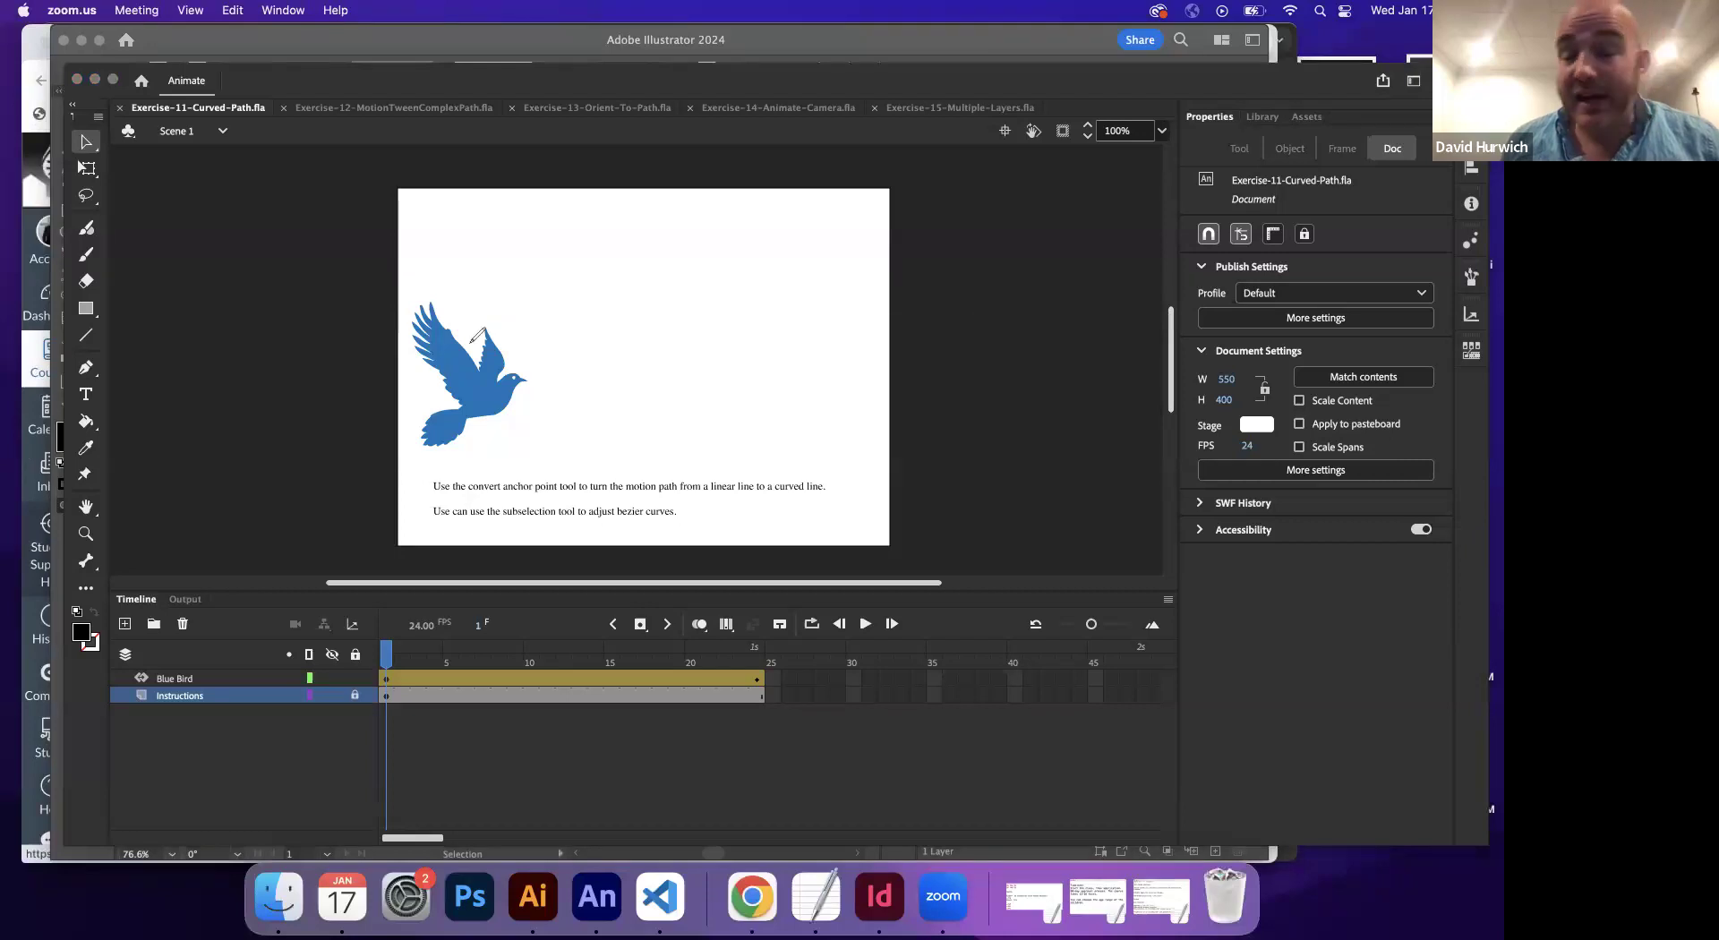
- Annotate the shared screen with horizontal and vertical straight arrows over the stage, and clear the annotations
{"action": "mouse_move", "coordinate": [462, 290]}
{"action": "left_mouse_down"}
{"action": "mouse_move", "coordinate": [803, 270]}
{"action": "mouse_move", "coordinate": [451, 235]}
{"action": "mouse_move", "coordinate": [484, 240]}
{"action": "left_mouse_up"}
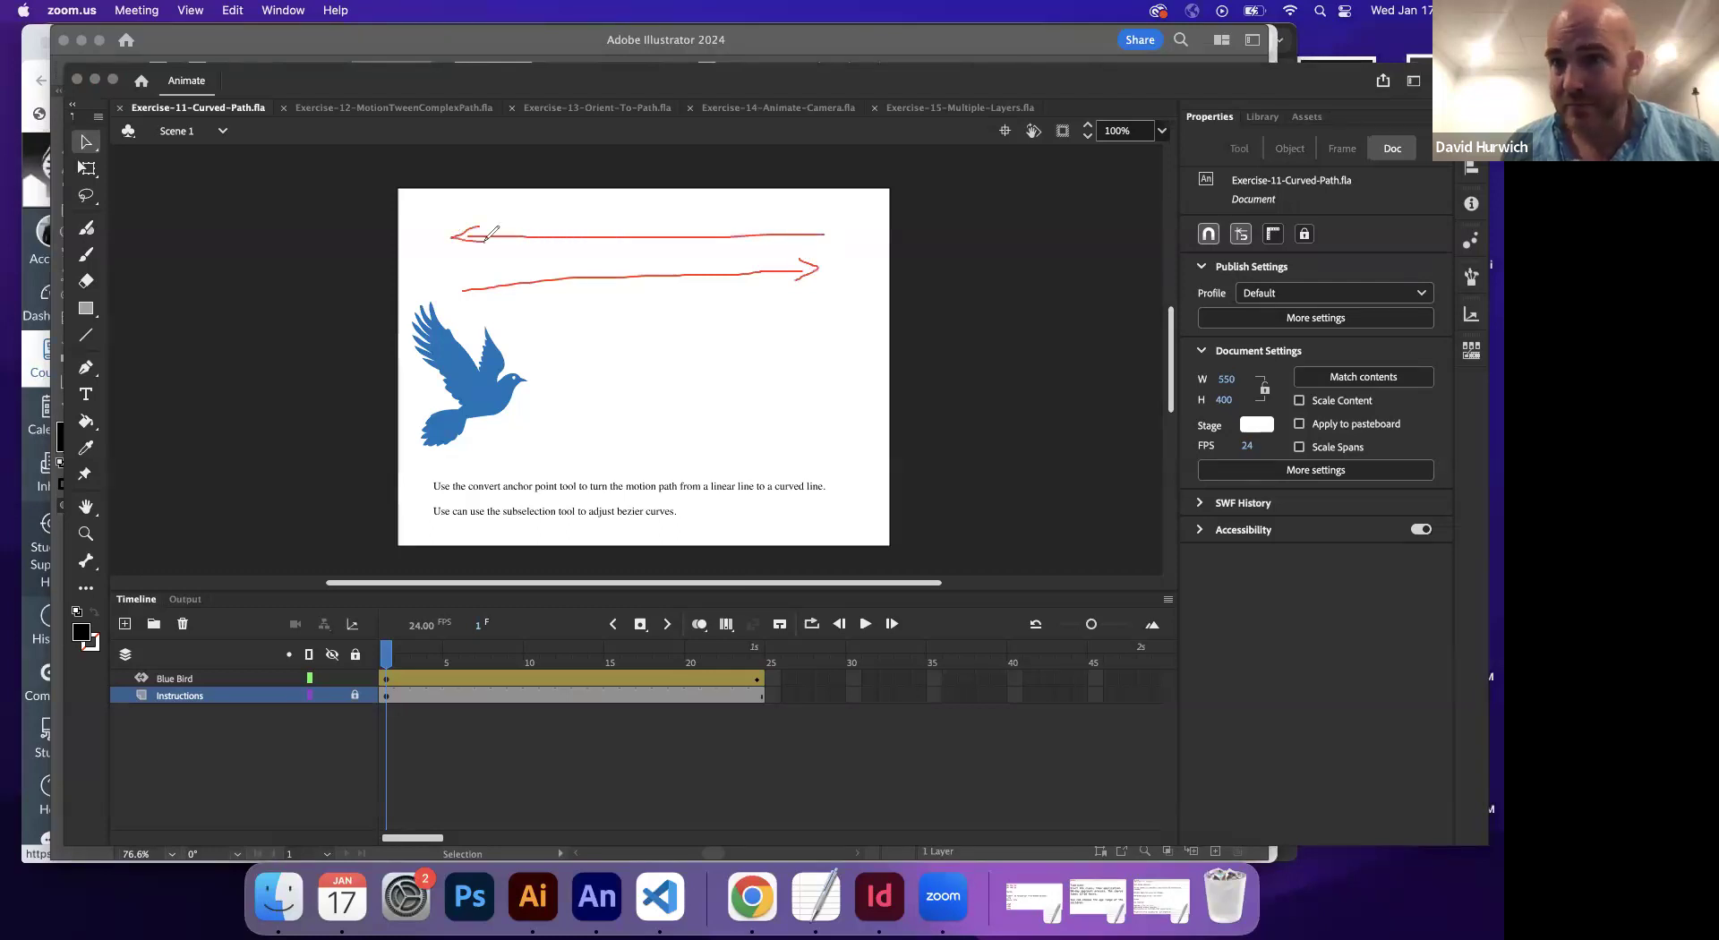
{"action": "mouse_move", "coordinate": [781, 540]}
{"action": "left_mouse_down"}
{"action": "mouse_move", "coordinate": [785, 341]}
{"action": "mouse_move", "coordinate": [772, 347]}
{"action": "mouse_move", "coordinate": [789, 333]}
{"action": "mouse_move", "coordinate": [830, 512]}
{"action": "left_mouse_up"}
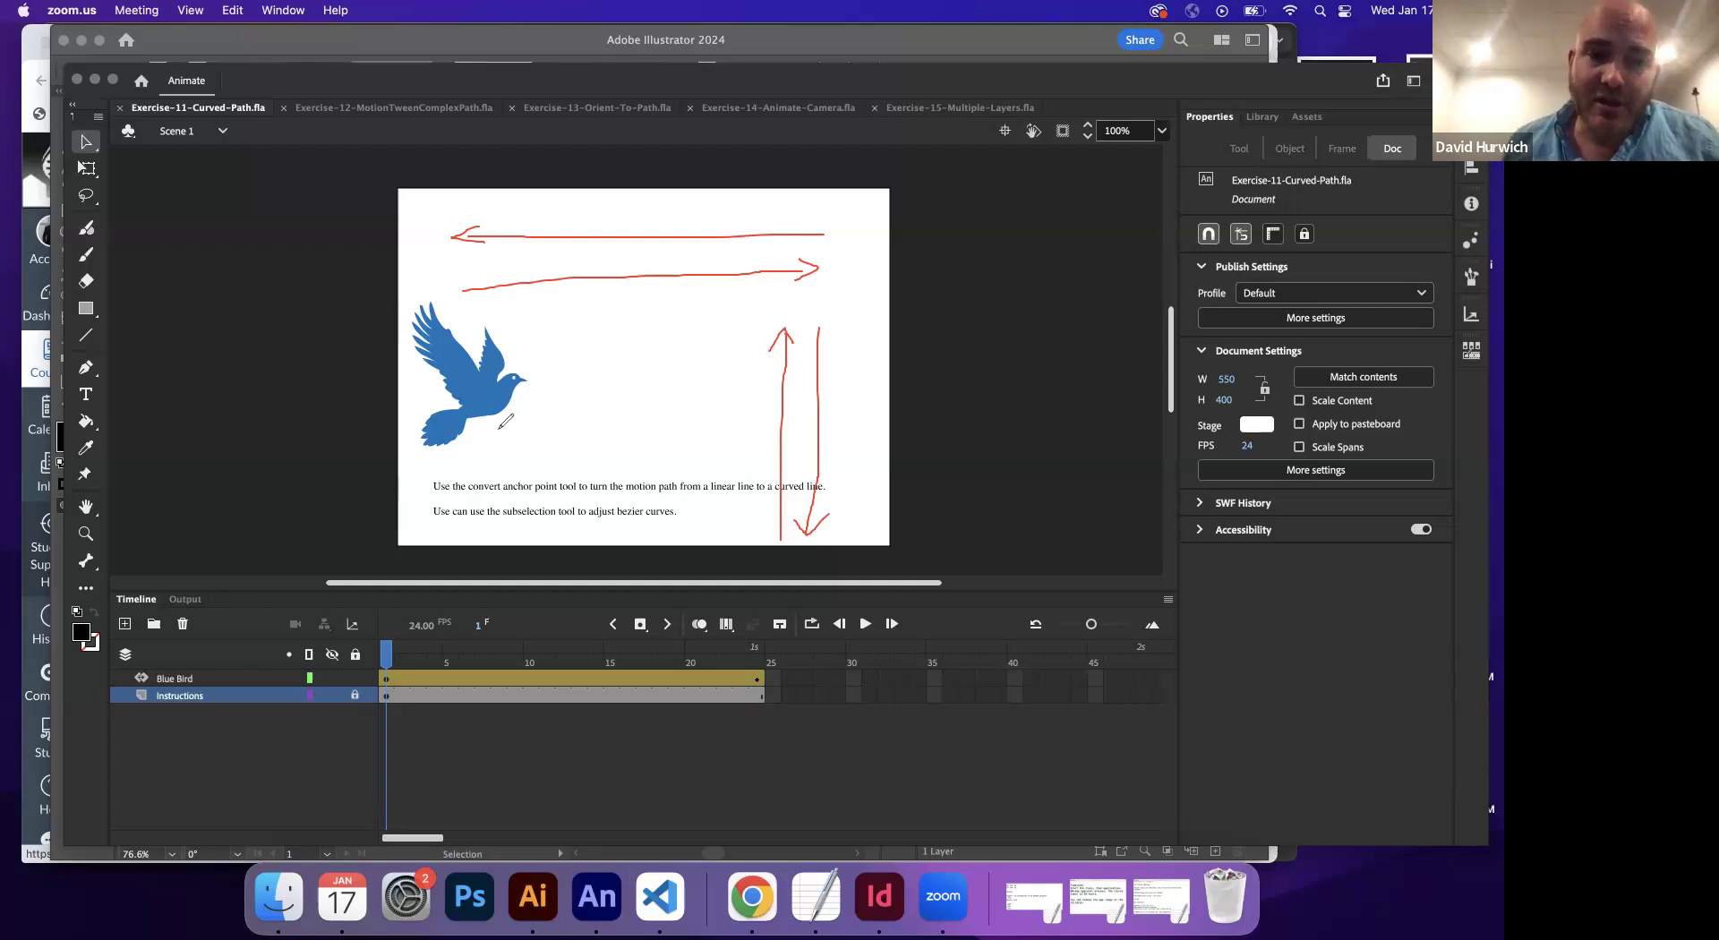
{"action": "left_click", "coordinate": [71, 546]}
- Annotate a curved arrow rising from the bird, write "arc" above it, and clear the annotations
{"action": "mouse_move", "coordinate": [481, 380]}
{"action": "left_mouse_down"}
{"action": "mouse_move", "coordinate": [707, 277]}
{"action": "mouse_move", "coordinate": [682, 288]}
{"action": "left_mouse_up"}
{"action": "mouse_move", "coordinate": [541, 230]}
{"action": "left_mouse_down"}
{"action": "mouse_move", "coordinate": [524, 240]}
{"action": "mouse_move", "coordinate": [564, 244]}
{"action": "left_mouse_up"}
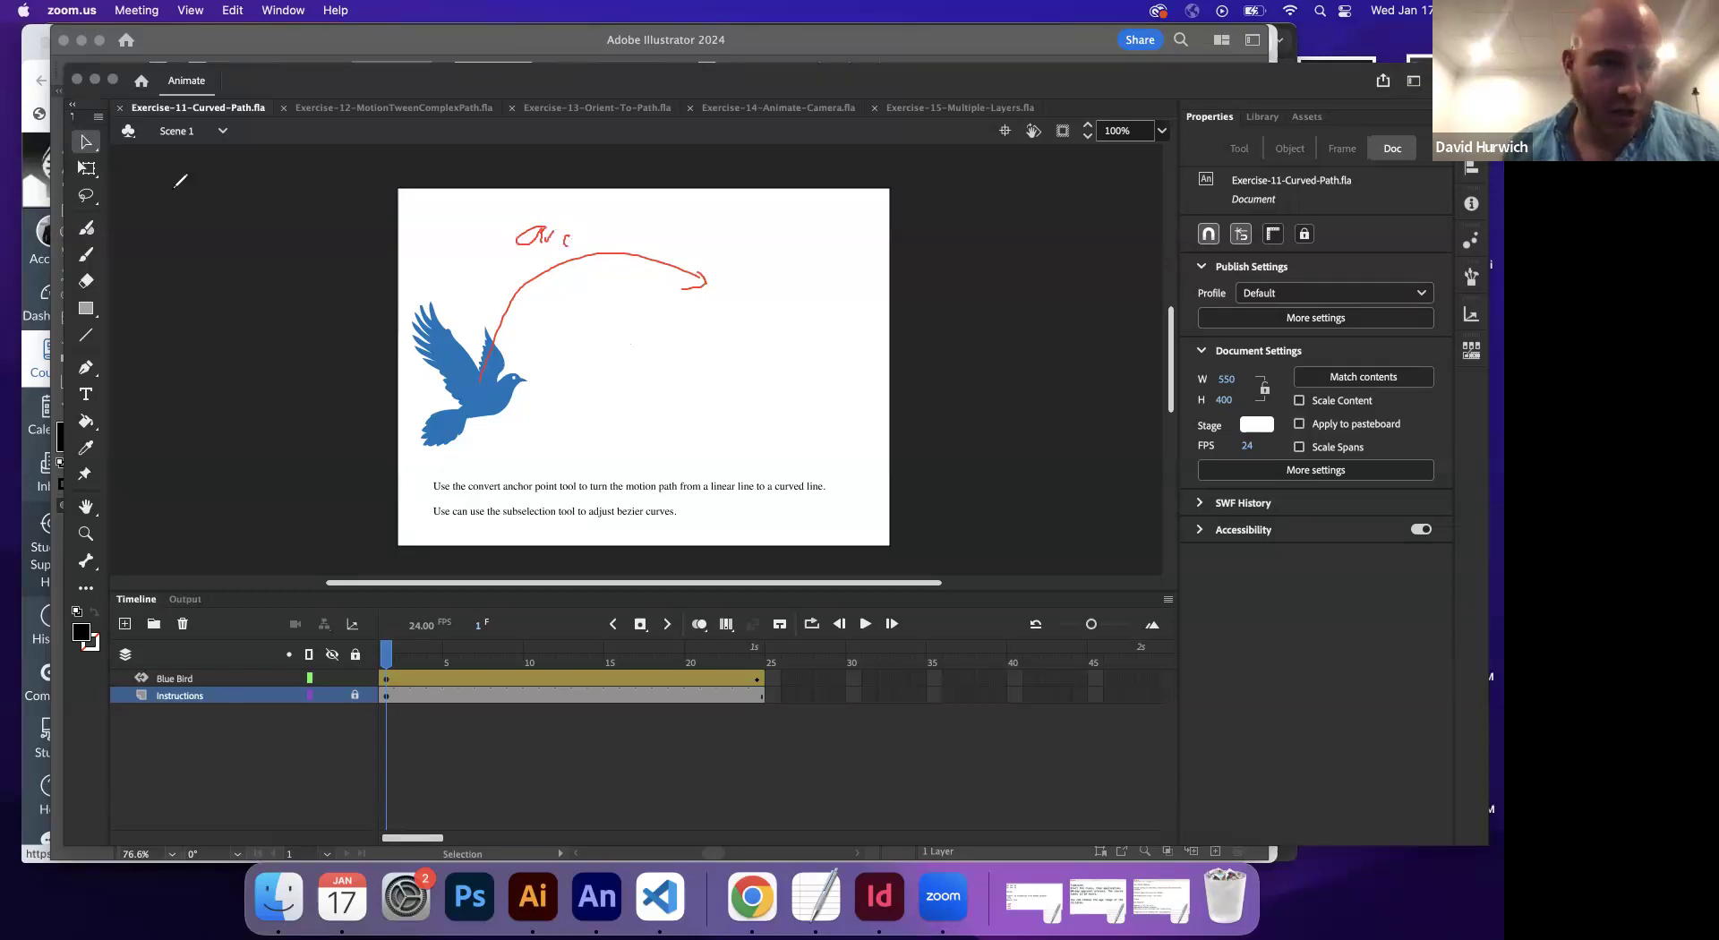
{"action": "left_click", "coordinate": [93, 558]}
- Change the Blue Bird layer's outline colour to red and show the bird filled at frame 5
{"action": "left_click", "coordinate": [433, 677]}
{"action": "left_click", "coordinate": [452, 678]}
{"action": "left_click", "coordinate": [310, 678]}
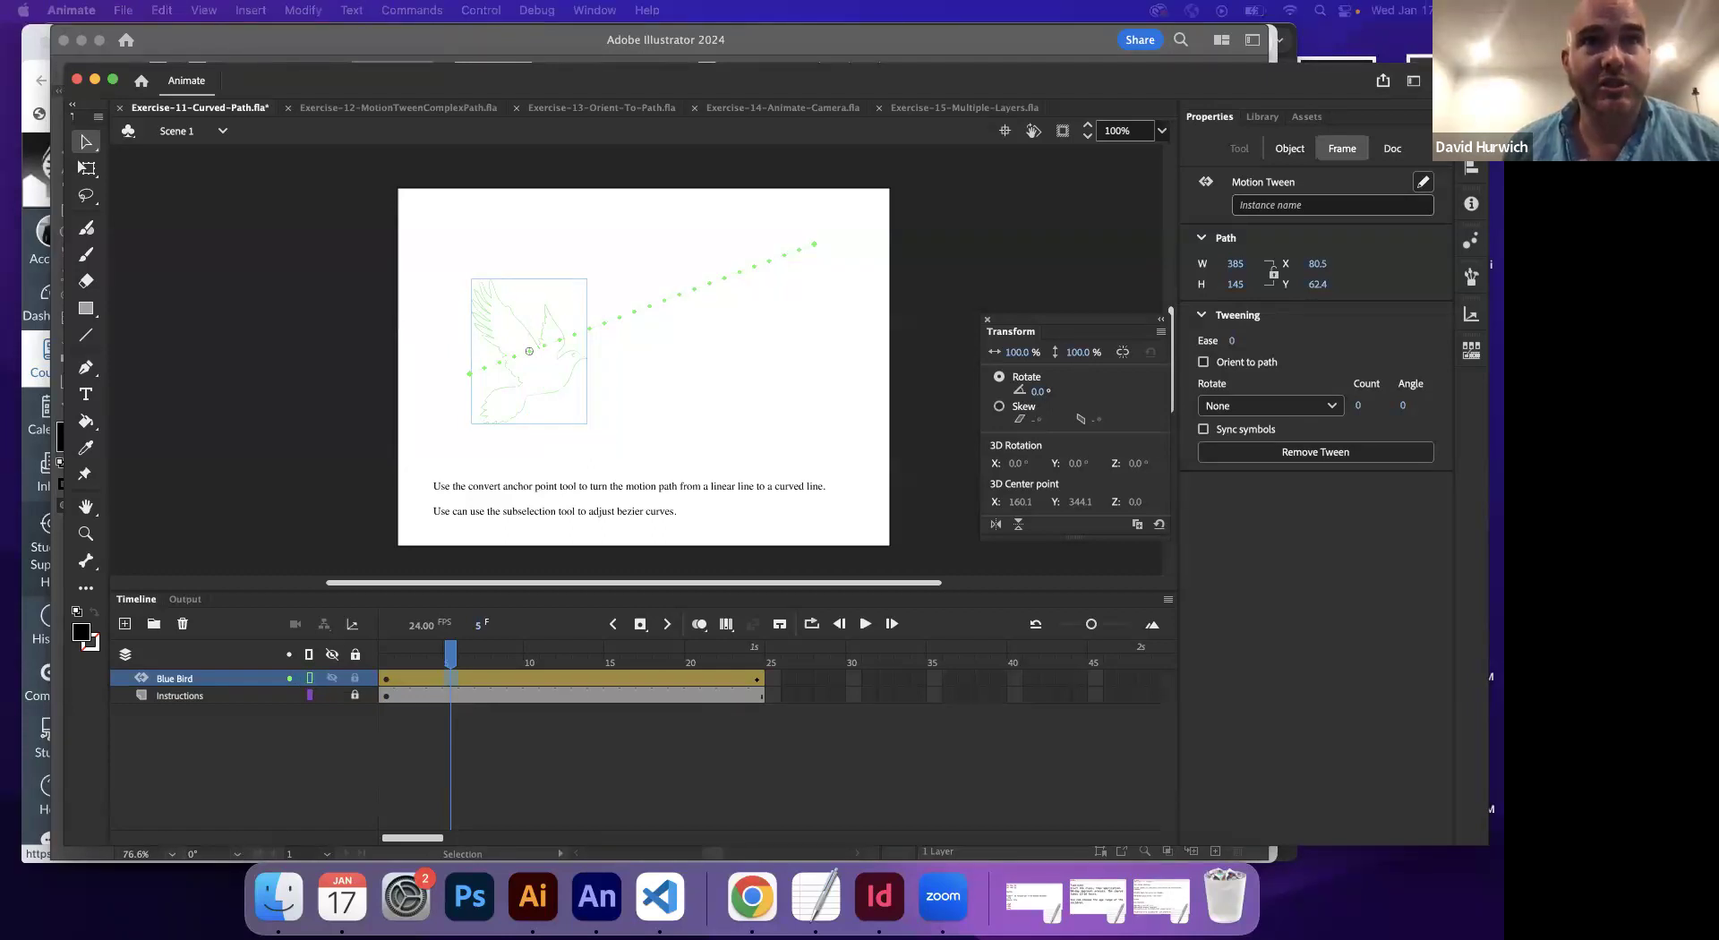
{"action": "left_click", "coordinate": [455, 397]}
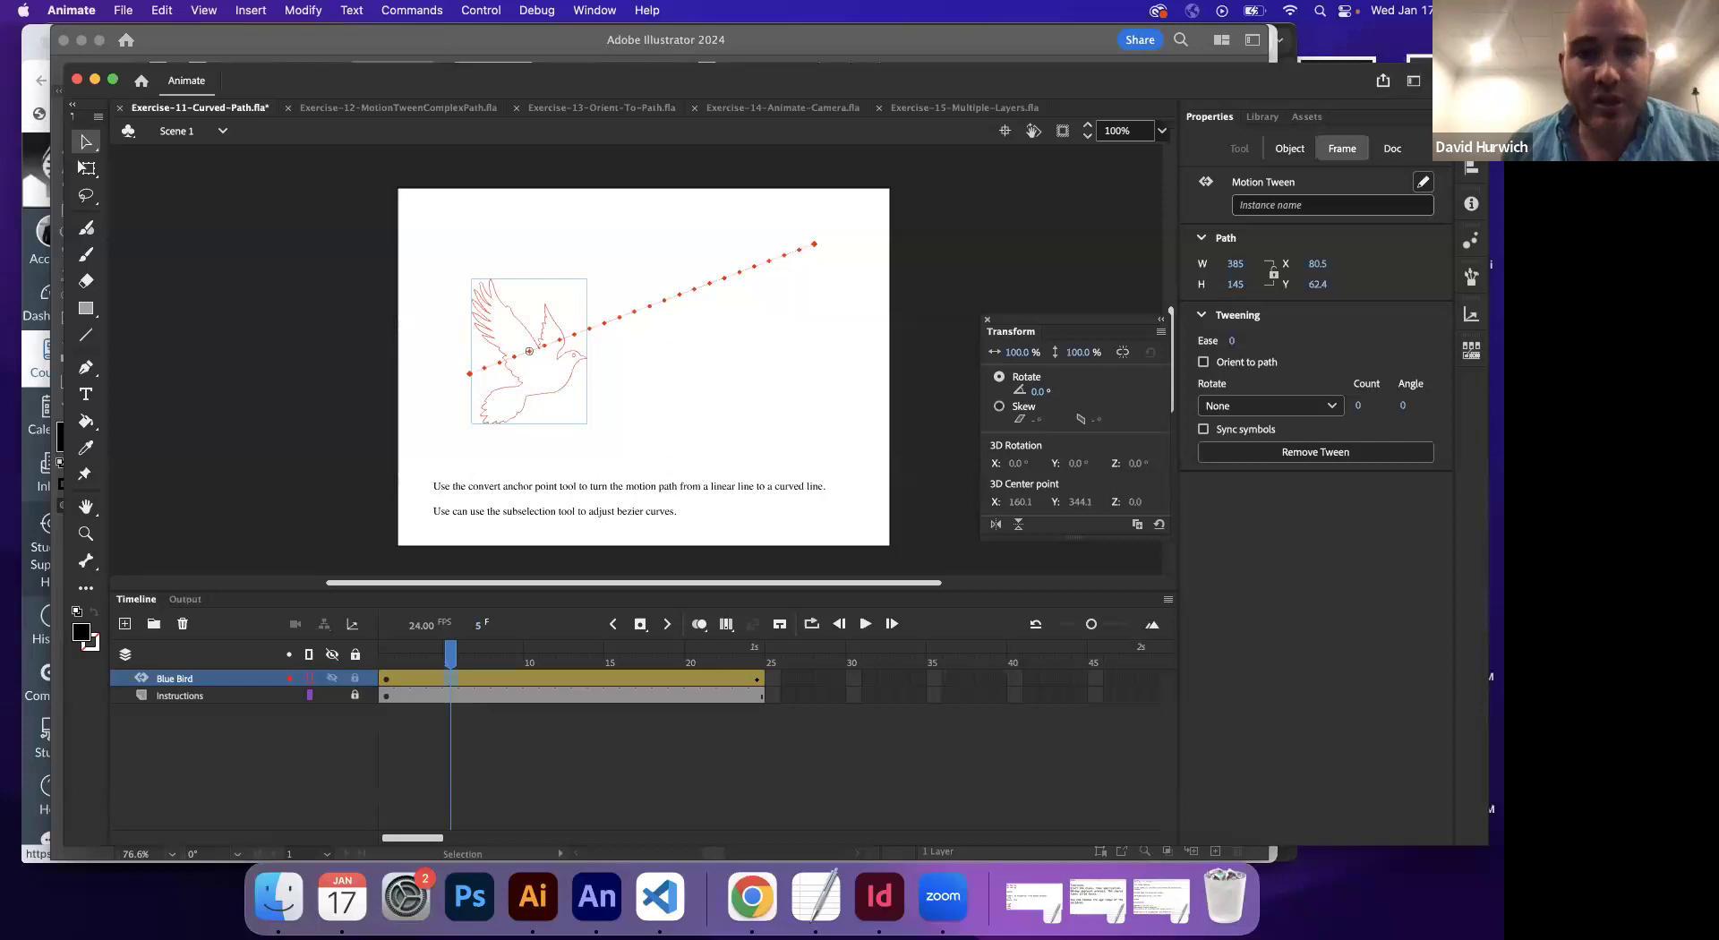
{"action": "left_click", "coordinate": [309, 678]}
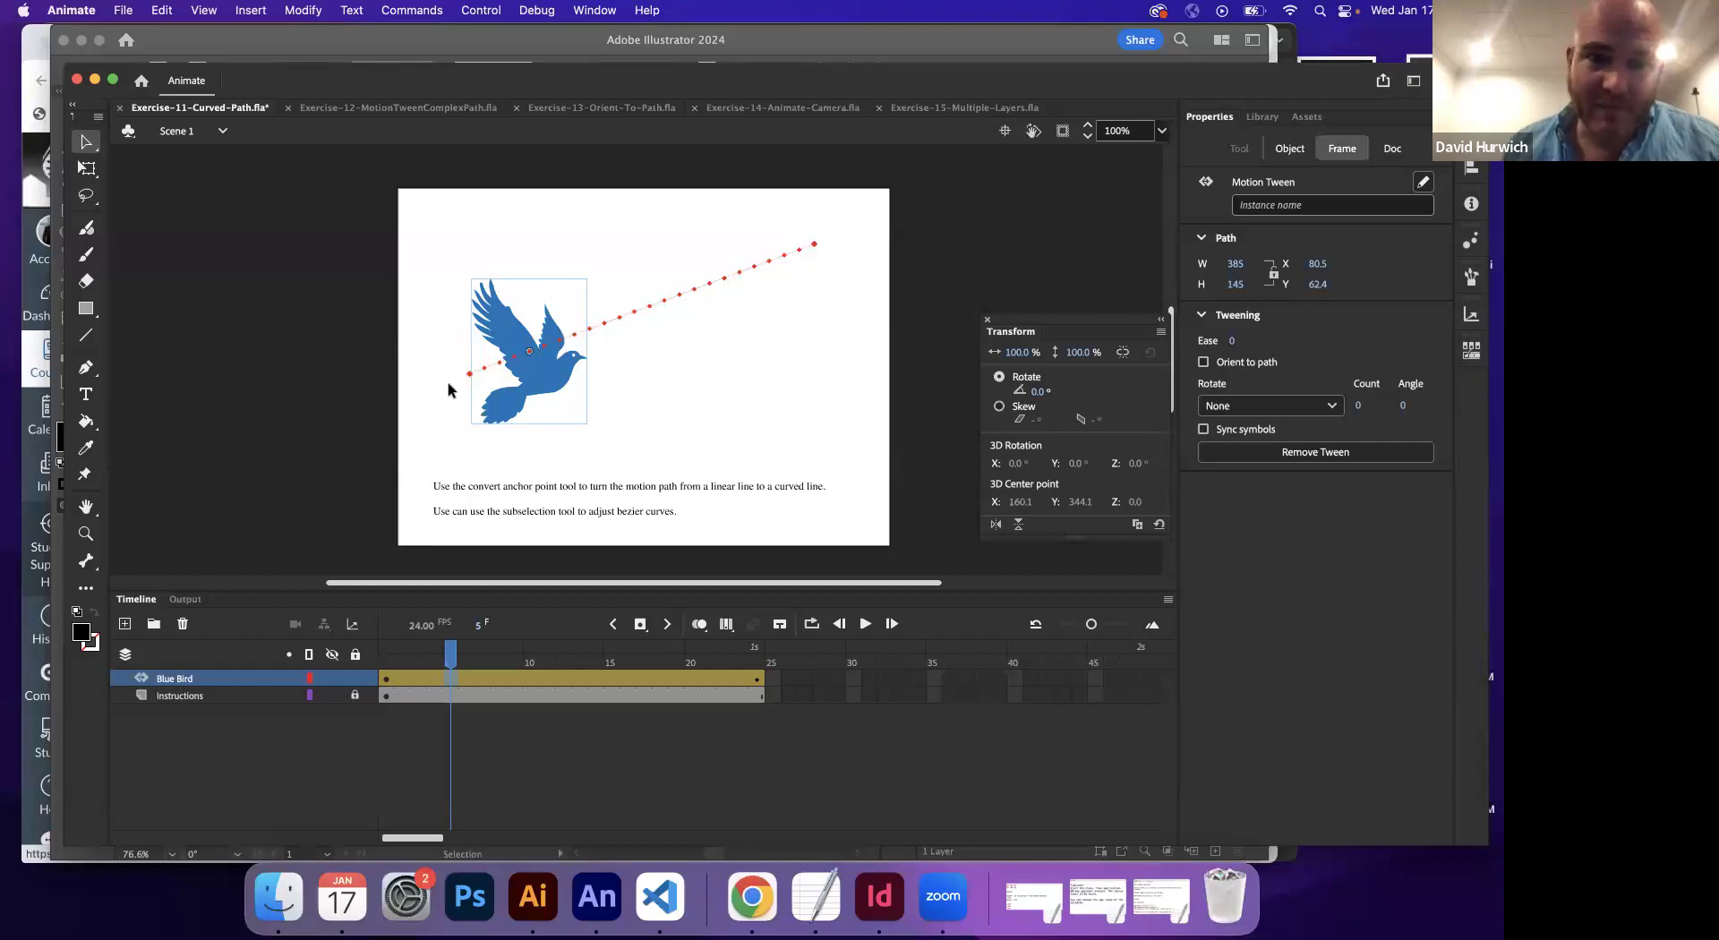
- Switch to the TextEdit notes and add a new line reading "Keyframes" below "360°"
{"action": "left_click", "coordinate": [797, 892]}
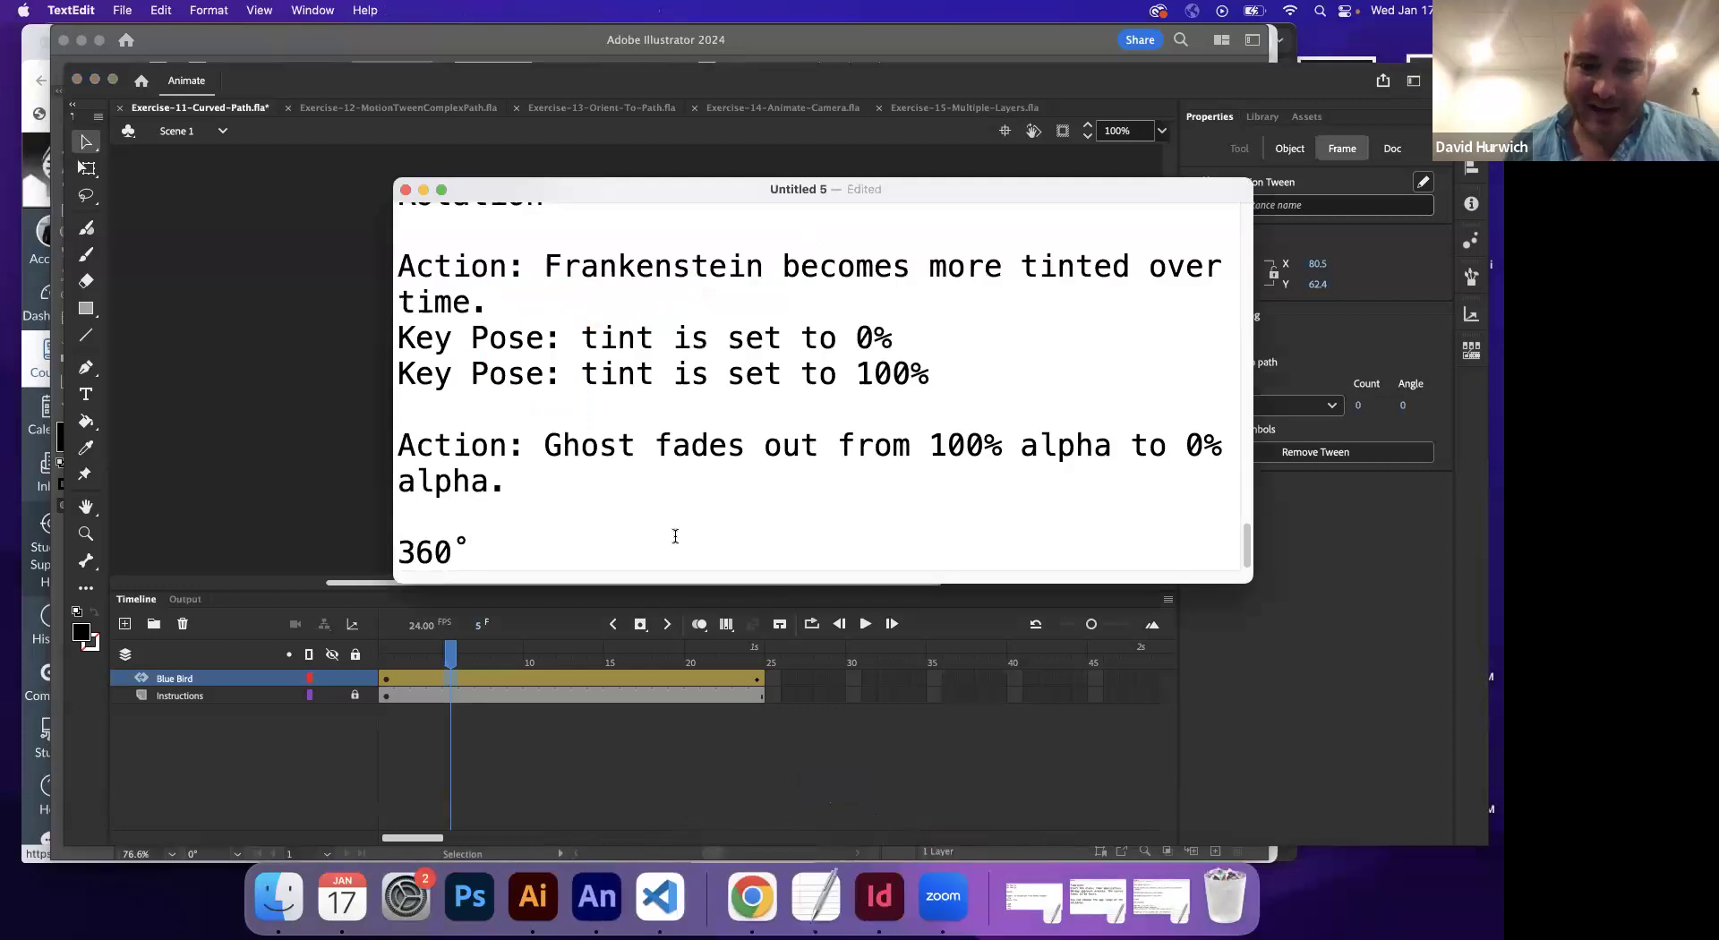
{"action": "key", "text": "Return"}
{"action": "key", "text": "Return"}
{"action": "type", "text": "keyframes"}
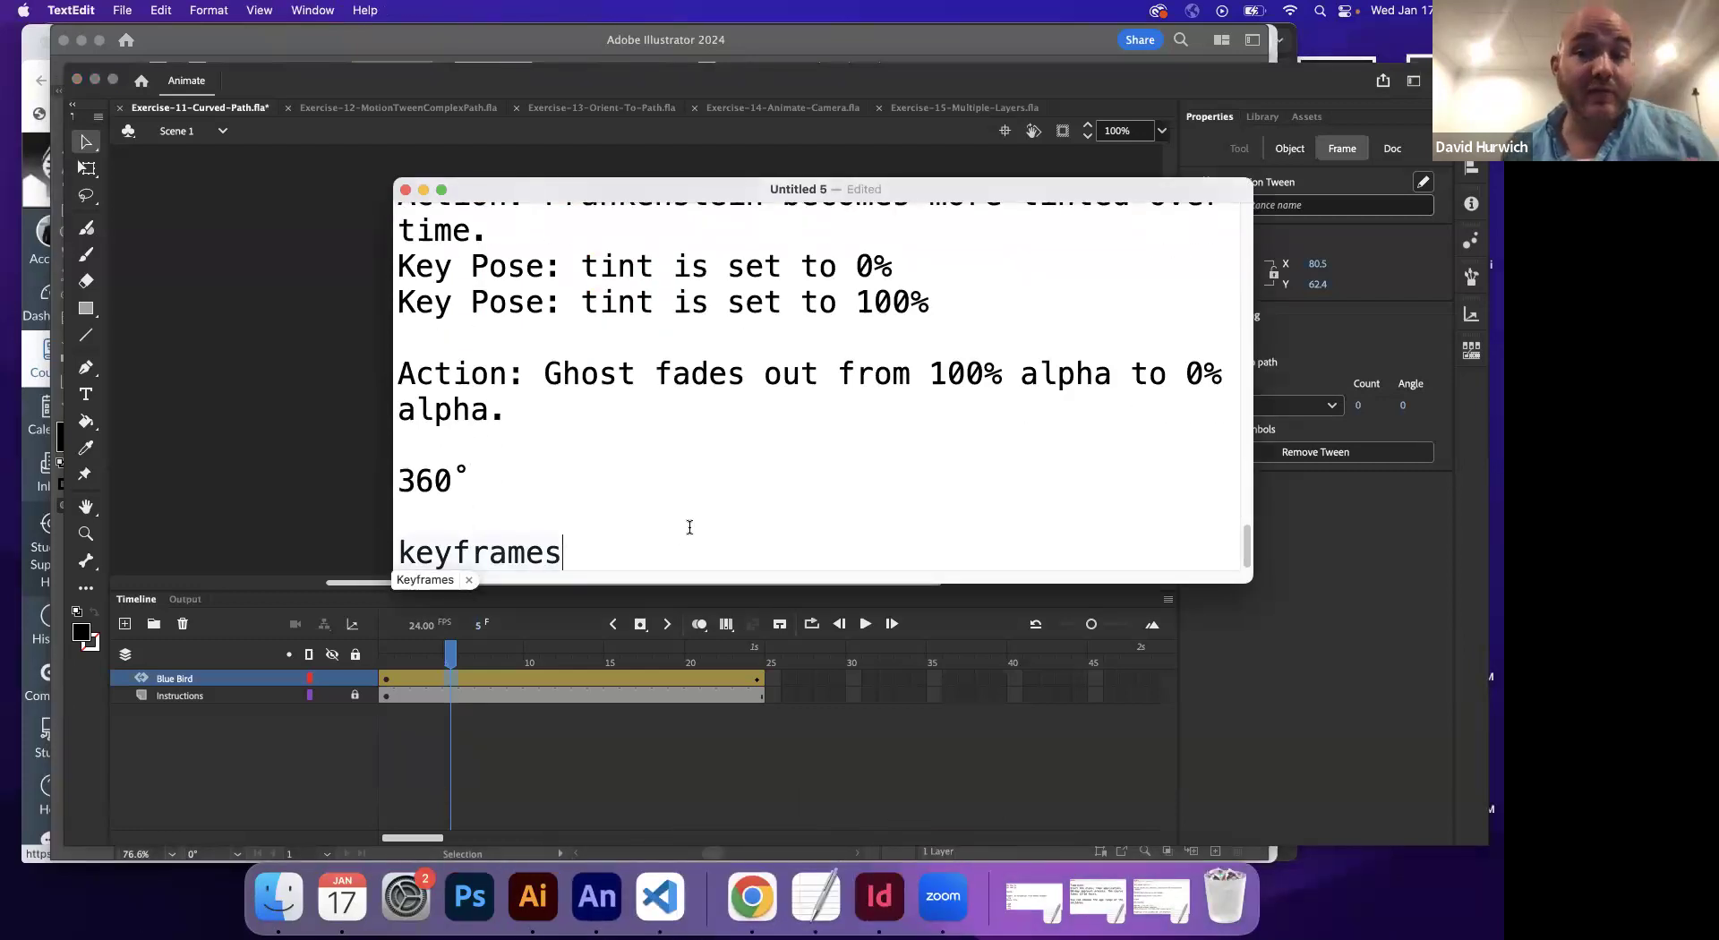
- Switch back to Animate and look at the bird's first and last keyframes on the Blue Bird layer
{"action": "left_click", "coordinate": [658, 716]}
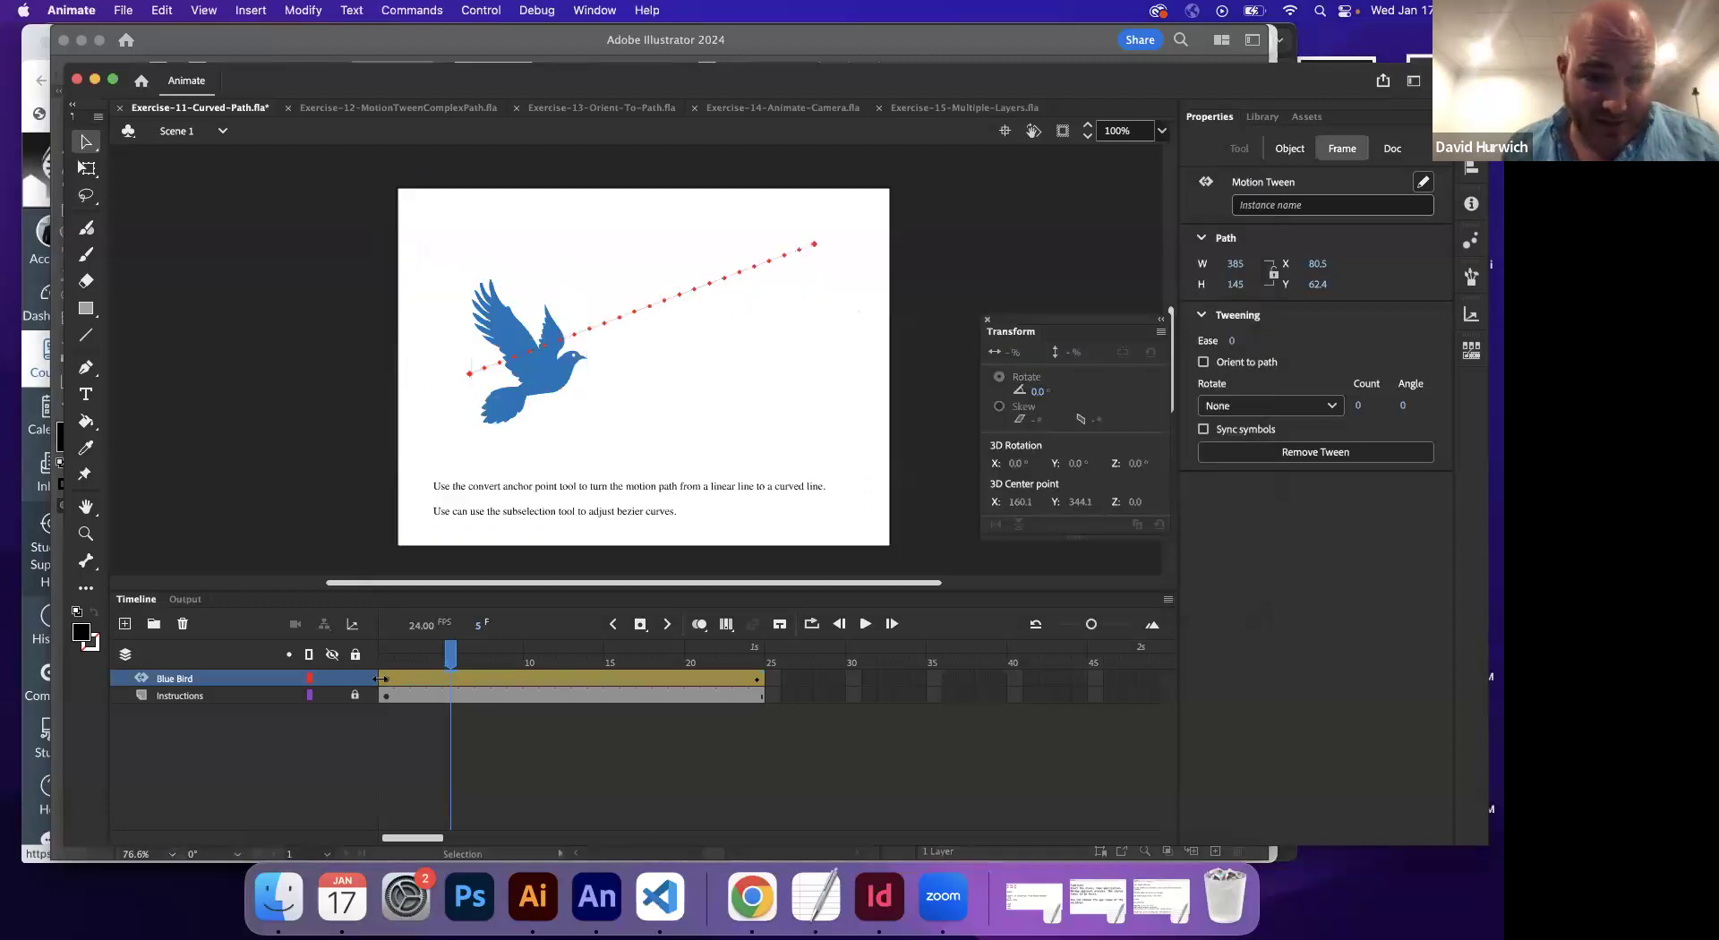
{"action": "left_click", "coordinate": [386, 680]}
{"action": "left_click", "coordinate": [756, 681]}
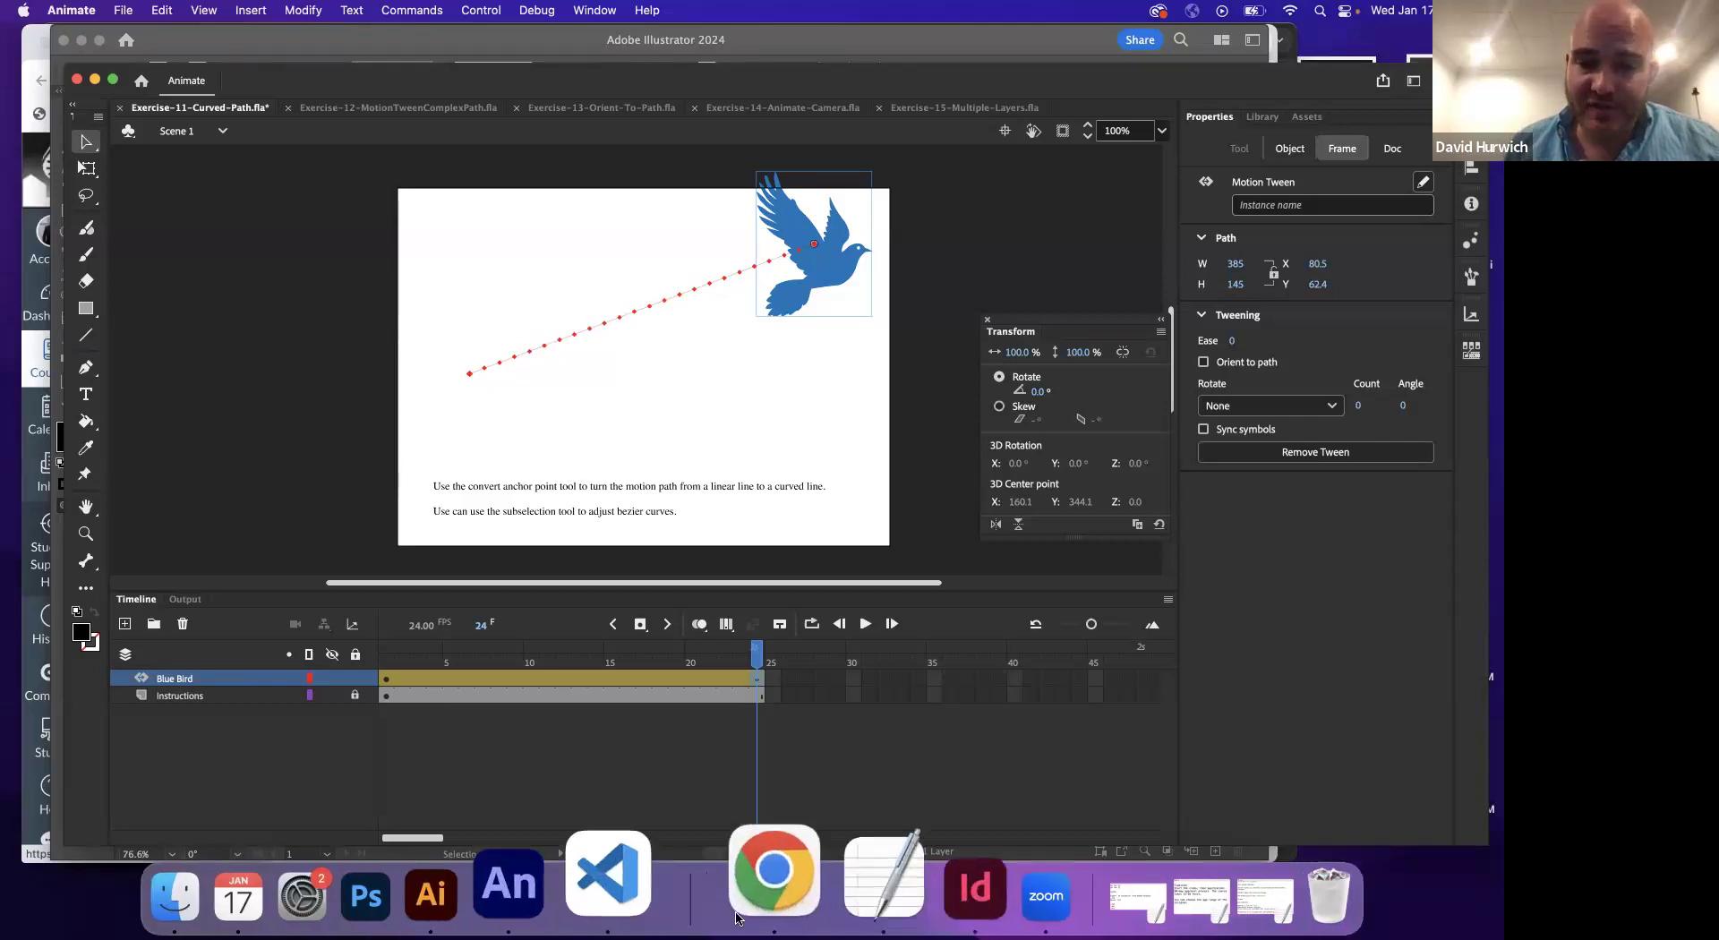
- Switch to the TextEdit notes and add the lines "Linear path --> curved path" and "Option / alt"
{"action": "left_click", "coordinate": [816, 896]}
{"action": "key", "text": "Return"}
{"action": "key", "text": "Return"}
{"action": "type", "text": "l"}
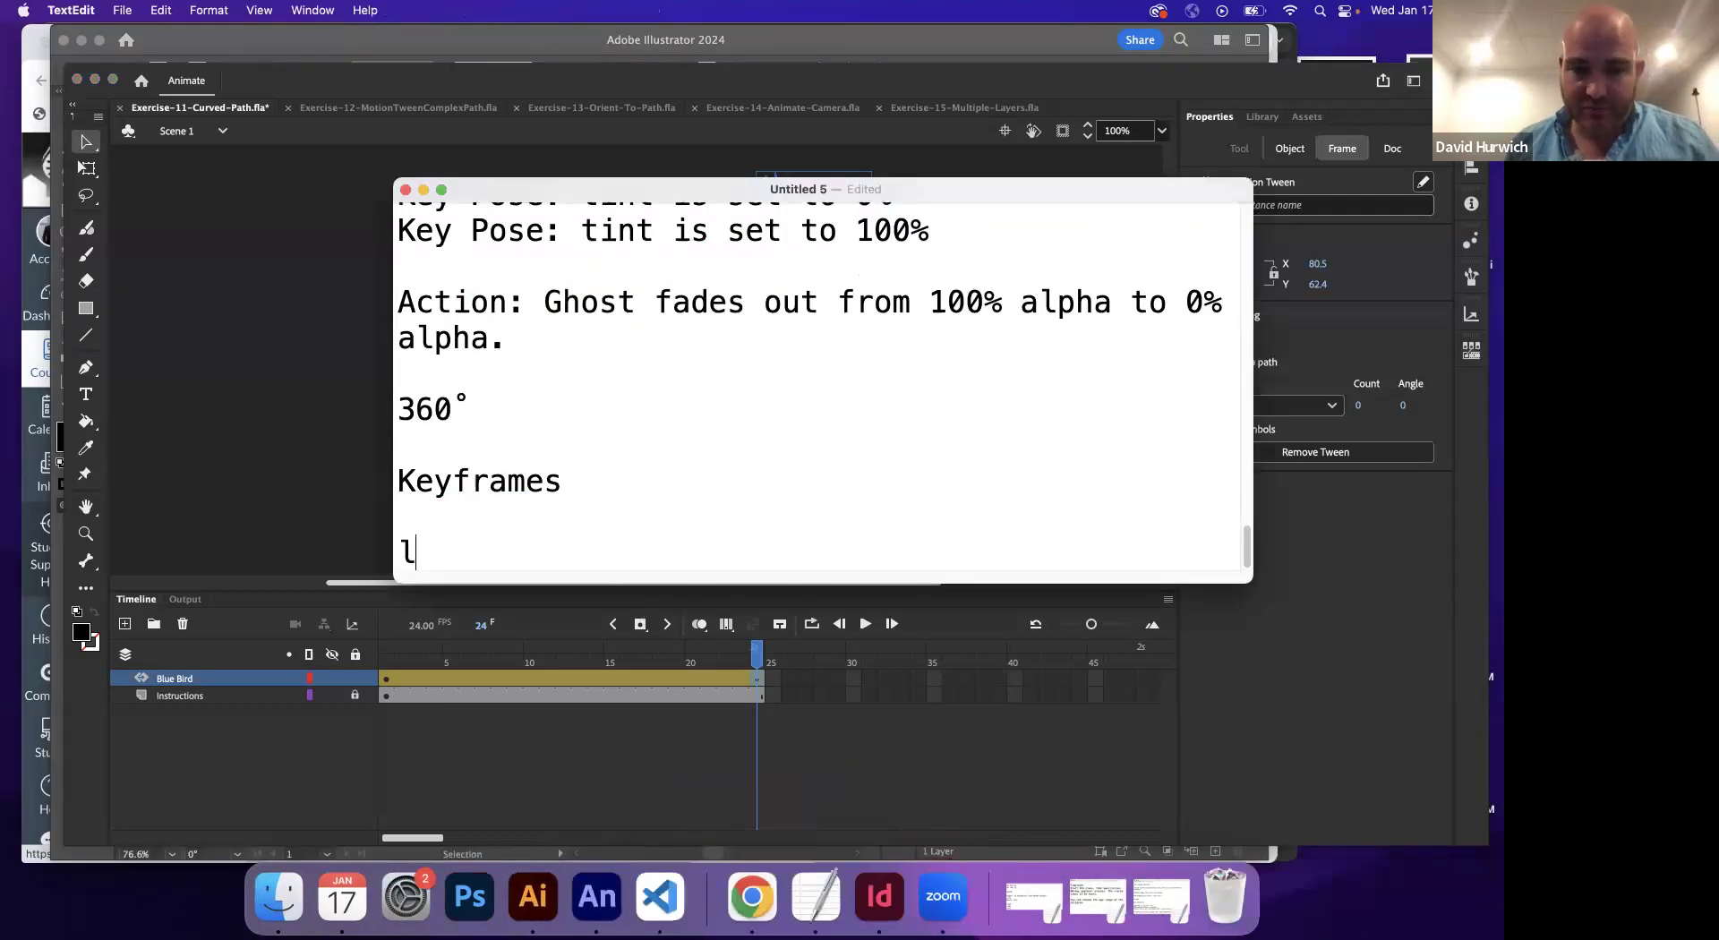
{"action": "type", "text": "inear p"}
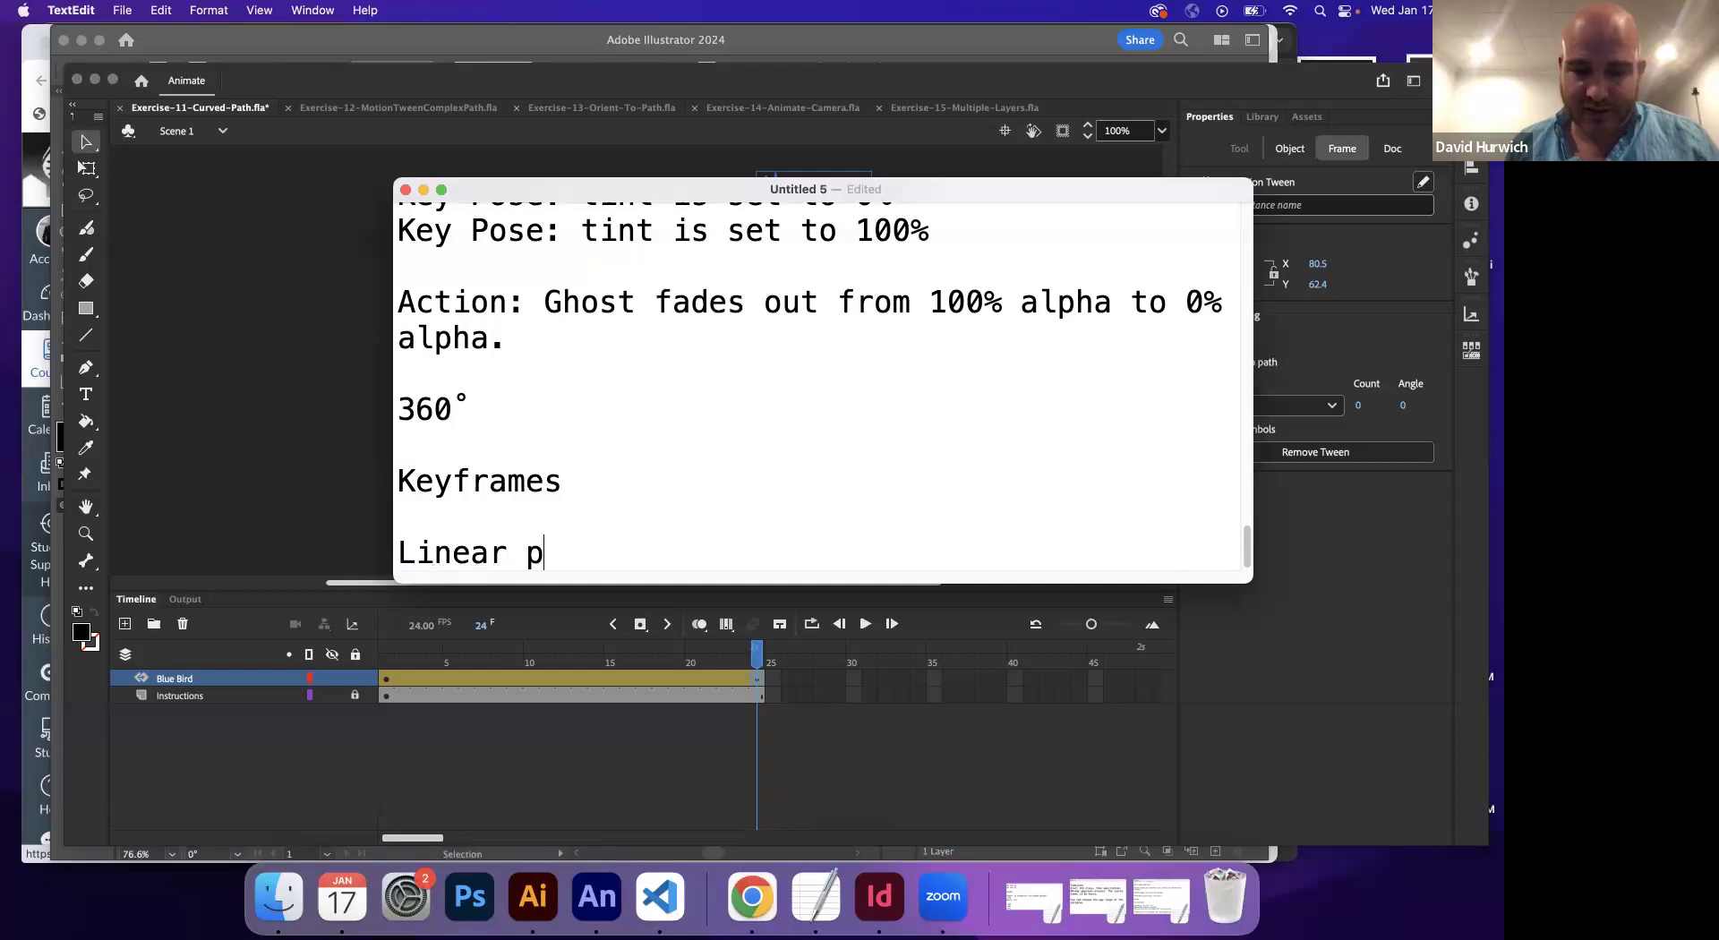
{"action": "type", "text": "ath --> curve"}
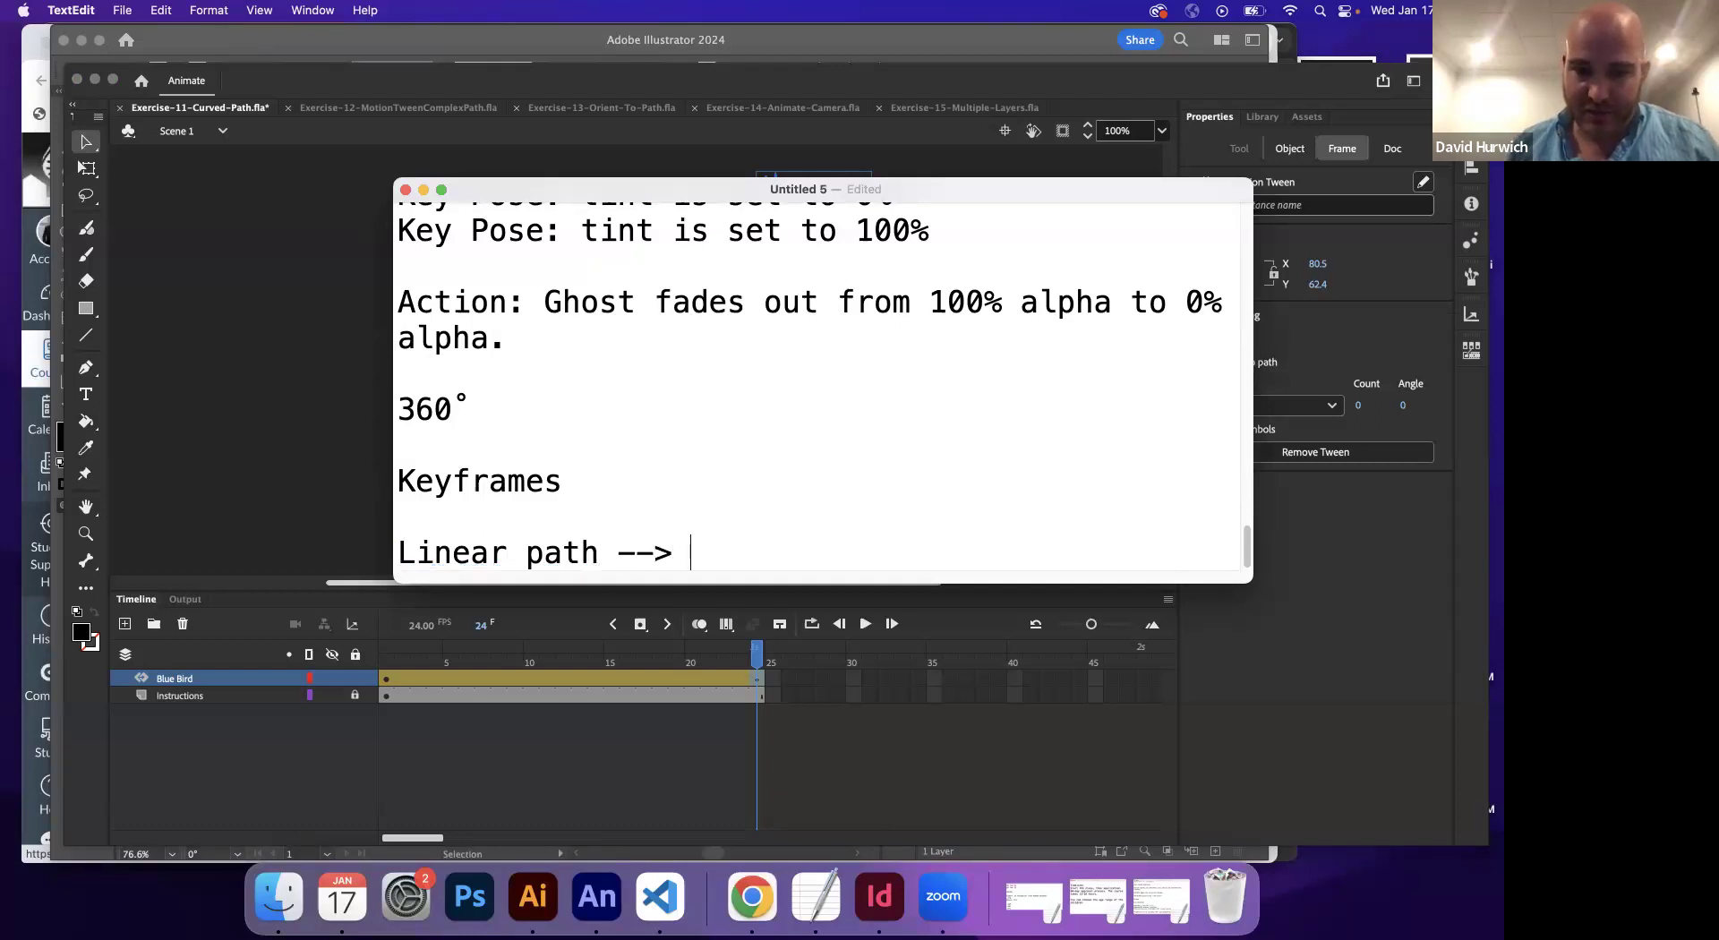
{"action": "type", "text": "d path"}
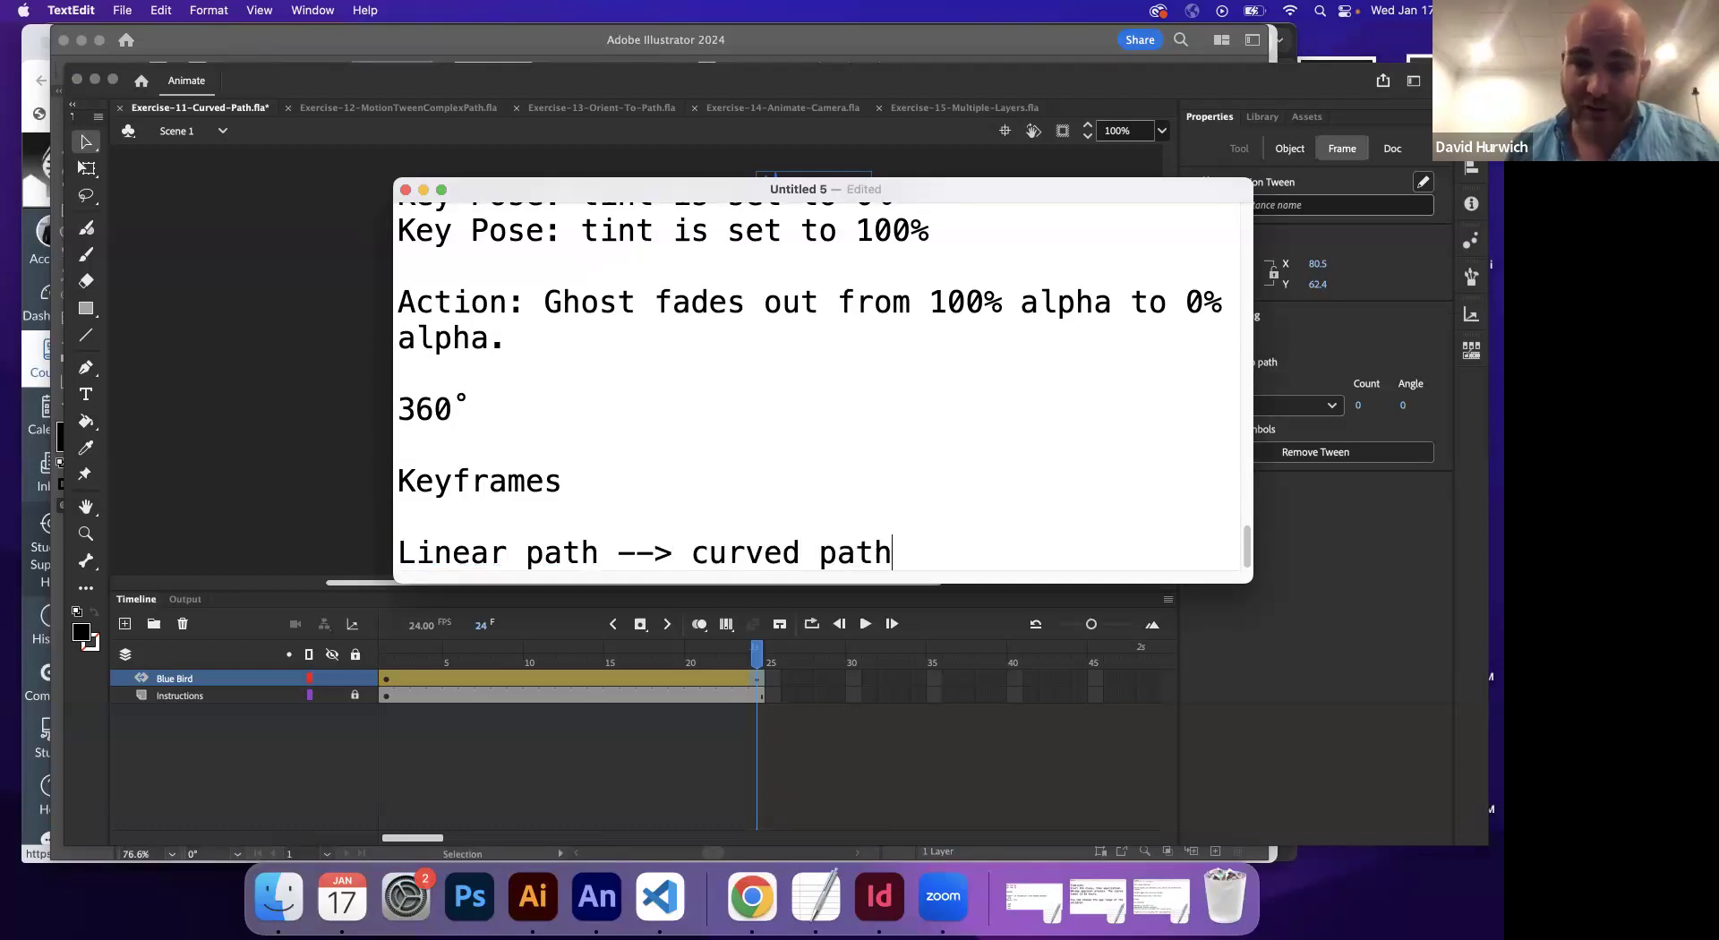
{"action": "key", "text": "Return"}
{"action": "key", "text": "Return"}
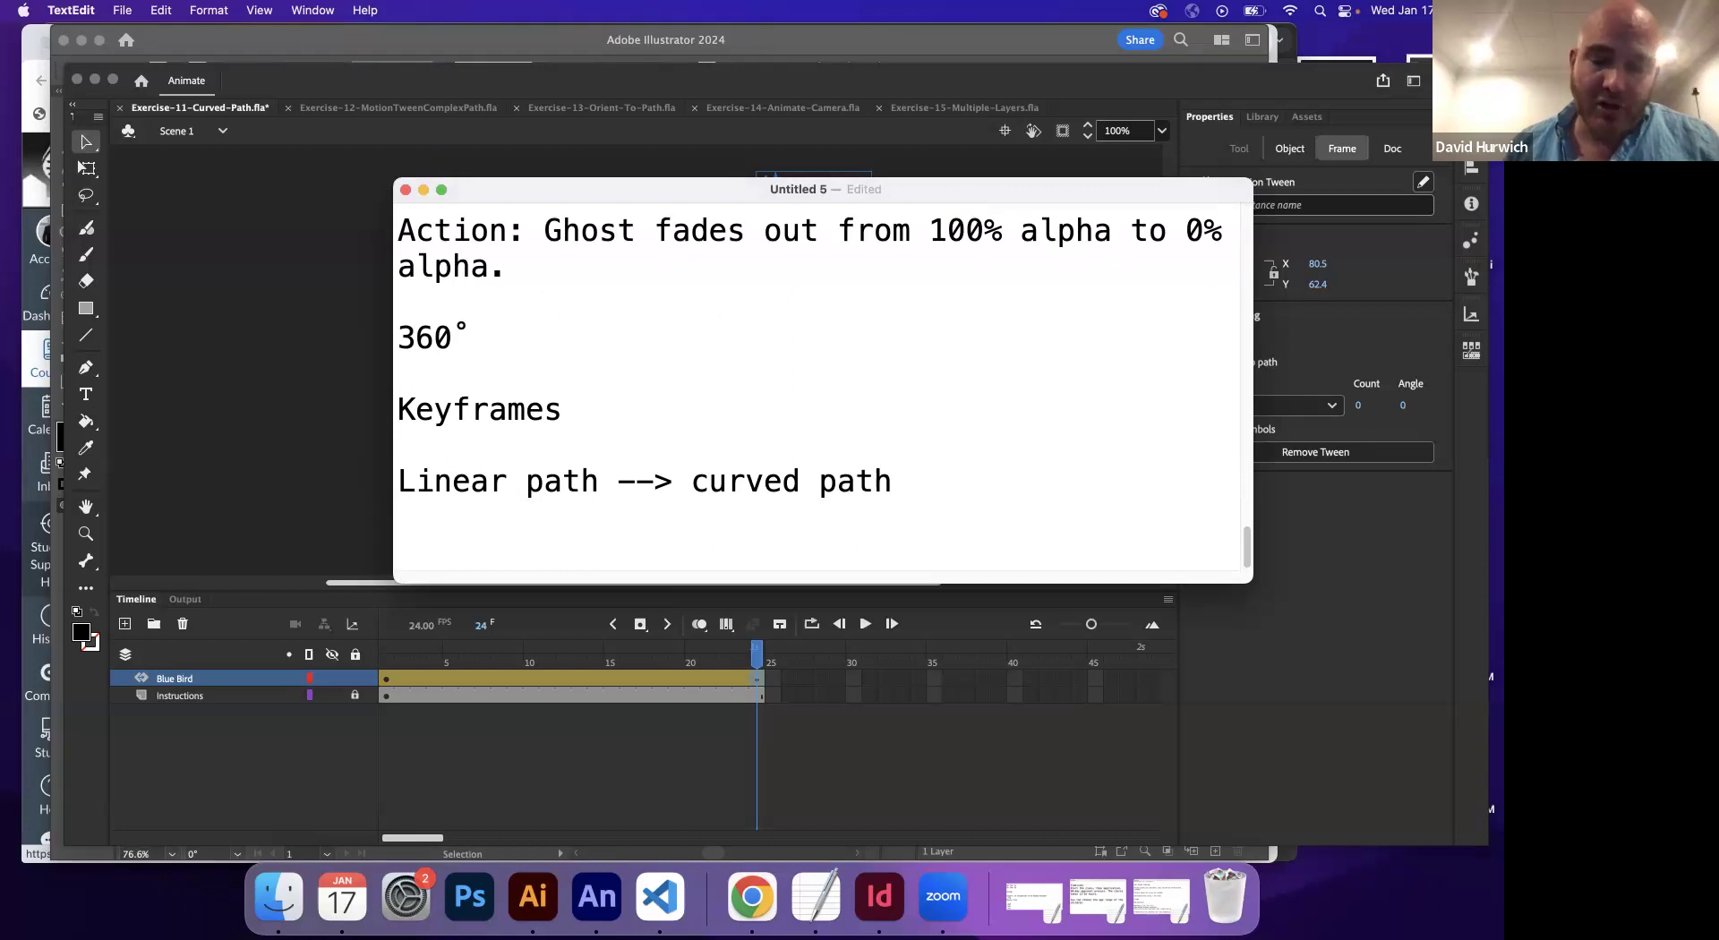
{"action": "type", "text": "Option / alt"}
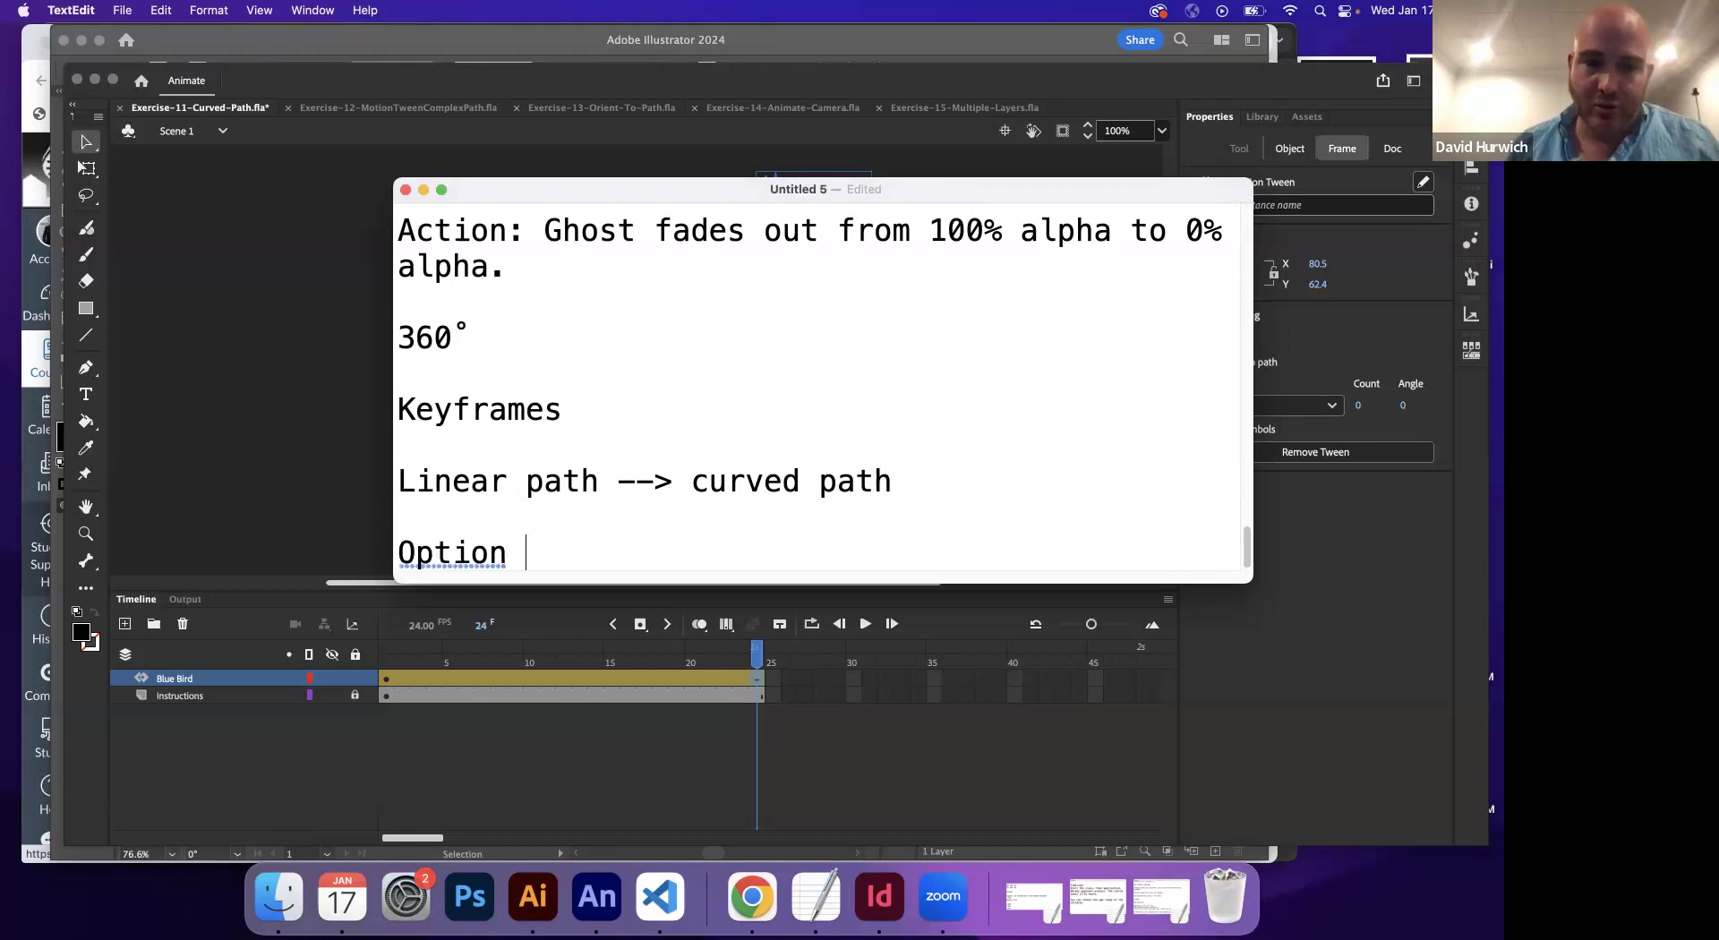
- Switch back to Animate and try to move the start point of the bird's motion path, undoing the change
{"action": "left_click", "coordinate": [346, 464]}
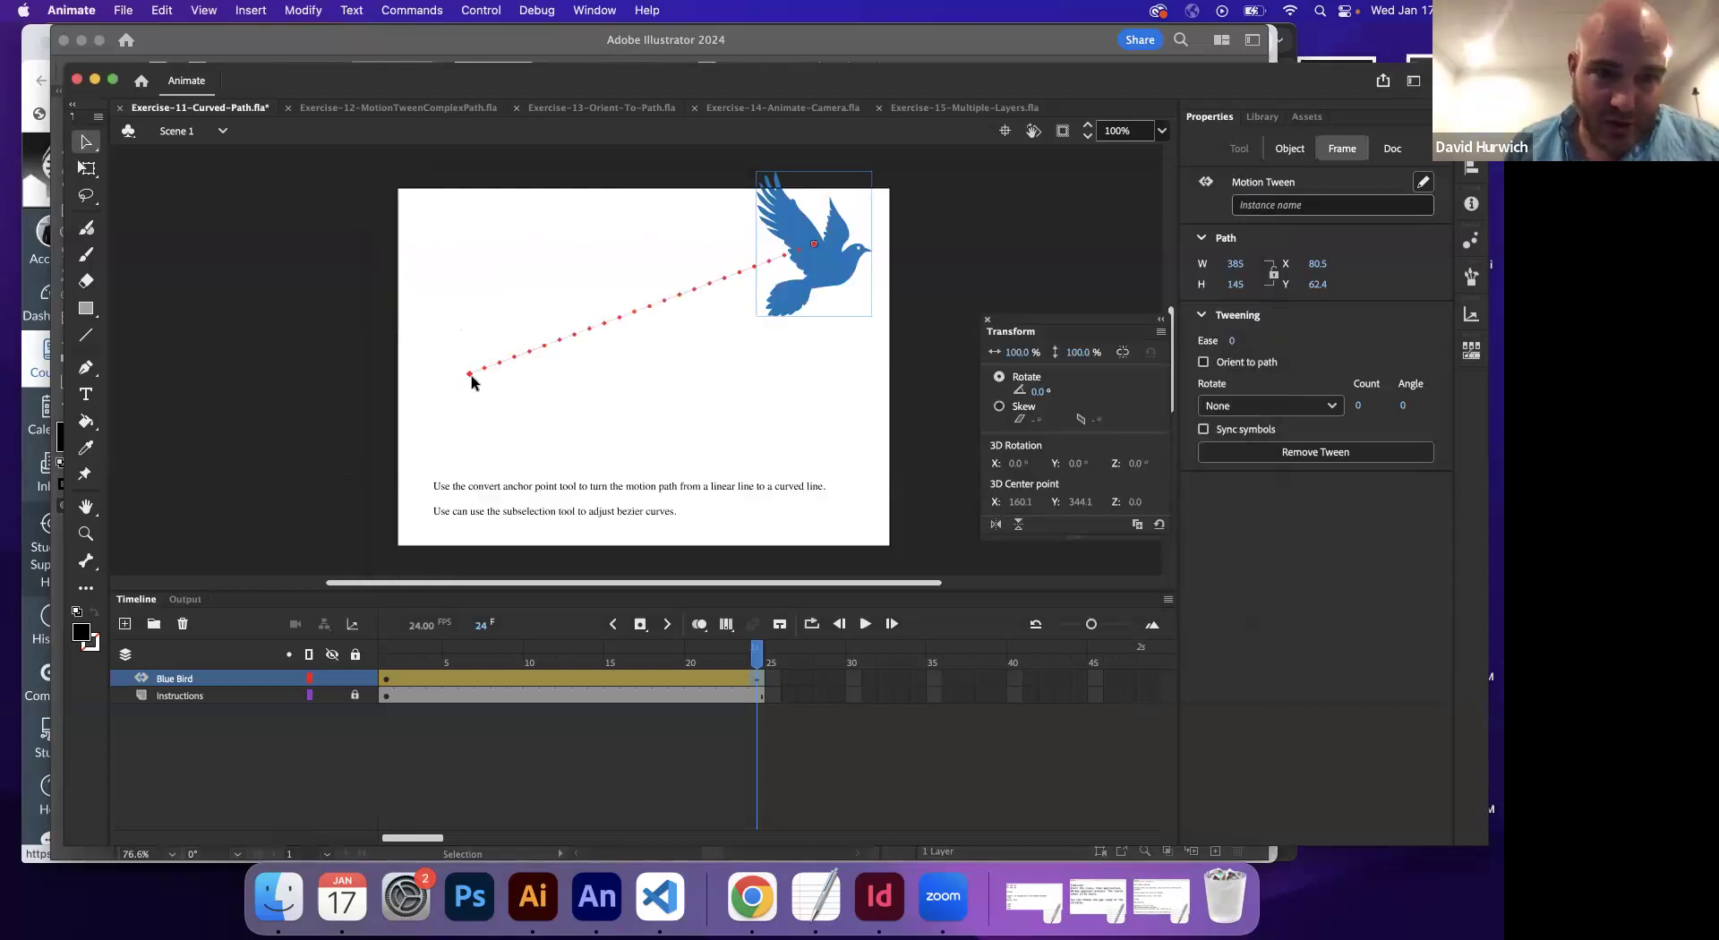
{"action": "mouse_move", "coordinate": [470, 377]}
{"action": "left_mouse_down"}
{"action": "mouse_move", "coordinate": [480, 399]}
{"action": "mouse_move", "coordinate": [472, 372]}
{"action": "left_mouse_up"}
{"action": "left_click", "coordinate": [83, 143]}
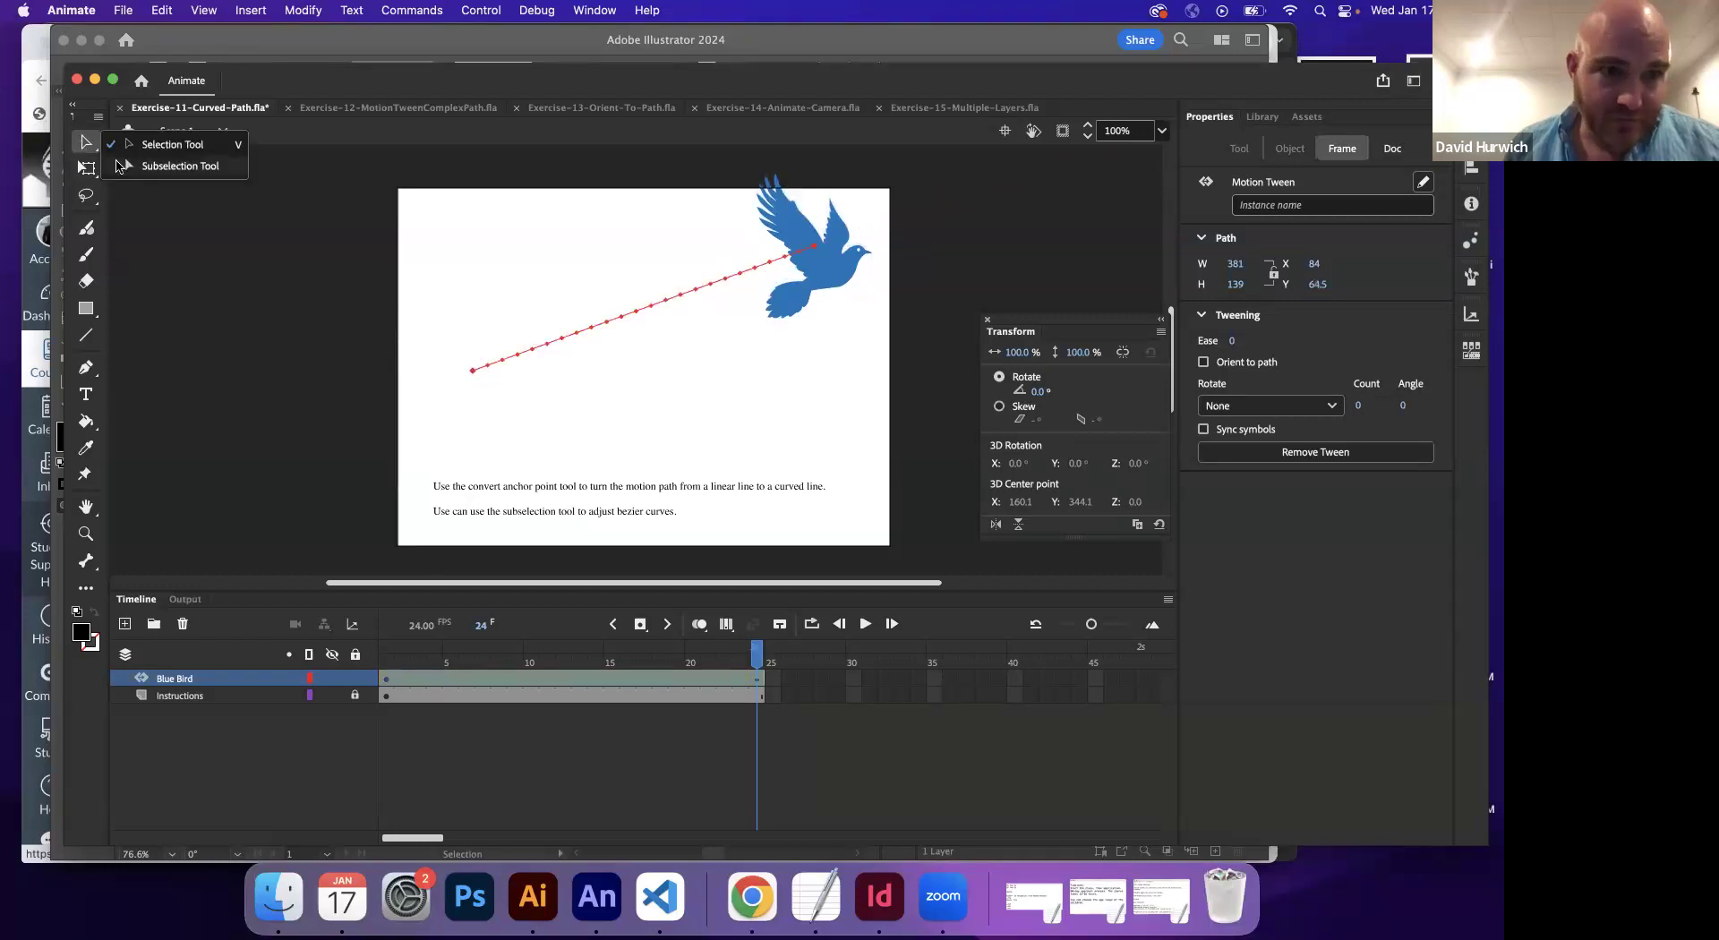
{"action": "left_click_drag", "start_coordinate": [472, 372], "coordinate": [482, 407]}
{"action": "key", "text": "super+z"}
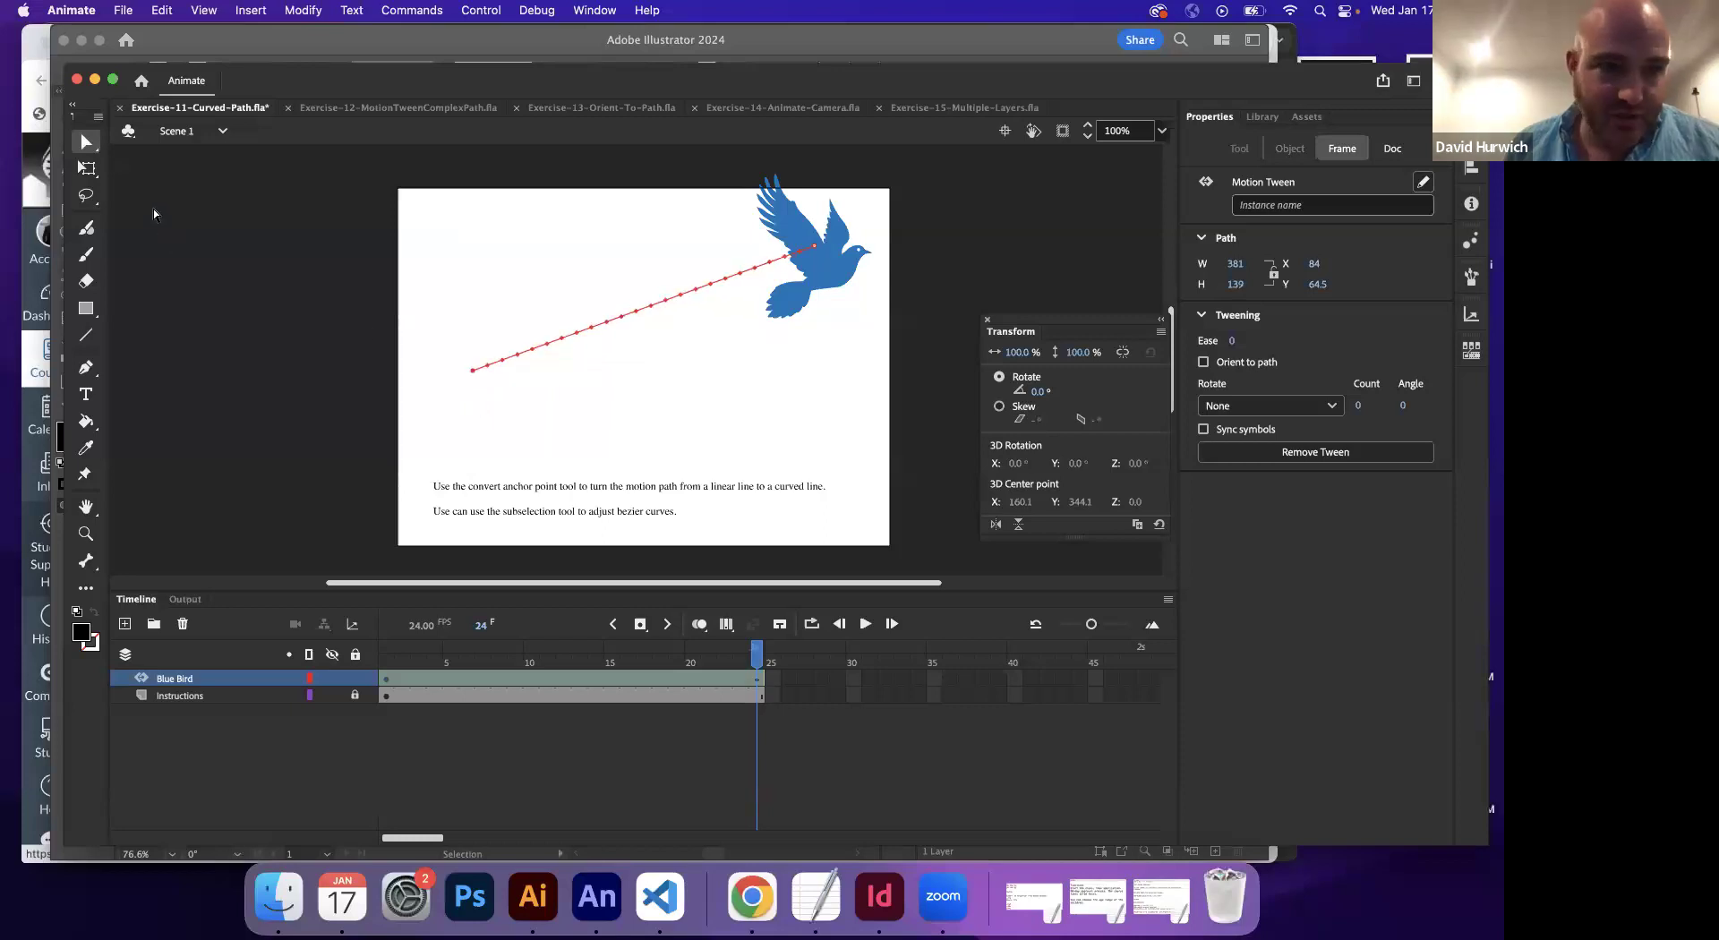
- With the Subselection Tool, pull a Bezier handle out of the motion path's start anchor so the path curves downward, about 173 px high
{"action": "left_click", "coordinate": [90, 146]}
{"action": "left_click", "coordinate": [147, 165]}
{"action": "left_click", "coordinate": [91, 152]}
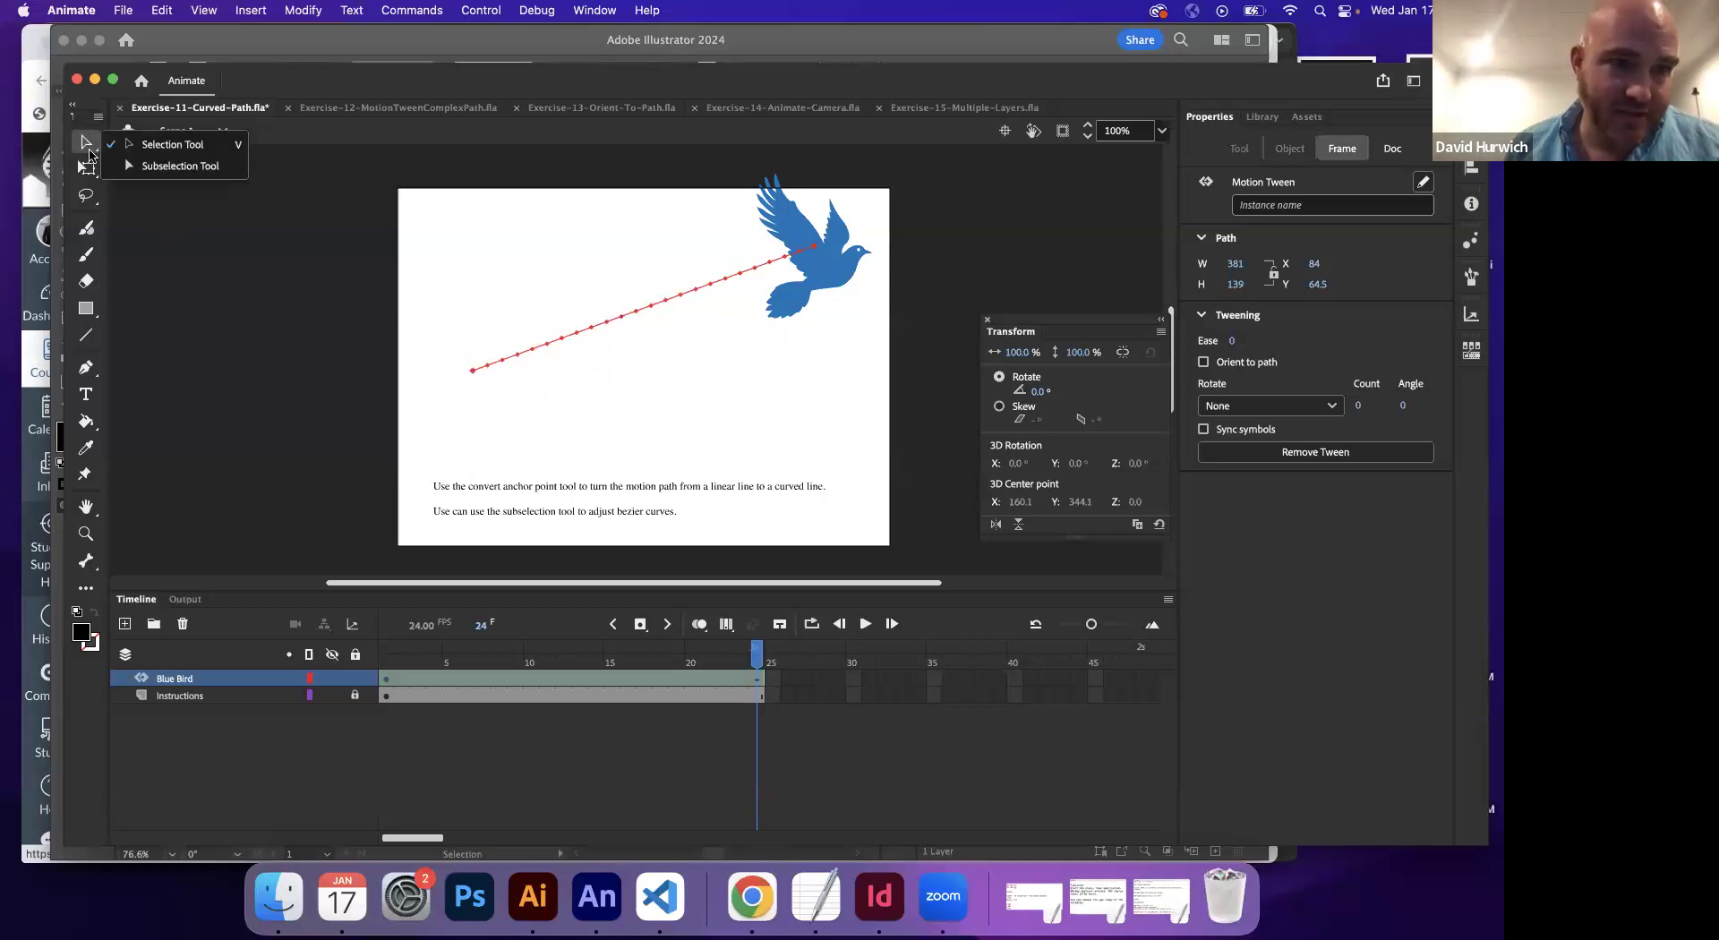
{"action": "left_click", "coordinate": [152, 175]}
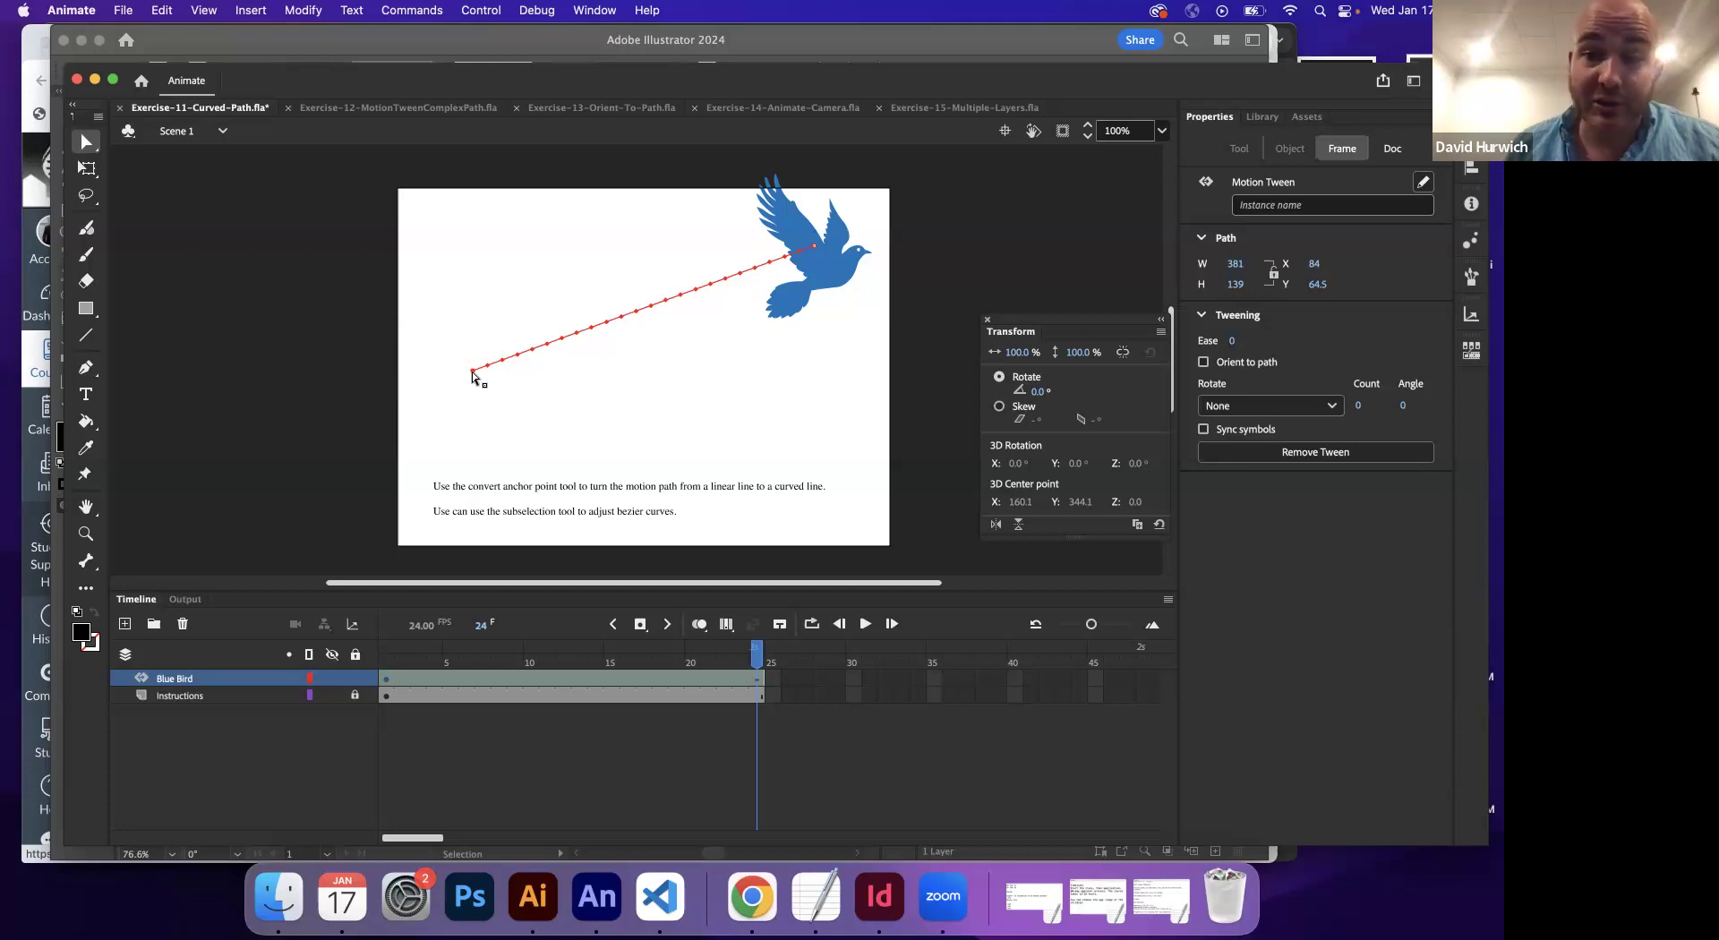
{"action": "left_click_drag", "start_coordinate": [472, 375], "coordinate": [653, 486]}
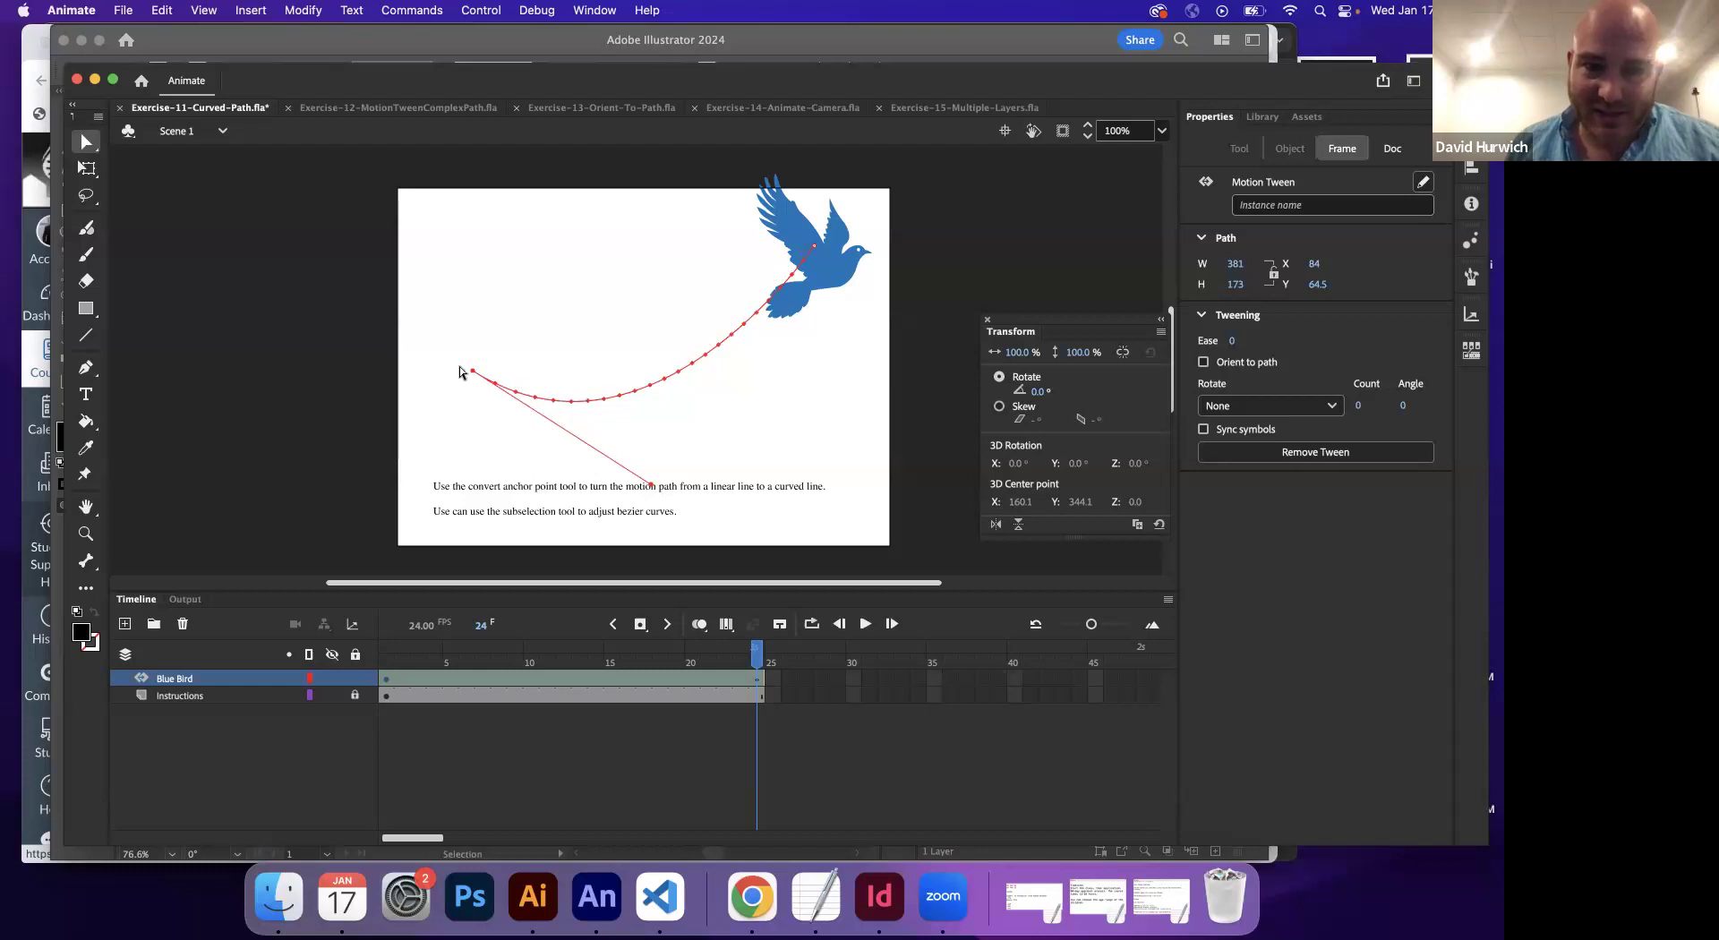
- Switch to the TextEdit notes and add "Bezier handle: controls the direction and the intensity of your curve / arc"
{"action": "left_click", "coordinate": [815, 895]}
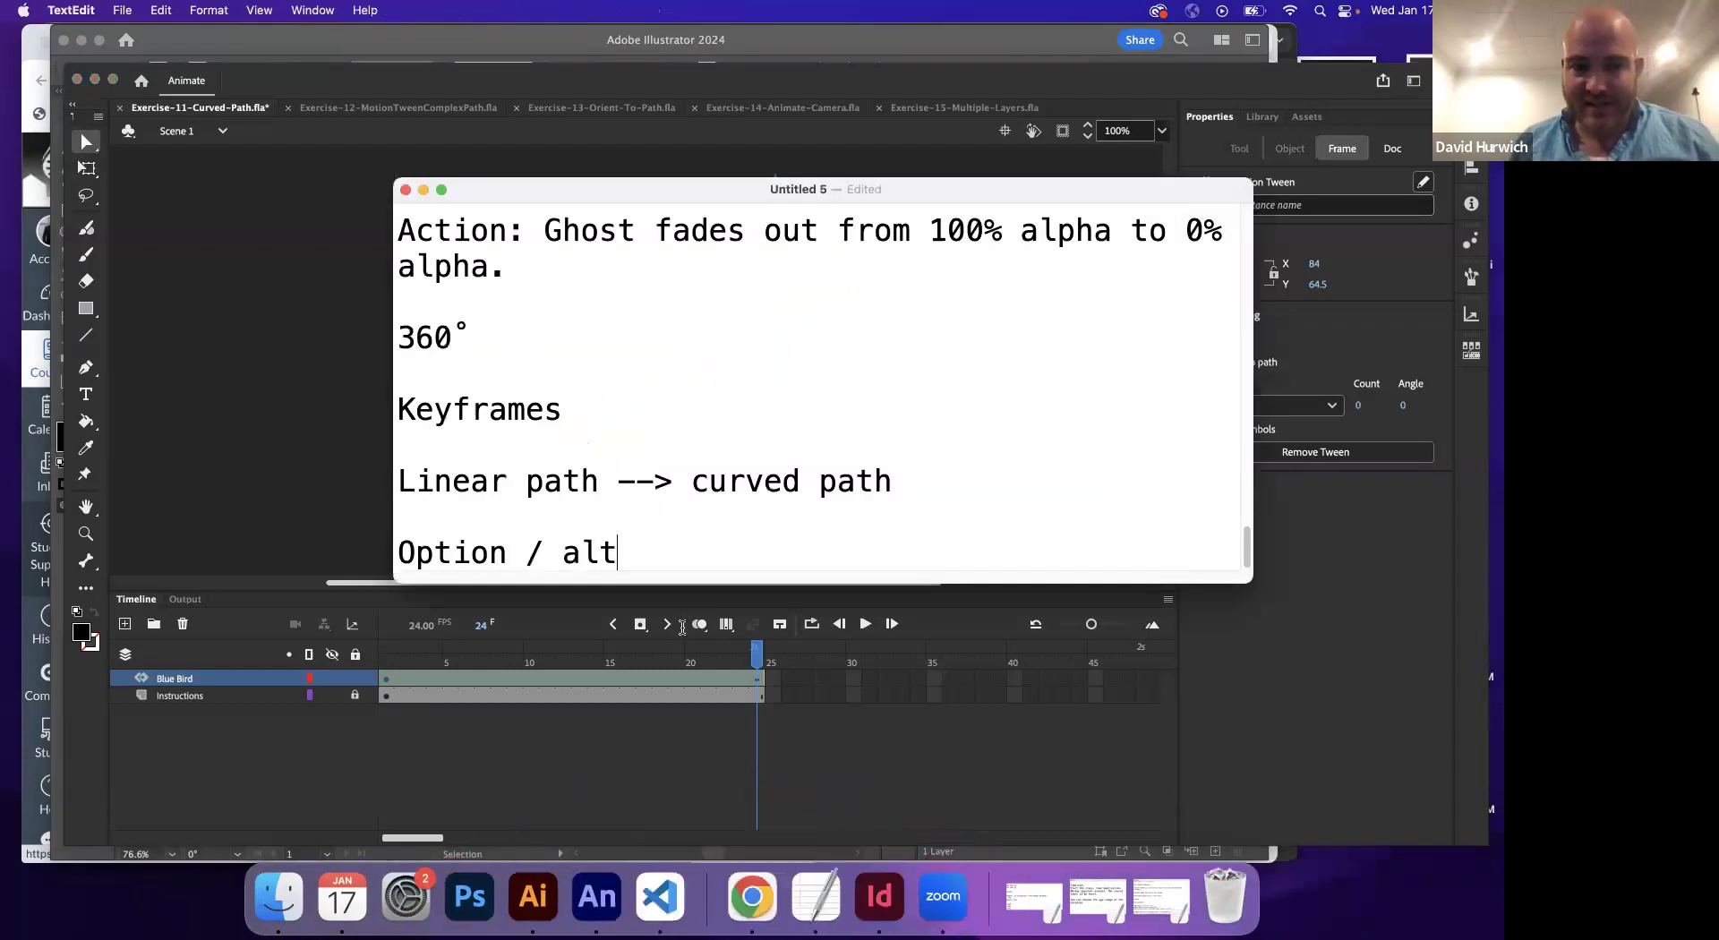
{"action": "key", "text": "Return"}
{"action": "key", "text": "Return"}
{"action": "type", "text": "B"}
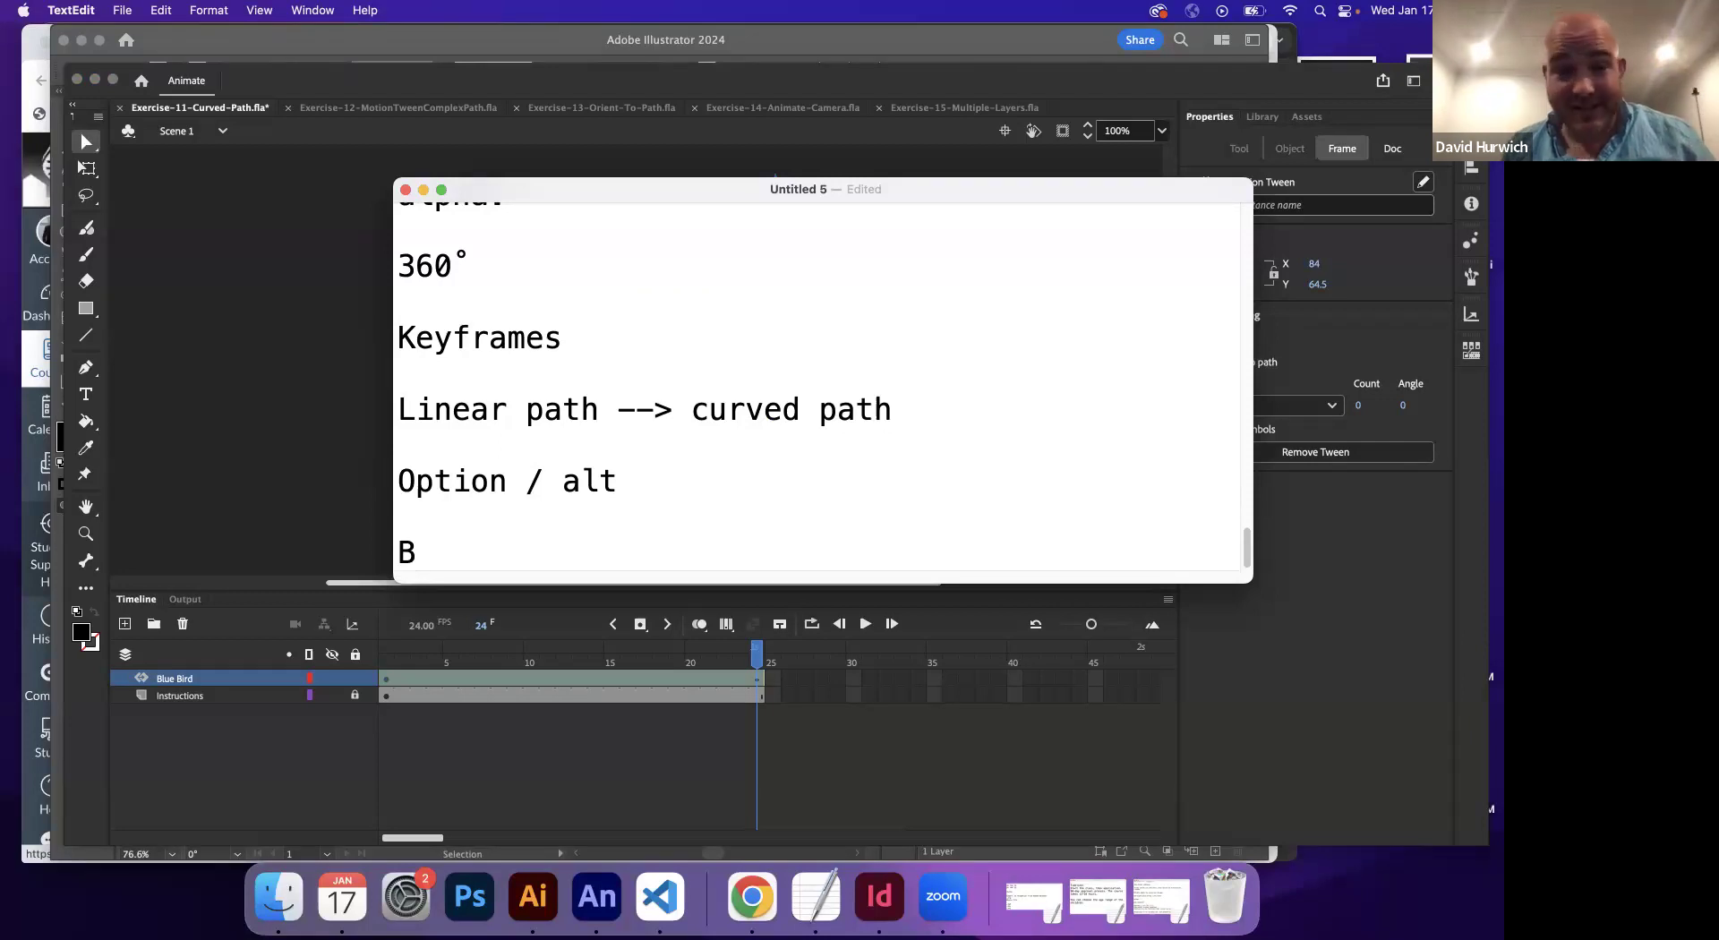
{"action": "type", "text": "ezie"}
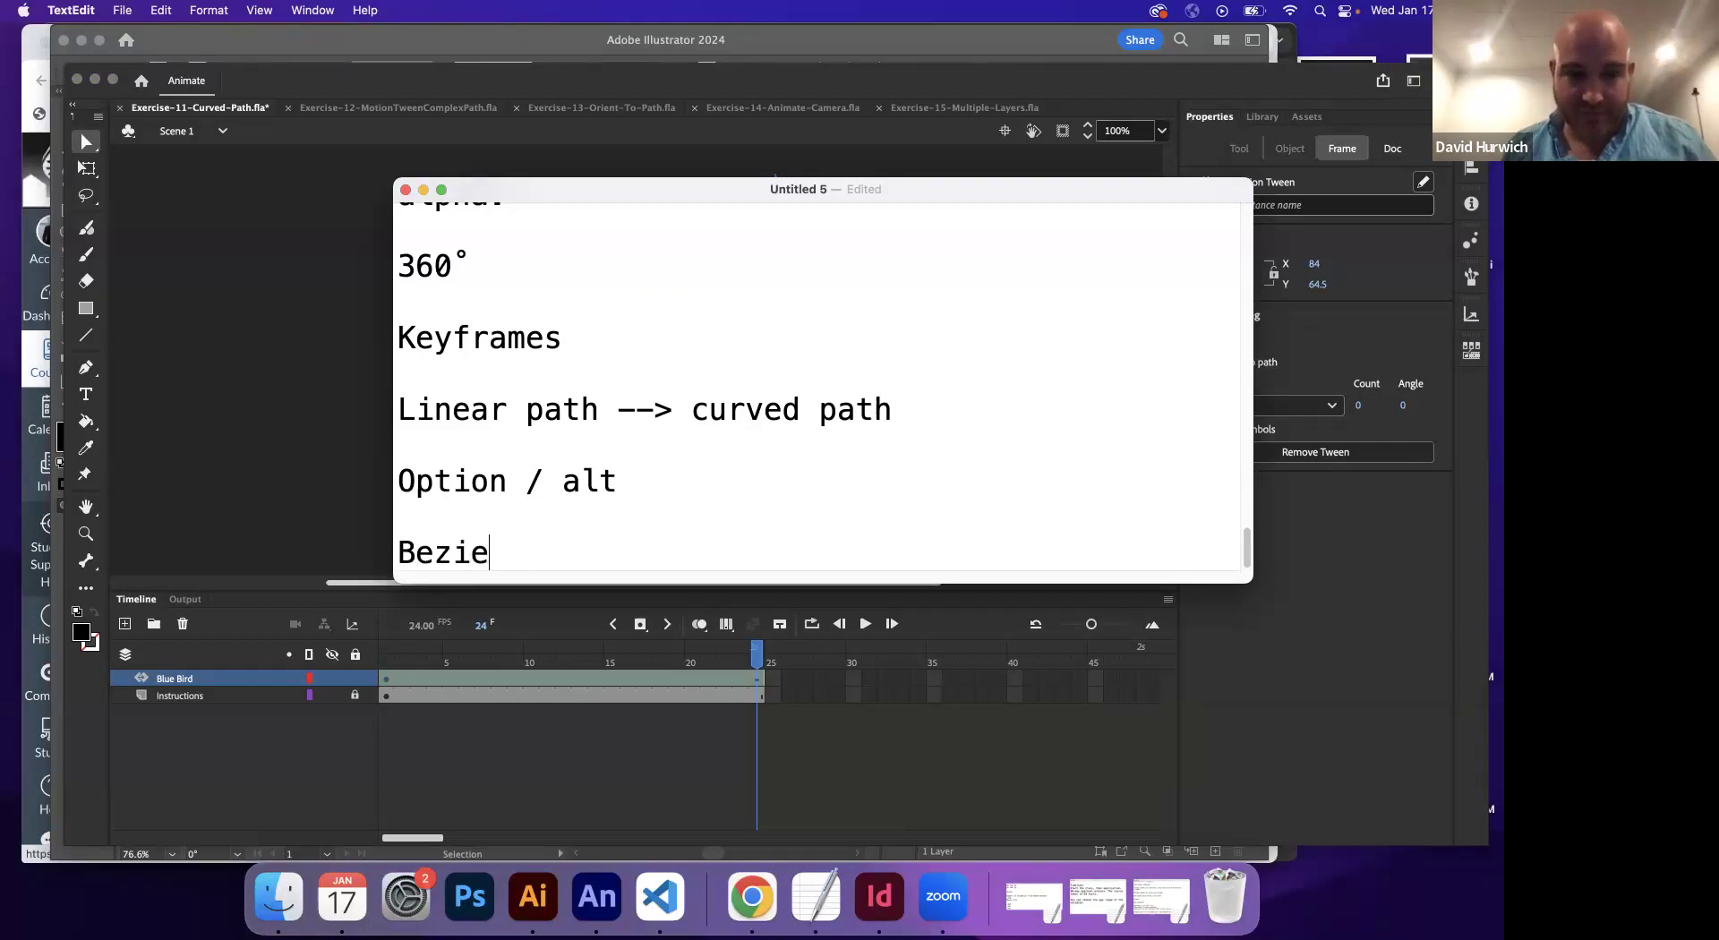
{"action": "type", "text": "r handle: controls th"}
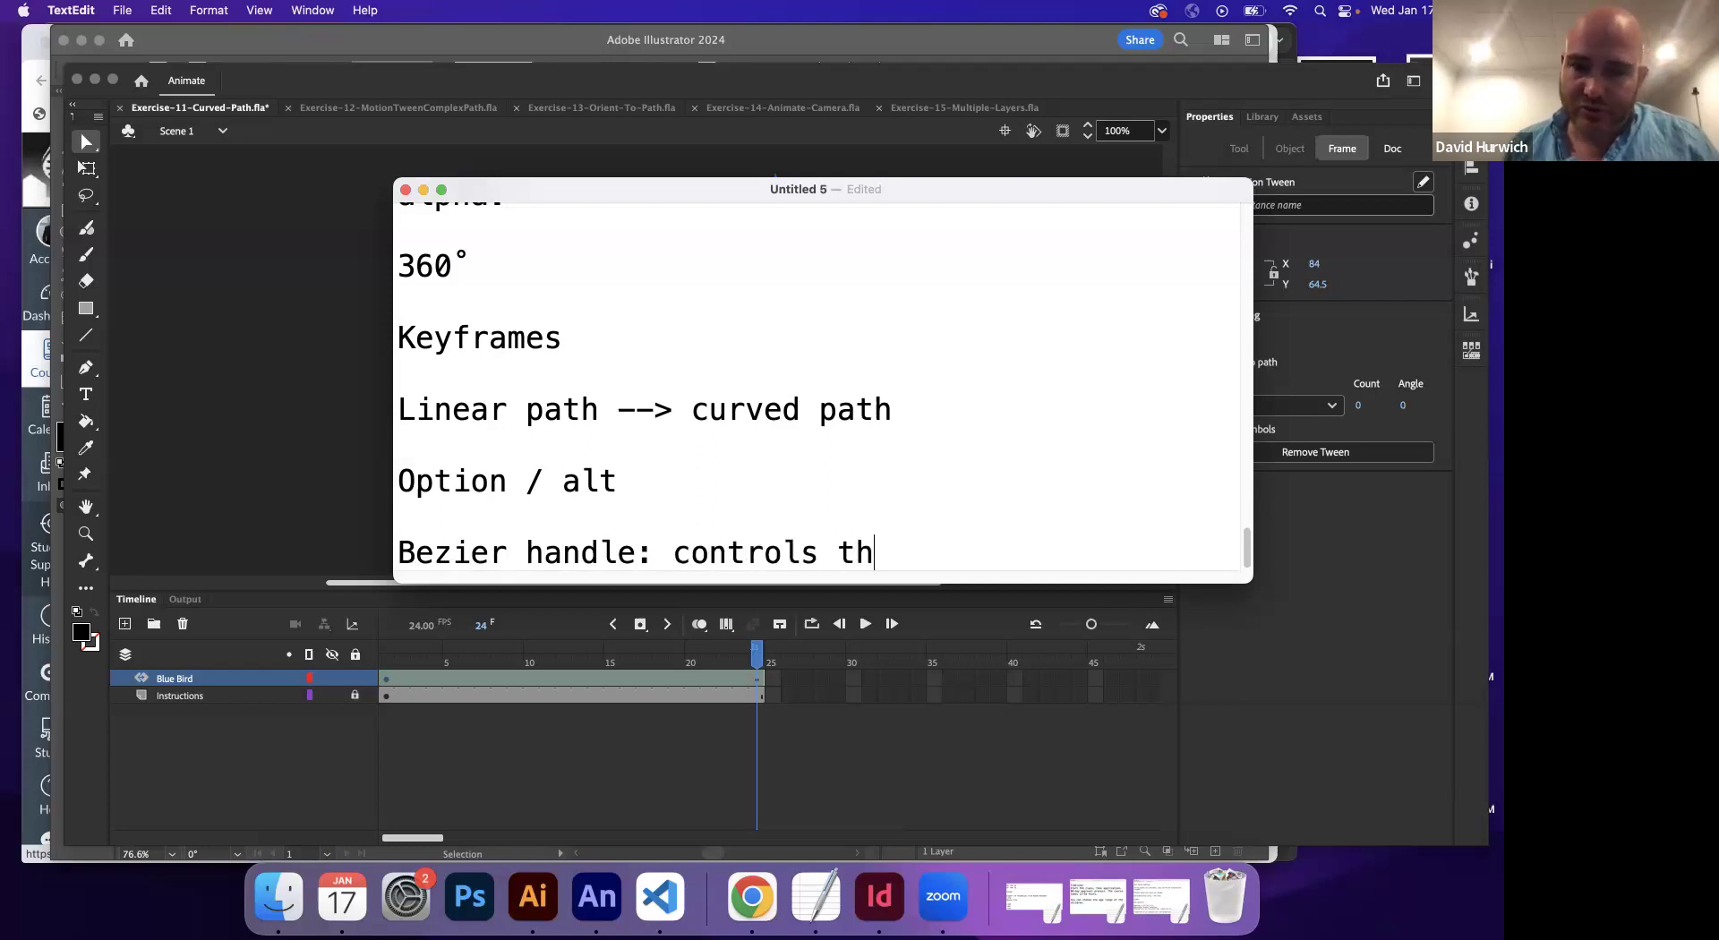
{"action": "type", "text": "e direction and the i"}
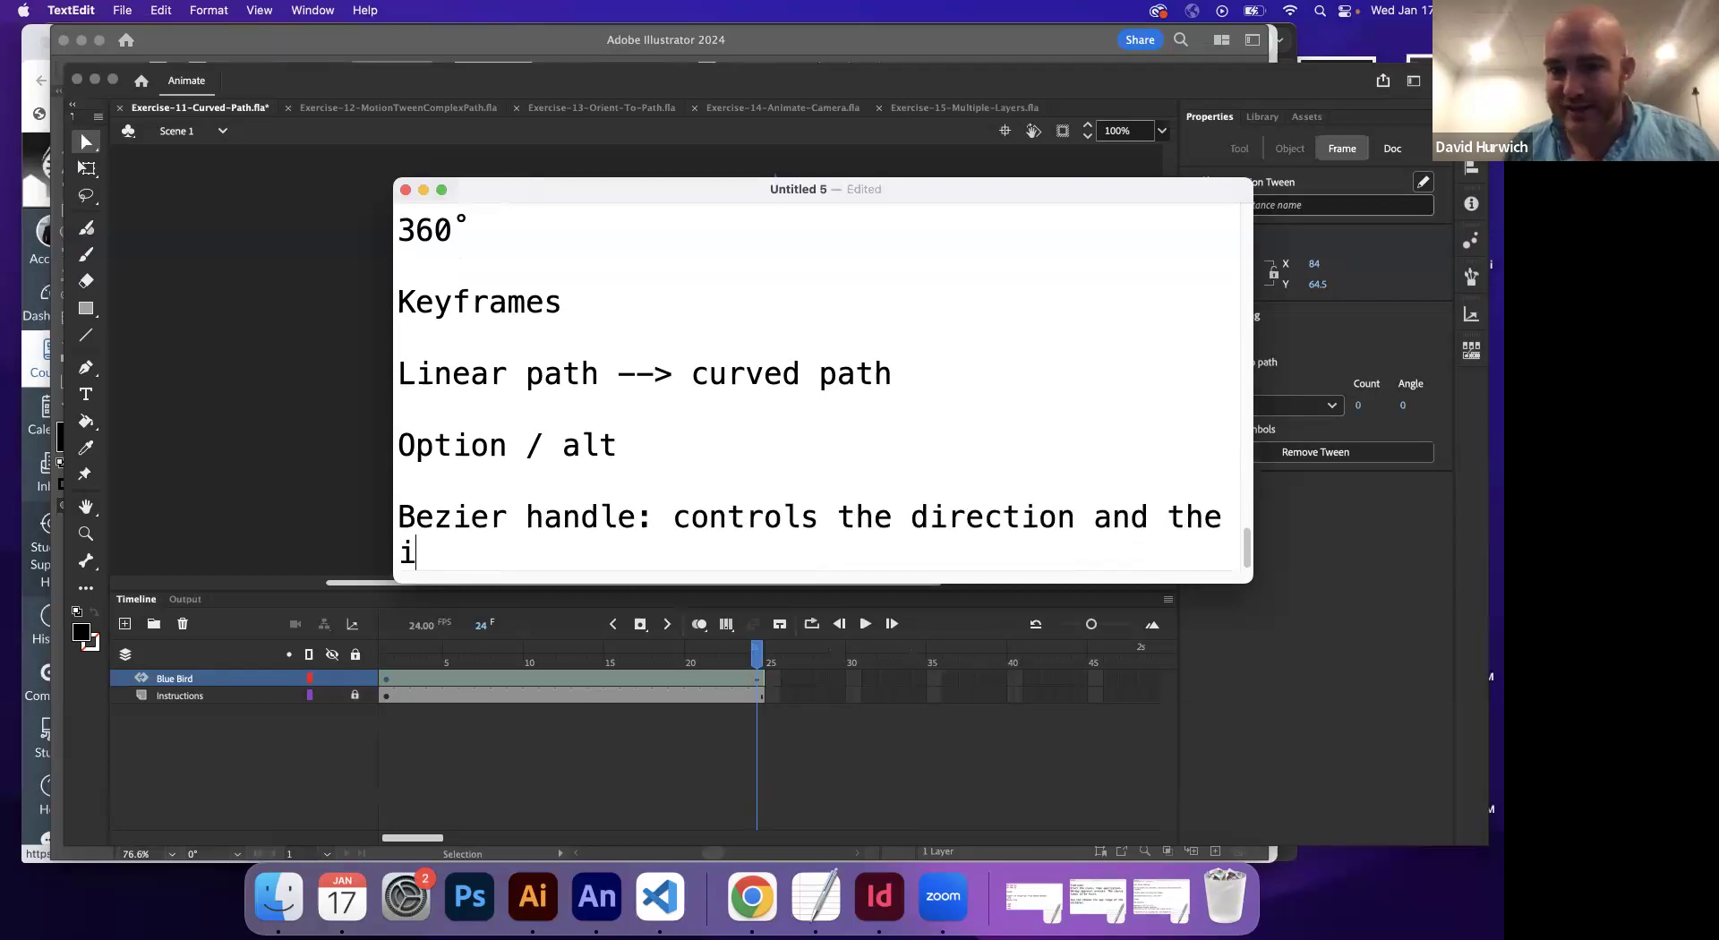
{"action": "type", "text": "ntensity of"}
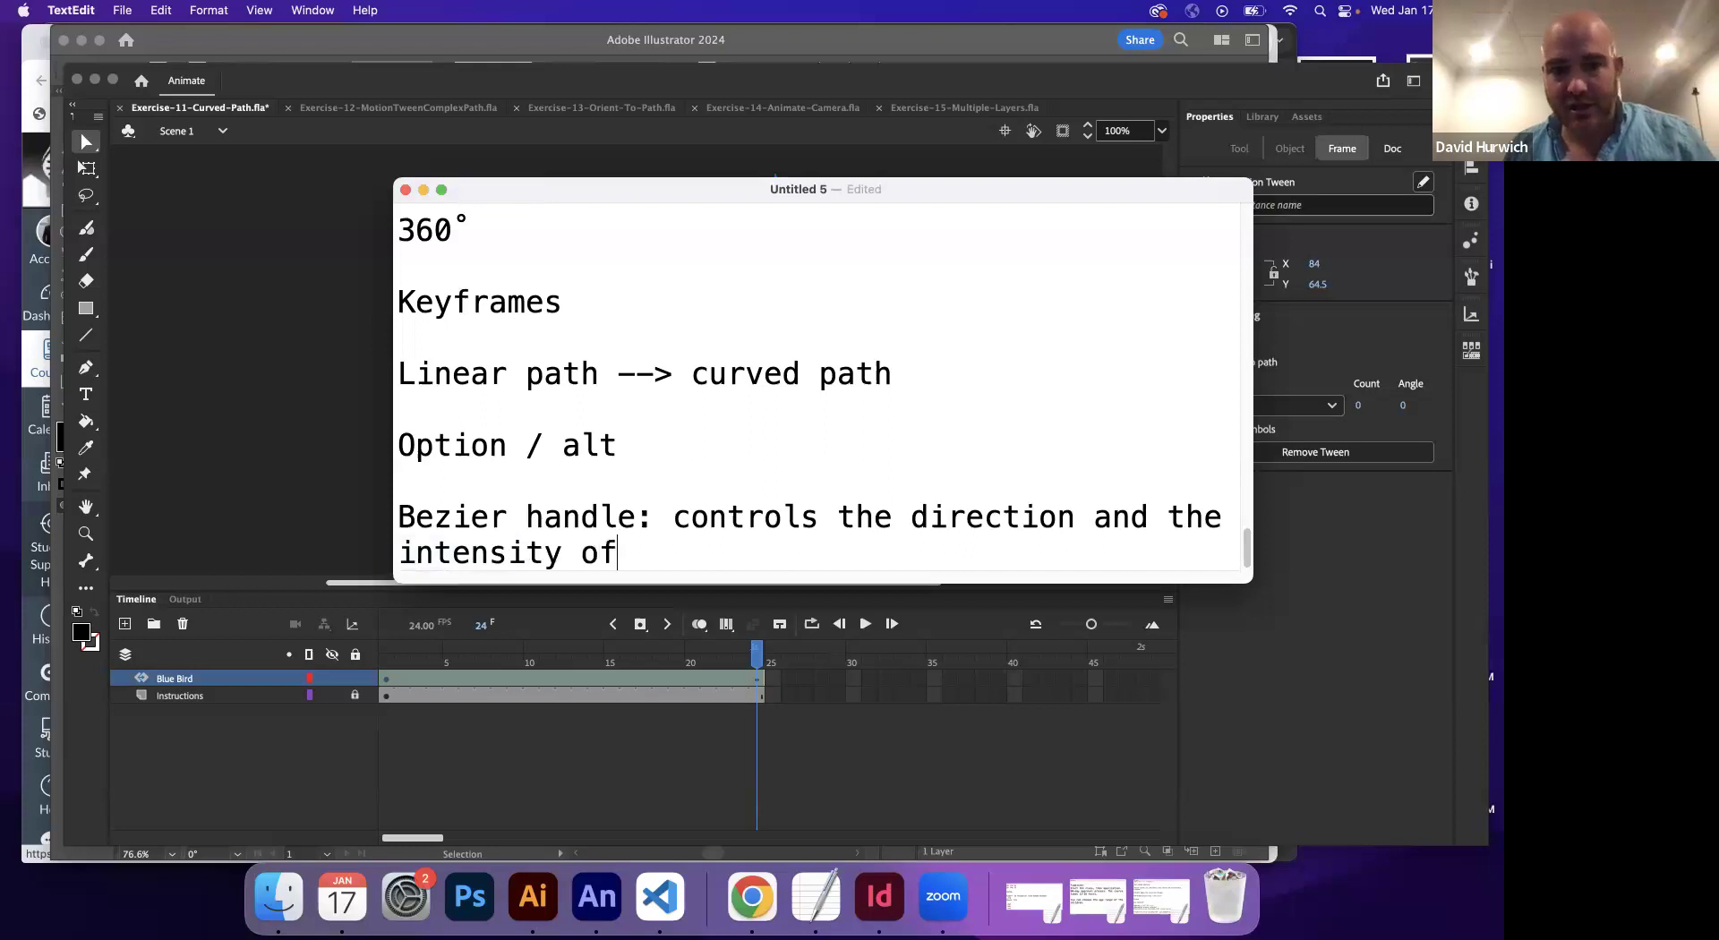
{"action": "type", "text": " your cruve"}
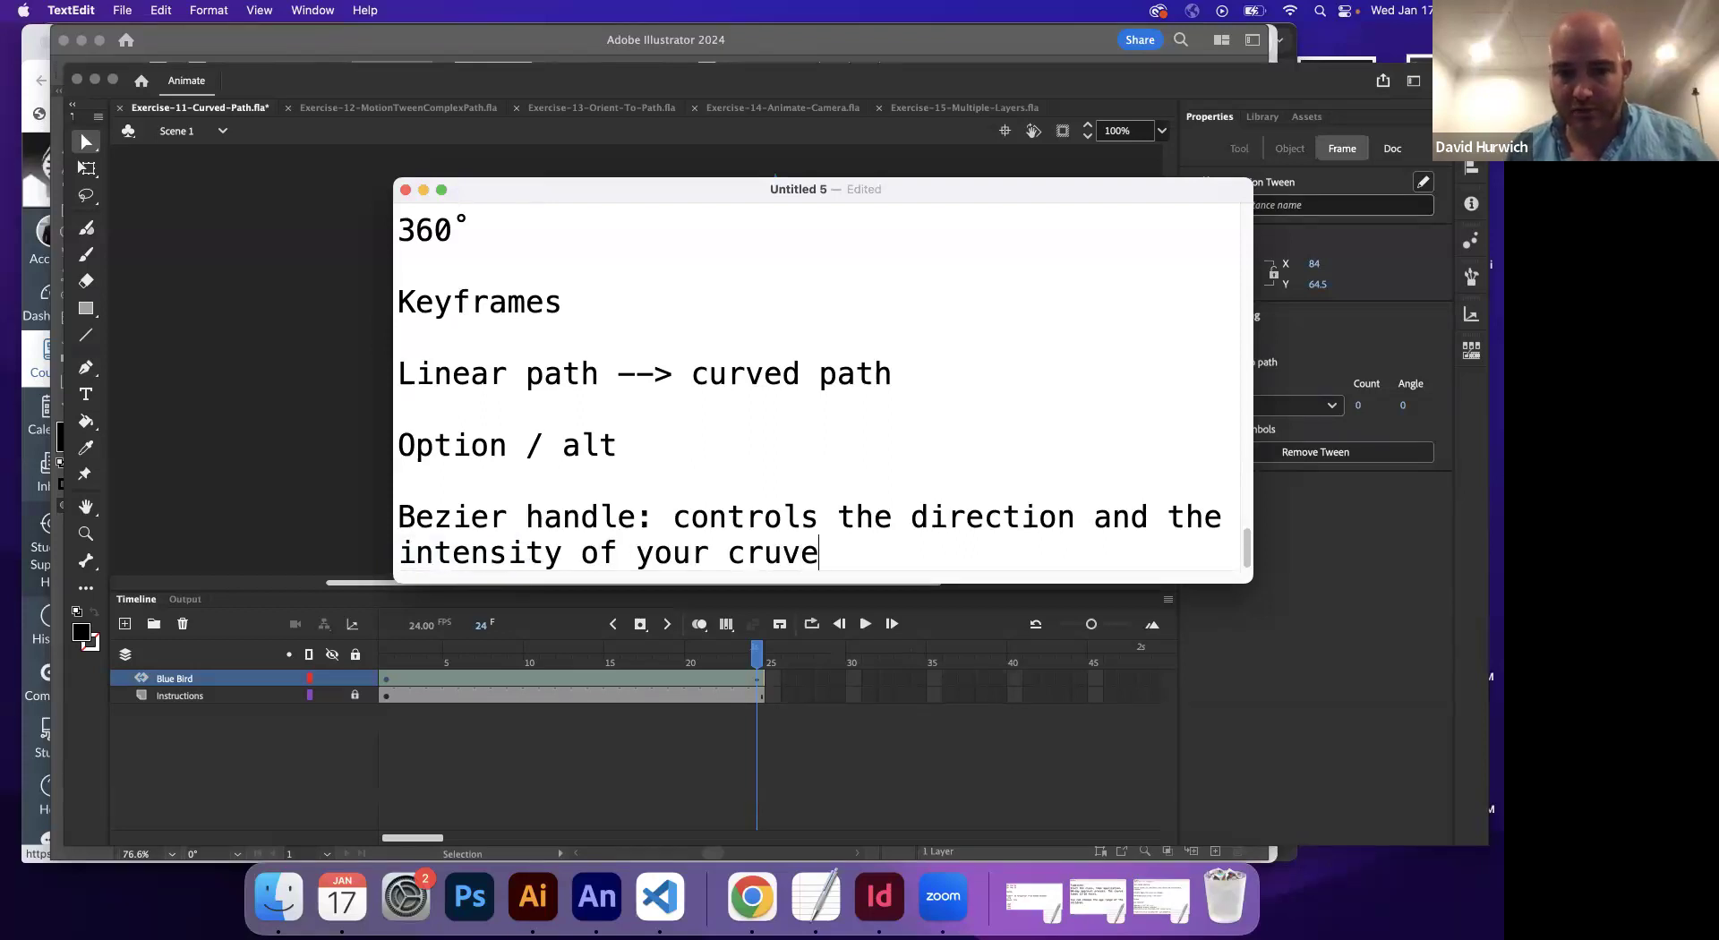
{"action": "key", "text": "BackSpace"}
{"action": "key", "text": "BackSpace"}
{"action": "key", "text": "BackSpace"}
{"action": "key", "text": "BackSpace"}
{"action": "type", "text": "urve / a"}
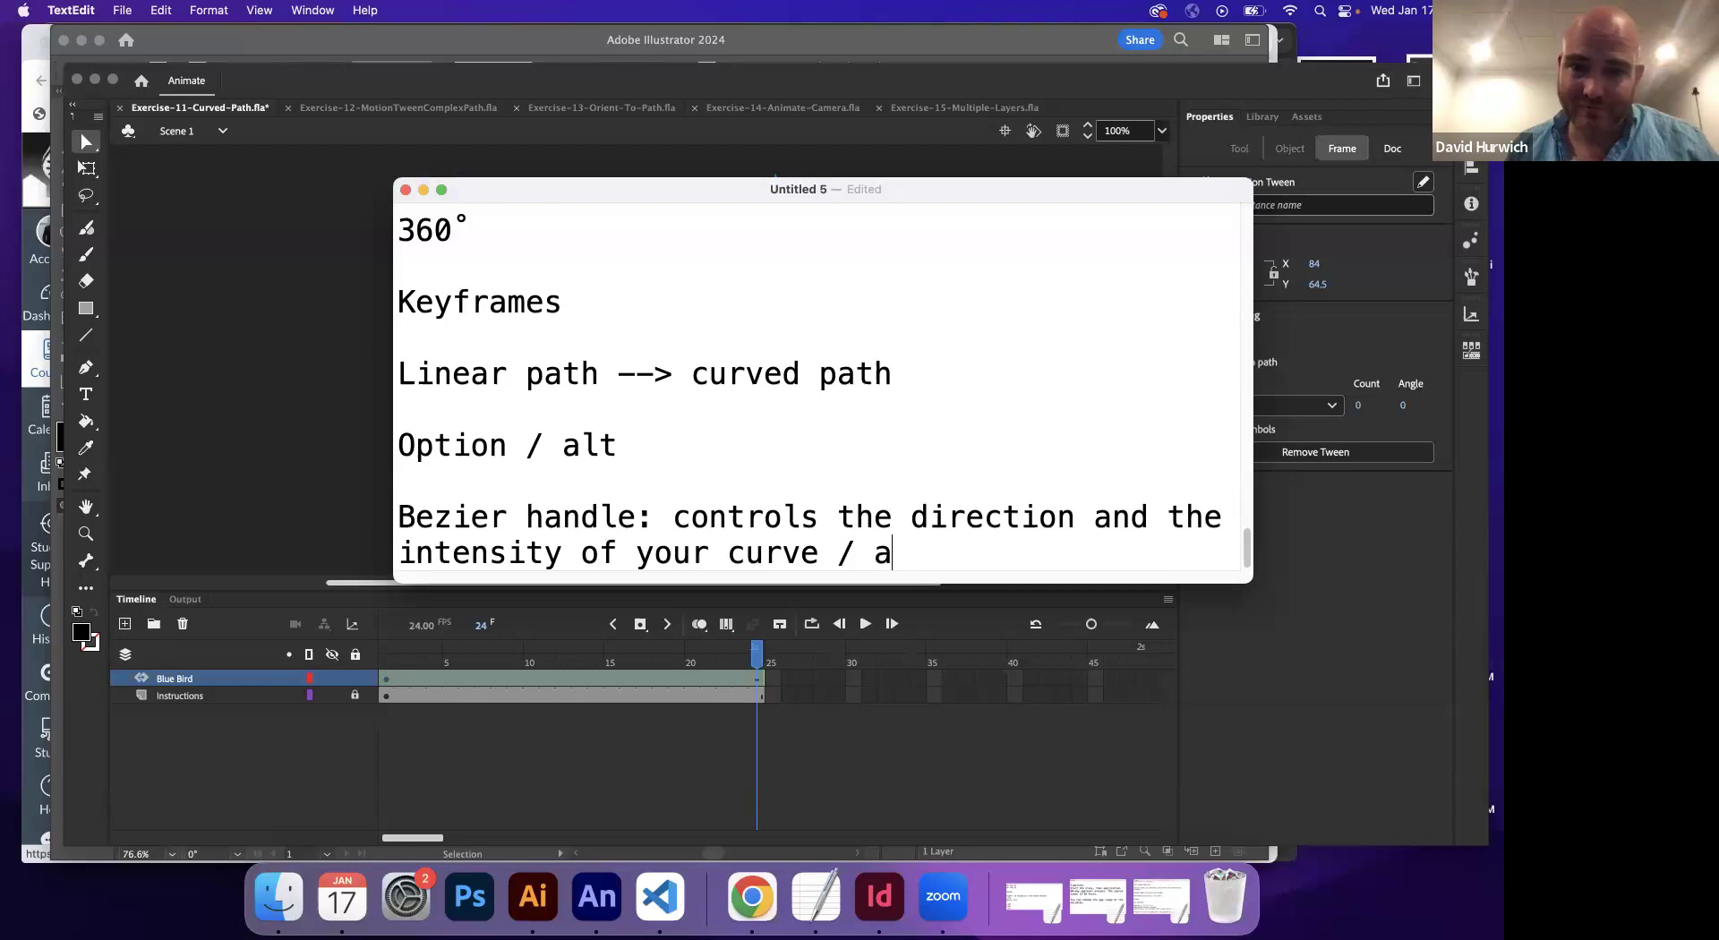
{"action": "type", "text": "rc"}
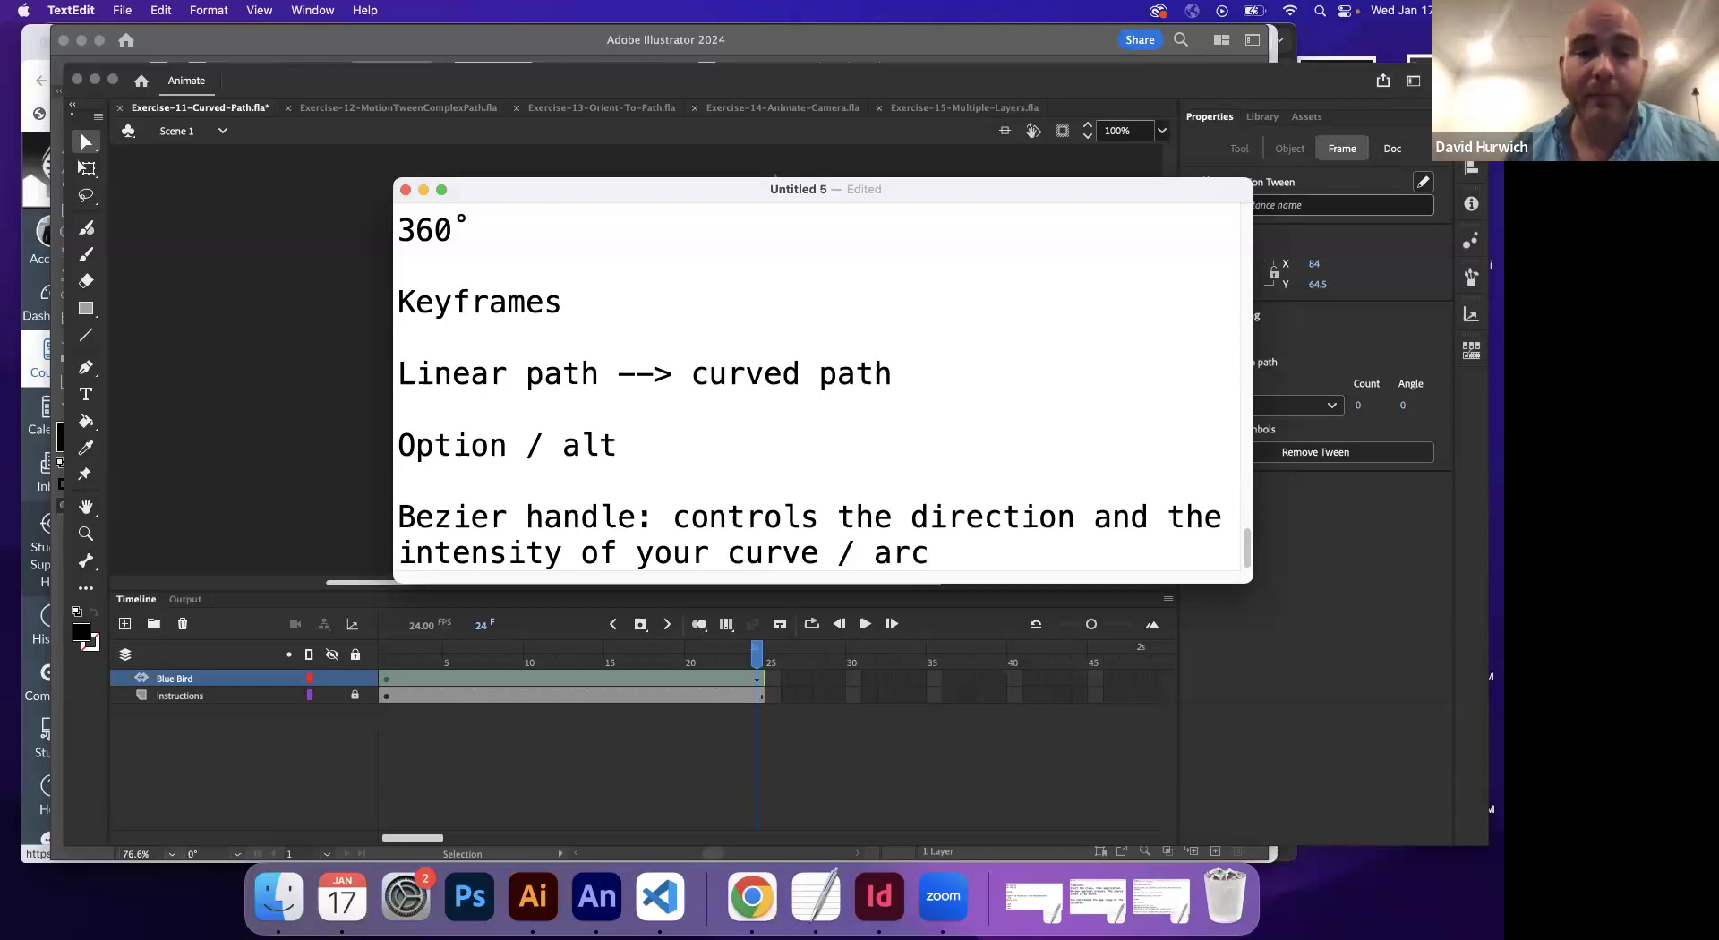
- Back in Animate, adjust the start anchor's Bezier handle until the path bulges left, about 450 px wide, and scrub the animation to frame 19
{"action": "key", "text": "super+Tab"}
{"action": "left_click_drag", "start_coordinate": [652, 486], "coordinate": [495, 386]}
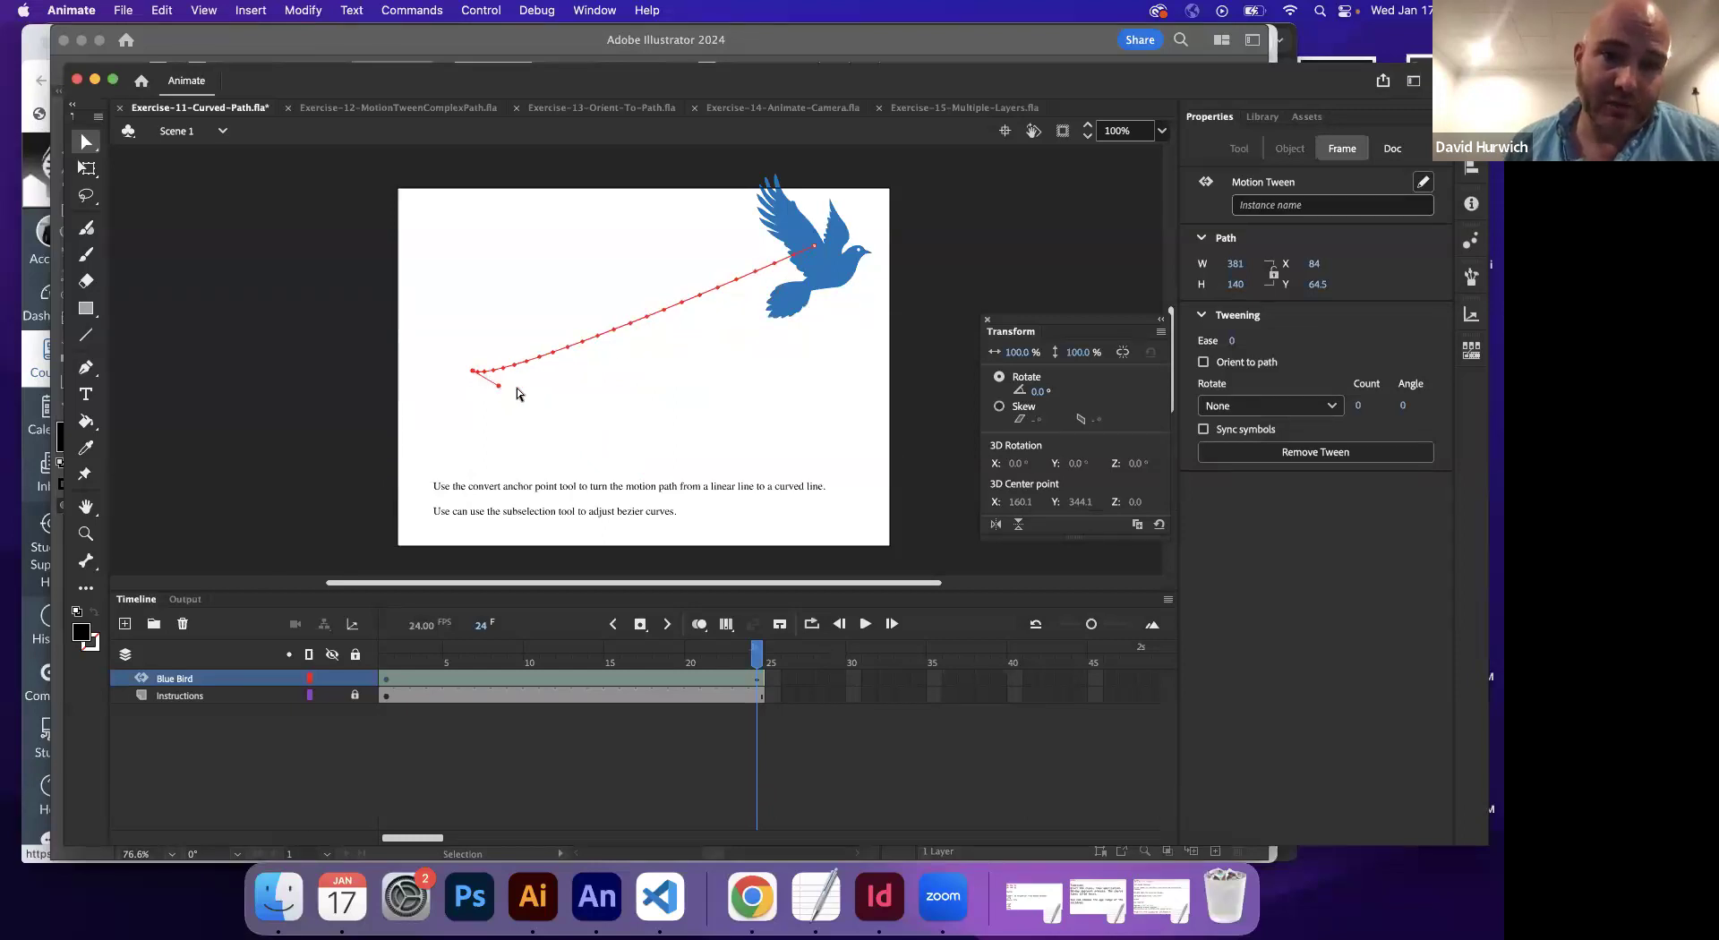
{"action": "left_click_drag", "start_coordinate": [498, 391], "coordinate": [729, 518]}
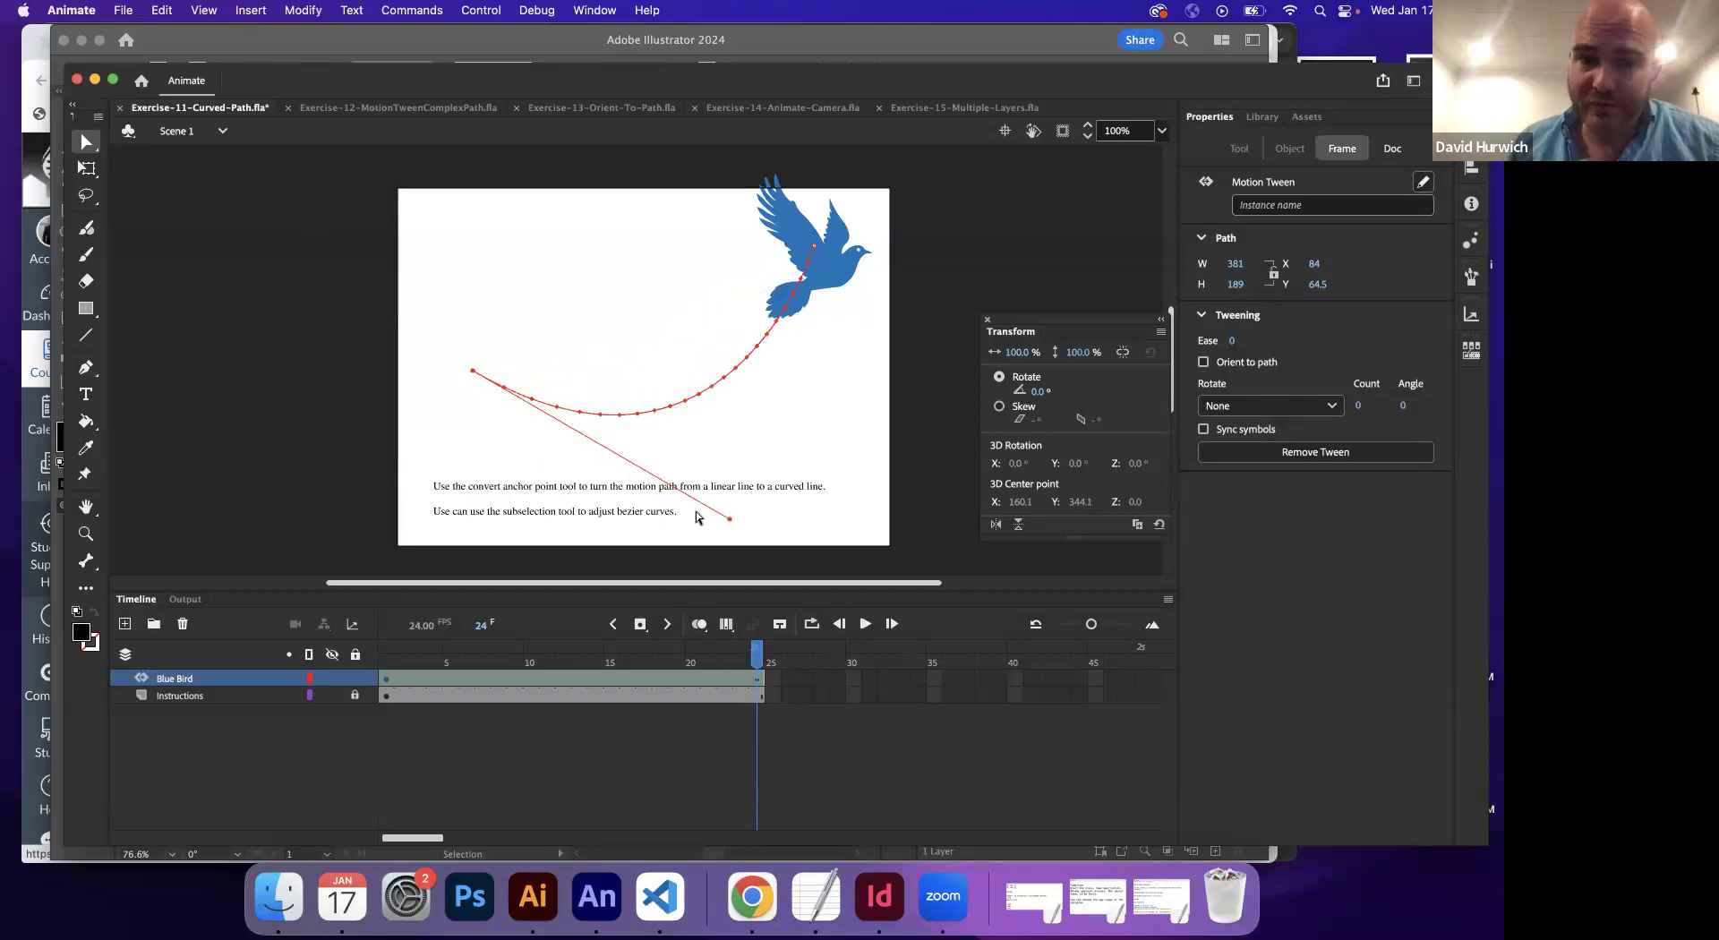
{"action": "left_click_drag", "start_coordinate": [730, 519], "coordinate": [222, 257]}
{"action": "left_click_drag", "start_coordinate": [390, 659], "coordinate": [676, 658]}
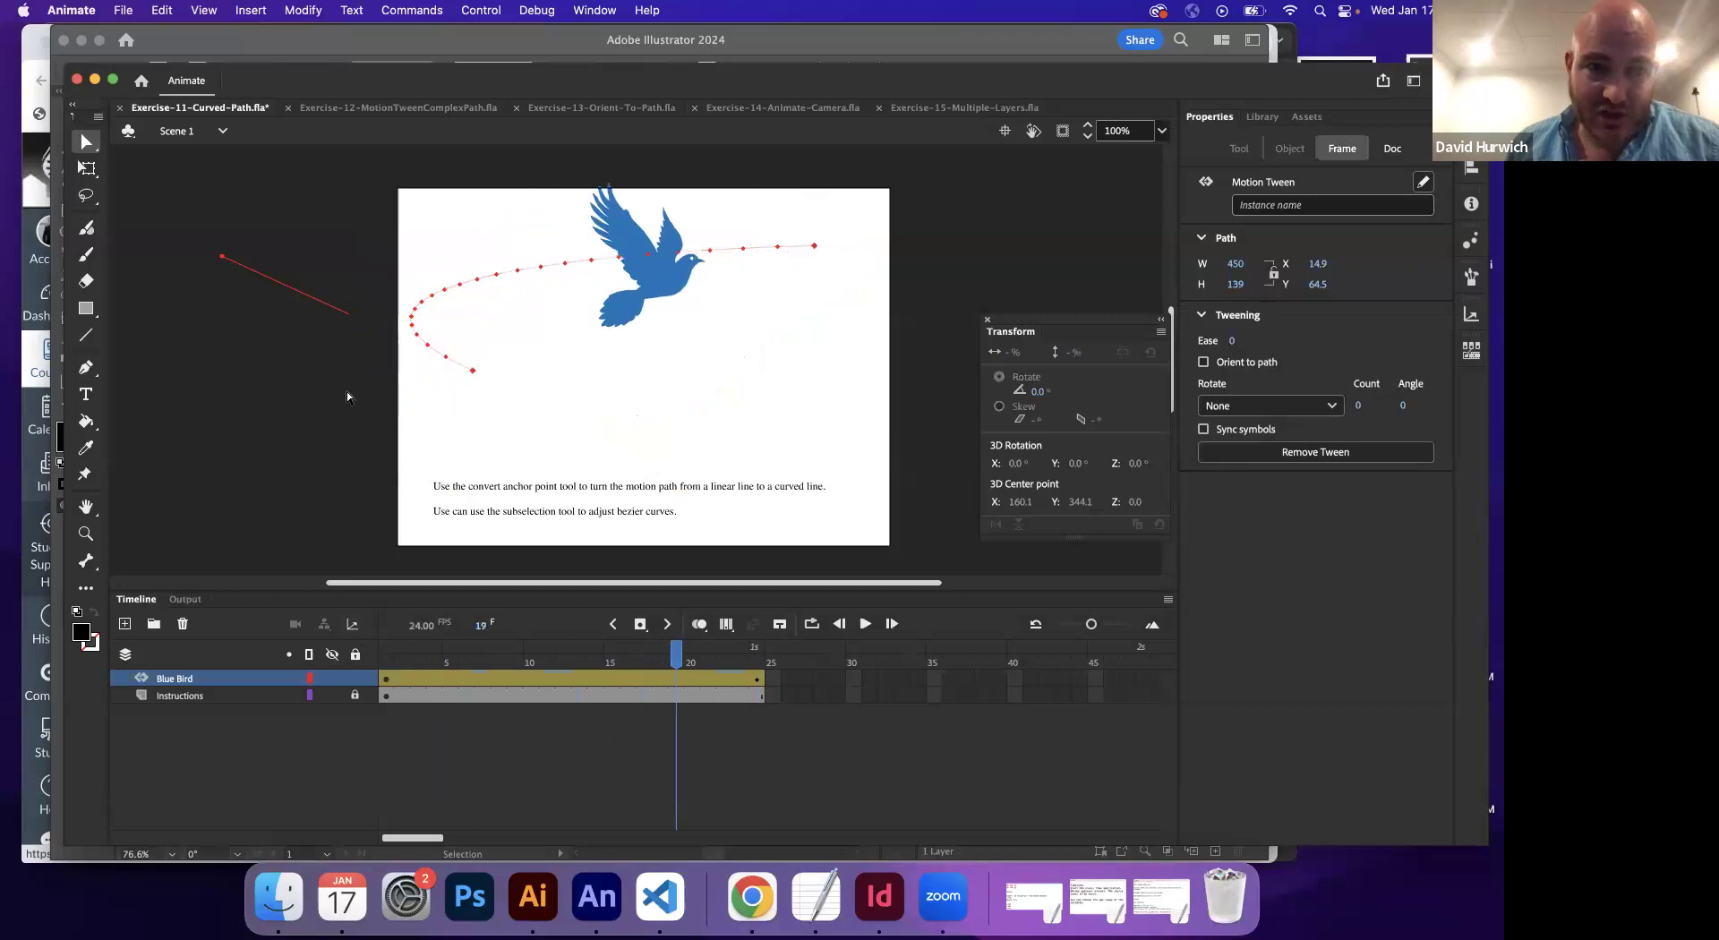
- Swing the start anchor's Bezier handle below the motion path so the curve dips downward, and scrub the animation to frame 24
{"action": "left_click", "coordinate": [236, 324]}
{"action": "left_click_drag", "start_coordinate": [221, 260], "coordinate": [458, 367]}
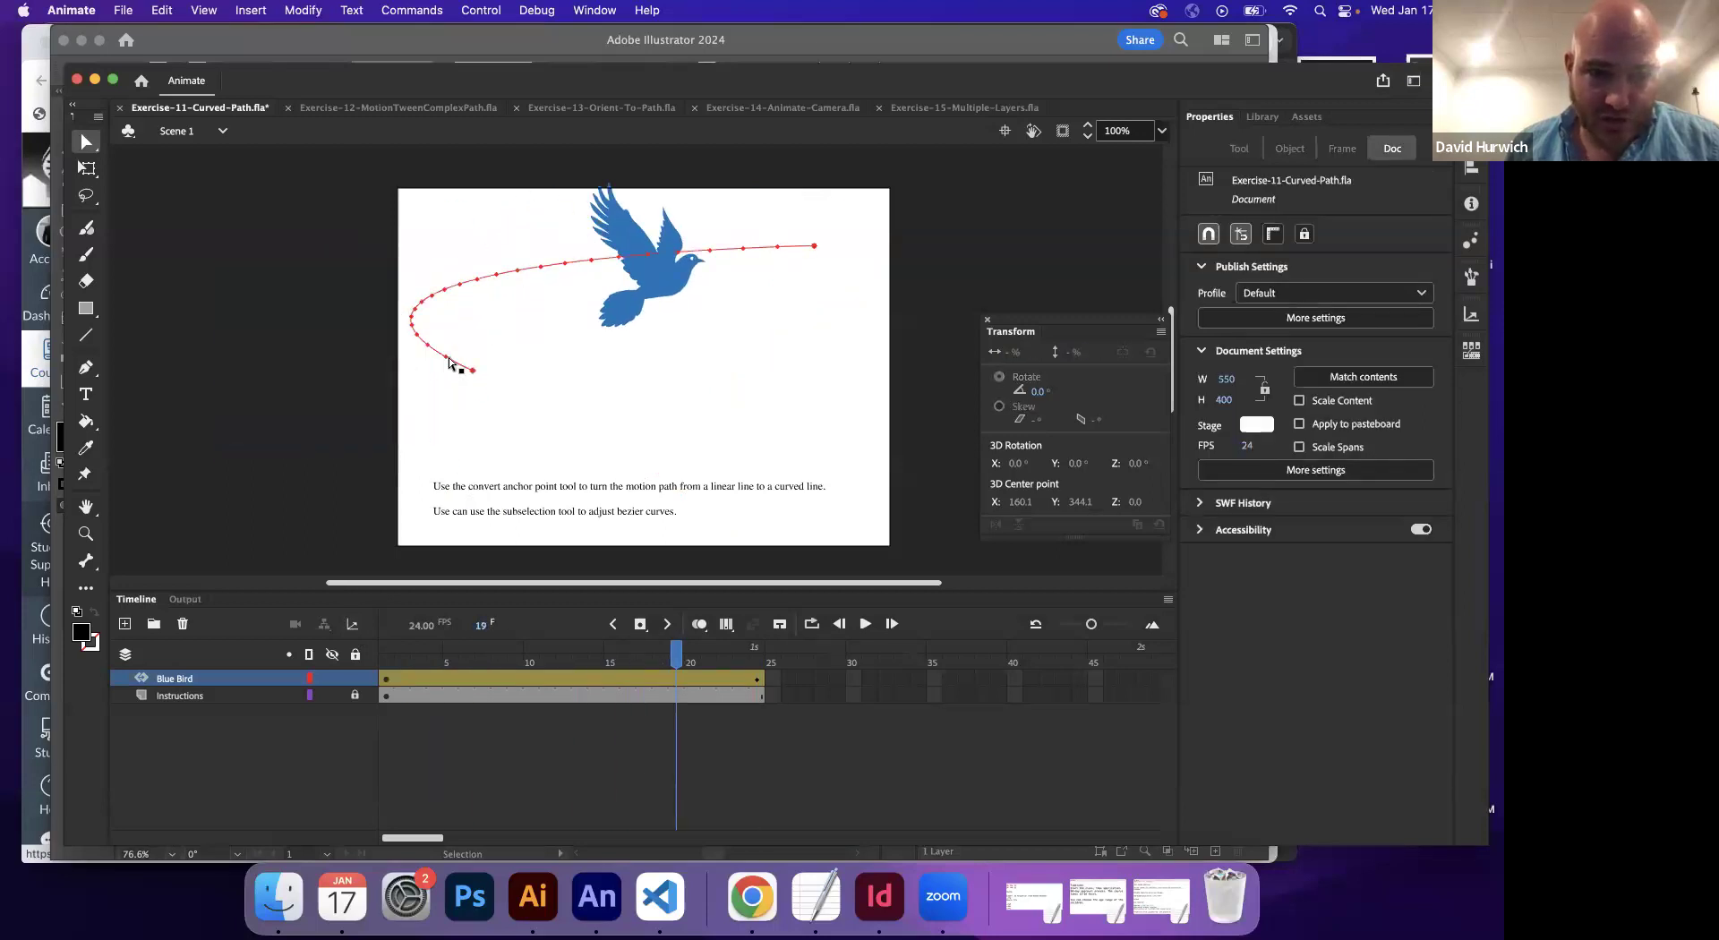
{"action": "left_click_drag", "start_coordinate": [222, 260], "coordinate": [633, 528]}
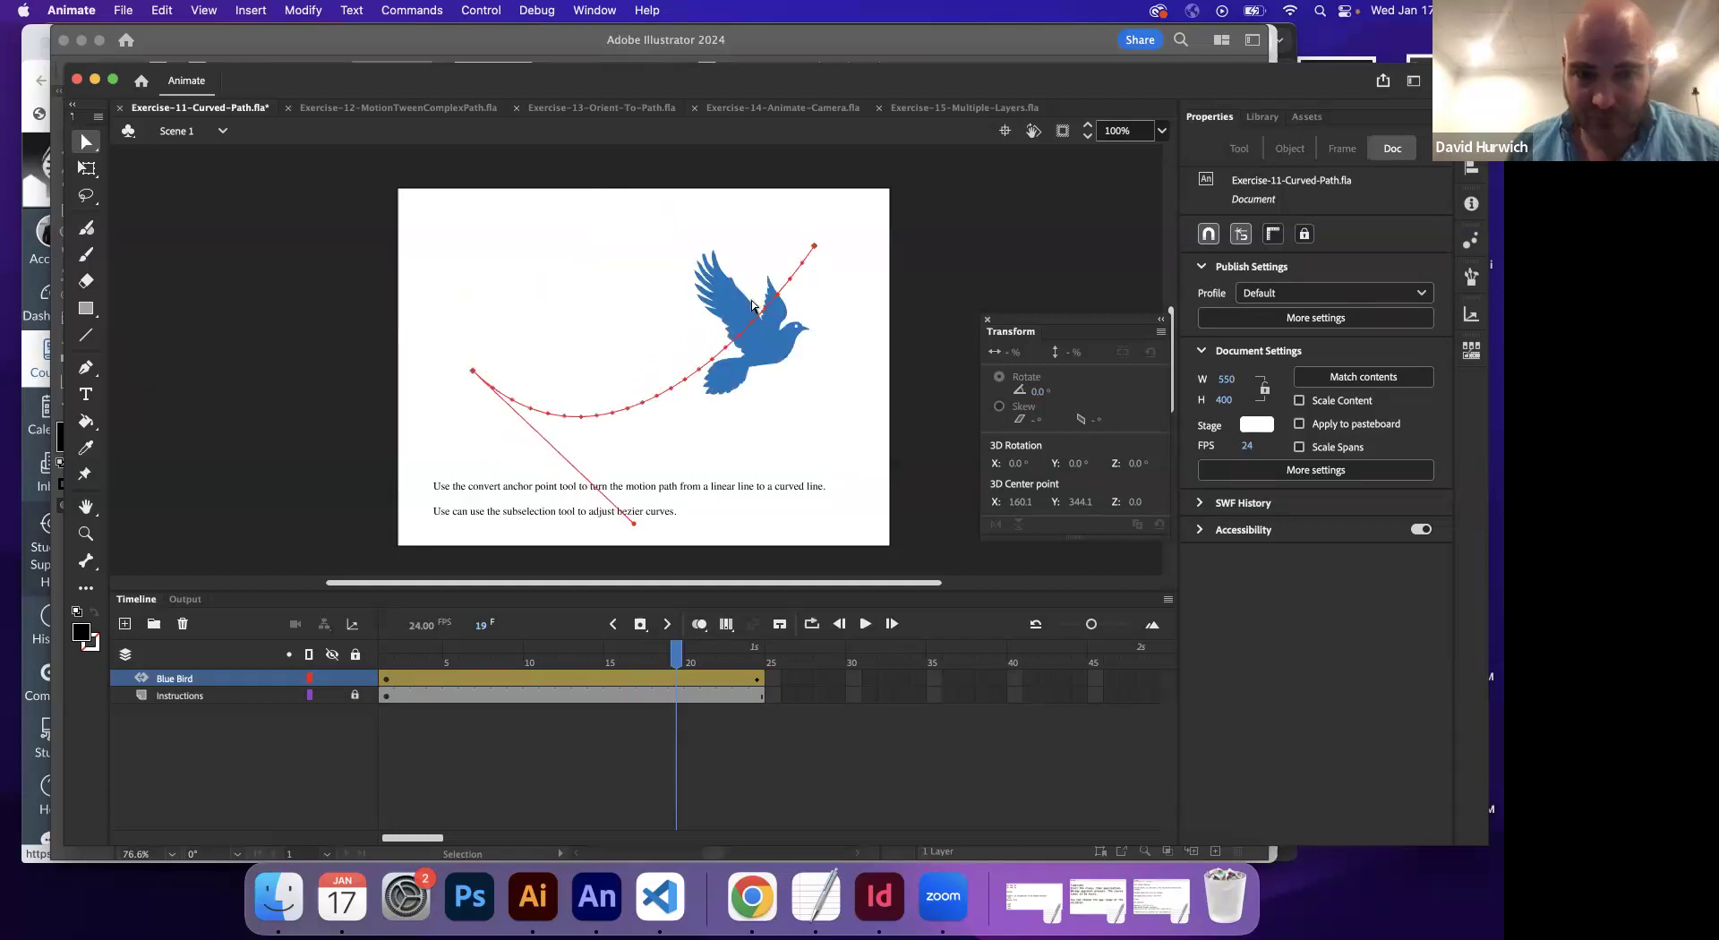
{"action": "left_click_drag", "start_coordinate": [394, 656], "coordinate": [767, 585]}
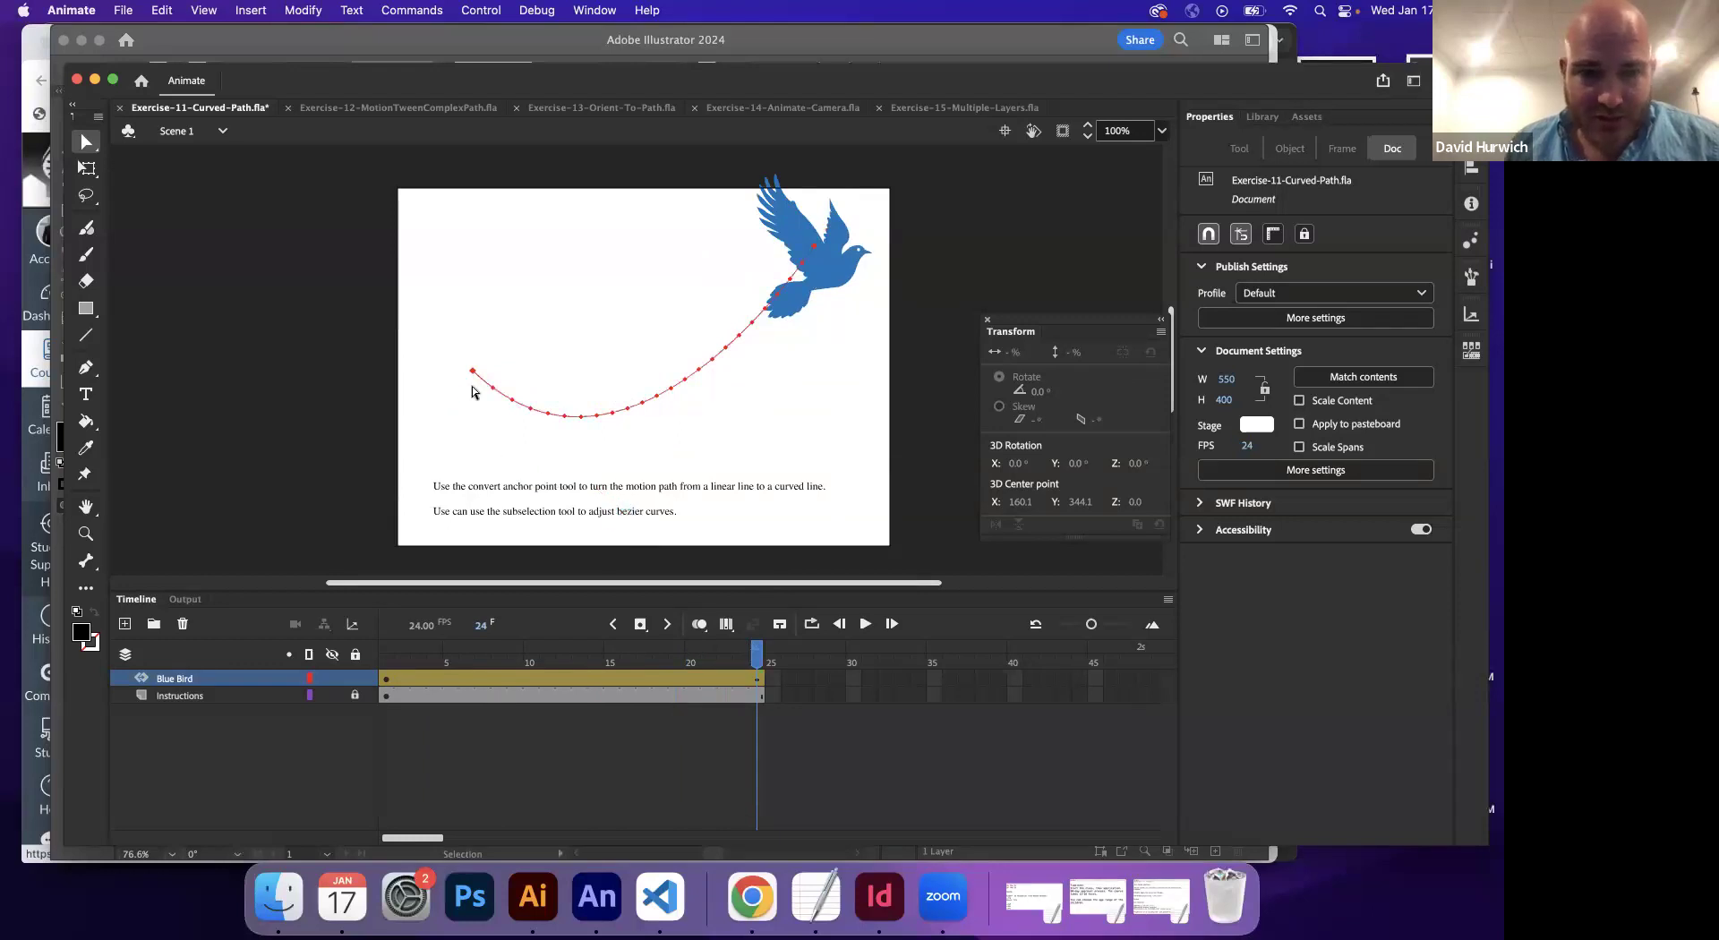
- Reset the start anchor's handle, pull handles upward from the start and downward from the end to form an S-curve, and play it from frame 1
{"action": "mouse_move", "coordinate": [473, 372]}
{"action": "left_mouse_down"}
{"action": "mouse_move", "coordinate": [640, 526]}
{"action": "mouse_move", "coordinate": [474, 372]}
{"action": "left_mouse_up"}
{"action": "left_click_drag", "start_coordinate": [384, 663], "coordinate": [422, 559]}
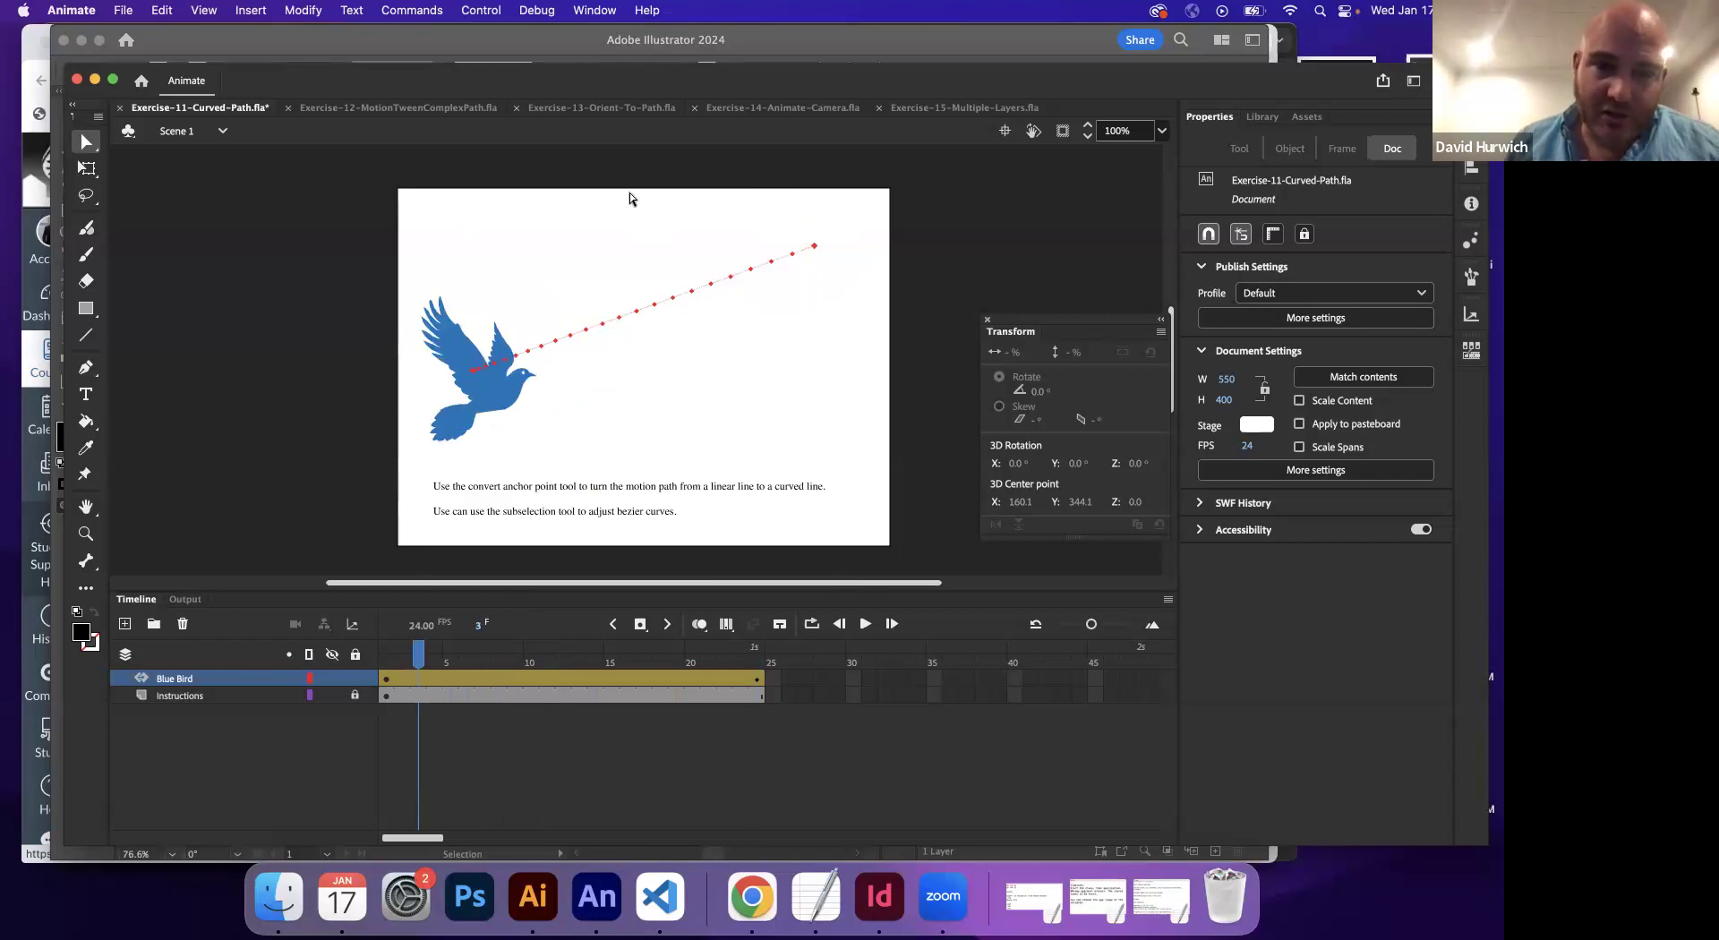
{"action": "left_click_drag", "start_coordinate": [474, 369], "coordinate": [490, 186]}
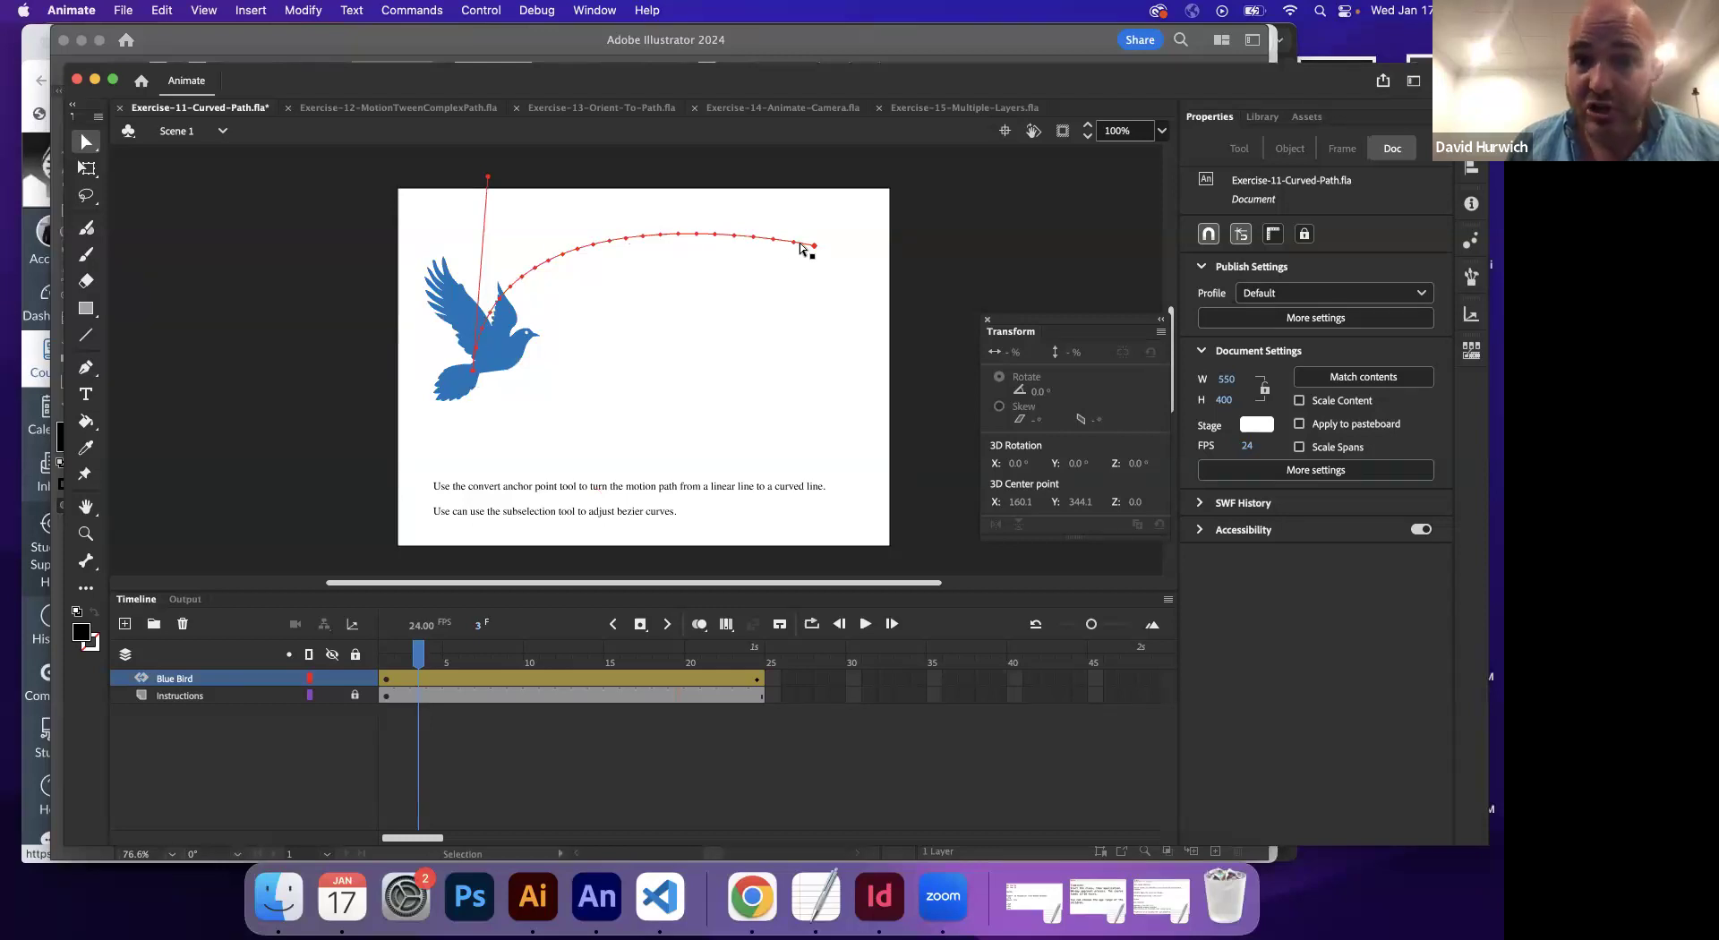
{"action": "left_click_drag", "start_coordinate": [816, 246], "coordinate": [775, 317]}
{"action": "left_click_drag", "start_coordinate": [719, 347], "coordinate": [711, 518]}
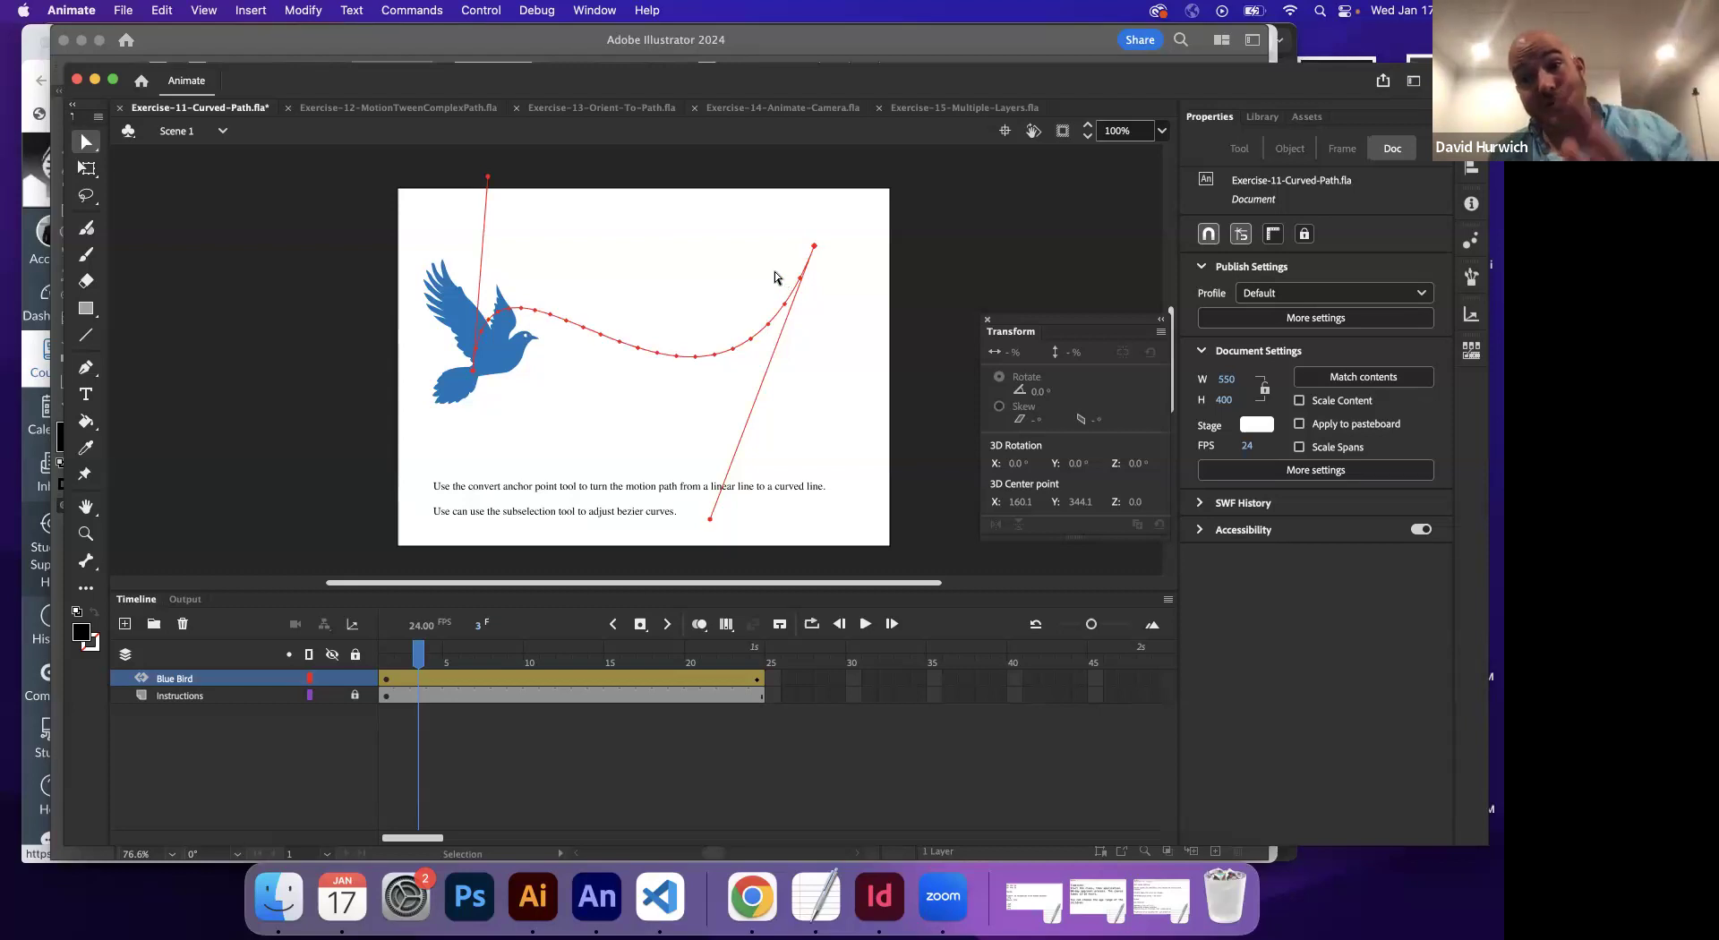
{"action": "left_click", "coordinate": [388, 656]}
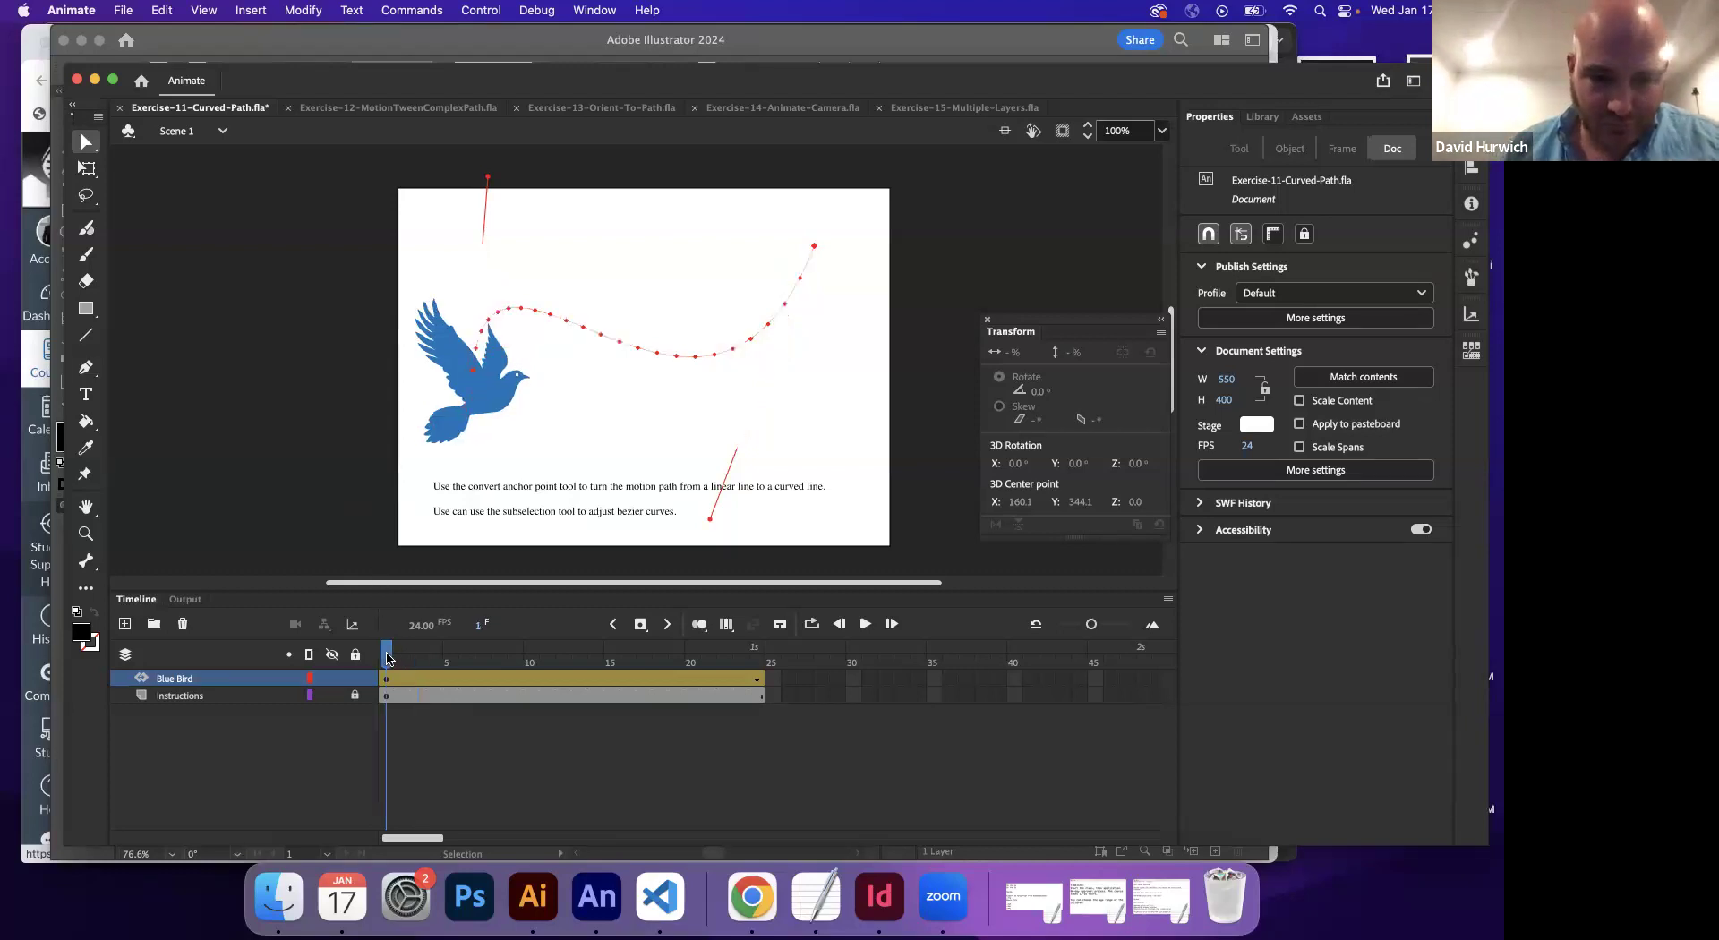
{"action": "key", "text": "Return"}
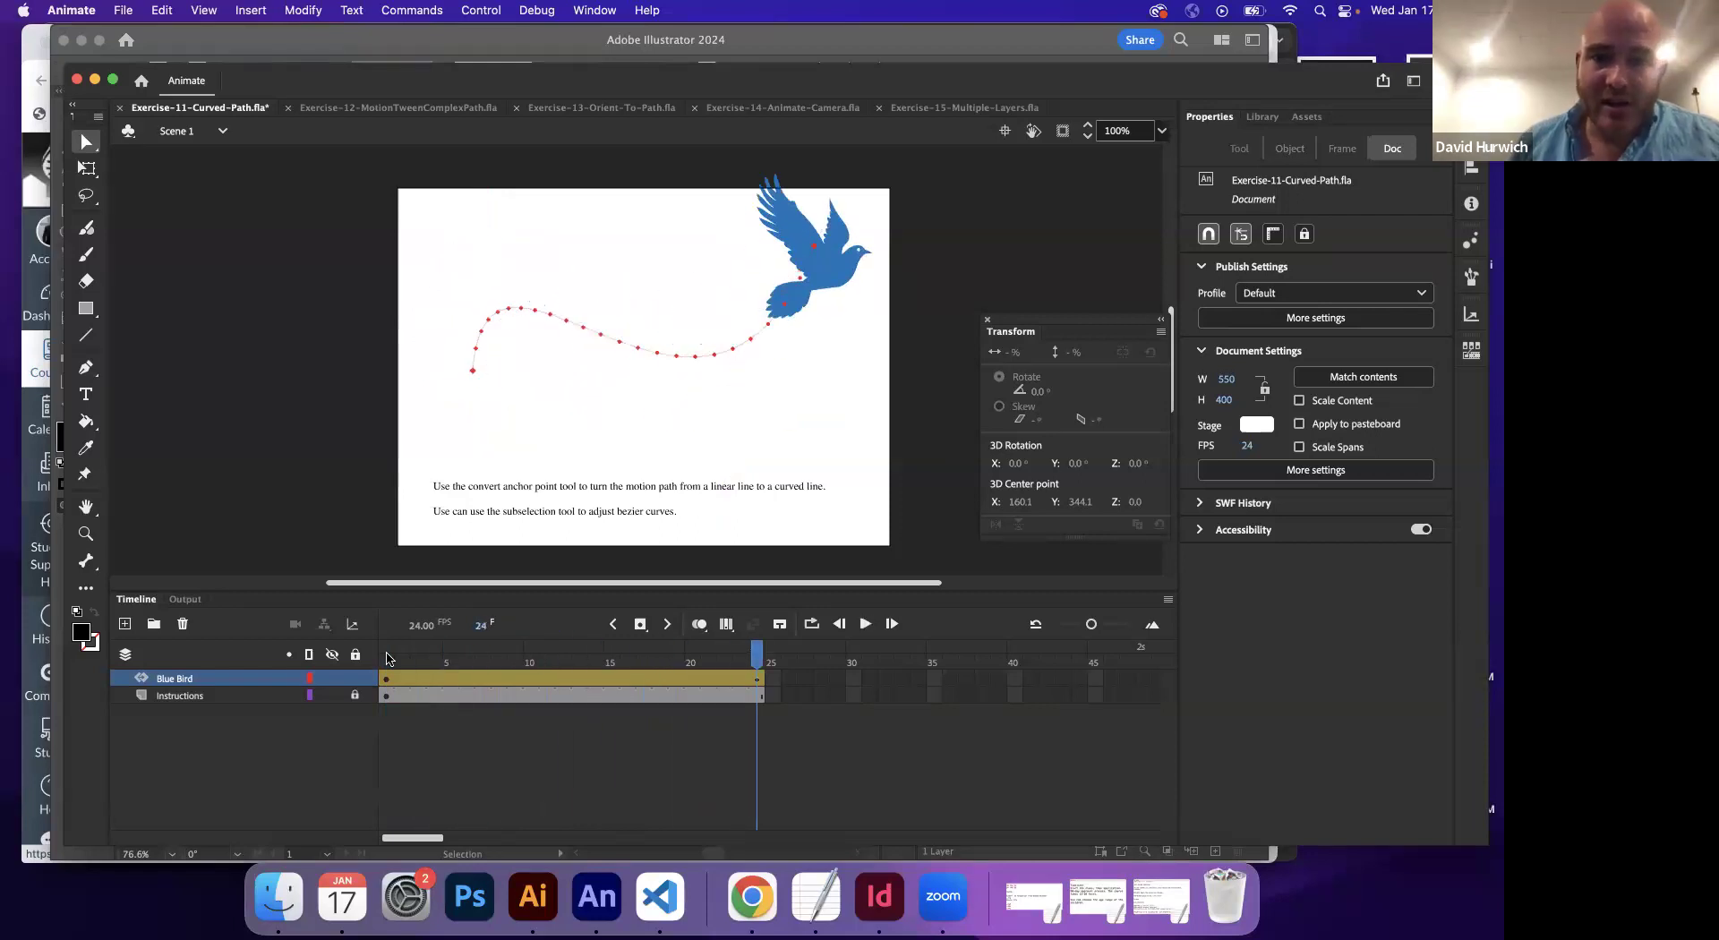
- Swing the end anchor's Bezier handle above the stage so the motion path becomes a single upward arch, and play the animation
{"action": "left_click", "coordinate": [475, 372]}
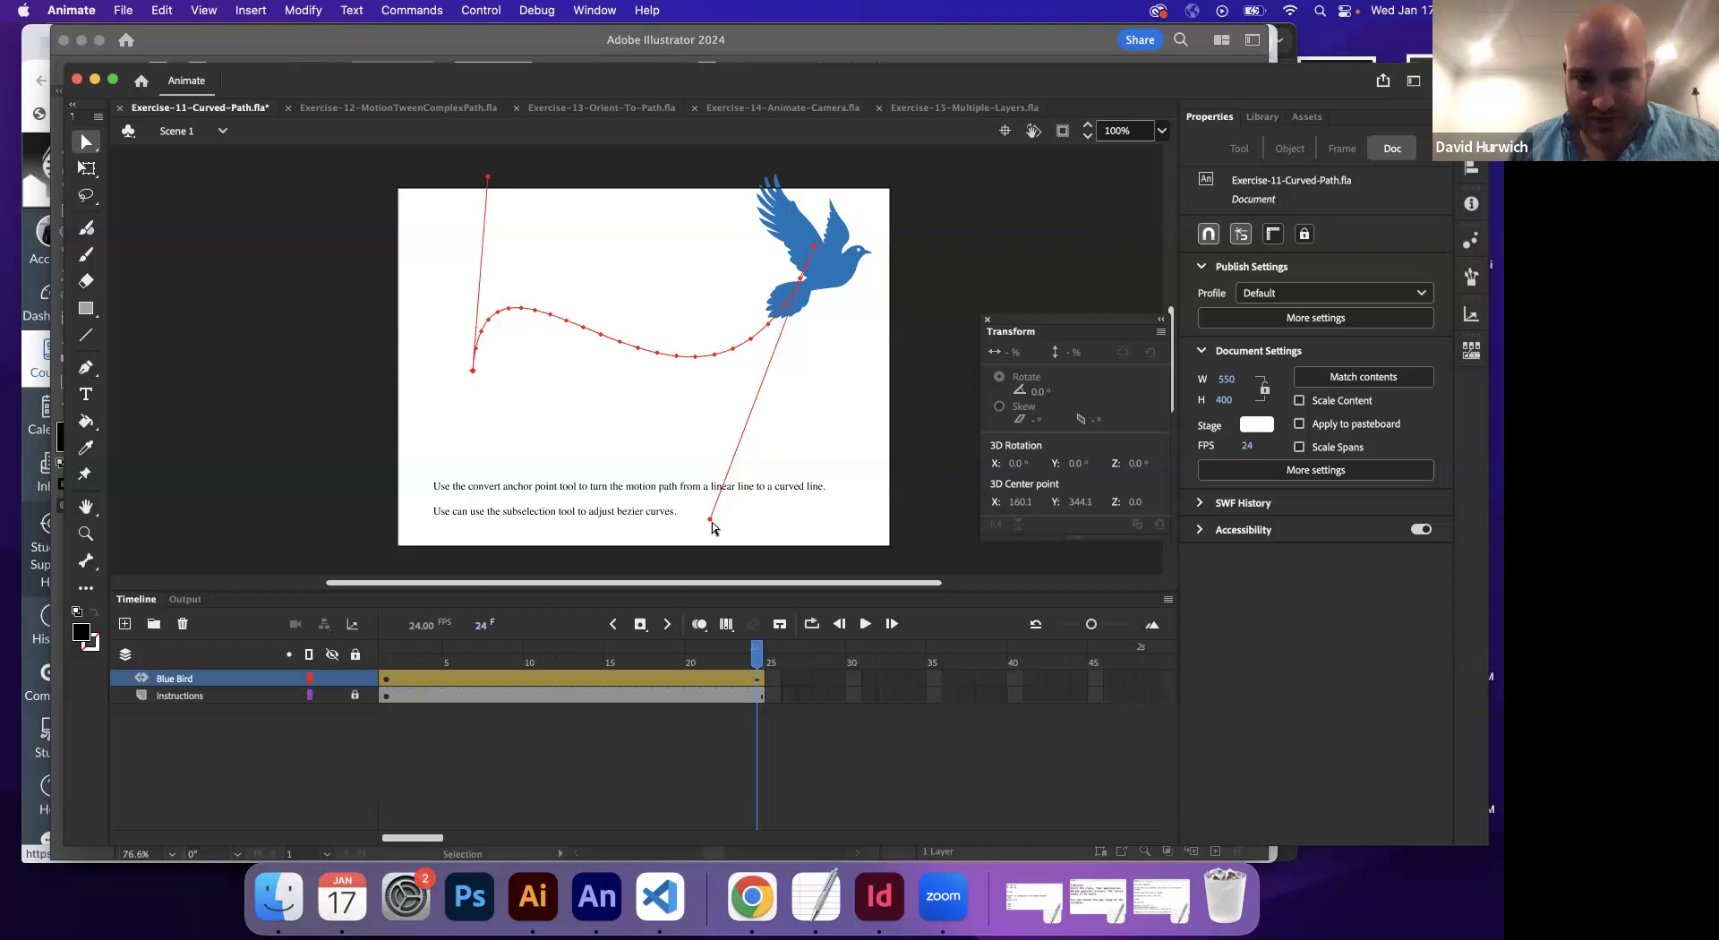
{"action": "left_click_drag", "start_coordinate": [710, 520], "coordinate": [696, 168]}
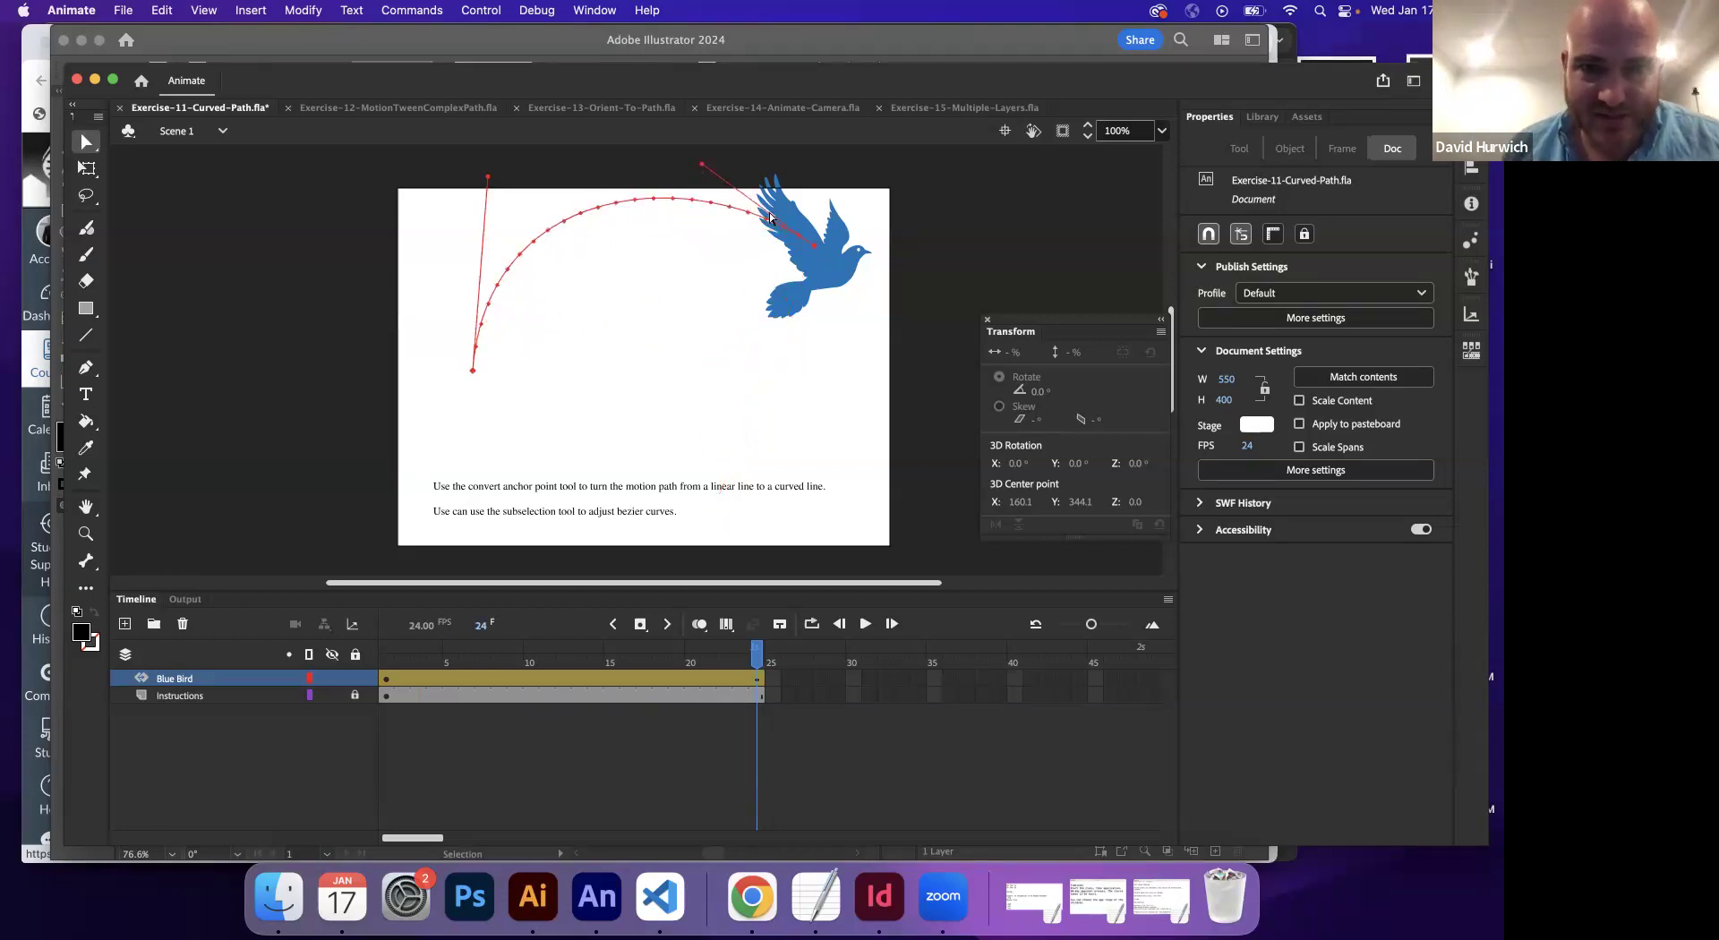
{"action": "key", "text": "Return"}
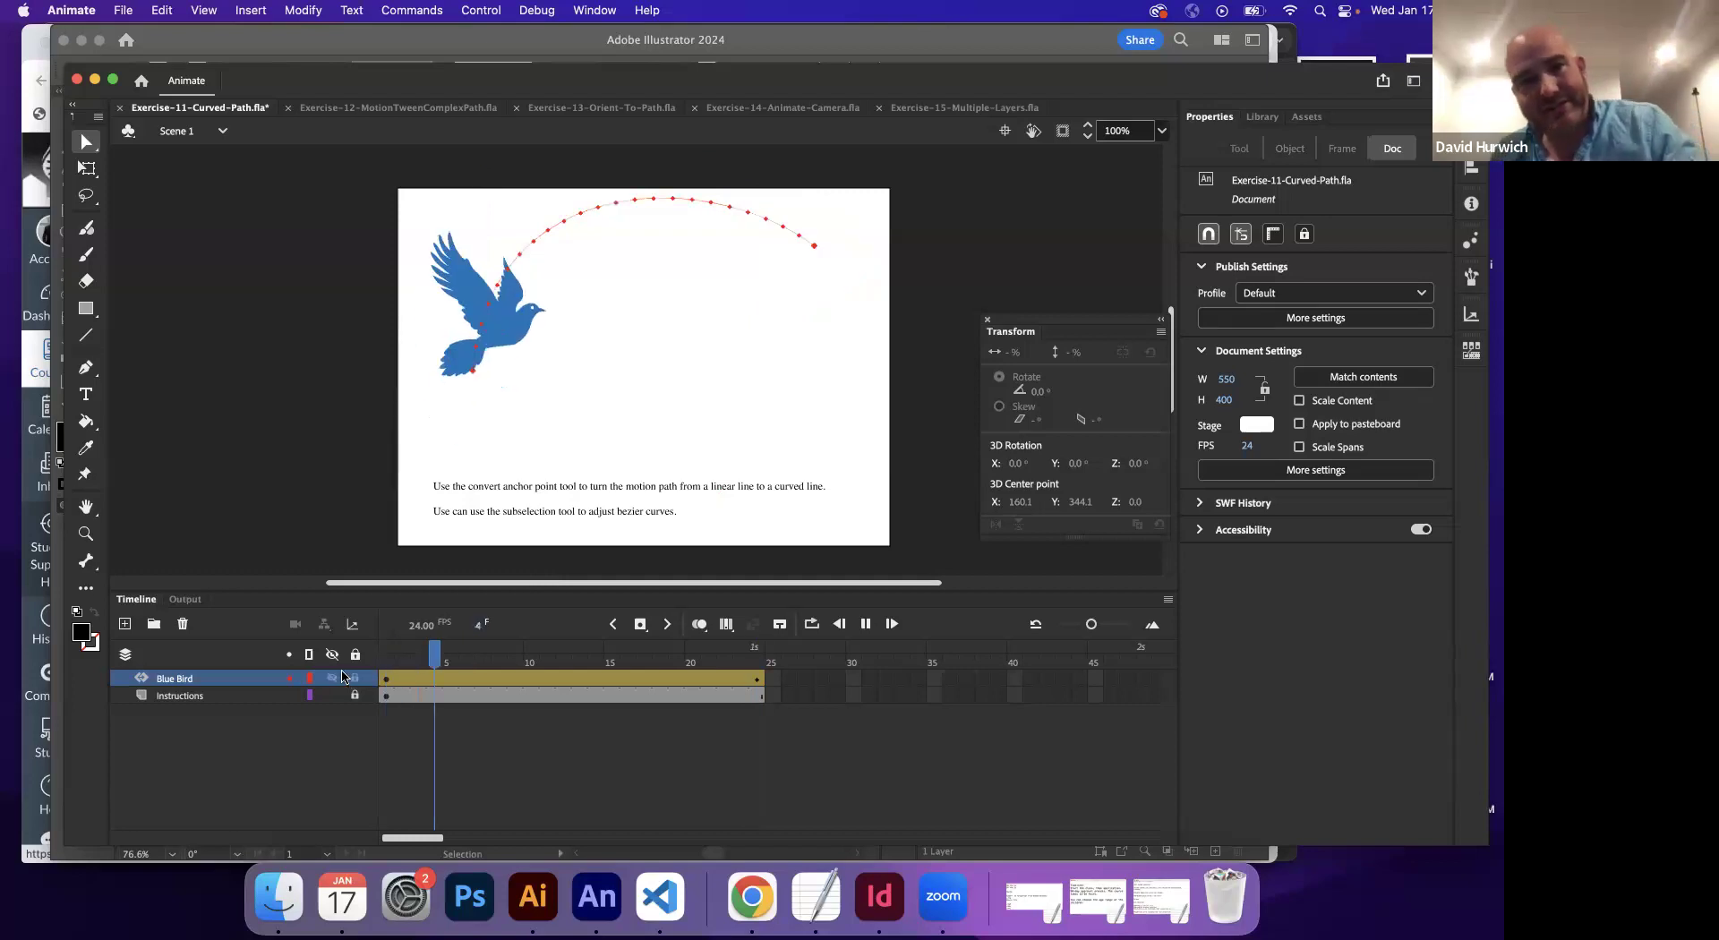
{"action": "key", "text": "Return"}
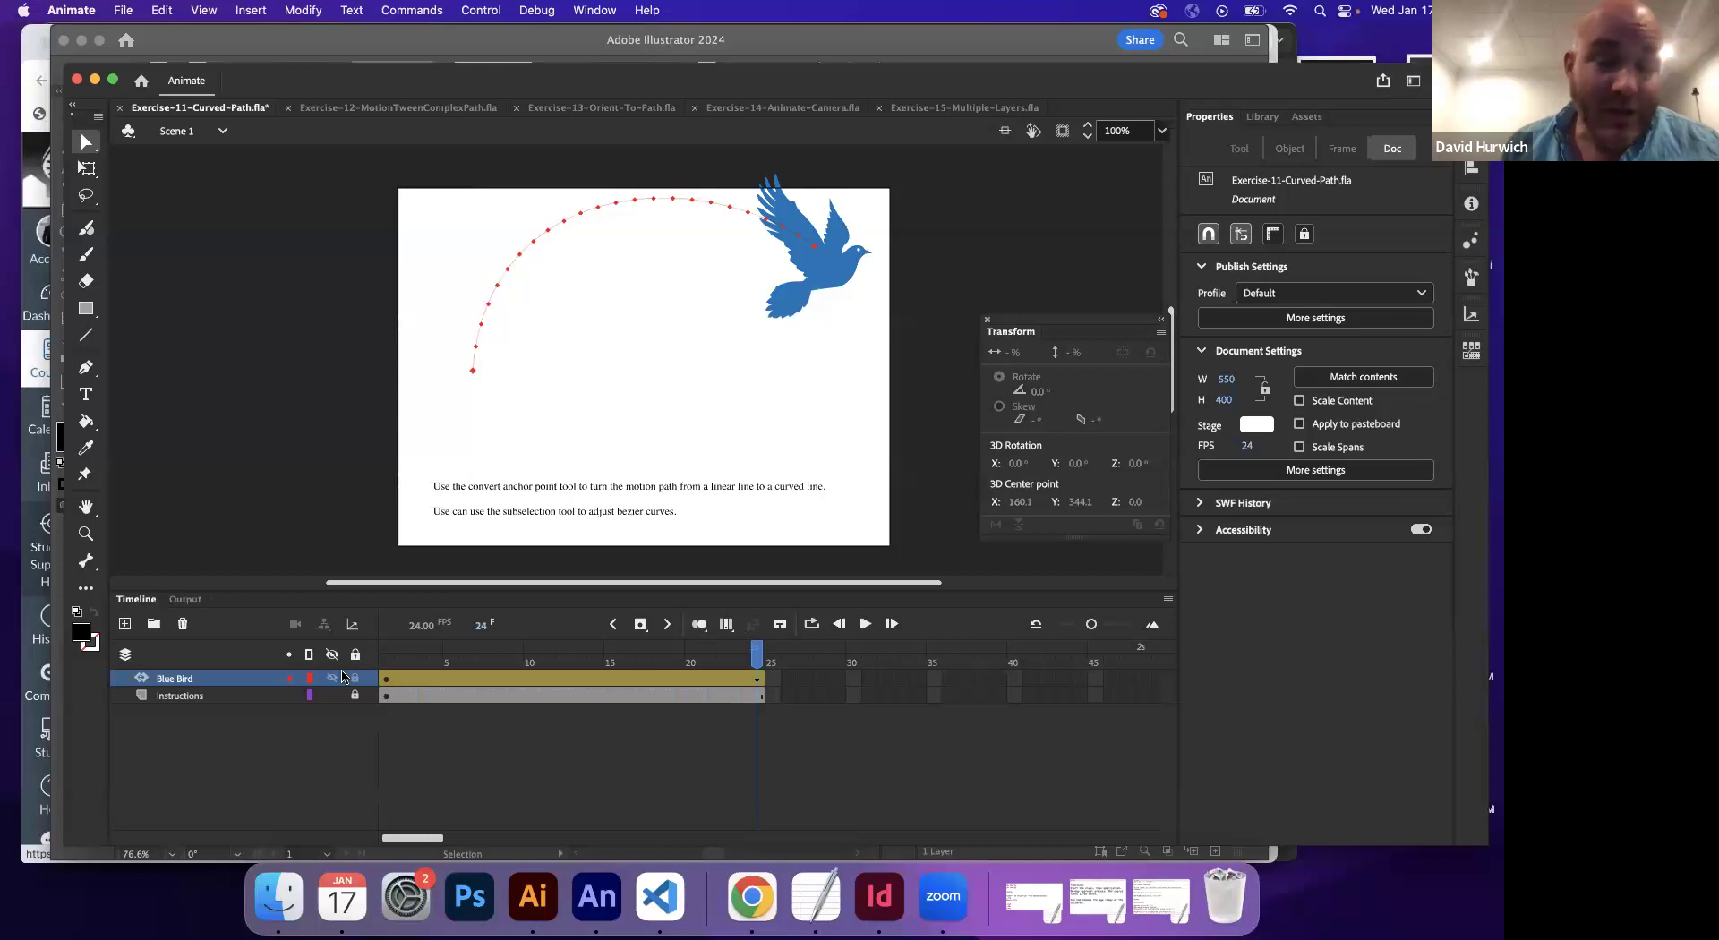
- Retract both Bezier handles into their anchors to make the motion path straight again, and play the animation
{"action": "left_click", "coordinate": [473, 371]}
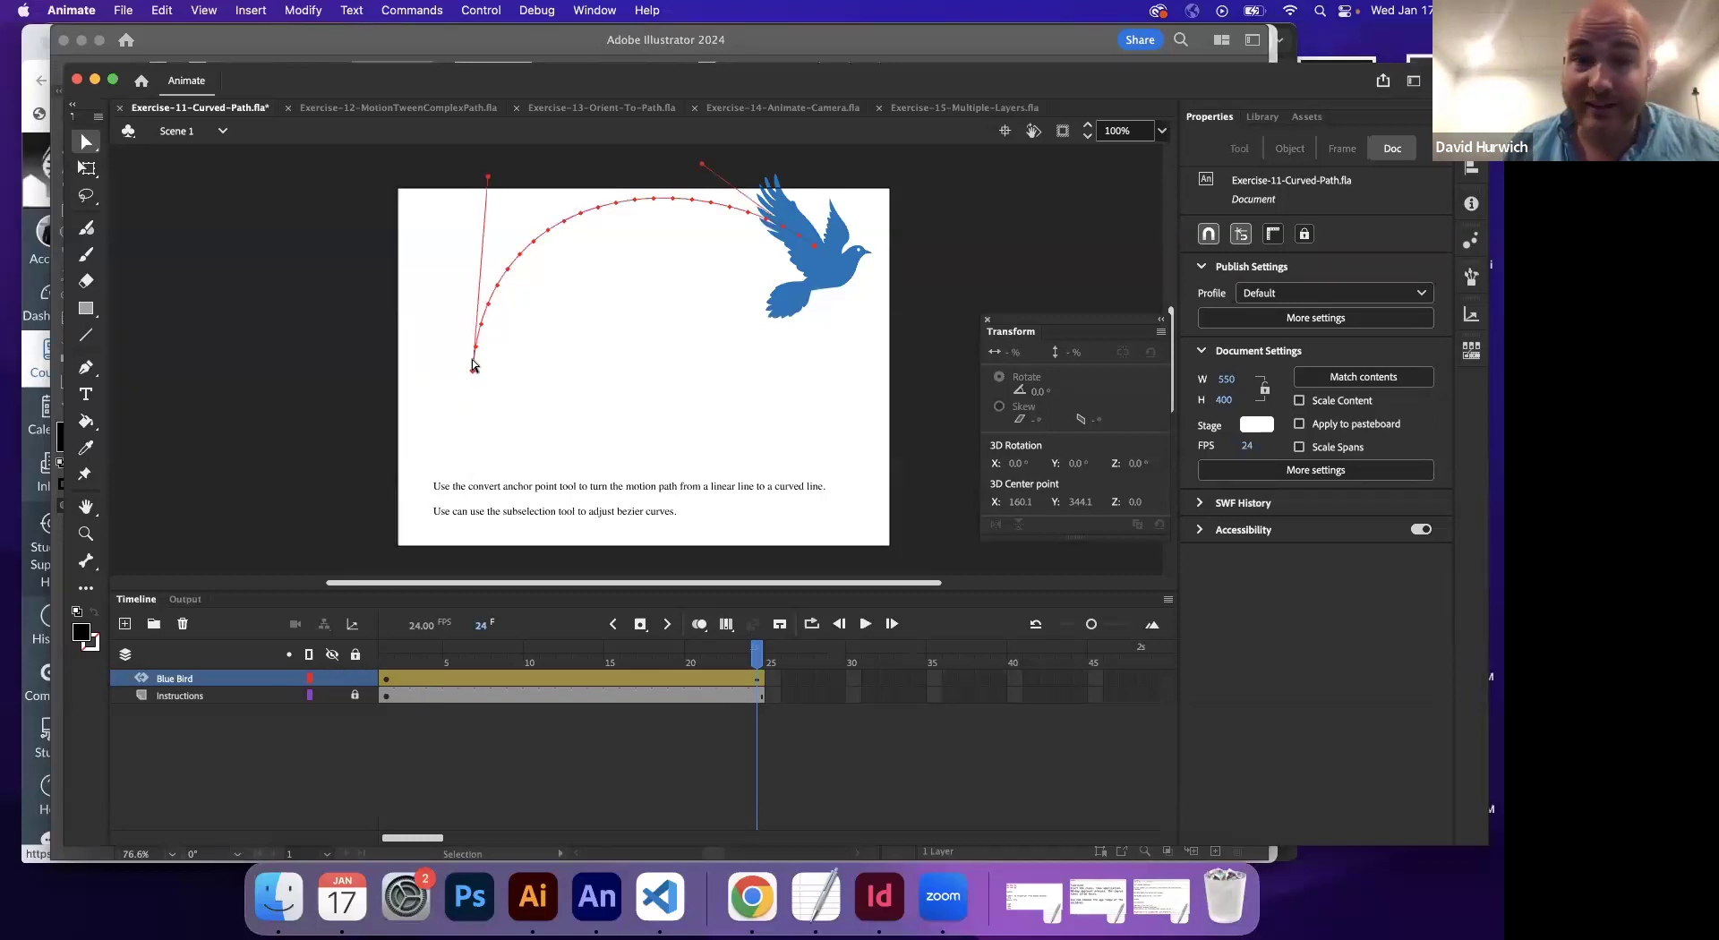
{"action": "left_click_drag", "start_coordinate": [489, 183], "coordinate": [475, 372]}
{"action": "left_click_drag", "start_coordinate": [703, 166], "coordinate": [816, 253]}
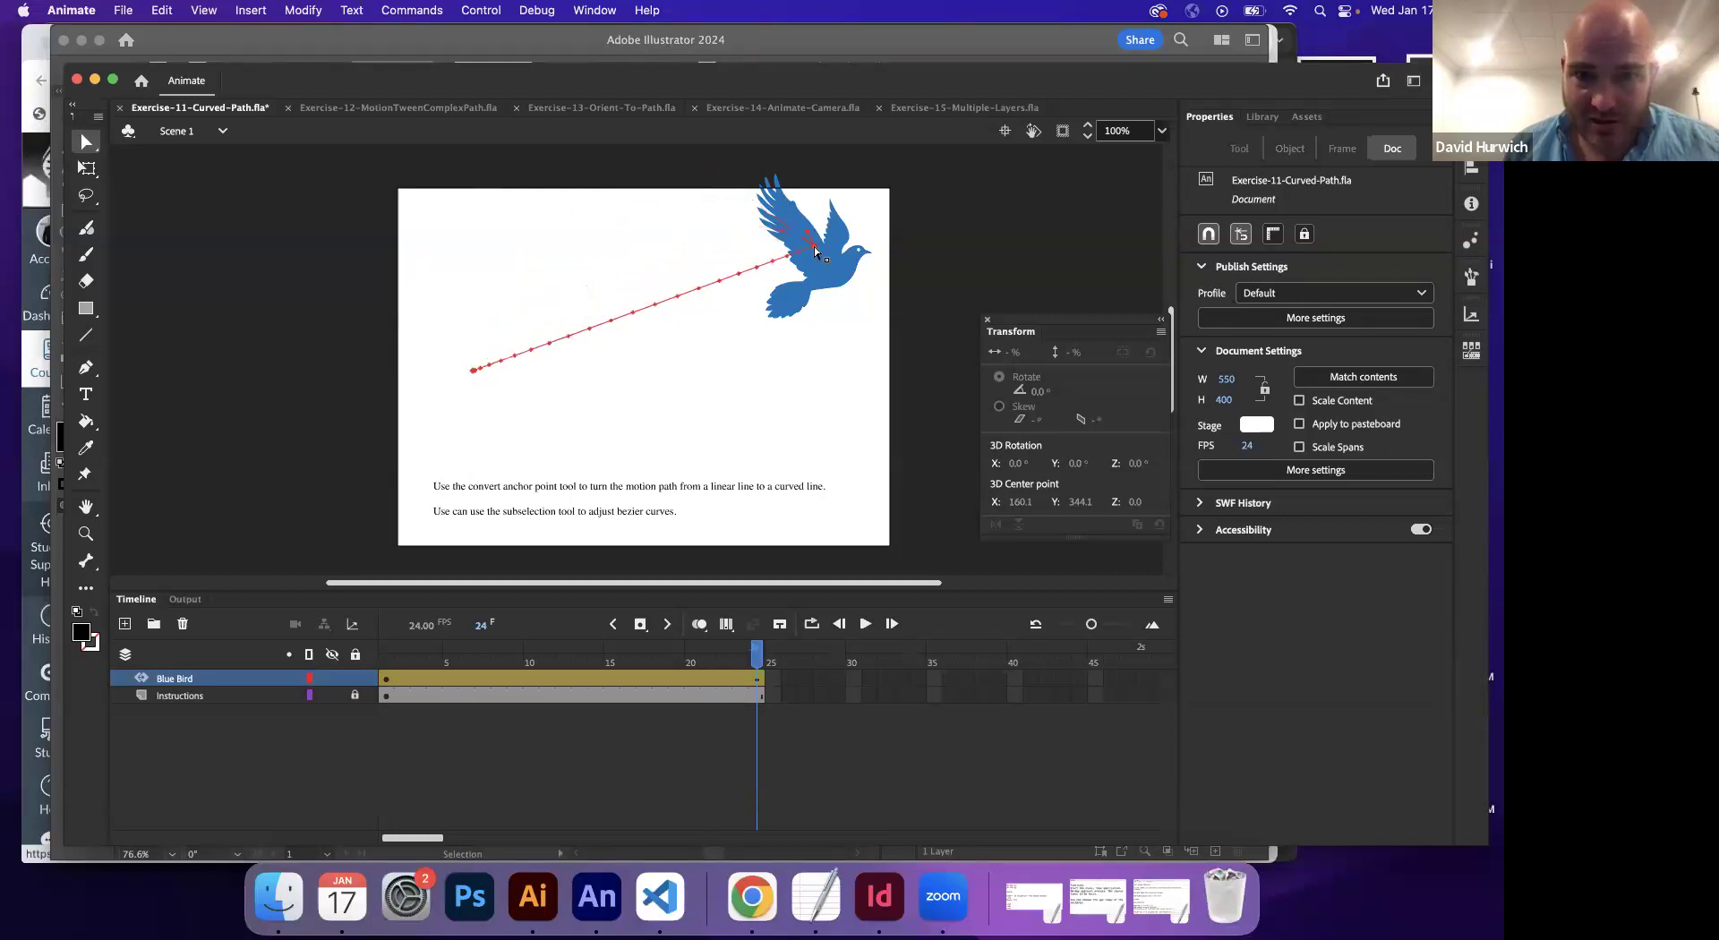
{"action": "key", "text": "Return"}
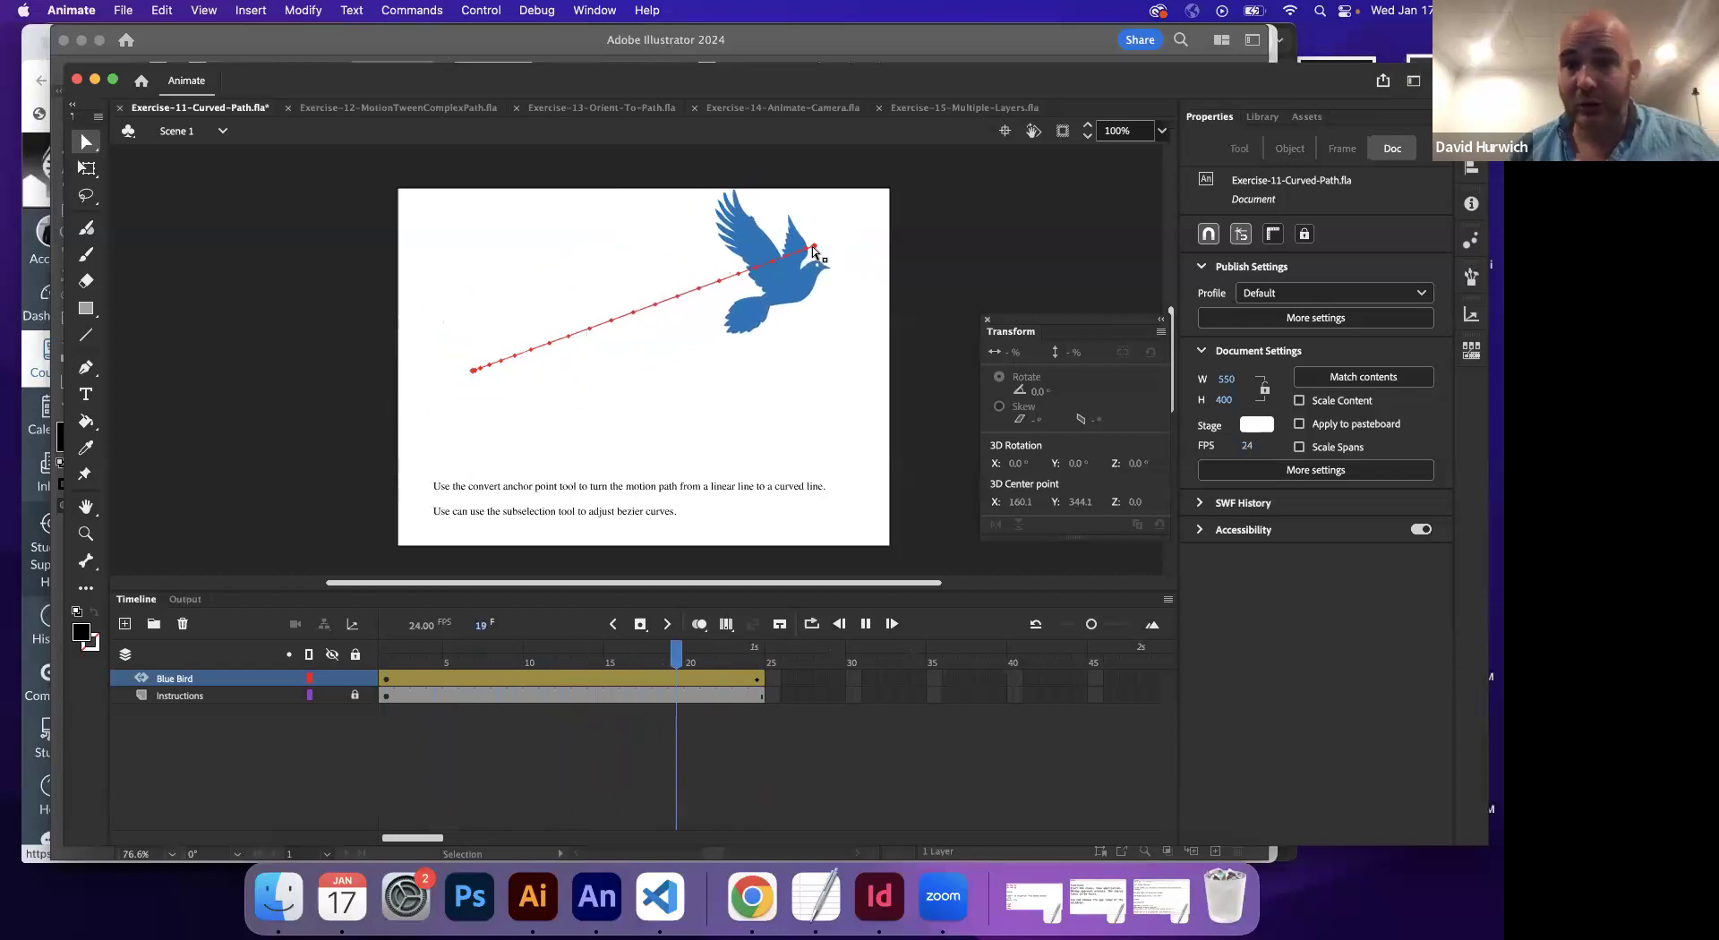
- Switch to the Exercise-12-MotionTweenComplexPath.fla document
{"action": "left_click", "coordinate": [374, 109]}
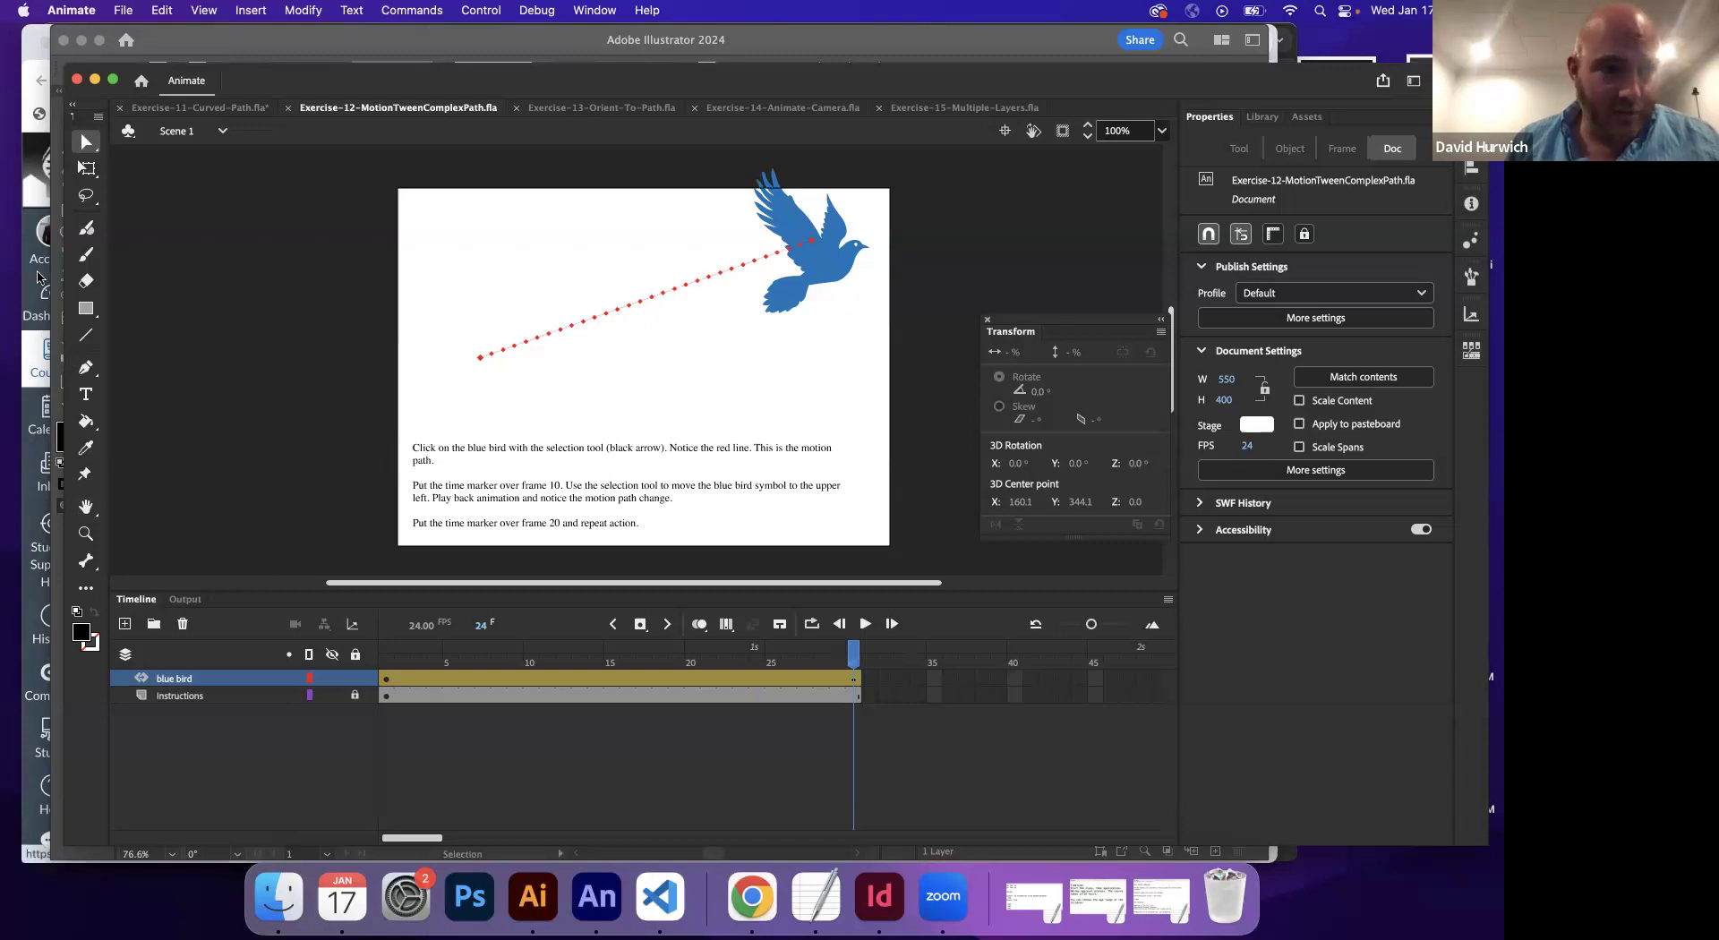
- Annotate the stage in Zoom with a green zigzag path through points labelled A, B, C and D, and clear the annotations
{"action": "left_click", "coordinate": [362, 327]}
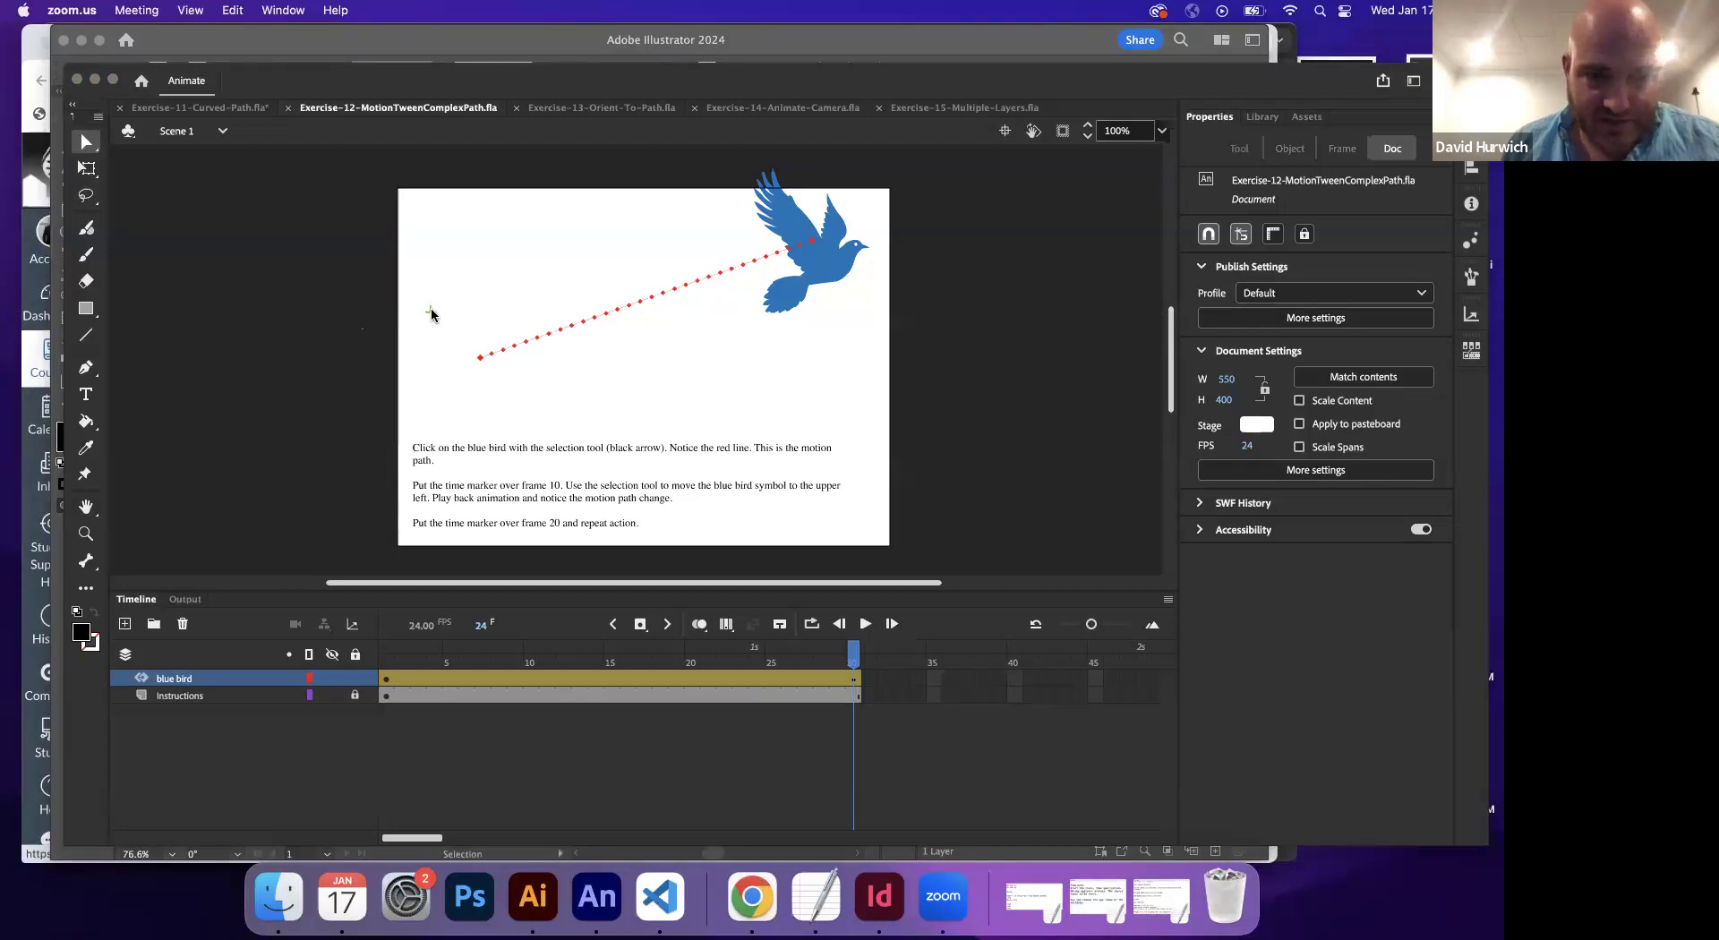
{"action": "left_click_drag", "start_coordinate": [429, 309], "coordinate": [803, 312]}
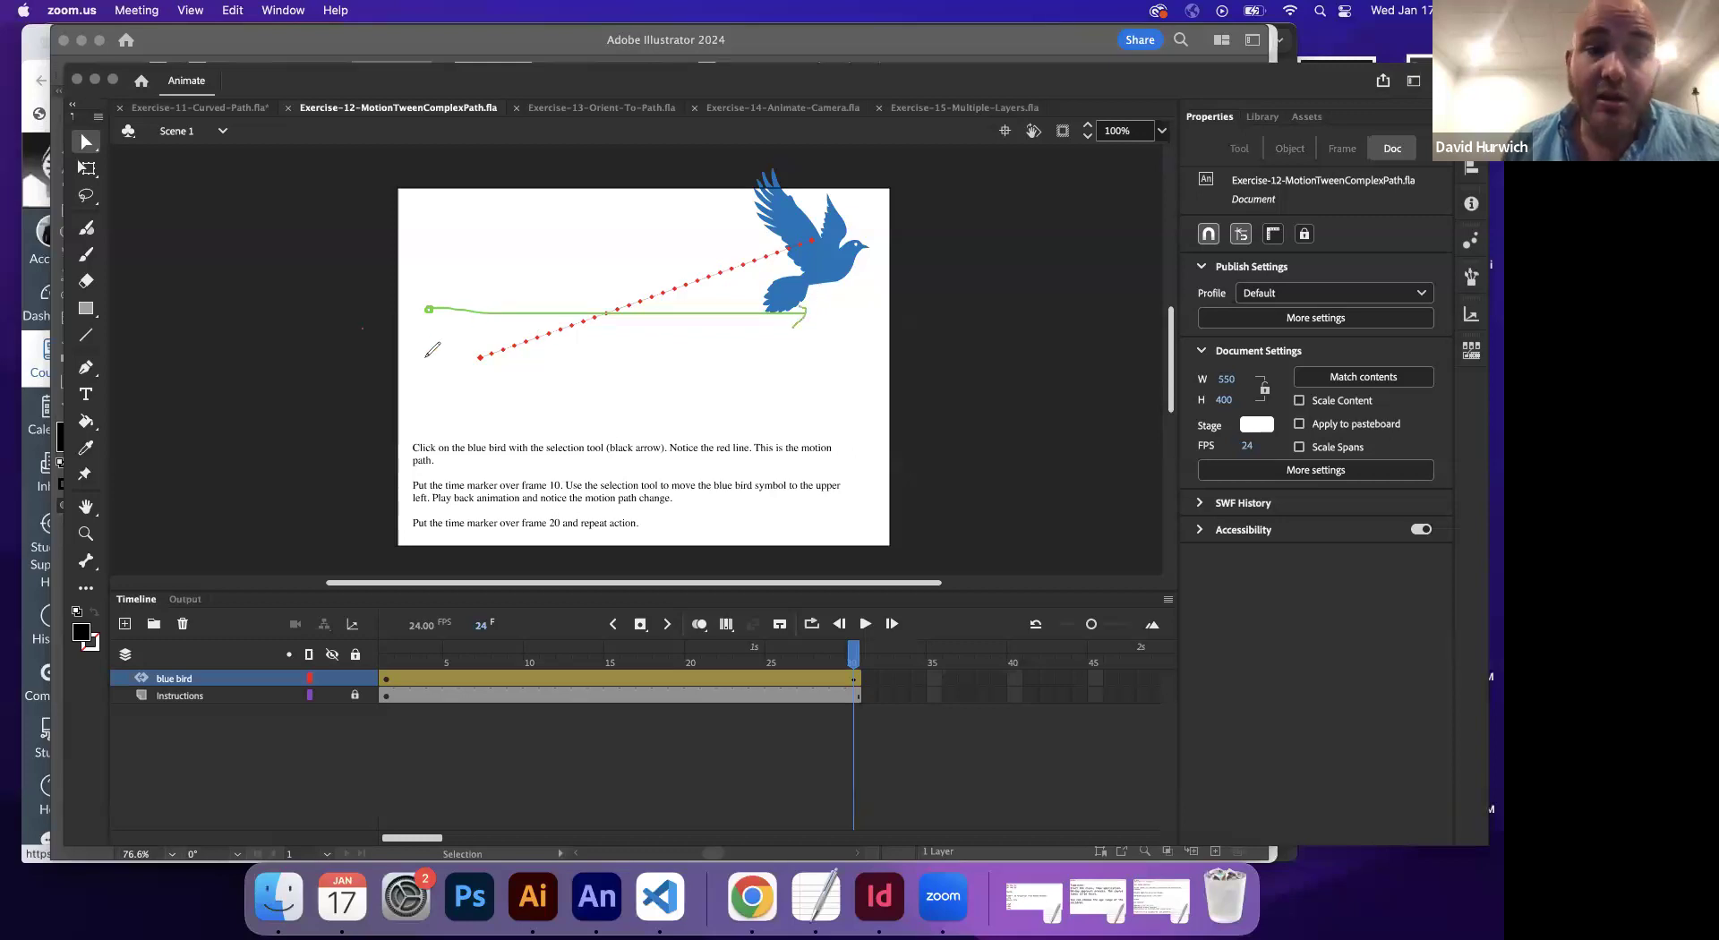
{"action": "mouse_move", "coordinate": [410, 383]}
{"action": "left_mouse_down"}
{"action": "mouse_move", "coordinate": [431, 349]}
{"action": "mouse_move", "coordinate": [440, 391]}
{"action": "mouse_move", "coordinate": [437, 370]}
{"action": "left_mouse_up"}
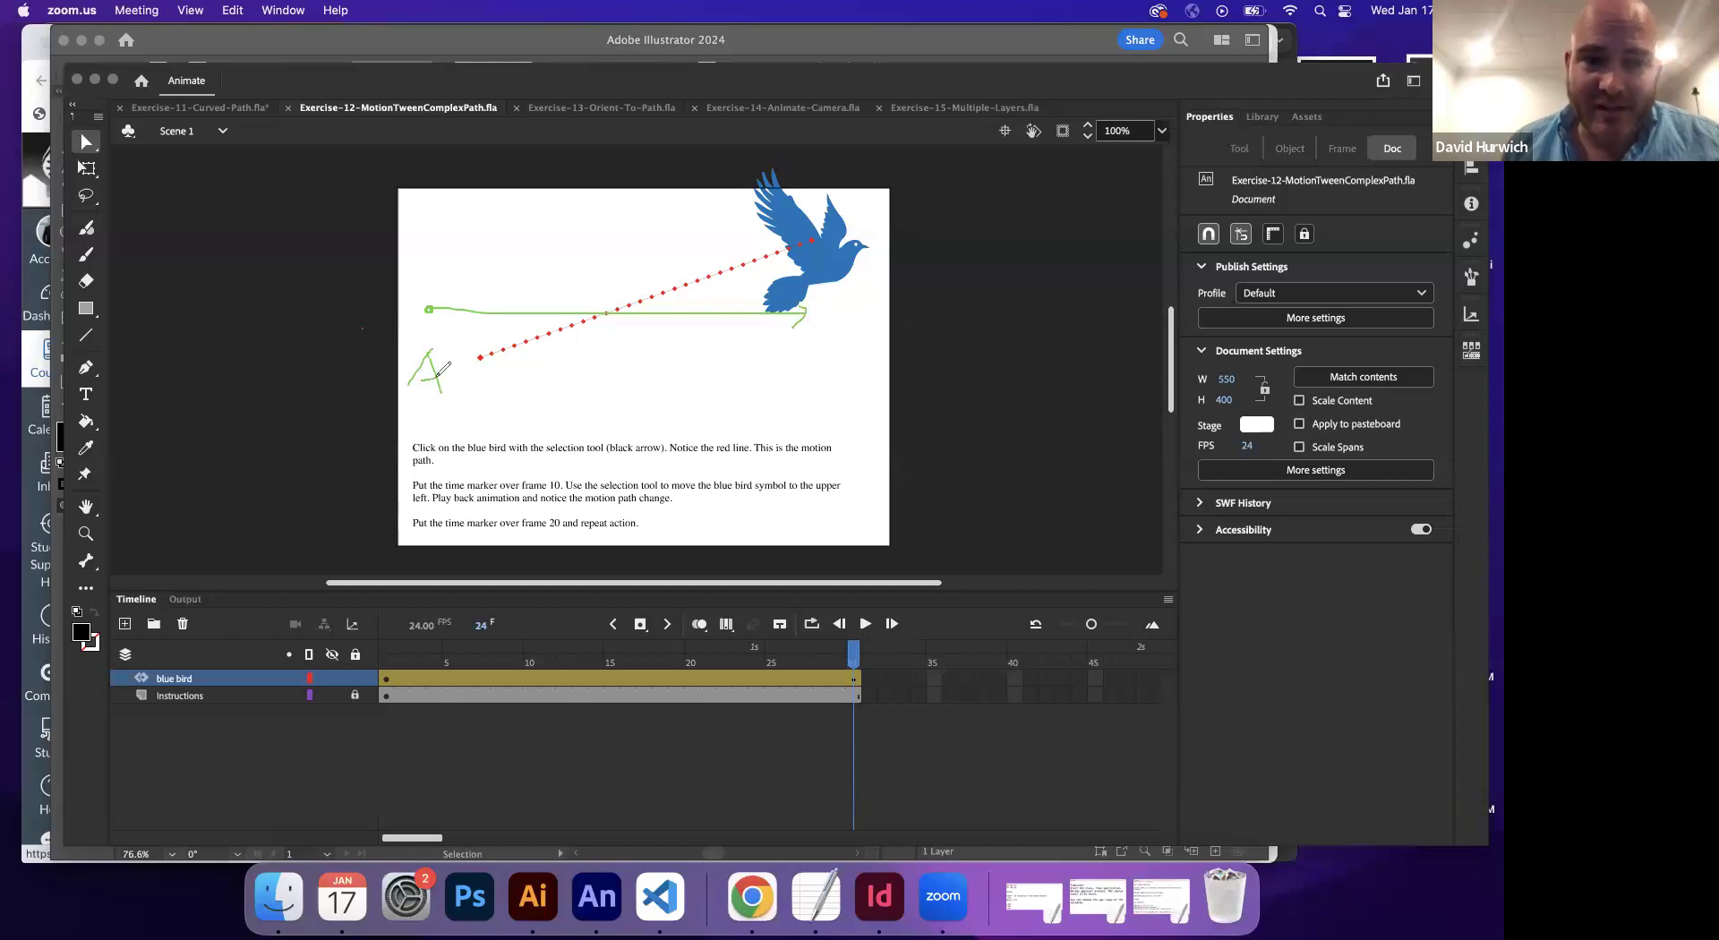
{"action": "left_click_drag", "start_coordinate": [786, 357], "coordinate": [788, 383]}
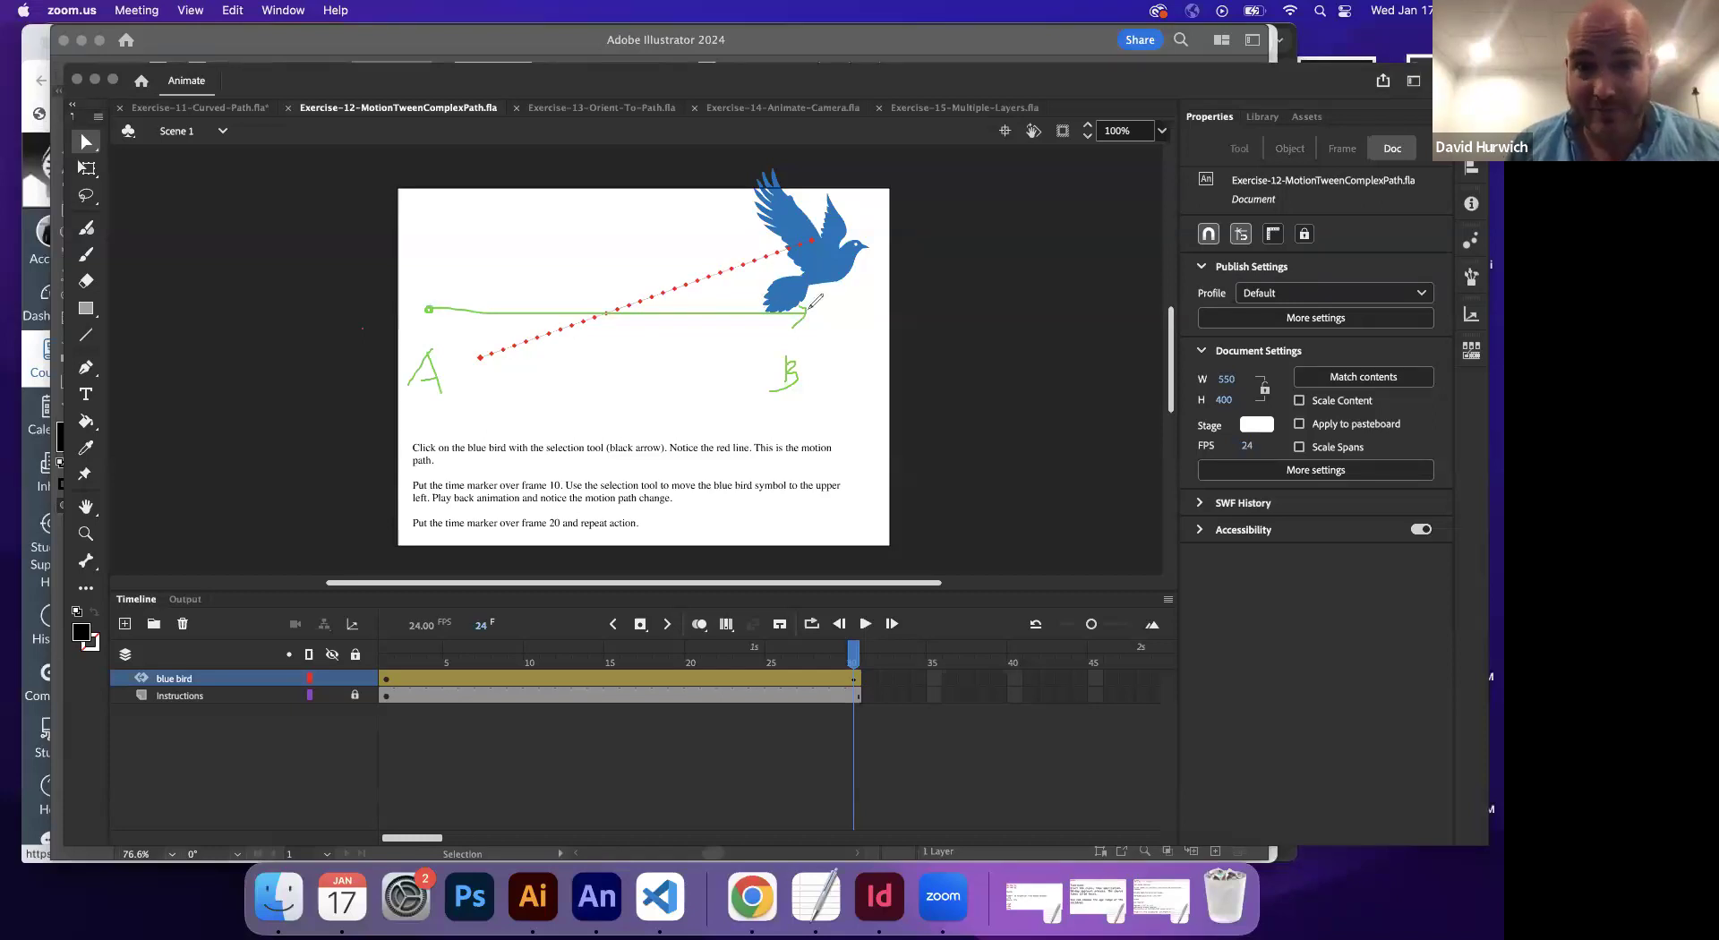
{"action": "mouse_move", "coordinate": [808, 308]}
{"action": "left_mouse_down"}
{"action": "mouse_move", "coordinate": [494, 499]}
{"action": "mouse_move", "coordinate": [444, 521]}
{"action": "mouse_move", "coordinate": [440, 495]}
{"action": "mouse_move", "coordinate": [527, 517]}
{"action": "mouse_move", "coordinate": [773, 484]}
{"action": "mouse_move", "coordinate": [753, 515]}
{"action": "mouse_move", "coordinate": [837, 484]}
{"action": "mouse_move", "coordinate": [830, 508]}
{"action": "mouse_move", "coordinate": [863, 501]}
{"action": "mouse_move", "coordinate": [815, 517]}
{"action": "left_mouse_up"}
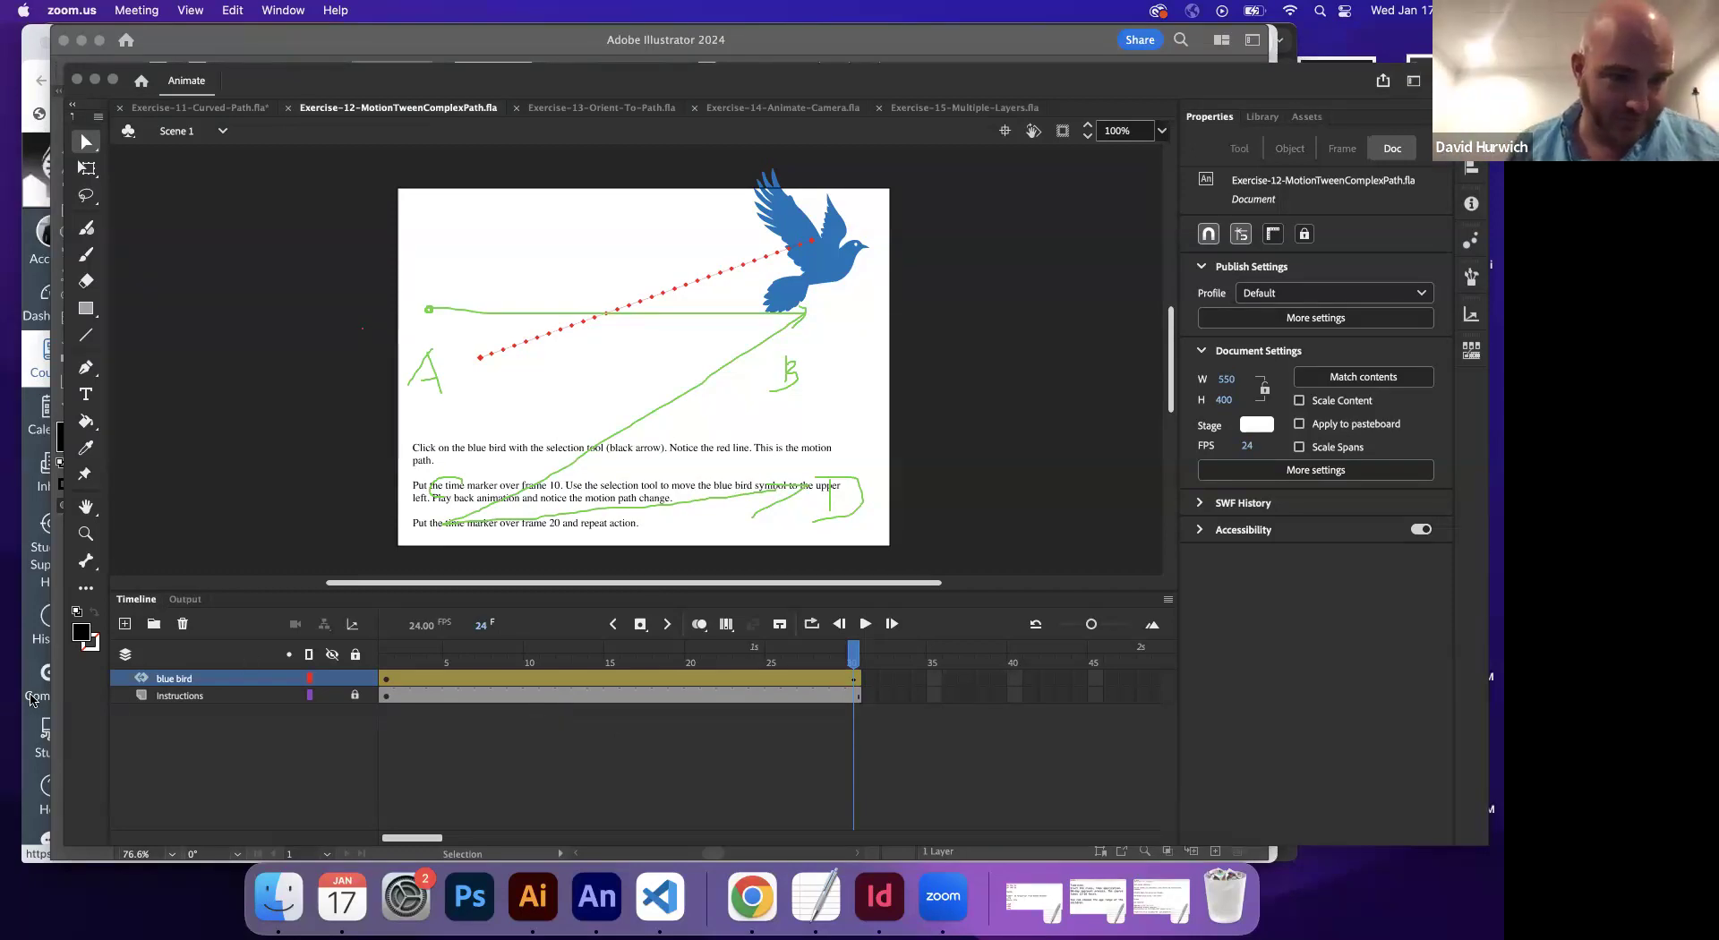
{"action": "left_click", "coordinate": [75, 551]}
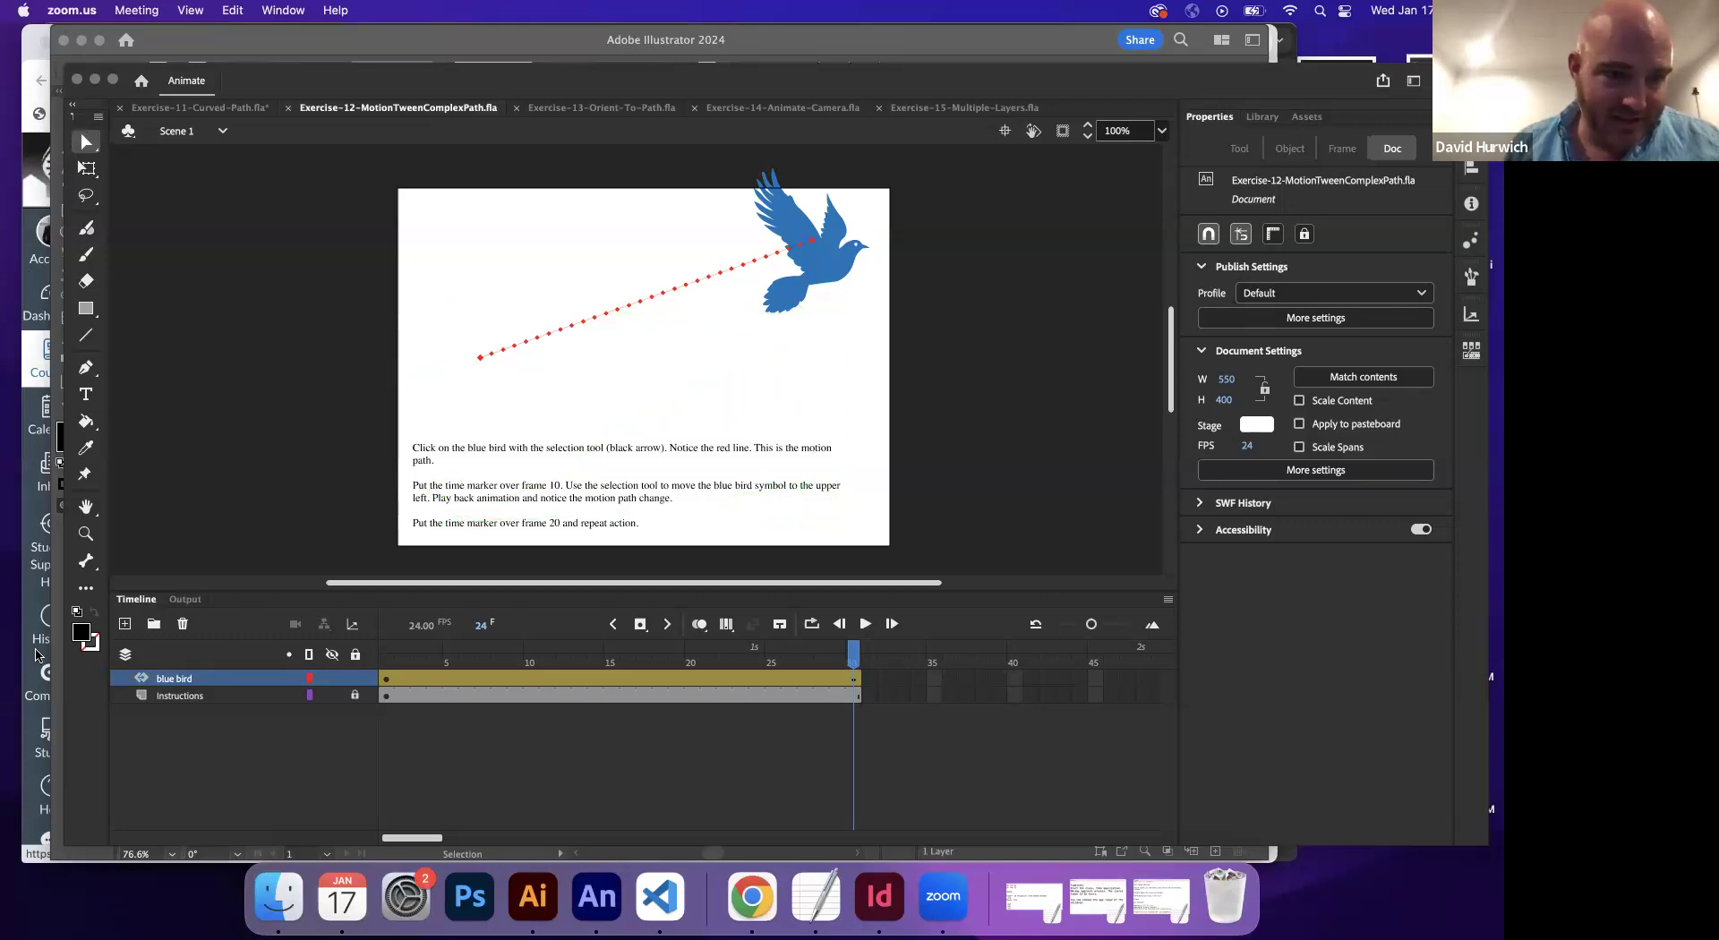
- At frame 10, move the blue bird to the stage's upper left, at about X 151, Y 3, to bend the motion path
{"action": "left_click", "coordinate": [388, 662]}
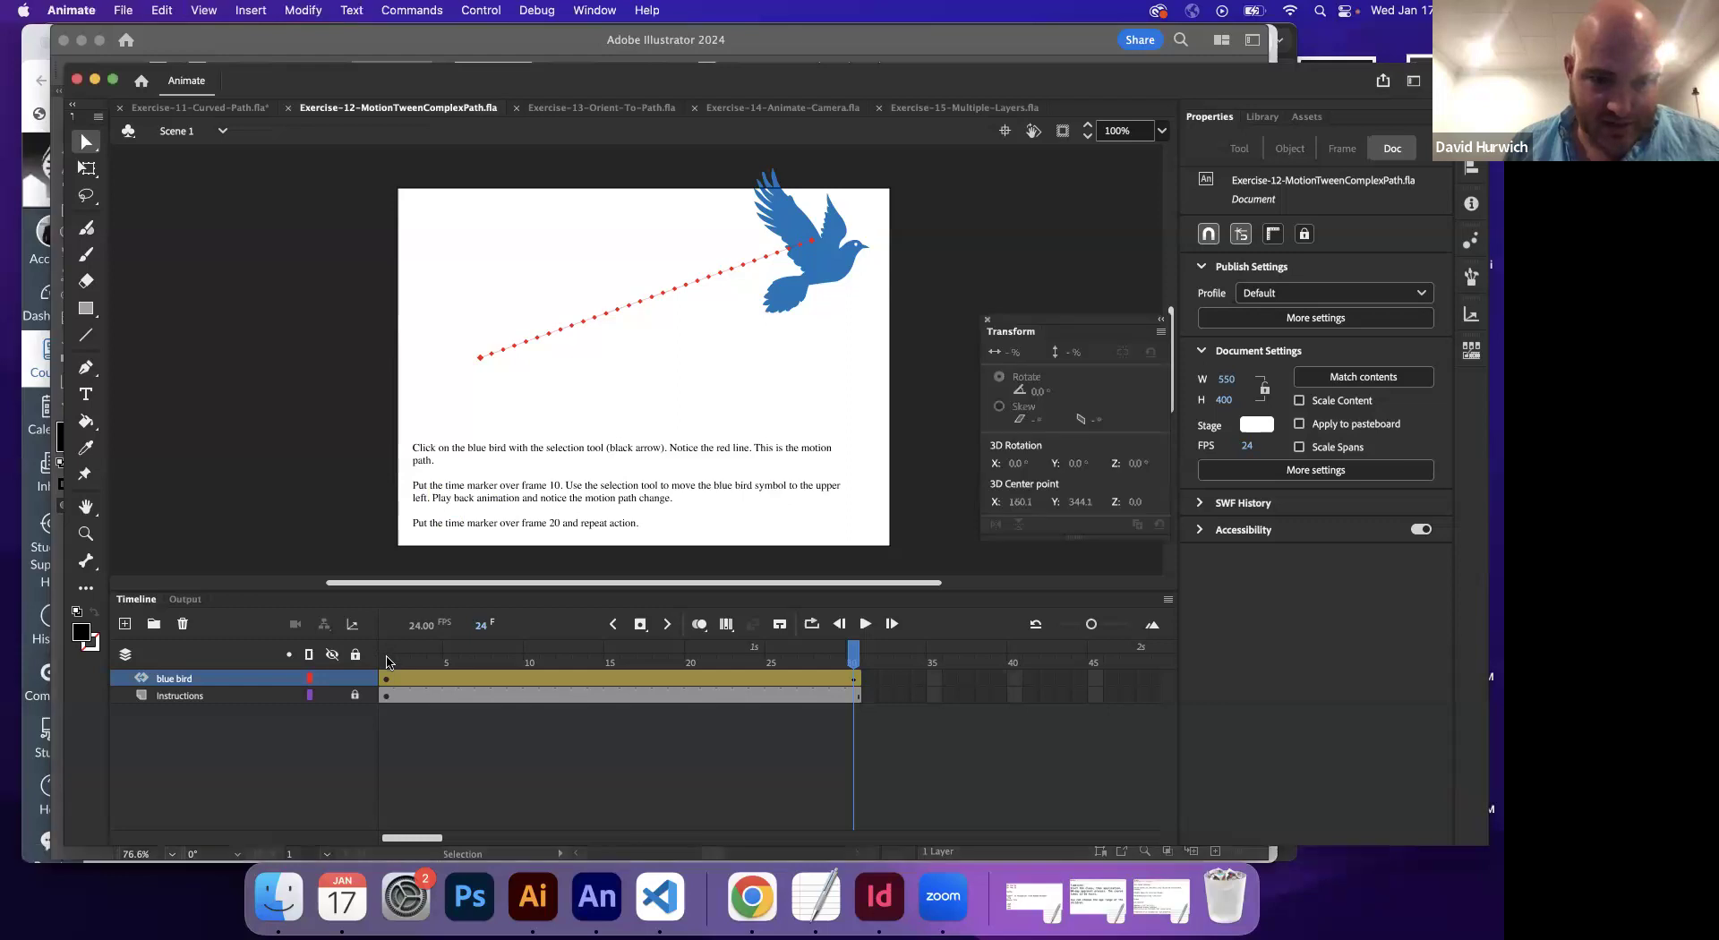
{"action": "left_click", "coordinate": [388, 662]}
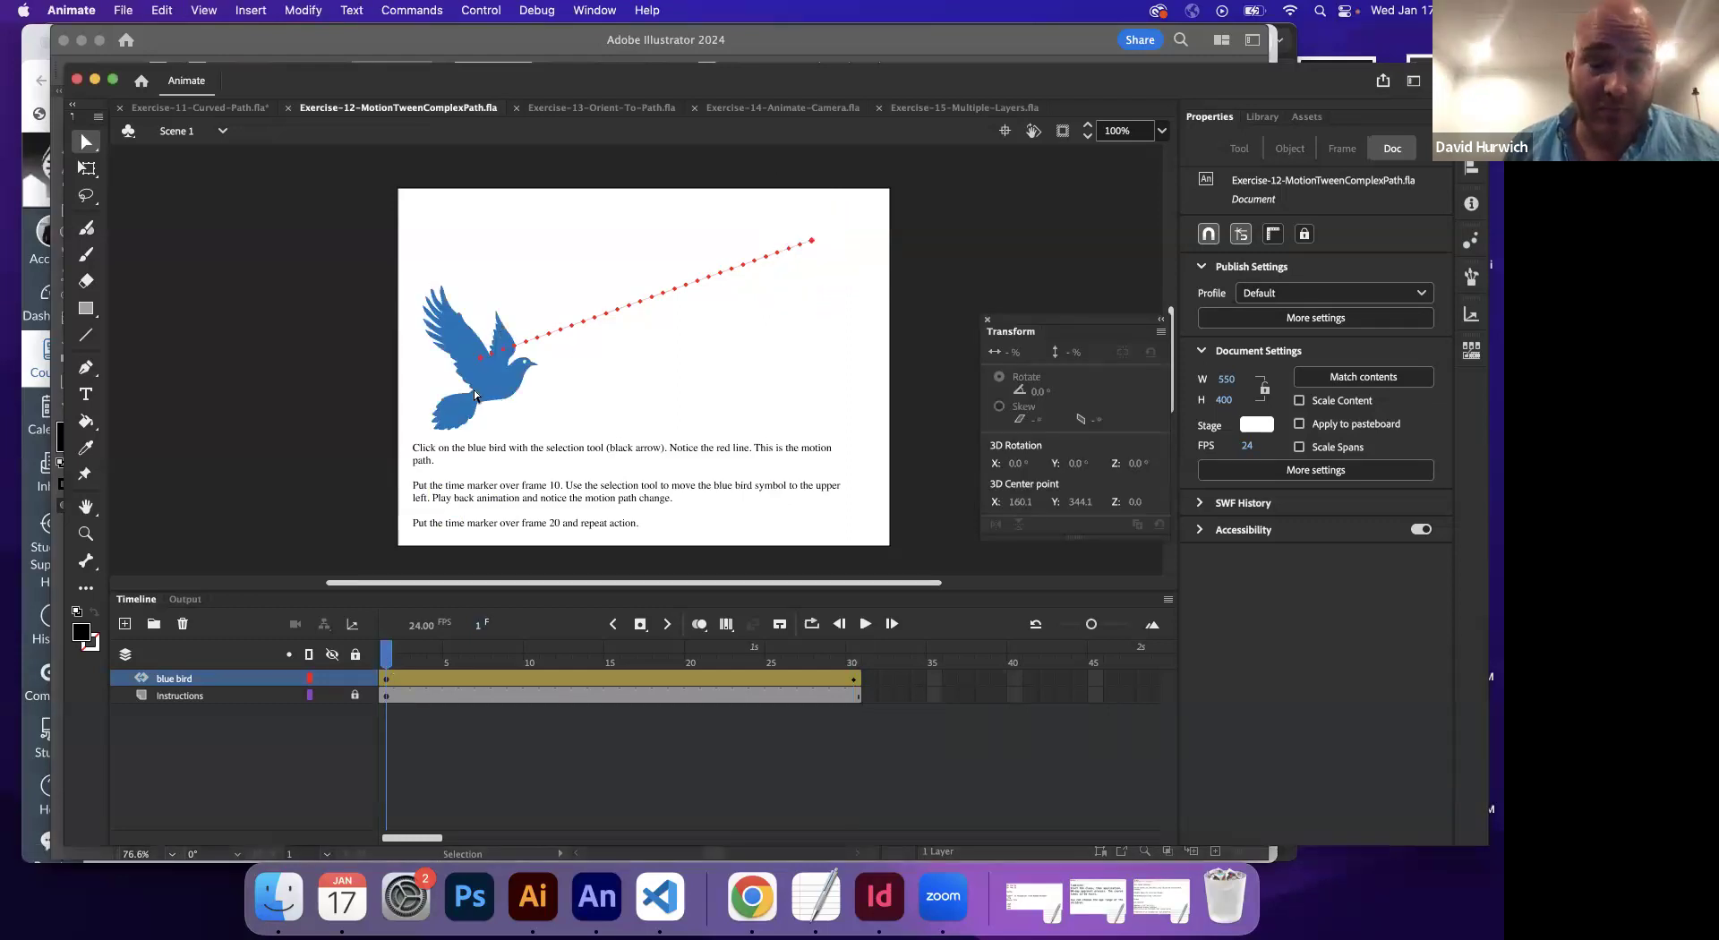
{"action": "left_click_drag", "start_coordinate": [841, 671], "coordinate": [531, 672]}
{"action": "left_click", "coordinate": [577, 385]}
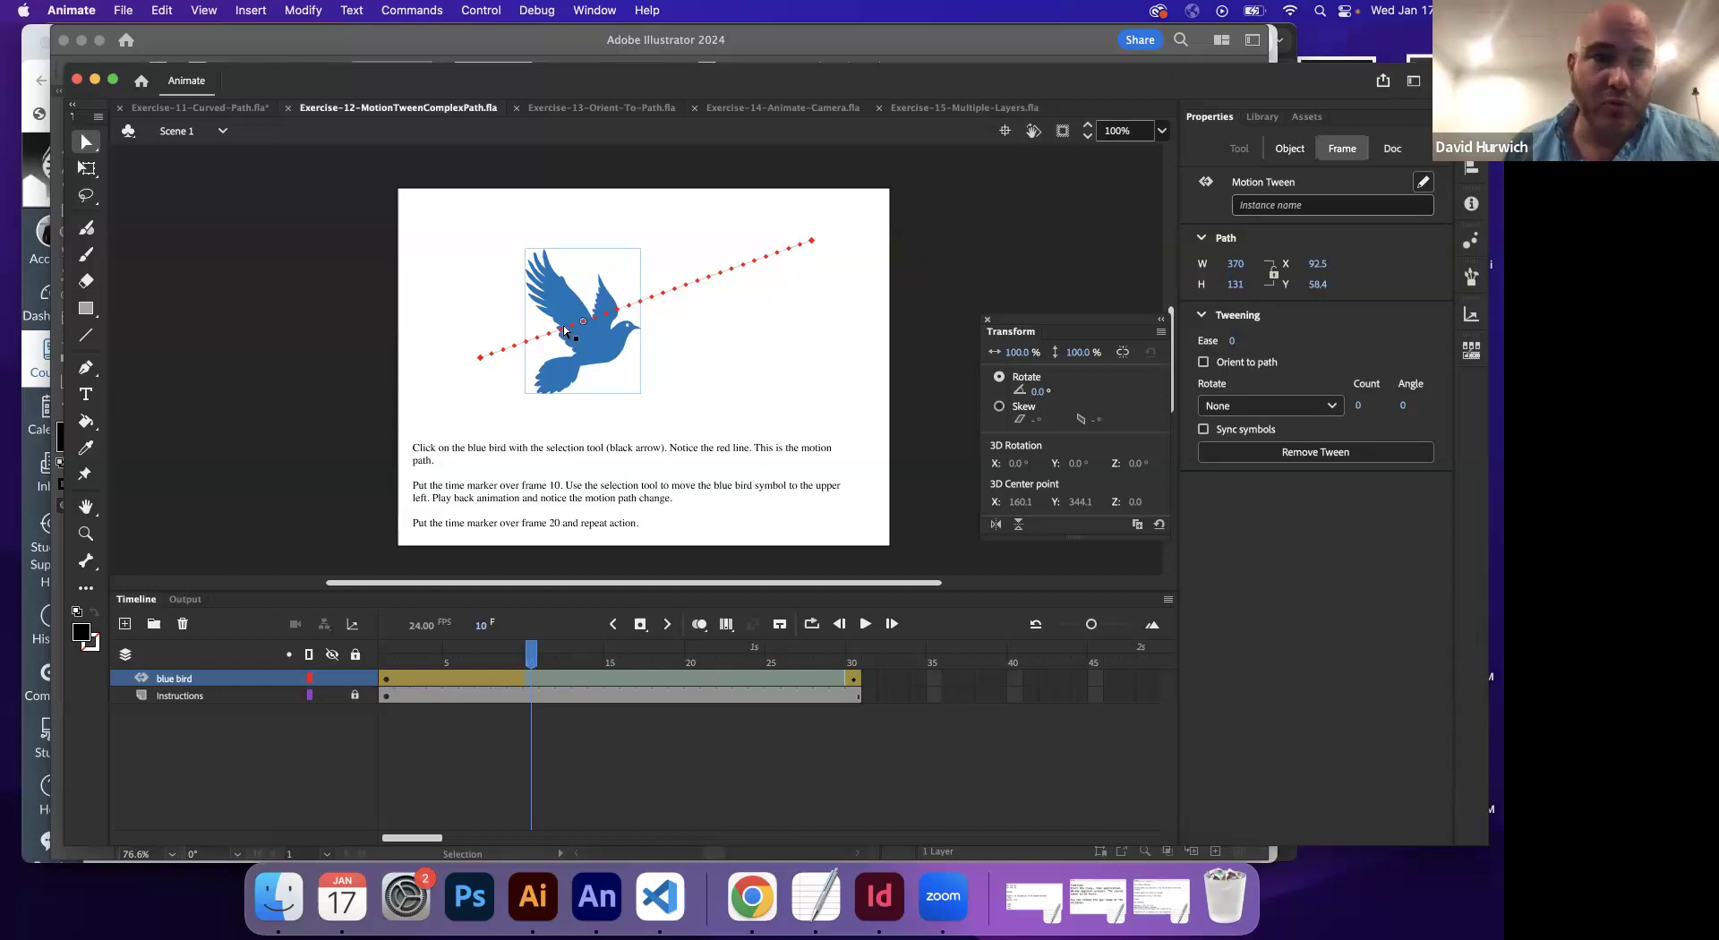
{"action": "left_click", "coordinate": [598, 353]}
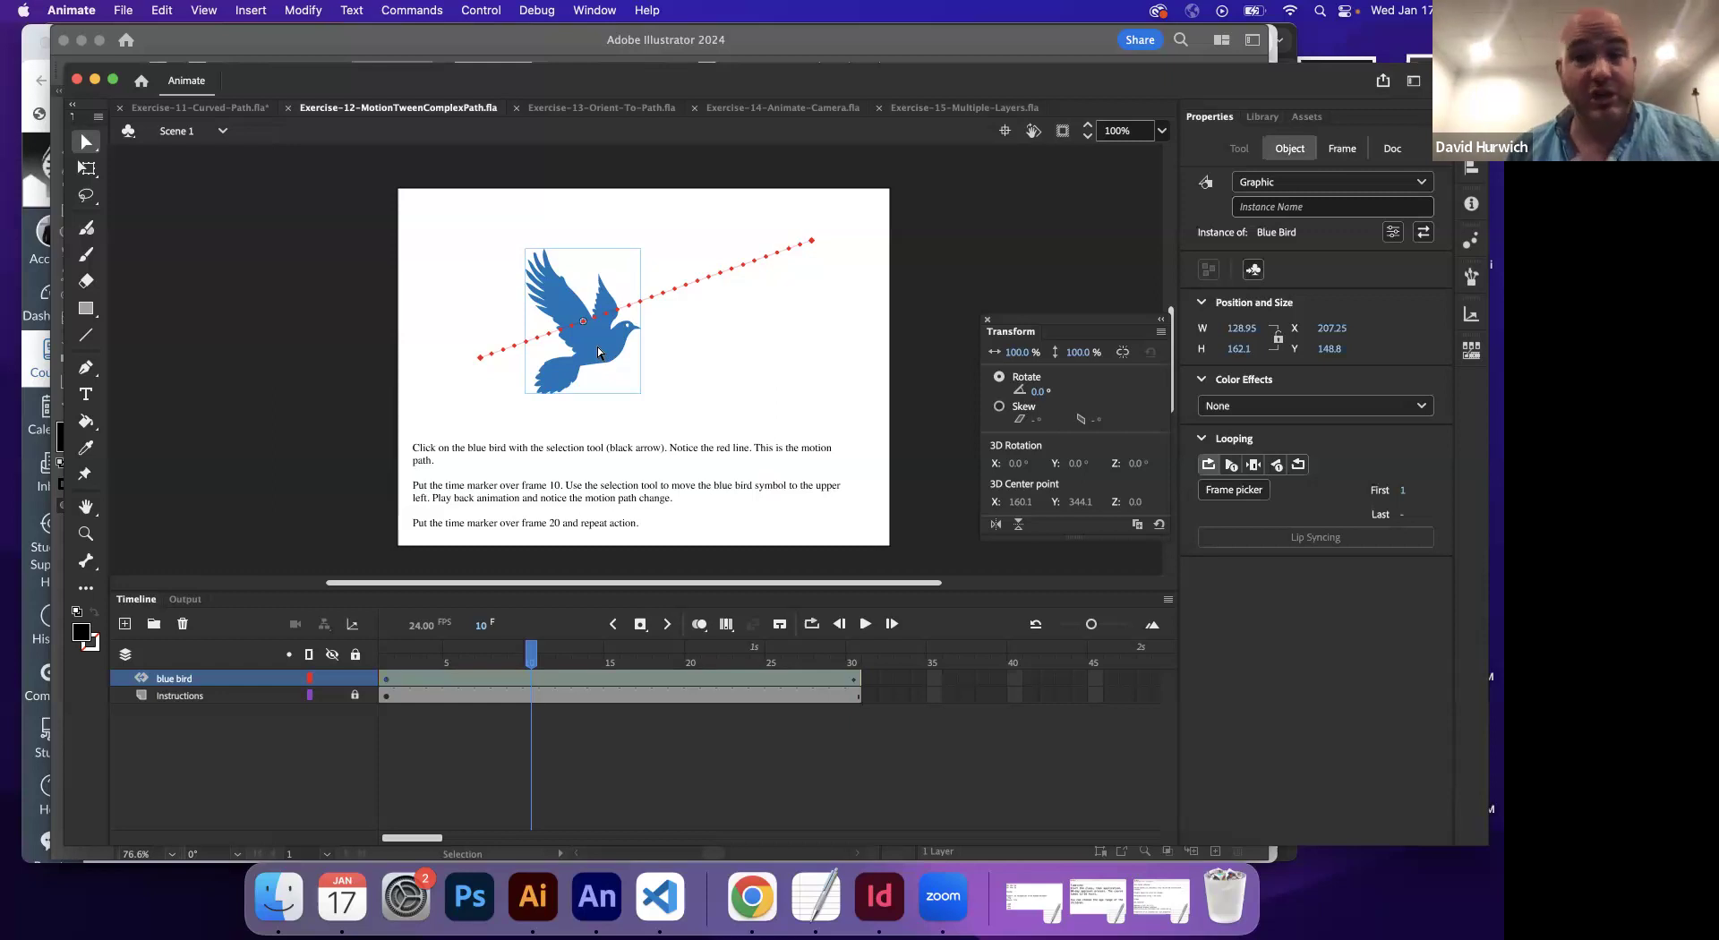
{"action": "left_click_drag", "start_coordinate": [599, 354], "coordinate": [549, 224]}
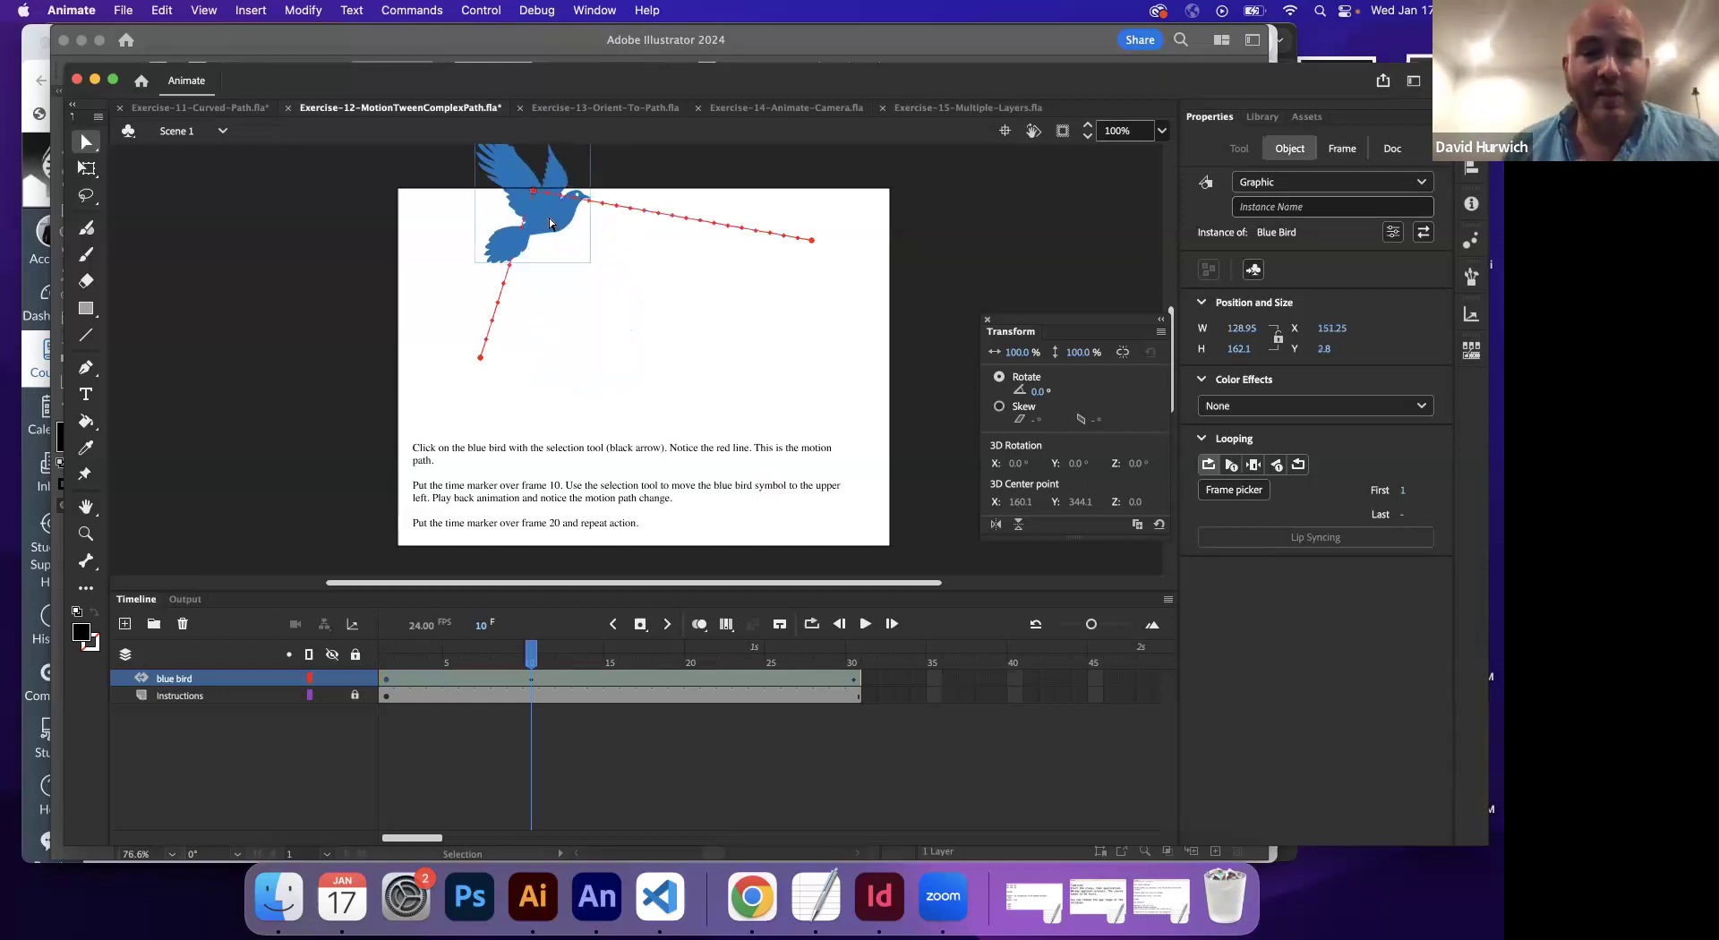
- Check the bird's position at frames 1, 10 and 30, and play the animation from the first frame
{"action": "left_click", "coordinate": [390, 669]}
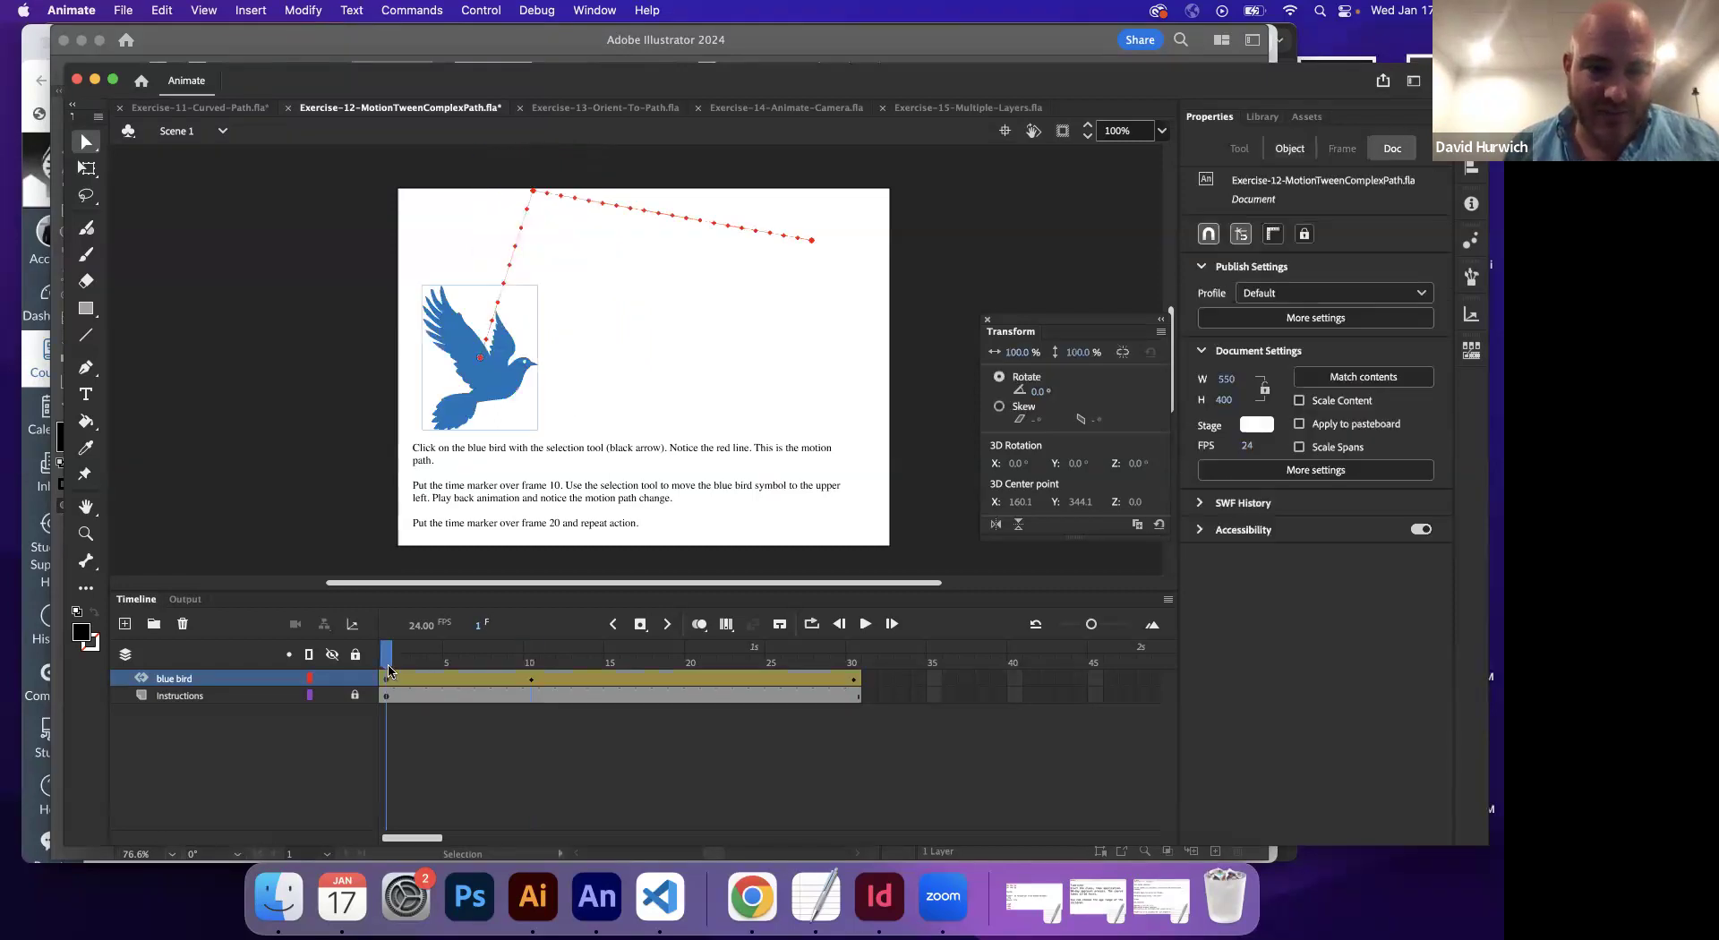
{"action": "left_click", "coordinate": [533, 667]}
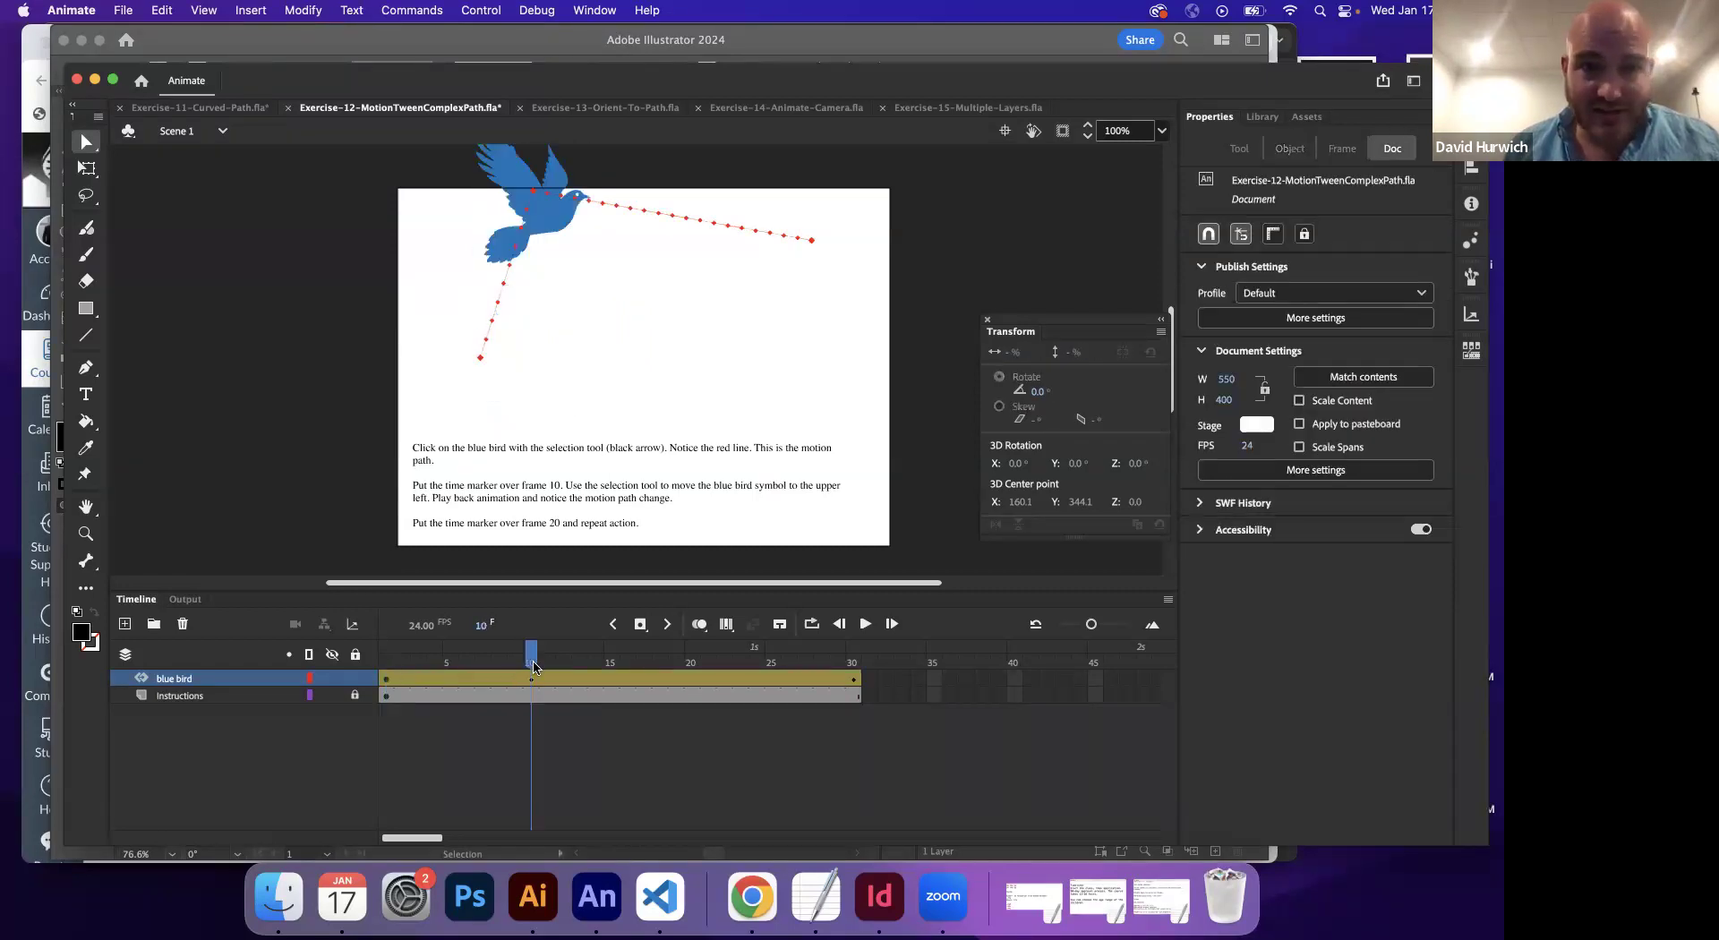
{"action": "left_click", "coordinate": [852, 668]}
{"action": "left_click", "coordinate": [390, 669]}
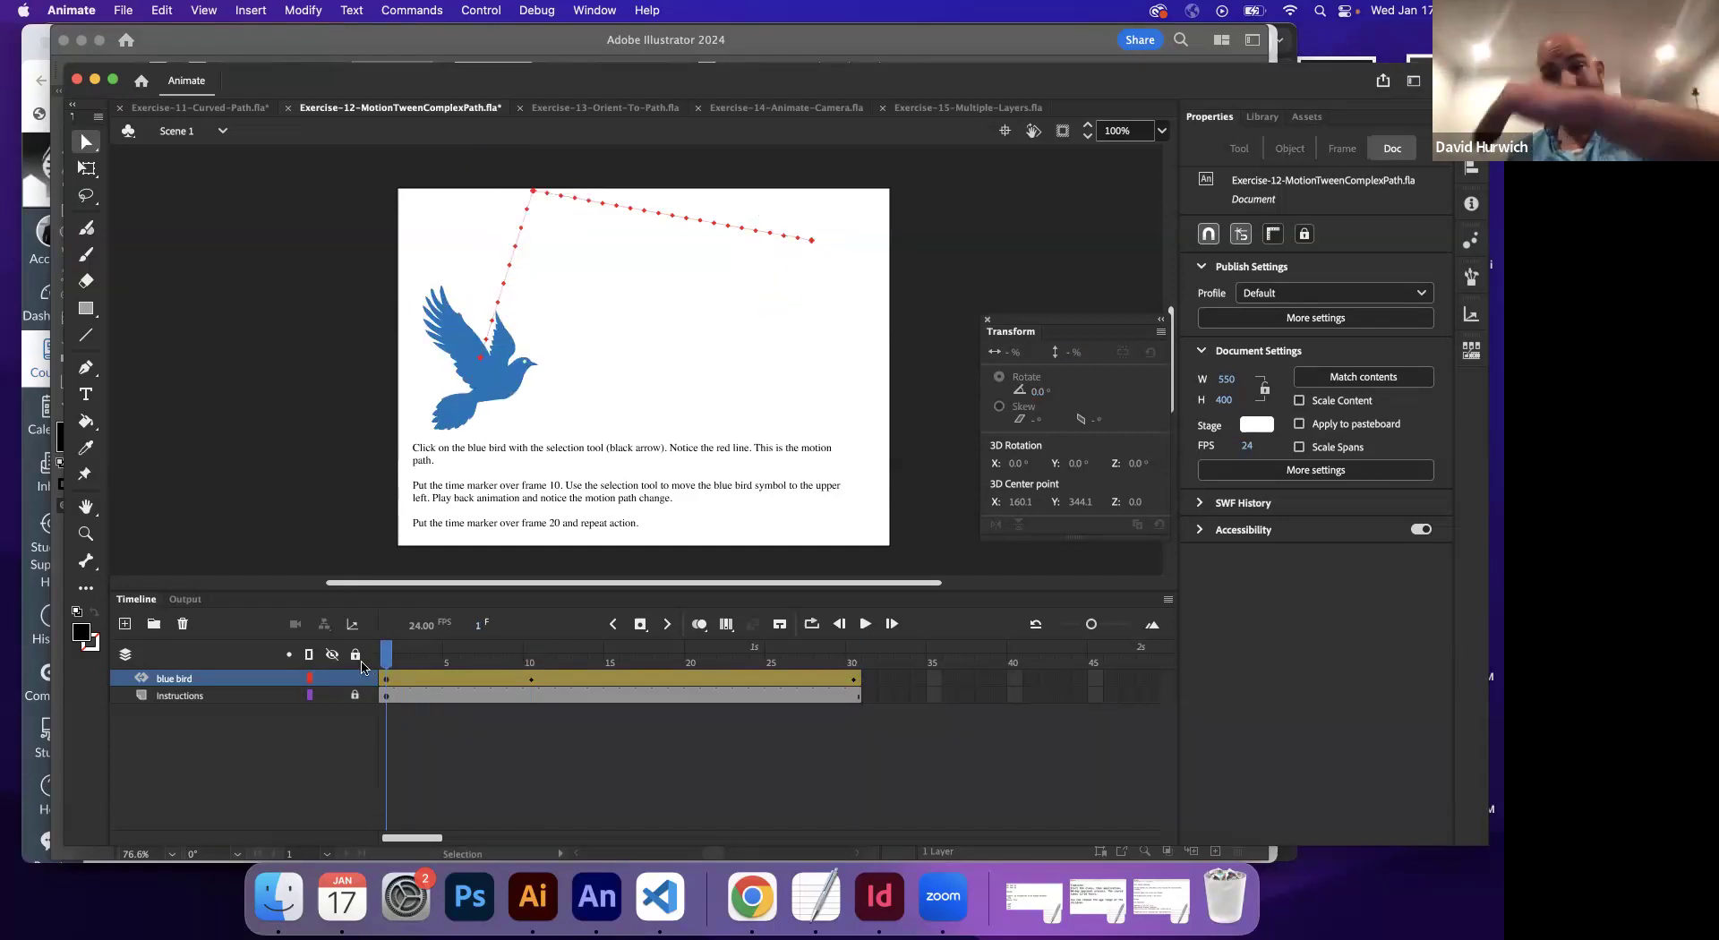
{"action": "key", "text": "Return"}
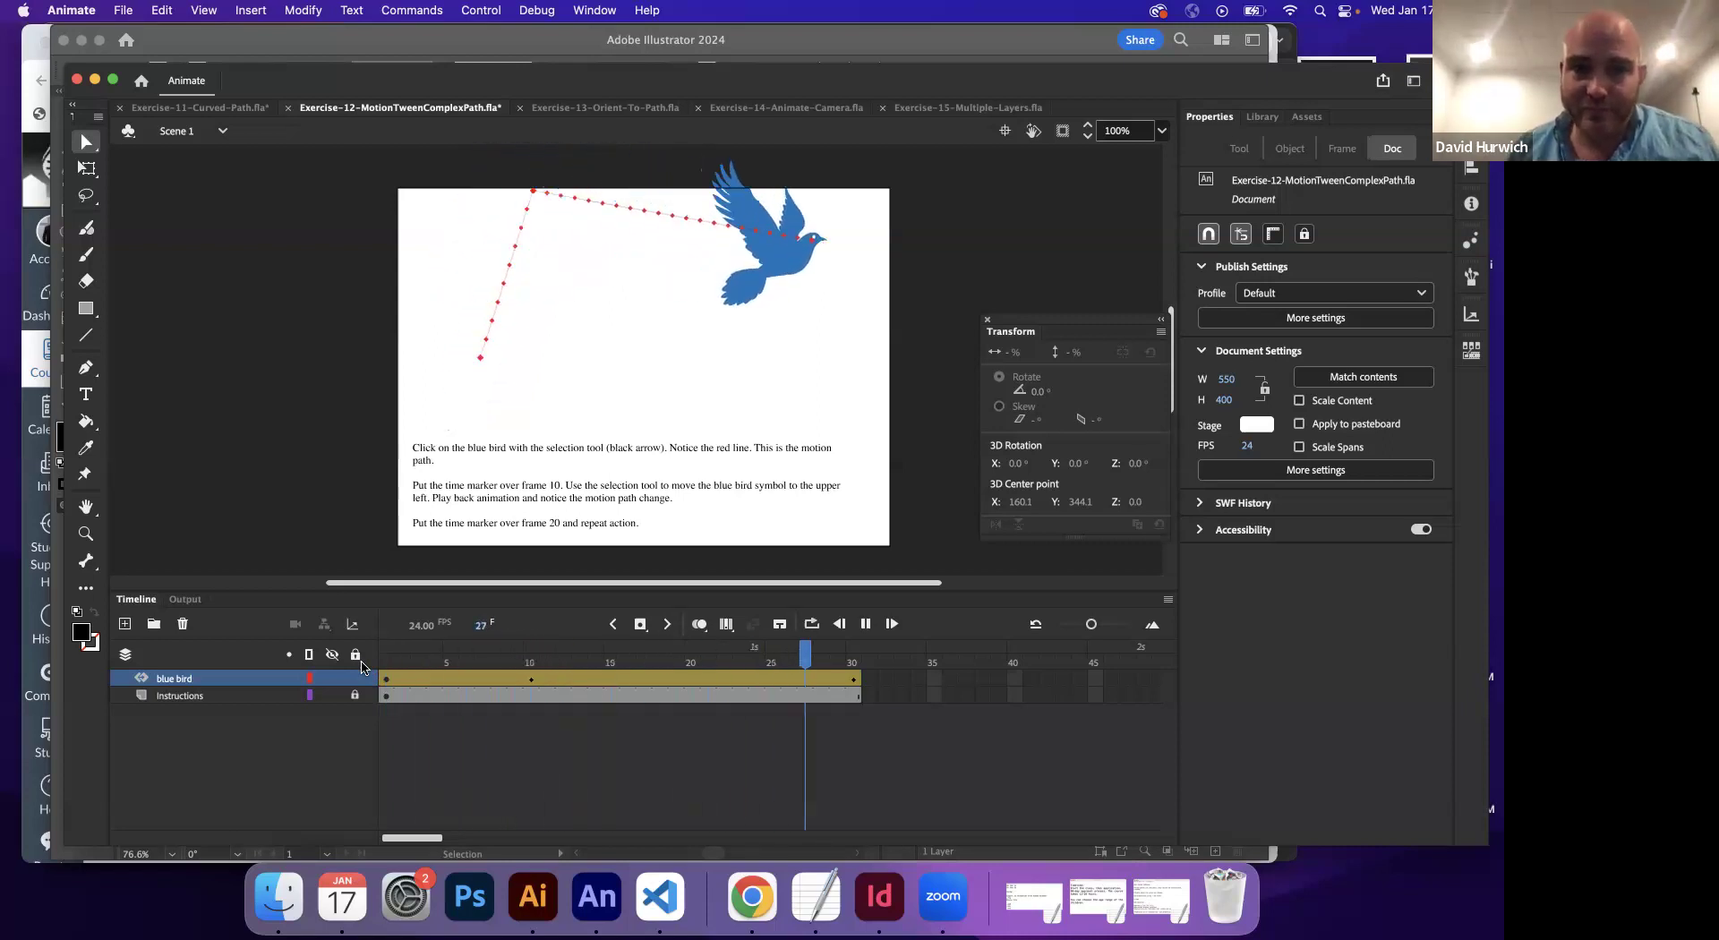
{"action": "key", "text": "Return"}
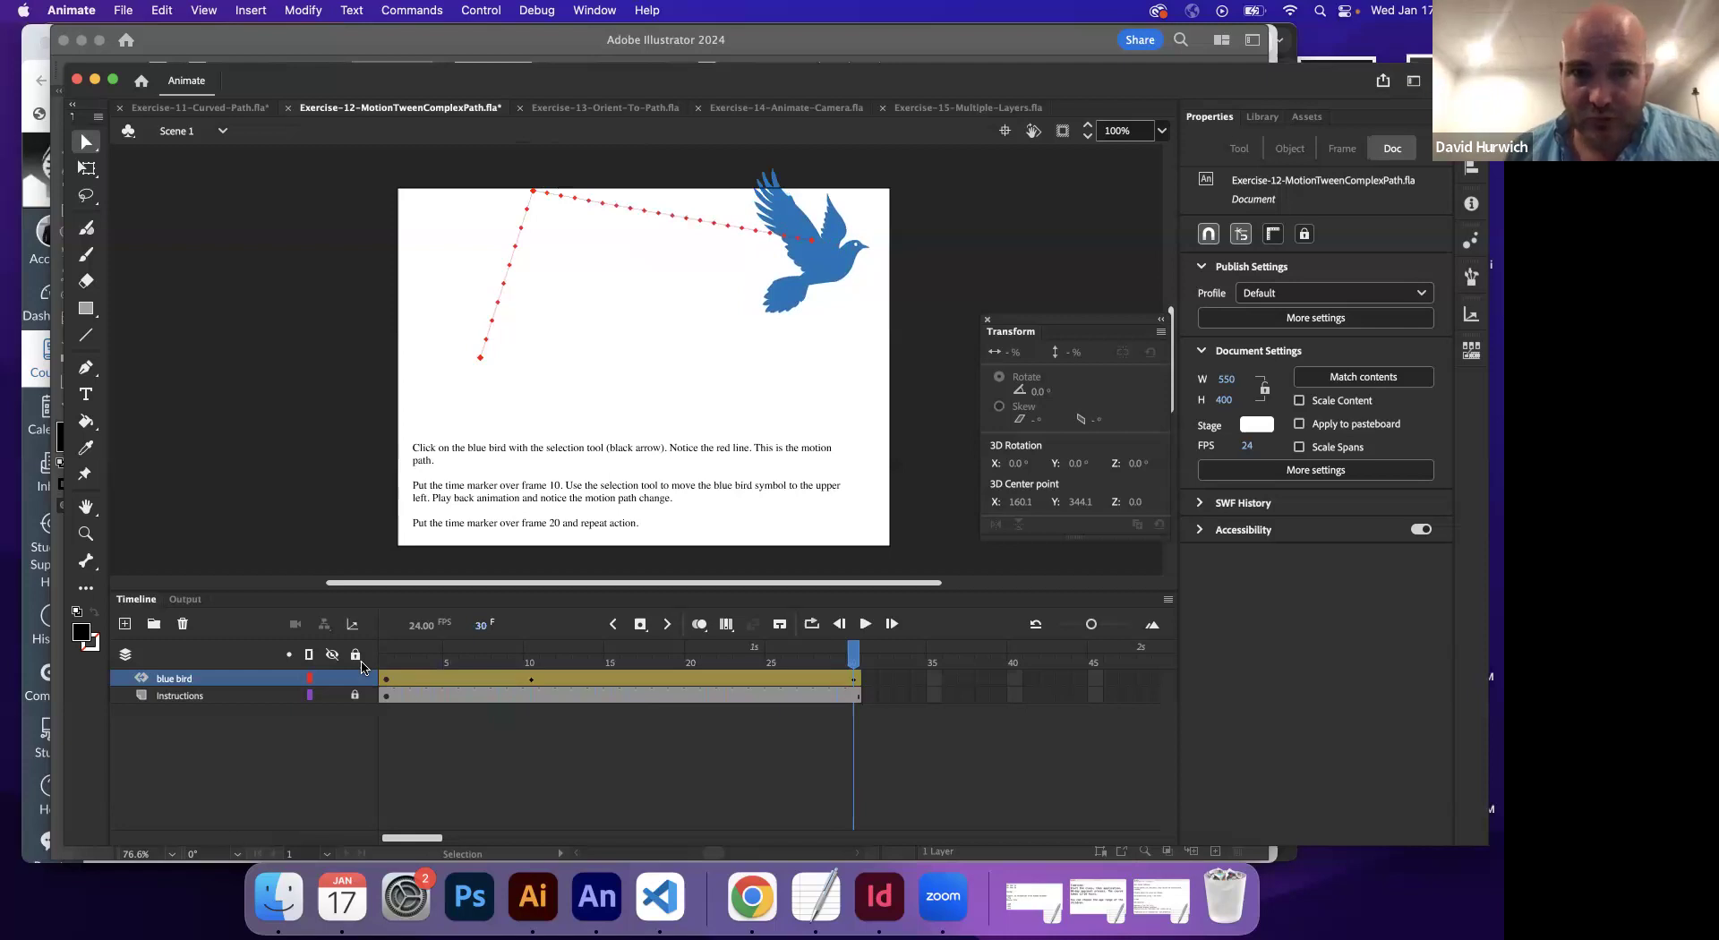
- At frame 20, move the blue bird down to about X 293, Y 226 to add another bend to the motion path
{"action": "left_click", "coordinate": [690, 667]}
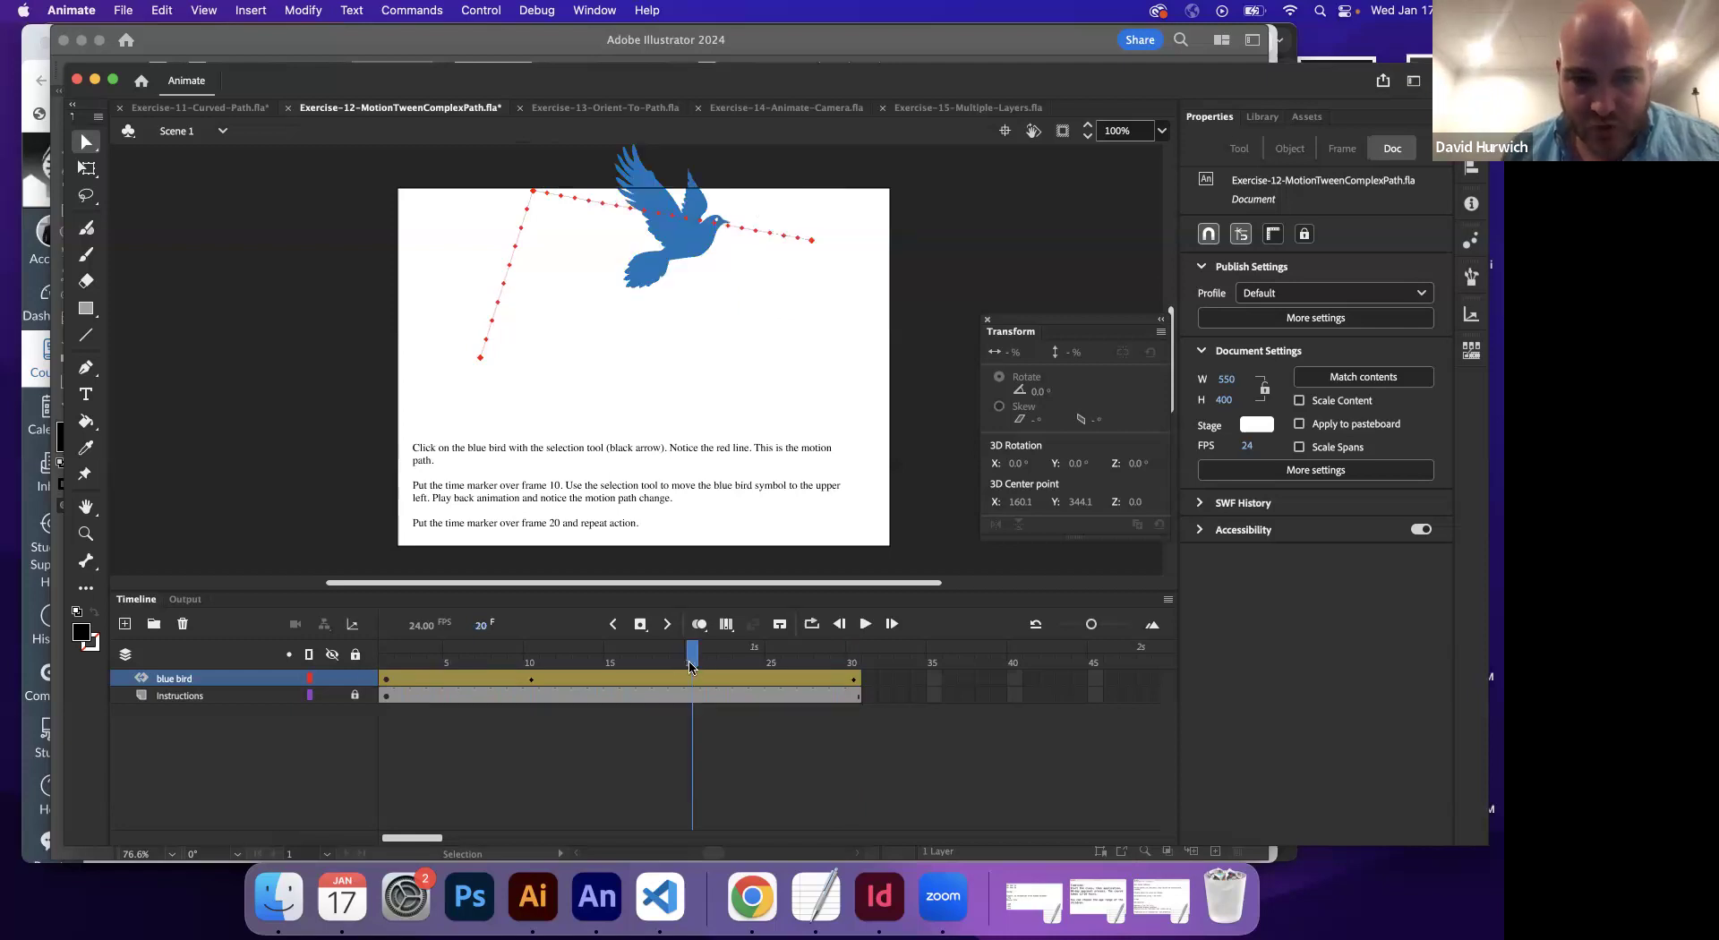
{"action": "left_click", "coordinate": [678, 254]}
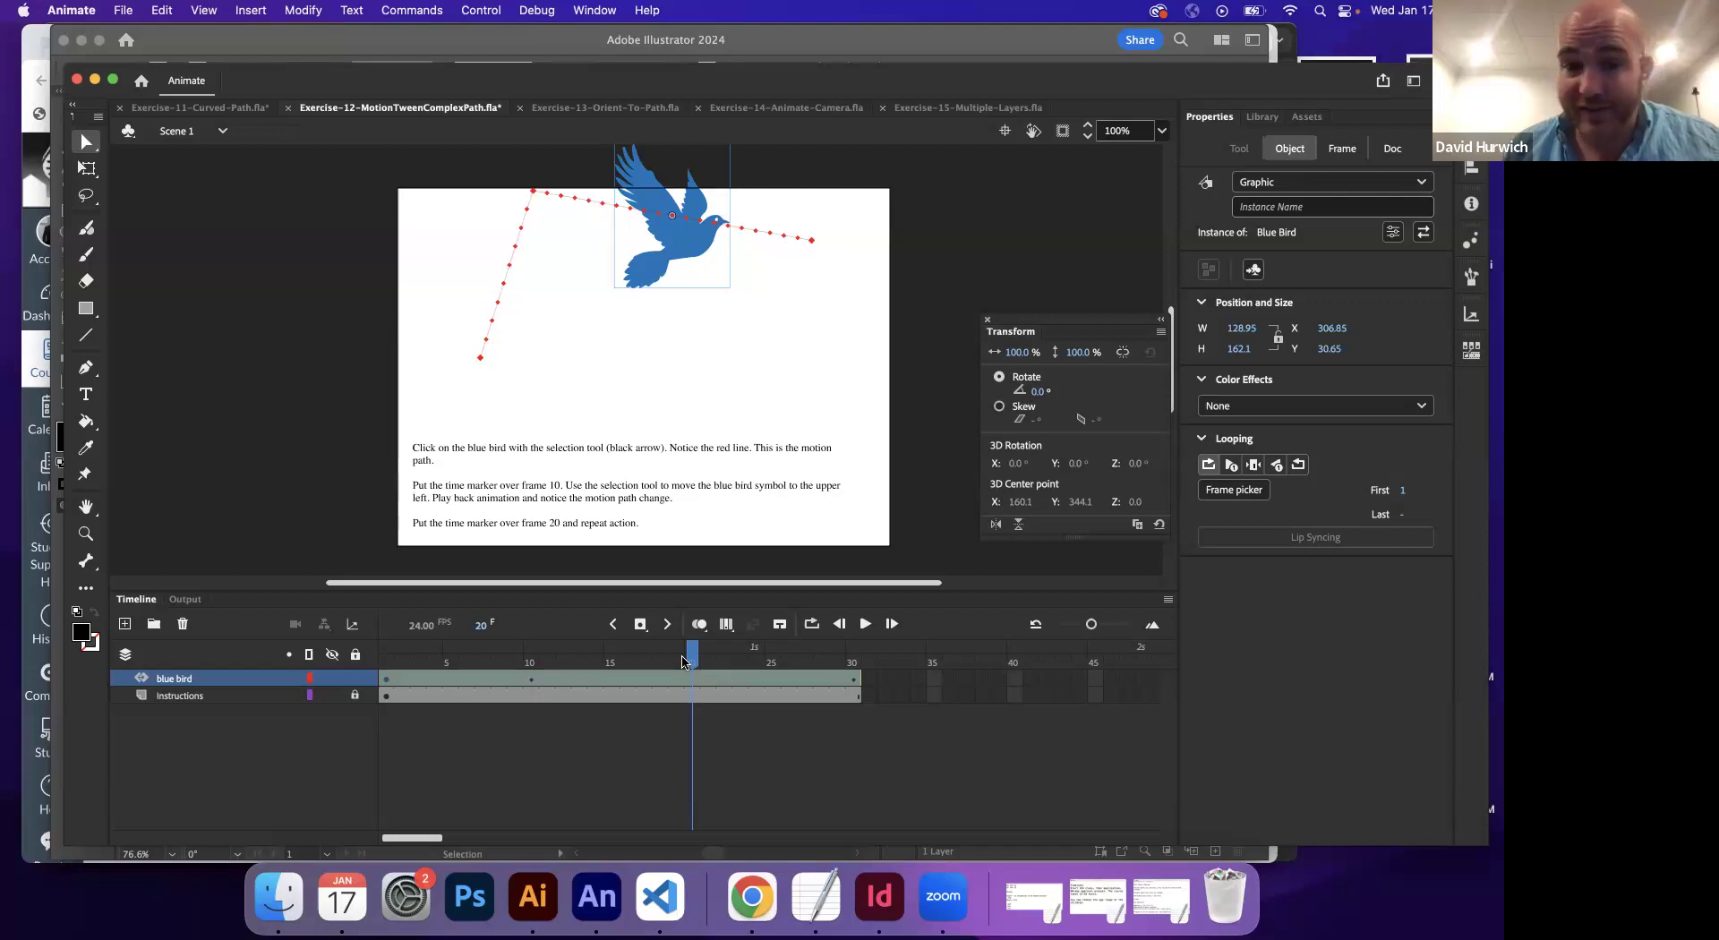
{"action": "left_click_drag", "start_coordinate": [682, 260], "coordinate": [668, 433]}
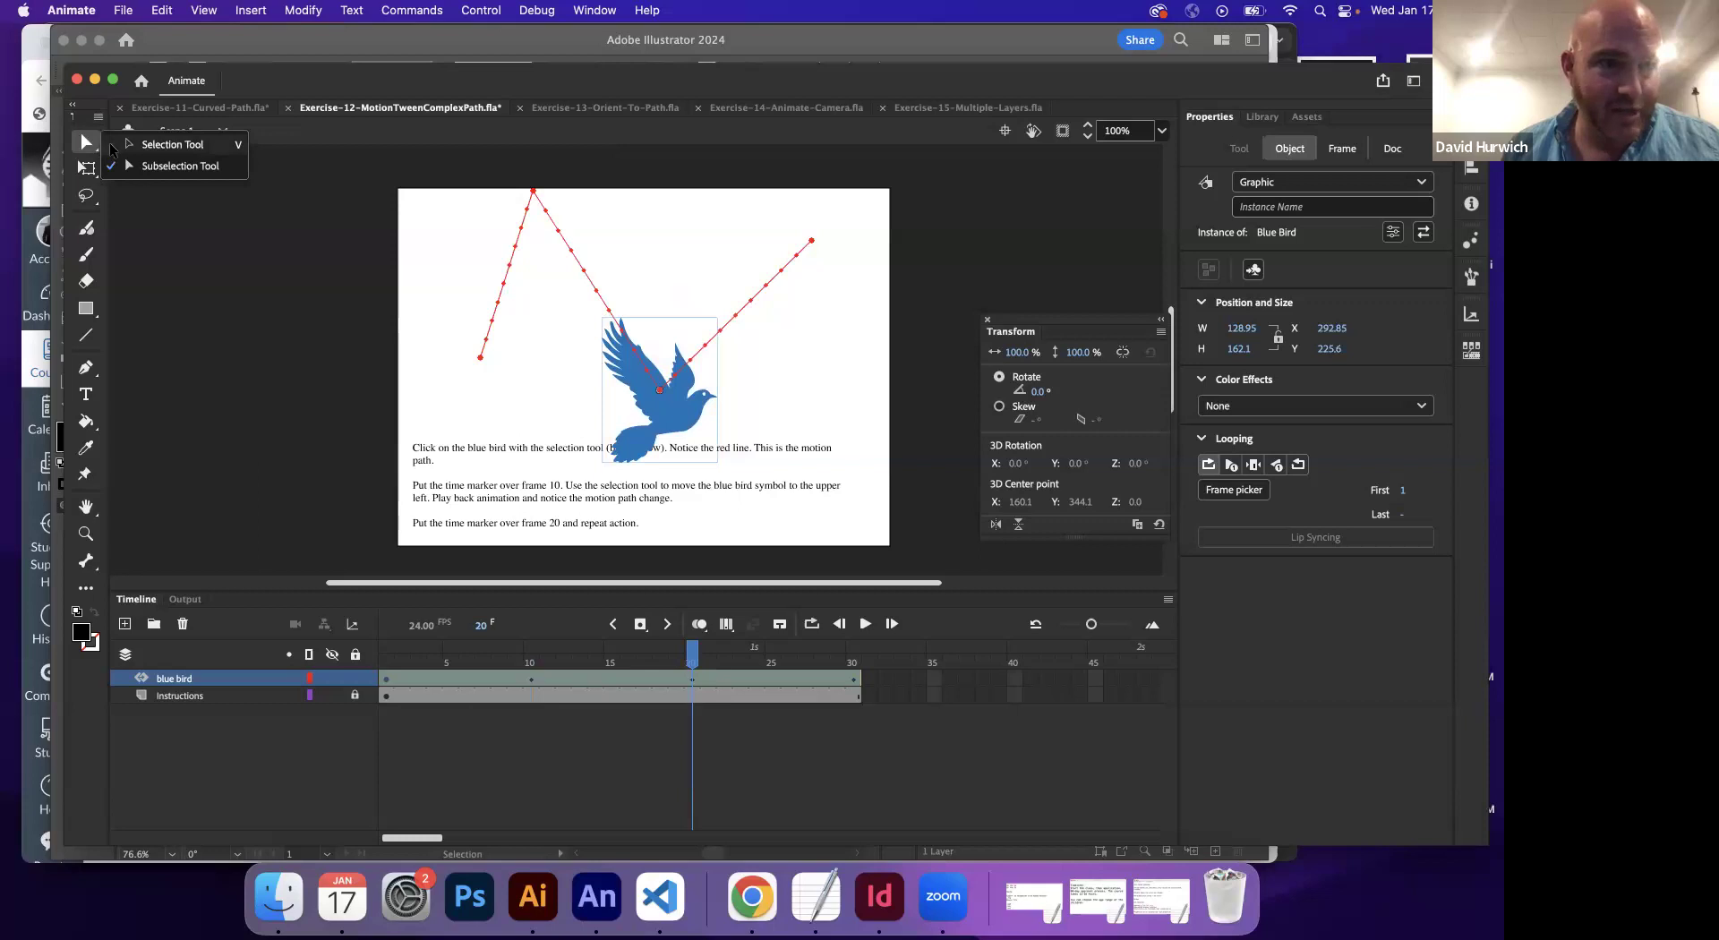
- Check the blue bird's position on its zigzag path at frames 1, 10, 20 and 30
{"action": "left_click", "coordinate": [385, 676]}
{"action": "left_click", "coordinate": [531, 662]}
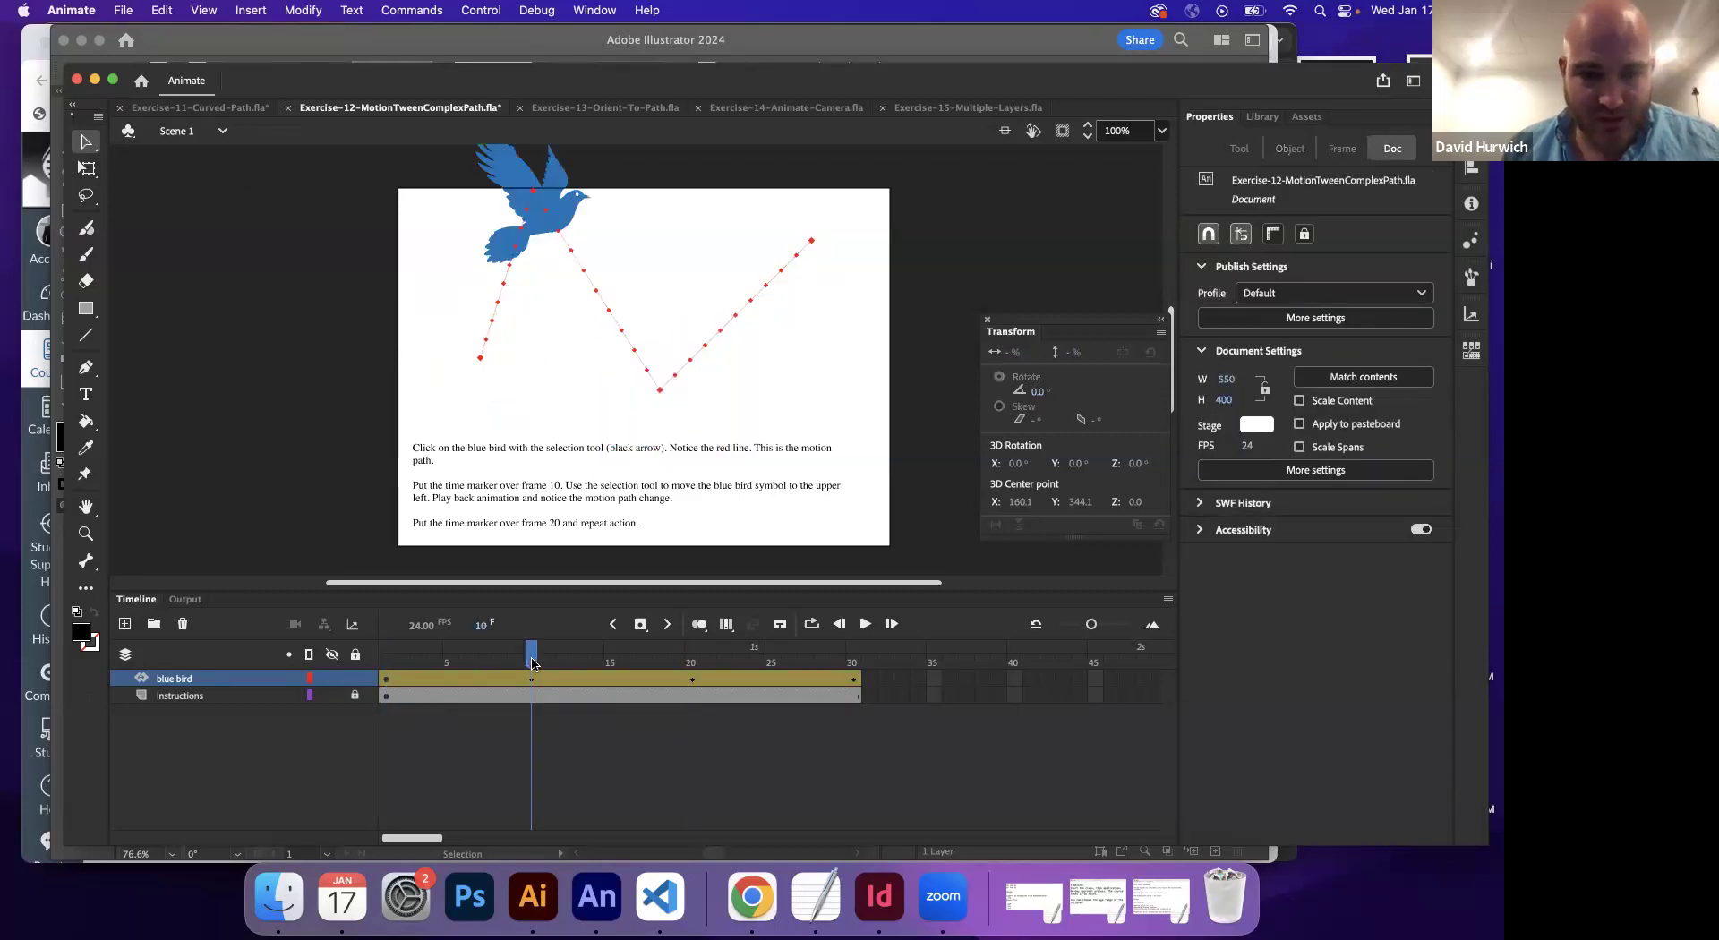
{"action": "left_click", "coordinate": [692, 662]}
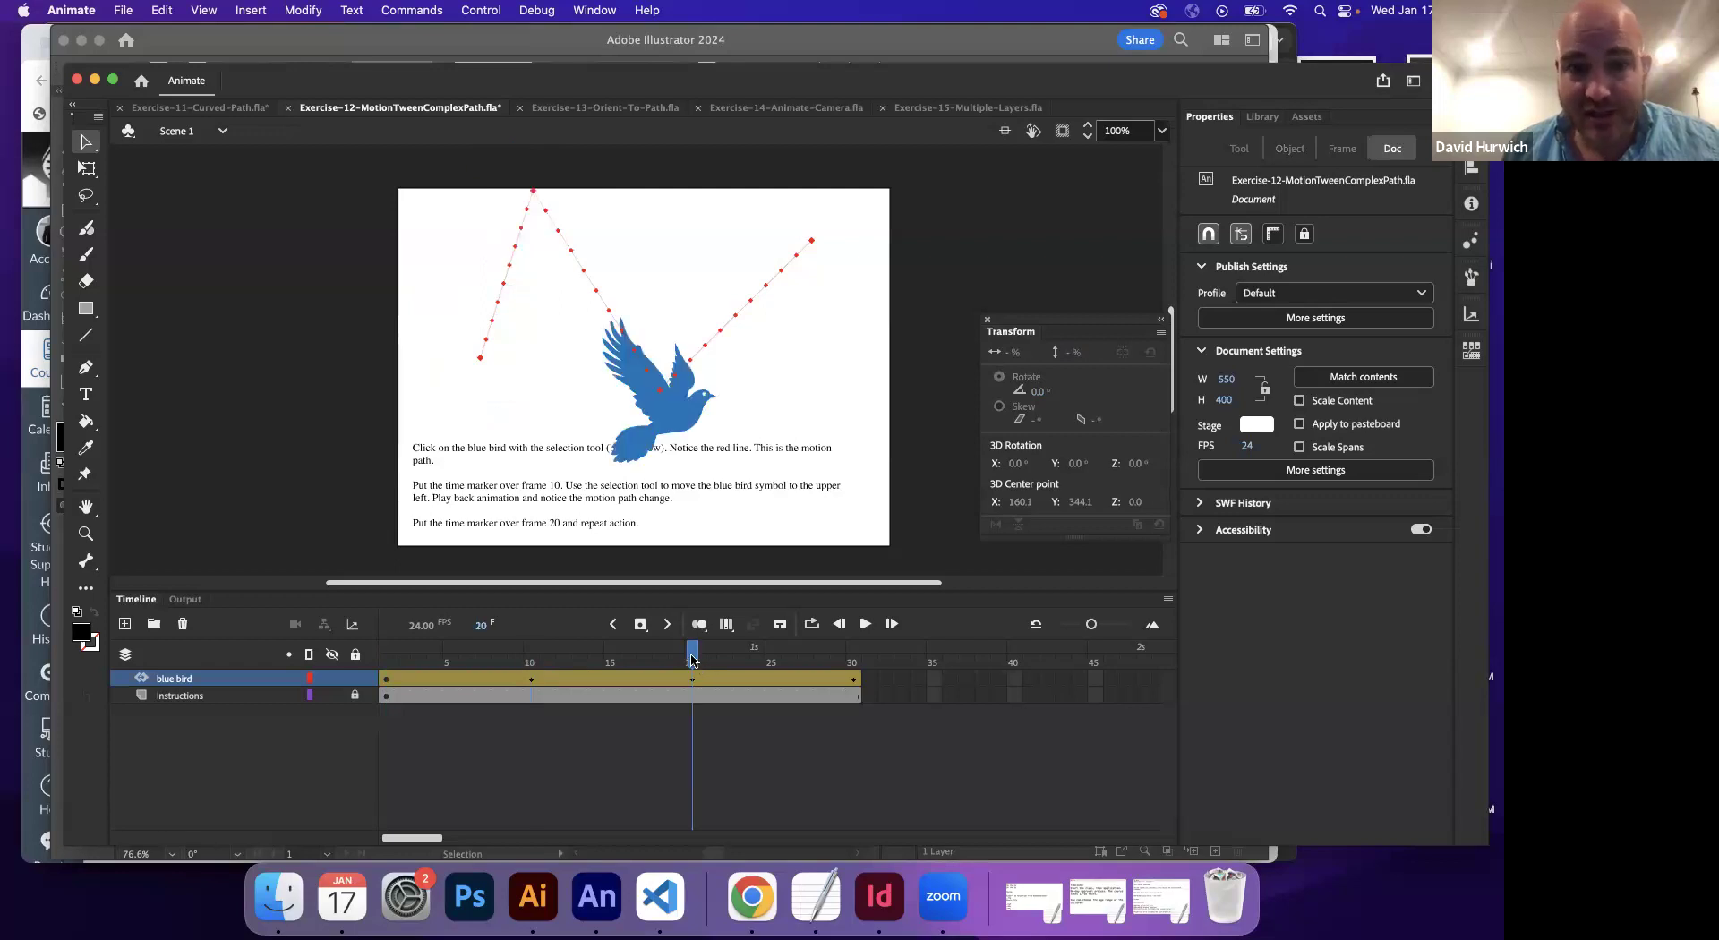
{"action": "left_click", "coordinate": [852, 662]}
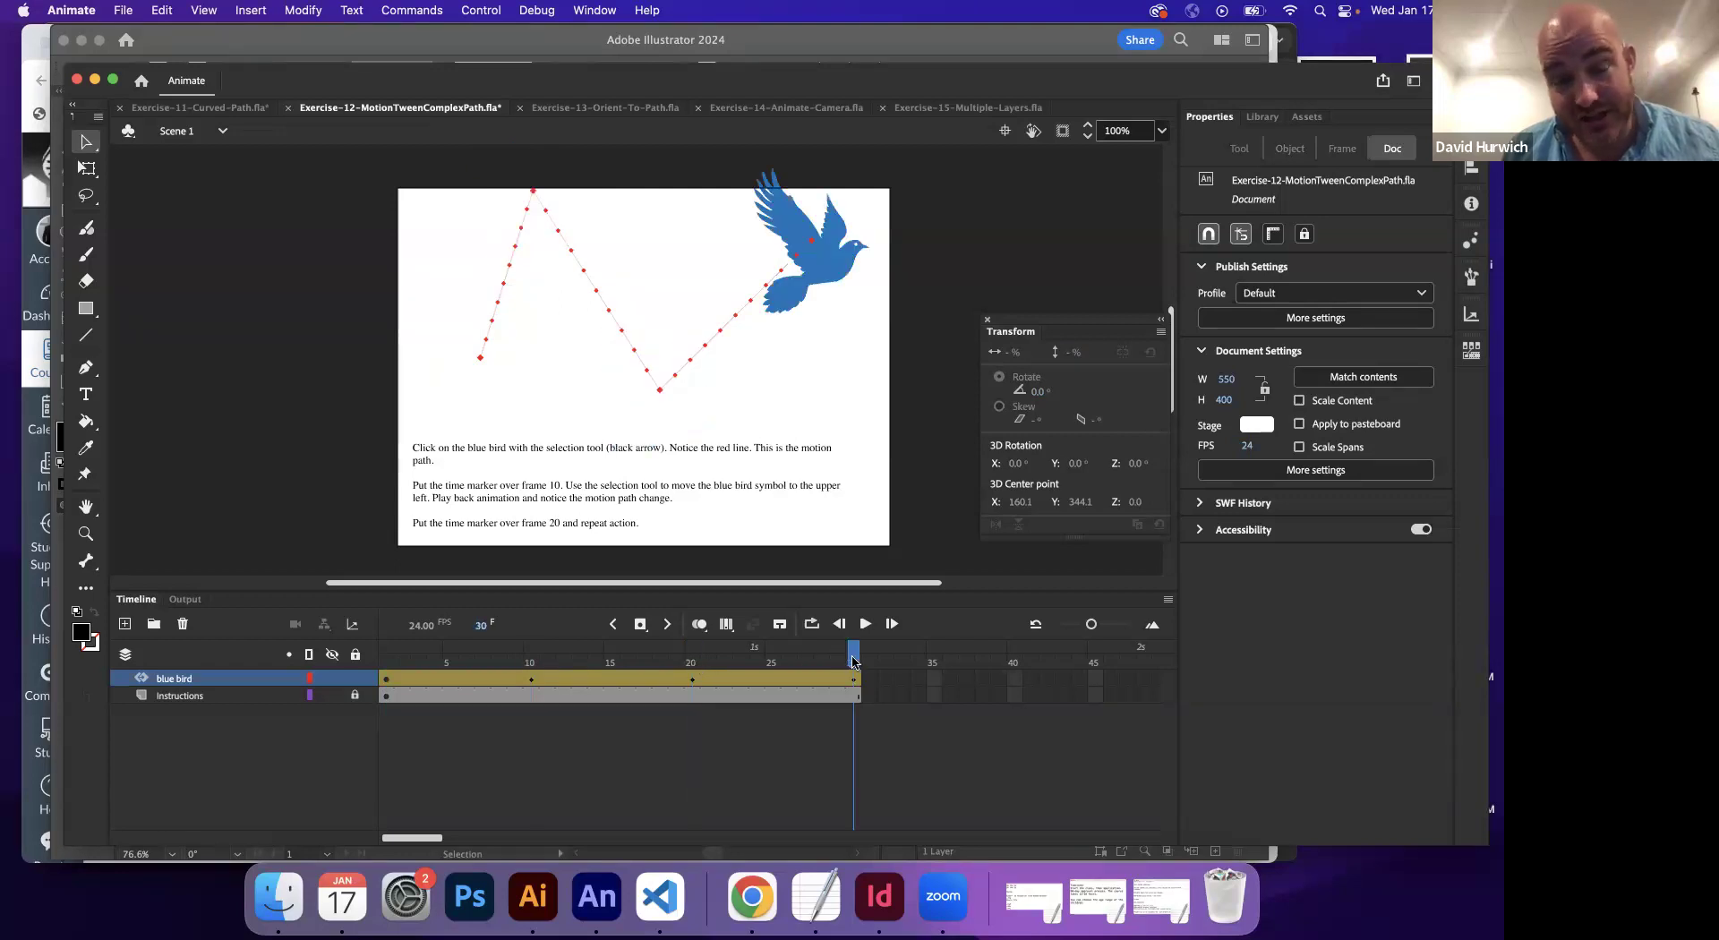
{"action": "left_click", "coordinate": [385, 662]}
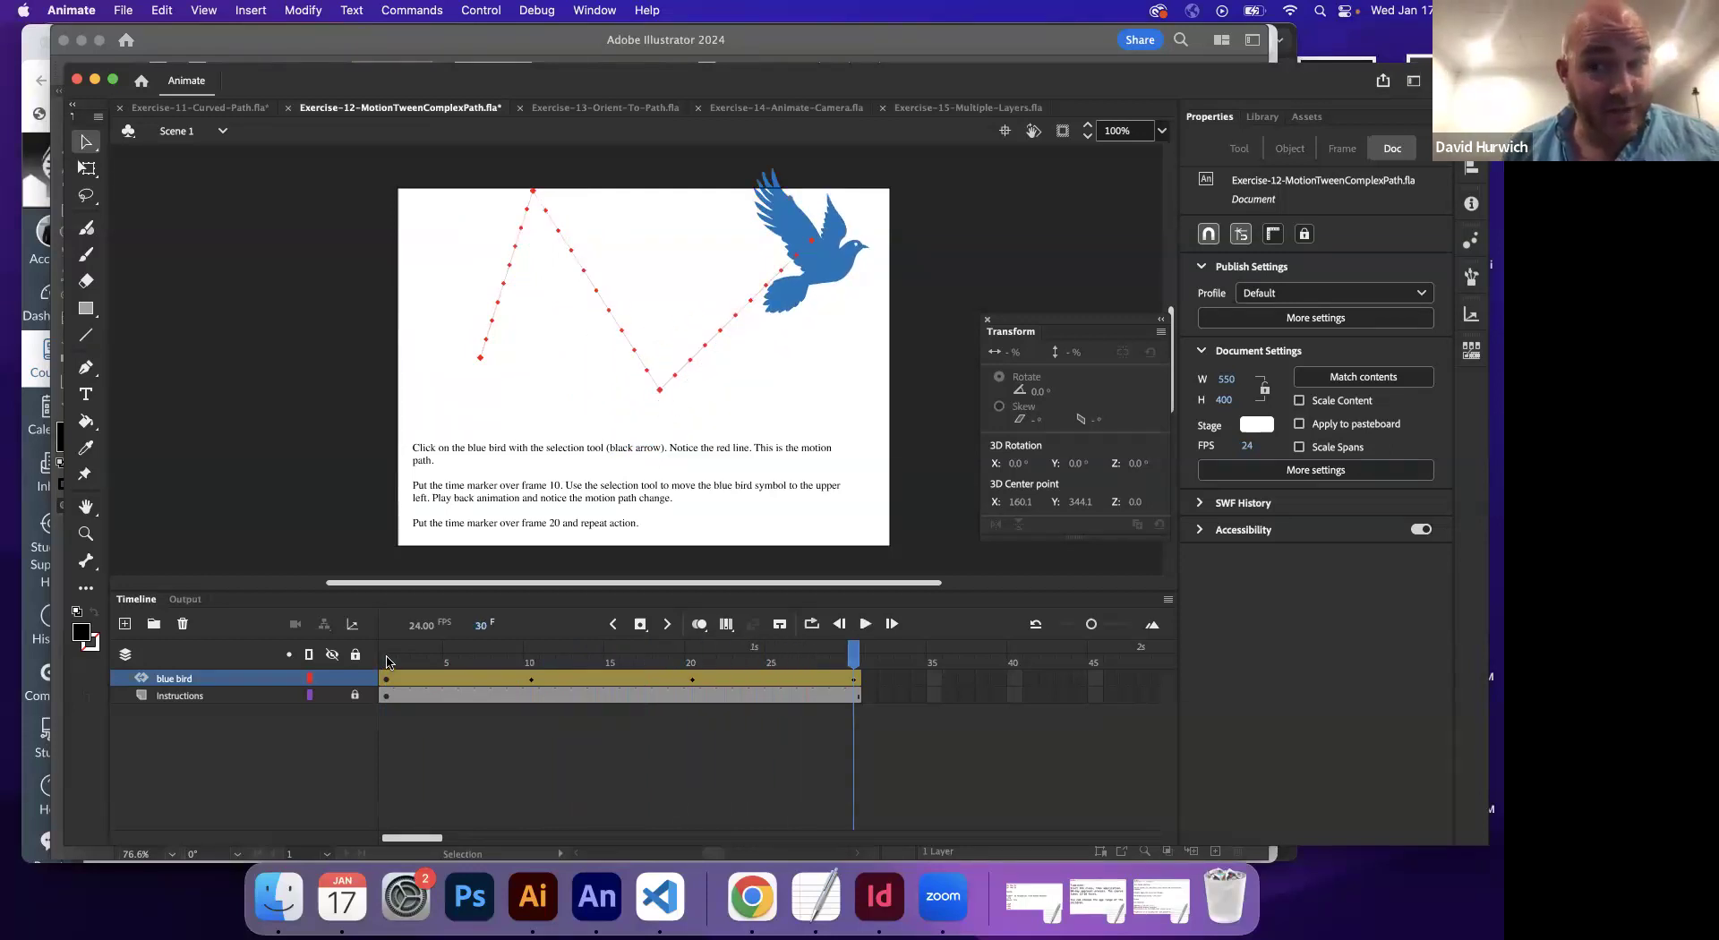
- Clear all property keyframes at frame 20 of the blue bird layer to remove the lower bend from the path
{"action": "left_click", "coordinate": [691, 679]}
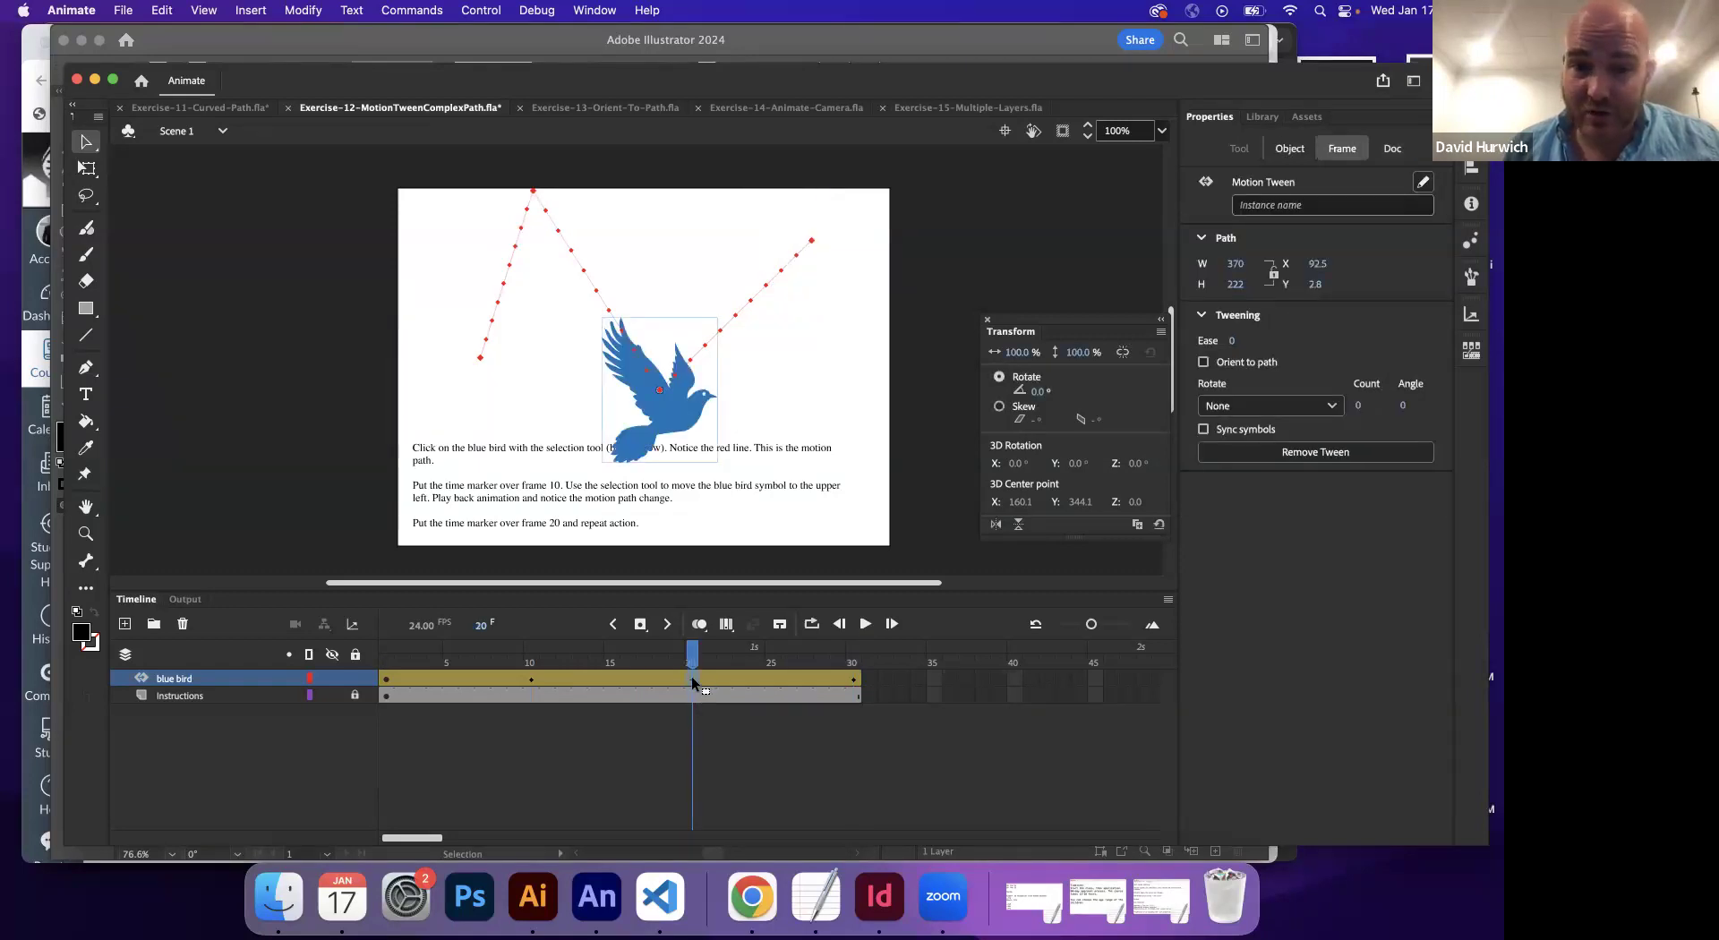
{"action": "right_click", "coordinate": [691, 675]}
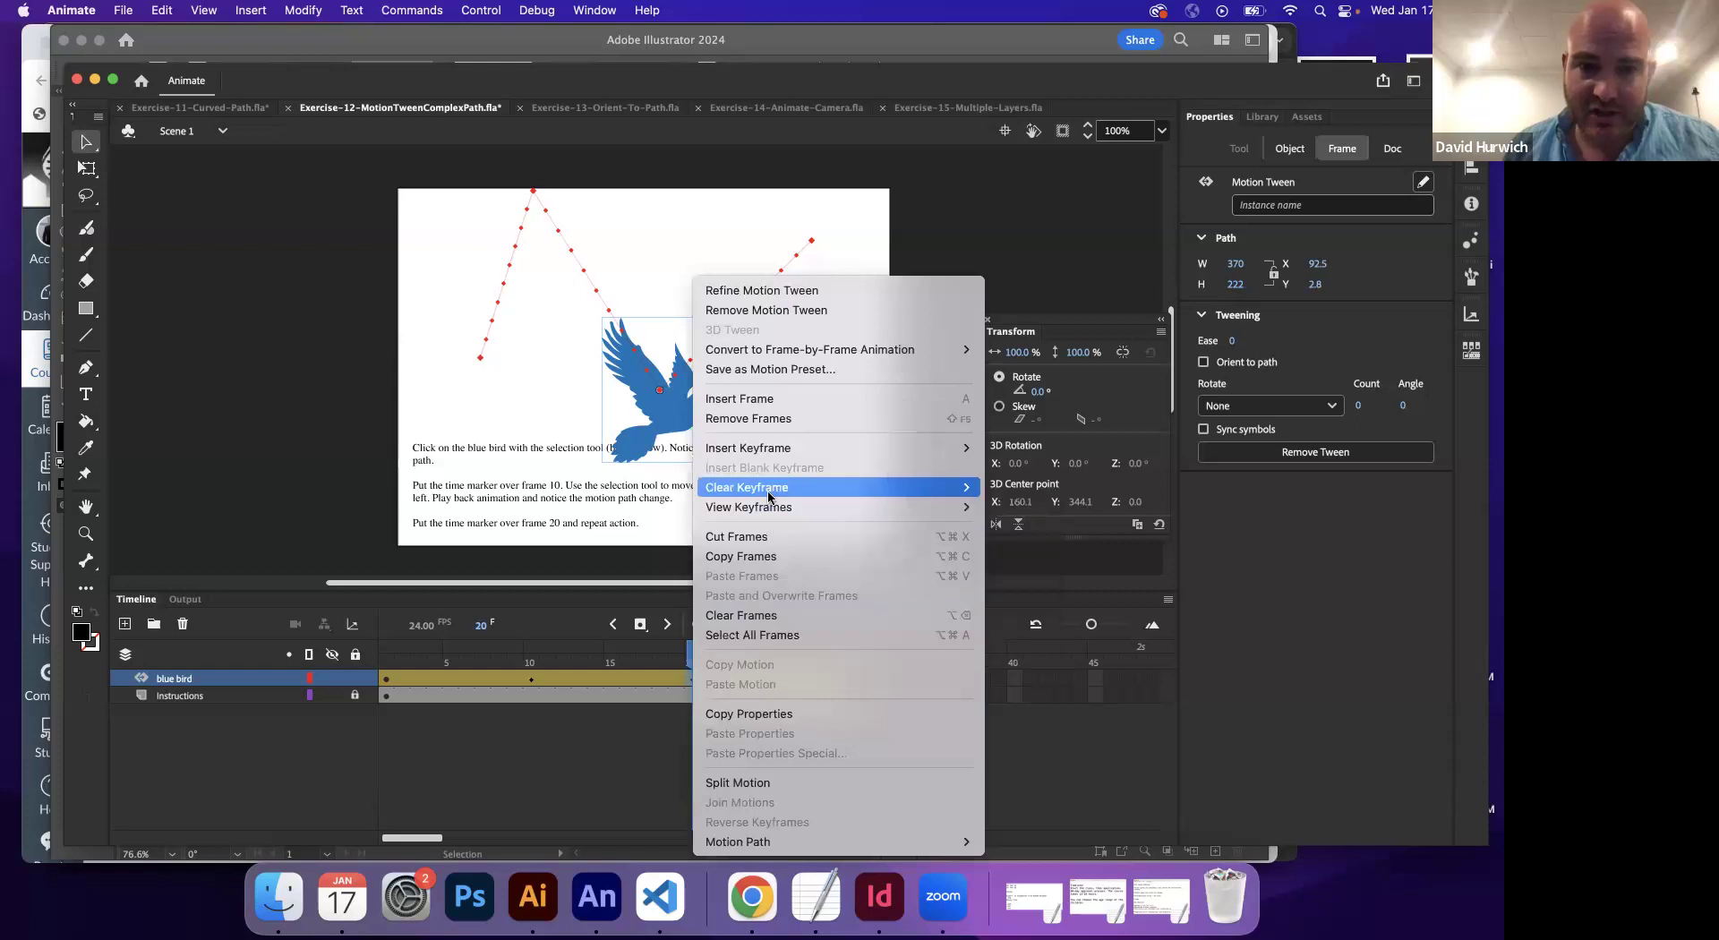
{"action": "mouse_move", "coordinate": [767, 492]}
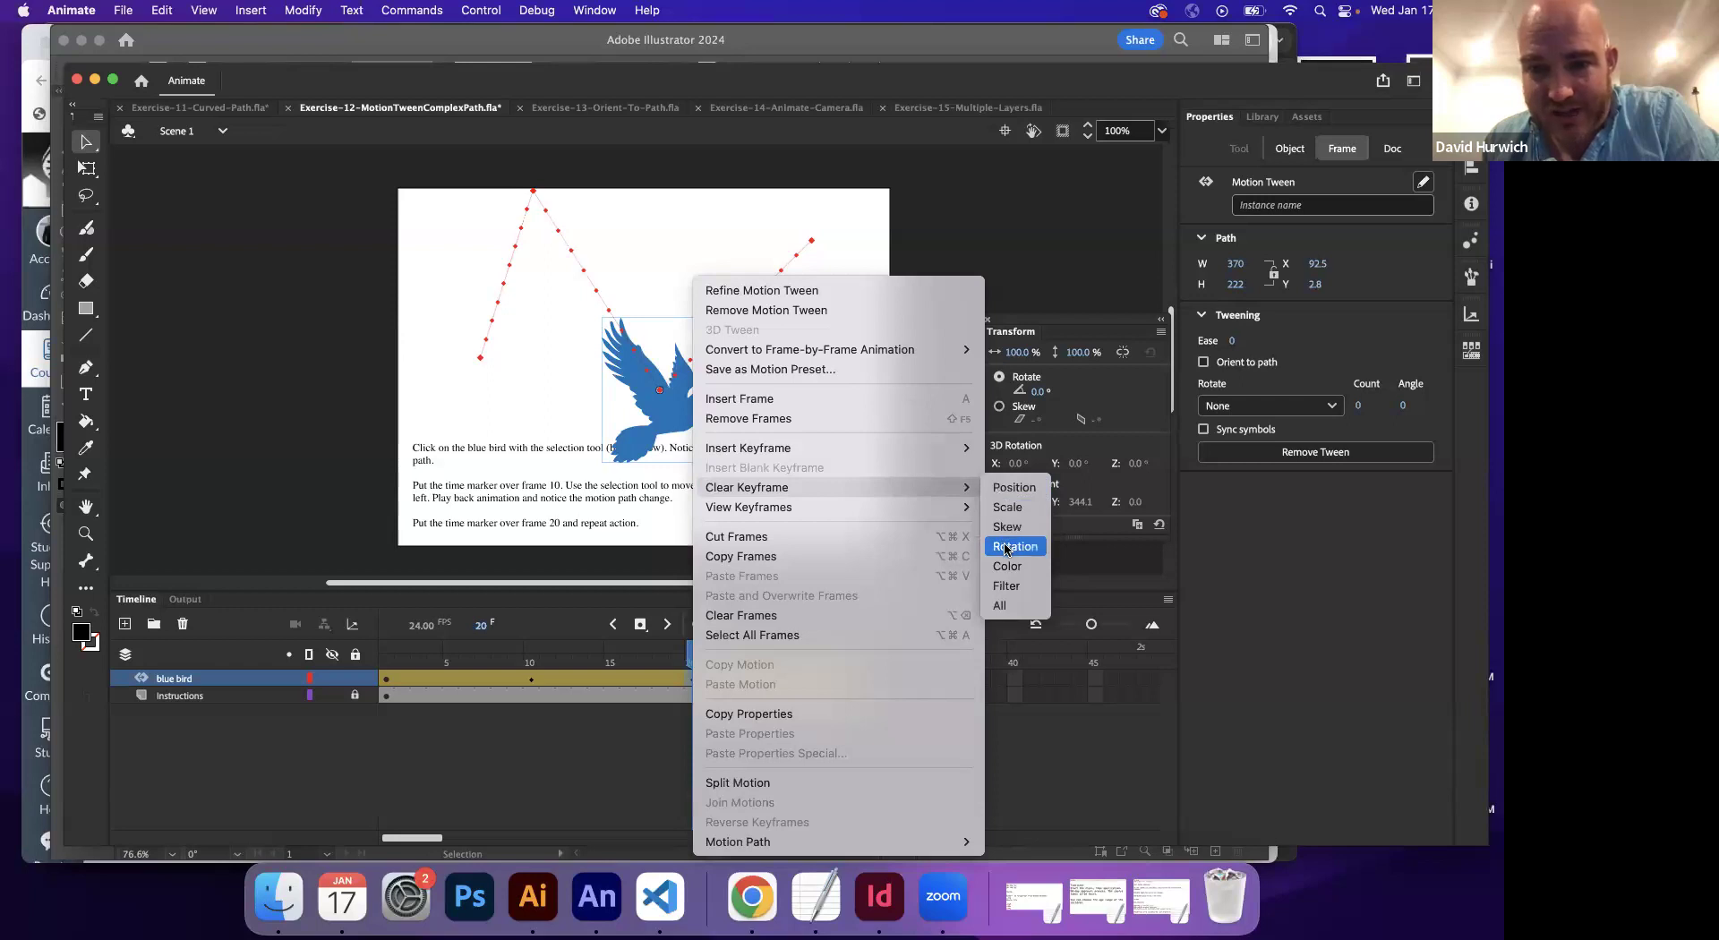
{"action": "left_click", "coordinate": [1000, 606]}
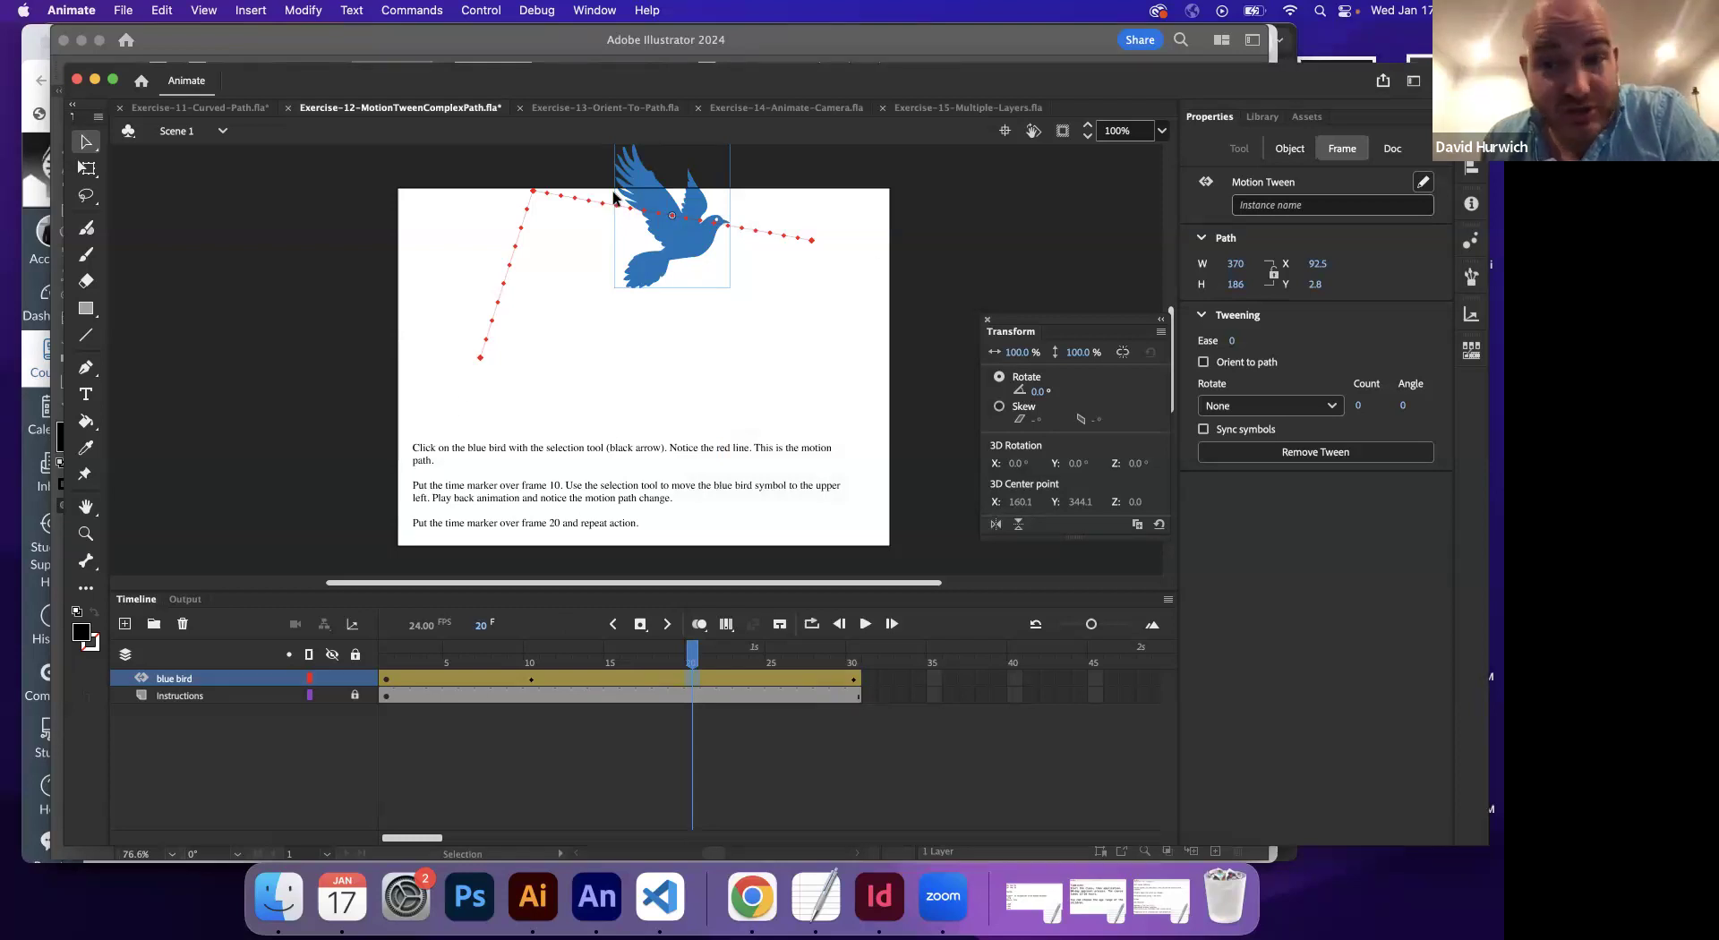
- Move the blue bird's middle keyframe from frame 10 to frame 15
{"action": "left_click", "coordinate": [532, 678]}
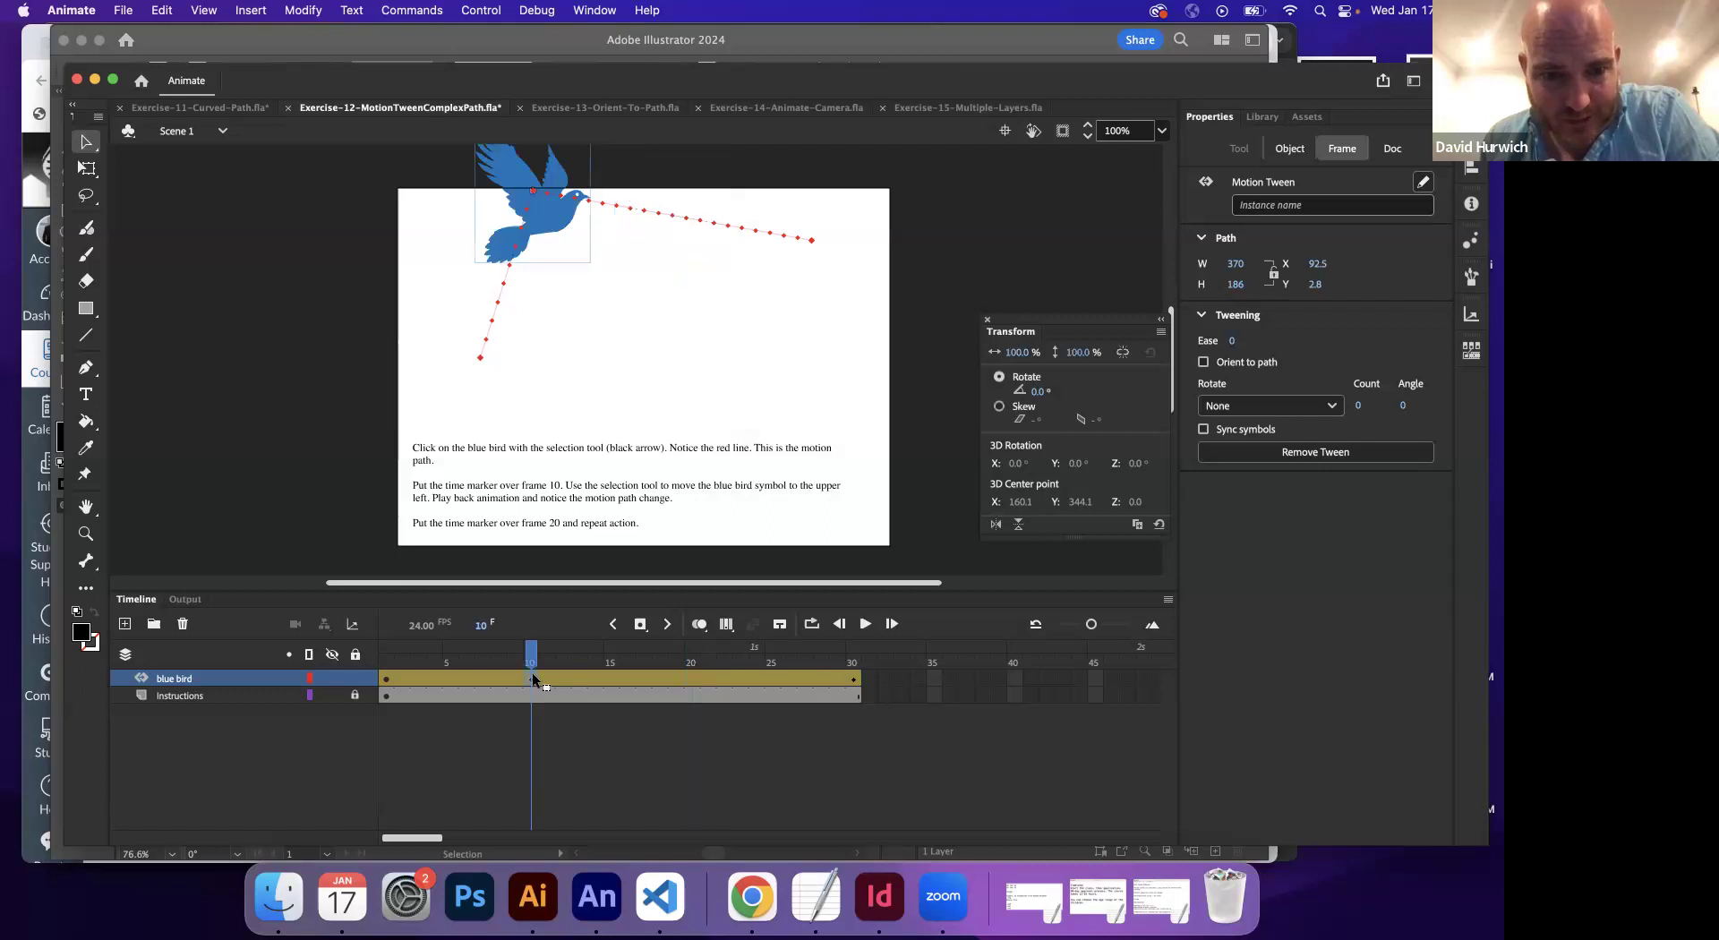
{"action": "left_click_drag", "start_coordinate": [530, 656], "coordinate": [383, 654]}
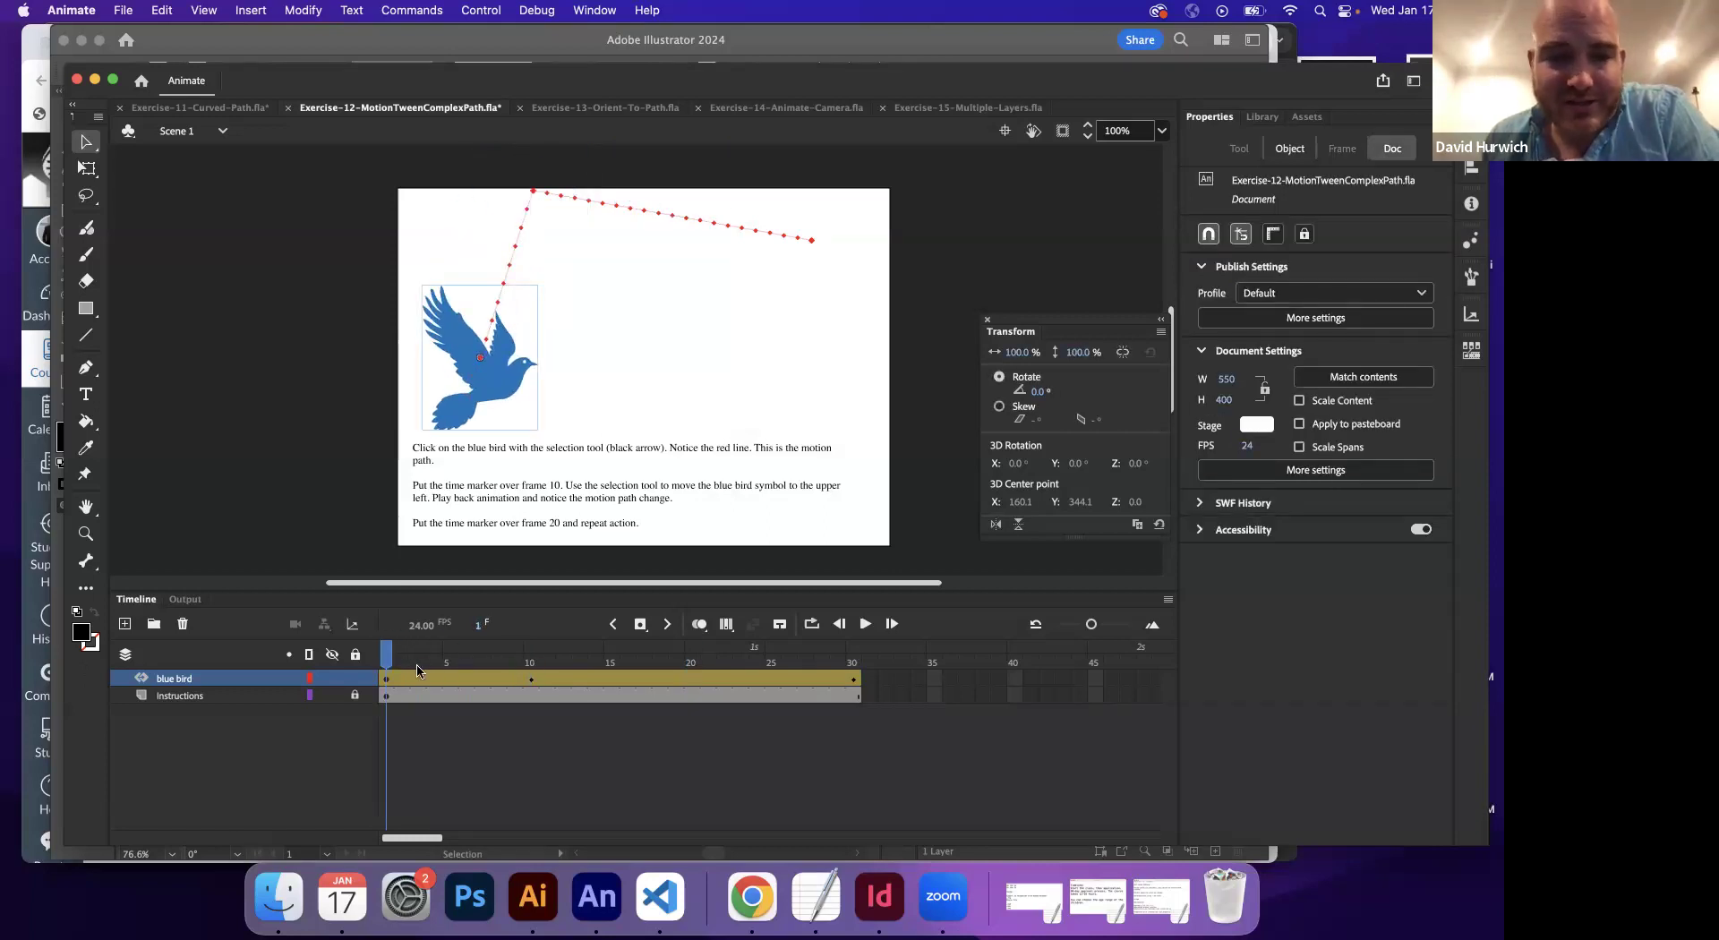
{"action": "left_click", "coordinate": [533, 680]}
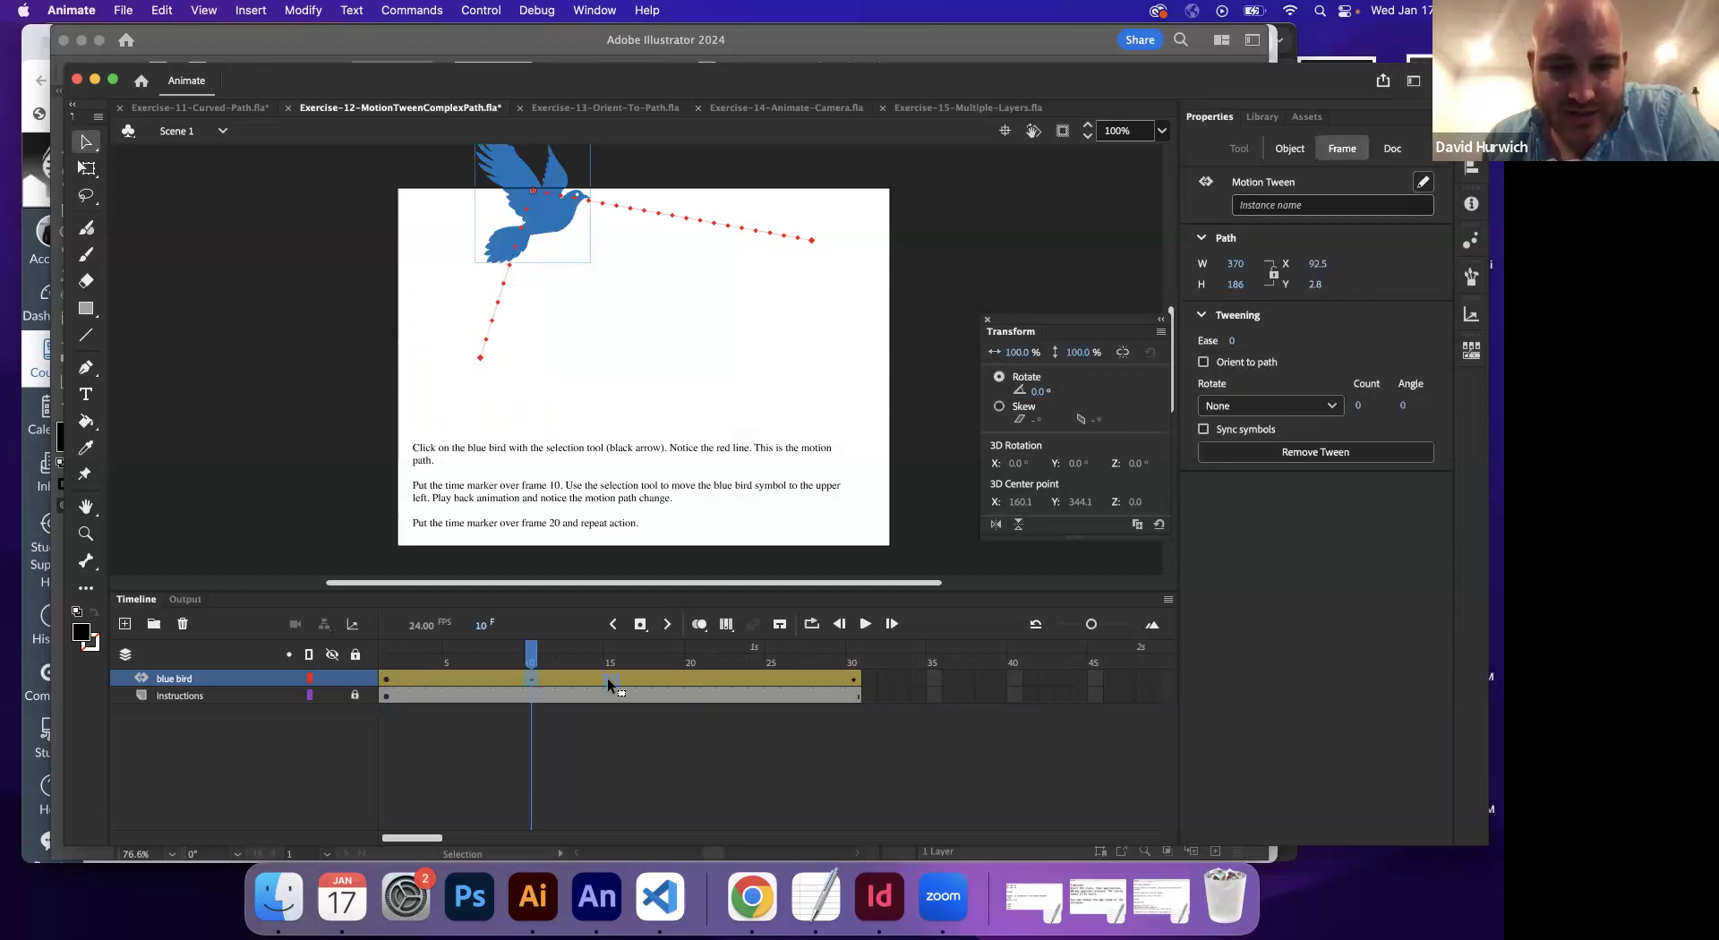
{"action": "left_click", "coordinate": [607, 679]}
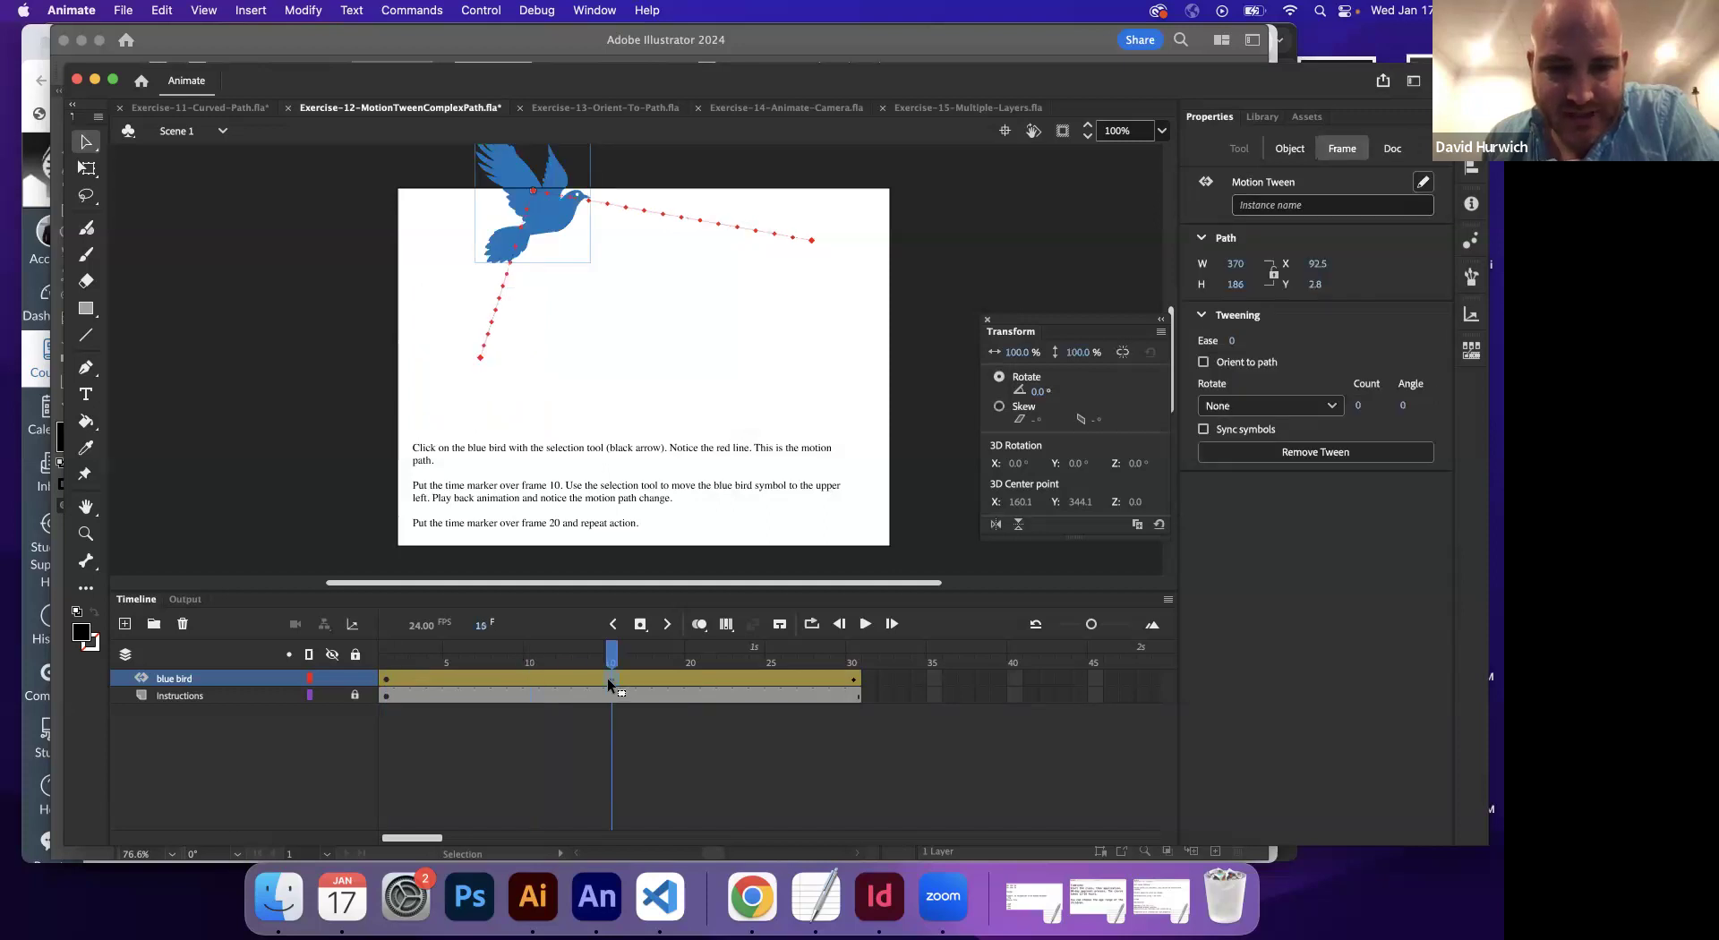
- Move the blue bird to about X 58.5, Y 236.5 at frame 1, and to the stage's upper middle at frame 15
{"action": "left_click", "coordinate": [386, 670]}
{"action": "left_click_drag", "start_coordinate": [485, 405], "coordinate": [455, 447]}
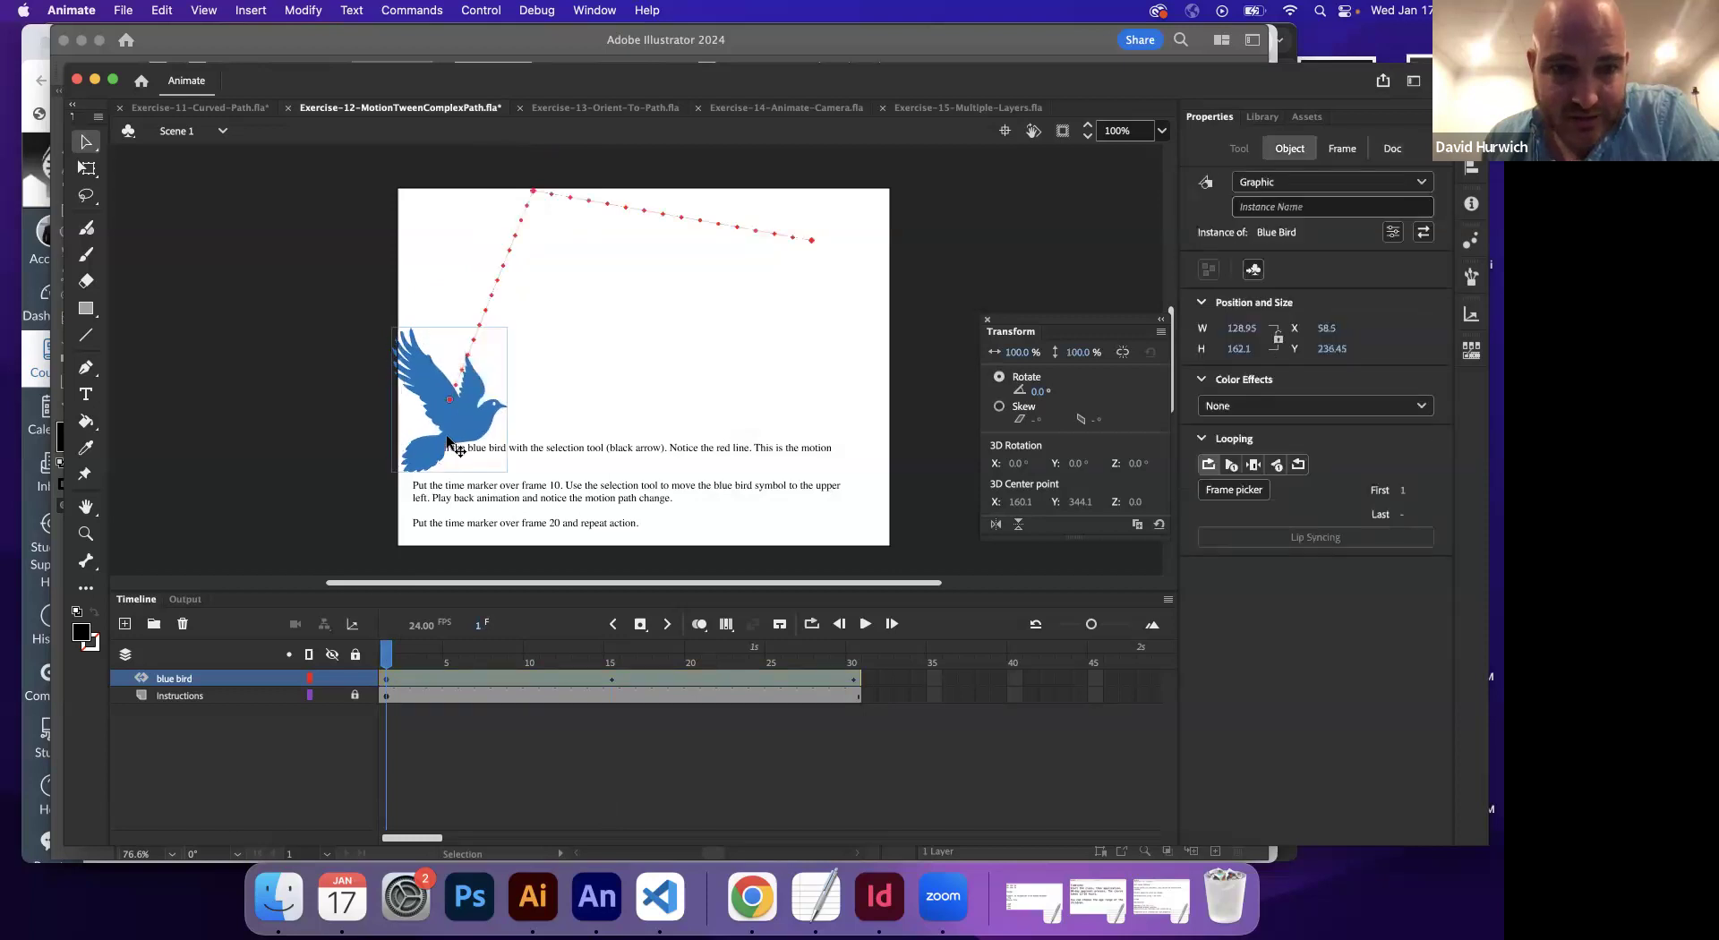
{"action": "left_click", "coordinate": [534, 193]}
{"action": "left_click", "coordinate": [612, 660]}
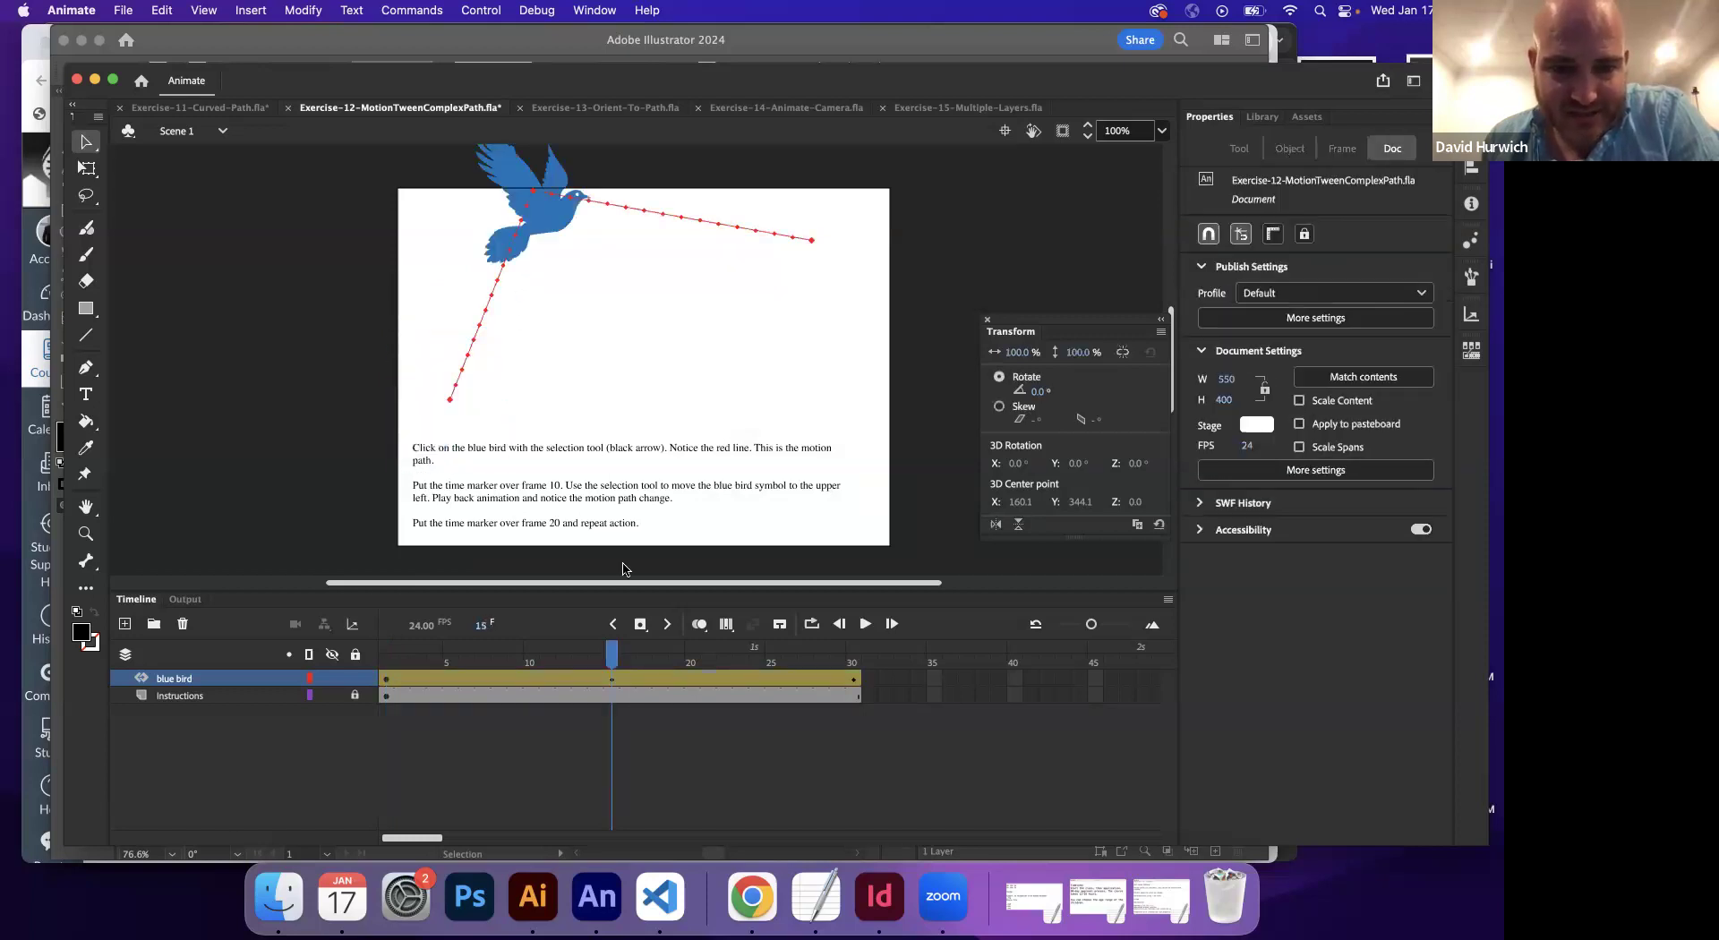
{"action": "left_click_drag", "start_coordinate": [556, 216], "coordinate": [653, 248]}
- At frame 30, move the end of the bird's motion path down to the stage's lower right edge
{"action": "left_click", "coordinate": [857, 677]}
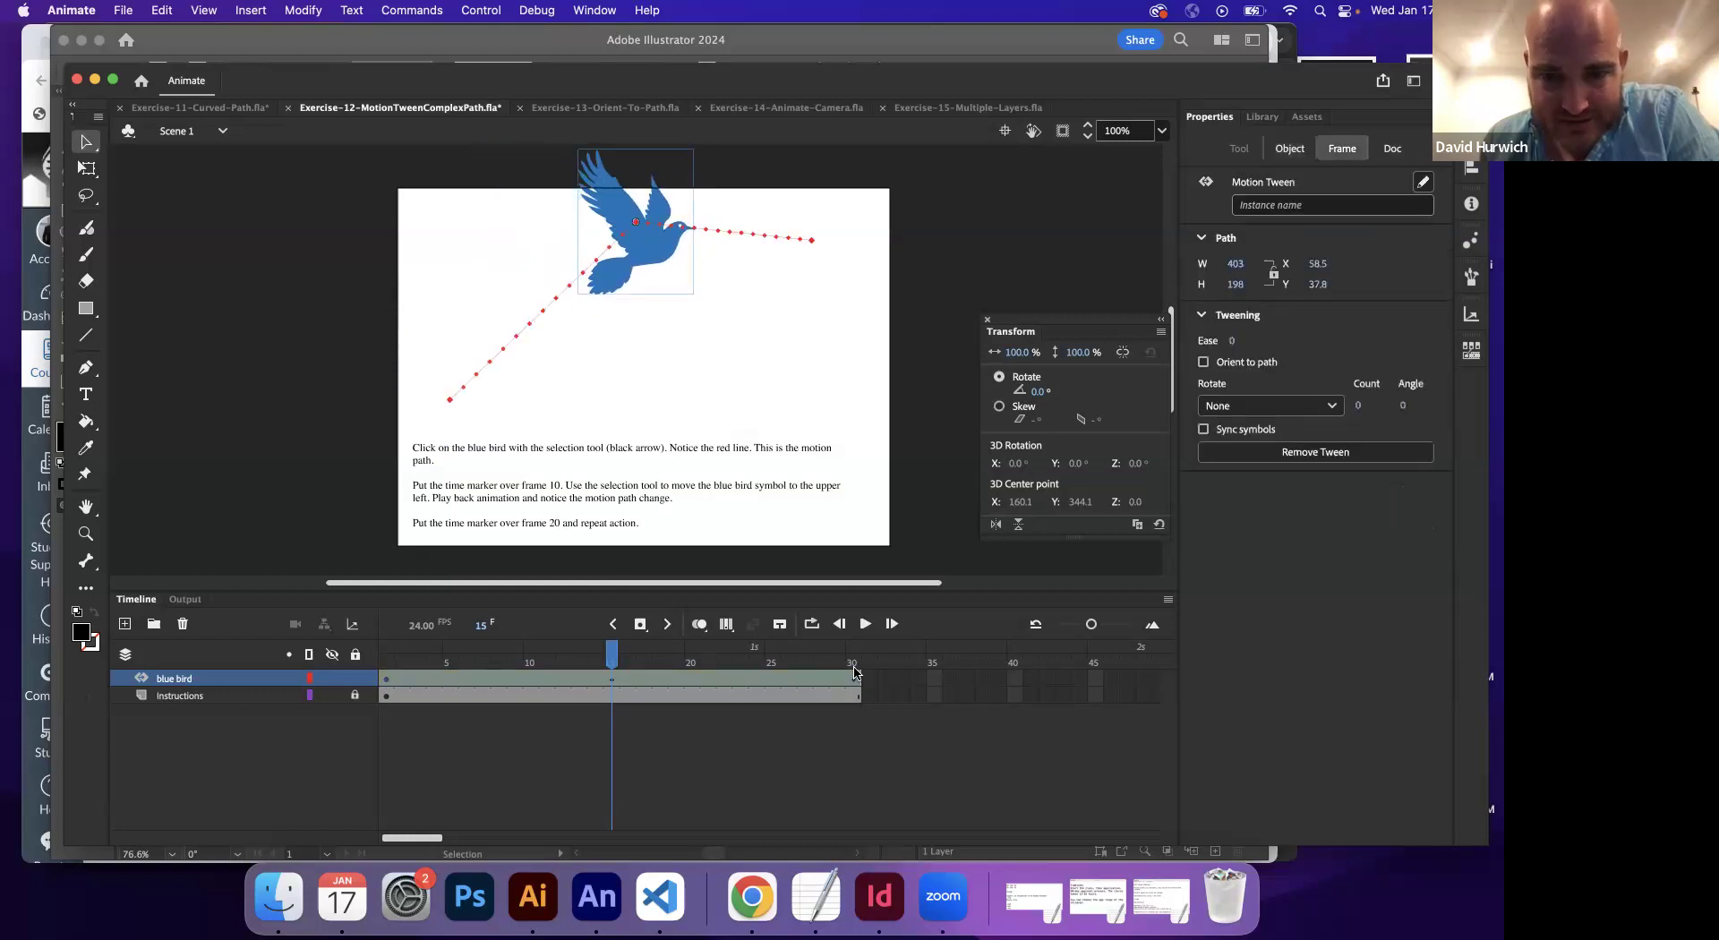
{"action": "left_click", "coordinate": [804, 245]}
{"action": "left_click_drag", "start_coordinate": [810, 245], "coordinate": [870, 436]}
- Check the bird's position at frames 1 and 15, and play the animation from the first frame
{"action": "left_click", "coordinate": [388, 680]}
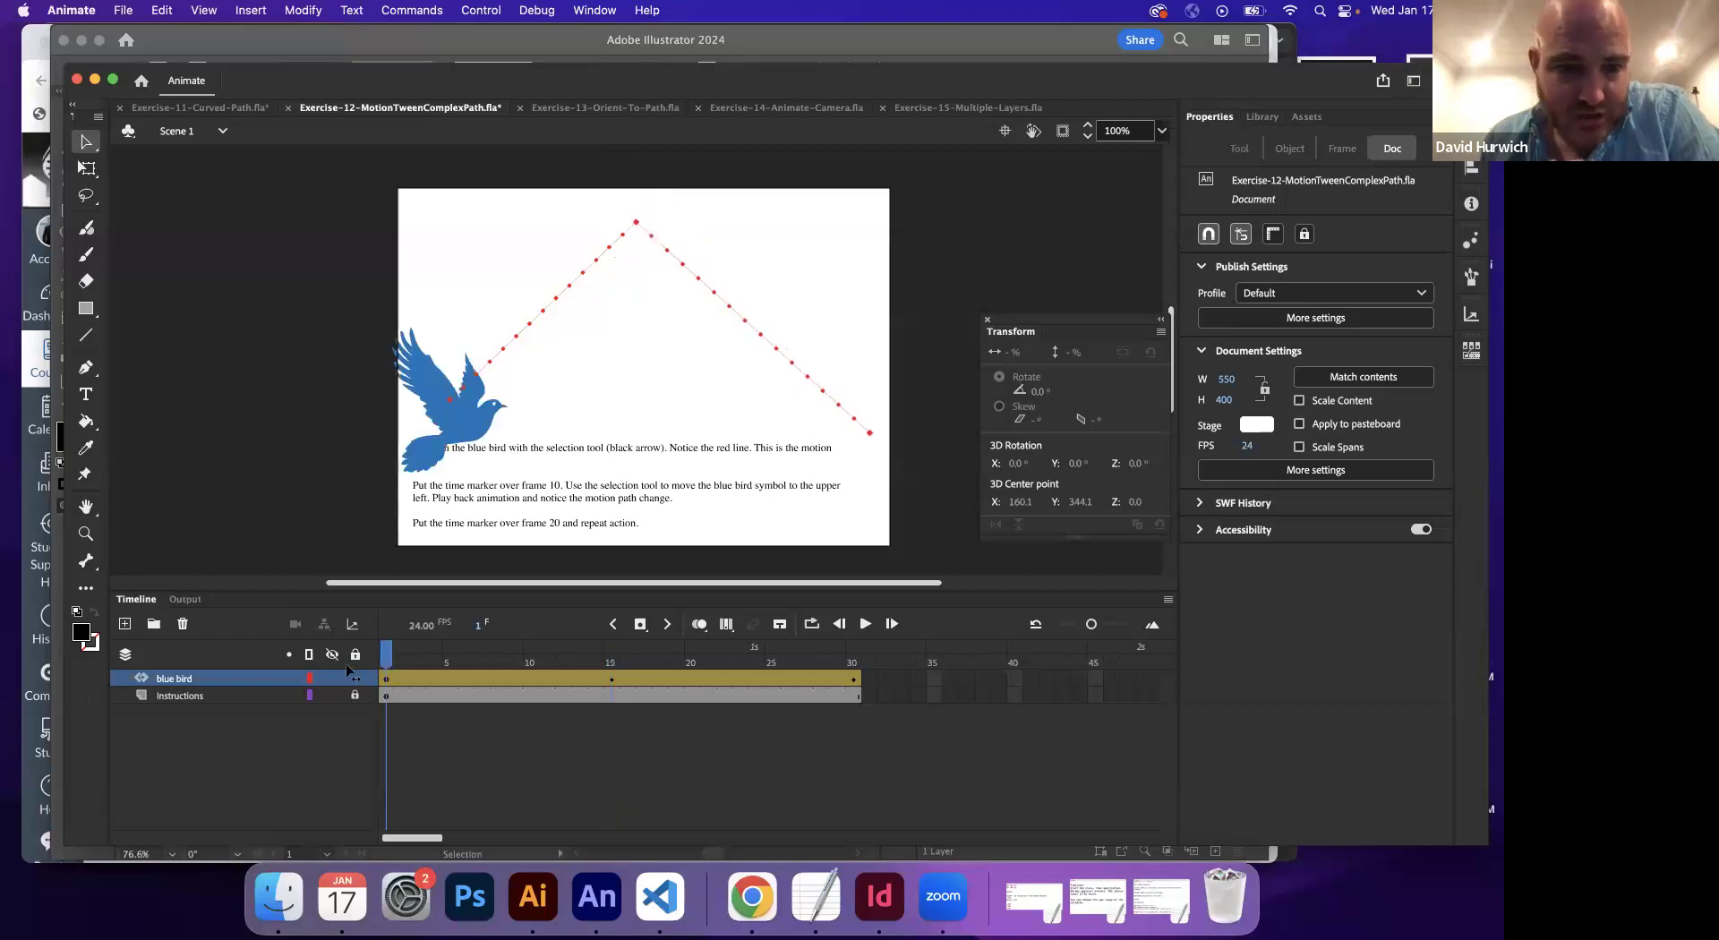
{"action": "left_click", "coordinate": [611, 659]}
{"action": "left_click_drag", "start_coordinate": [611, 662], "coordinate": [853, 661]}
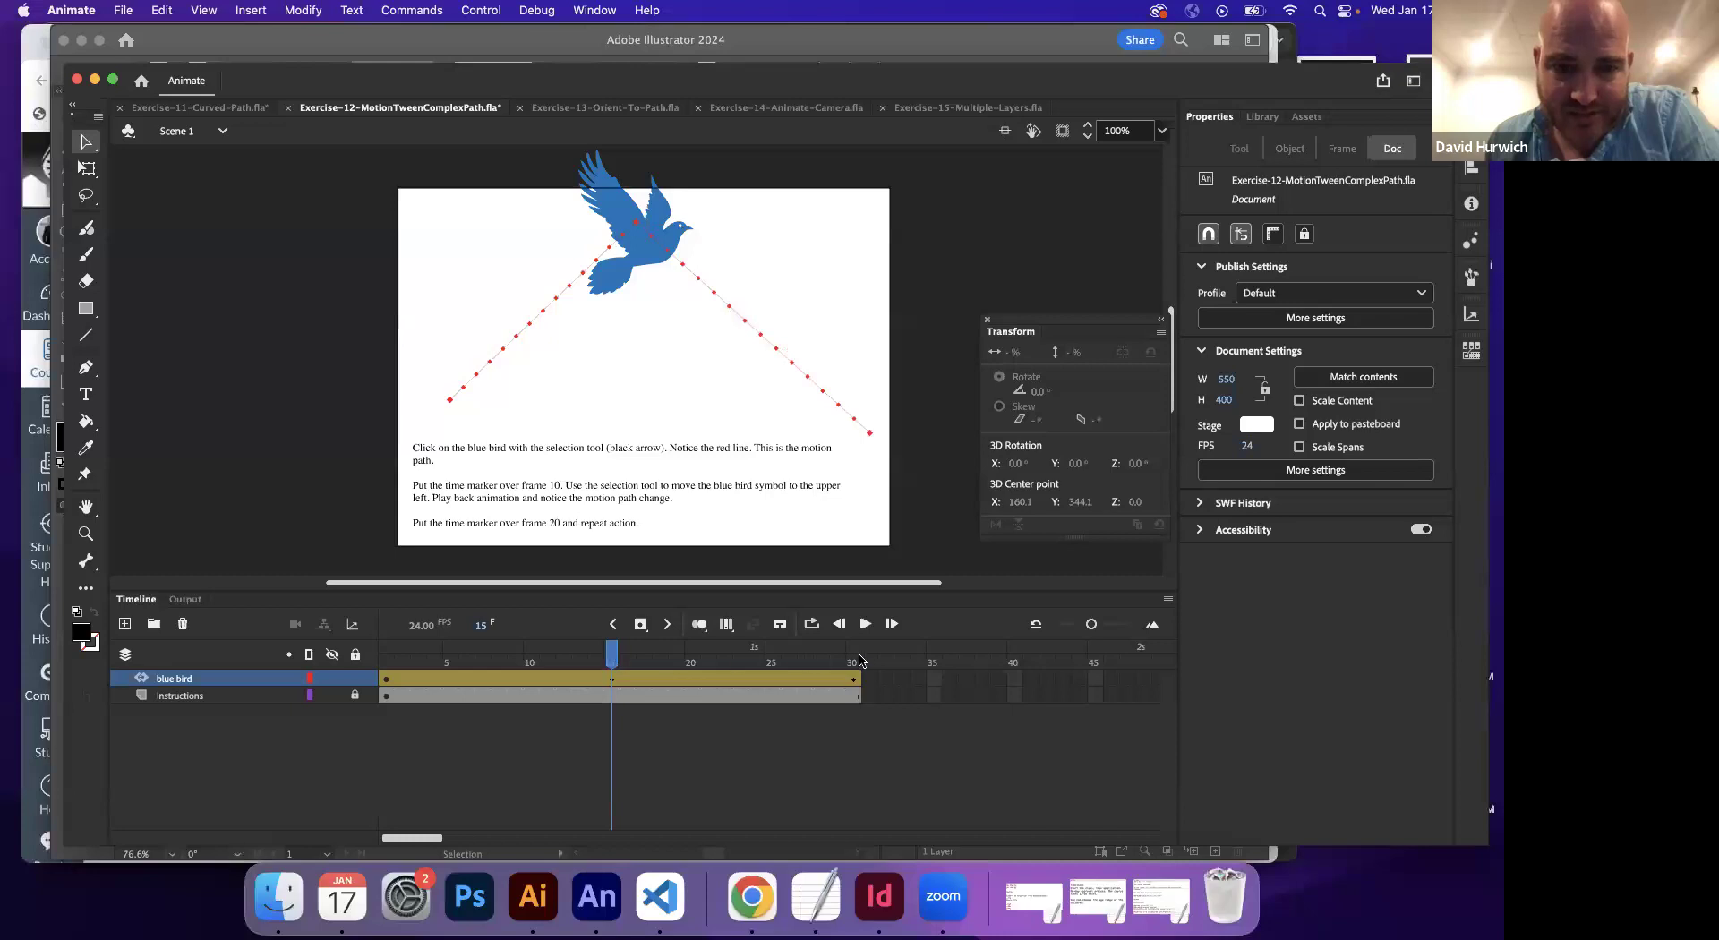
{"action": "left_click", "coordinate": [387, 667]}
{"action": "key", "text": "Return"}
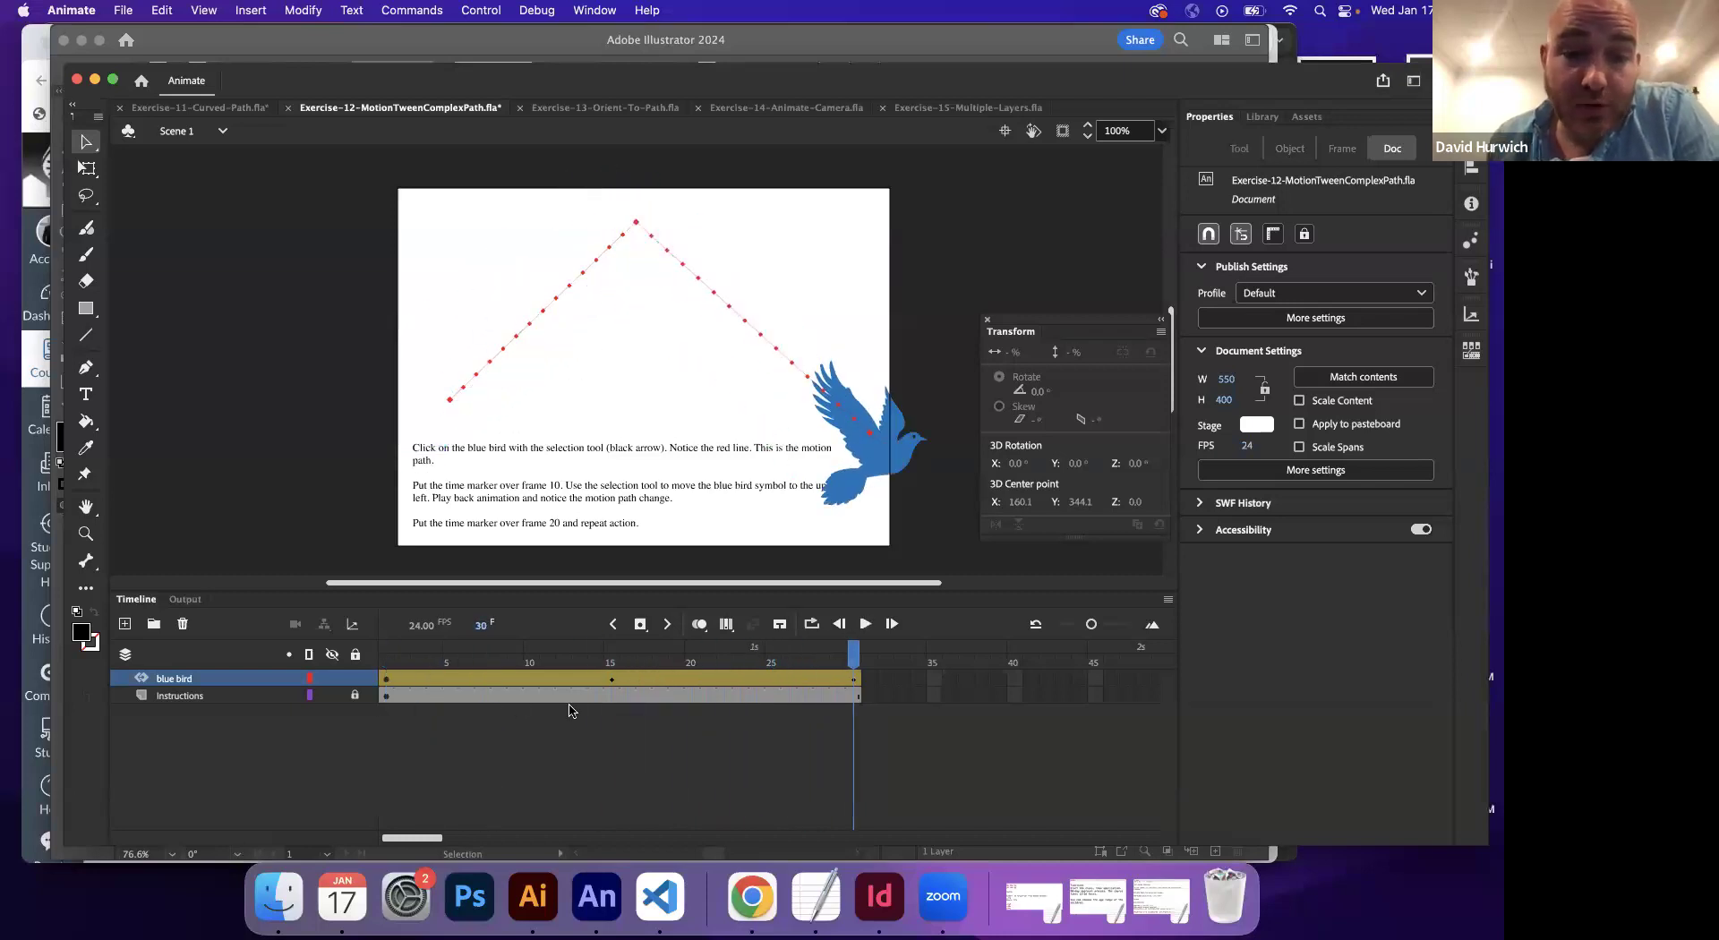
- Try the bird's middle keyframe at frames 9 and 20, return it to 15, and shift it to frame 8
{"action": "left_click", "coordinate": [612, 679]}
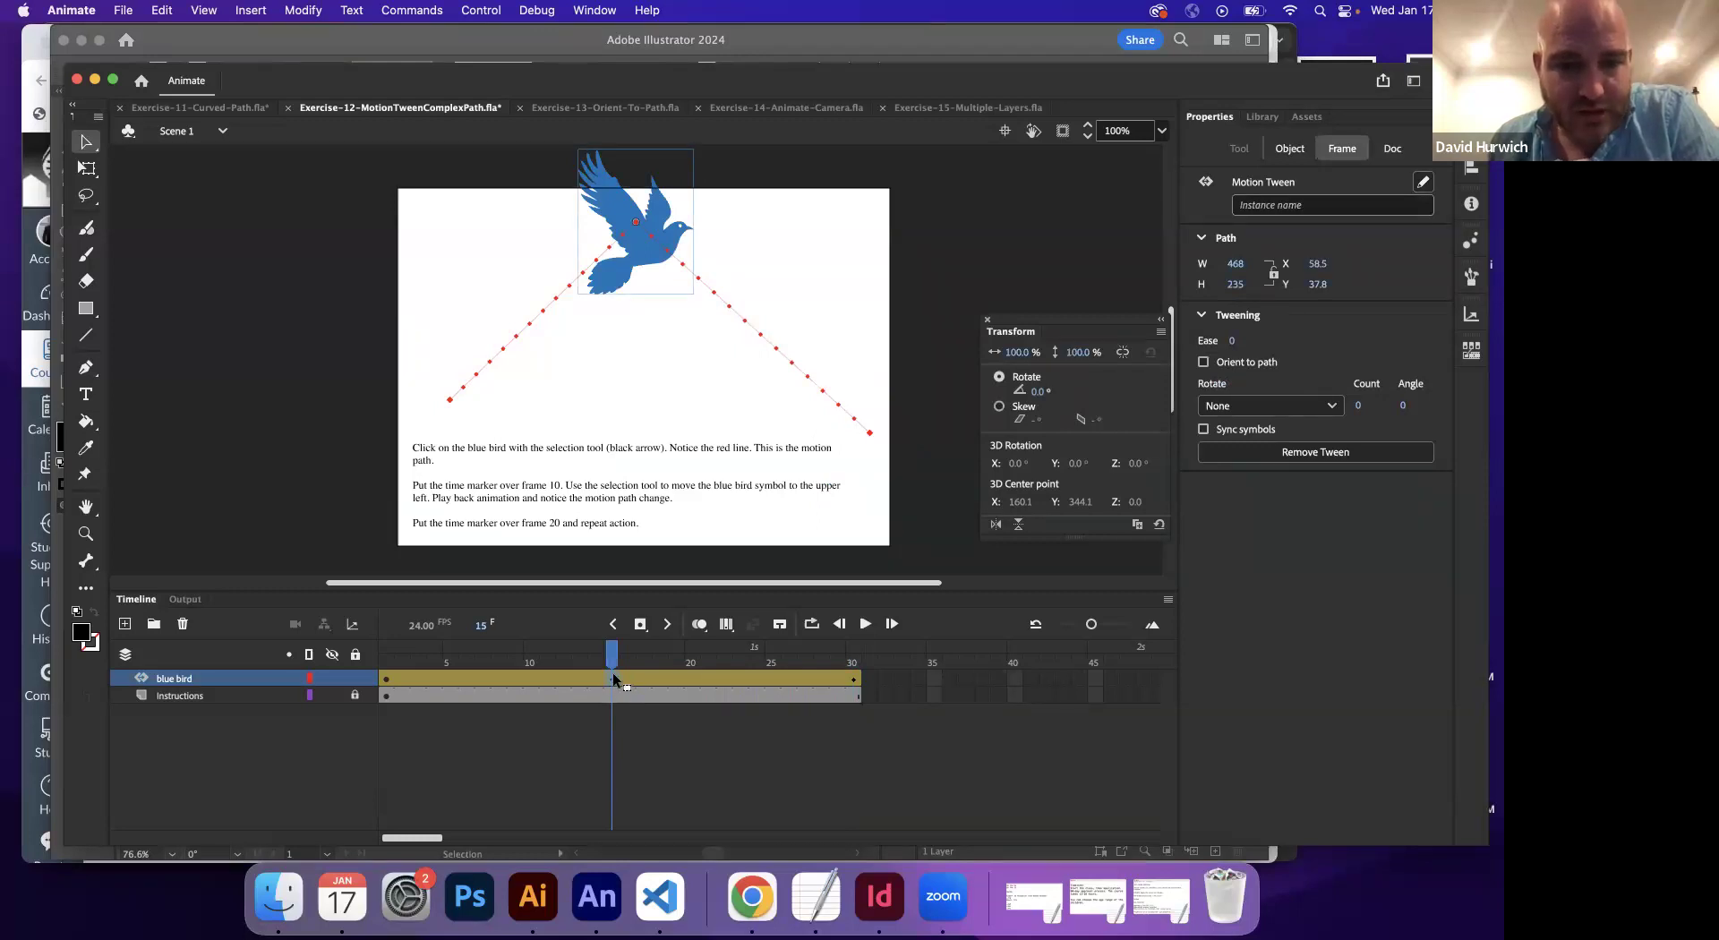
{"action": "left_click", "coordinate": [514, 679]}
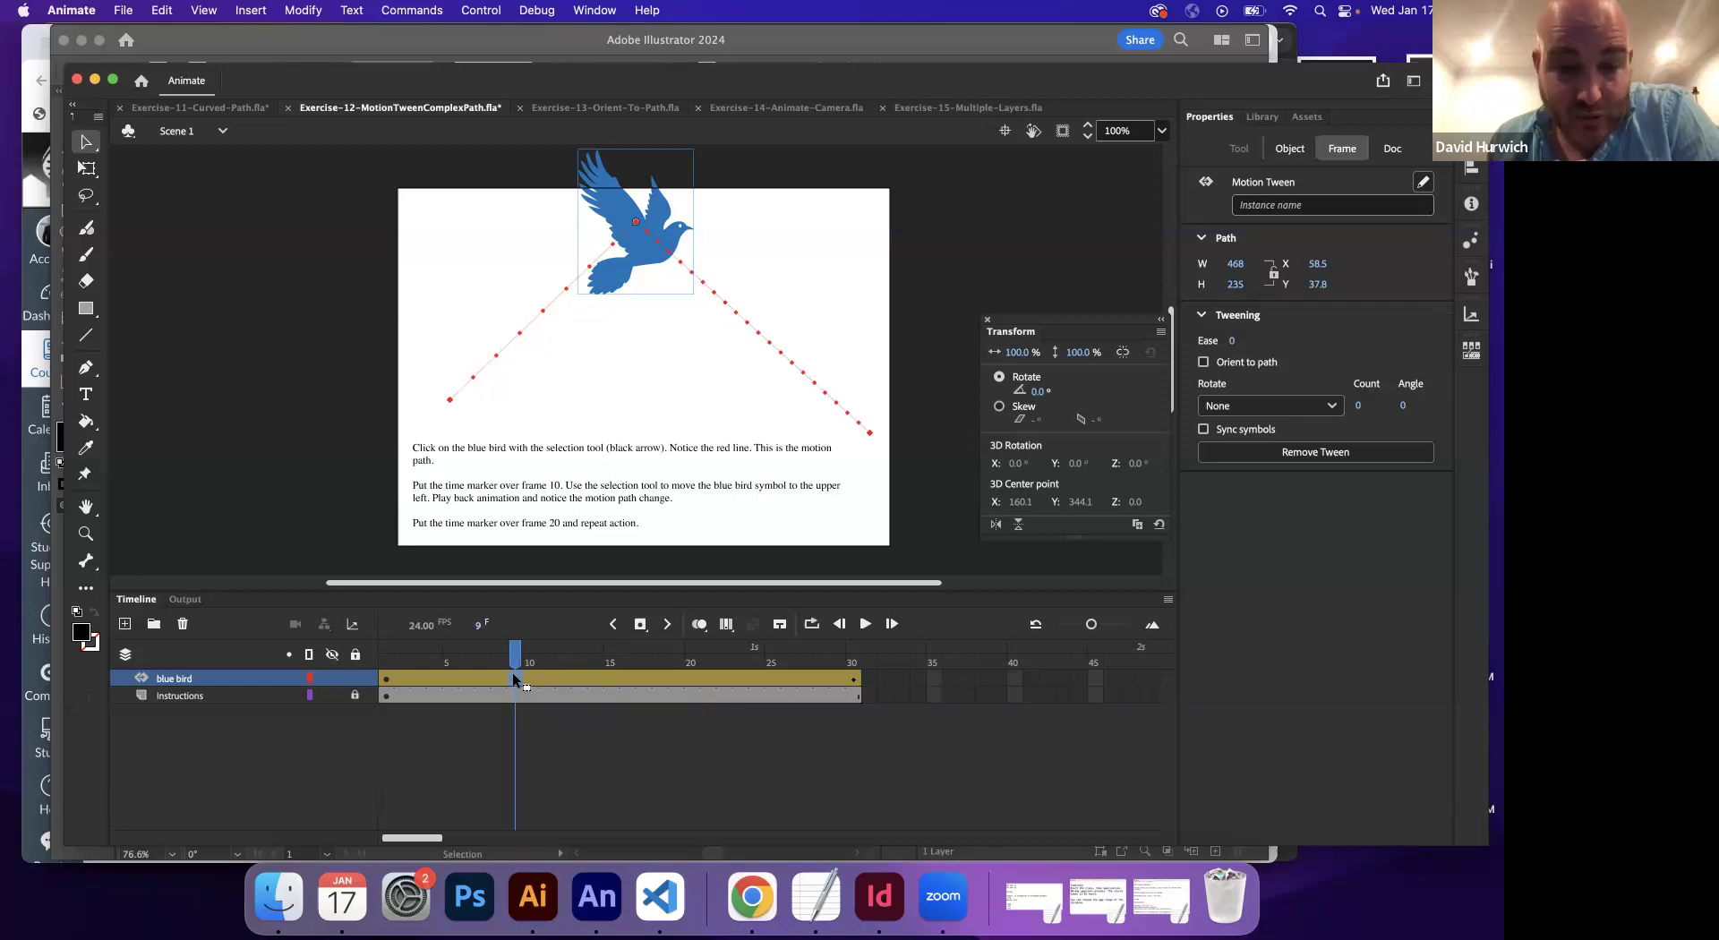
{"action": "left_click", "coordinate": [687, 673]}
{"action": "left_click", "coordinate": [609, 677]}
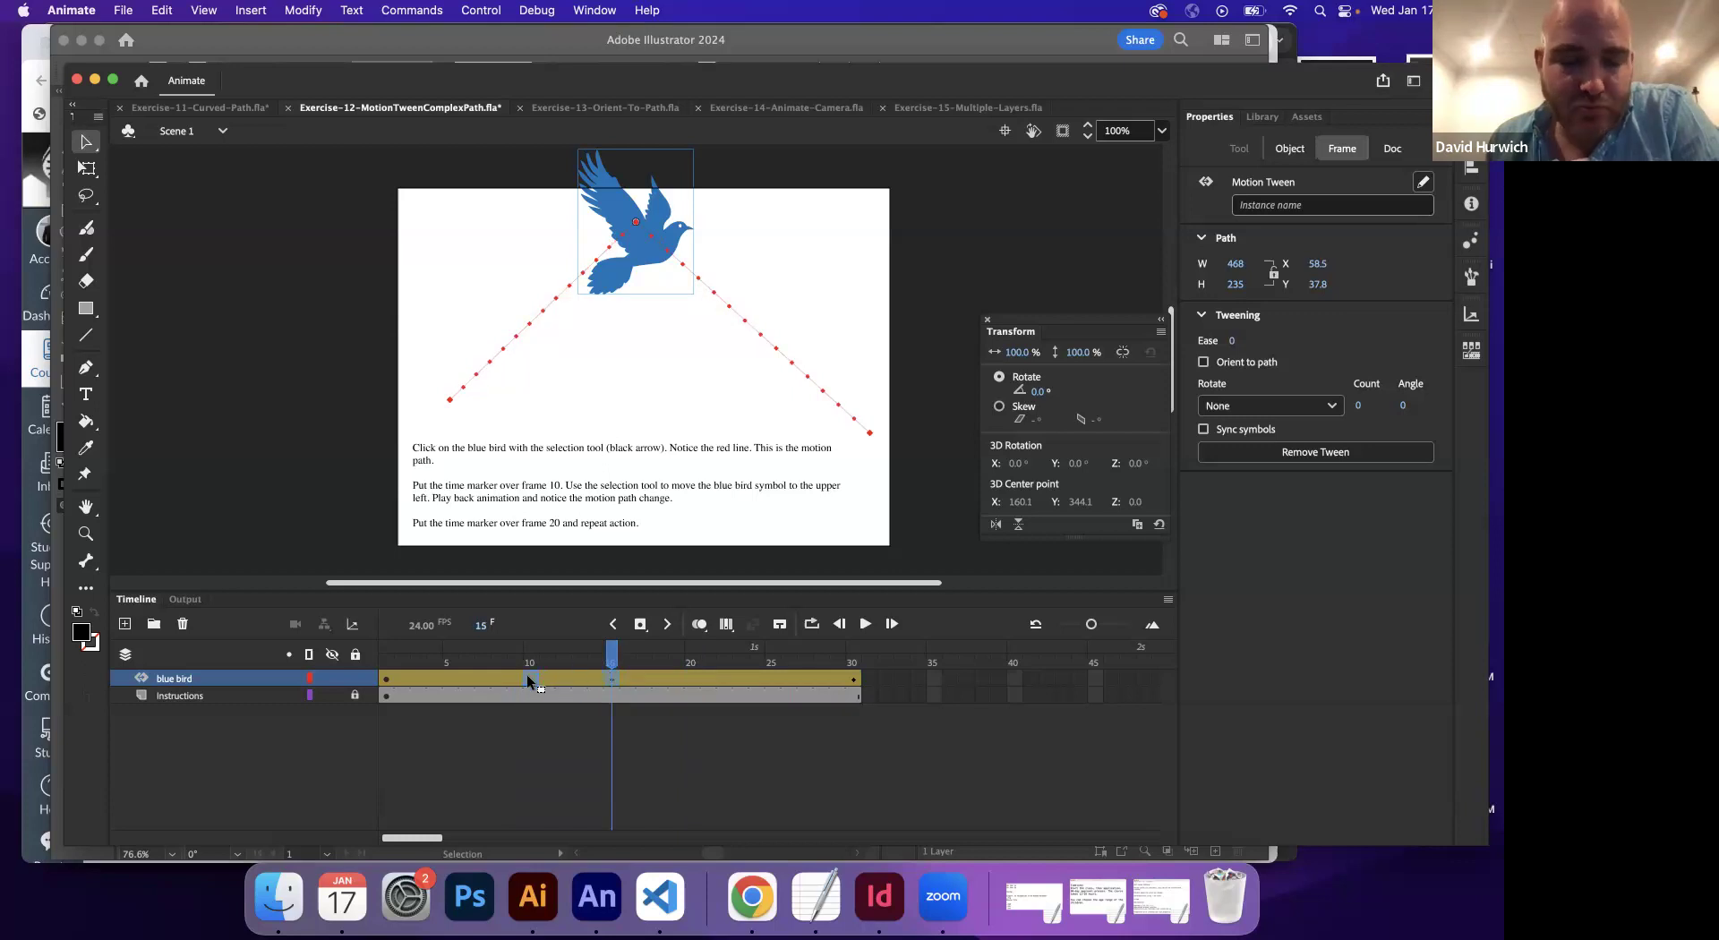
{"action": "left_click", "coordinate": [503, 678]}
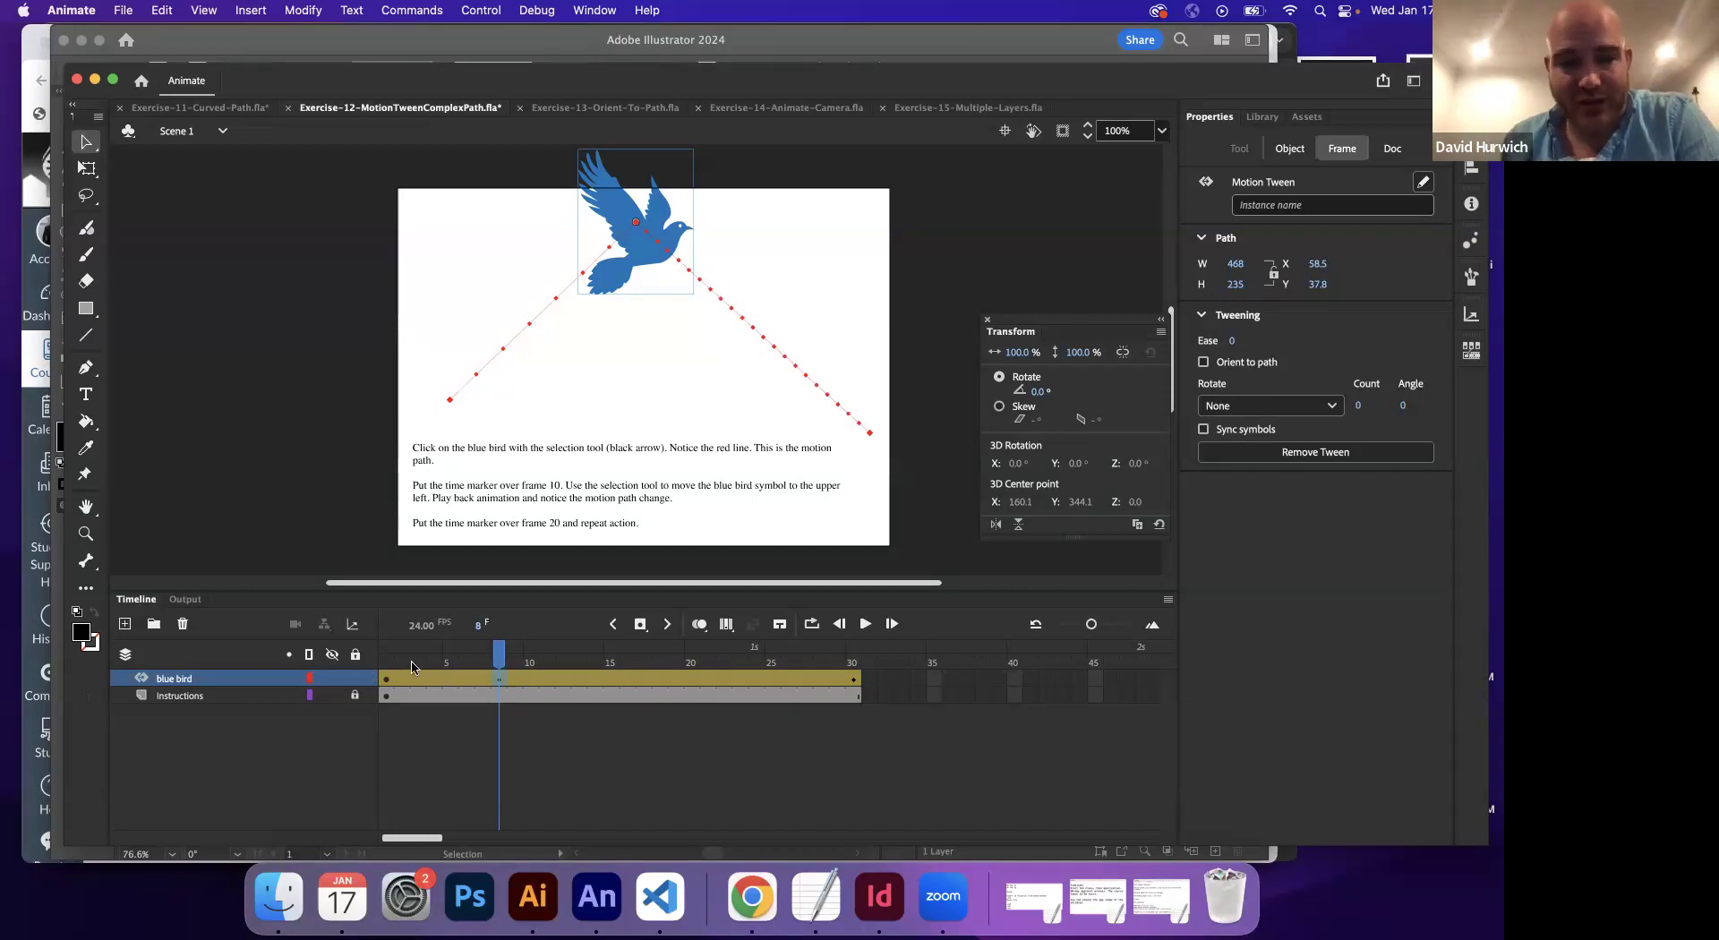
- Play the animation from the first frame to examine the bird's speed along both path segments
{"action": "left_click", "coordinate": [386, 666]}
{"action": "left_click", "coordinate": [356, 664]}
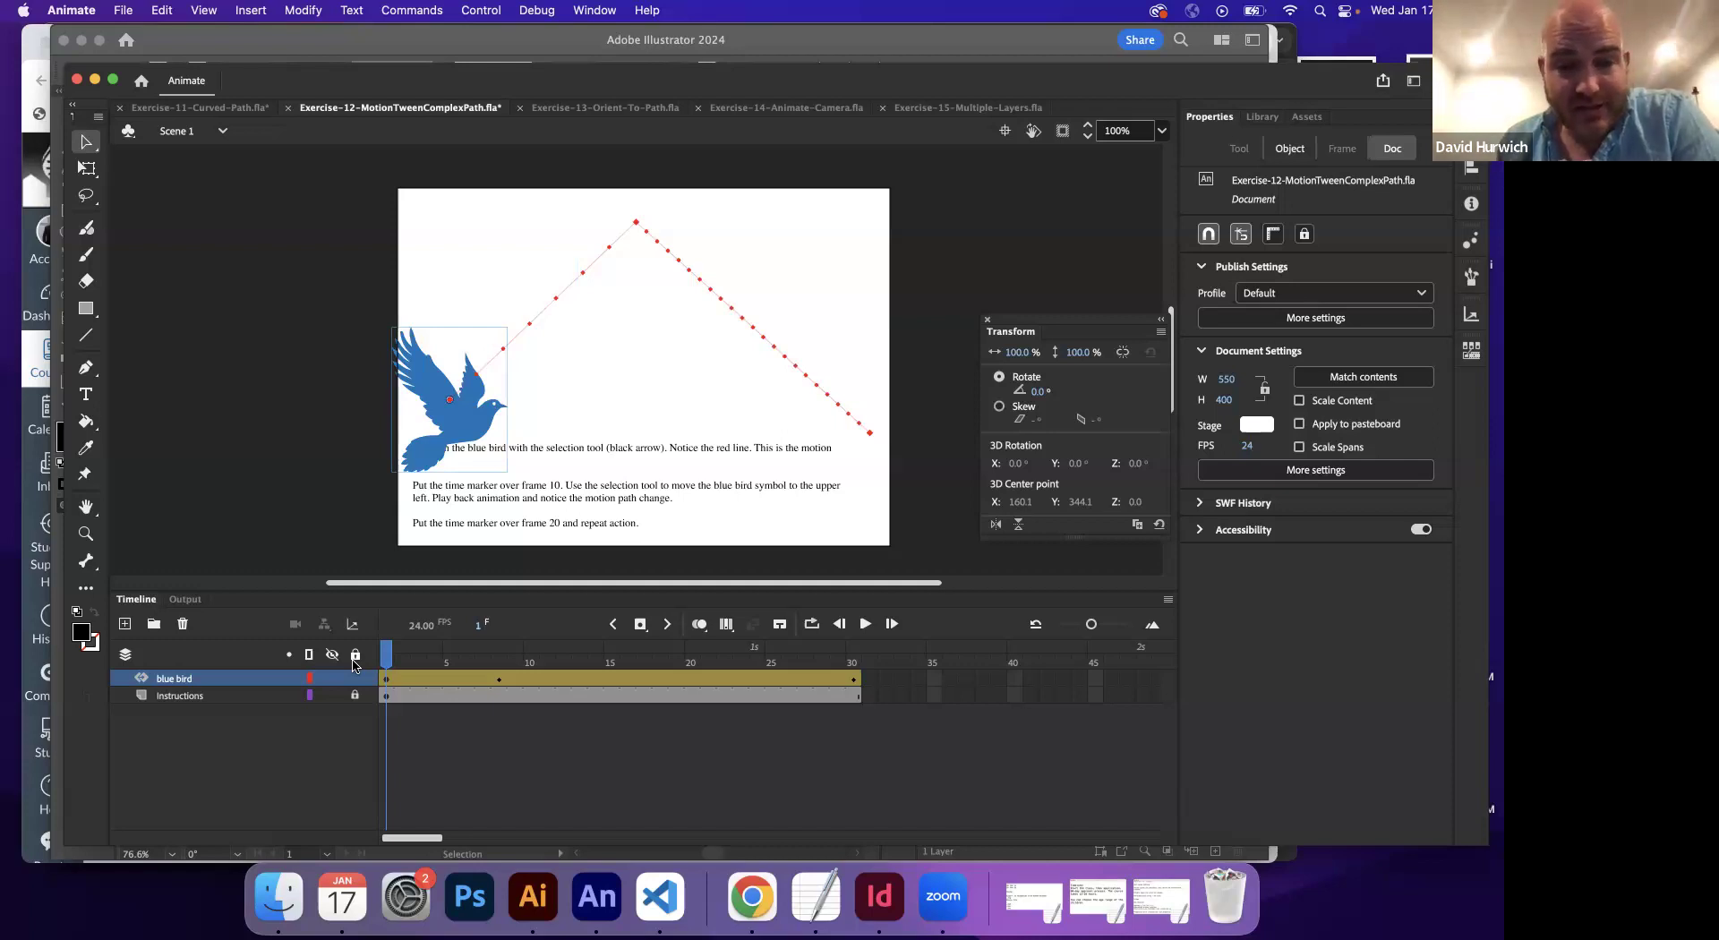
{"action": "key", "text": "Return"}
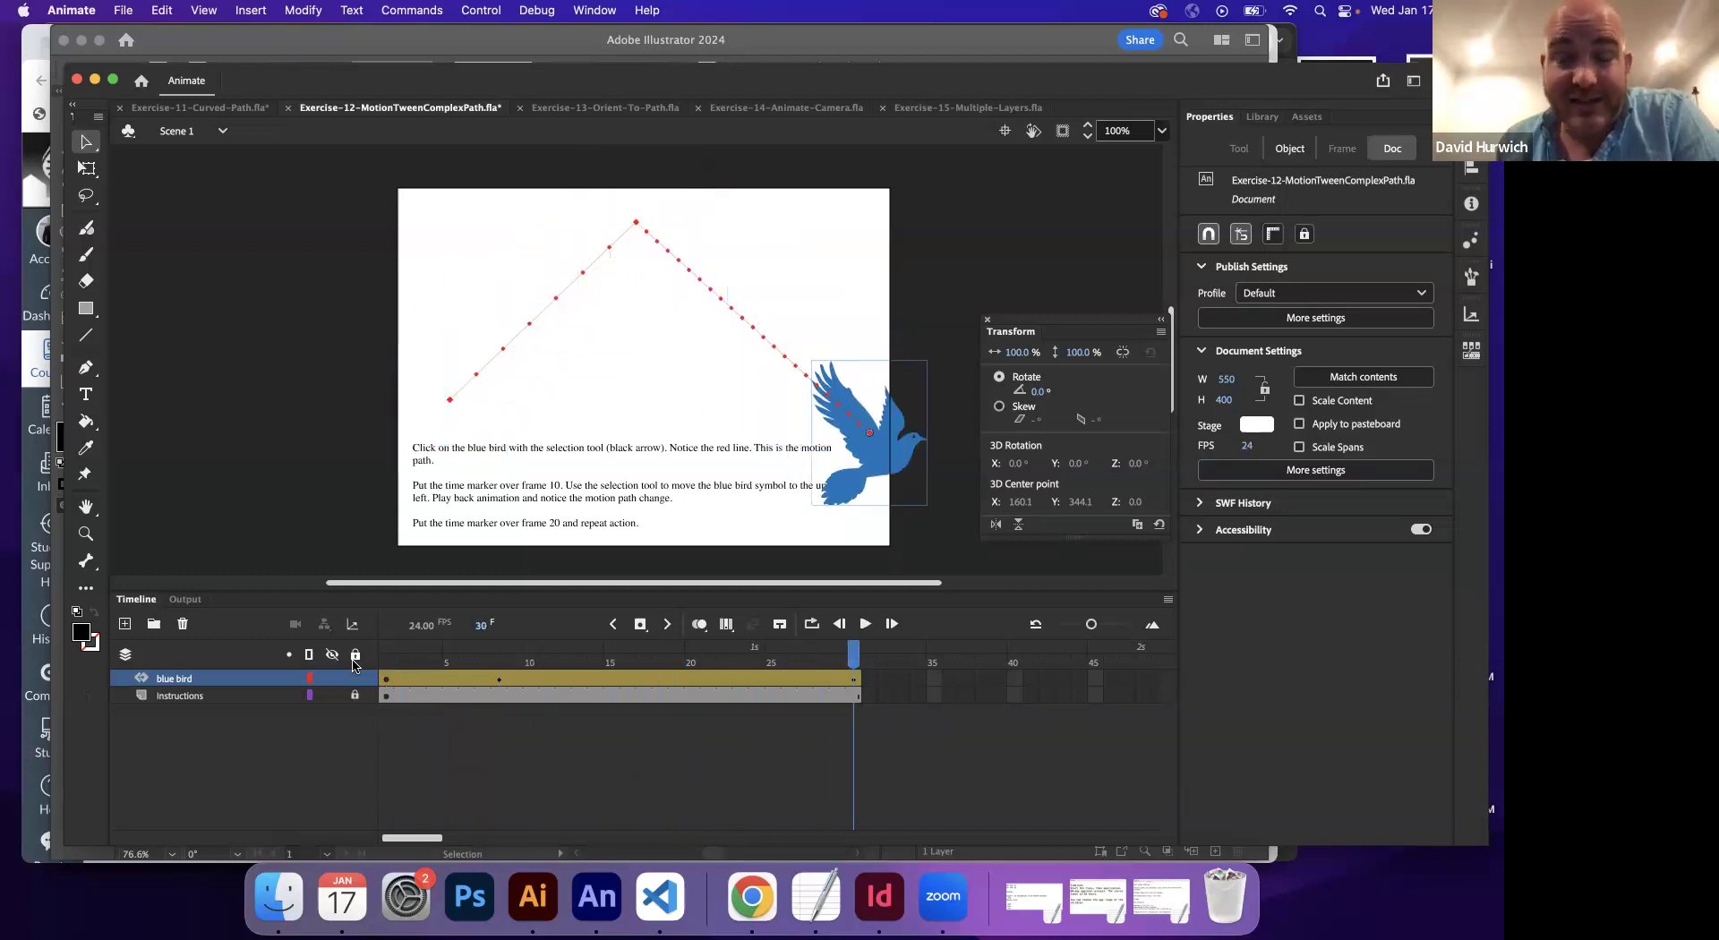
{"action": "key", "text": "Return"}
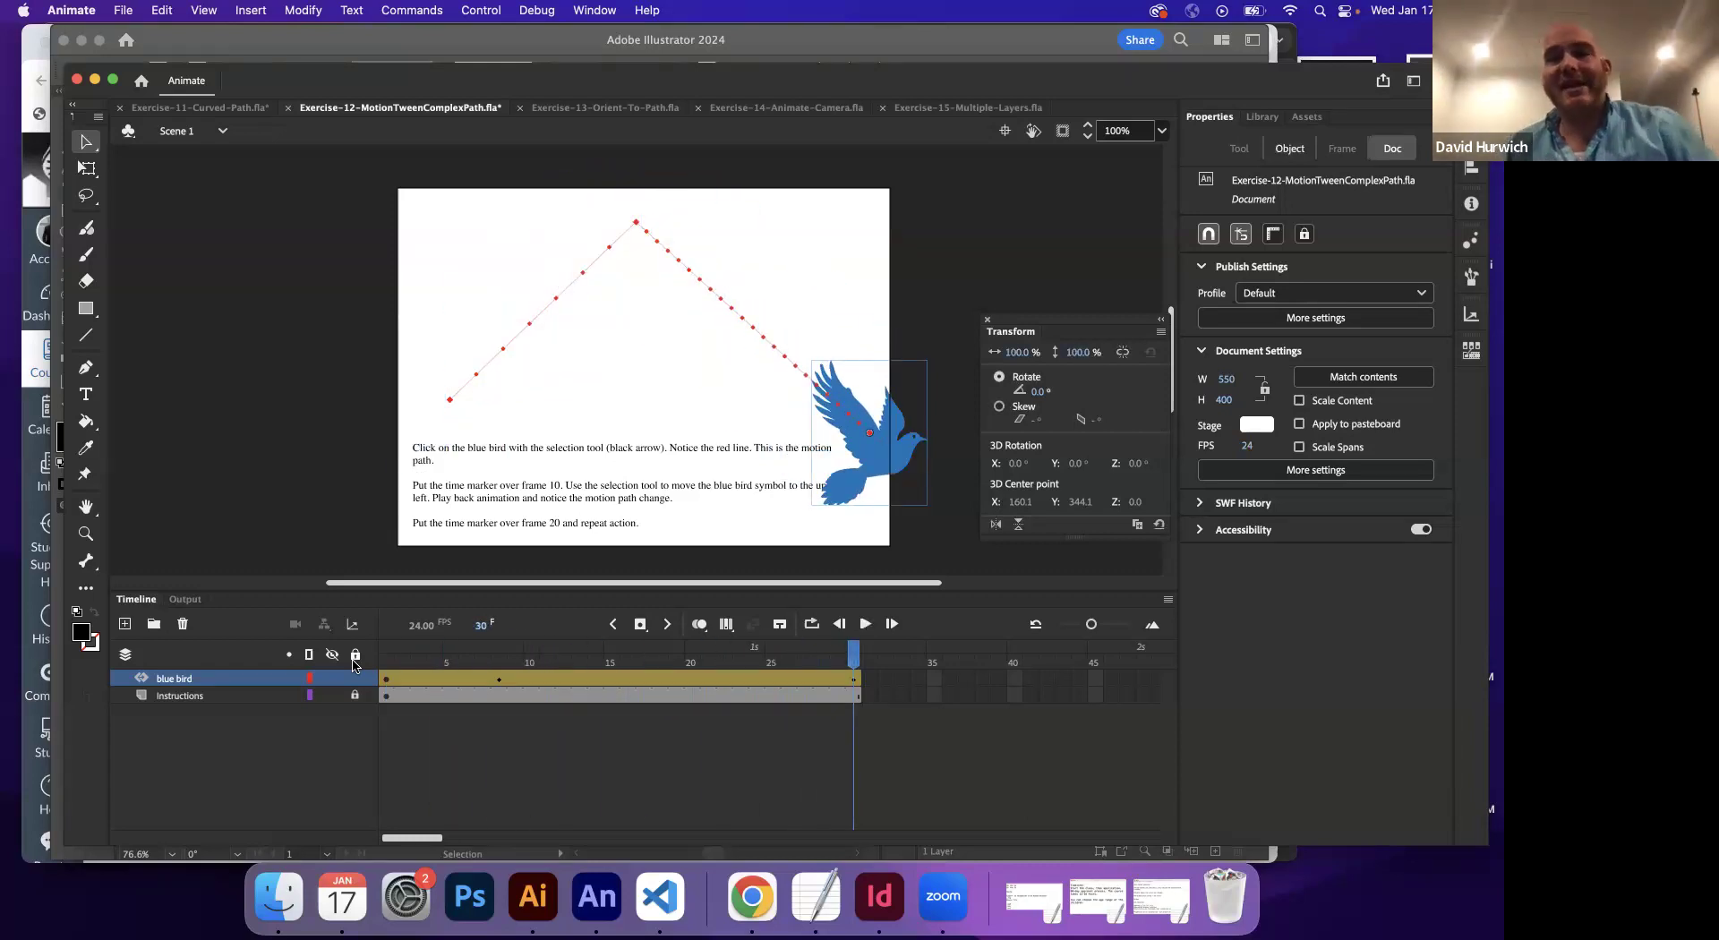
- Switch to the TextEdit notes and add the line "Speed = distance / time" below the Bezier handle note
{"action": "left_click", "coordinate": [815, 895]}
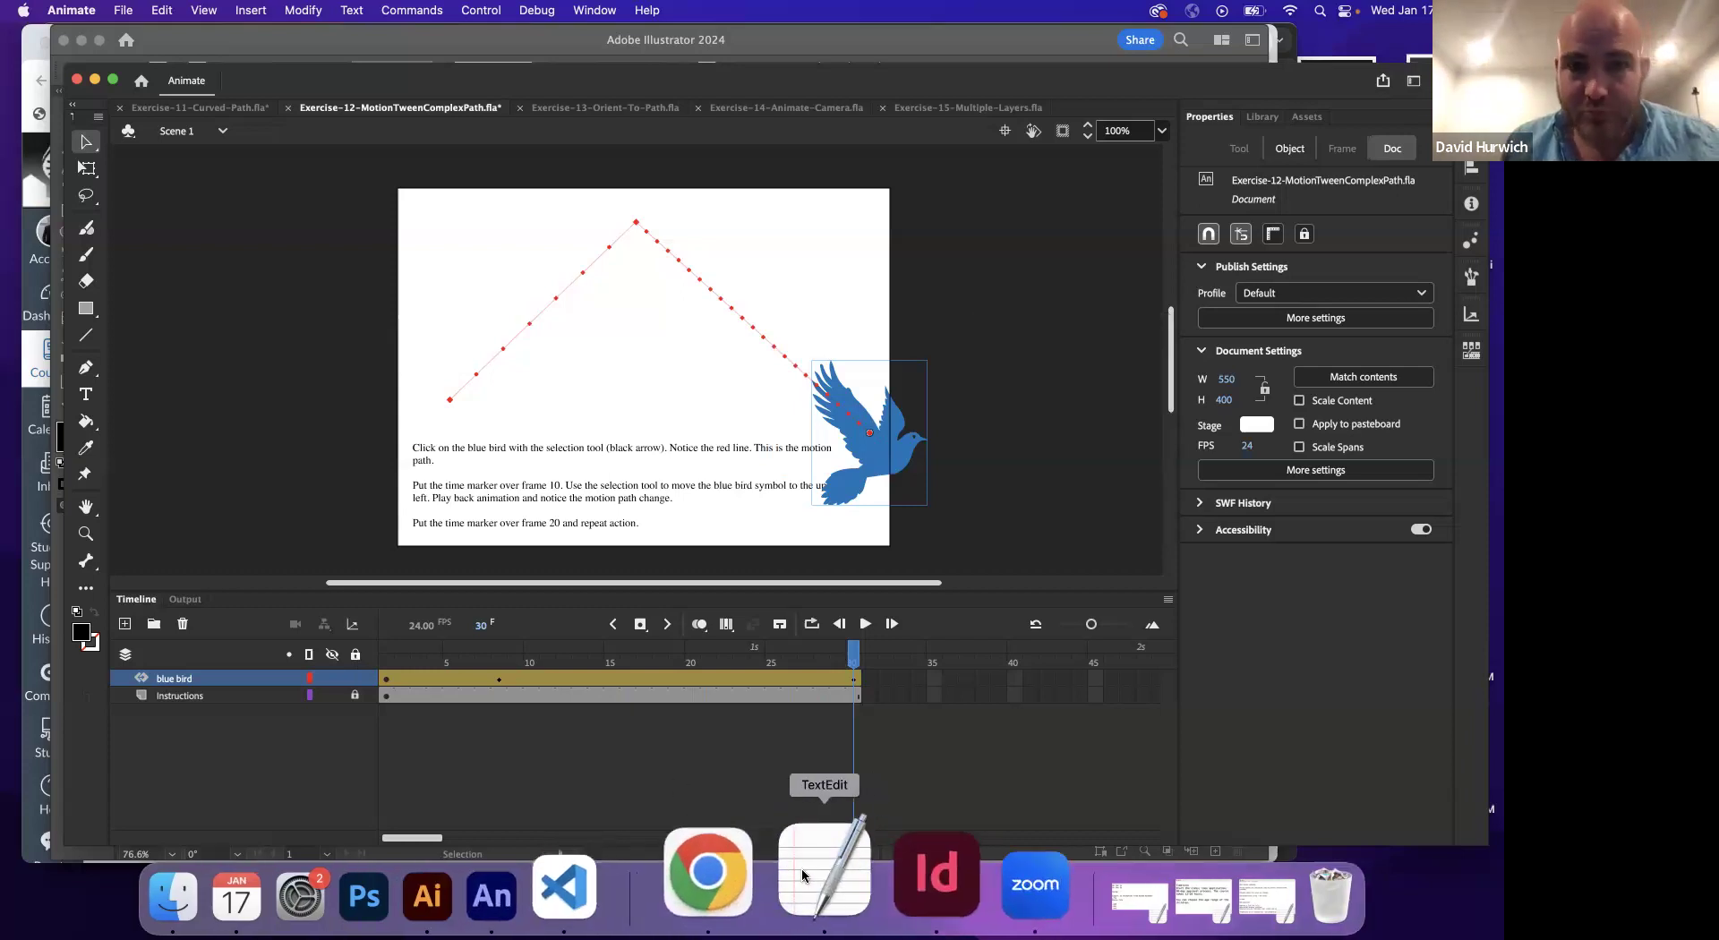
{"action": "key", "text": "Return"}
{"action": "key", "text": "Return"}
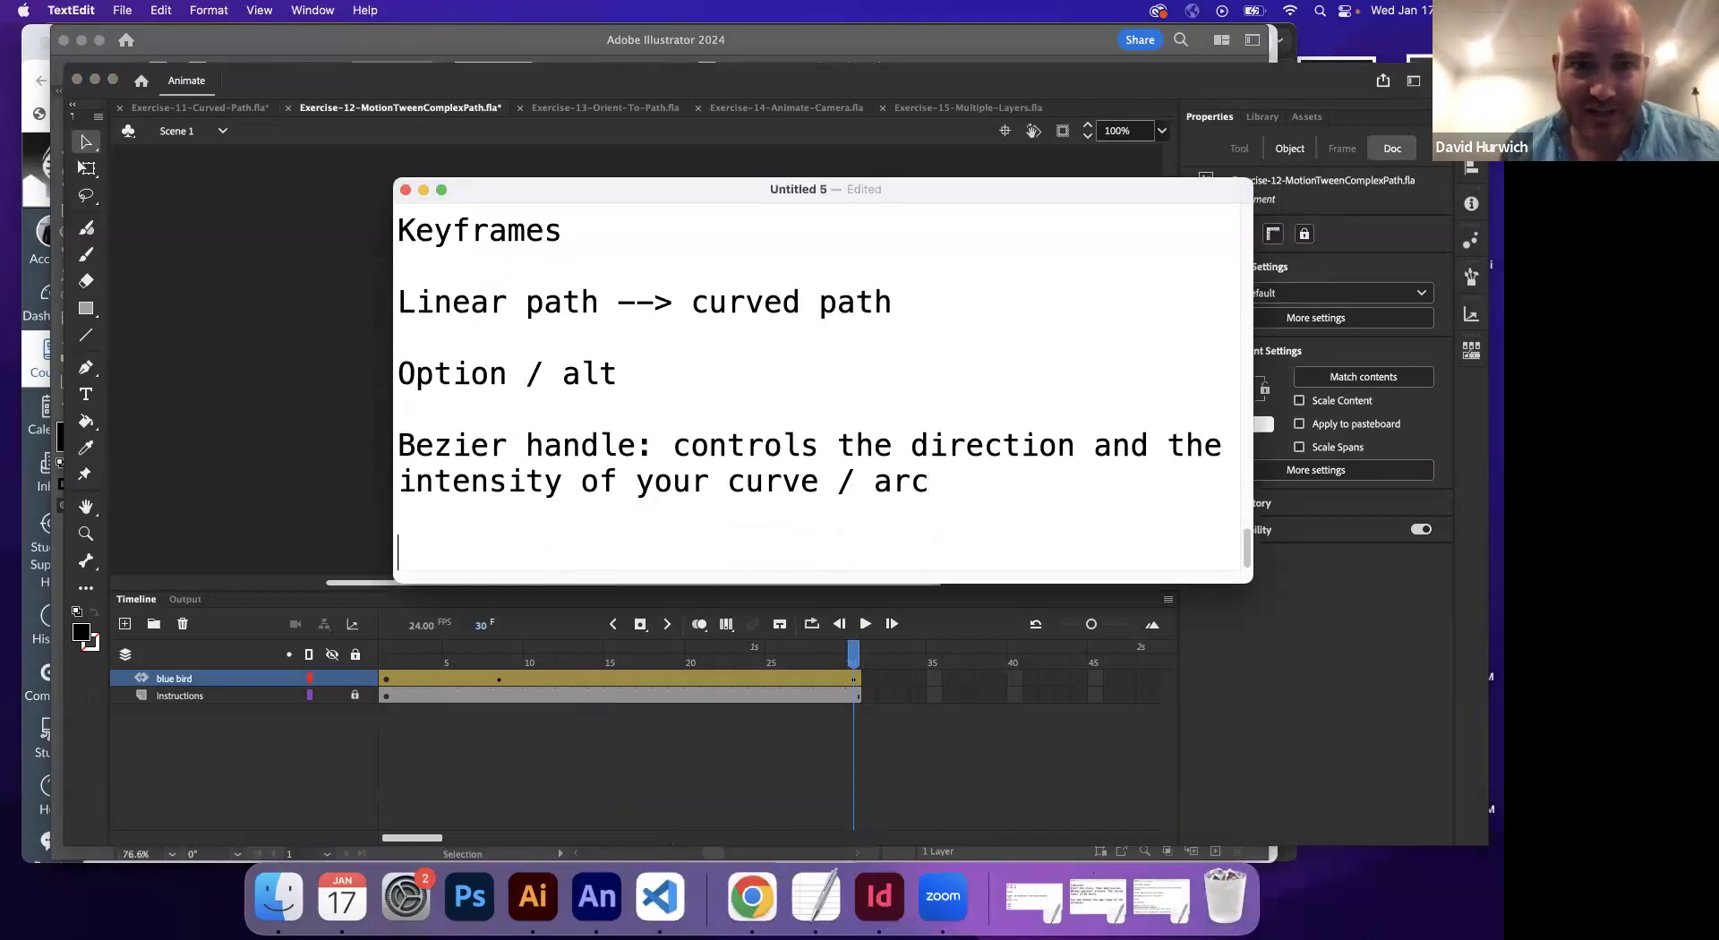
{"action": "type", "text": "soee"}
{"action": "key", "text": "BackSpace"}
{"action": "key", "text": "BackSpace"}
{"action": "key", "text": "BackSpace"}
{"action": "type", "text": "peed -="}
{"action": "key", "text": "BackSpace"}
{"action": "key", "text": "BackSpace"}
{"action": "type", "text": "= dis"}
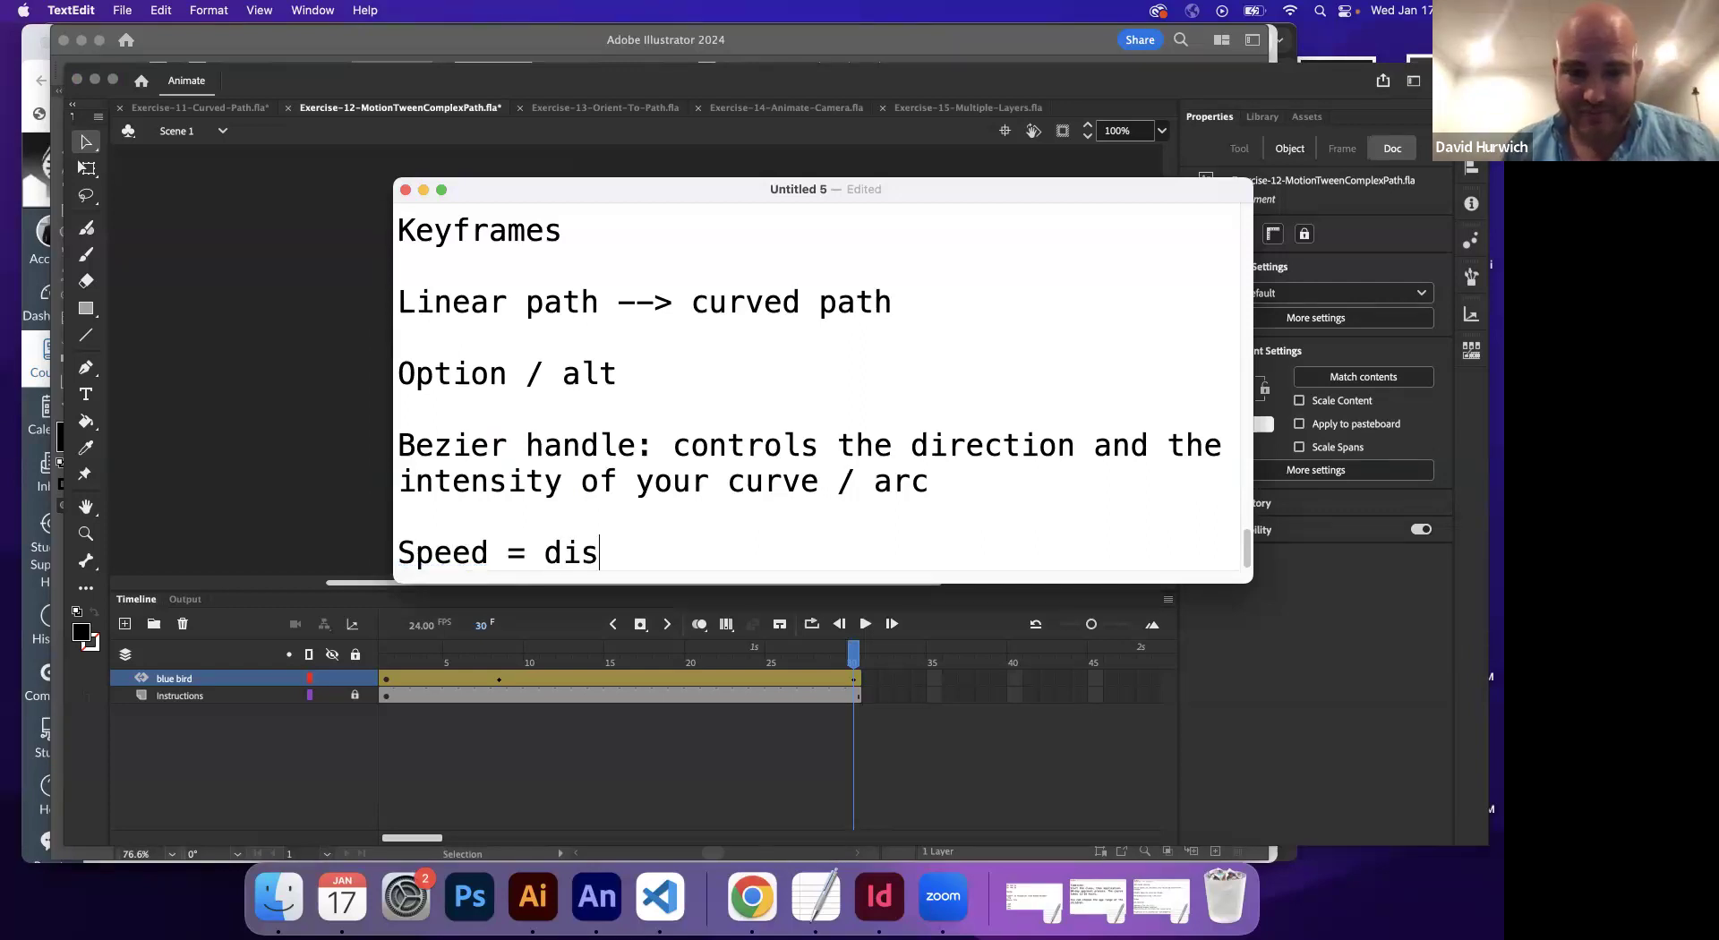
{"action": "type", "text": "tance / time"}
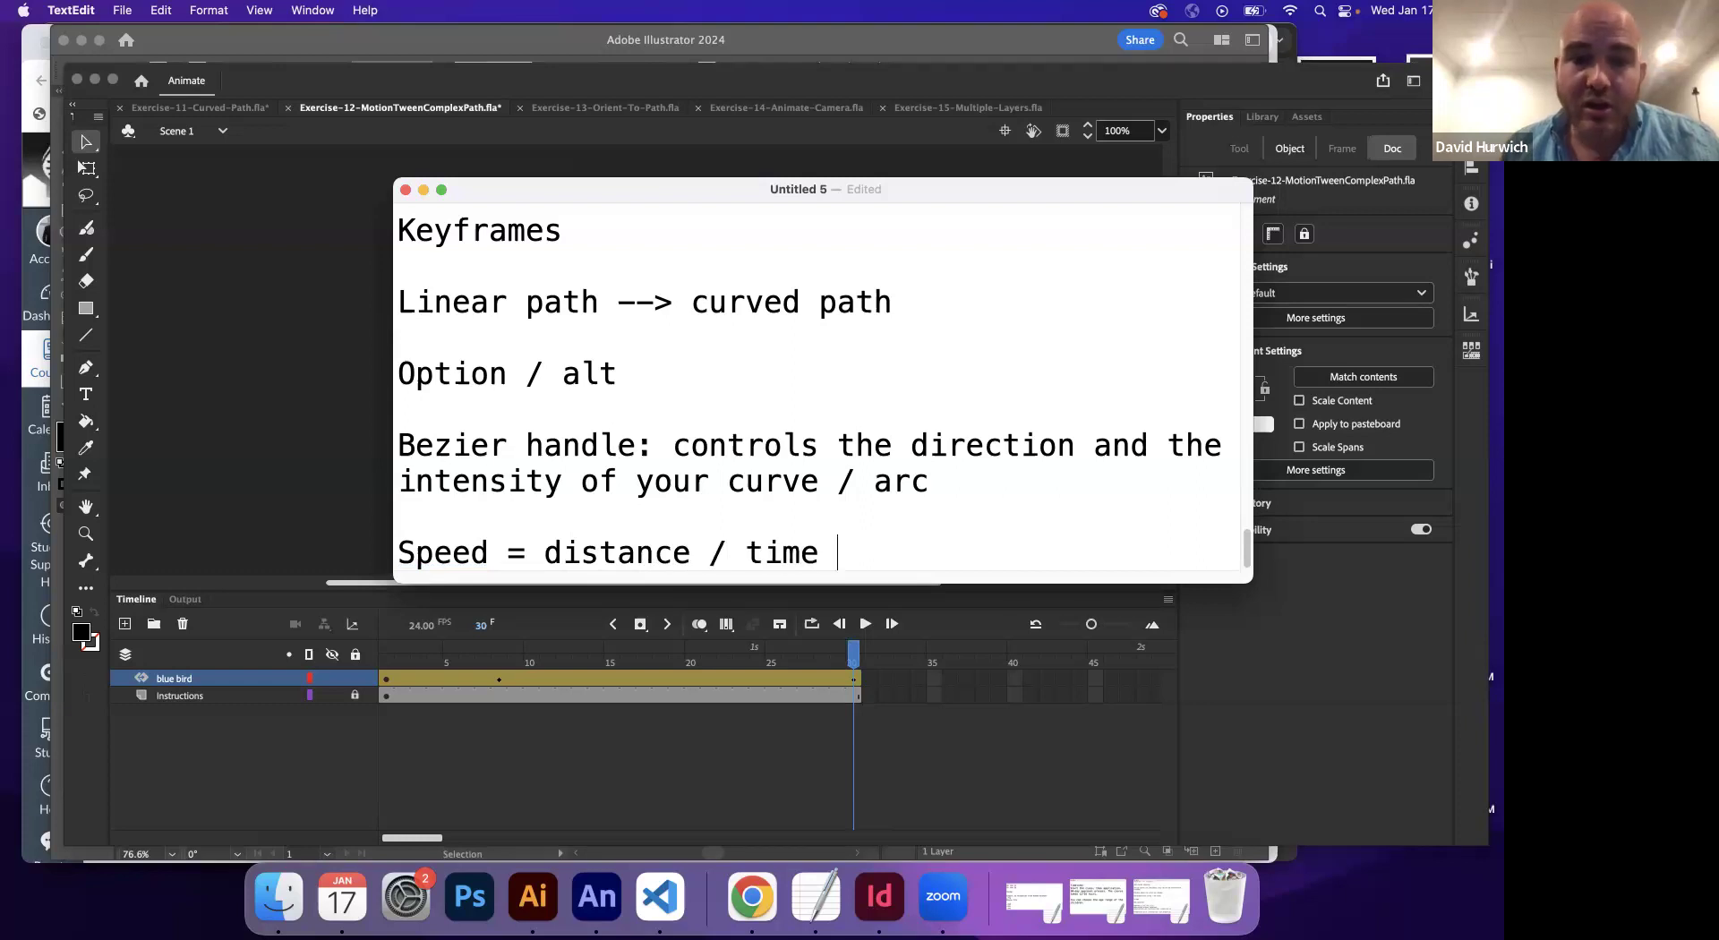
- Return to Animate, check the bird's keyframes at frames 1 and 8, and play the animation
{"action": "left_click", "coordinate": [391, 421]}
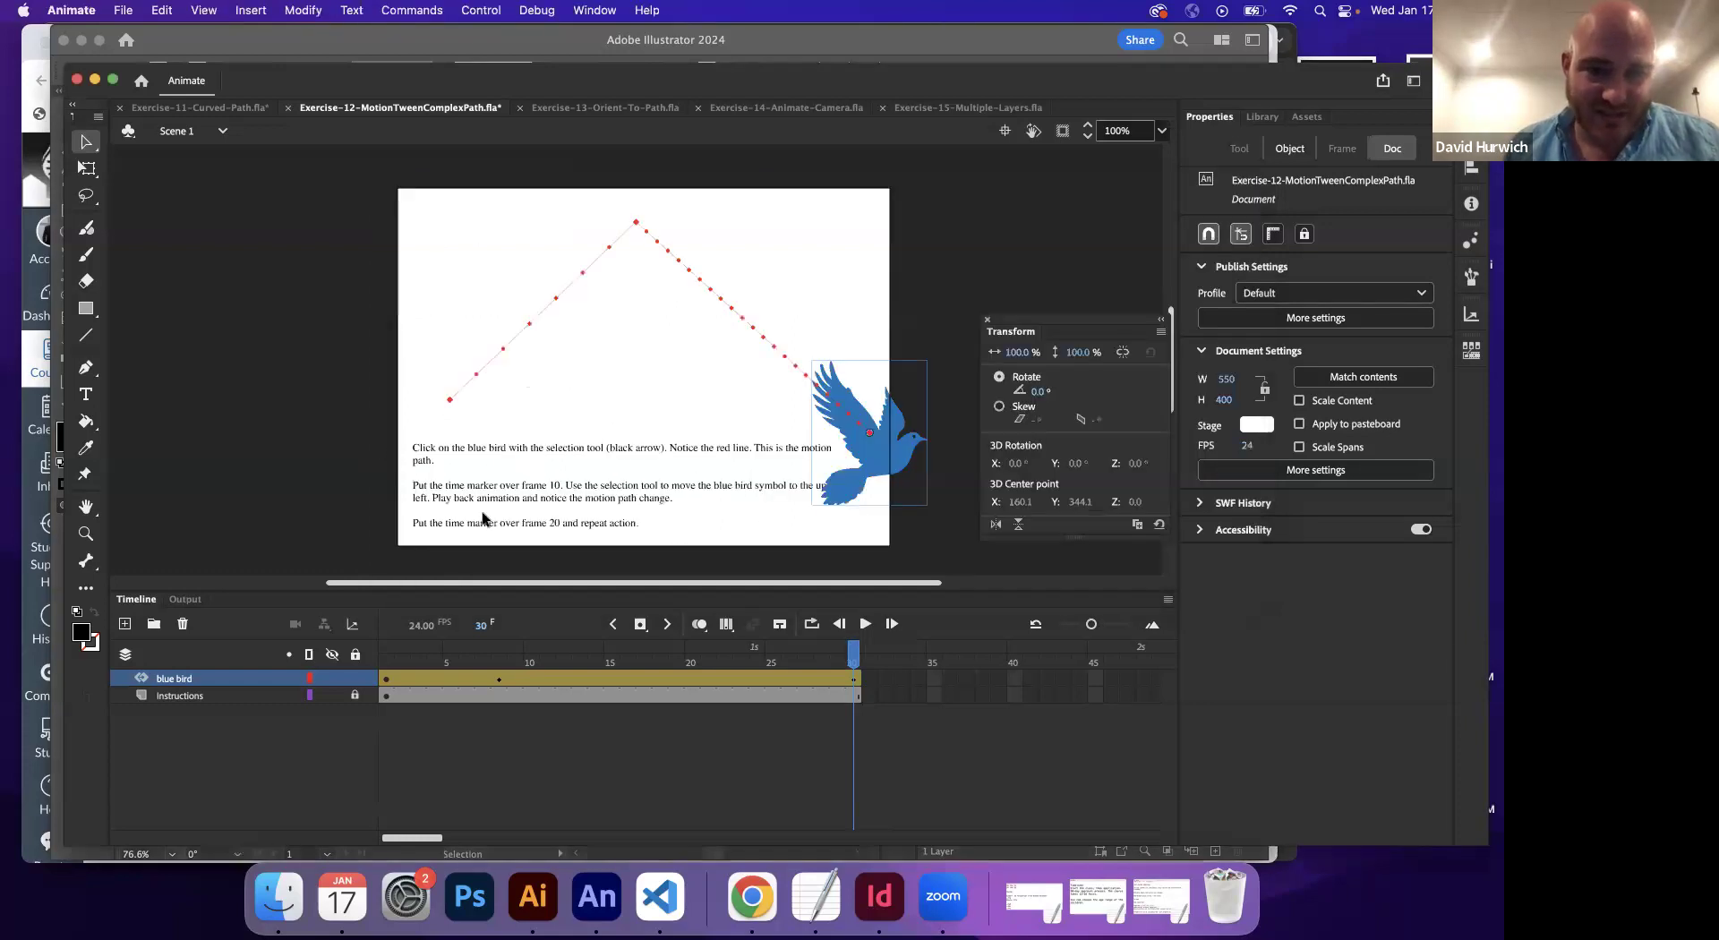
{"action": "left_click", "coordinate": [385, 677]}
{"action": "left_click", "coordinate": [496, 678]}
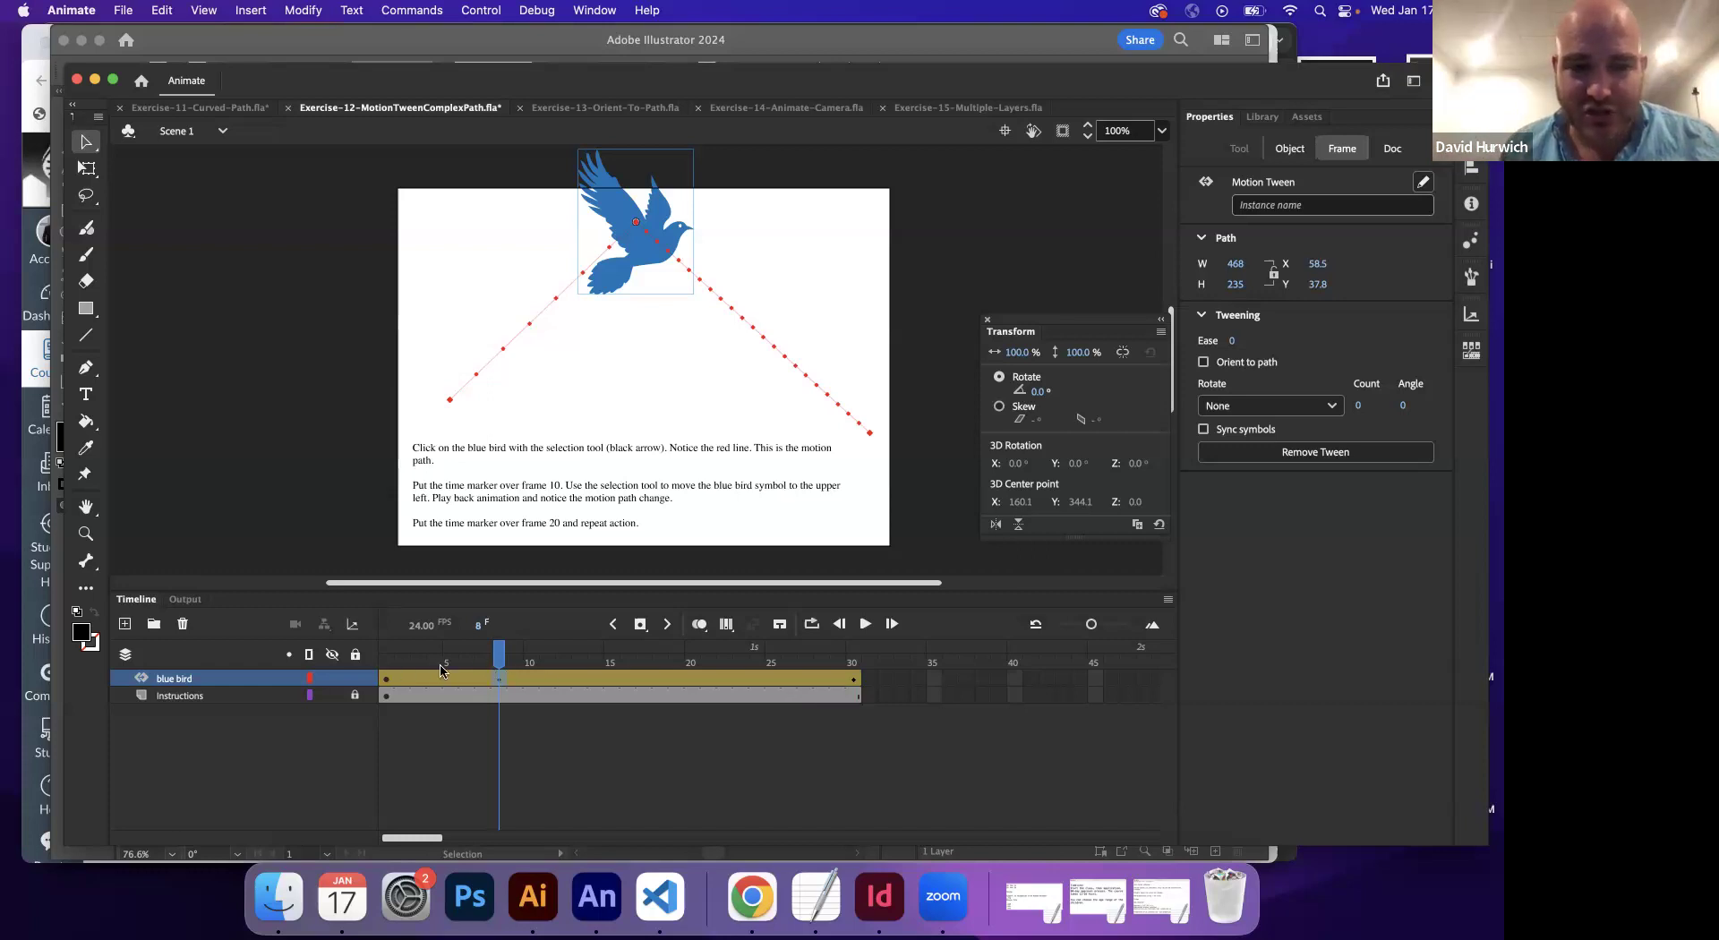
{"action": "key", "text": "Return"}
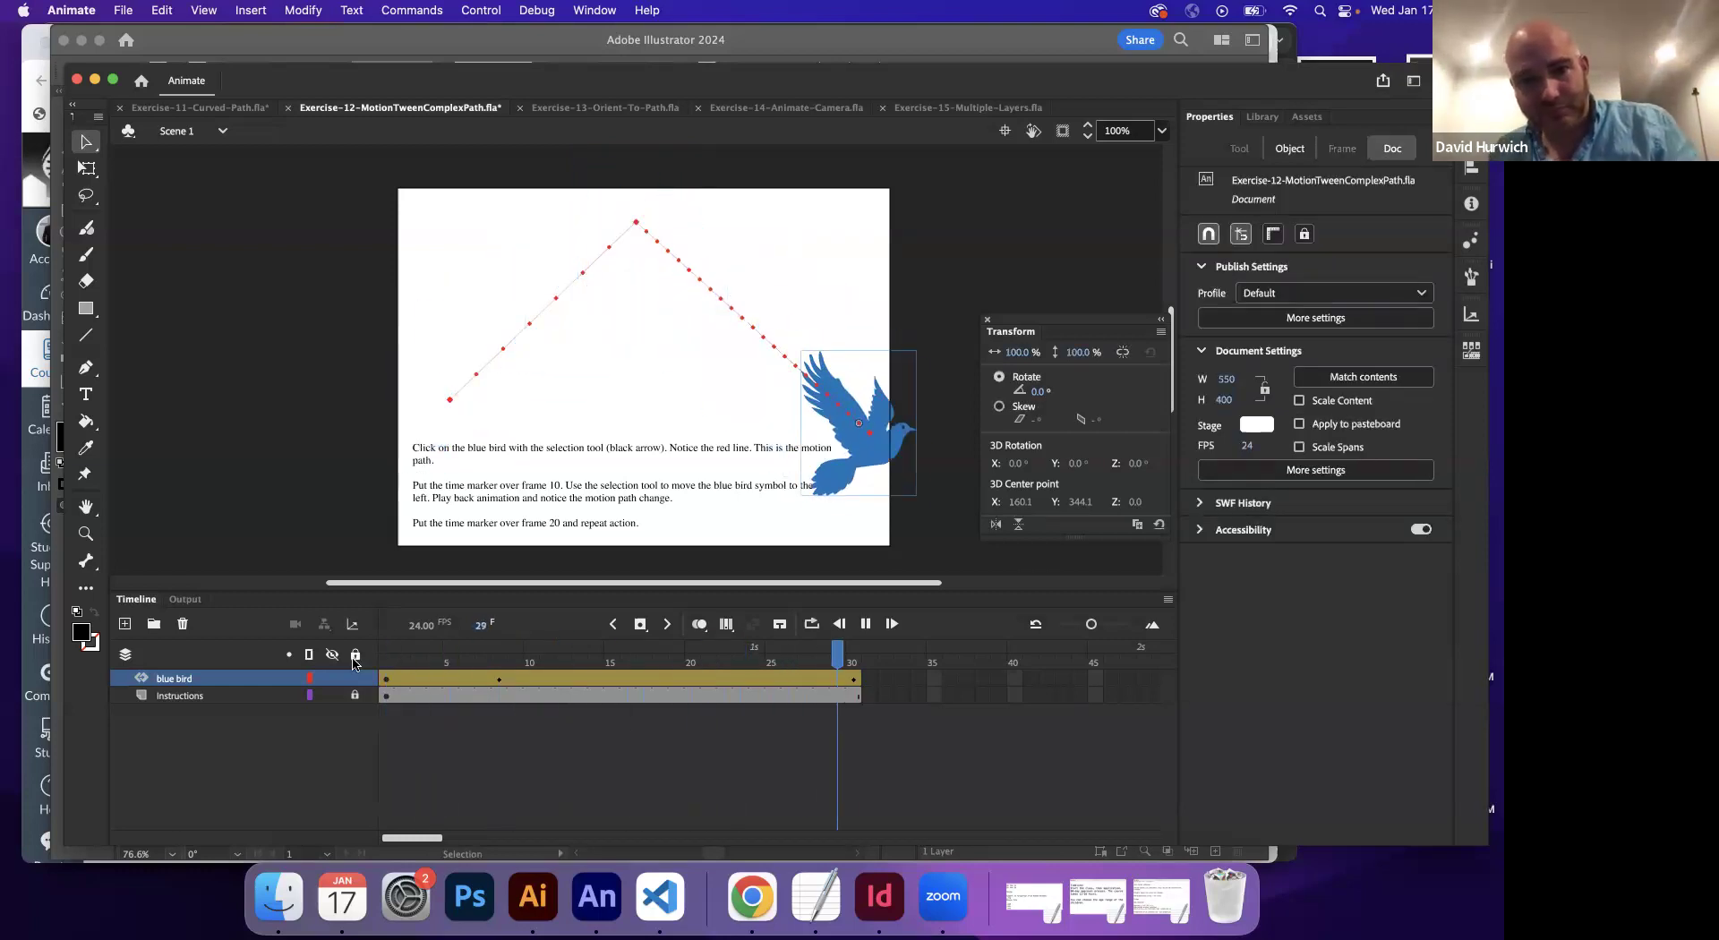
- Move the blue bird's middle keyframe from frame 8 to frame 20, and on to frame 22
{"action": "left_click", "coordinate": [497, 678]}
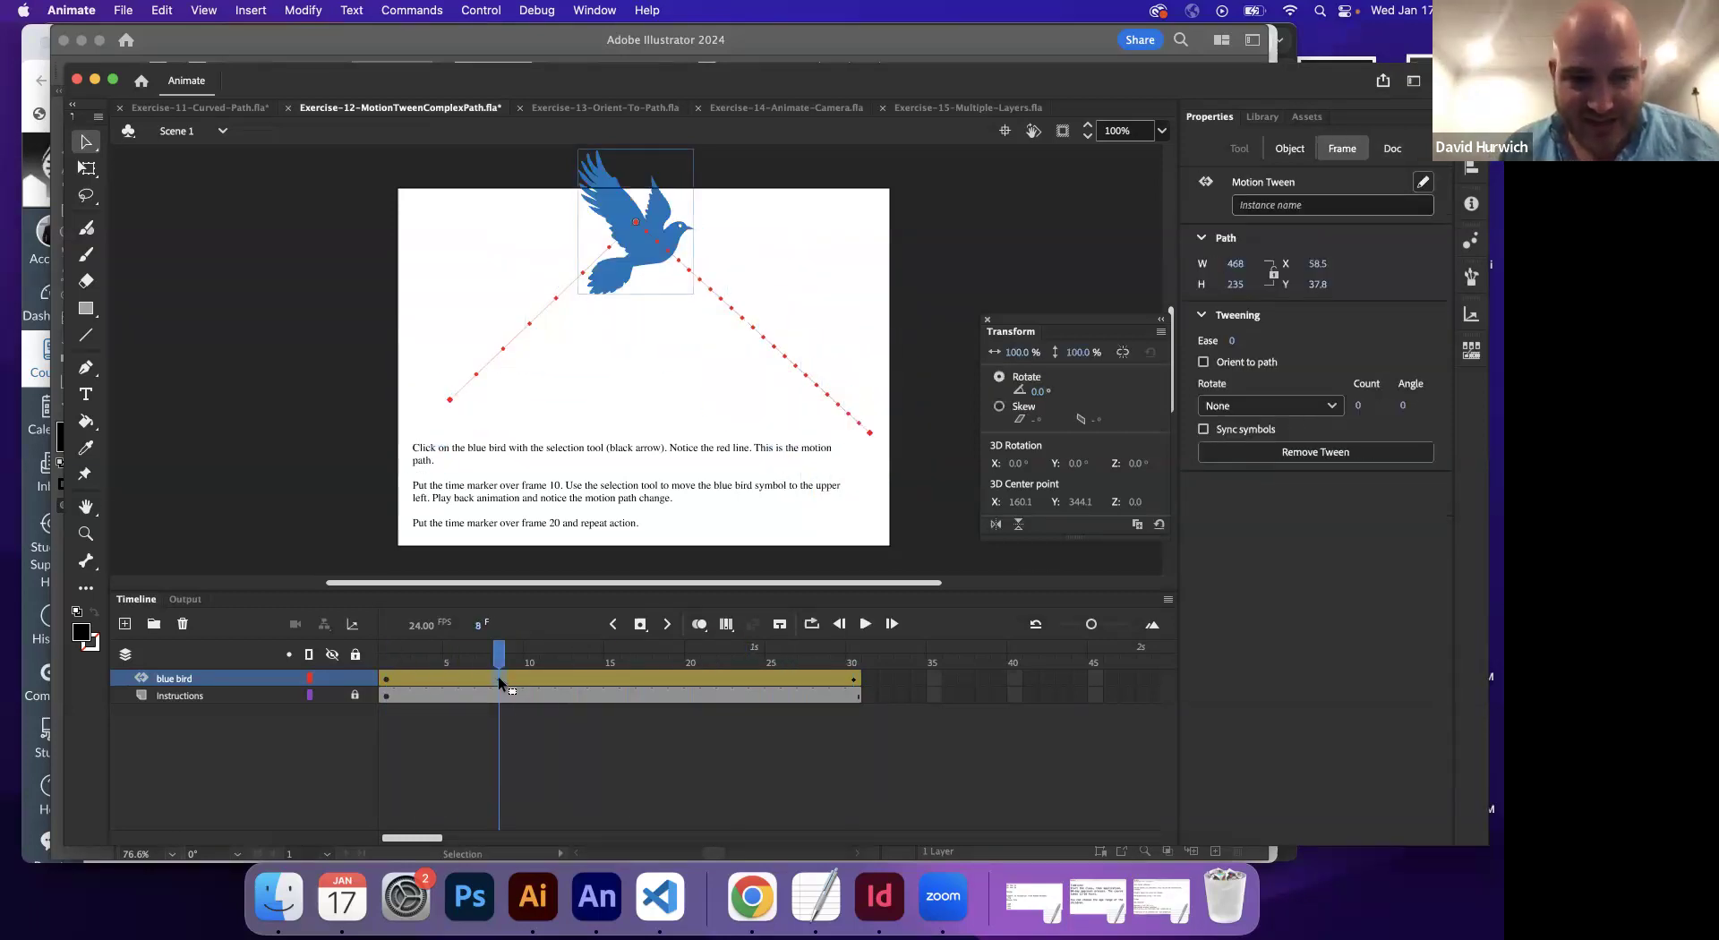
{"action": "left_click", "coordinate": [692, 678]}
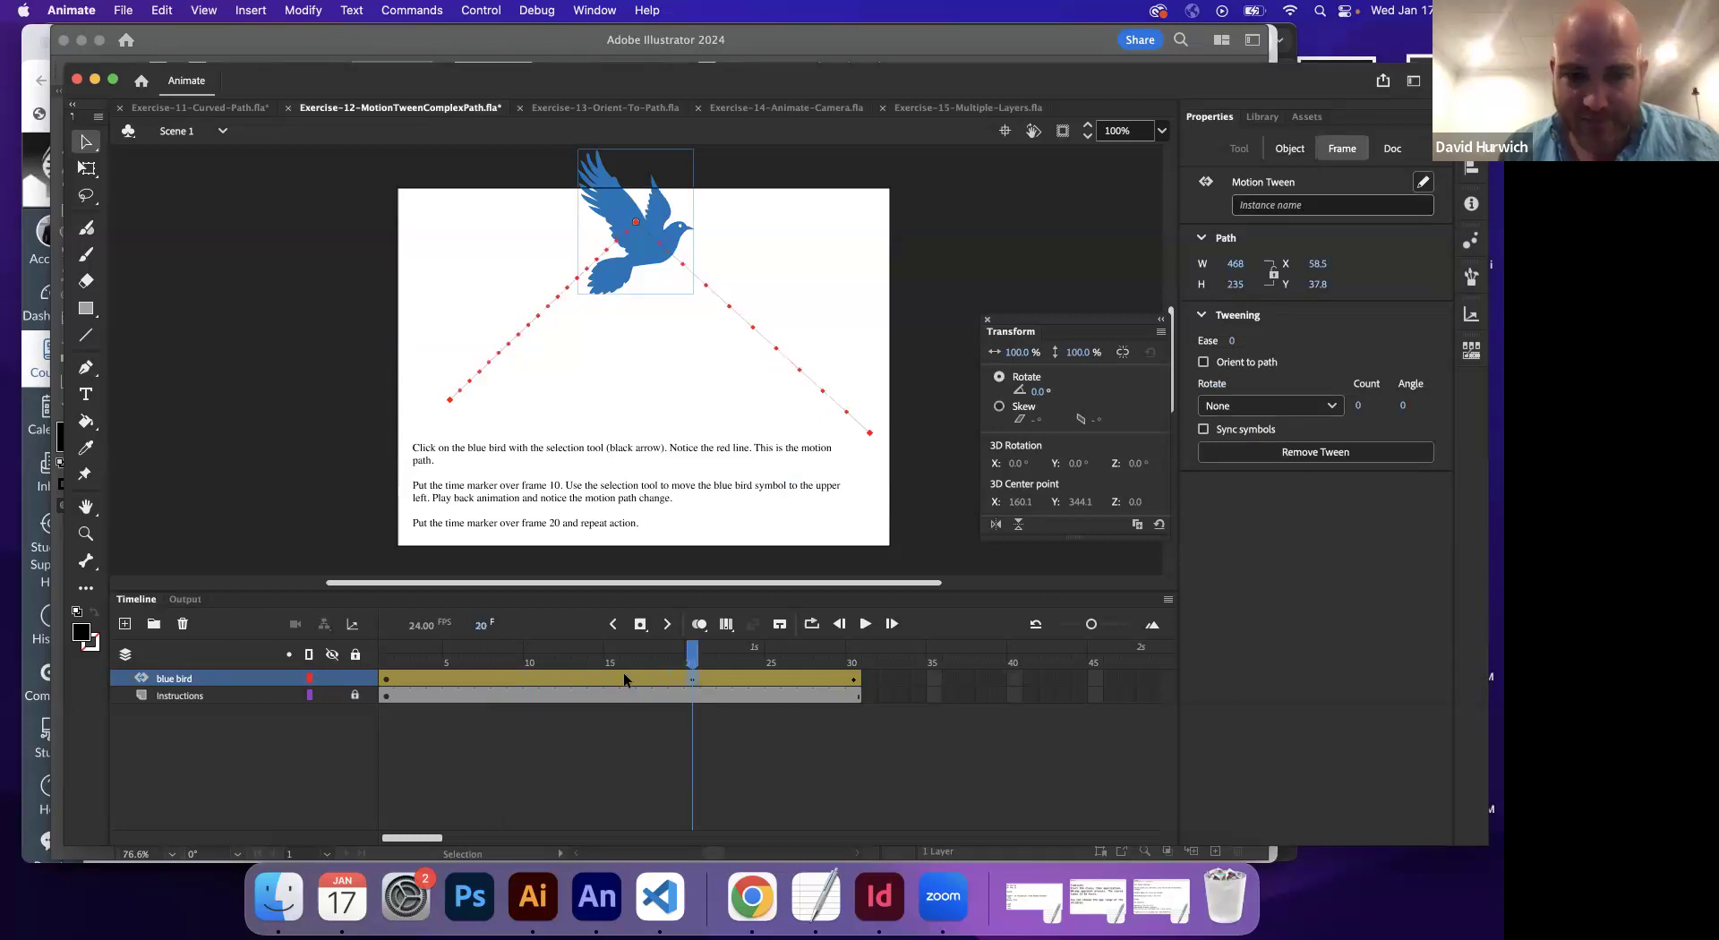
{"action": "left_click", "coordinate": [721, 677]}
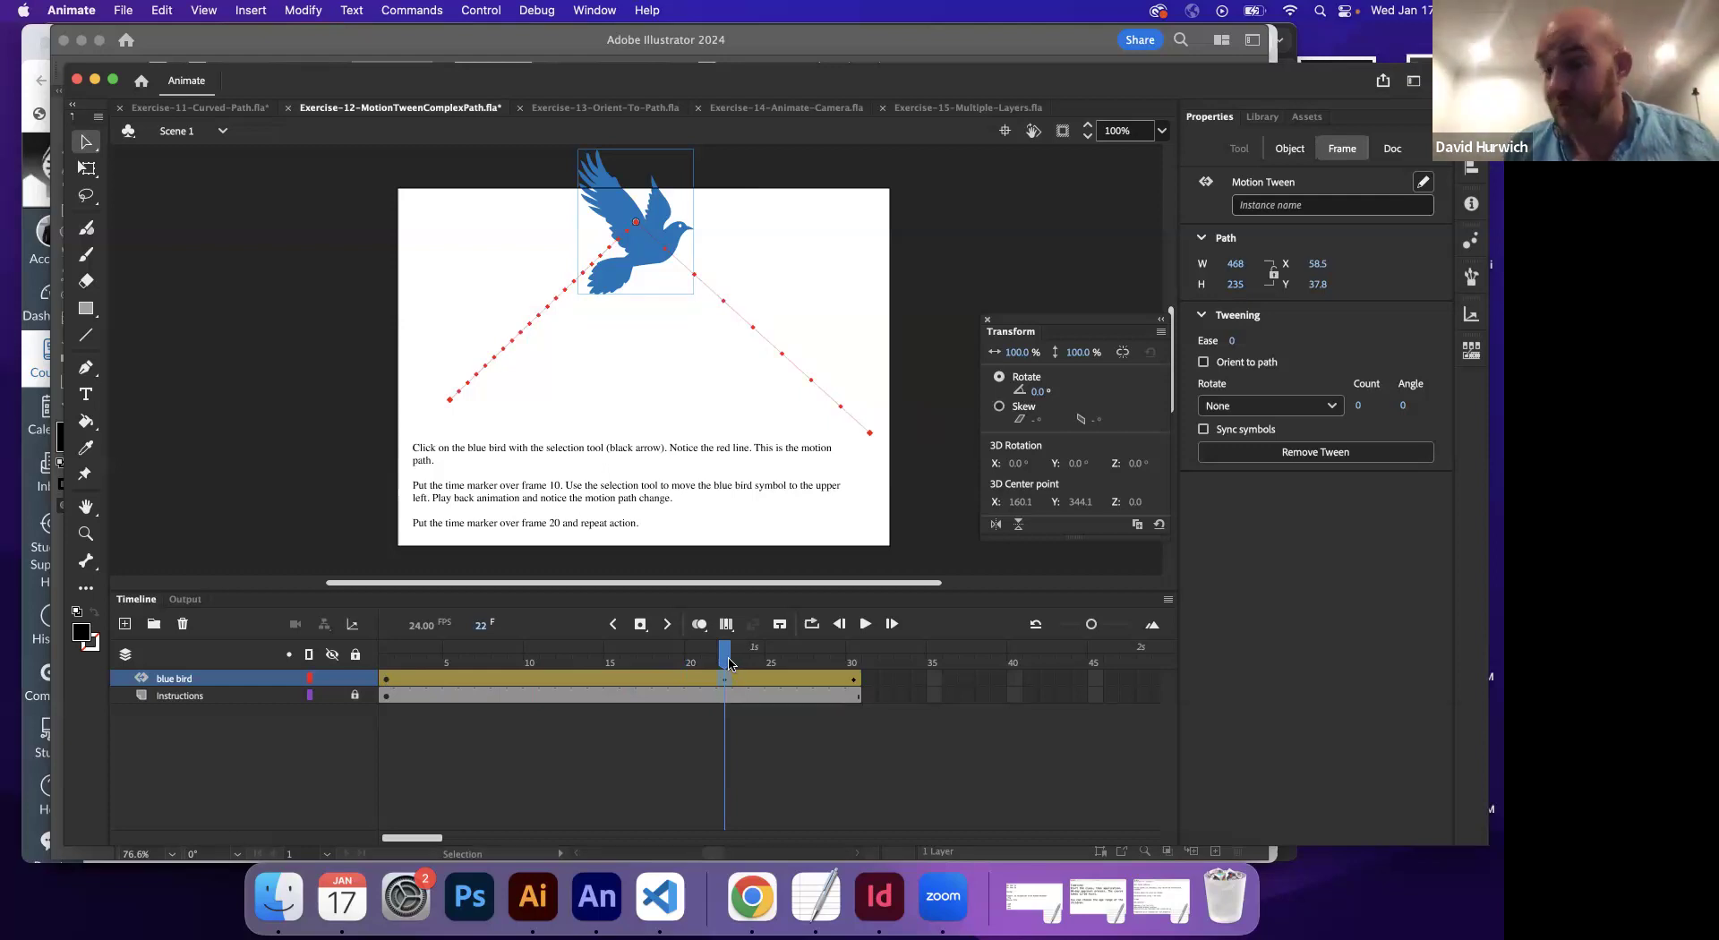
- Play the animation from the first frame, and move the blue bird's middle keyframe to frame 15
{"action": "left_click", "coordinate": [378, 659]}
{"action": "key", "text": "Return"}
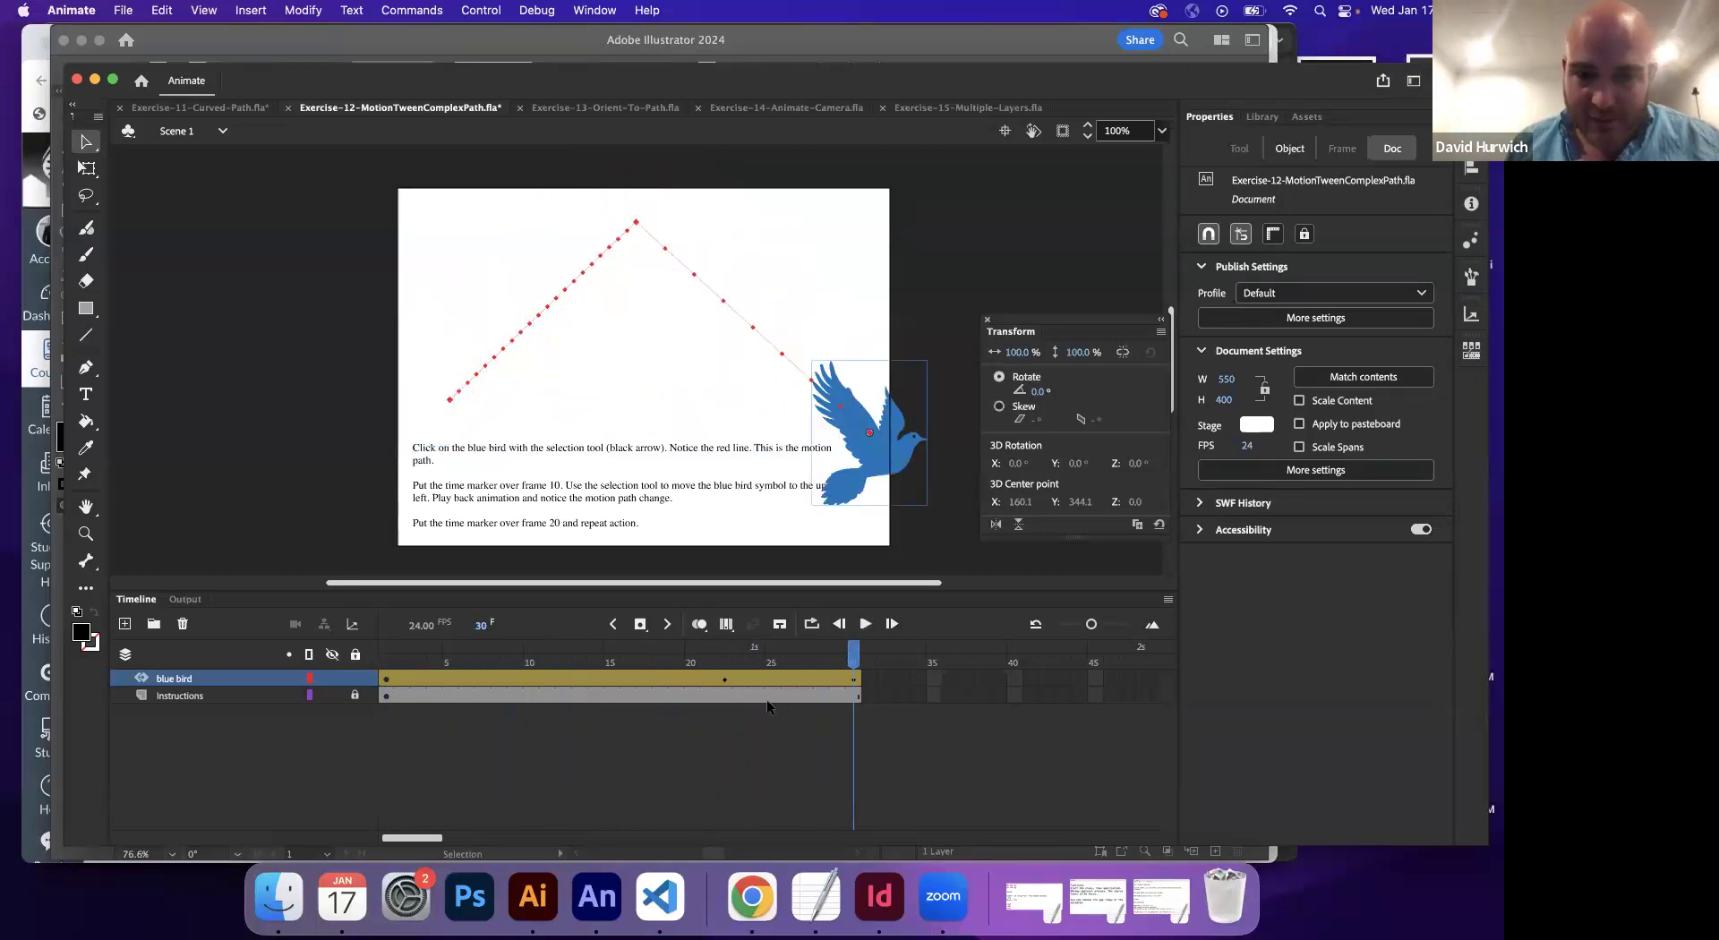
{"action": "left_click", "coordinate": [729, 679]}
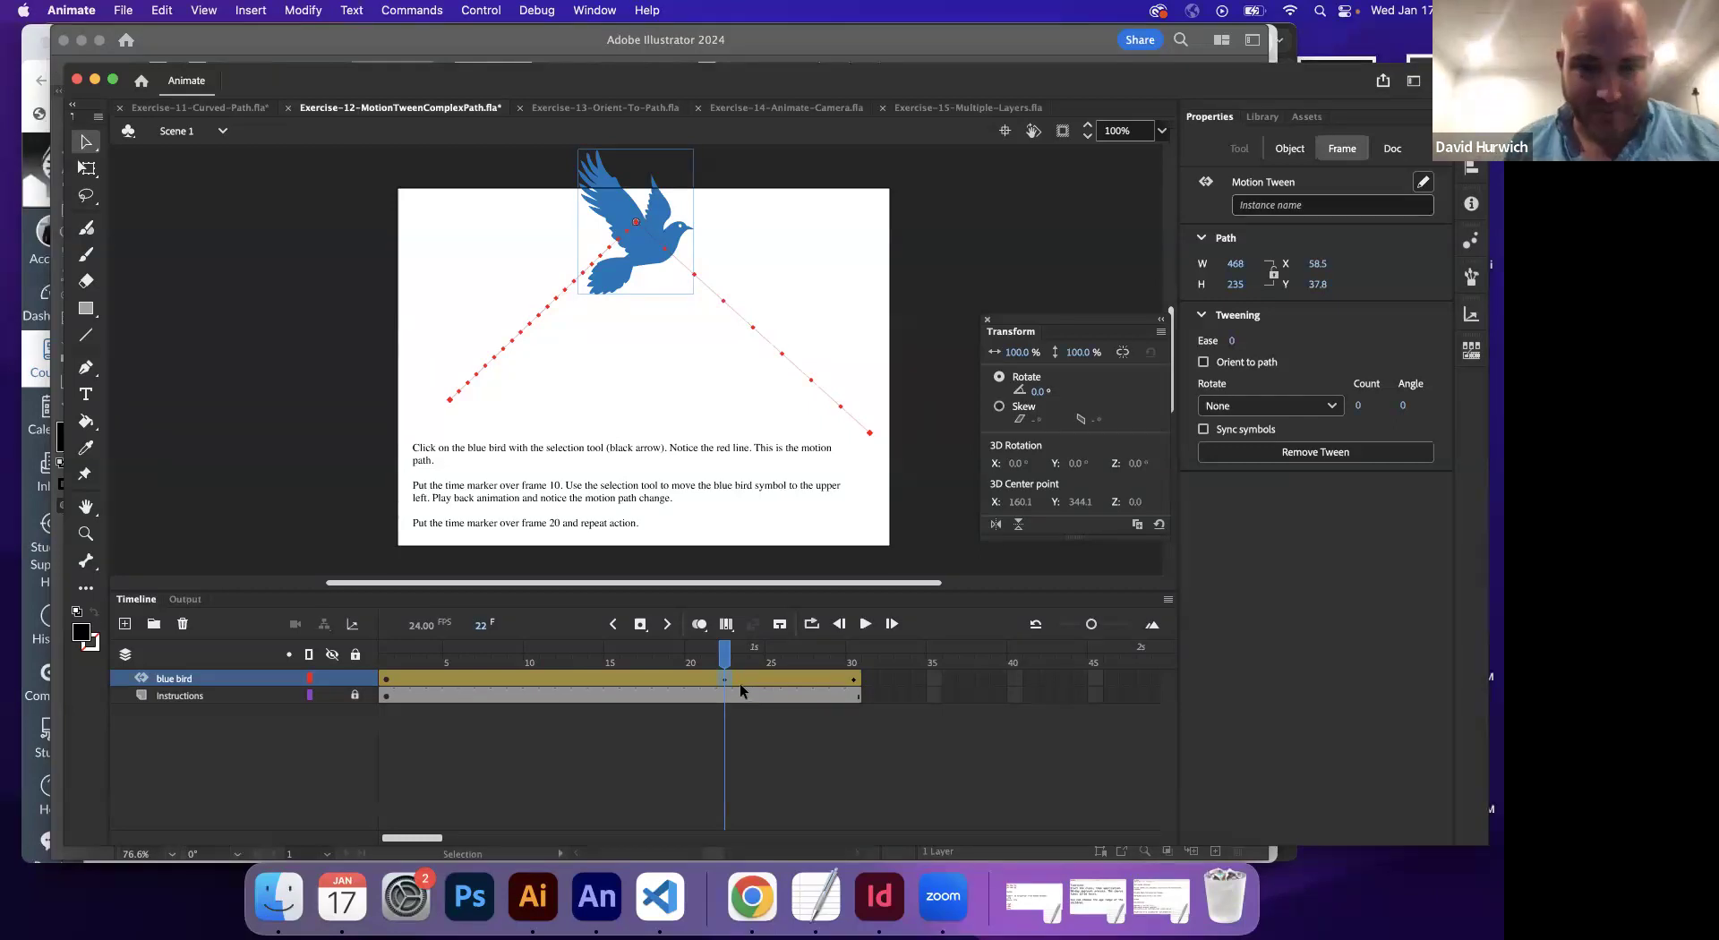
{"action": "left_click", "coordinate": [616, 678]}
- Switch to the TextEdit notes and add the line "When two consequetive keyframes are closer to one another, the action goes faster."
{"action": "left_click", "coordinate": [812, 884]}
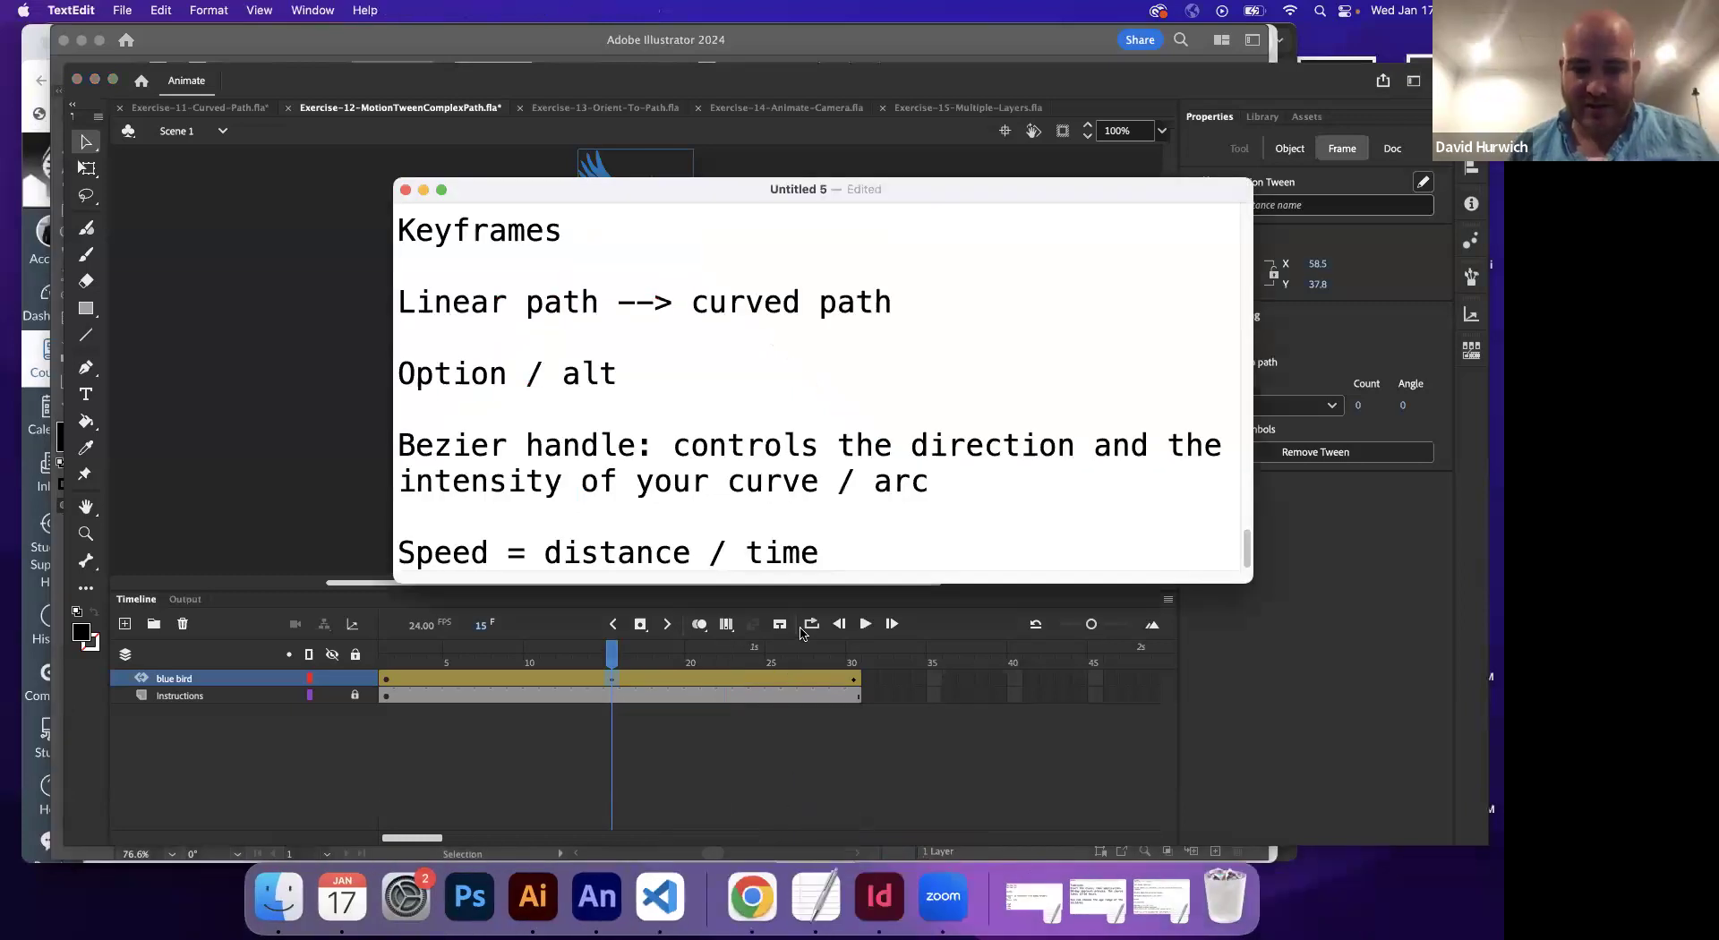
{"action": "key", "text": "Return"}
{"action": "key", "text": "Return"}
{"action": "type", "text": "When two conse"}
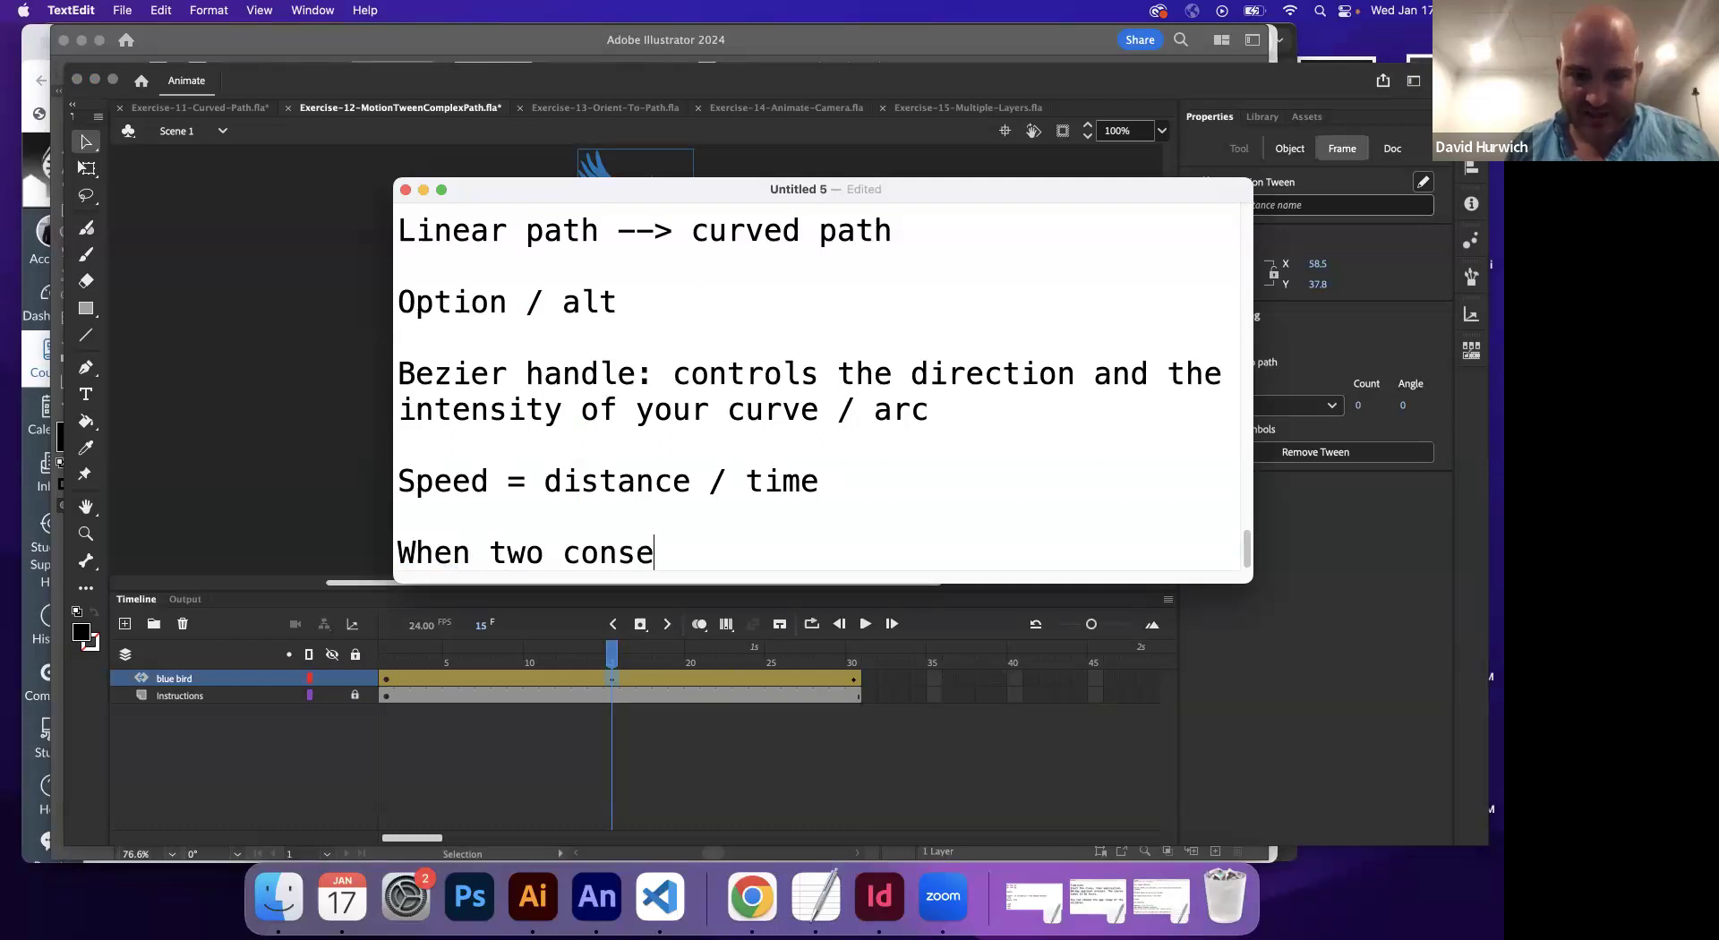
{"action": "type", "text": "quen"}
{"action": "key", "text": "BackSpace"}
{"action": "type", "text": "tive "}
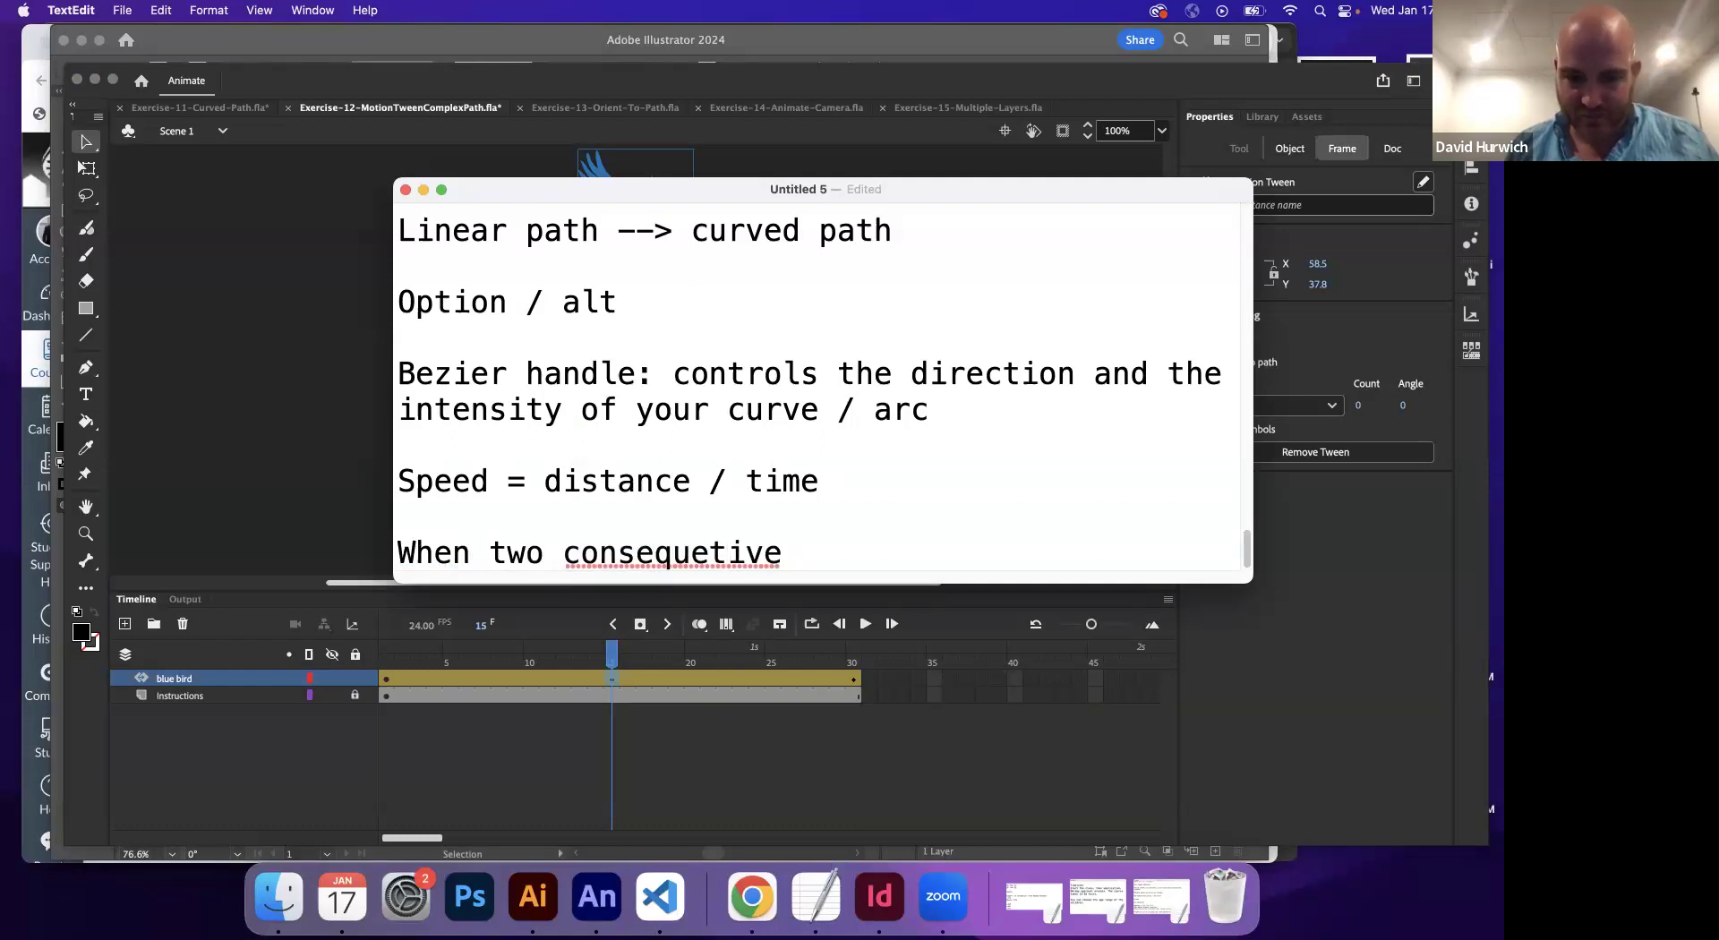
{"action": "type", "text": "kety"}
{"action": "key", "text": "BackSpace"}
{"action": "key", "text": "BackSpace"}
{"action": "type", "text": "yframes are "}
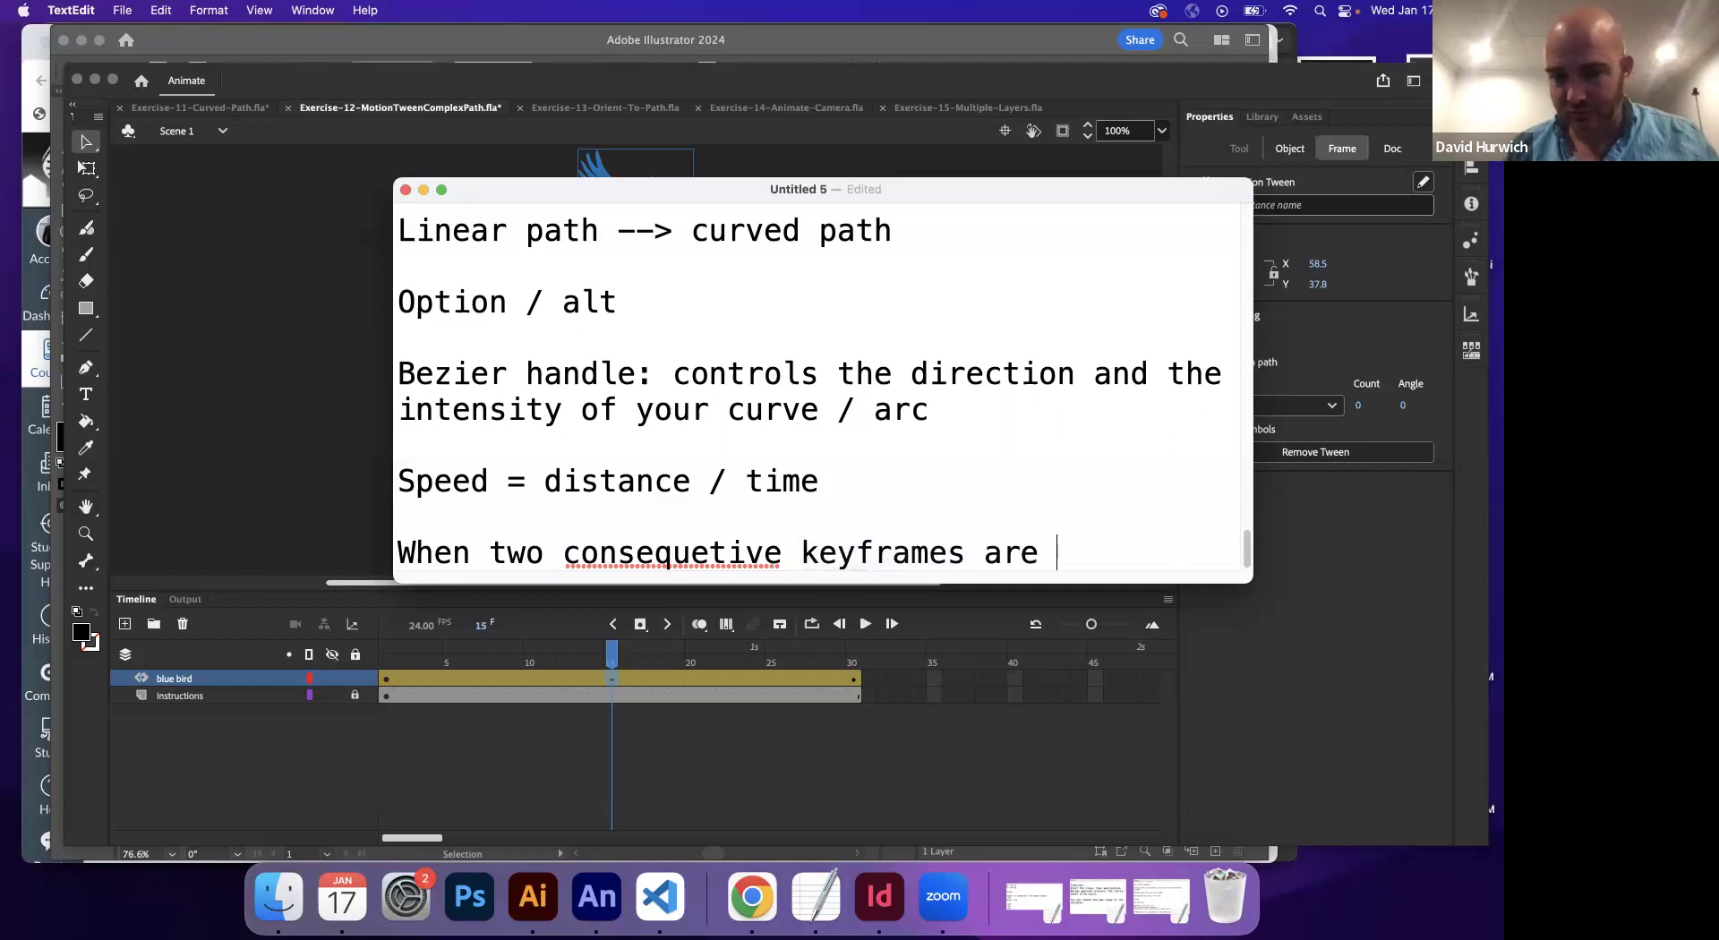
{"action": "type", "text": "closer to one another,t"}
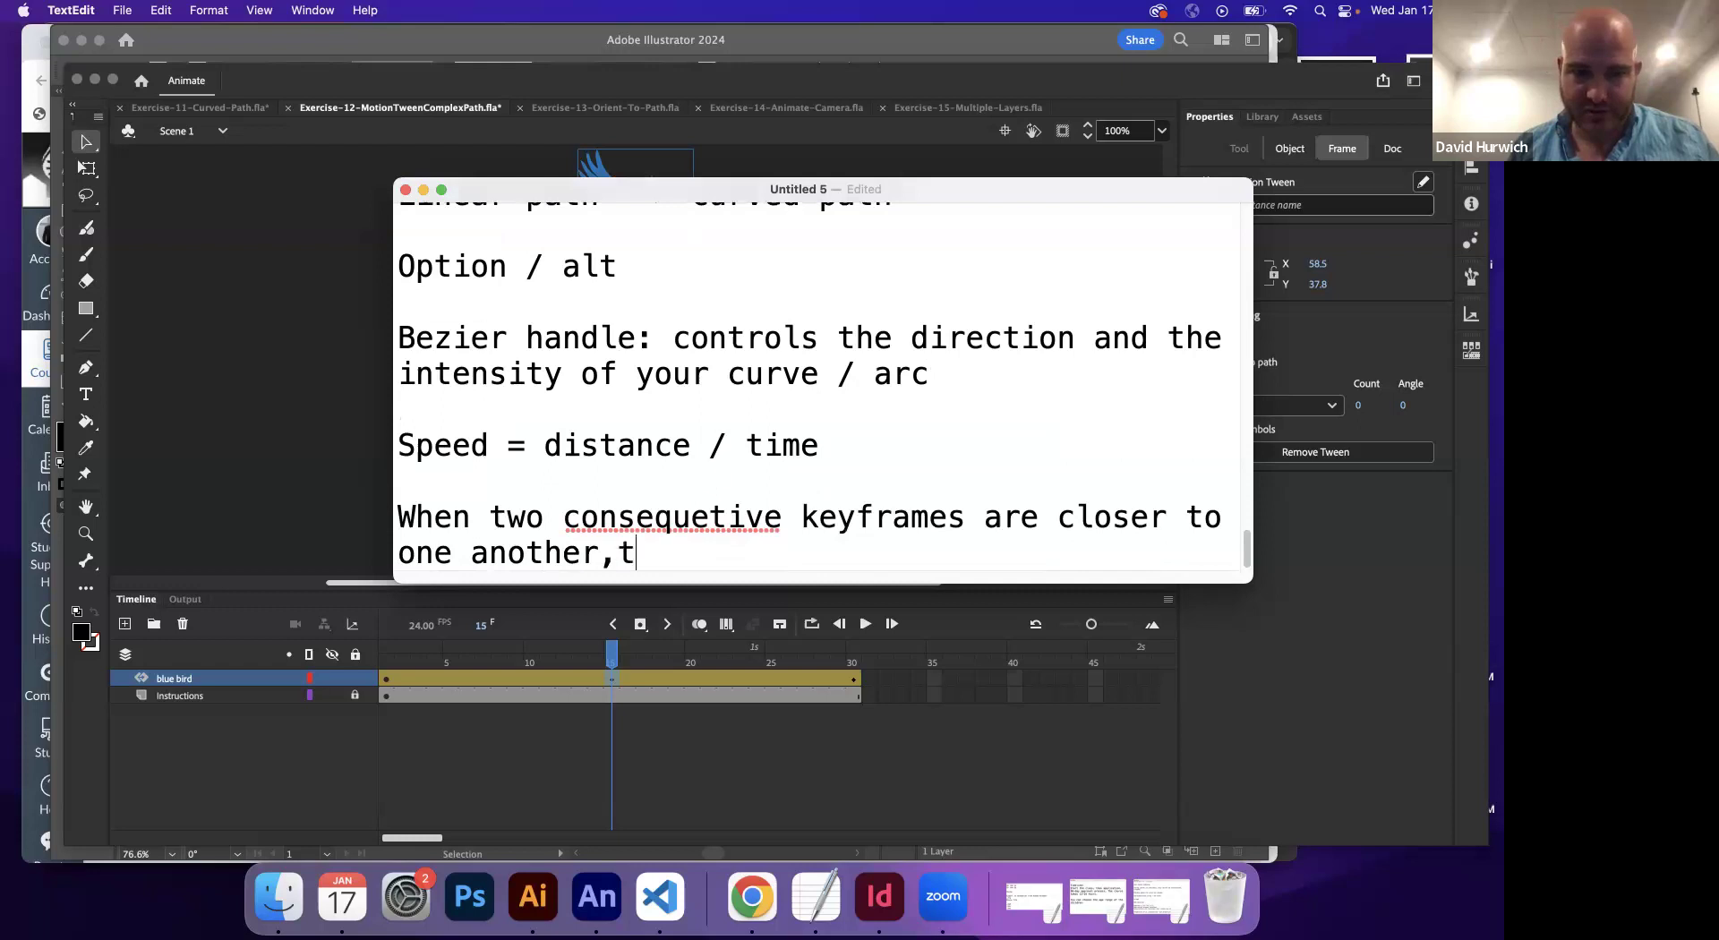
{"action": "key", "text": "BackSpace"}
{"action": "type", "text": "the action f"}
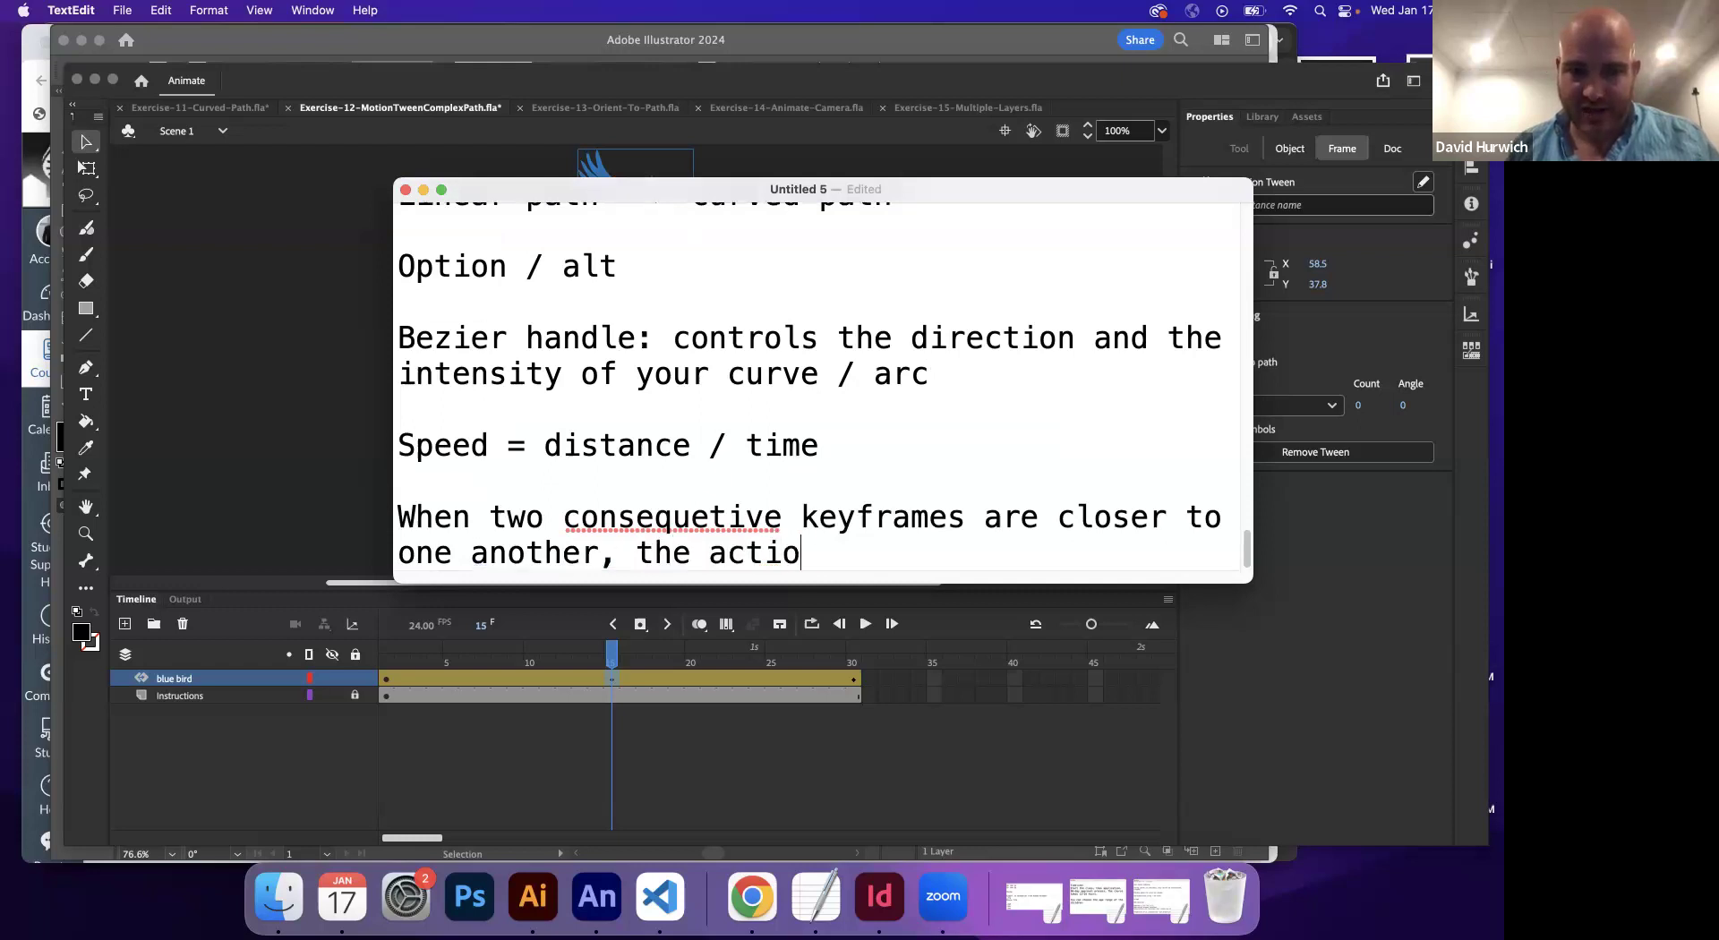
{"action": "key", "text": "BackSpace"}
{"action": "type", "text": "goes faster."}
- Add a separate note below reading "When two consecutive keyframes are farther from one another, the action goes slower."
{"action": "key", "text": "Return"}
{"action": "key", "text": "Return"}
{"action": "type", "text": "When to"}
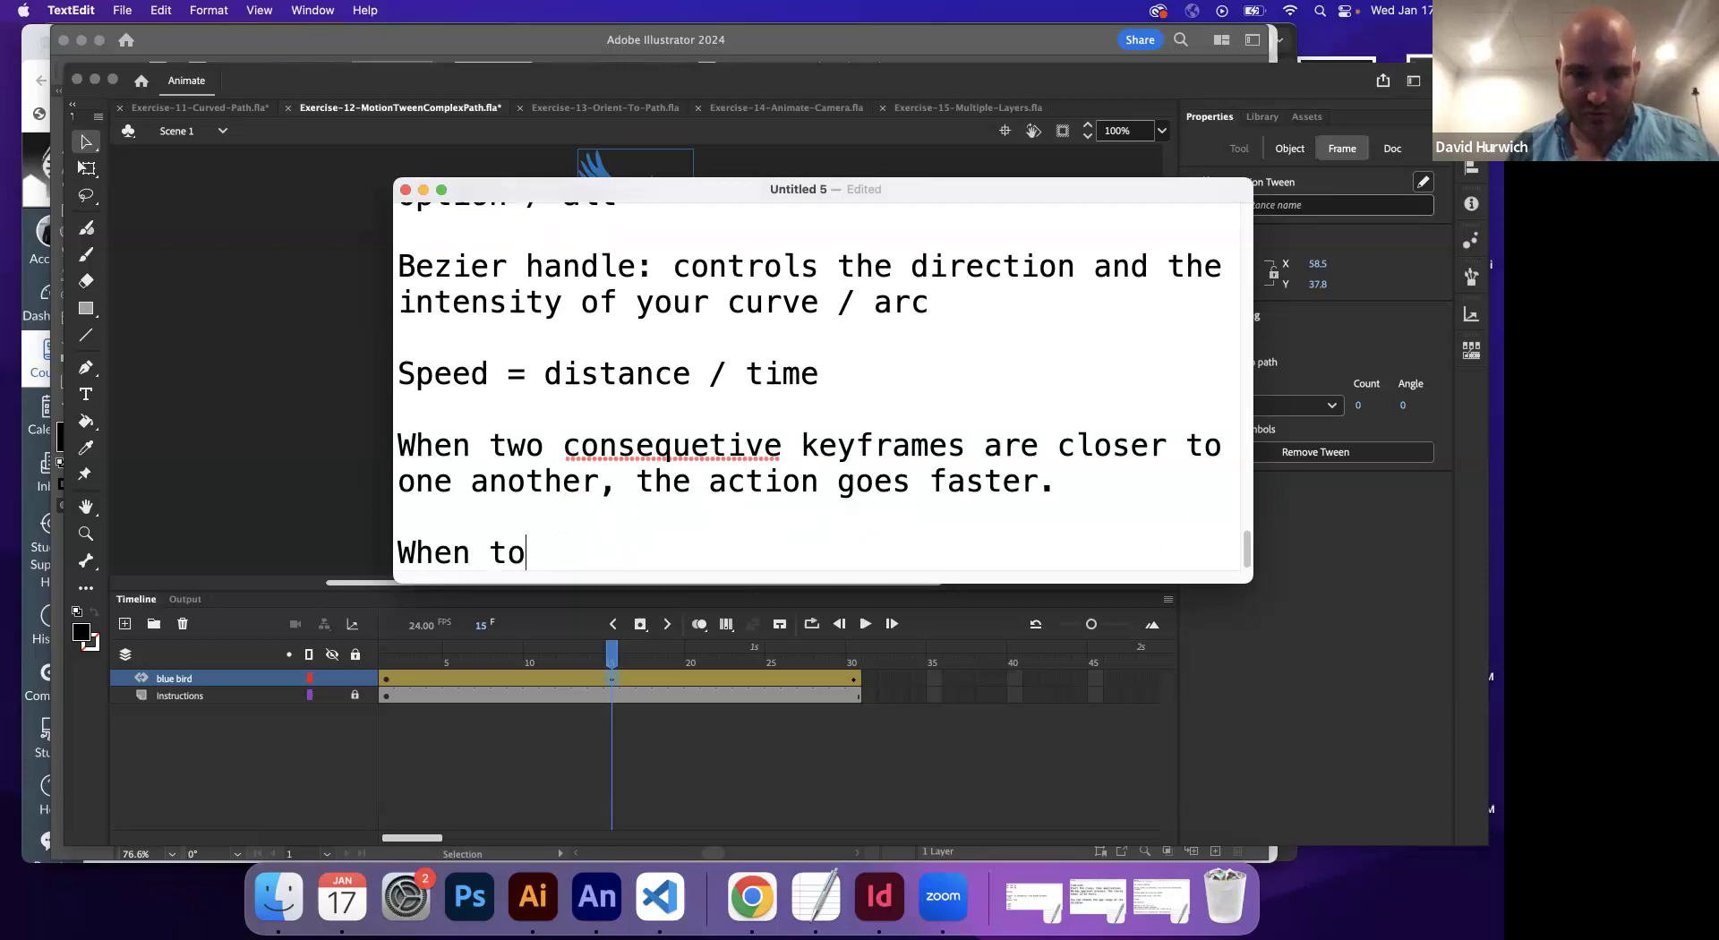
{"action": "key", "text": "BackSpace"}
{"action": "type", "text": "wo consque"}
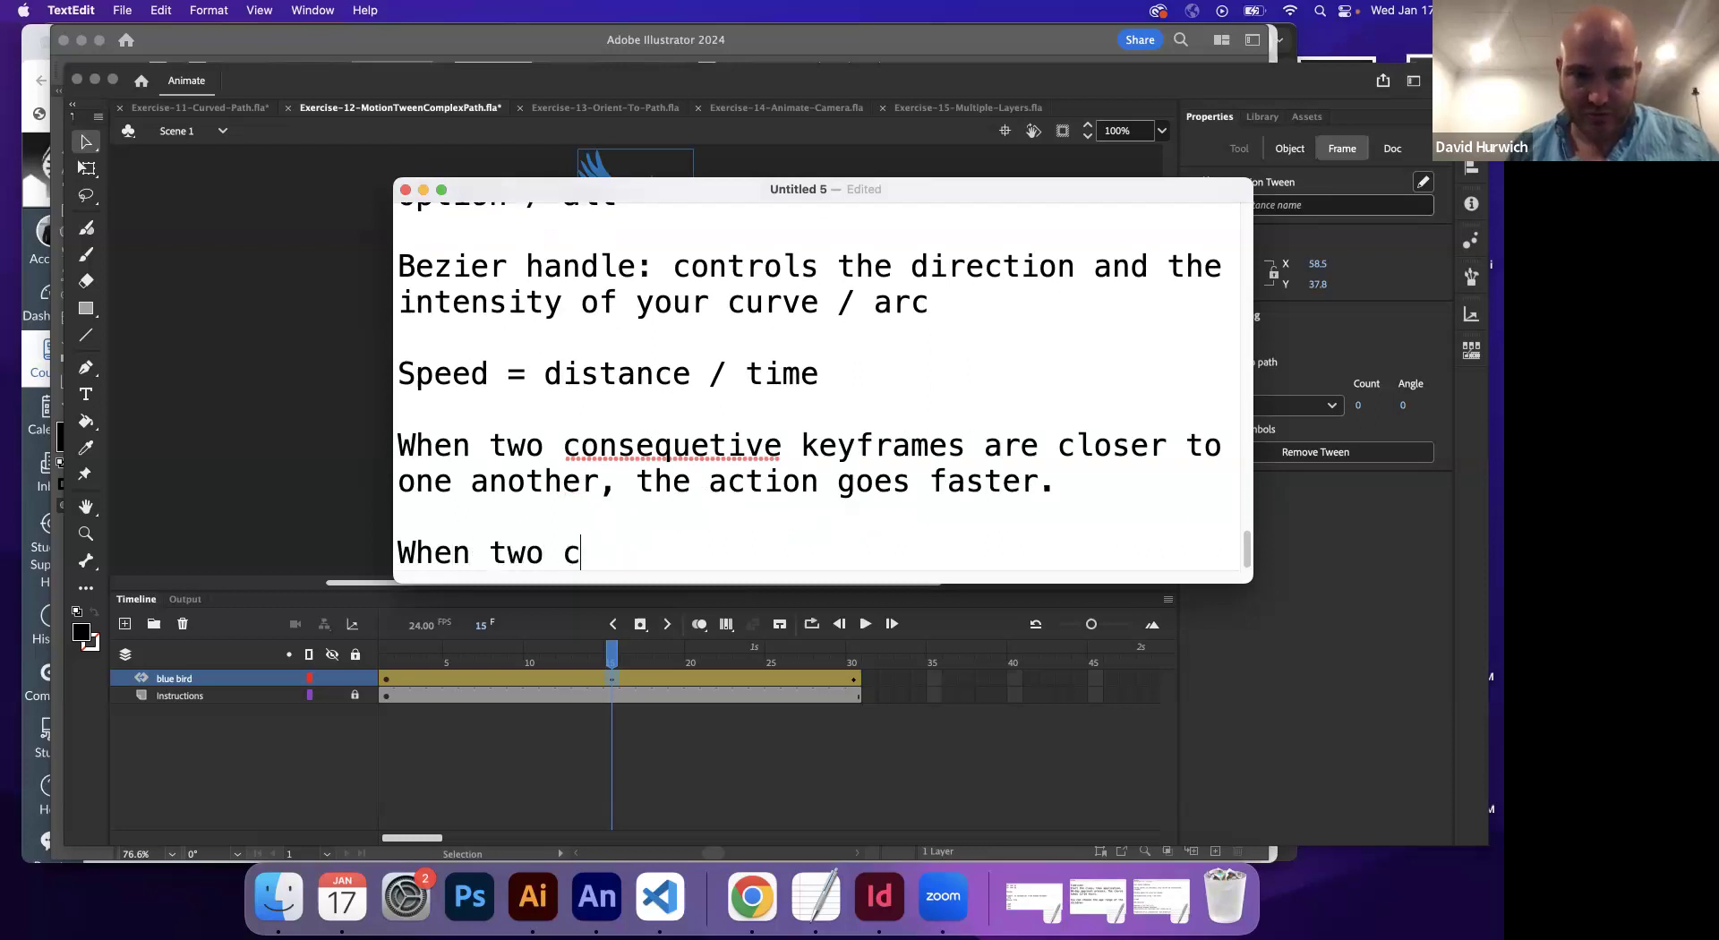
{"action": "key", "text": "BackSpace"}
{"action": "key", "text": "BackSpace"}
{"action": "key", "text": "BackSpace"}
{"action": "type", "text": "e"}
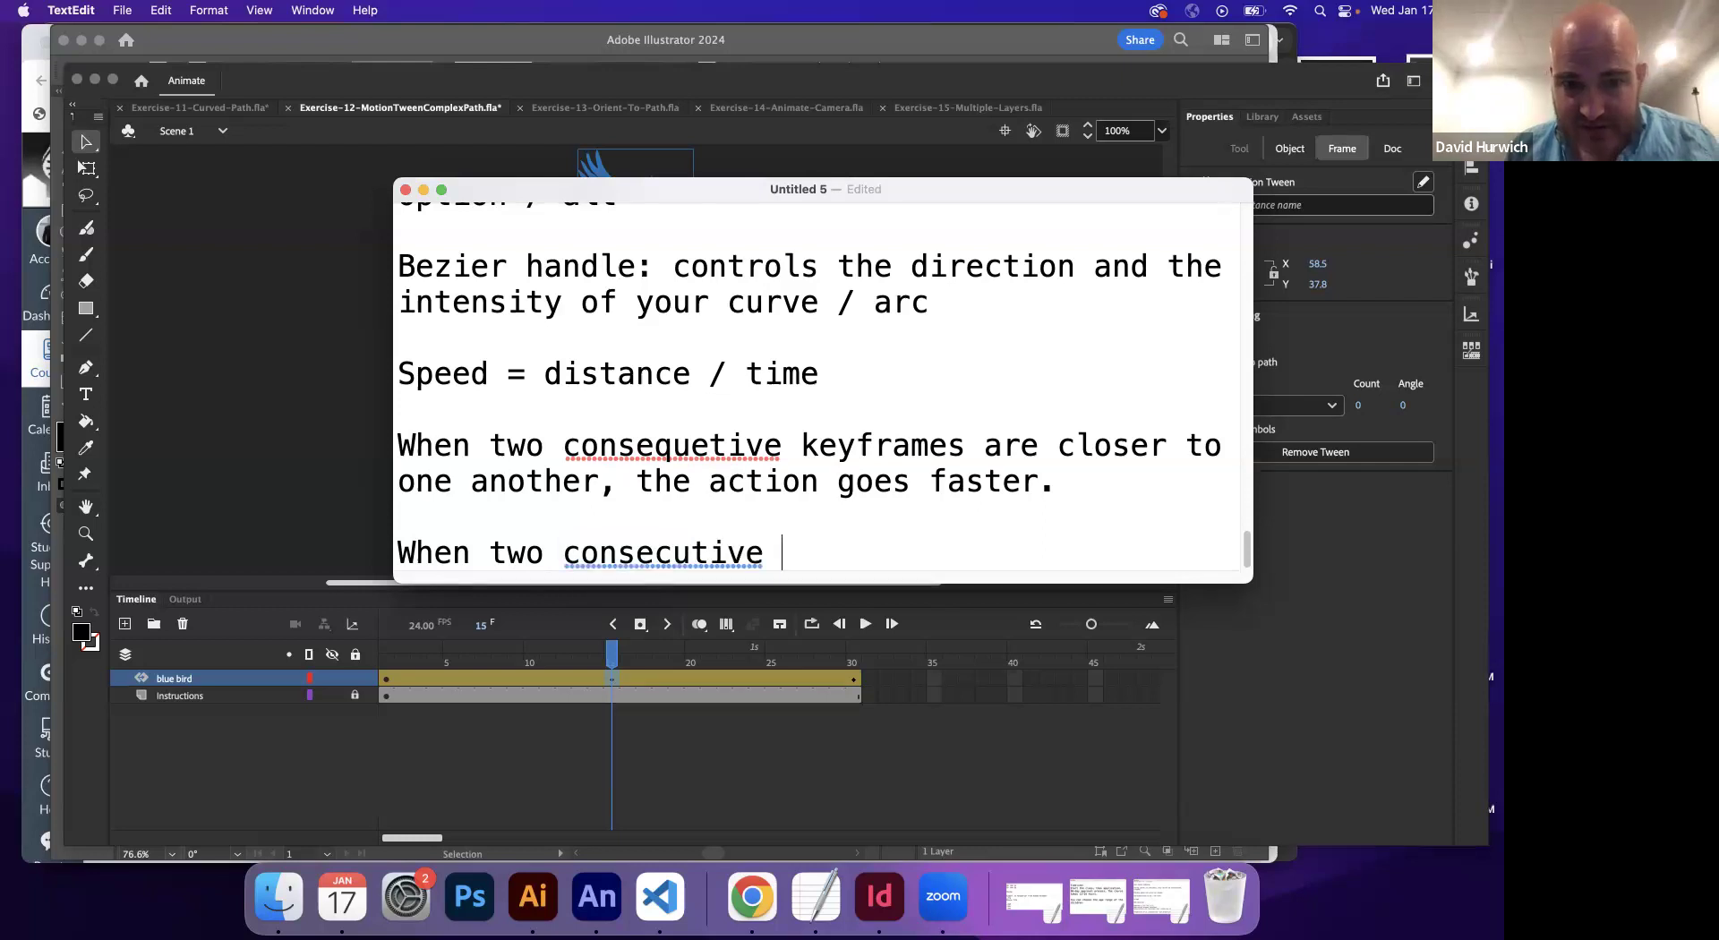
{"action": "type", "text": "quct key"}
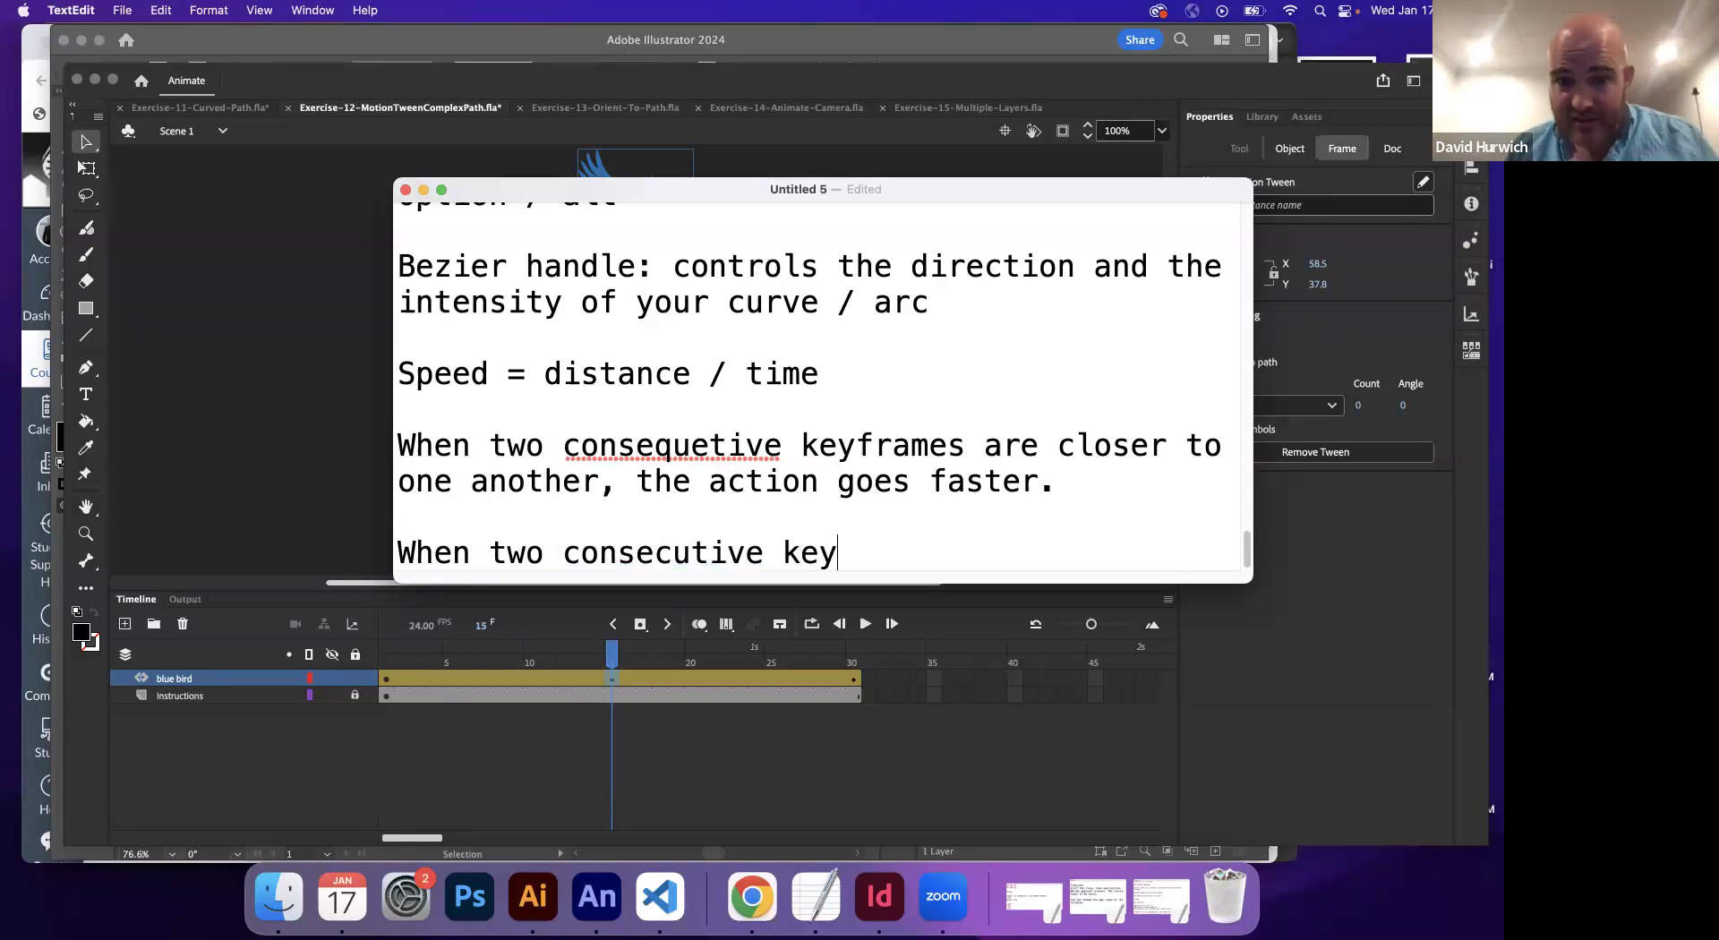
{"action": "type", "text": "frames are far"}
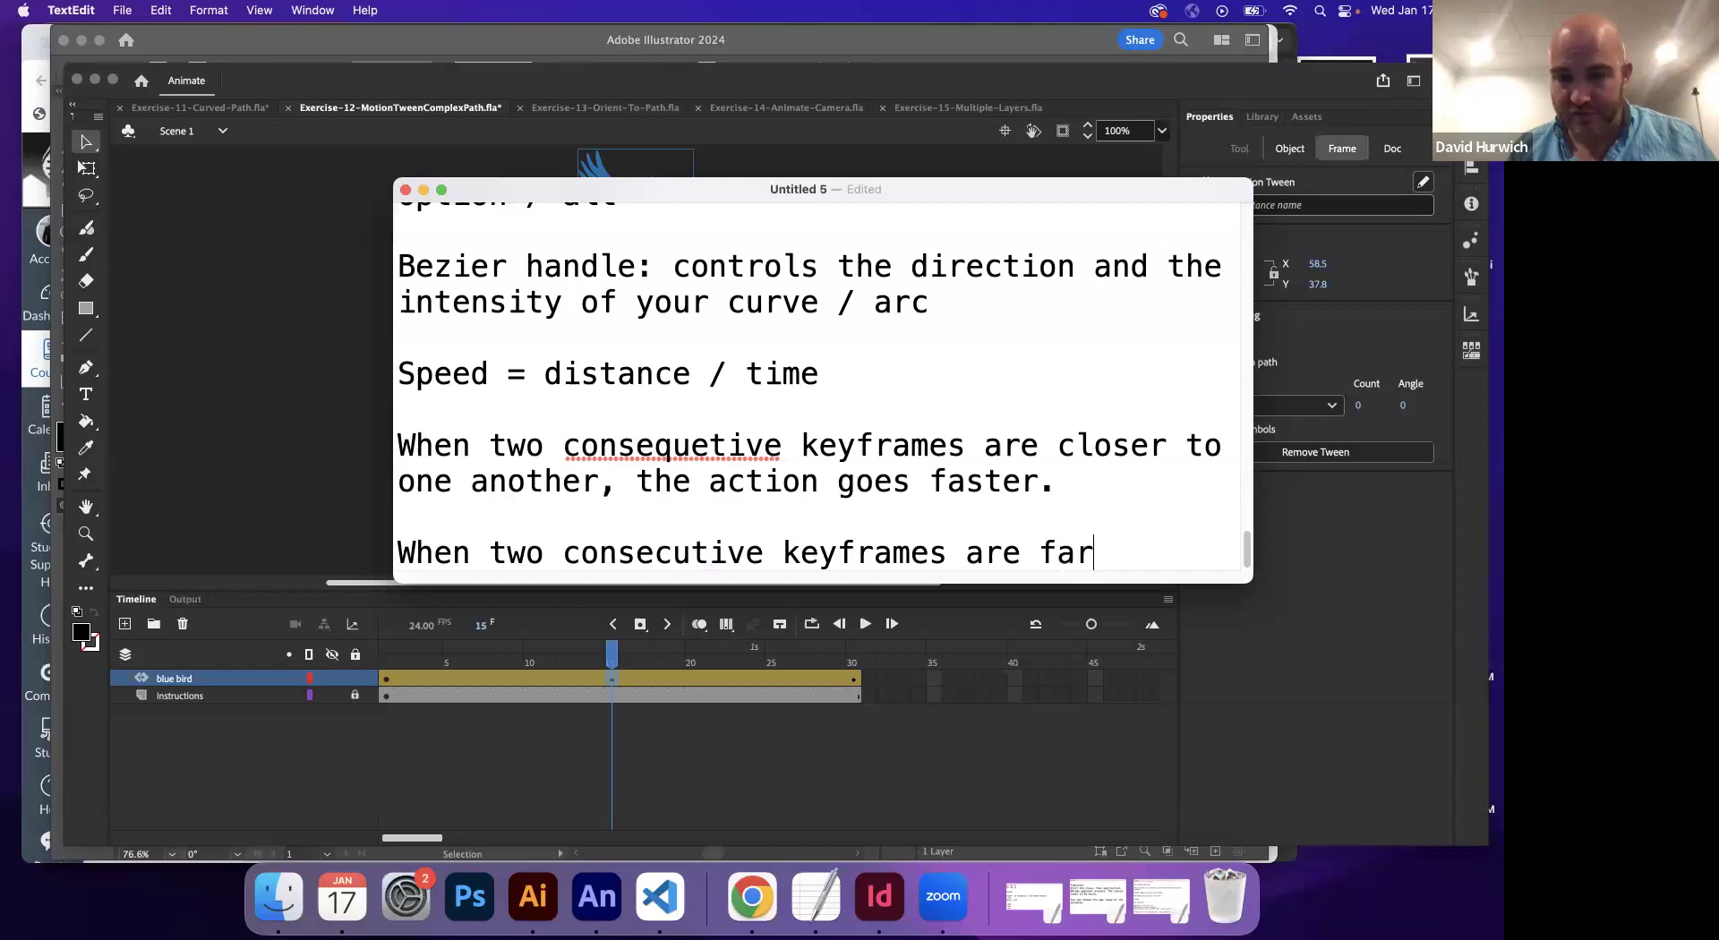
{"action": "type", "text": "ther from "}
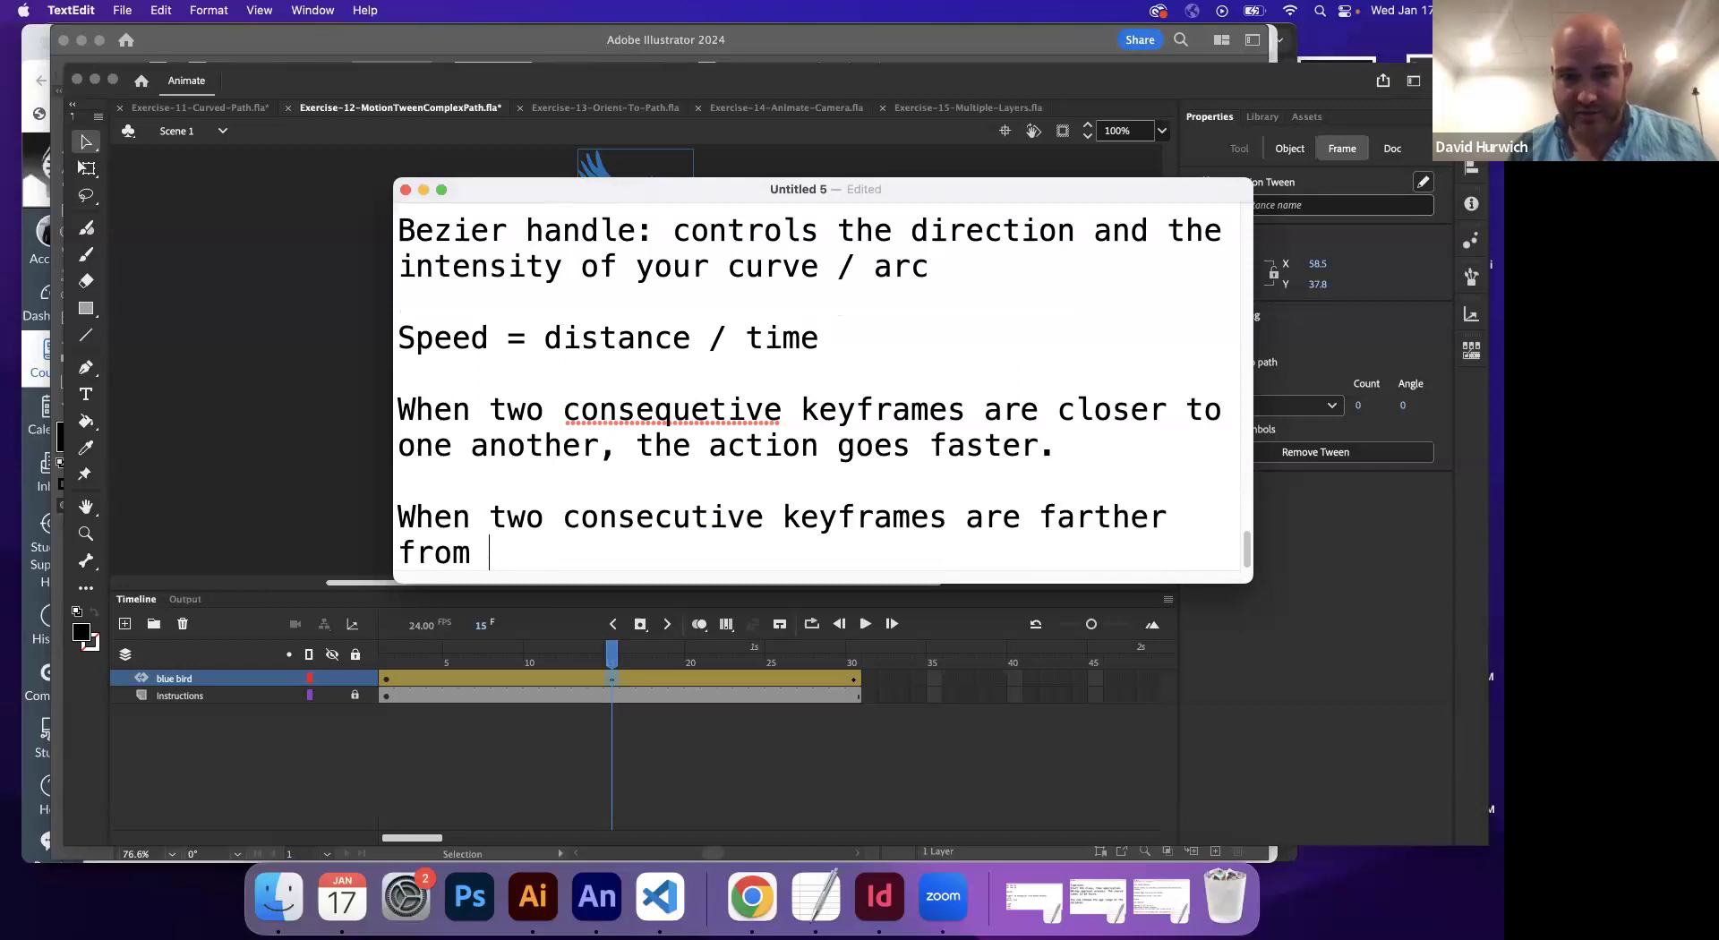
{"action": "type", "text": "one another, the xct"}
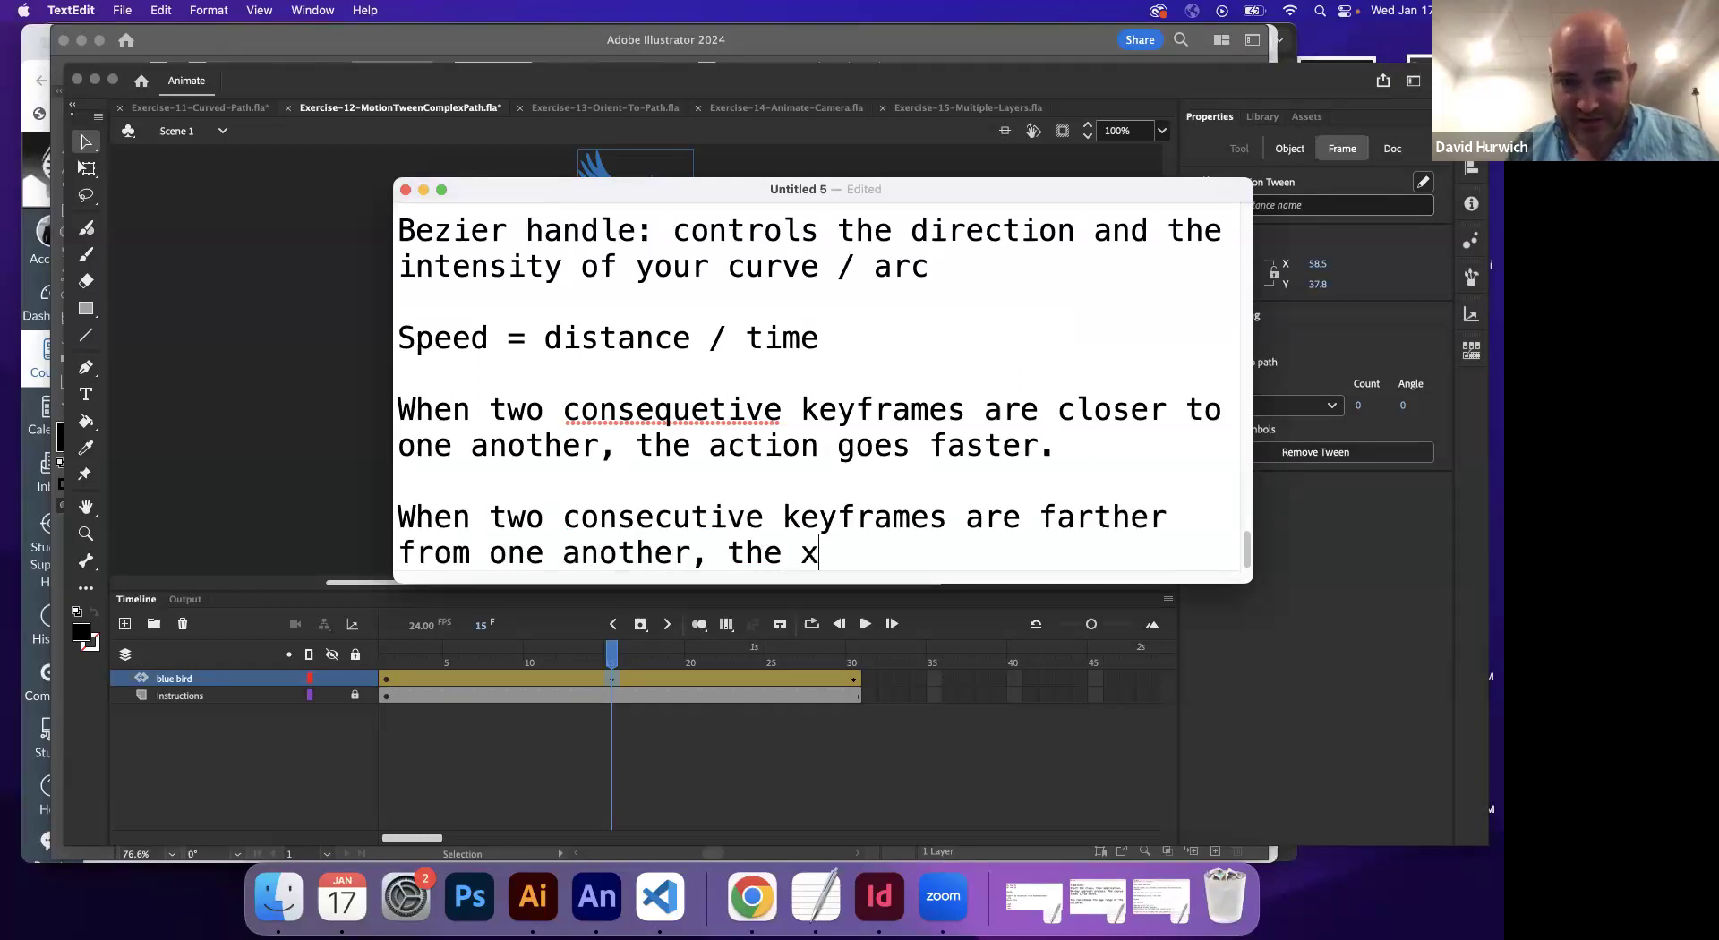
{"action": "key", "text": "BackSpace"}
{"action": "key", "text": "BackSpace"}
{"action": "key", "text": "BackSpace"}
{"action": "type", "text": "action "}
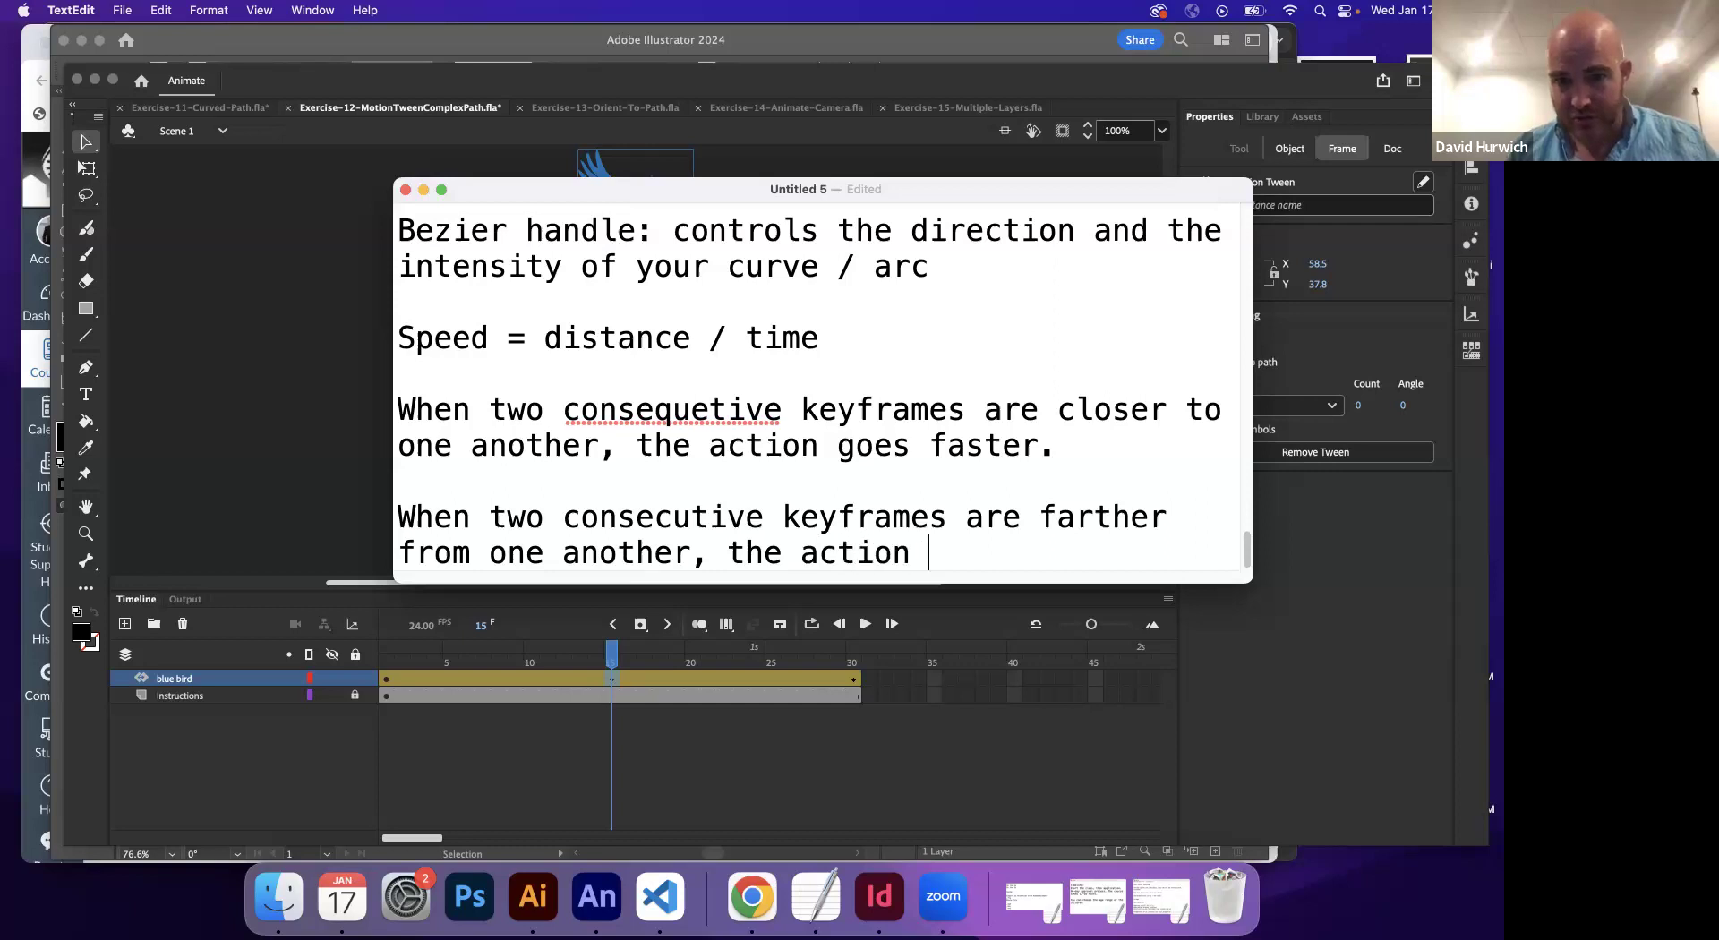
{"action": "type", "text": "goes c"}
{"action": "key", "text": "BackSpace"}
{"action": "type", "text": "slower."}
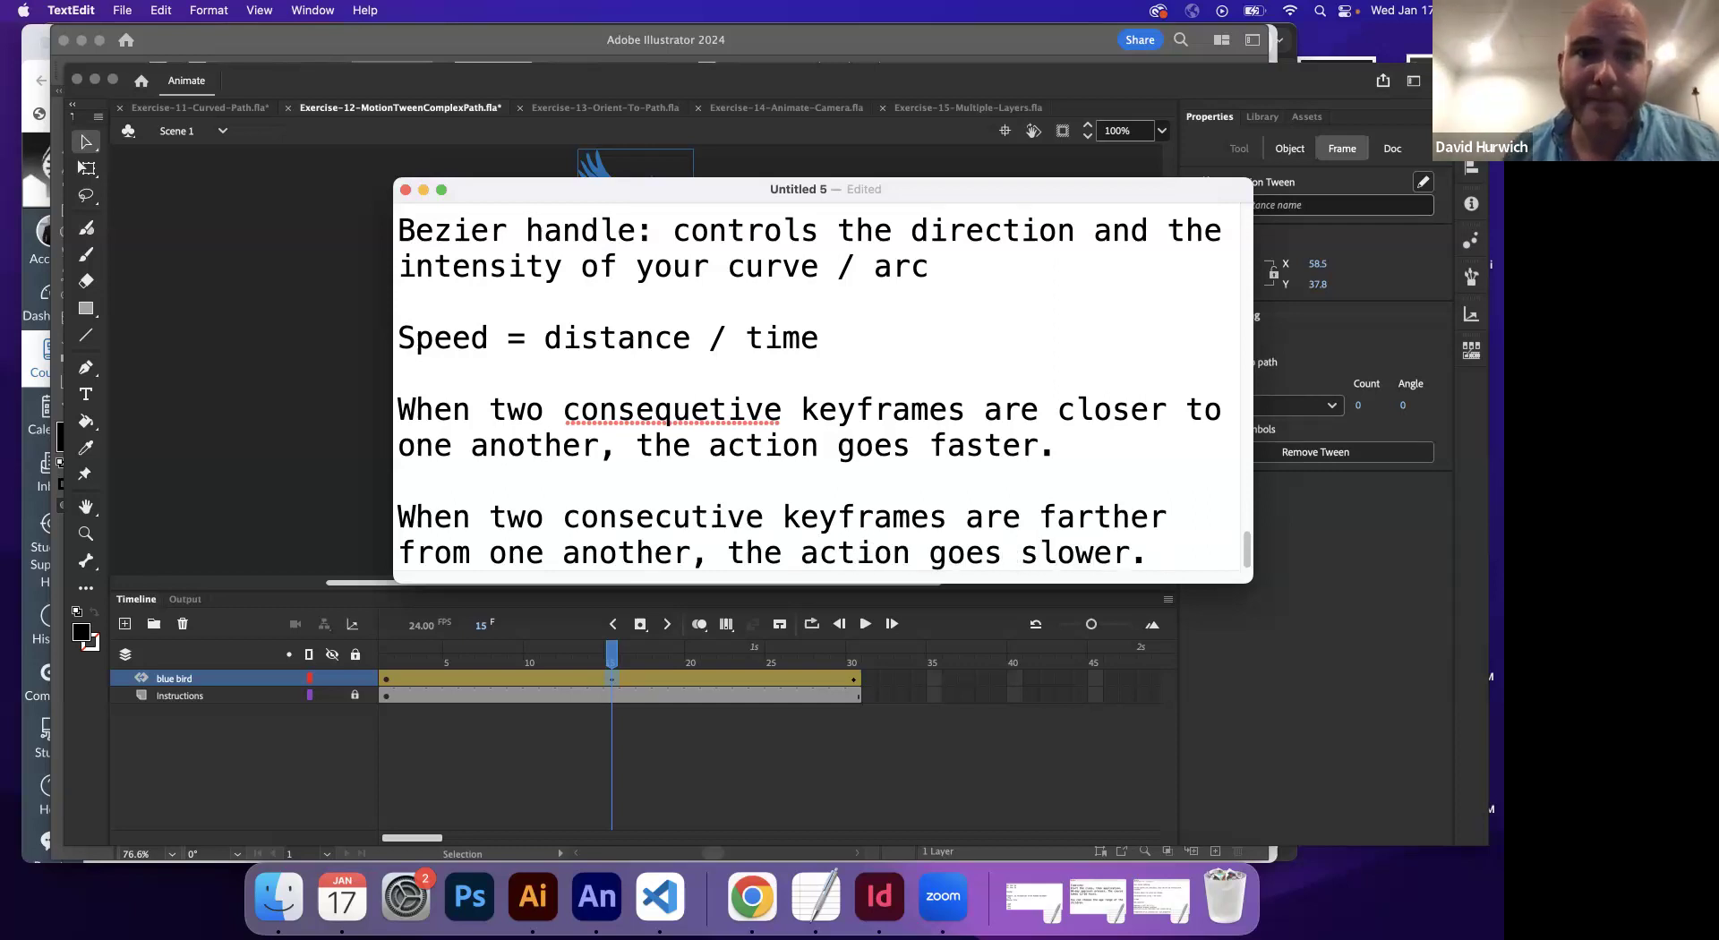
- Return to Animate and, in Exercise-13-Orient-To-Path.fla, hide the Circle layer and play the car animation from the first frame
{"action": "left_click", "coordinate": [630, 117]}
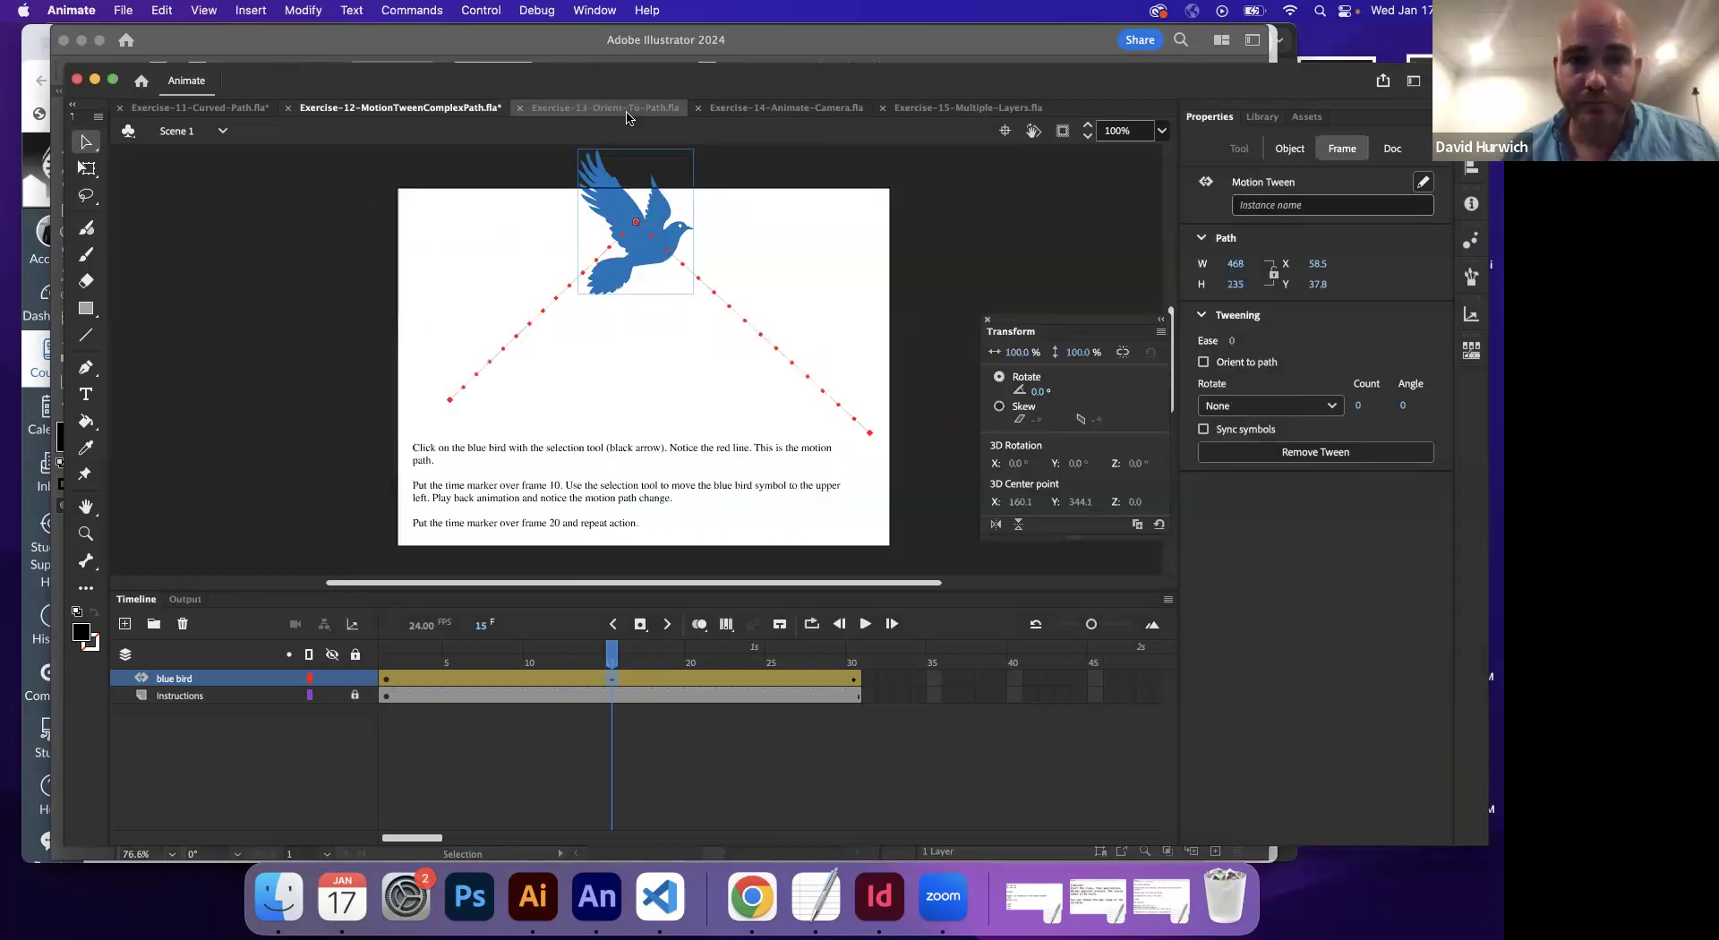
{"action": "left_click", "coordinate": [629, 109]}
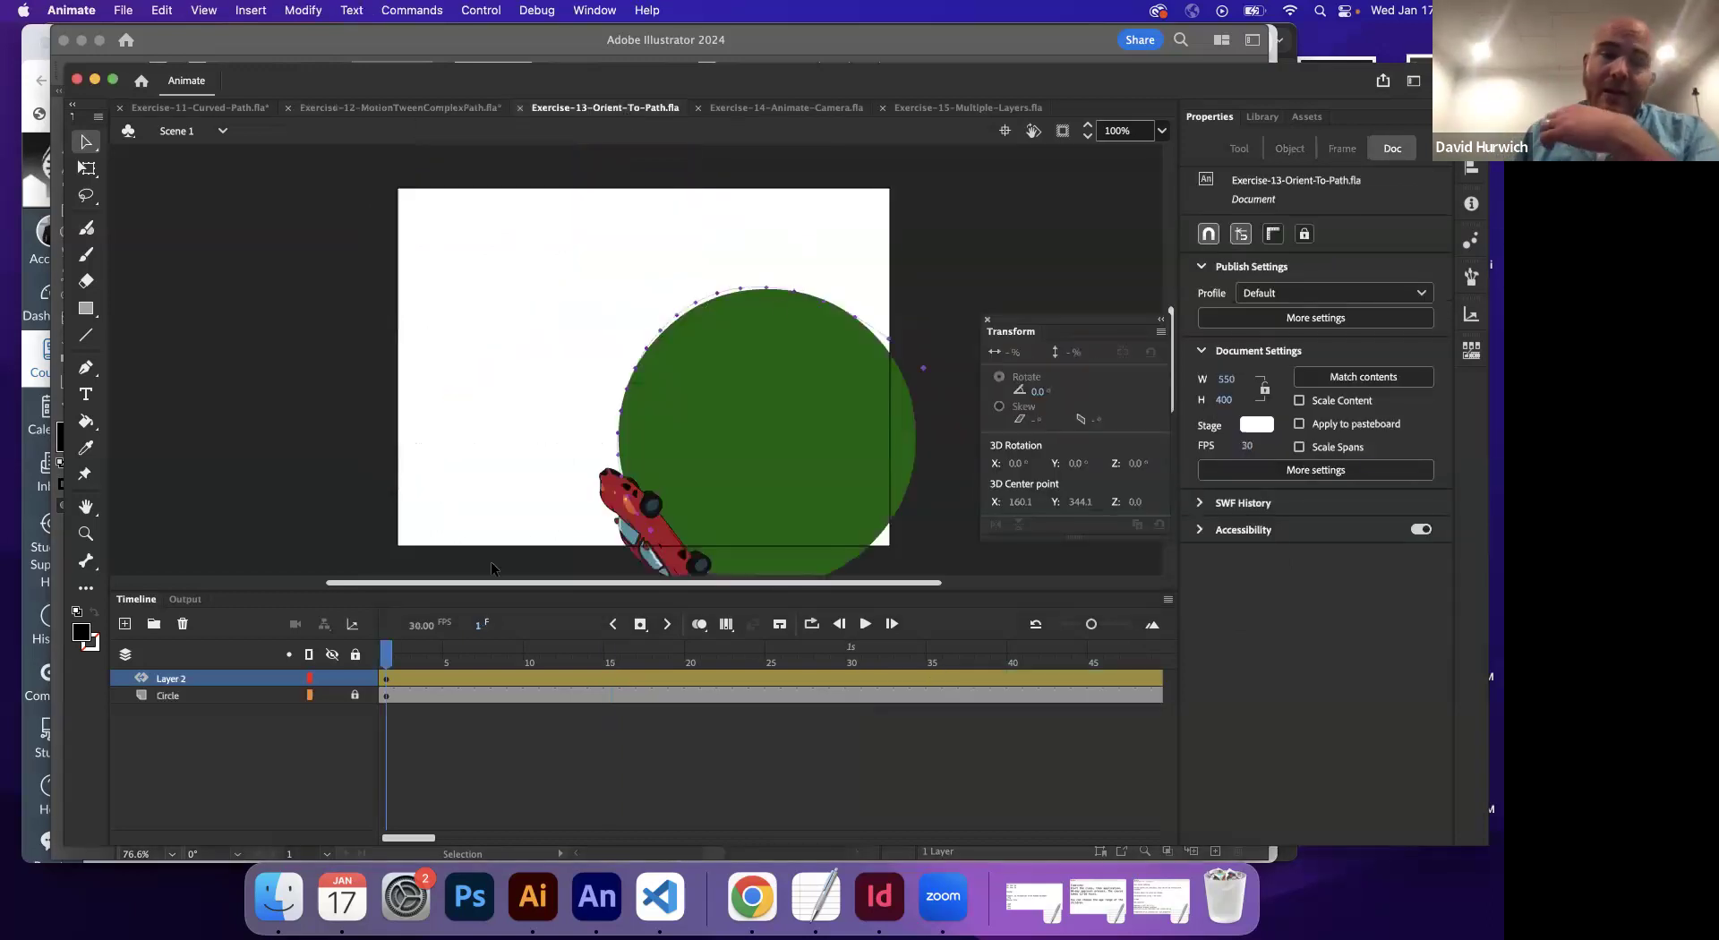
{"action": "left_click", "coordinate": [333, 696]}
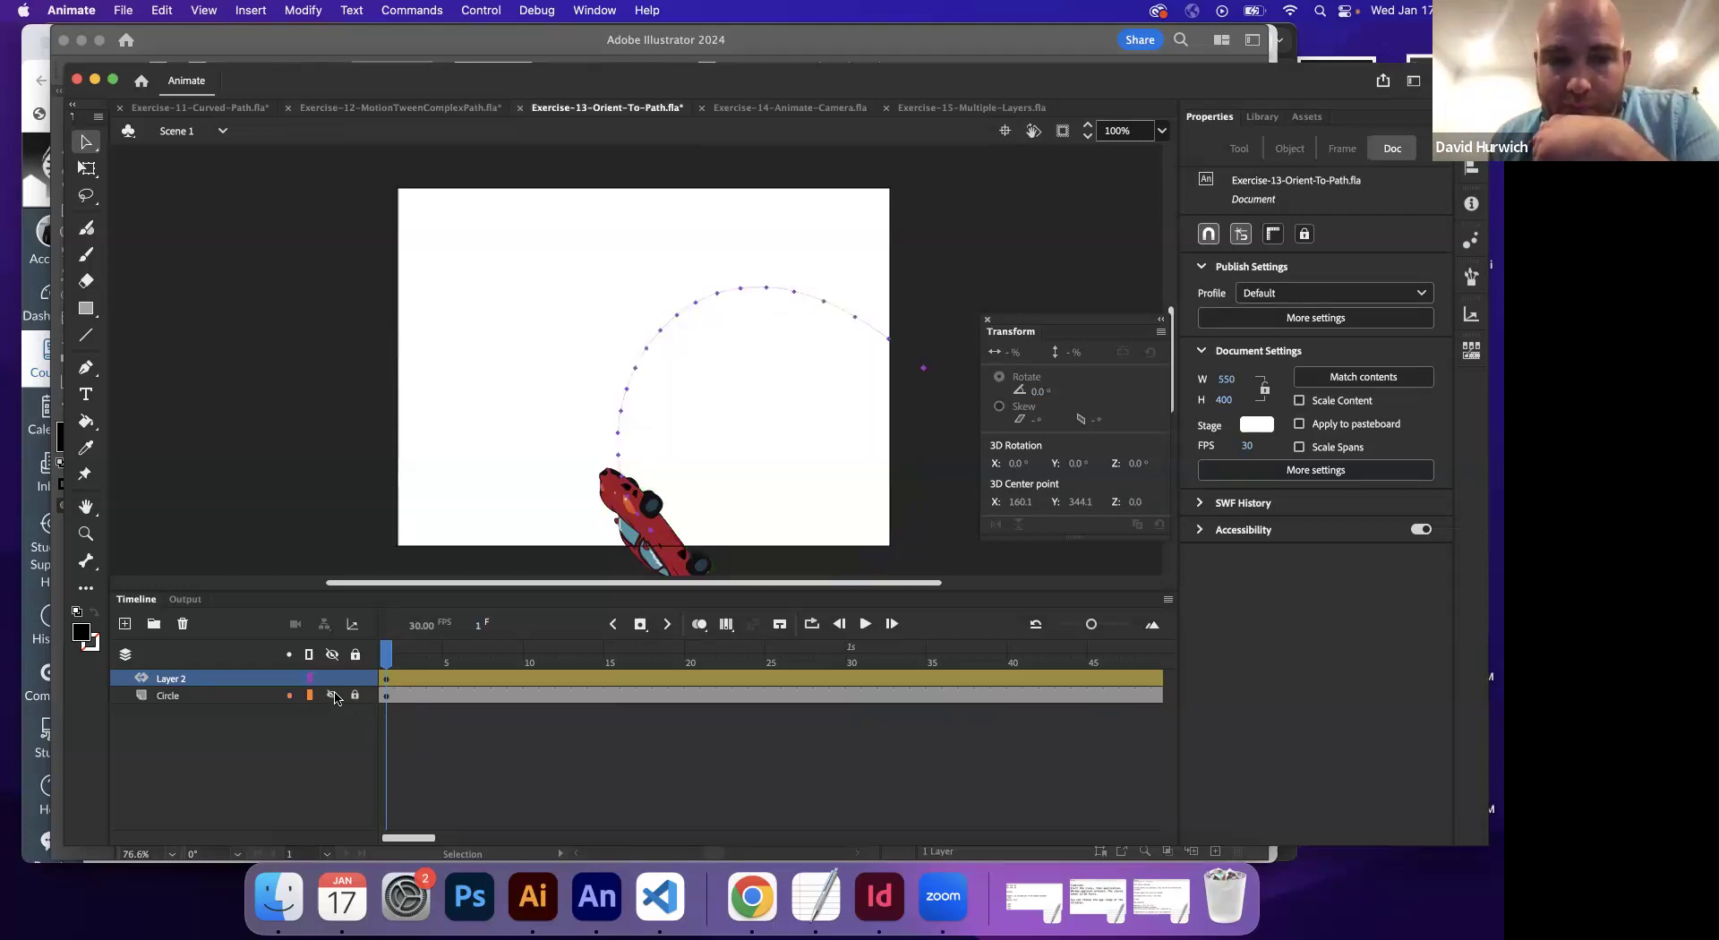
{"action": "left_click_drag", "start_coordinate": [393, 678], "coordinate": [10, 653]}
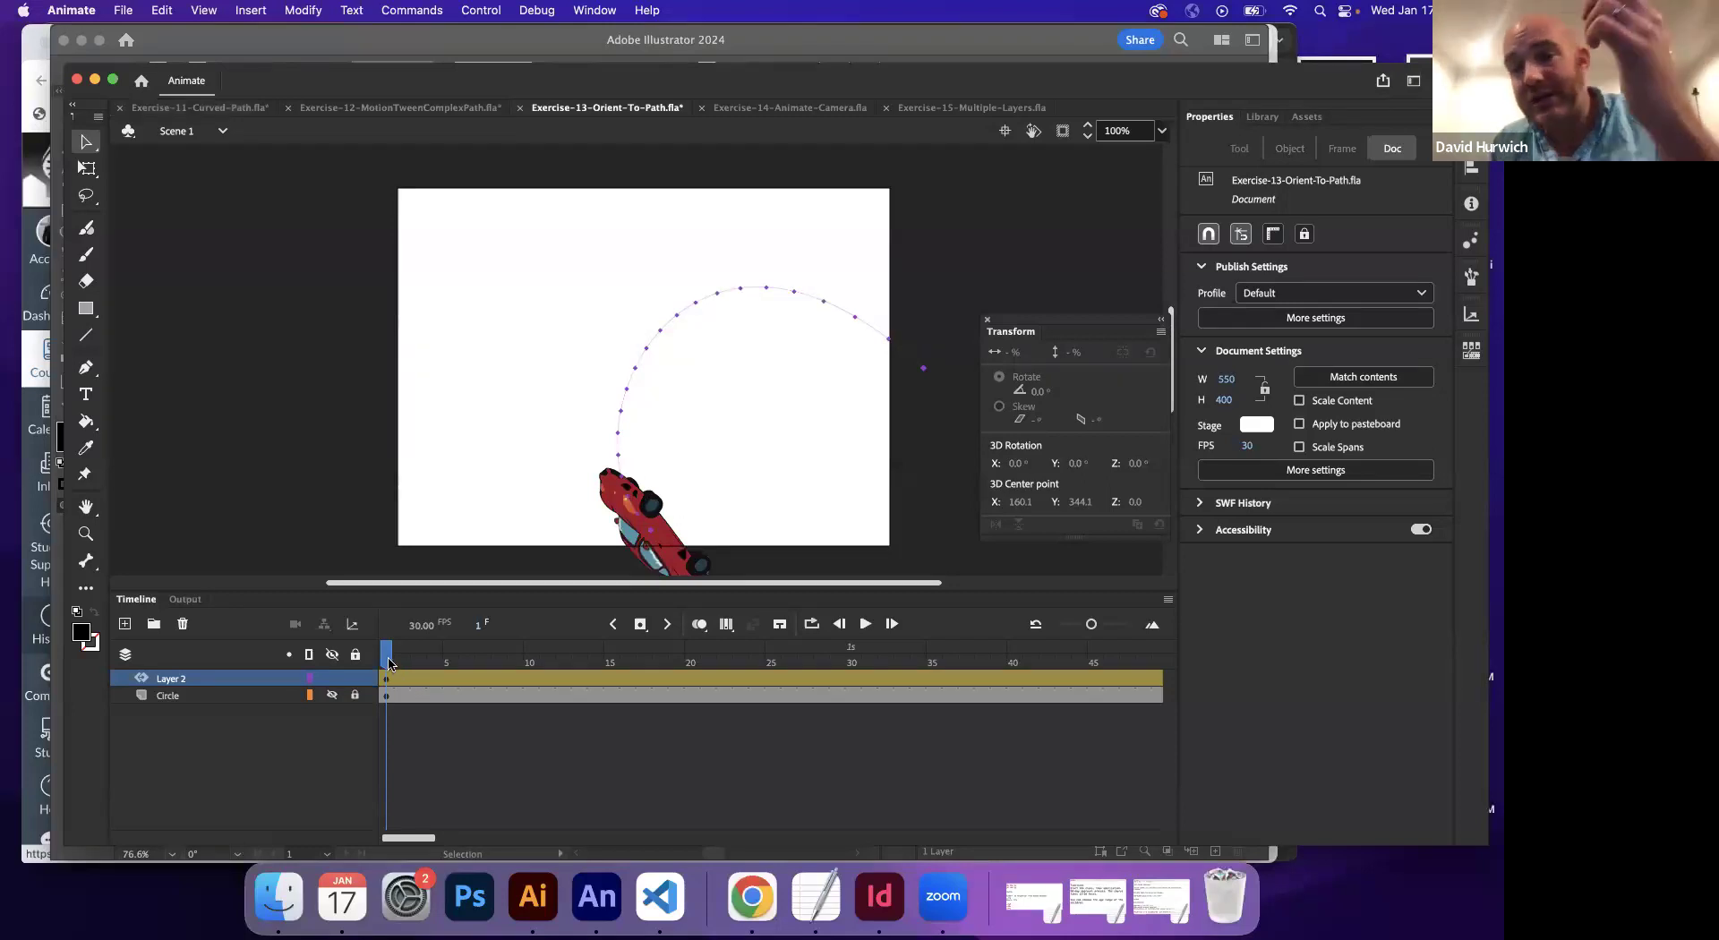
{"action": "key", "text": "Return"}
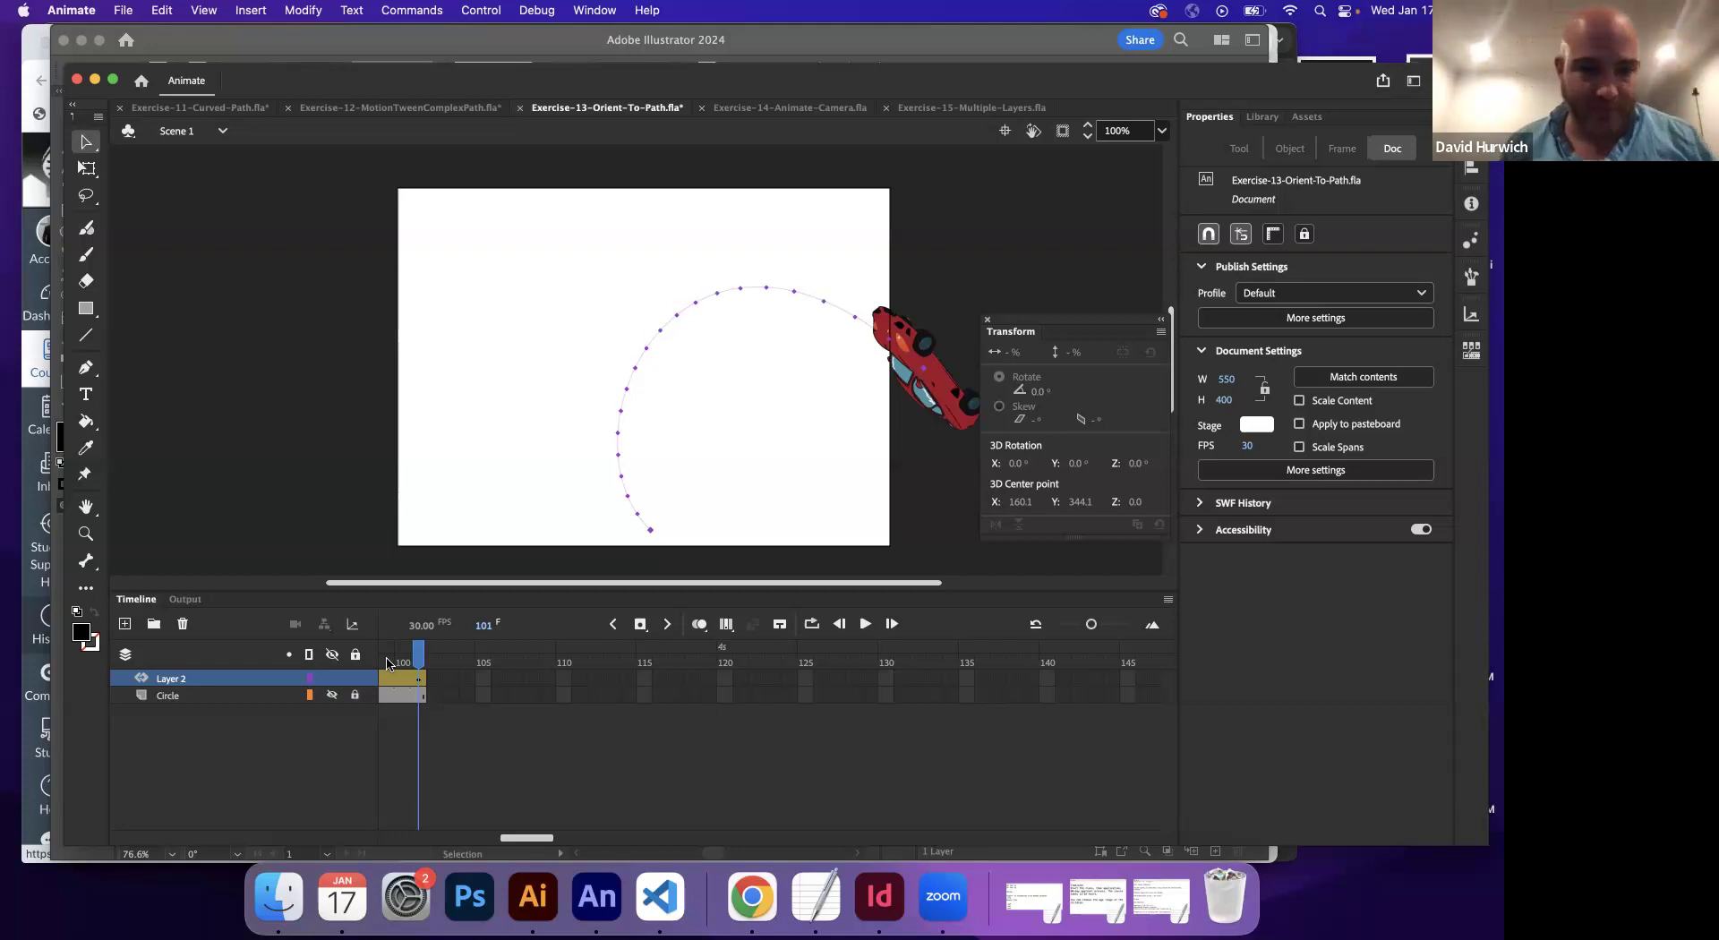
- Show the Circle layer again and scrub the timeline from the first frame to frame 36 to examine the car's orientation
{"action": "left_click", "coordinate": [332, 695]}
{"action": "left_click_drag", "start_coordinate": [386, 654], "coordinate": [355, 662]}
{"action": "left_click_drag", "start_coordinate": [1086, 625], "coordinate": [1064, 627]}
{"action": "left_click_drag", "start_coordinate": [387, 662], "coordinate": [538, 658]}
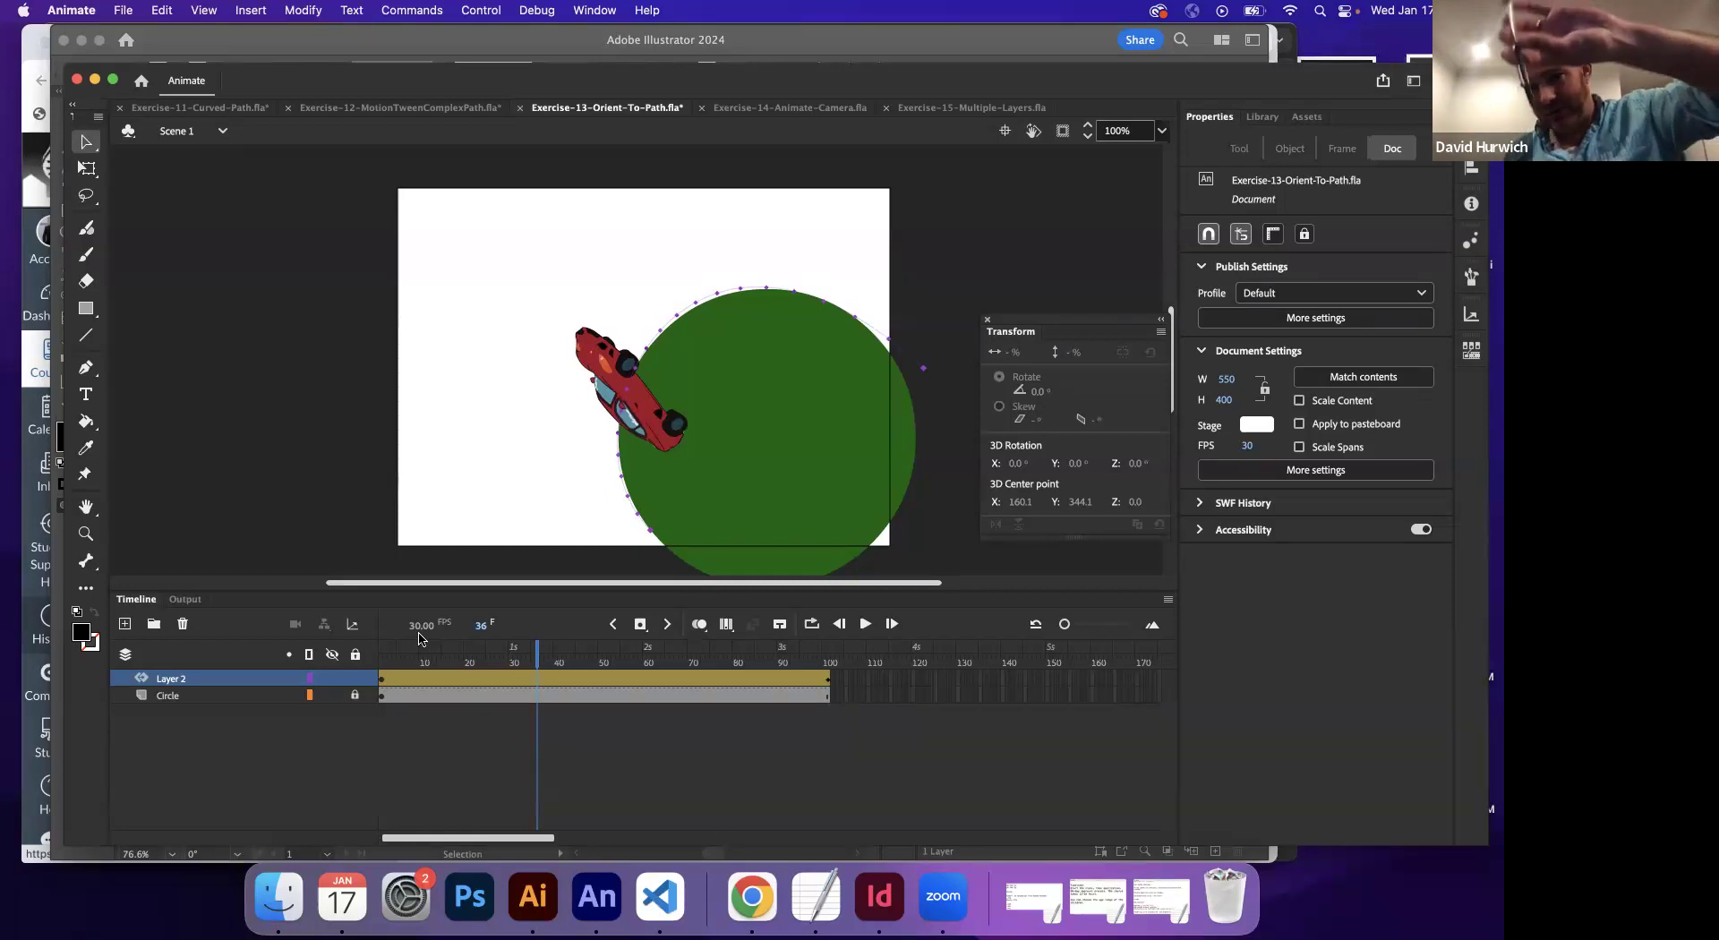
- Enable Orient to path on the car's motion tween and scrub through the timeline to check the car's rotation along the circle
{"action": "left_click", "coordinate": [470, 680]}
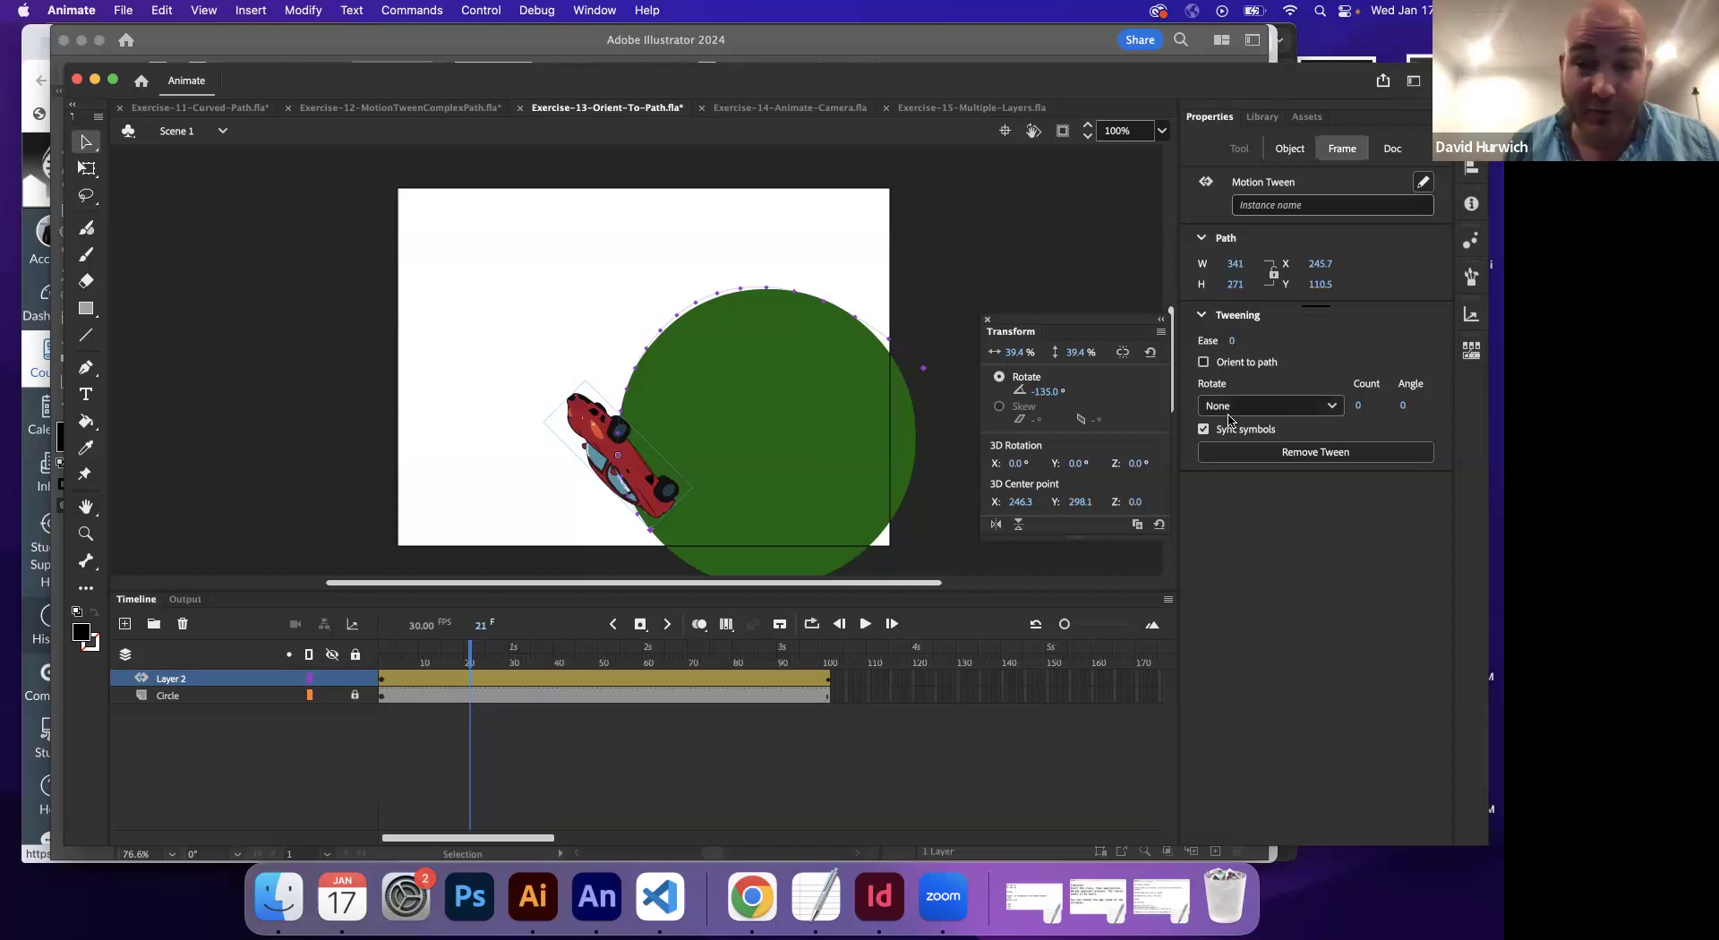
{"action": "left_click", "coordinate": [1204, 363]}
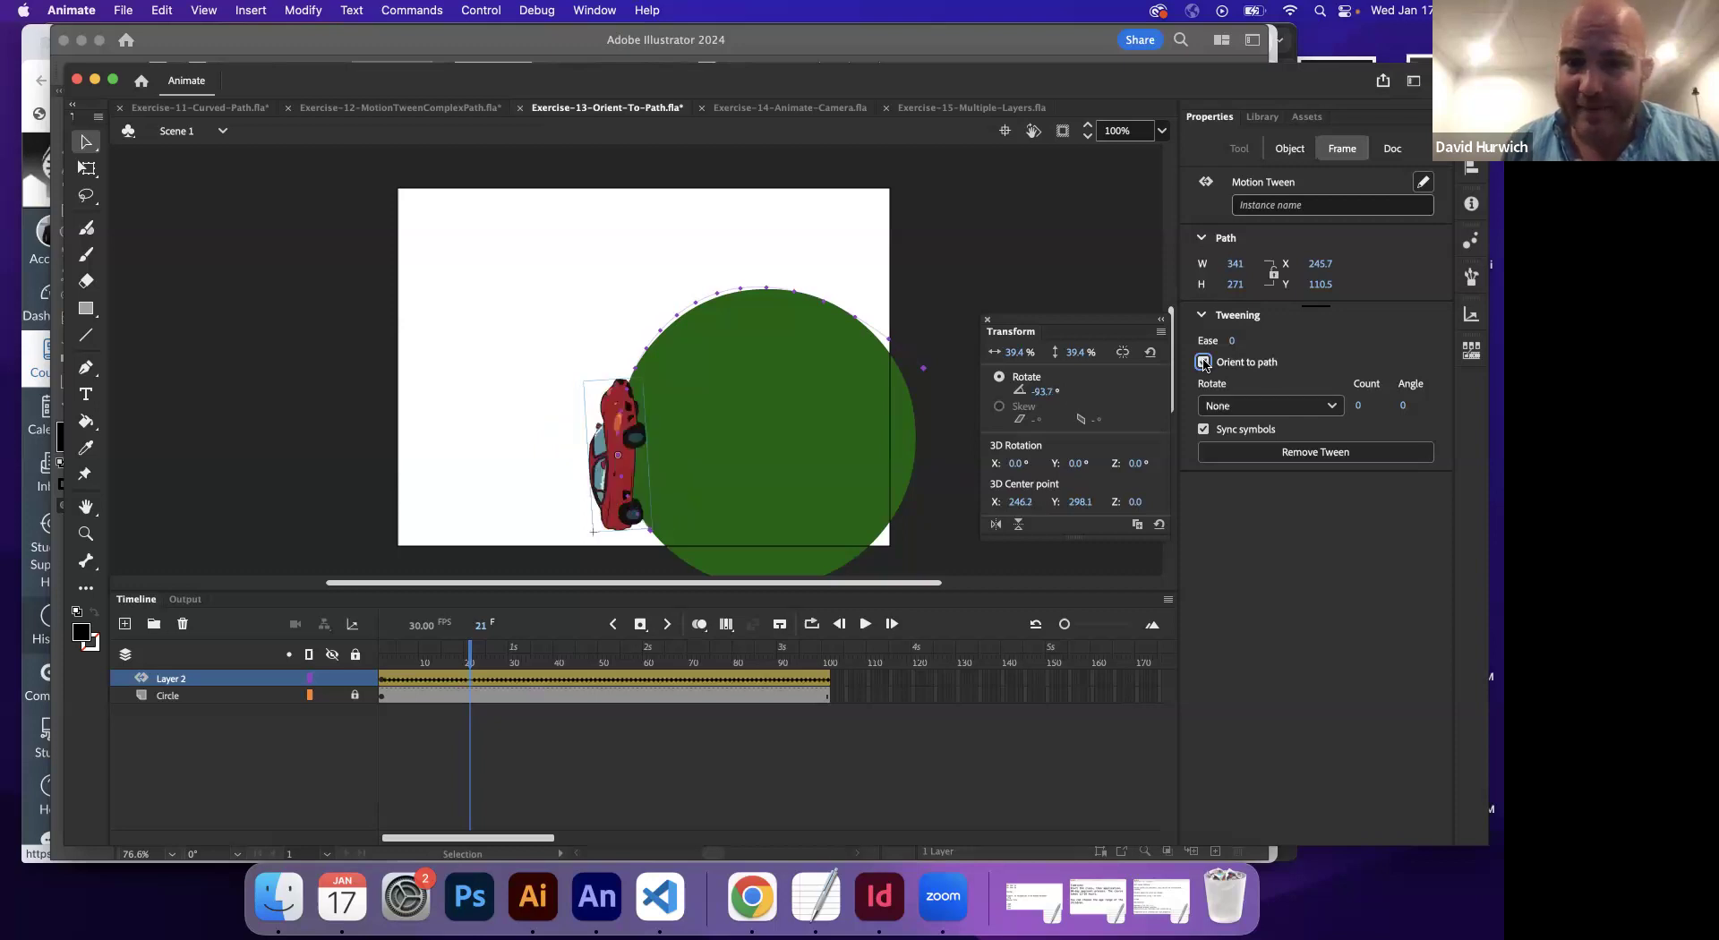
{"action": "left_click", "coordinate": [383, 676]}
{"action": "left_click_drag", "start_coordinate": [383, 677], "coordinate": [714, 667]}
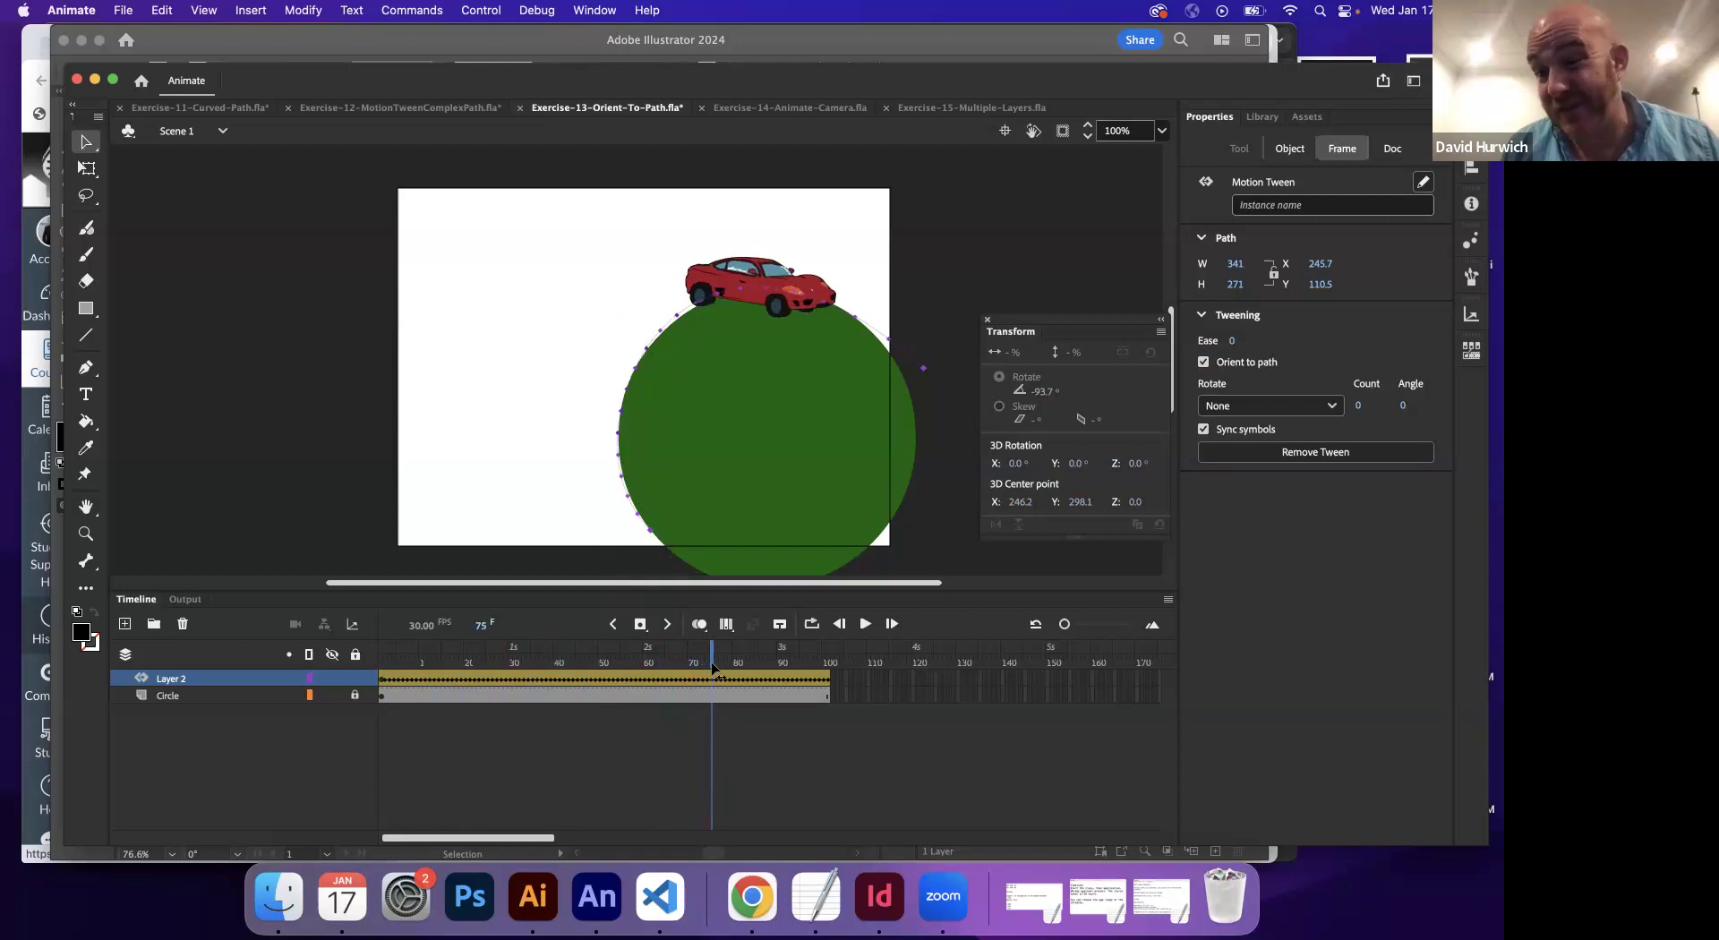
{"action": "left_click_drag", "start_coordinate": [501, 664], "coordinate": [382, 660]}
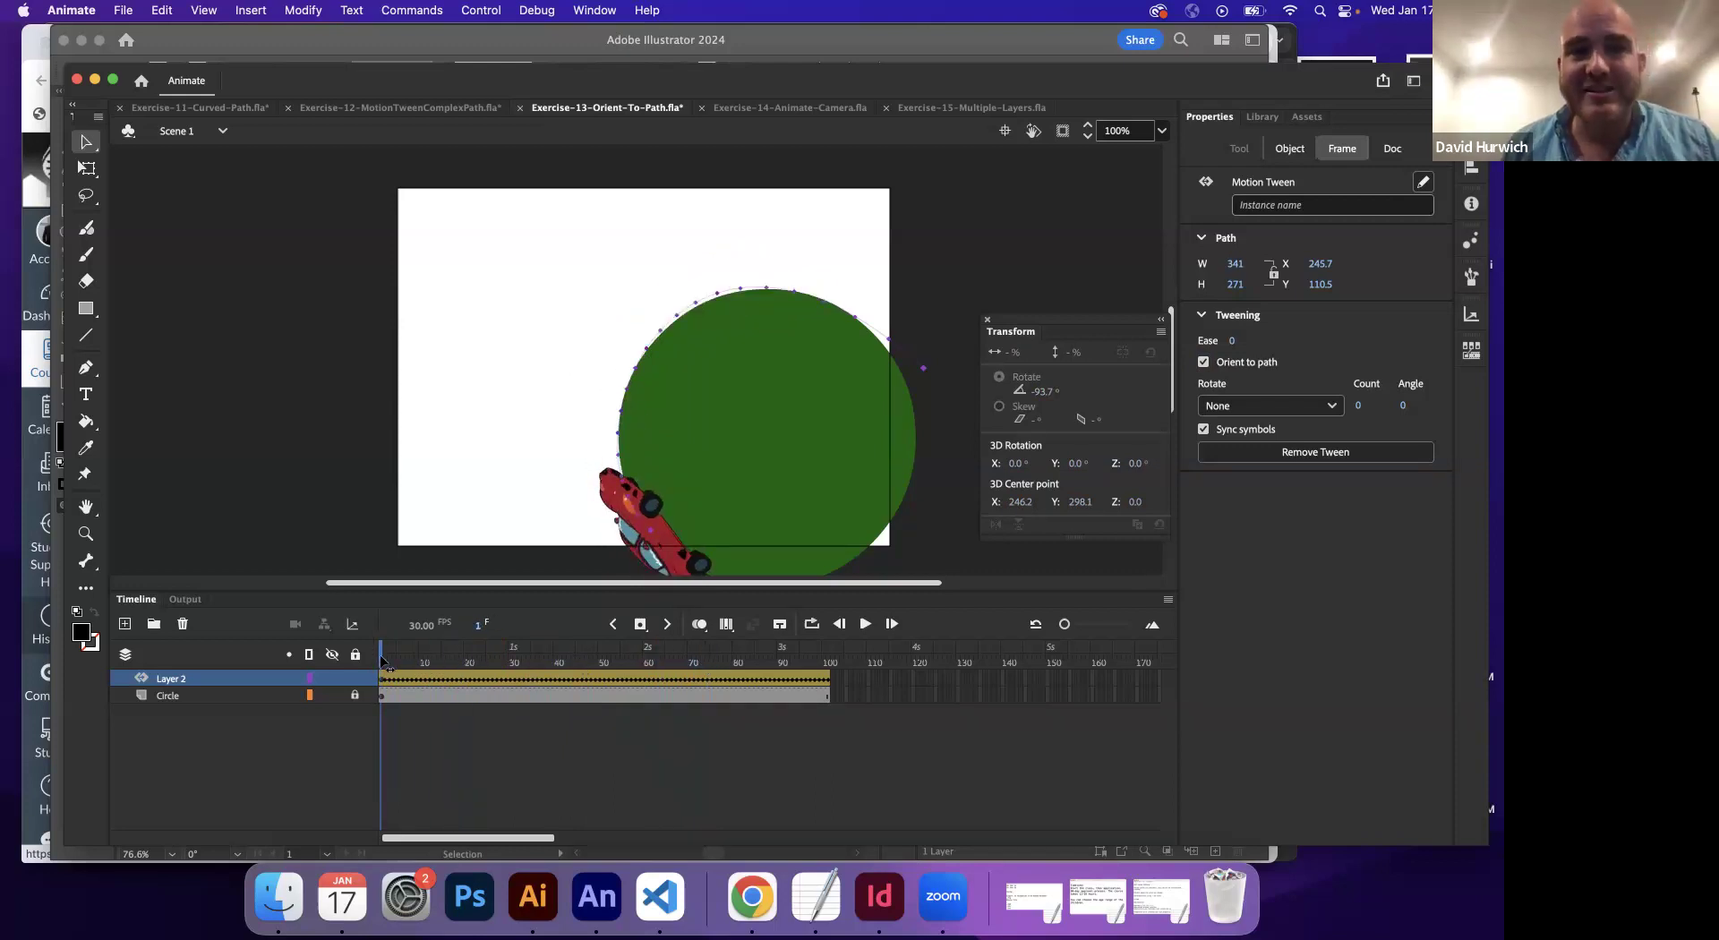
- Play the car animation from the first frame, hiding and showing the Circle layer to examine how the car follows its path
{"action": "left_click_drag", "start_coordinate": [383, 660], "coordinate": [333, 660]}
{"action": "key", "text": "Return"}
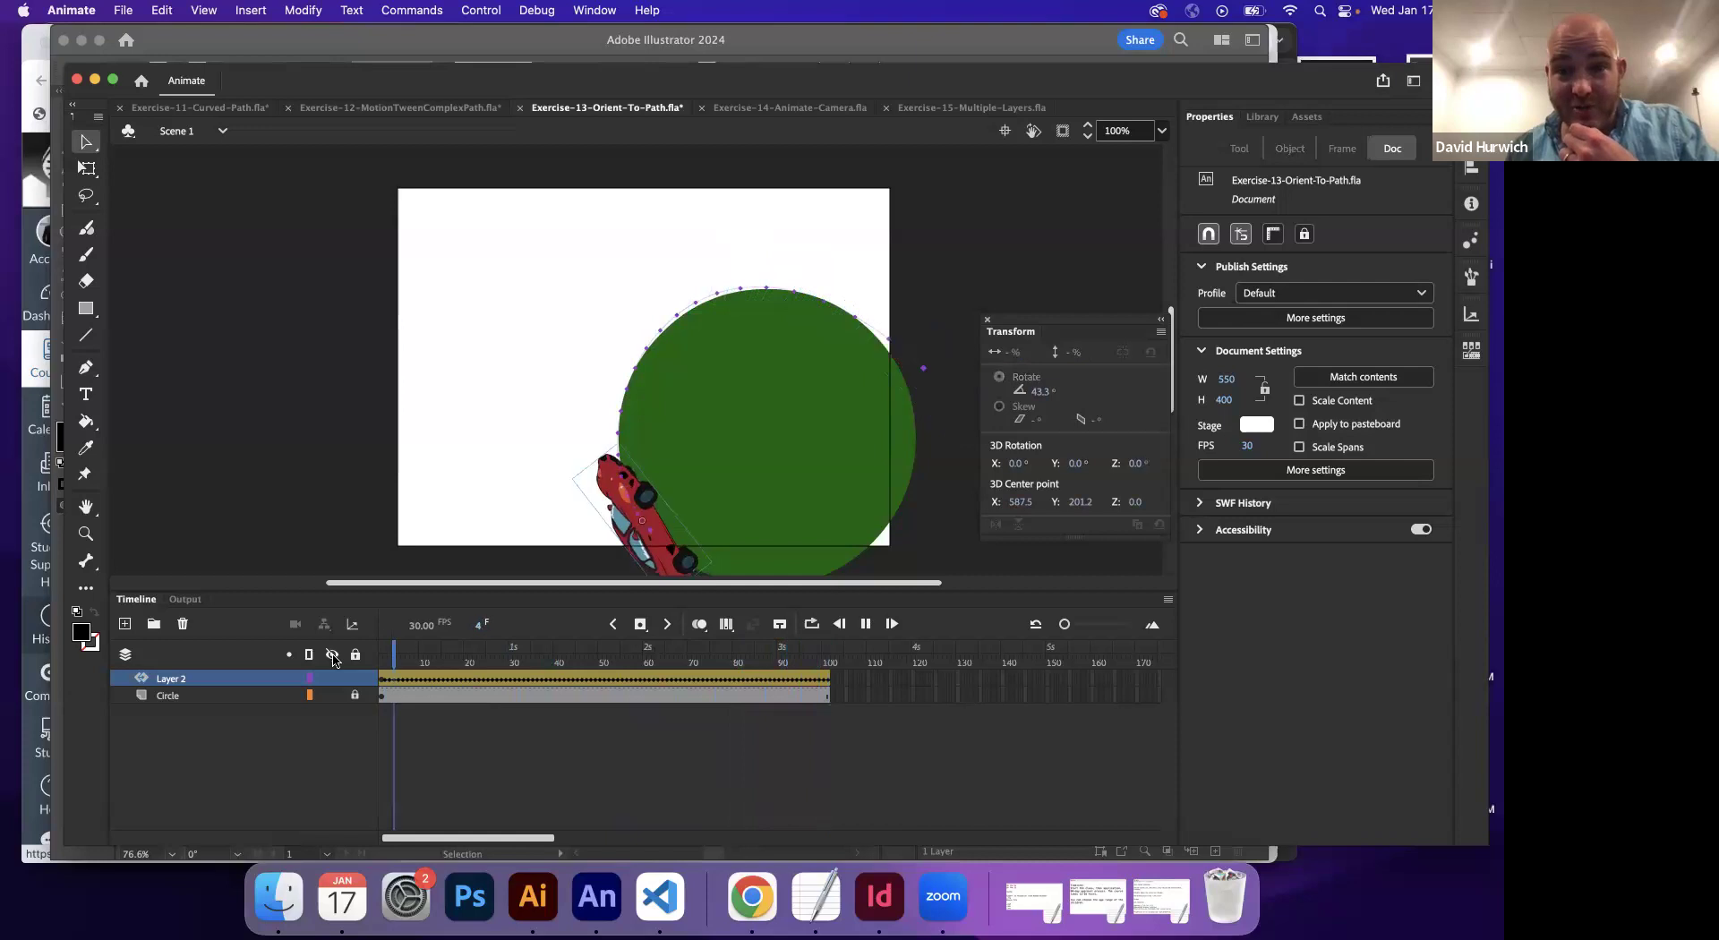
{"action": "left_click", "coordinate": [333, 696]}
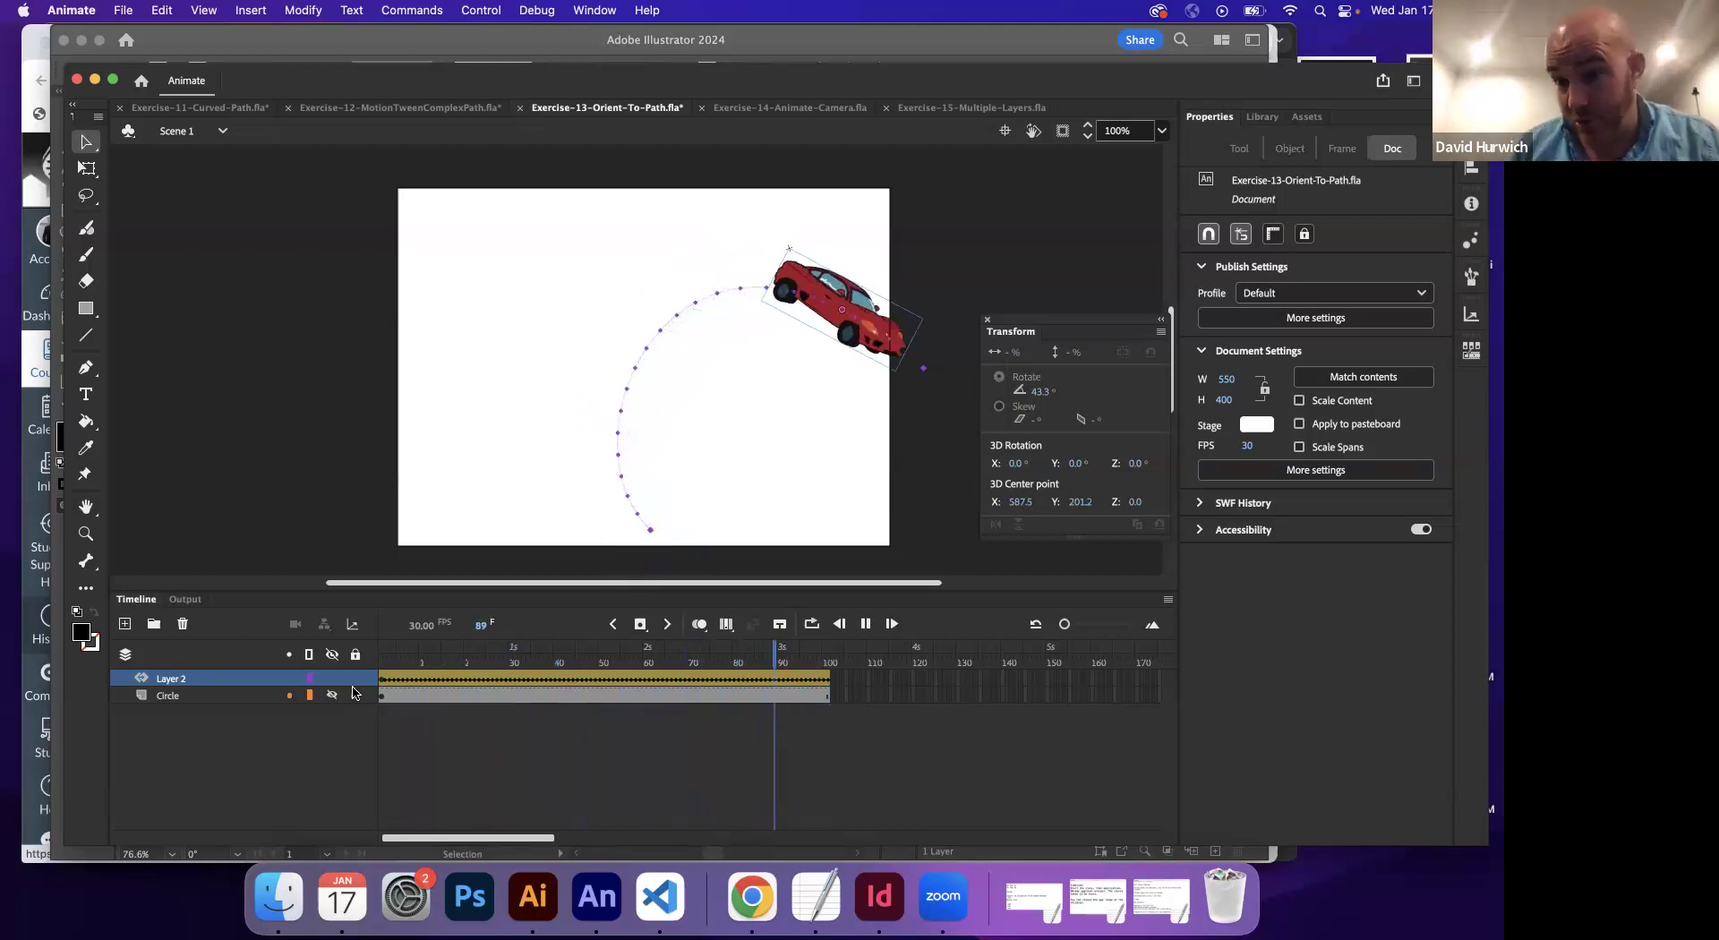
{"action": "left_click", "coordinate": [330, 696]}
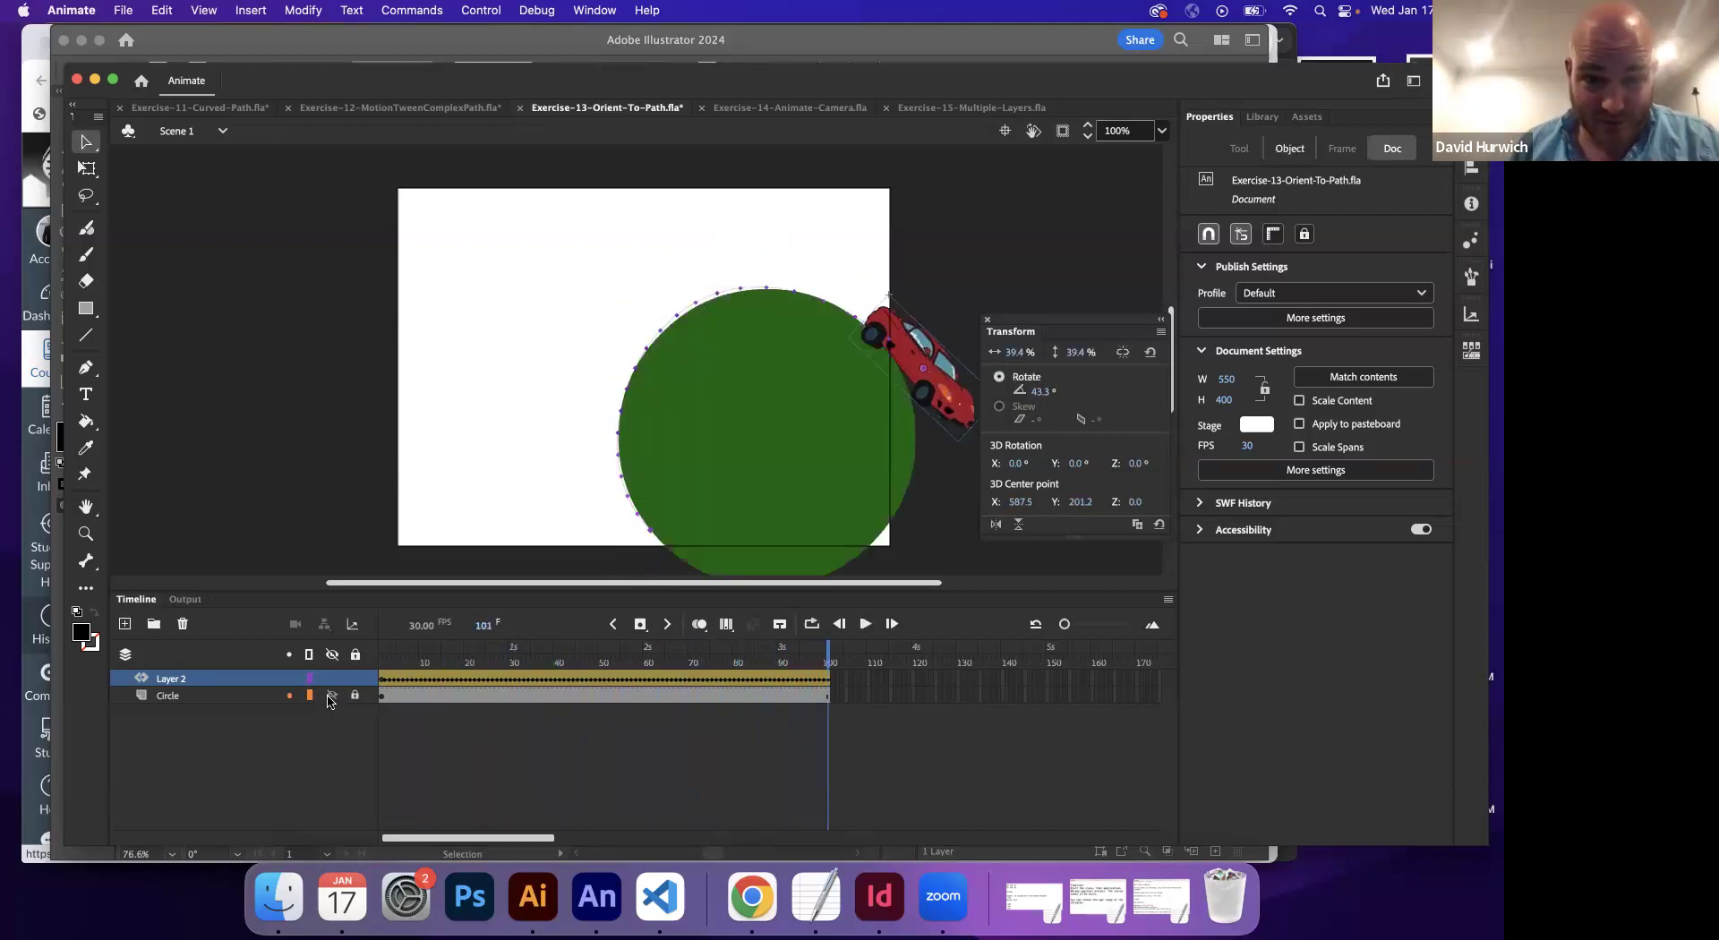
- Disable Orient to path on the car's motion tween and play the animation from the first frame
{"action": "left_click", "coordinate": [433, 678]}
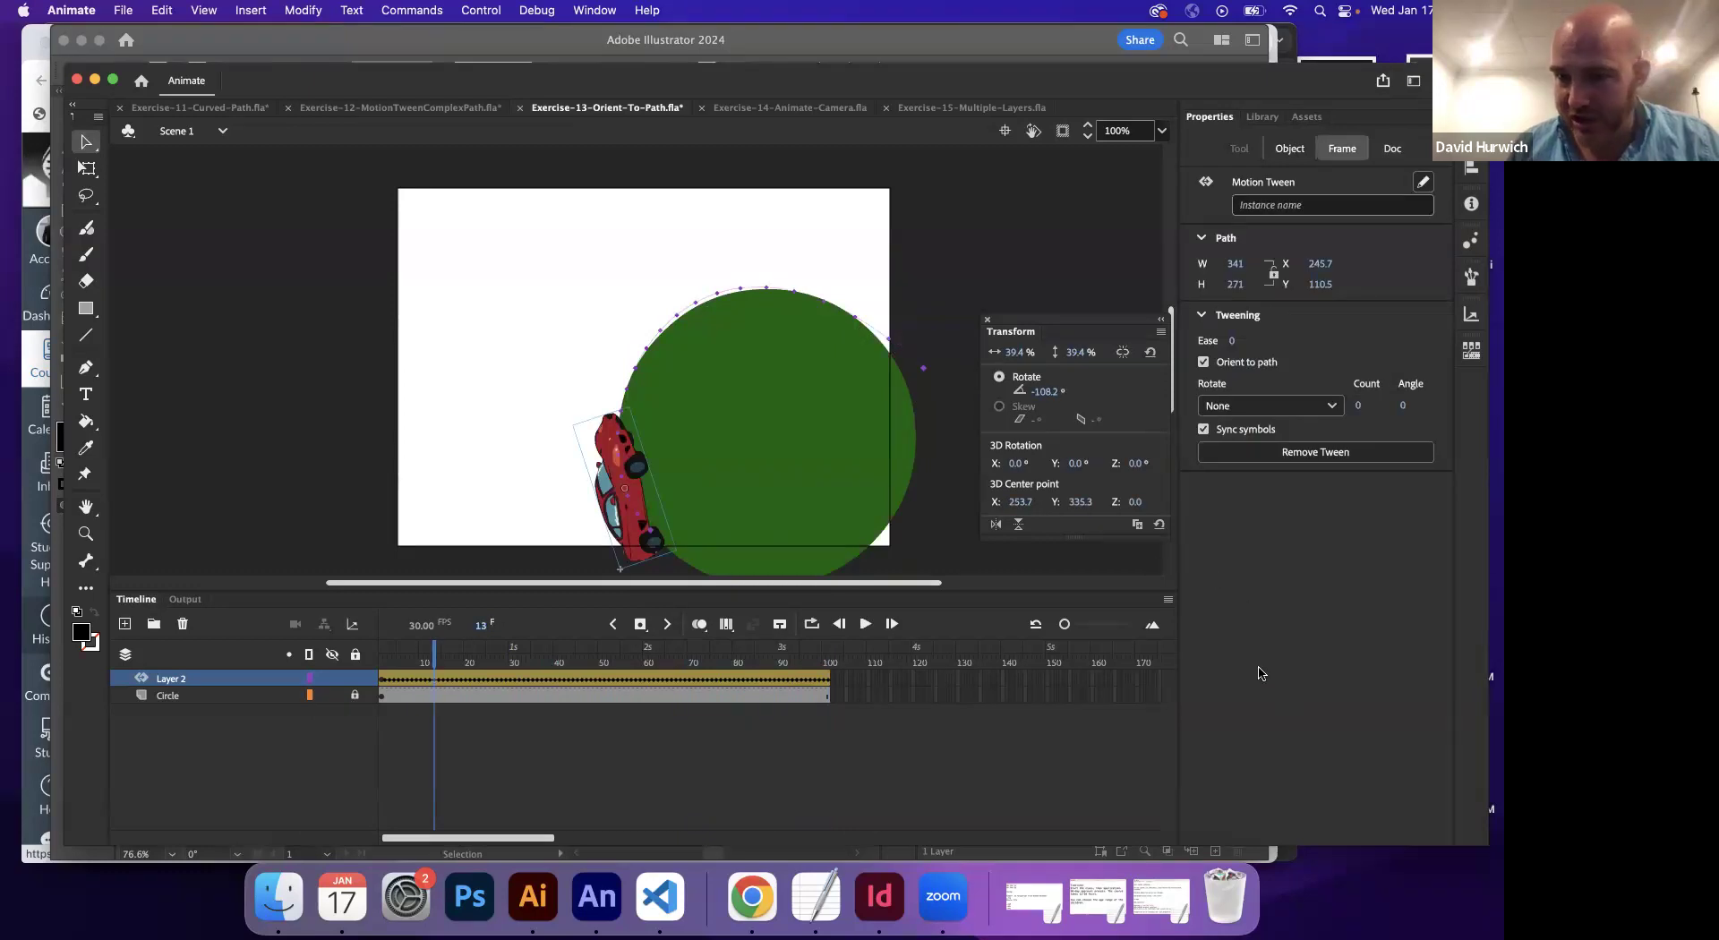
{"action": "left_click", "coordinate": [1206, 363]}
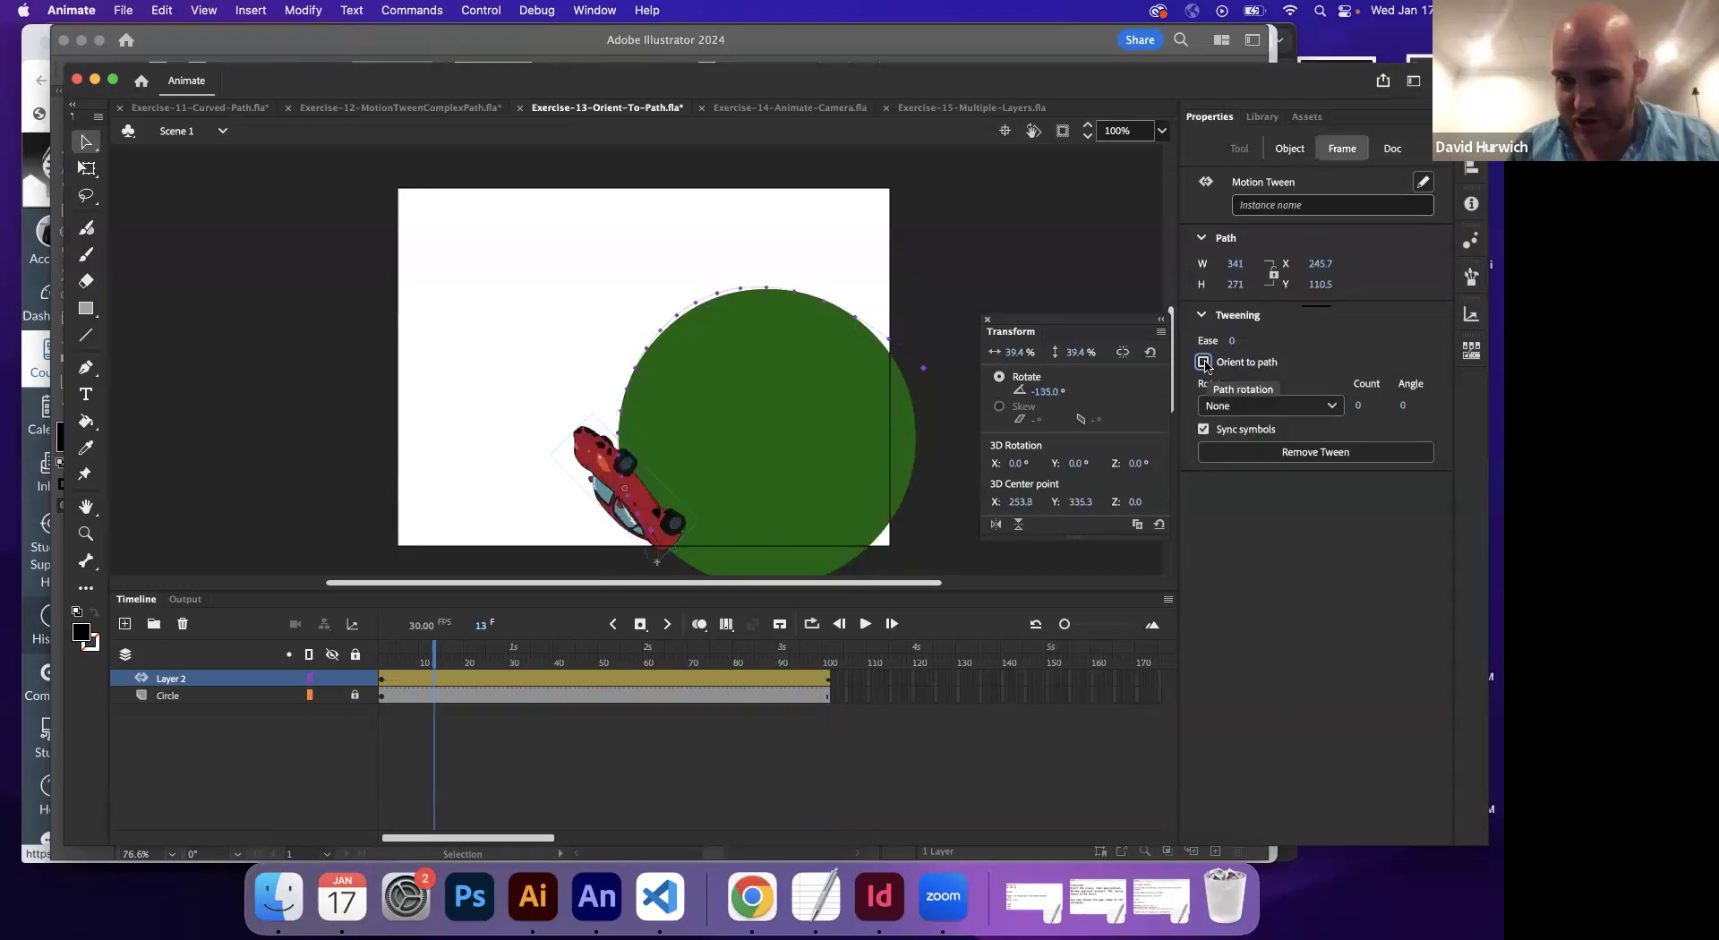
{"action": "left_click_drag", "start_coordinate": [396, 665], "coordinate": [374, 670]}
{"action": "key", "text": "Return"}
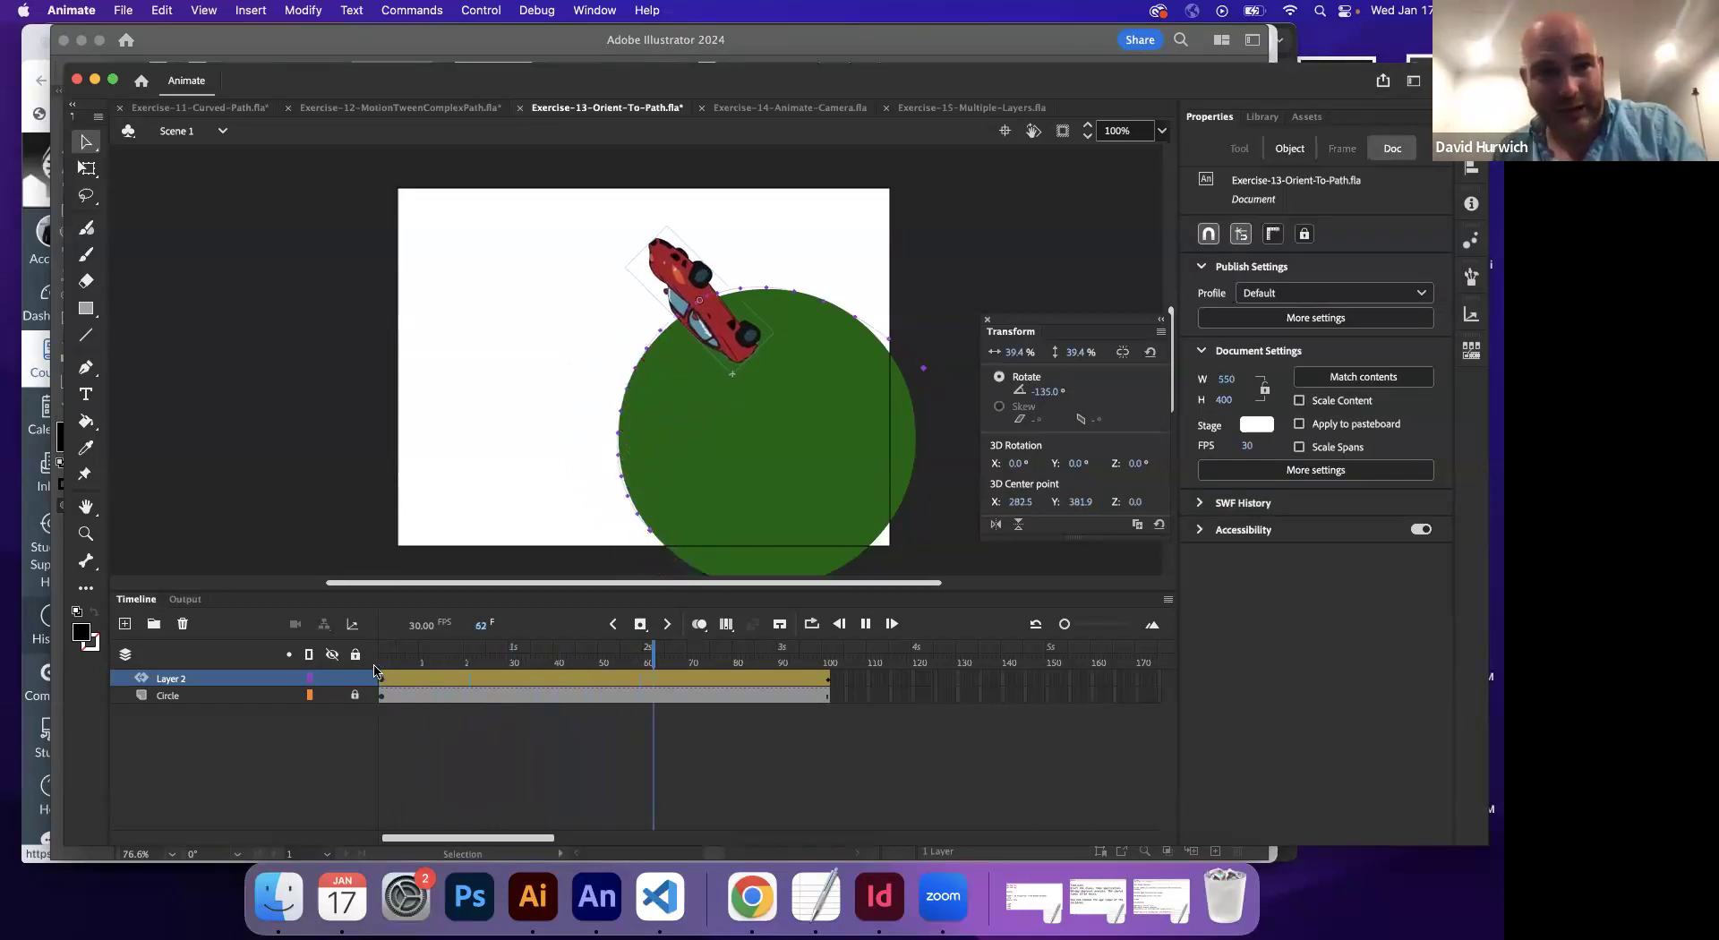
- Switch to Exercise-11-Curved-Path.fla and move the start point of the bird's motion path down and to the left
{"action": "left_click", "coordinate": [362, 107]}
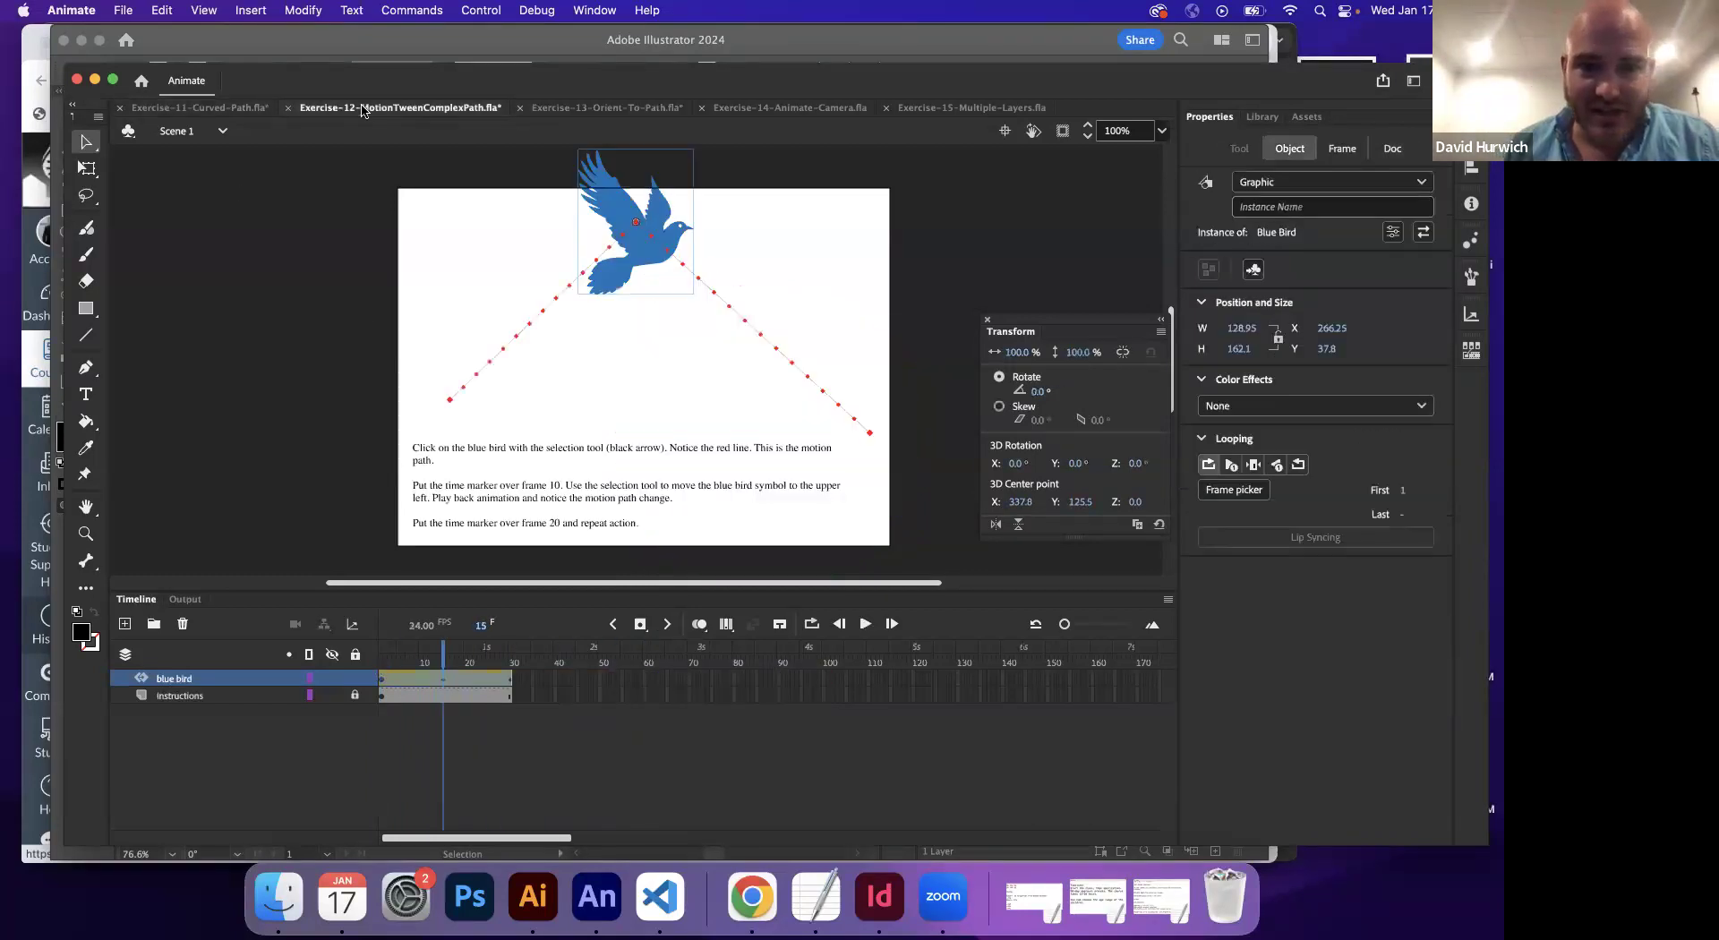
{"action": "left_click", "coordinate": [201, 108]}
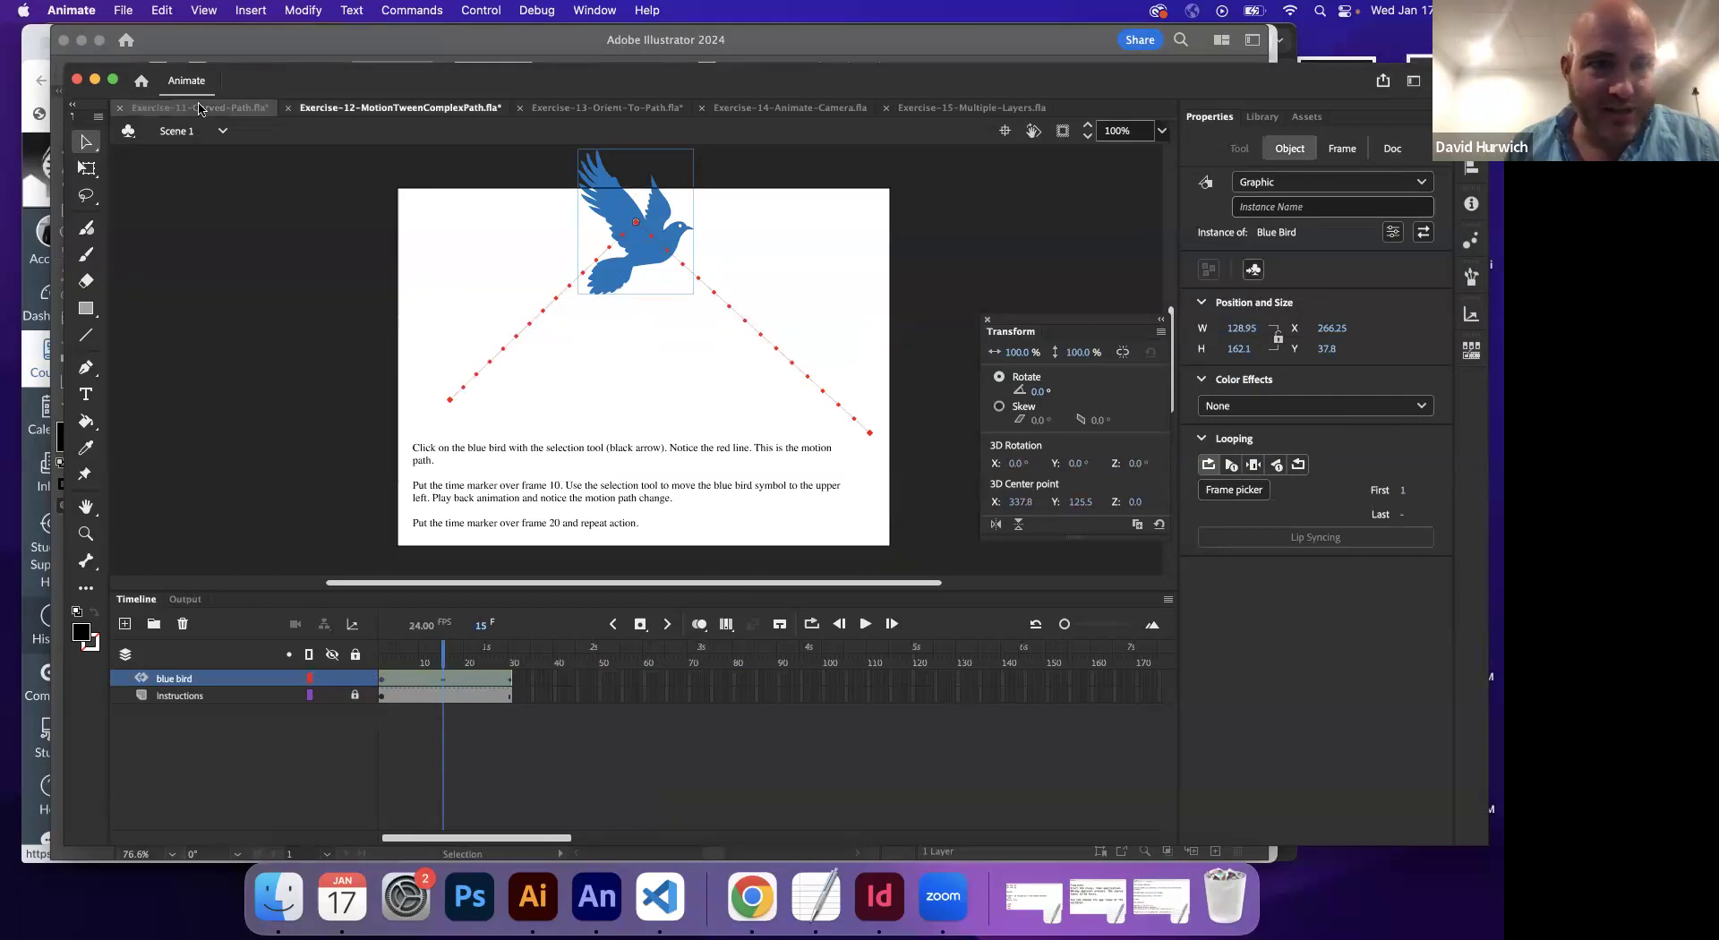
{"action": "left_click_drag", "start_coordinate": [474, 369], "coordinate": [432, 436]}
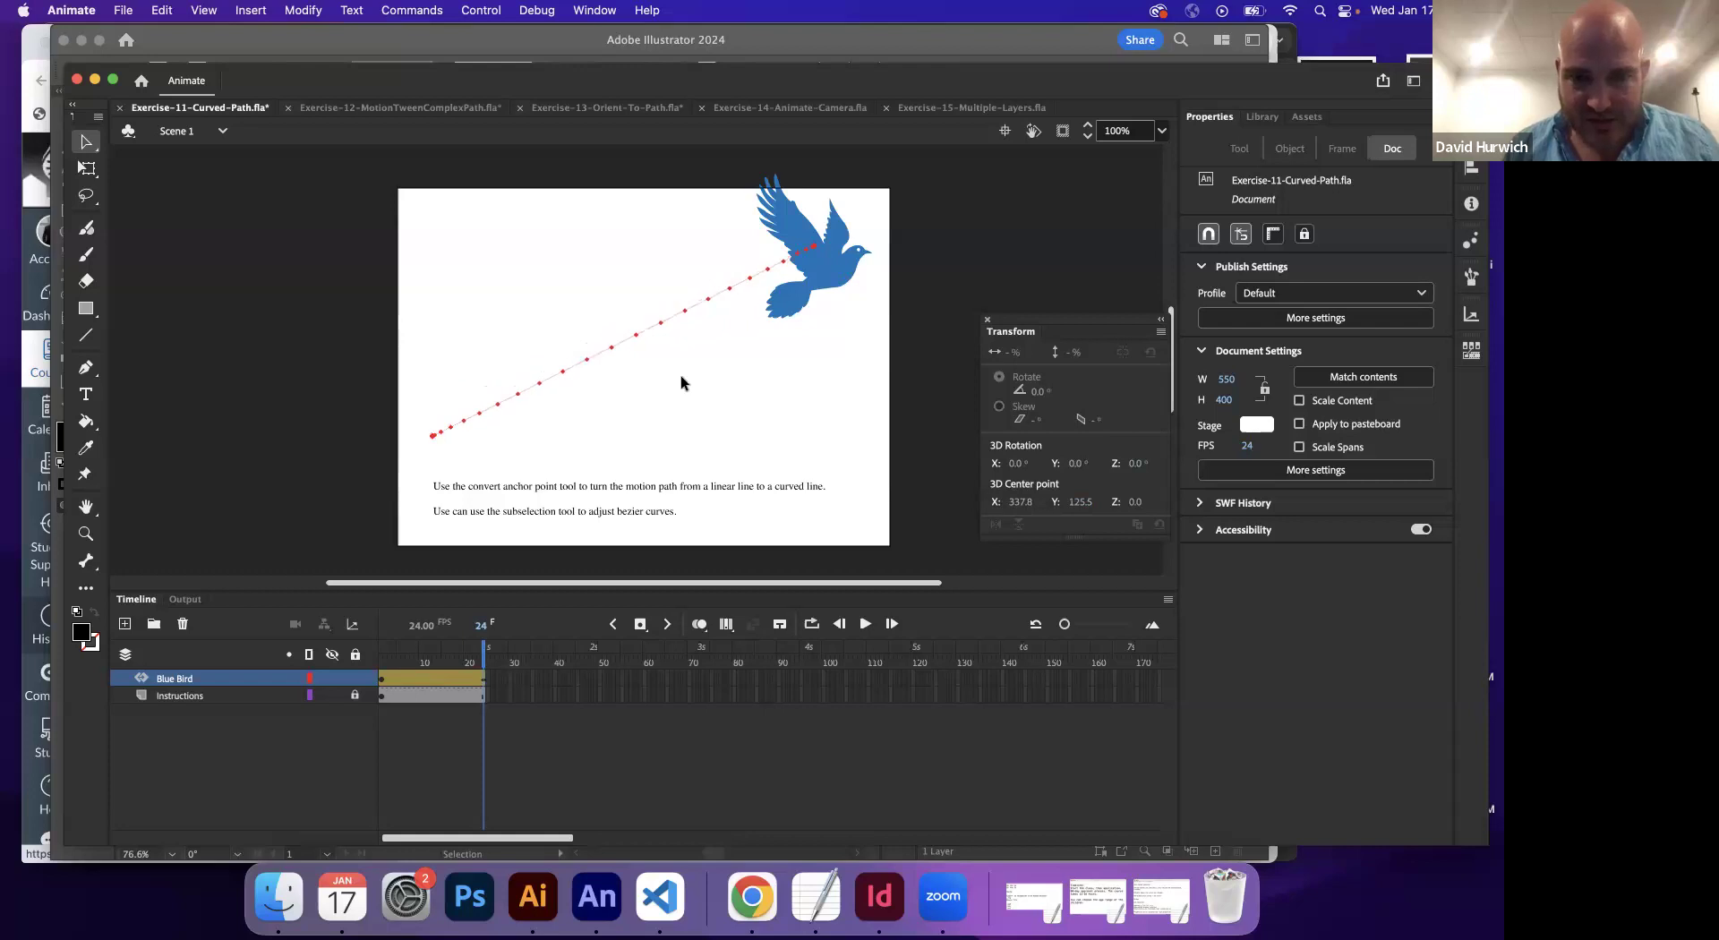
- Curve the bird's motion path with the Subselection tool by pulling the end point's Bezier handle down and moving the start point up
{"action": "left_click", "coordinate": [97, 148]}
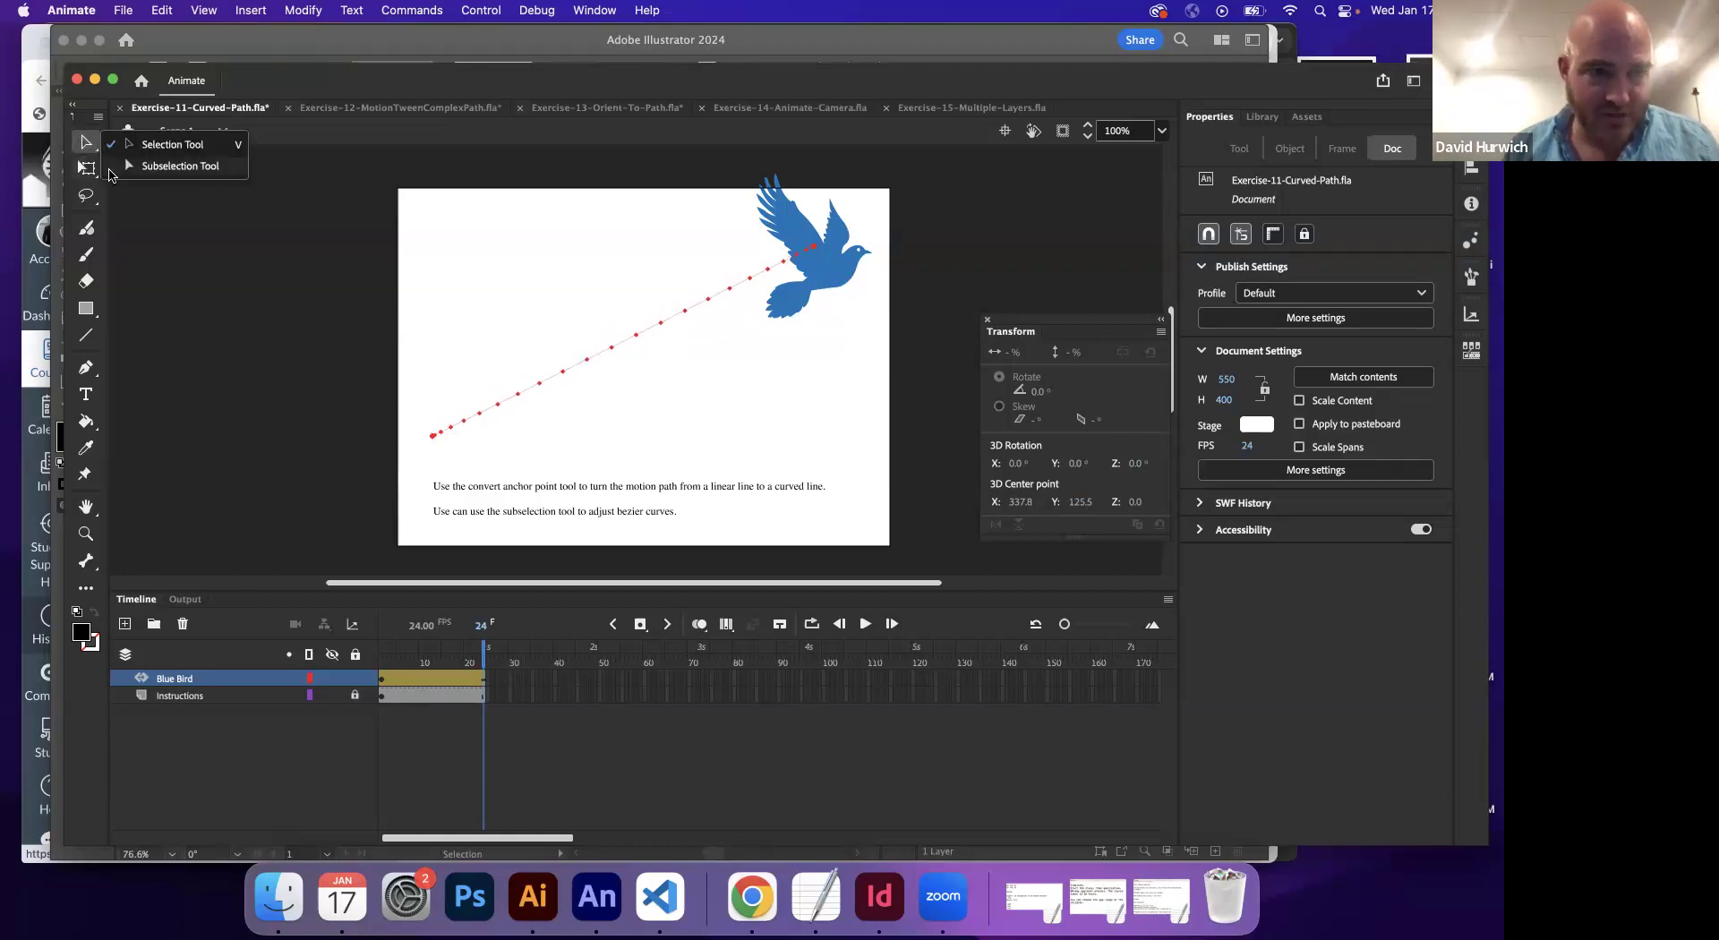
{"action": "left_click", "coordinate": [111, 168]}
{"action": "left_click_drag", "start_coordinate": [813, 248], "coordinate": [815, 481]}
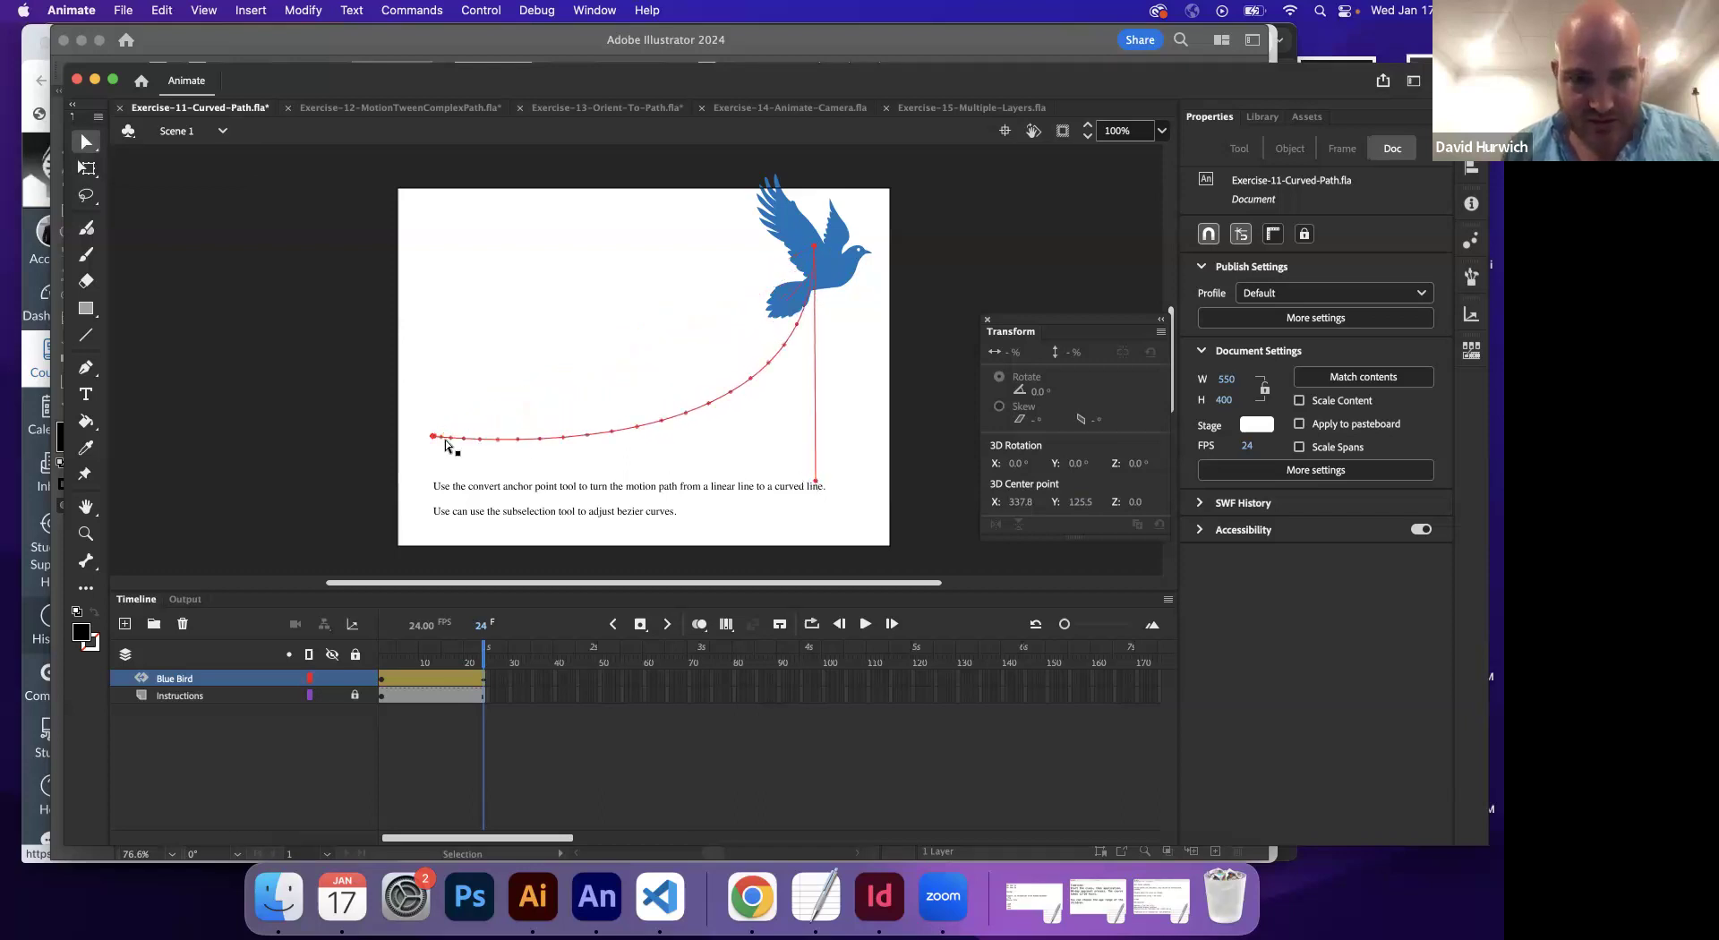
{"action": "left_click_drag", "start_coordinate": [430, 439], "coordinate": [473, 297]}
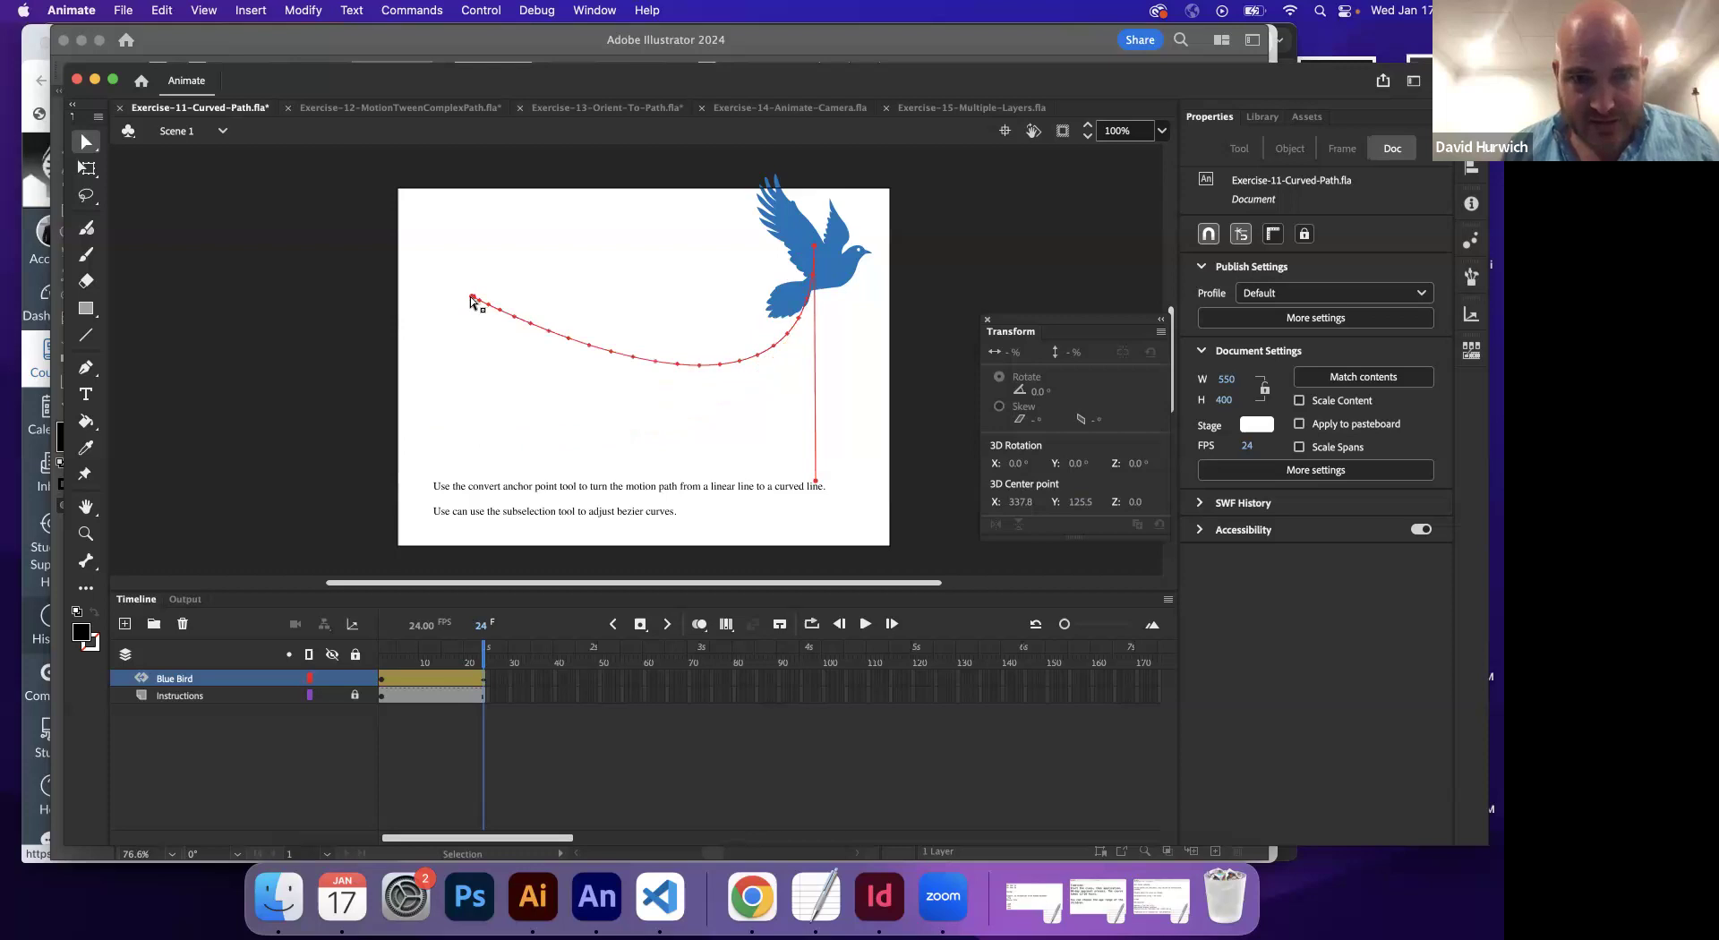
- Enable Orient to path on the Blue Bird motion tween and scrub from the first frame to frame 23 to check the bird's rotation
{"action": "left_click_drag", "start_coordinate": [404, 663], "coordinate": [354, 703]}
{"action": "left_click_drag", "start_coordinate": [1065, 626], "coordinate": [1086, 625]}
{"action": "left_click", "coordinate": [573, 680]}
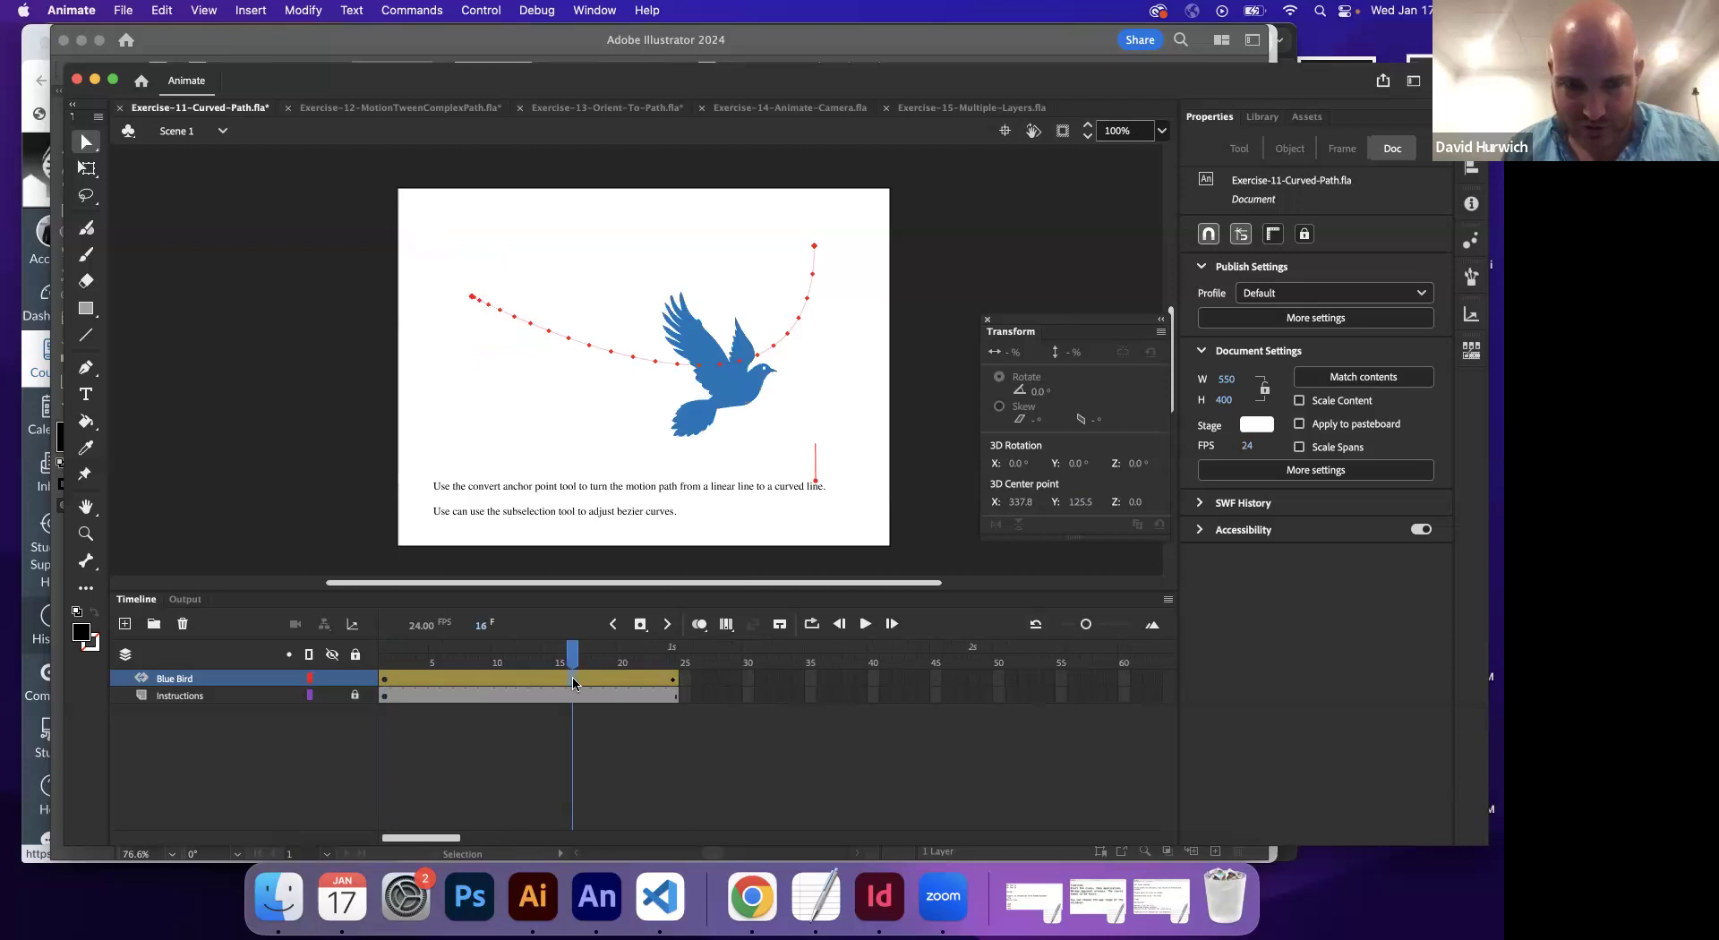
{"action": "left_click", "coordinate": [1203, 363]}
{"action": "left_click_drag", "start_coordinate": [385, 672], "coordinate": [659, 518]}
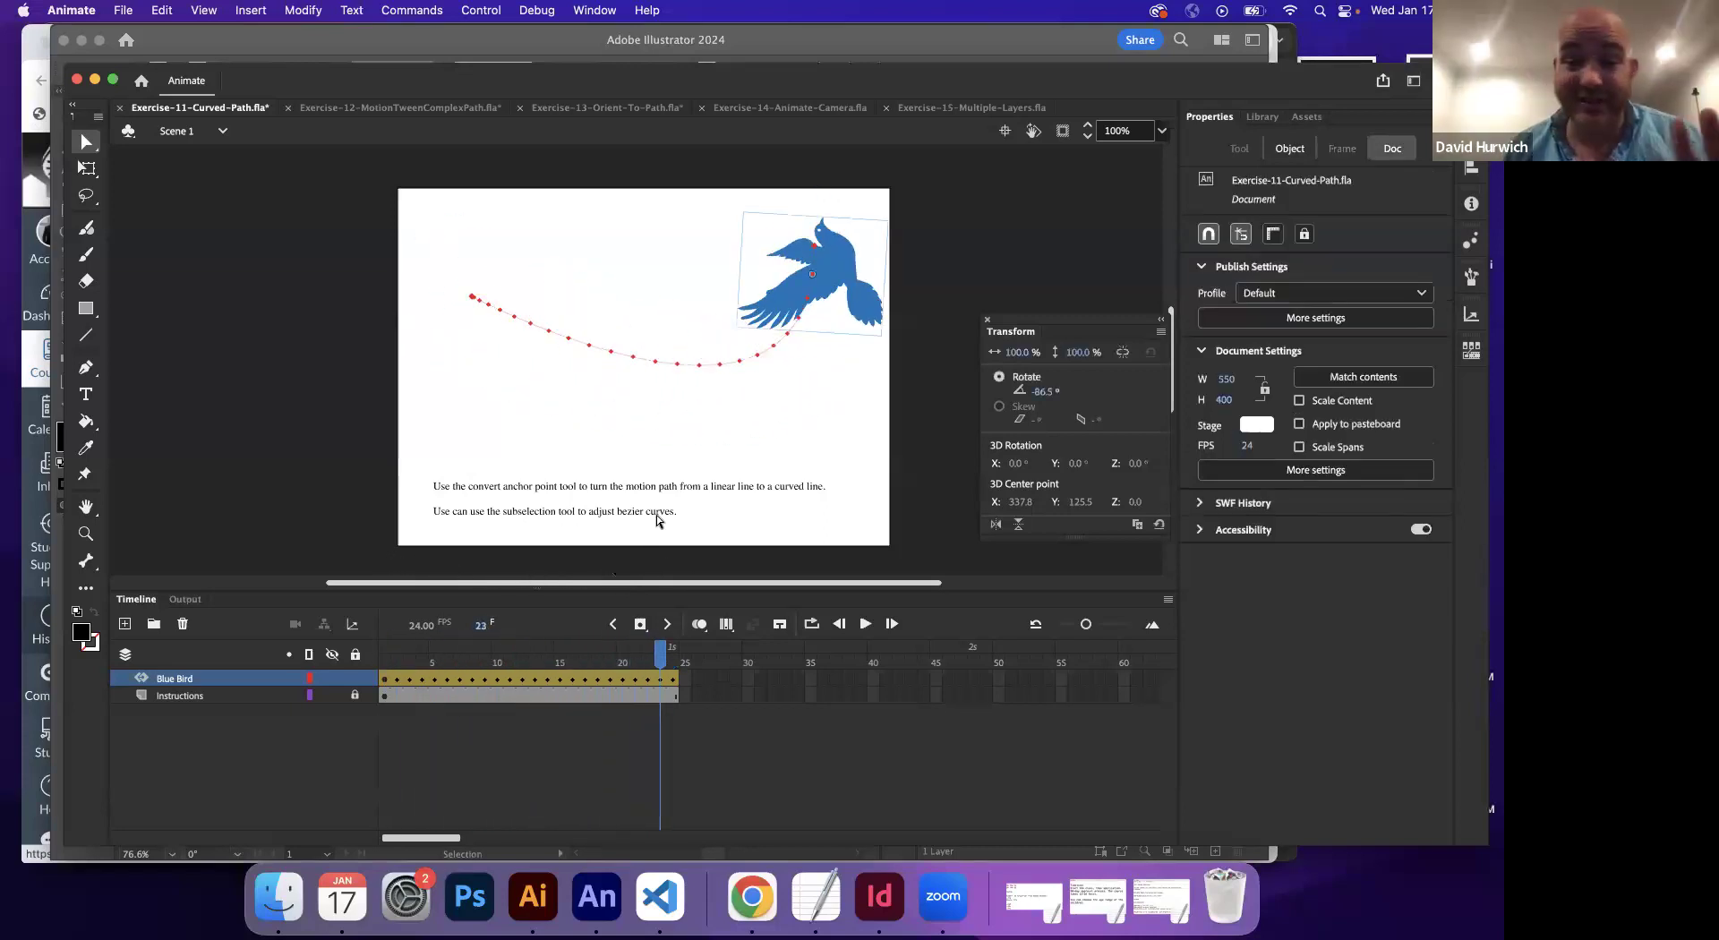
- Adjust the end of the bird's motion path and extend the Blue Bird tween to frame 41, scrubbing through it to check the motion
{"action": "left_click_drag", "start_coordinate": [829, 223], "coordinate": [821, 454]}
{"action": "left_click_drag", "start_coordinate": [678, 680], "coordinate": [891, 680]}
{"action": "left_click", "coordinate": [394, 676]}
{"action": "left_click_drag", "start_coordinate": [393, 673], "coordinate": [888, 670]}
{"action": "left_click", "coordinate": [949, 547]}
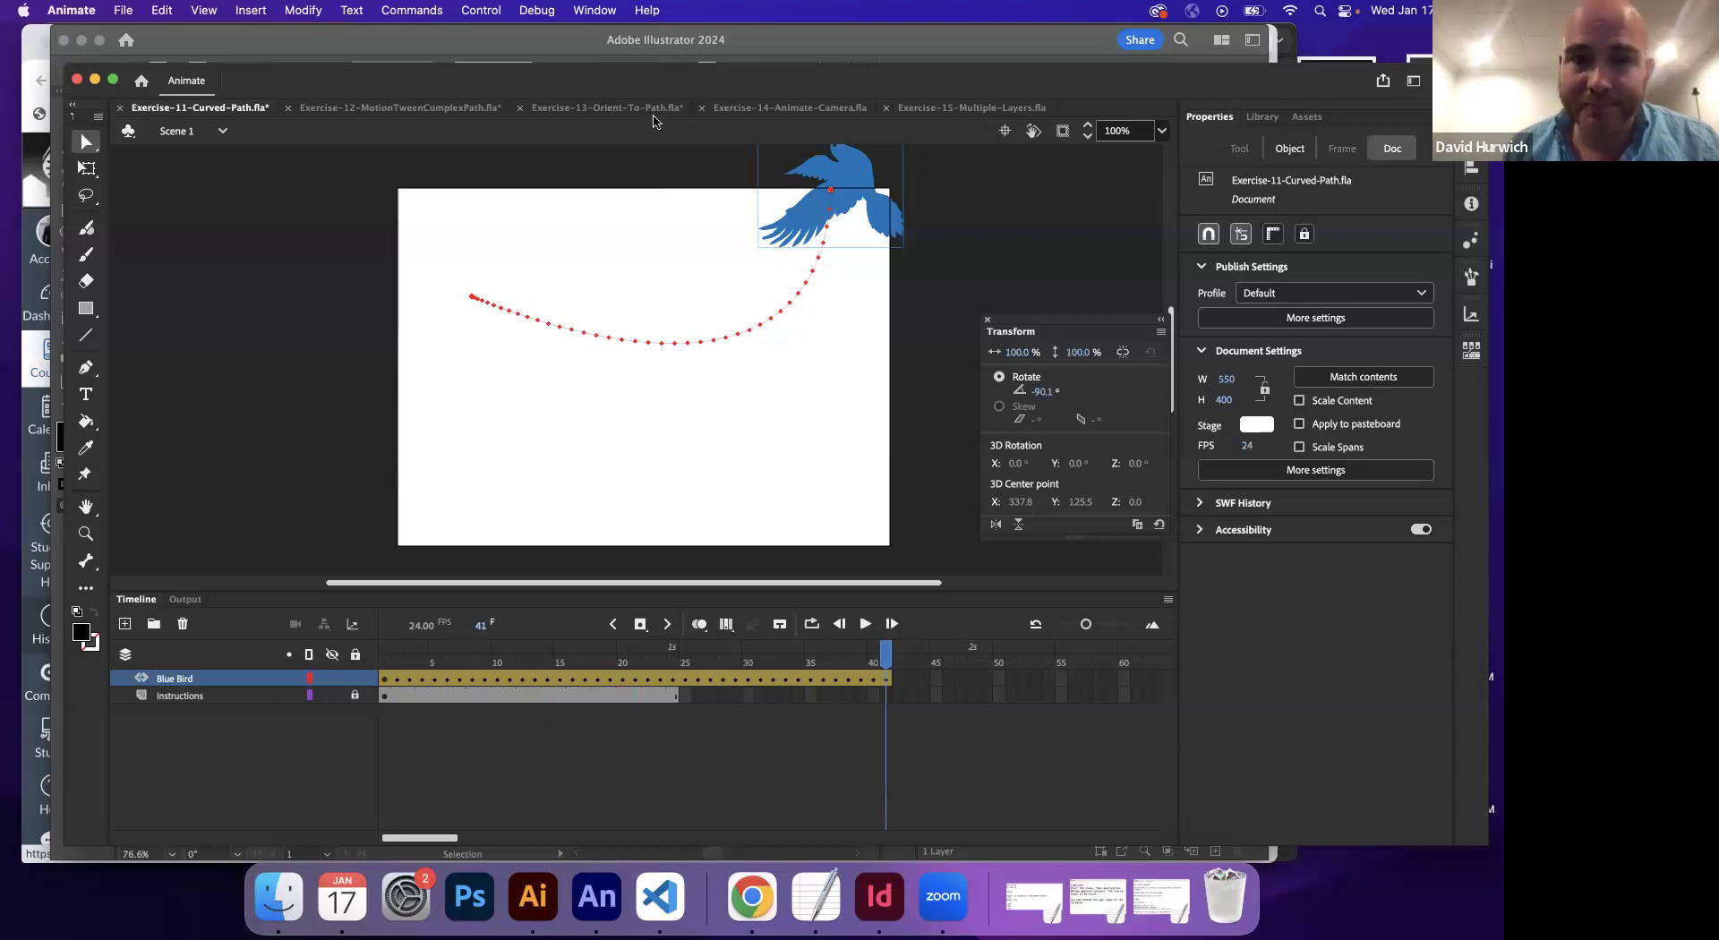
- Open Exercise-14-Animate-Camera.fla and add the heading "Camera Animation" at the end of the TextEdit notes
{"action": "left_click", "coordinate": [761, 106]}
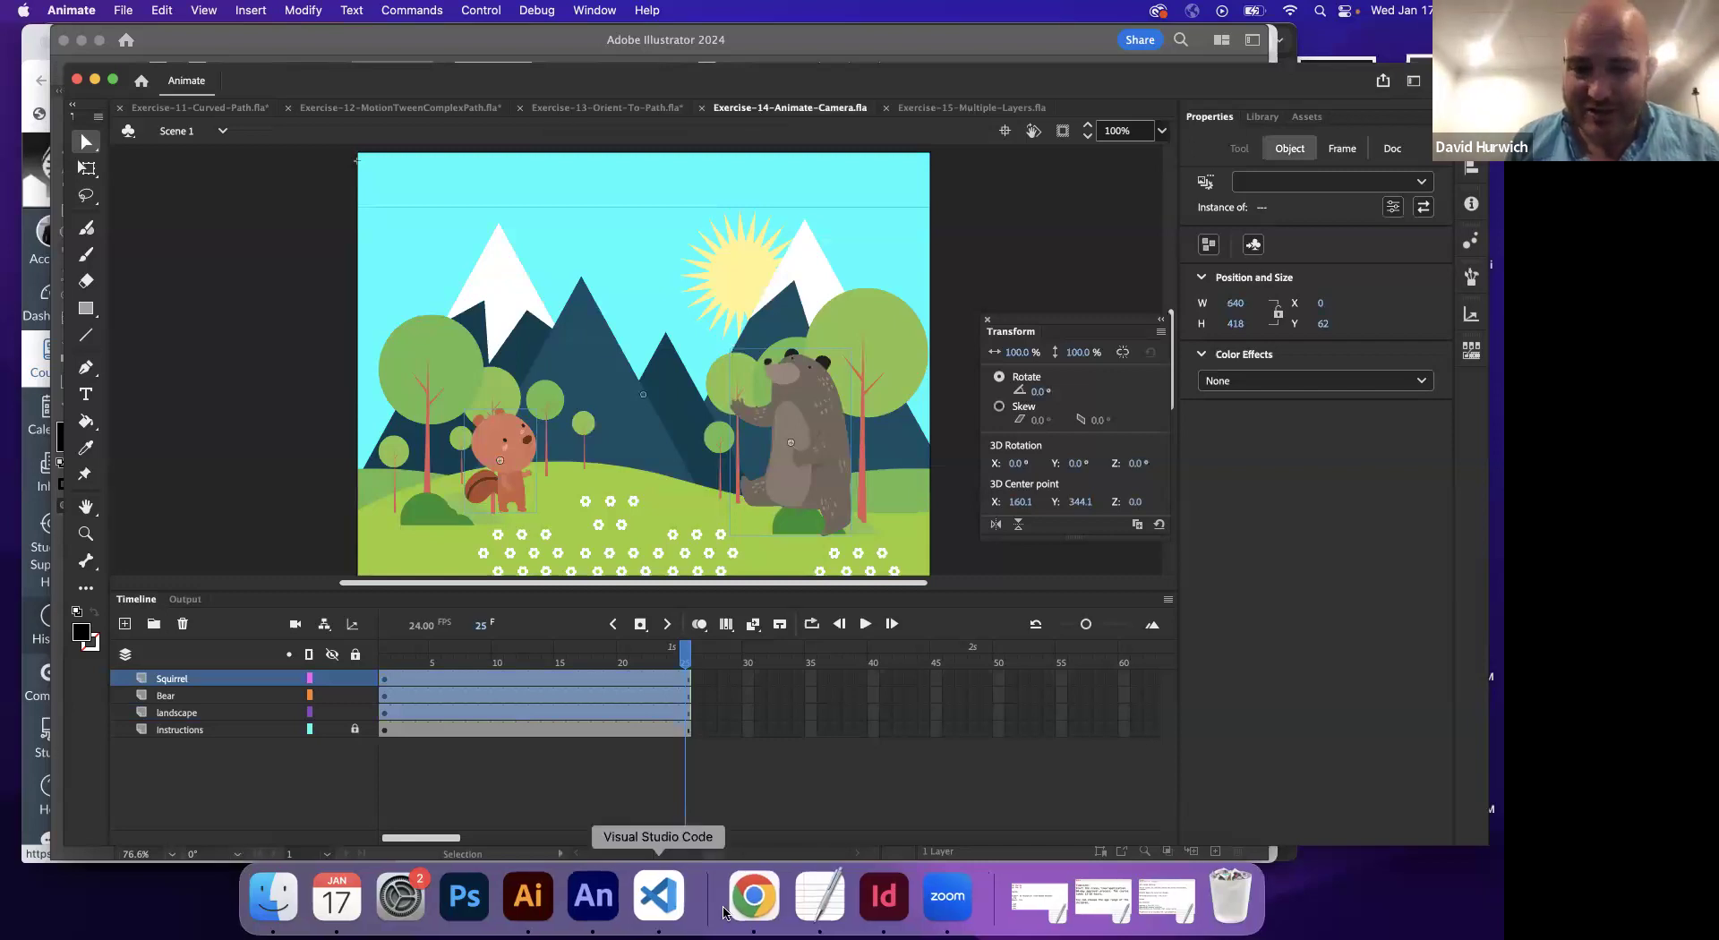
{"action": "left_click", "coordinate": [819, 895]}
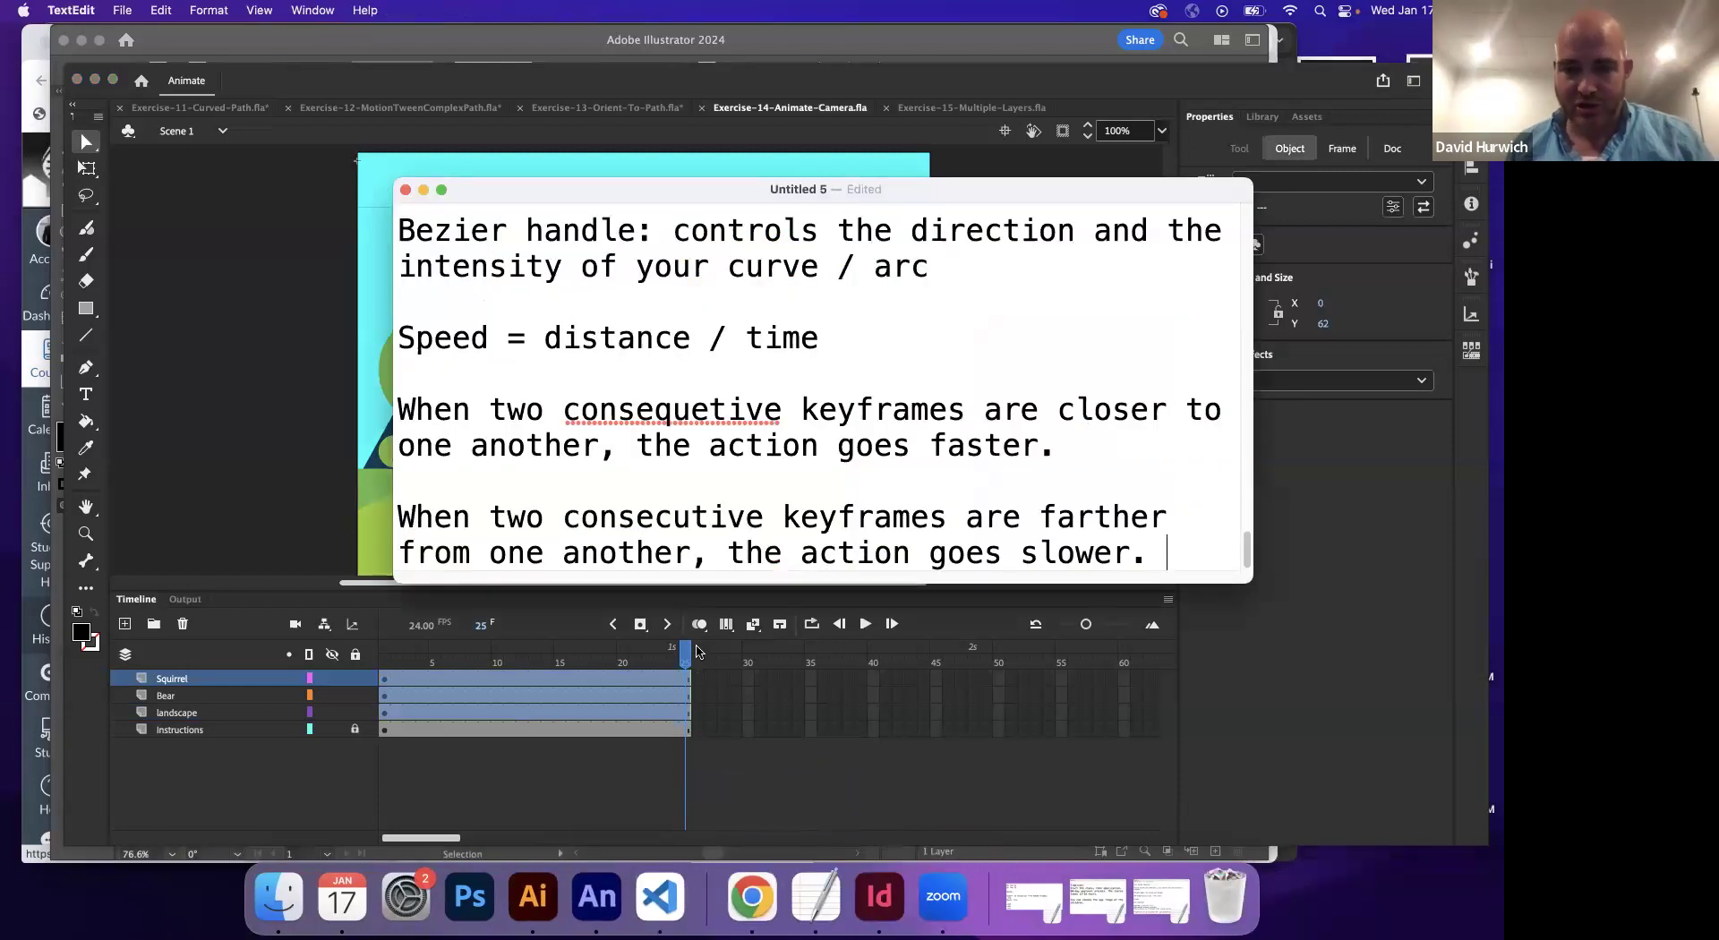
{"action": "key", "text": "Return"}
{"action": "key", "text": "Return"}
{"action": "type", "text": "Camera Animation"}
{"action": "key", "text": "Return"}
{"action": "key", "text": "Return"}
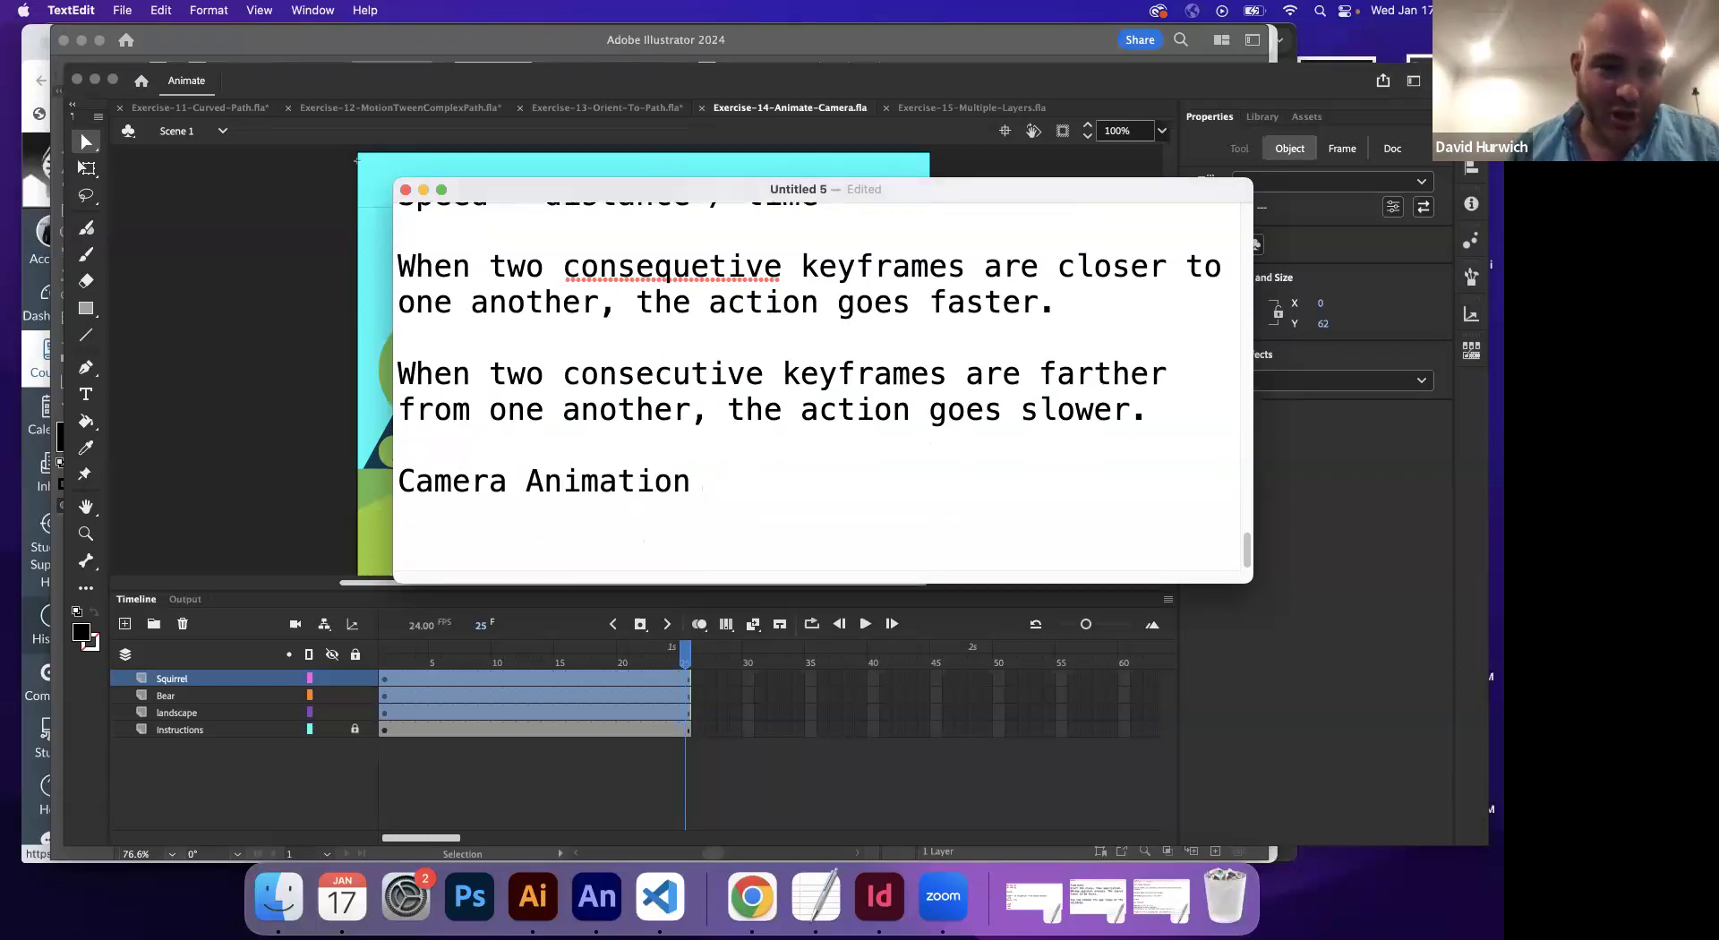
- Return to Animate and select the squirrel and the bear in turn to examine the scene's characters
{"action": "left_click", "coordinate": [181, 530]}
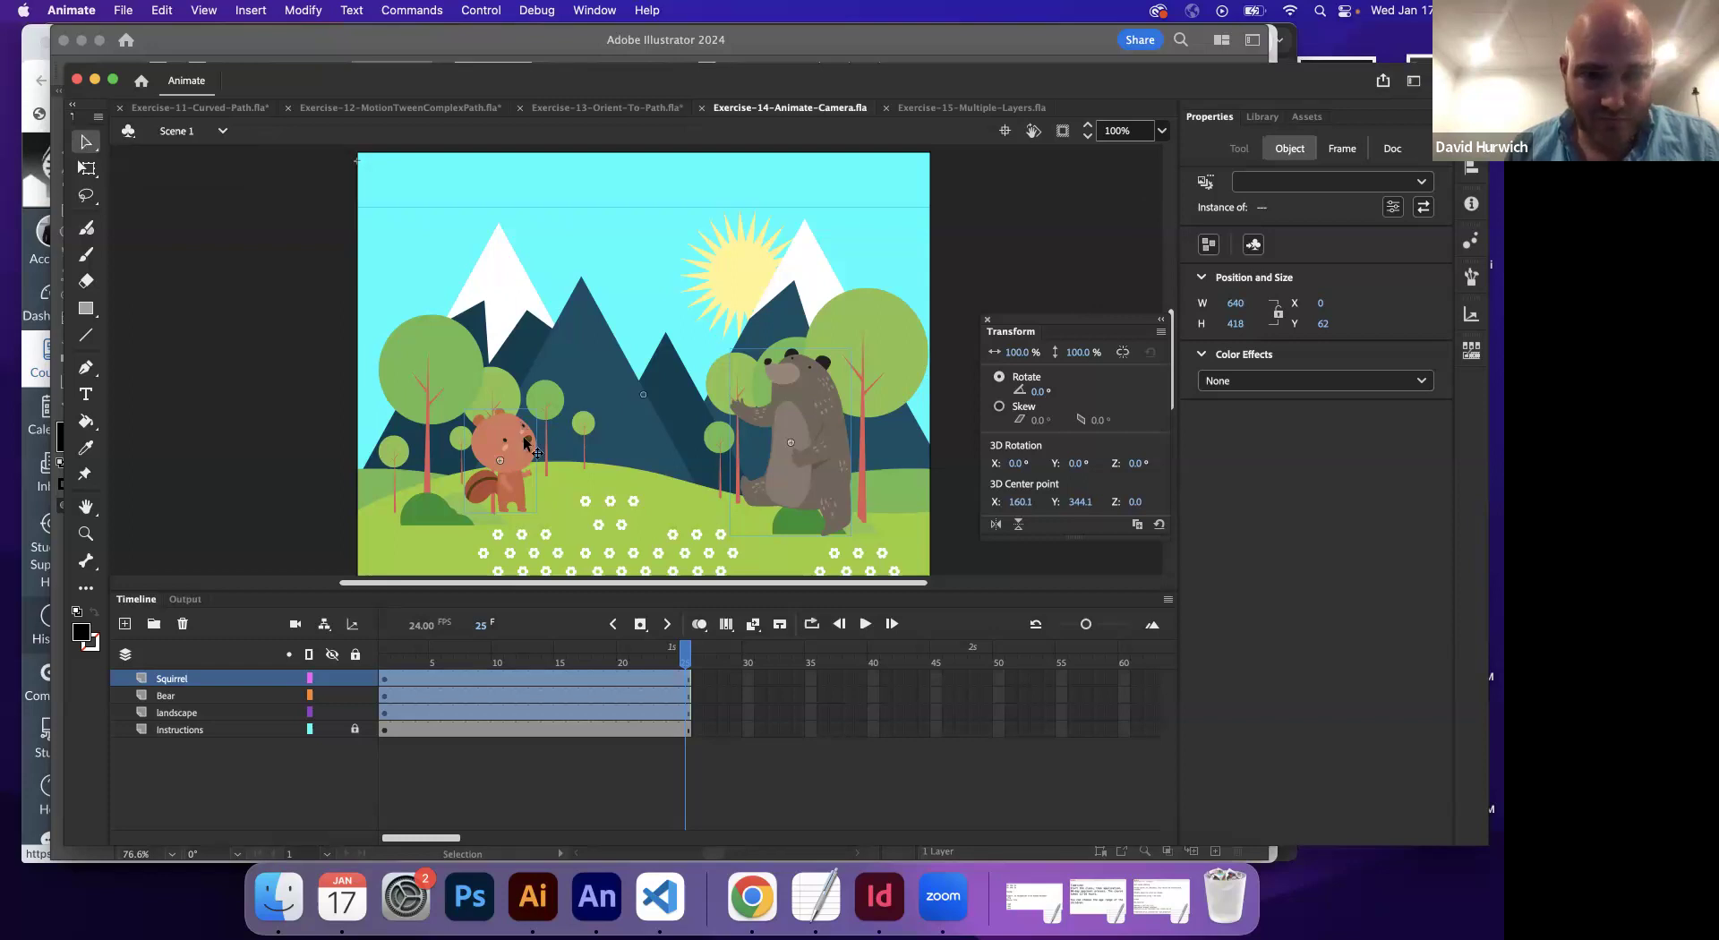
{"action": "left_click", "coordinate": [299, 445]}
{"action": "left_click", "coordinate": [484, 433]}
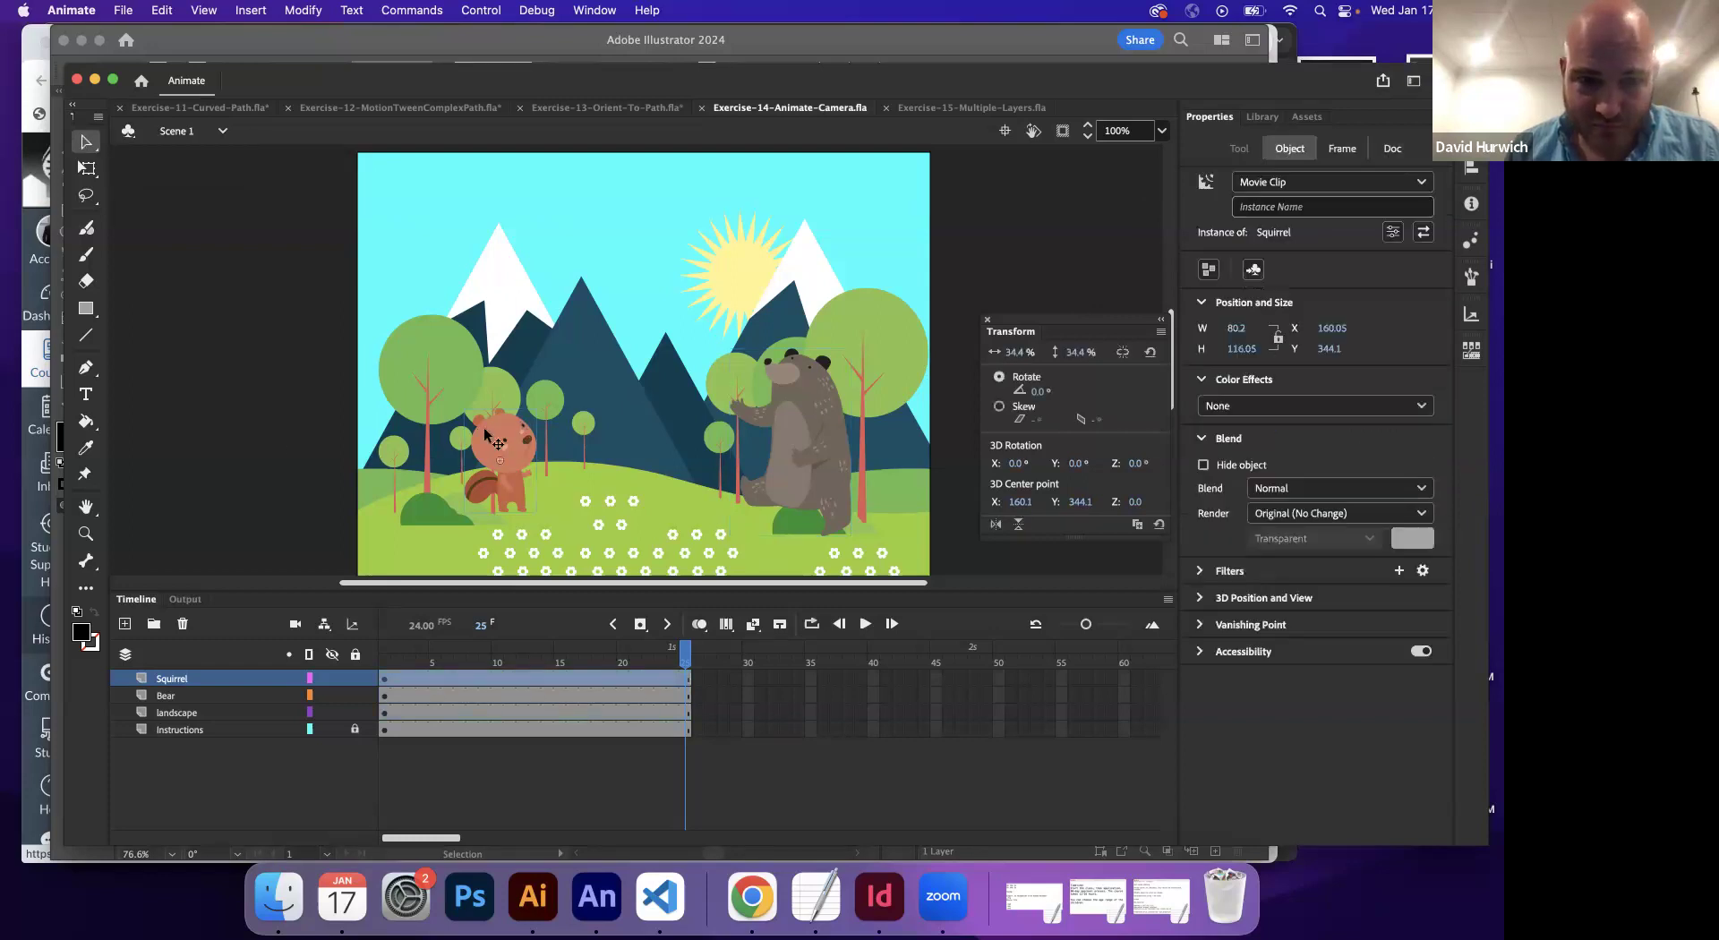
{"action": "left_click", "coordinate": [818, 405]}
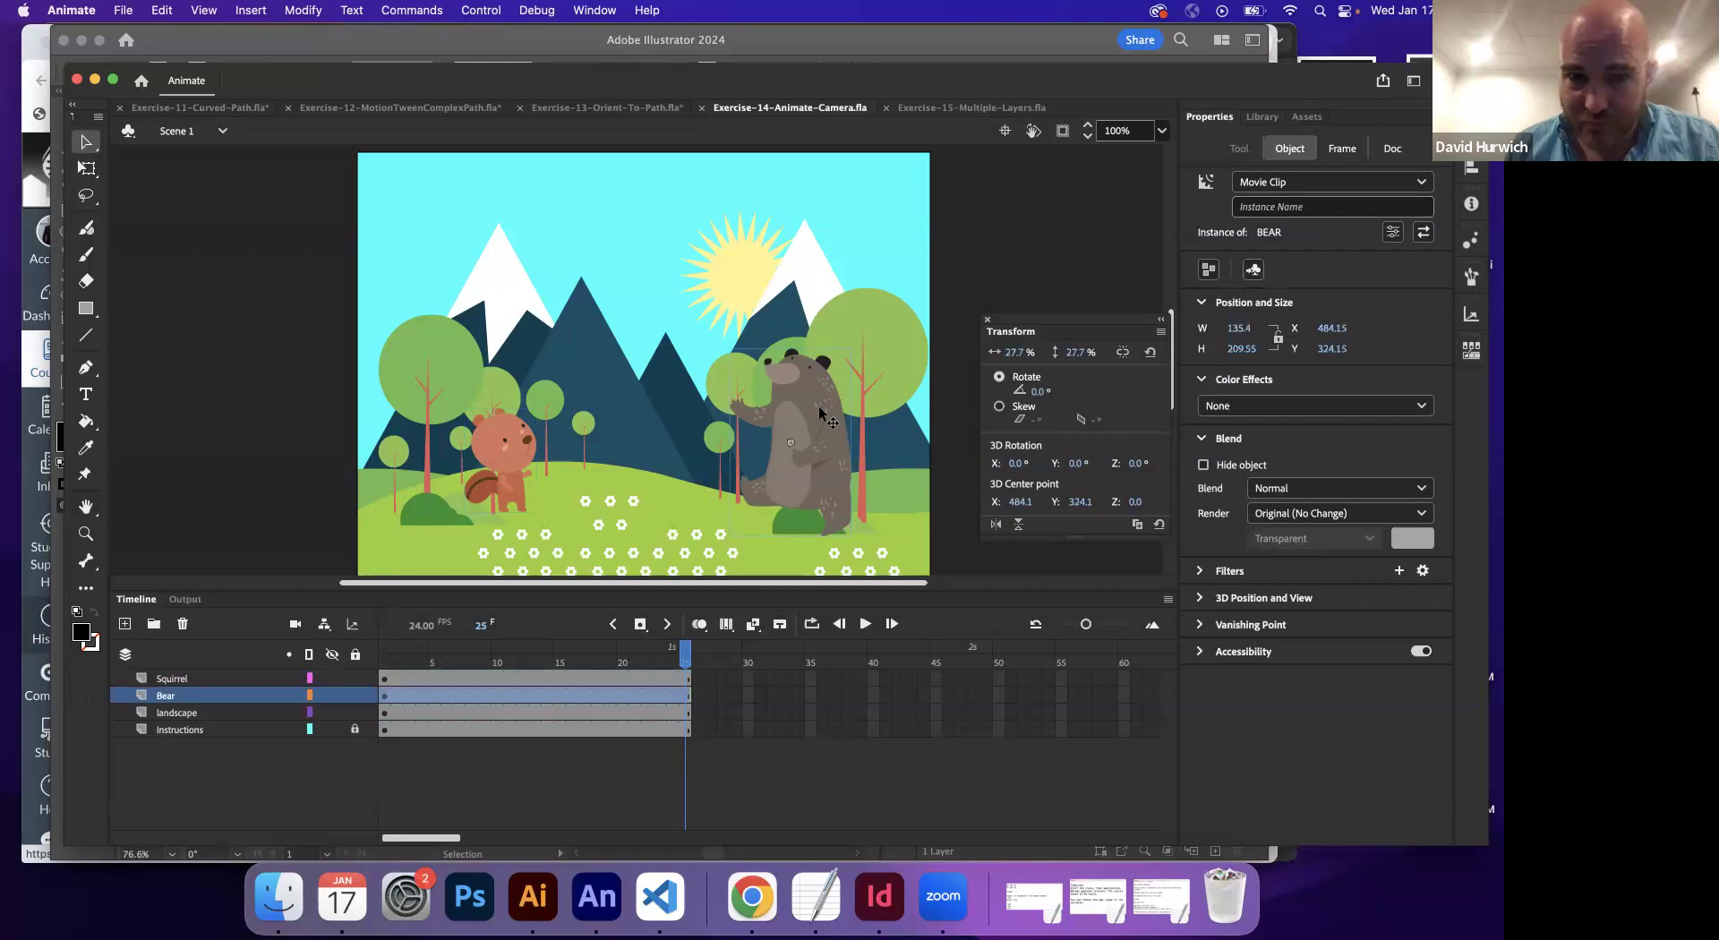
- Hide and show the landscape layer to examine the background, and hide the Instructions layer
{"action": "left_click", "coordinate": [233, 713]}
{"action": "left_click", "coordinate": [332, 713]}
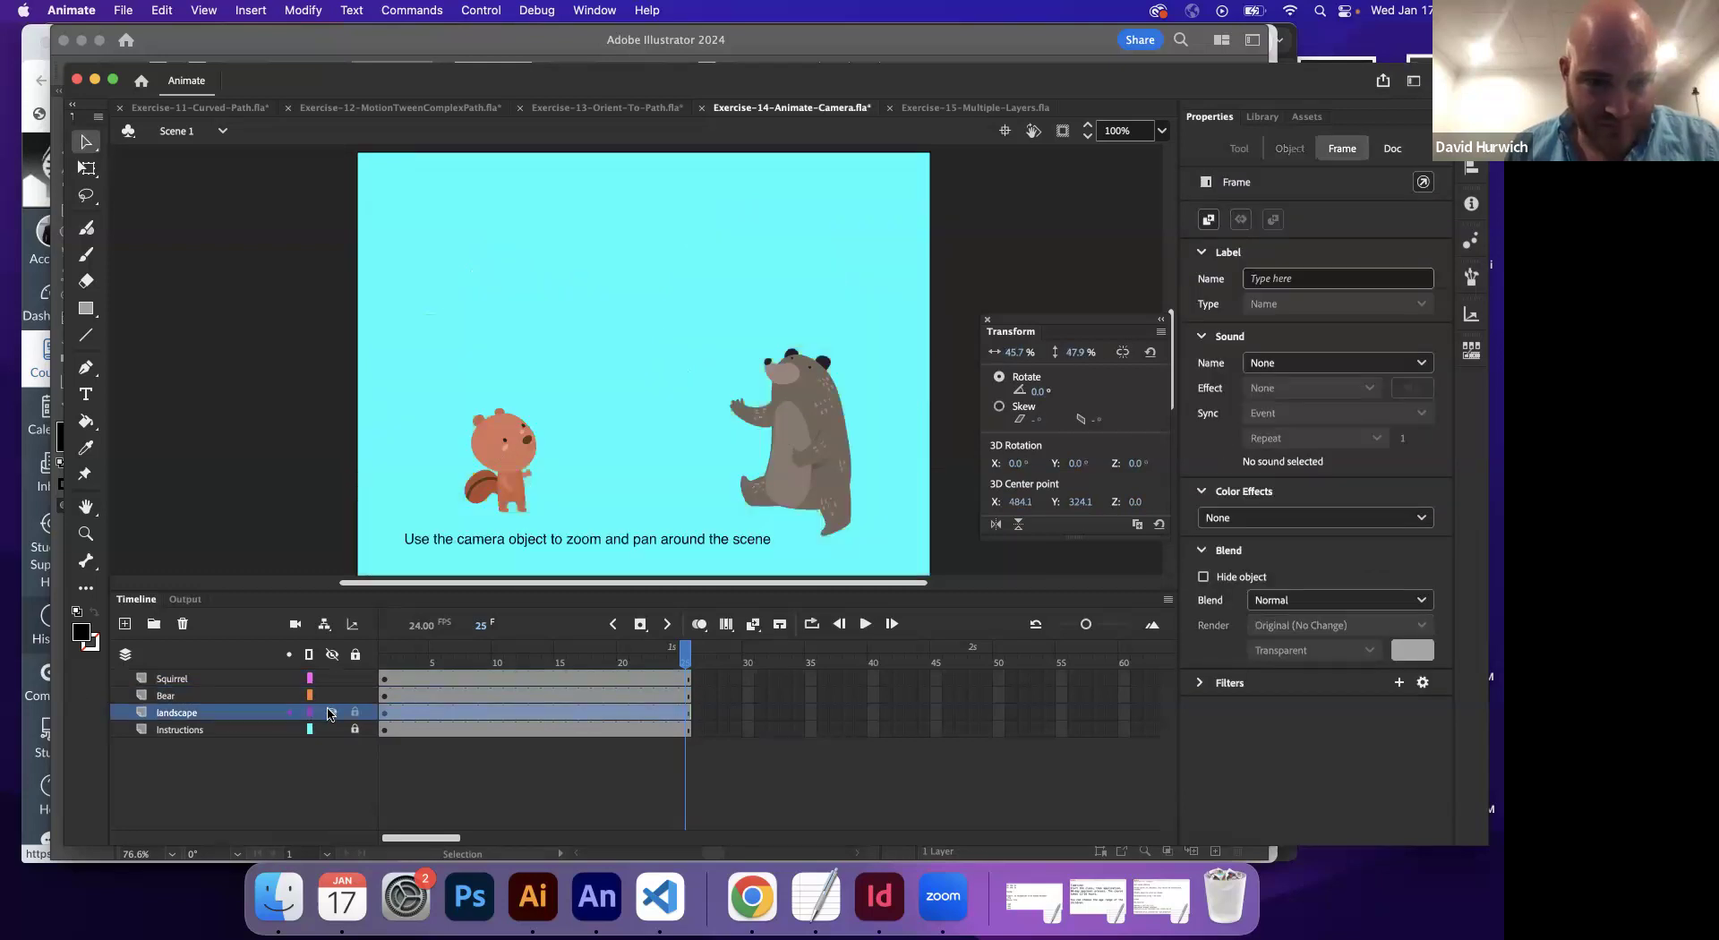
{"action": "left_click", "coordinate": [330, 712]}
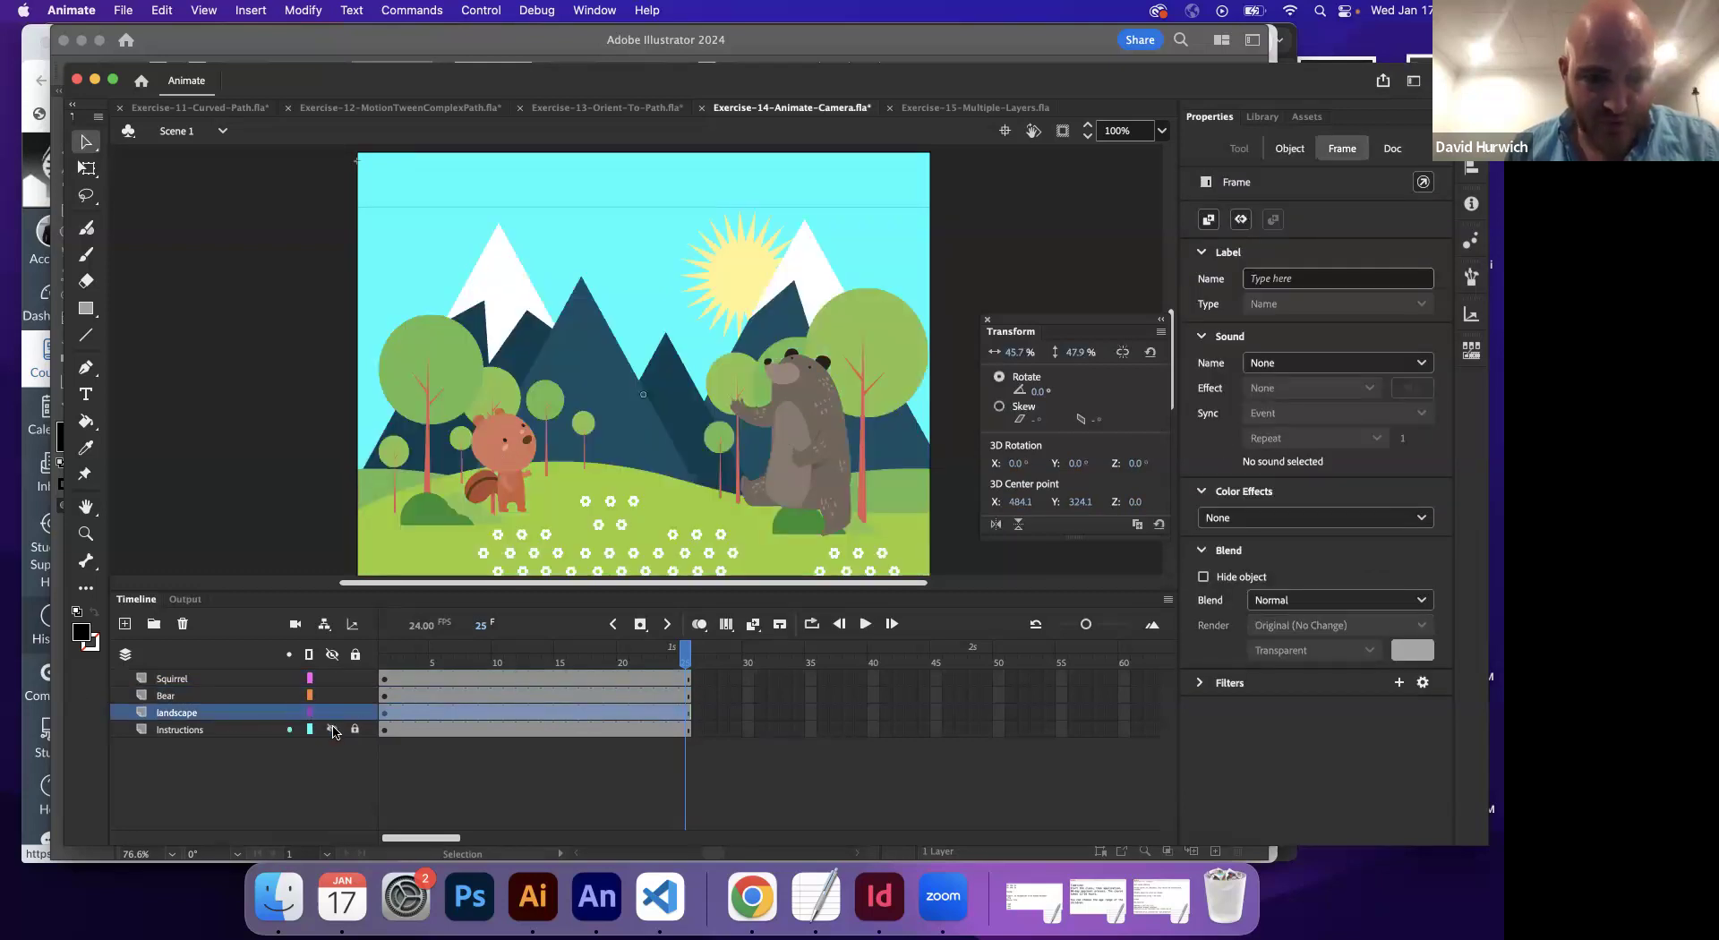
{"action": "left_click", "coordinate": [333, 727]}
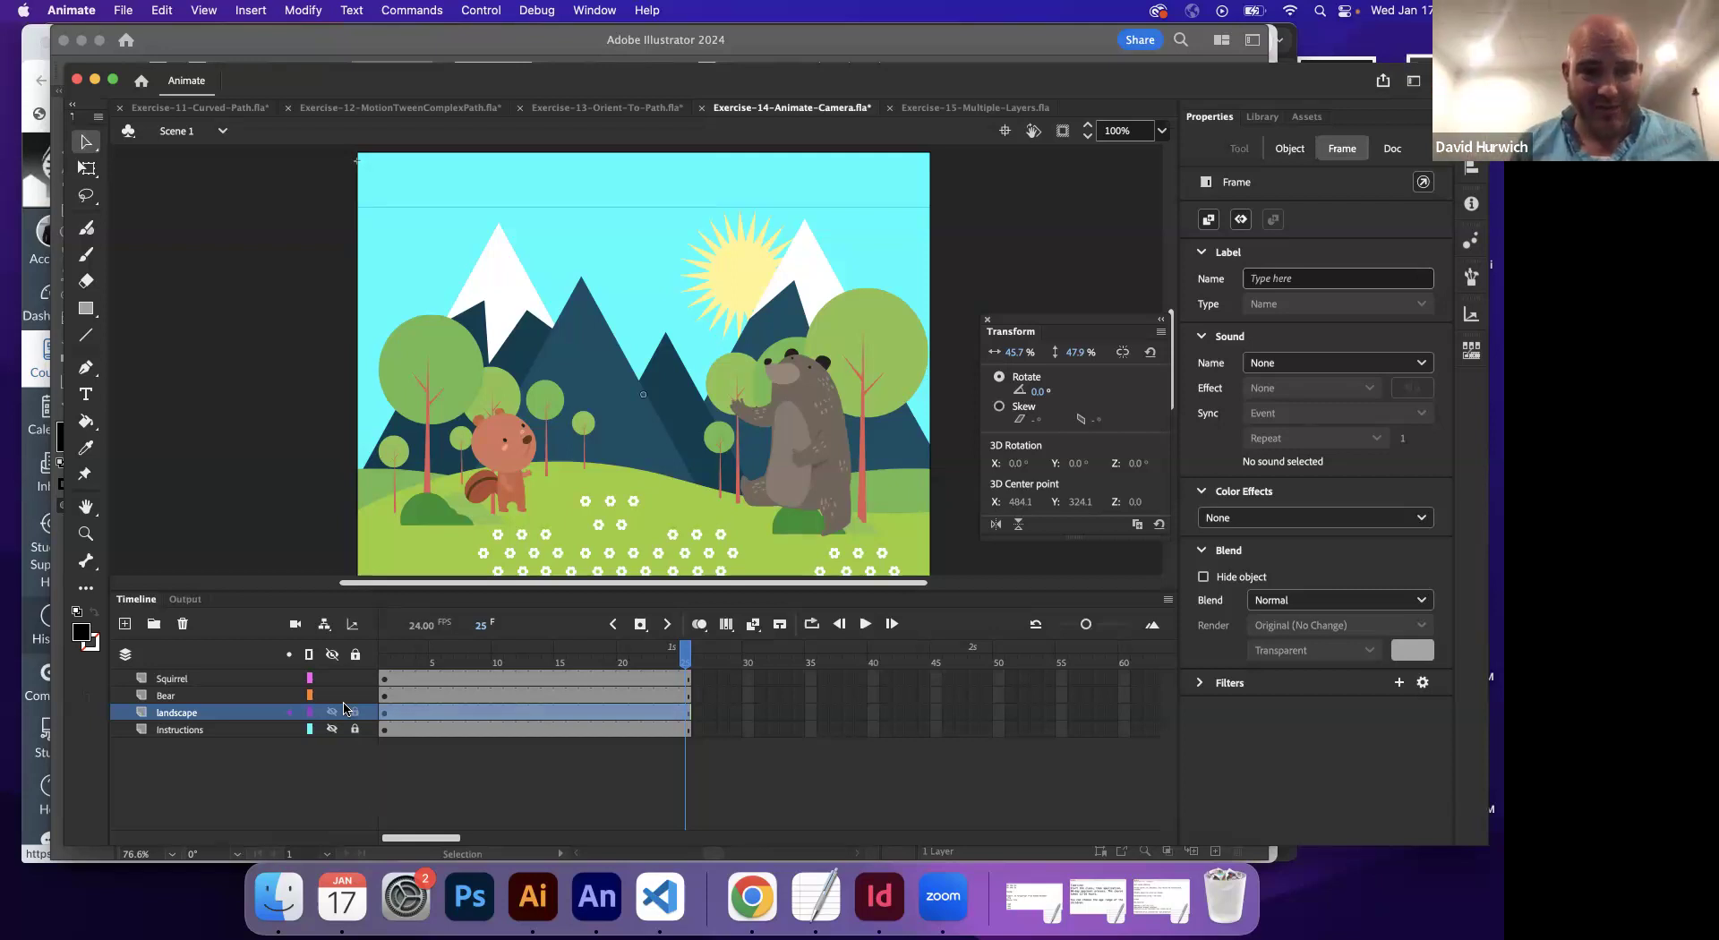
{"action": "left_click", "coordinate": [395, 766]}
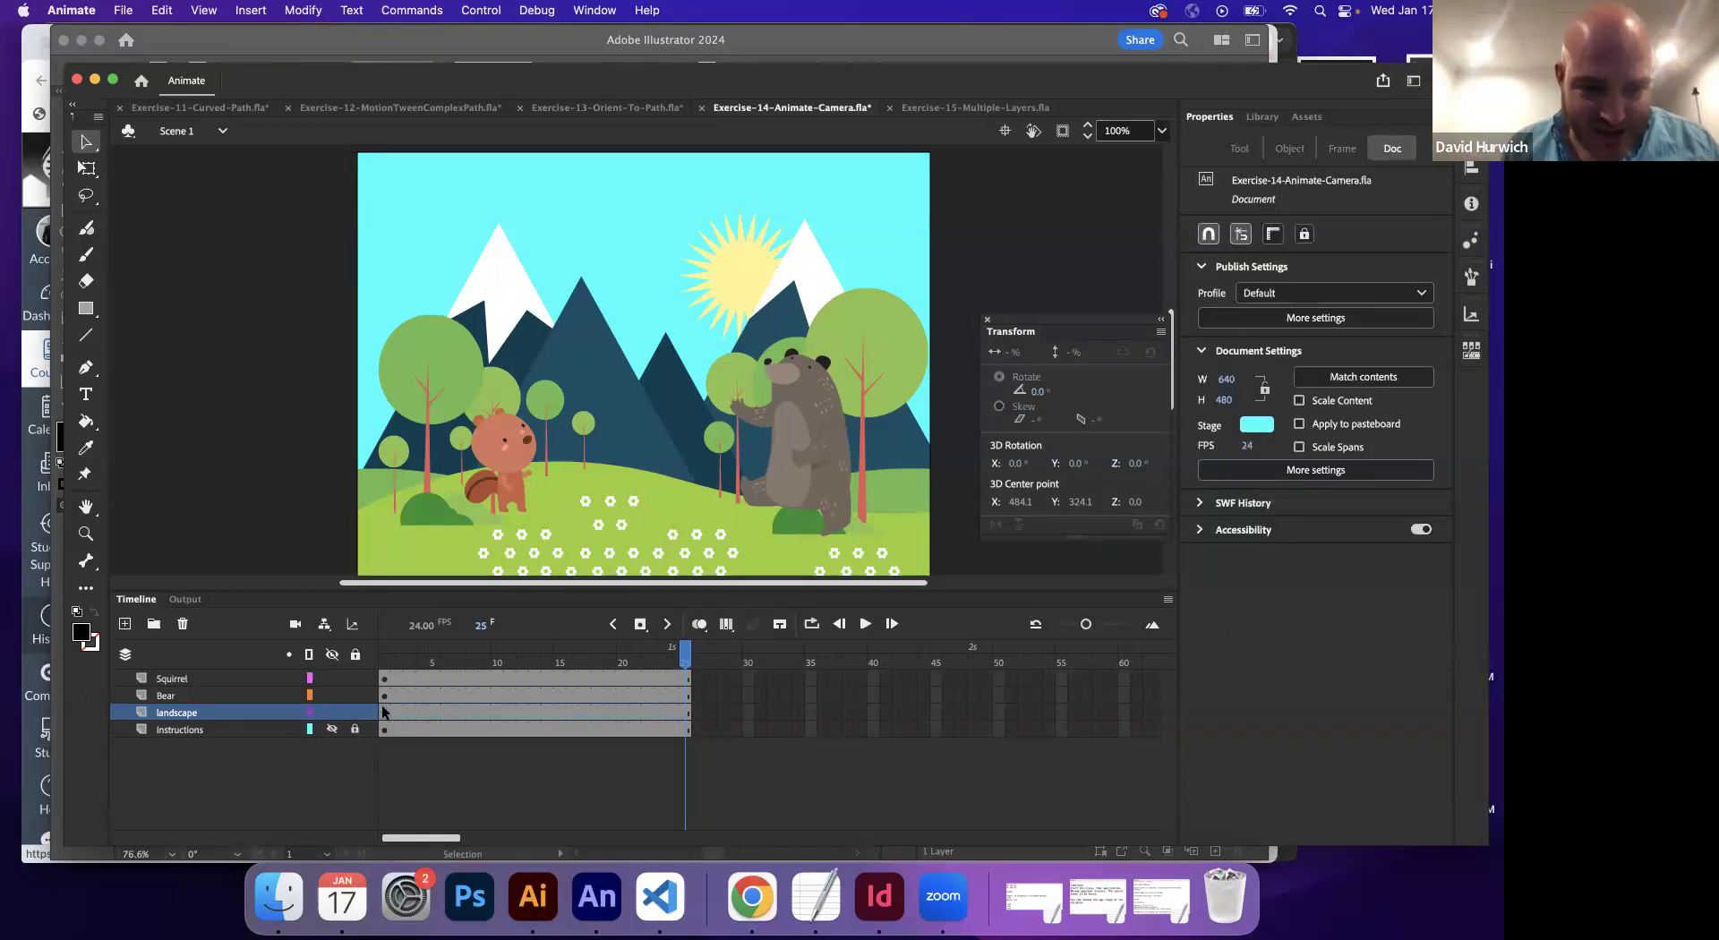
- Create a motion tween on the Bear layer and enlarge the bear to about 41.3% at frame 25 with Free Transform
{"action": "left_click", "coordinate": [383, 700]}
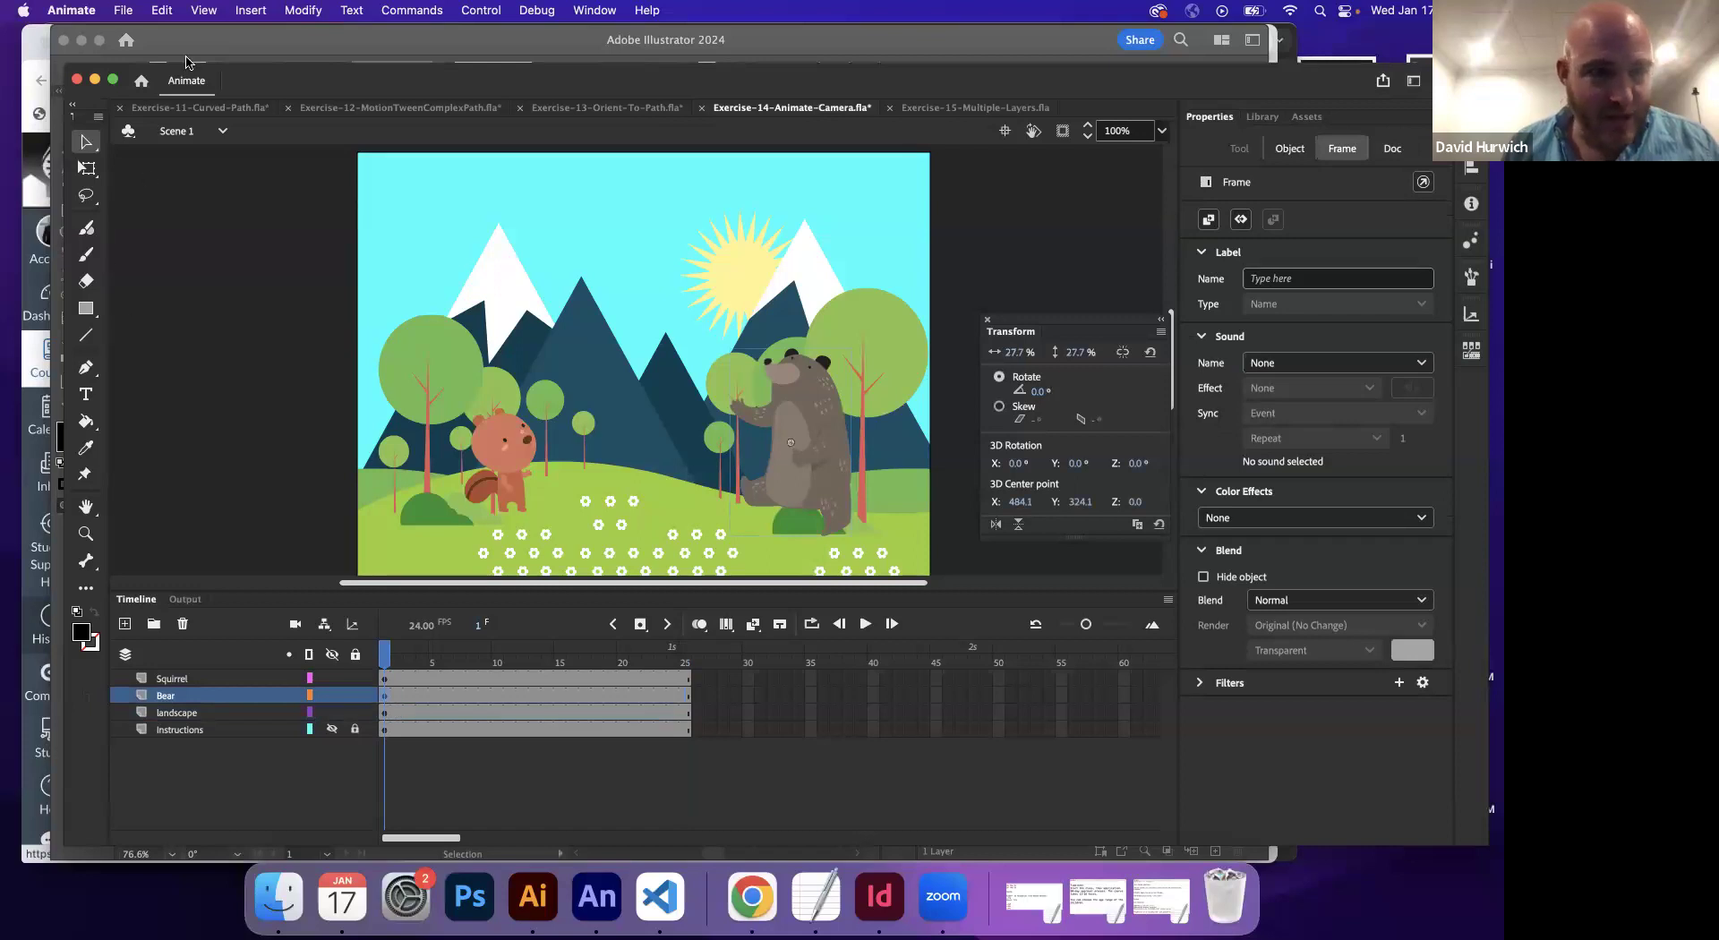
{"action": "left_click", "coordinate": [249, 11]}
{"action": "left_click", "coordinate": [286, 82]}
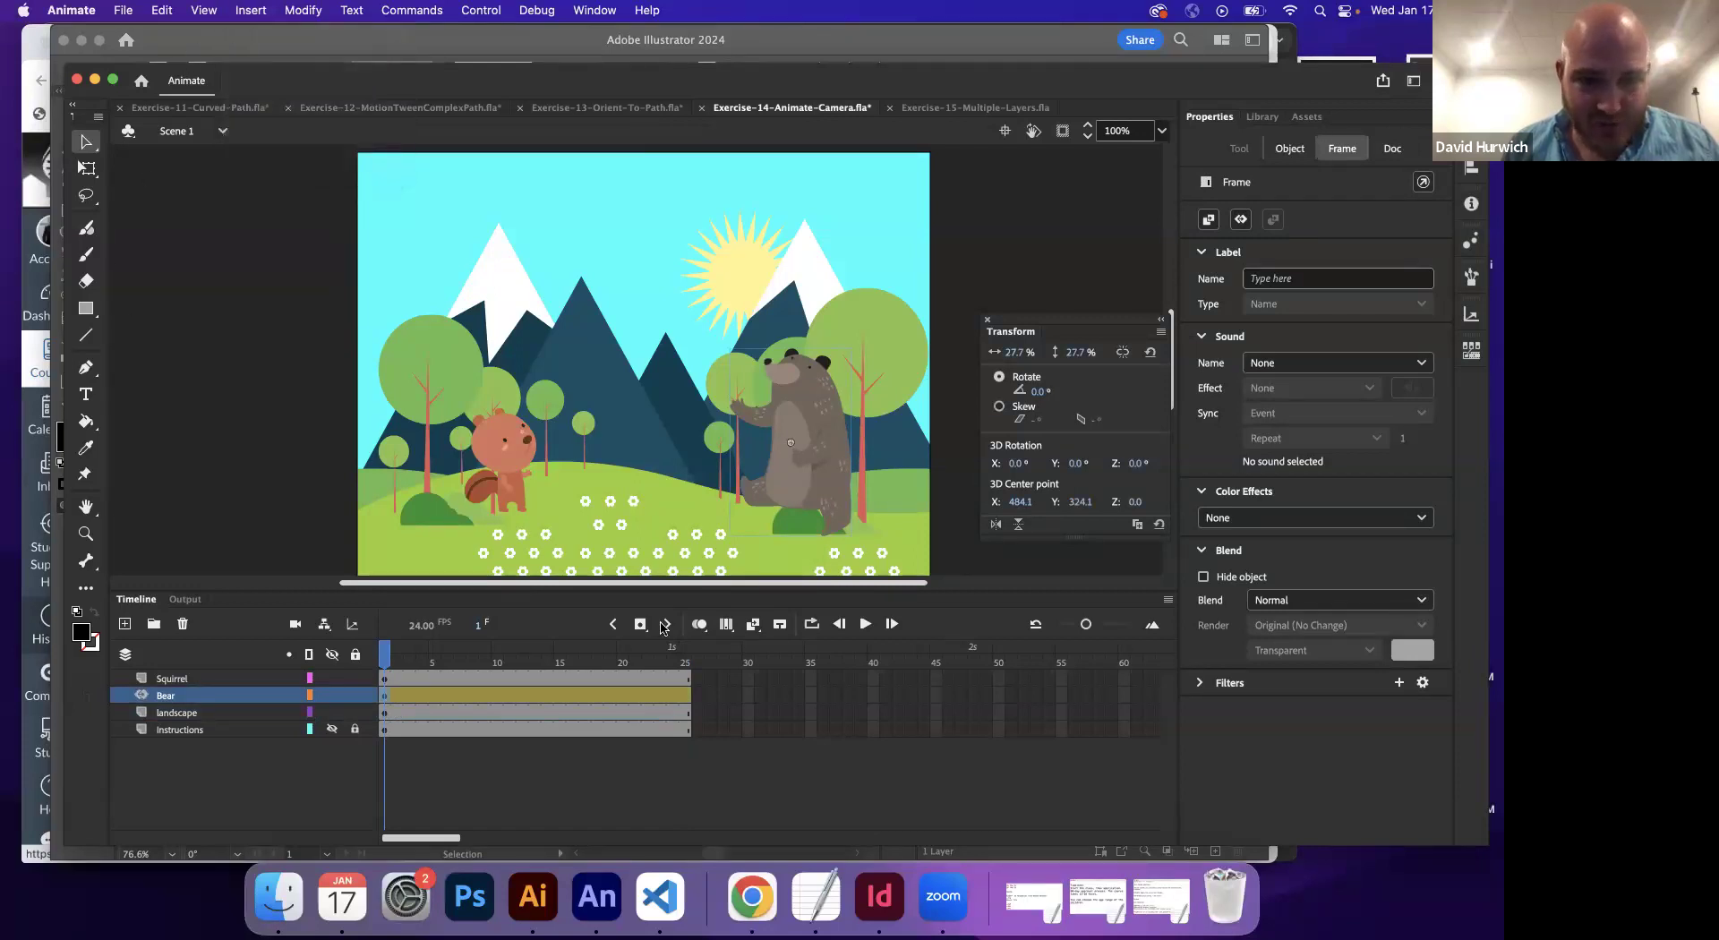
{"action": "left_click", "coordinate": [682, 678]}
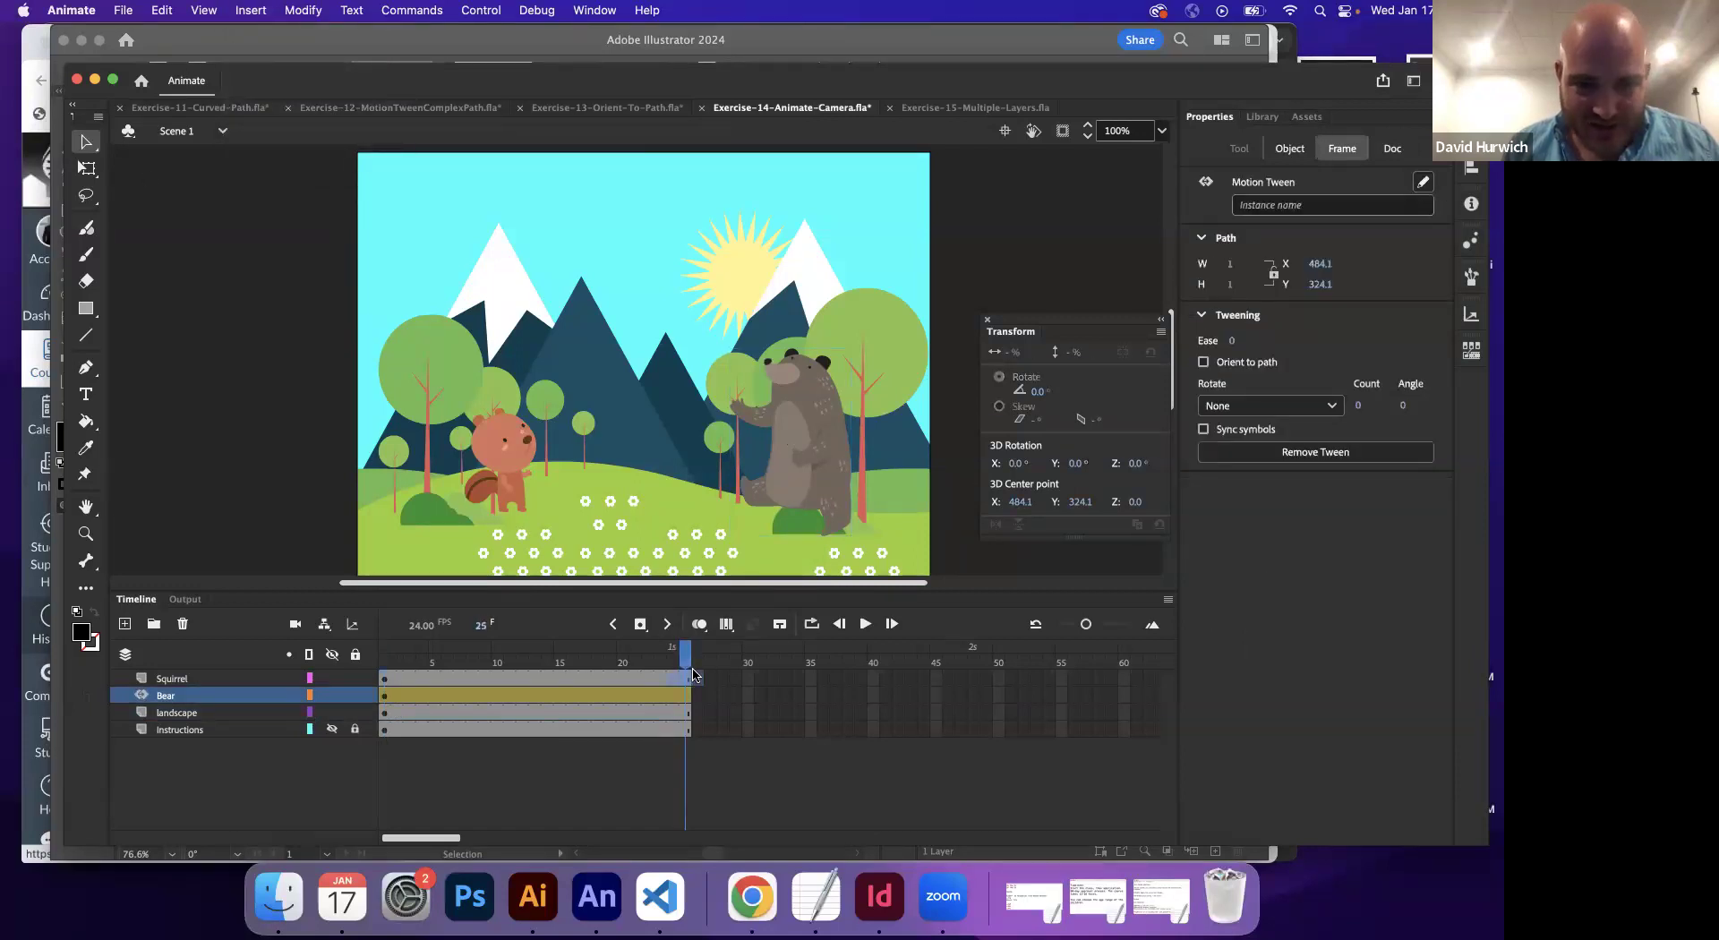
{"action": "left_click", "coordinate": [87, 168]}
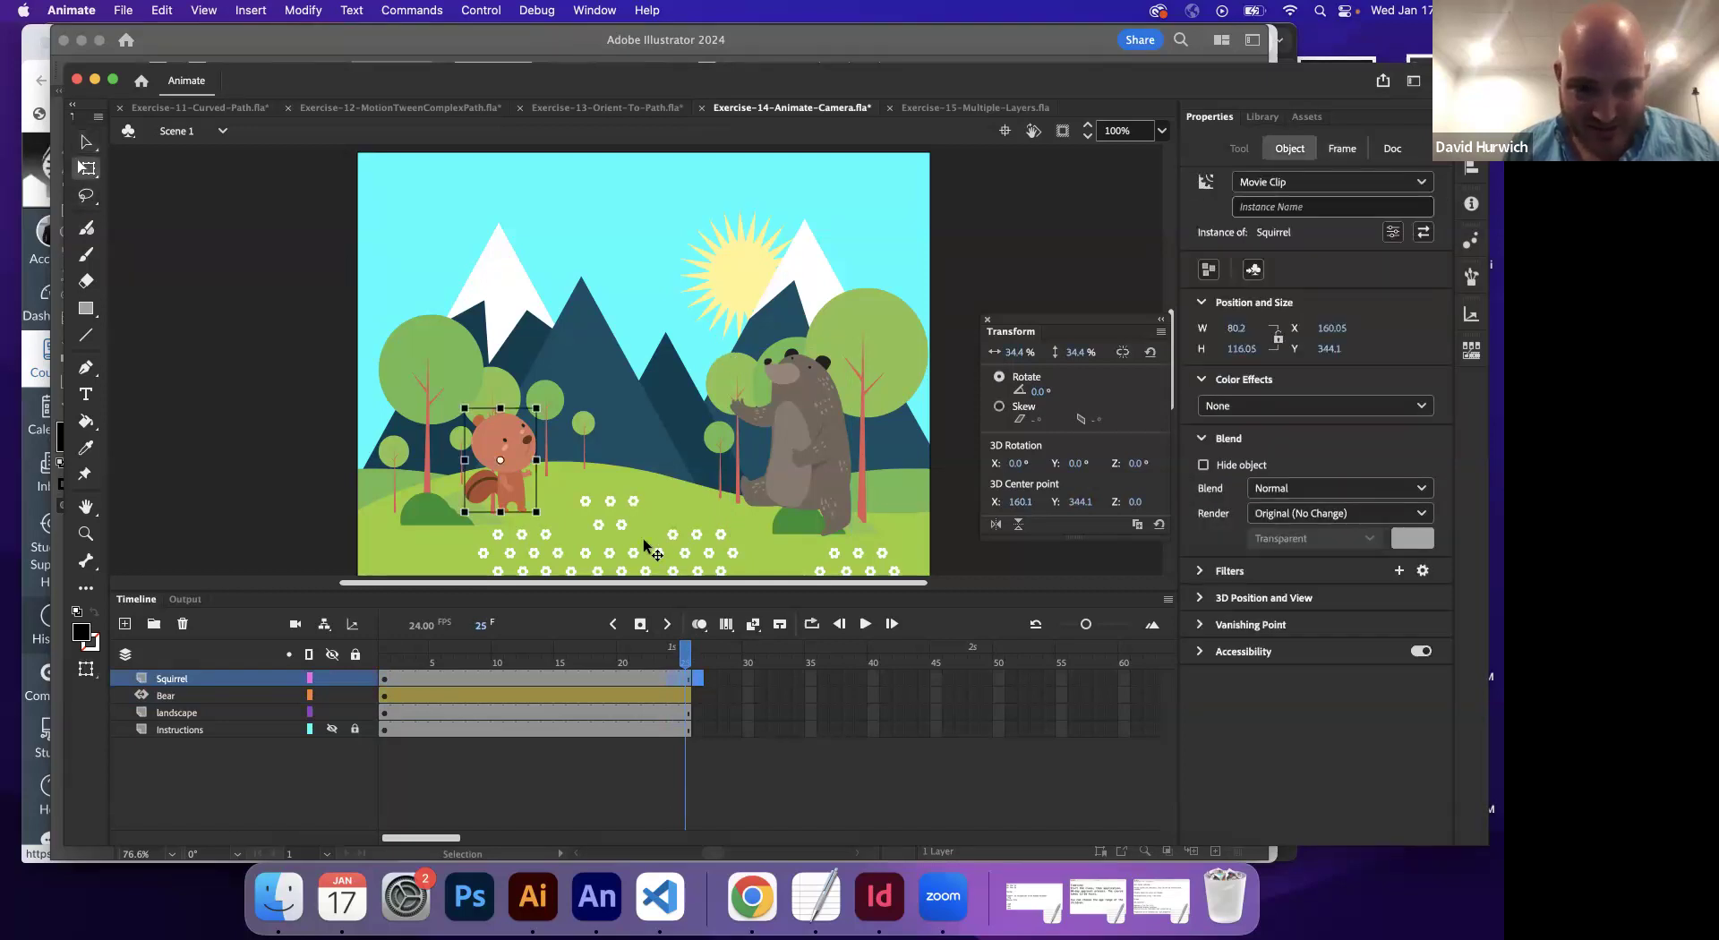
{"action": "left_click", "coordinate": [785, 484]}
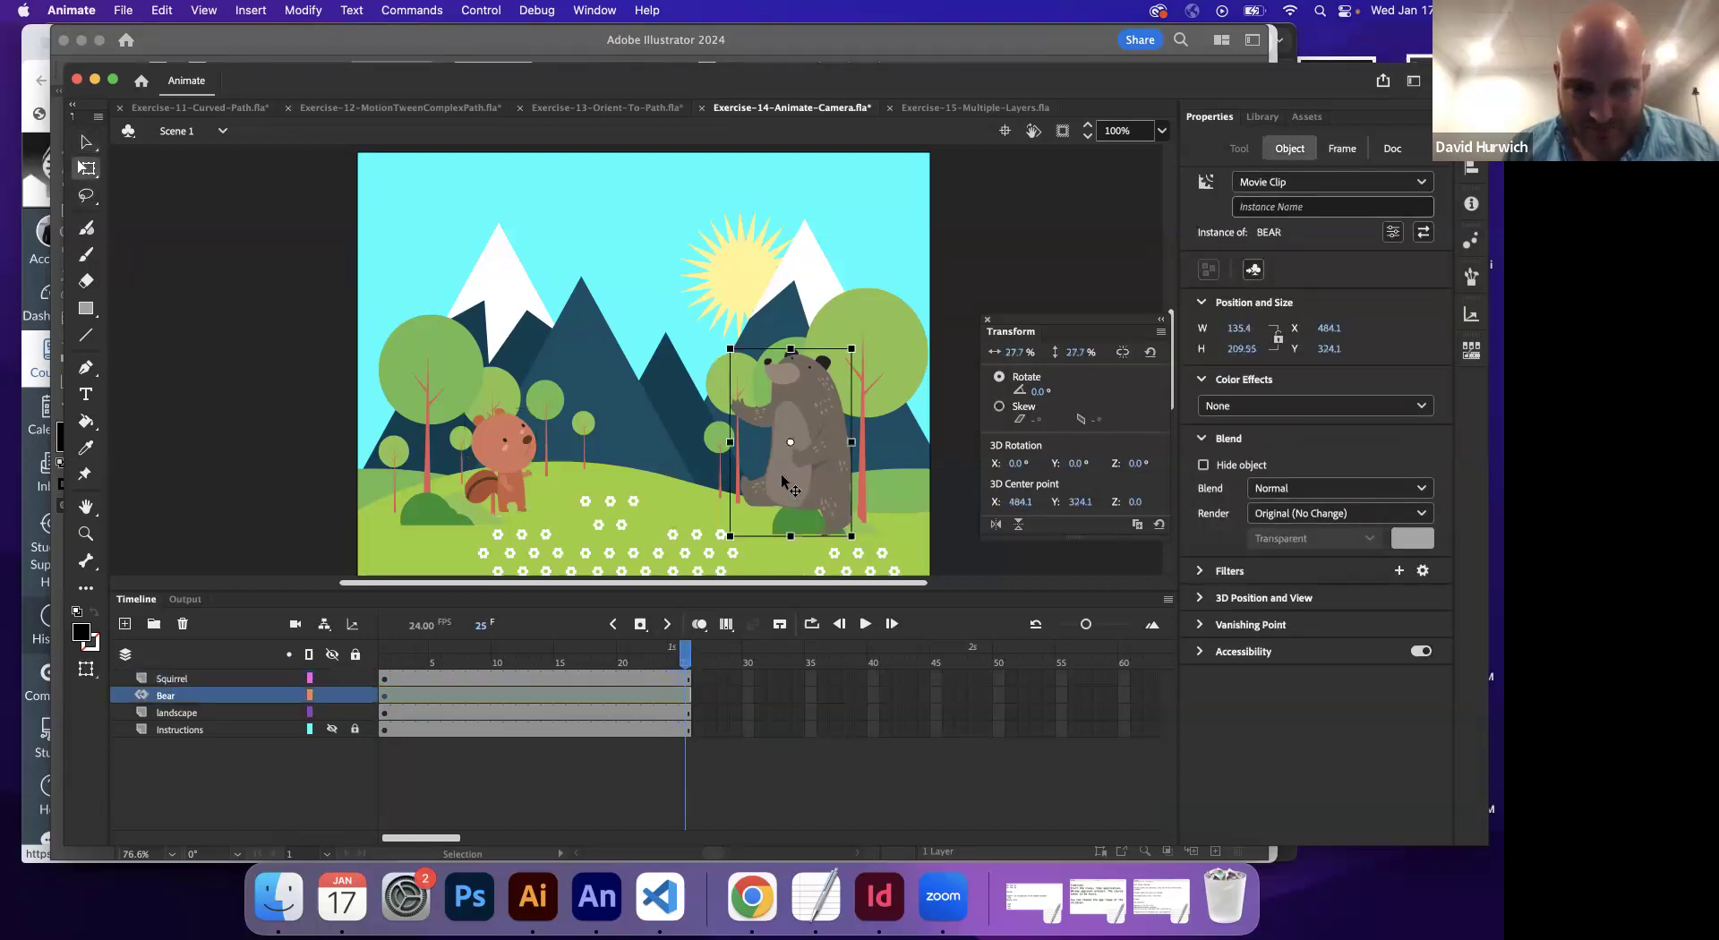
{"action": "left_click_drag", "start_coordinate": [730, 535], "coordinate": [701, 582]}
- Scrub and play the timeline between frames 1 and 25 to examine how the bear grows against the landscape
{"action": "left_click_drag", "start_coordinate": [397, 657], "coordinate": [670, 665]}
{"action": "key", "text": "Return"}
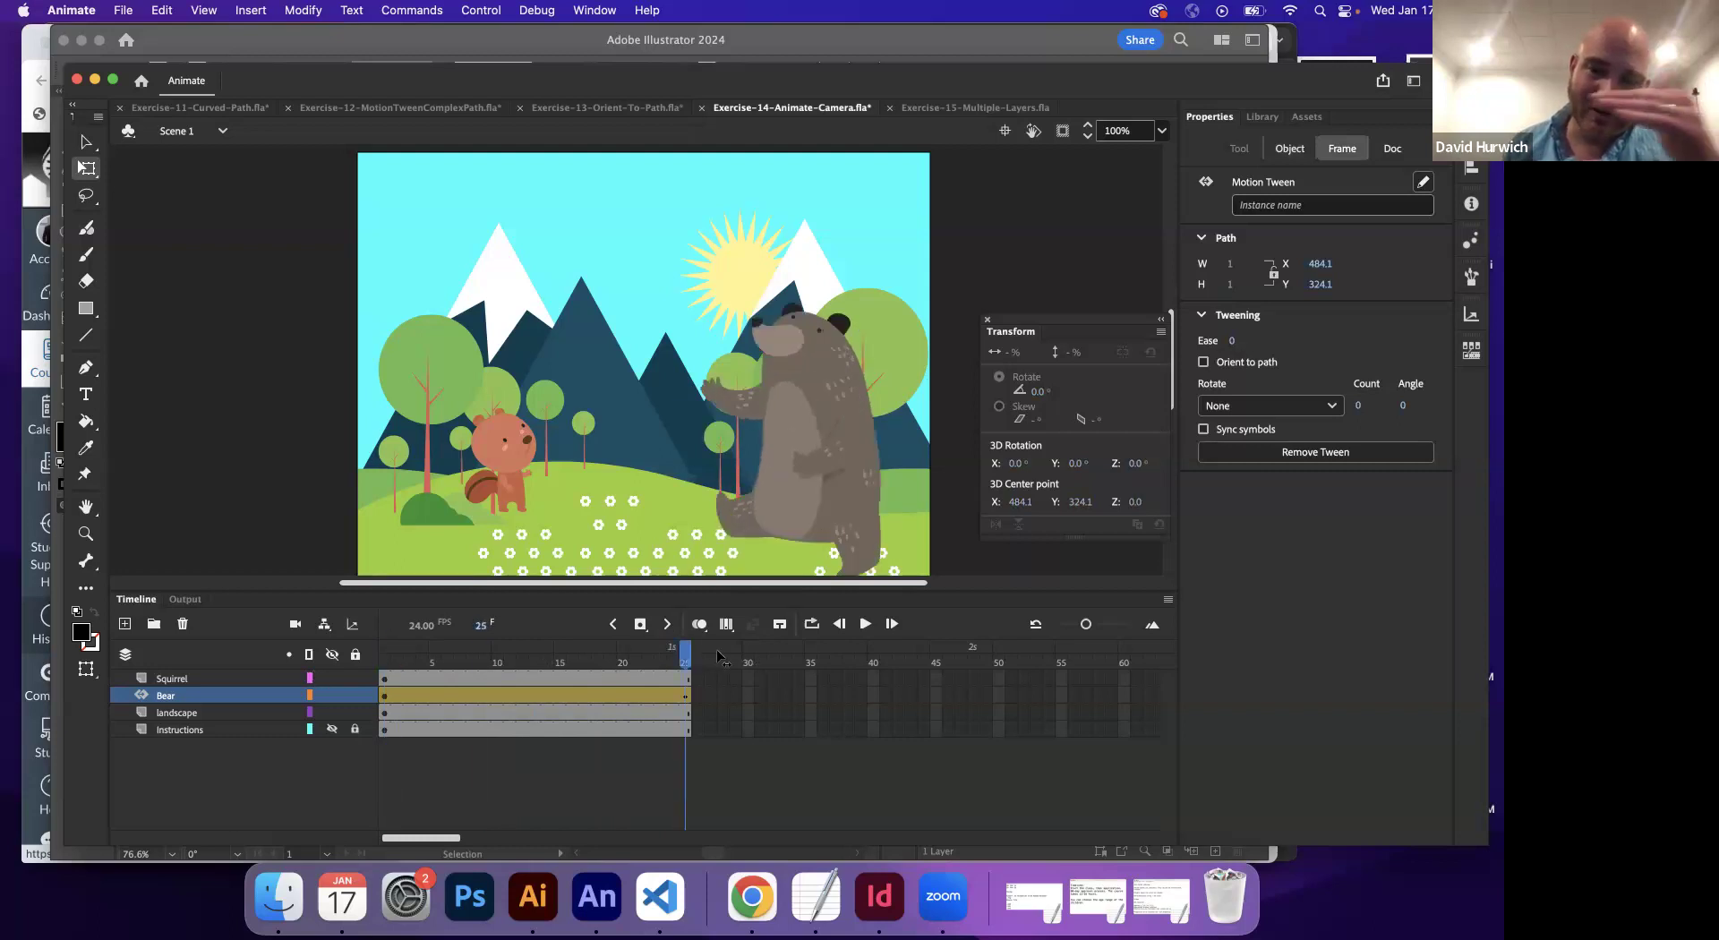
{"action": "mouse_move", "coordinate": [718, 658]}
{"action": "left_mouse_down"}
{"action": "mouse_move", "coordinate": [402, 669]}
{"action": "mouse_move", "coordinate": [685, 663]}
{"action": "left_mouse_up"}
{"action": "left_click", "coordinate": [777, 519]}
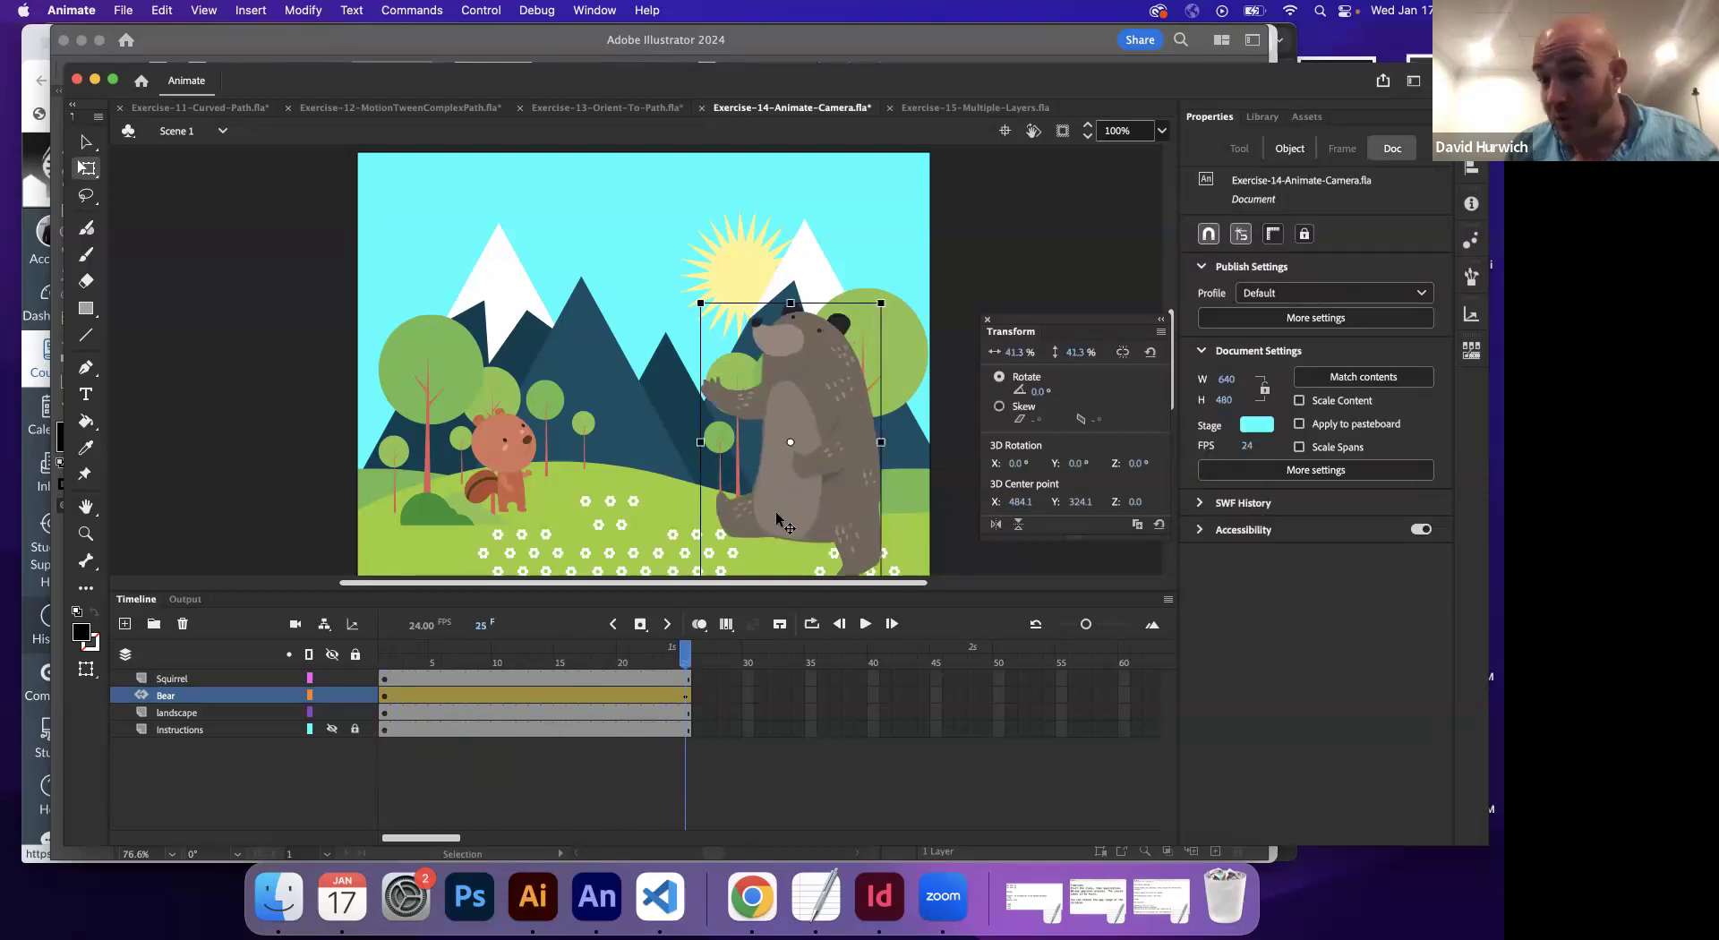
{"action": "left_click_drag", "start_coordinate": [387, 666], "coordinate": [686, 668]}
- Undo the bear's enlargement and the motion tween on the Bear layer
{"action": "key", "text": "super+z"}
{"action": "key", "text": "super+z"}
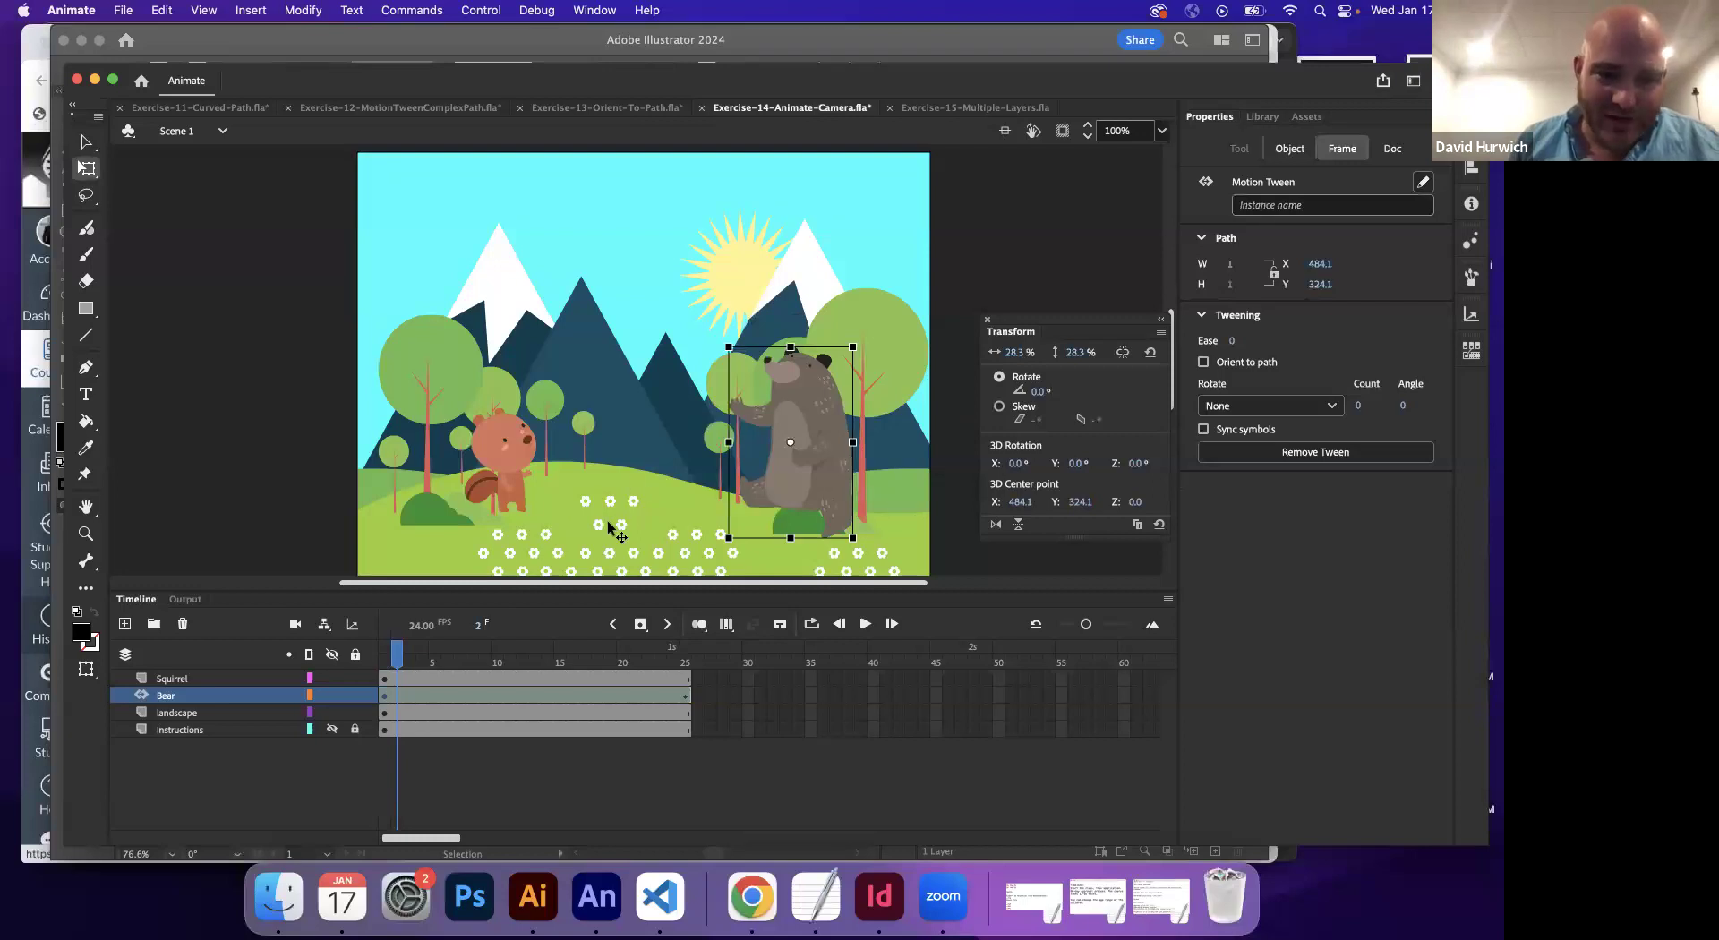
{"action": "left_click", "coordinate": [454, 776]}
{"action": "key", "text": "super+z"}
{"action": "left_click", "coordinate": [410, 740]}
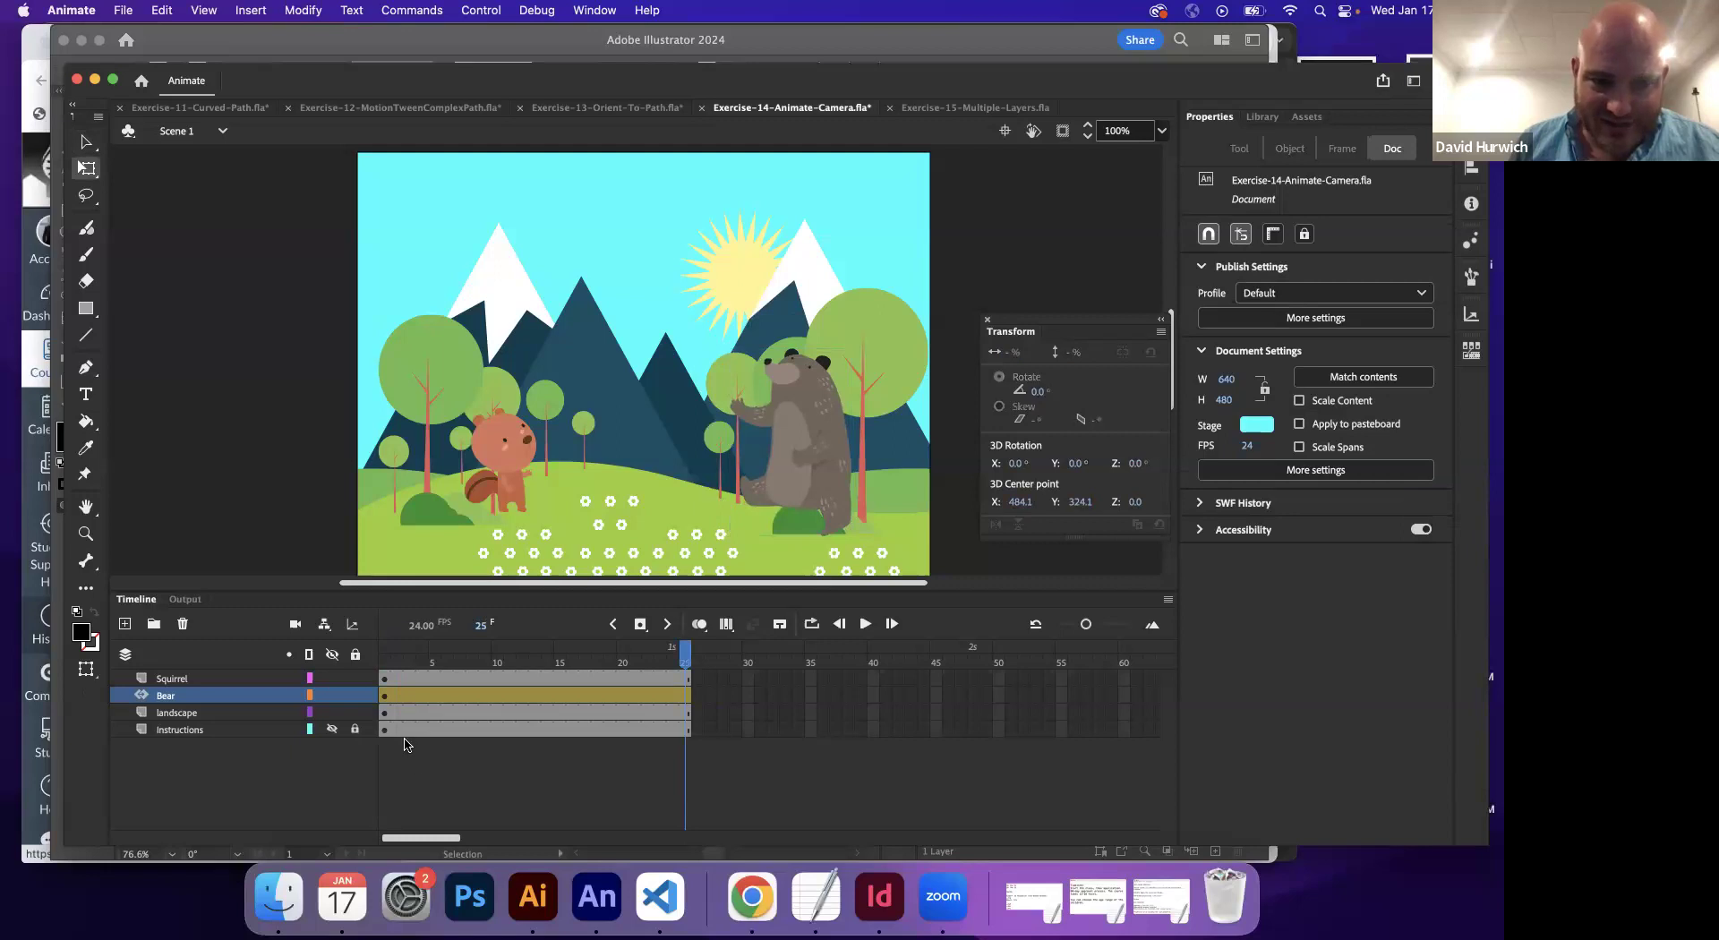
{"action": "key", "text": "super+z"}
{"action": "key", "text": "super+z"}
{"action": "key", "text": "super+z"}
{"action": "key", "text": "super+z"}
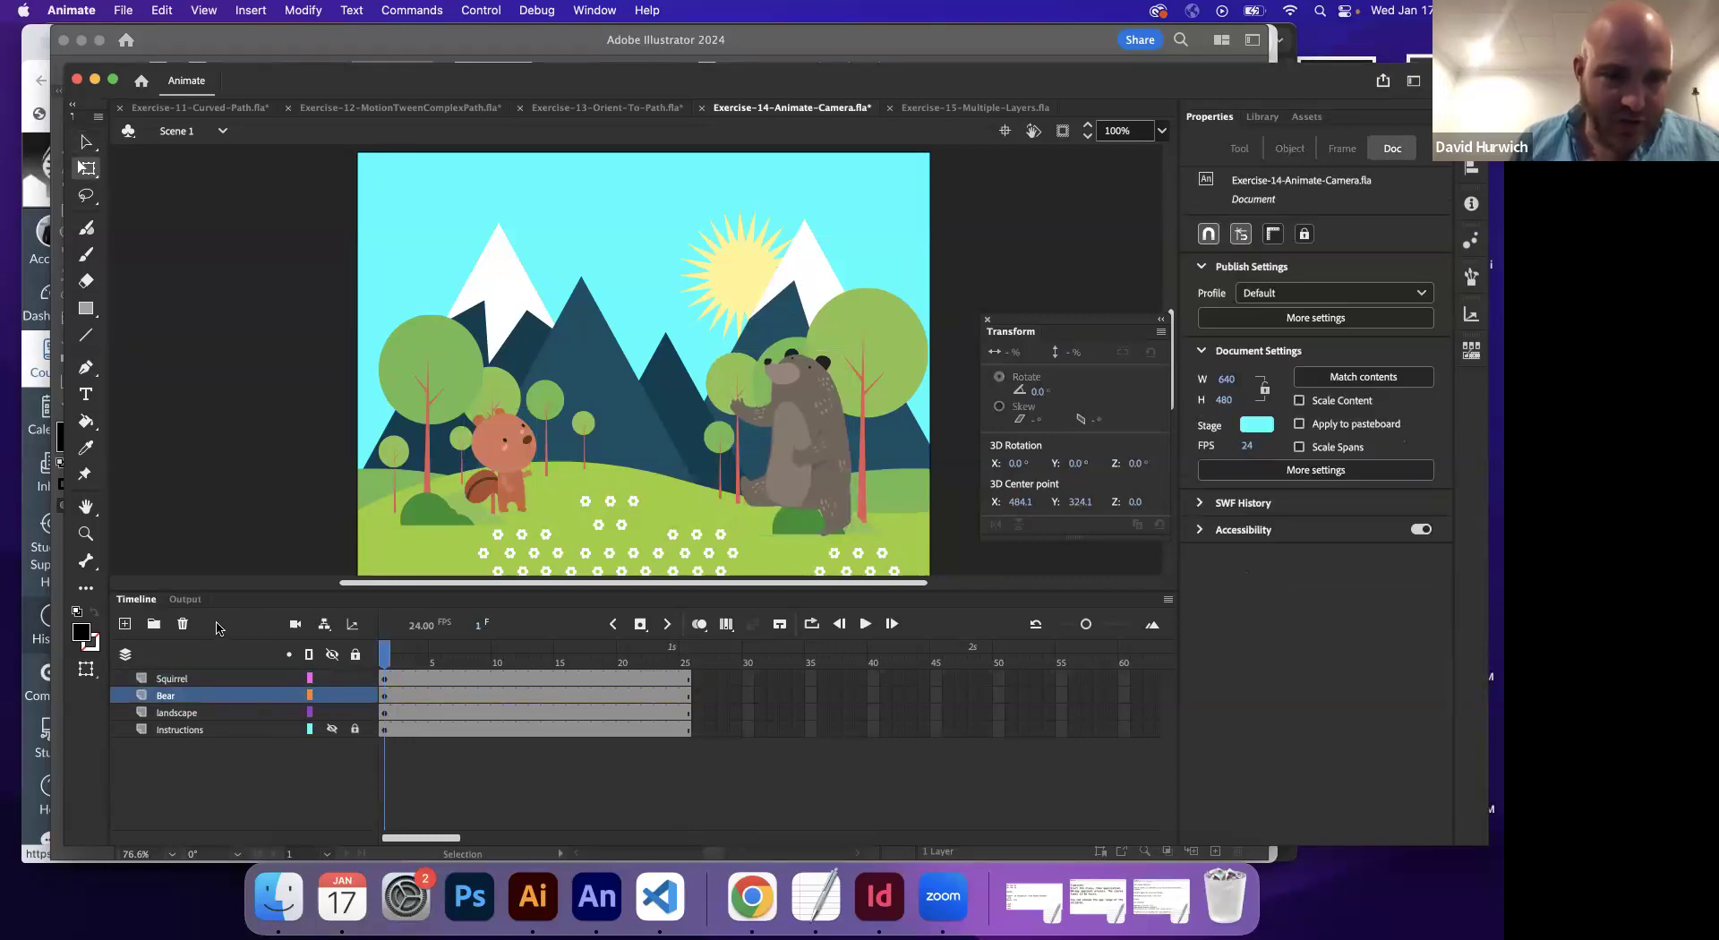
- Add a camera to the scene, try zooming it in to 169 and out to 98, and set its zoom to 107
{"action": "left_click", "coordinate": [294, 626]}
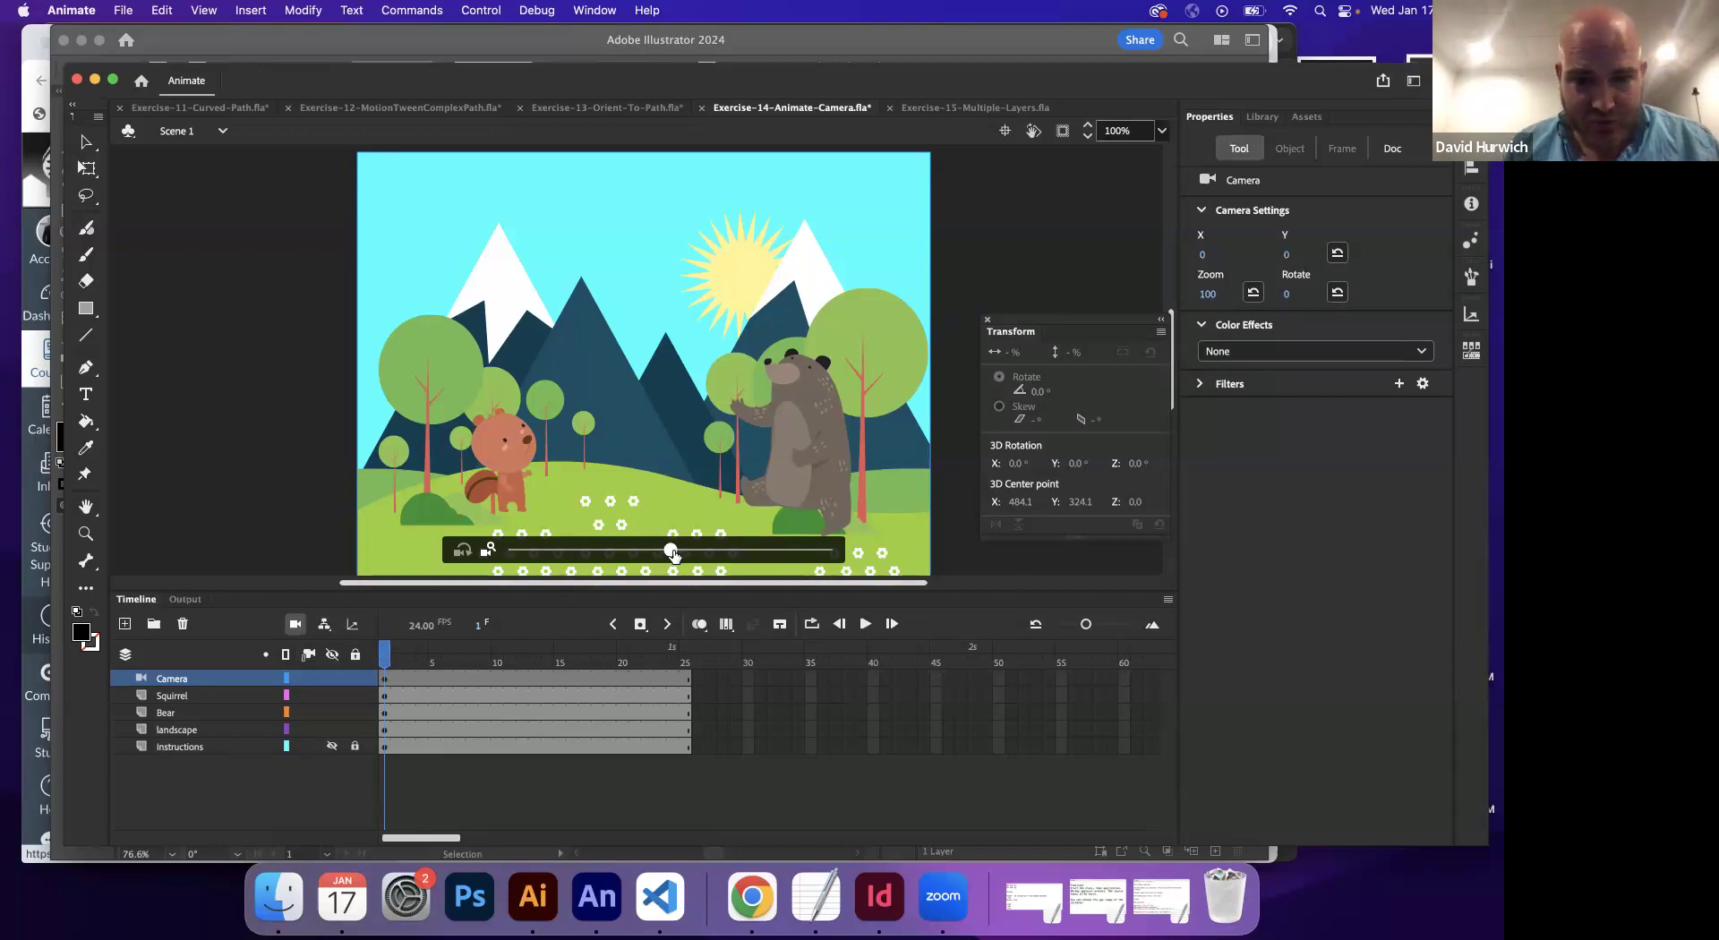
{"action": "left_click_drag", "start_coordinate": [672, 554], "coordinate": [804, 553]}
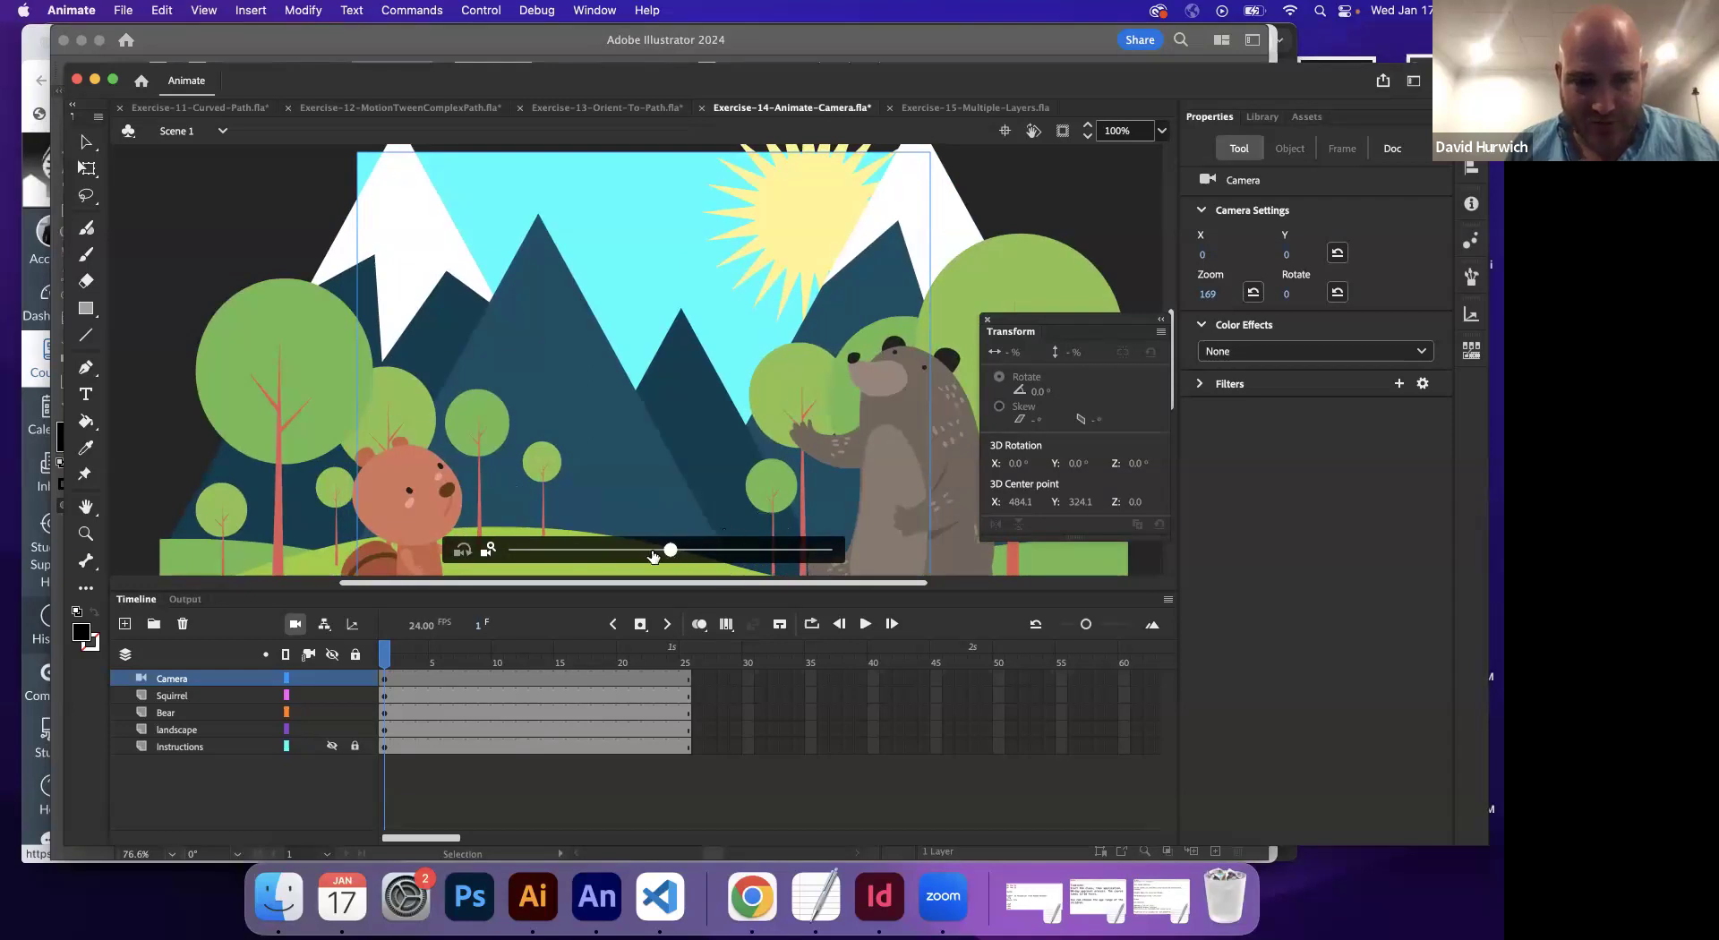
{"action": "left_click_drag", "start_coordinate": [653, 555], "coordinate": [537, 556]}
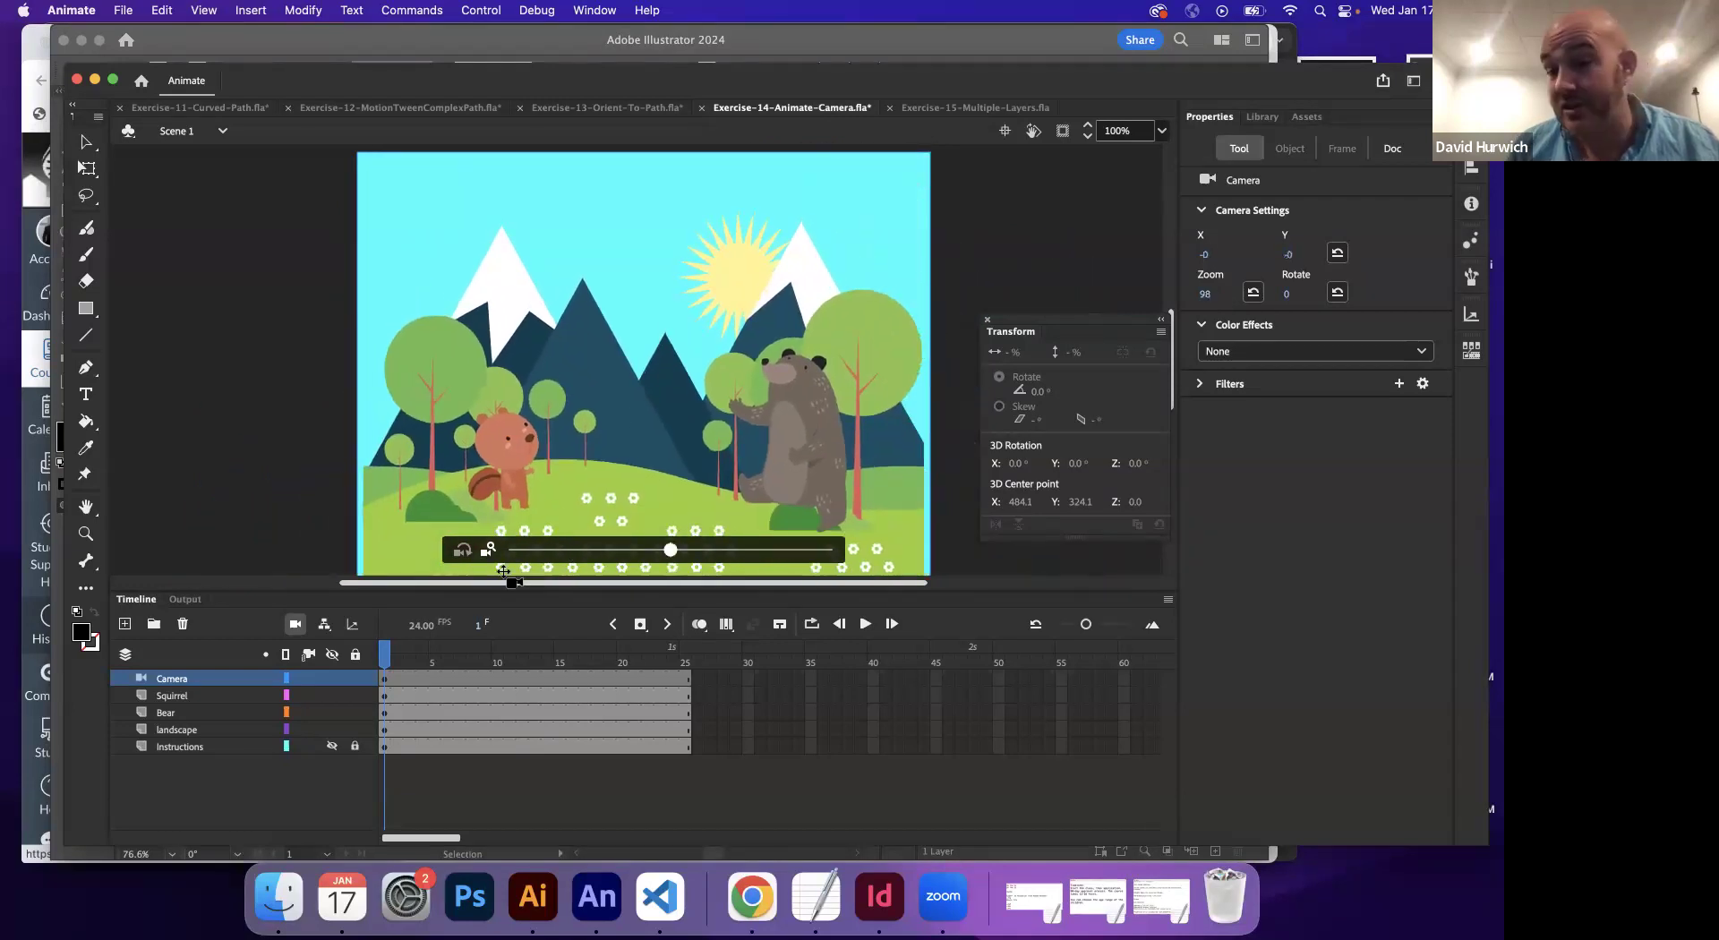
{"action": "mouse_move", "coordinate": [670, 549]}
{"action": "left_mouse_down"}
{"action": "mouse_move", "coordinate": [558, 549]}
{"action": "mouse_move", "coordinate": [779, 553]}
{"action": "mouse_move", "coordinate": [700, 563]}
{"action": "left_mouse_up"}
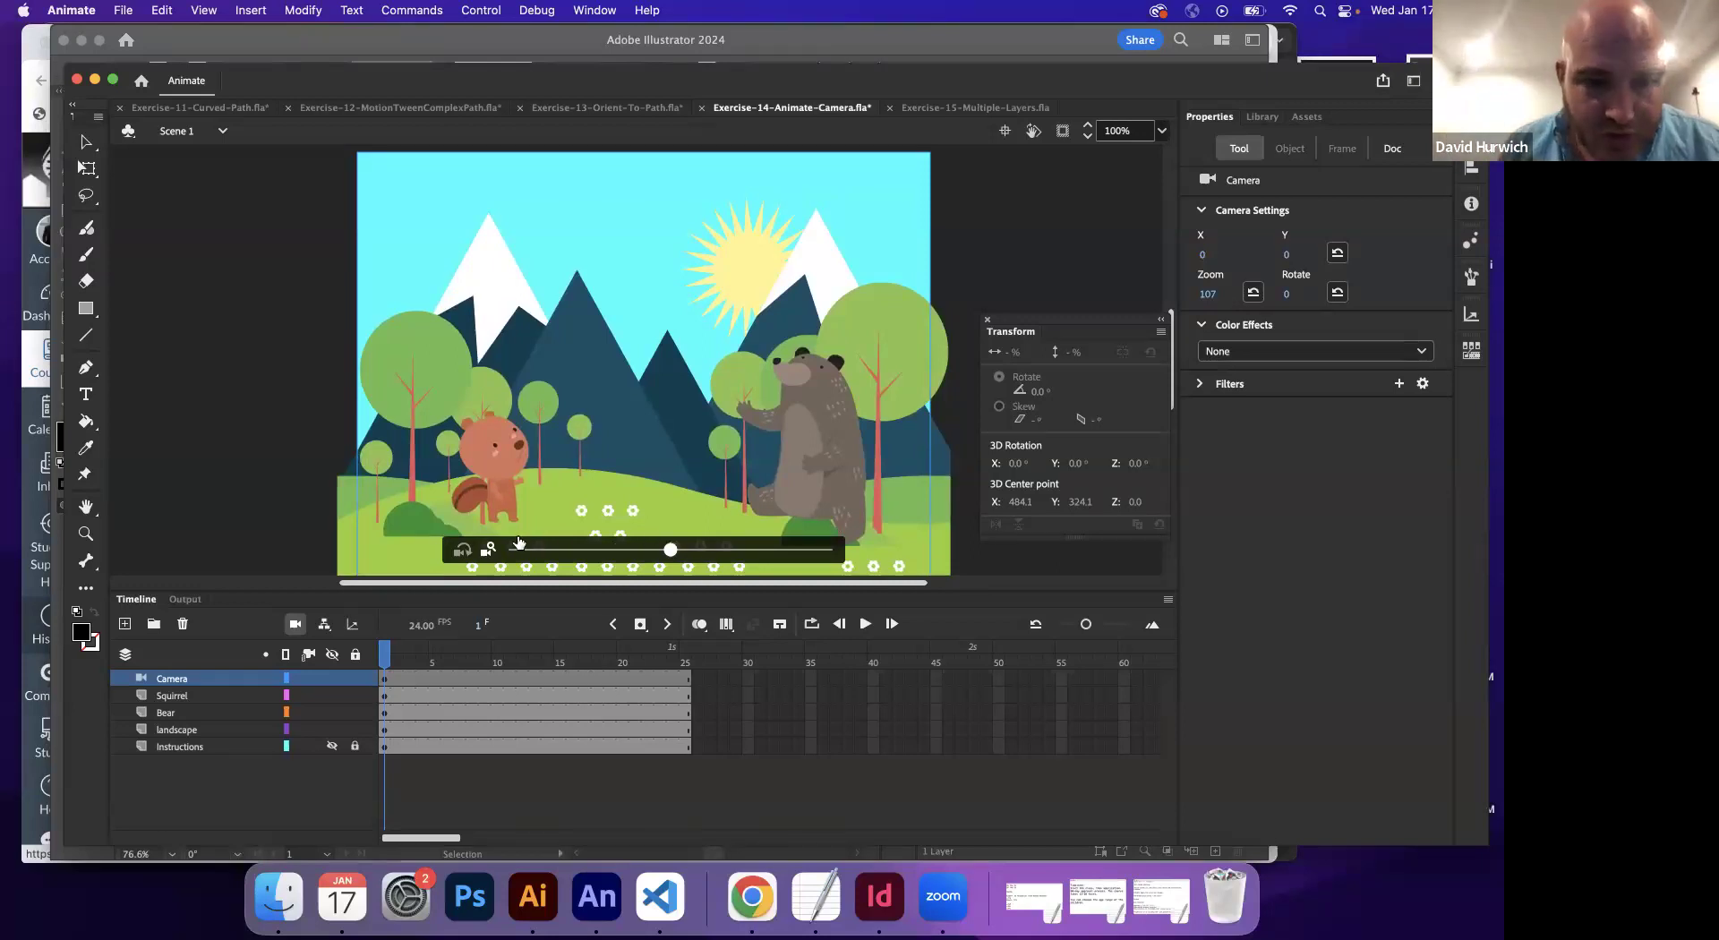
- Try rotating the camera view and undo the rotation
{"action": "left_click", "coordinate": [462, 550]}
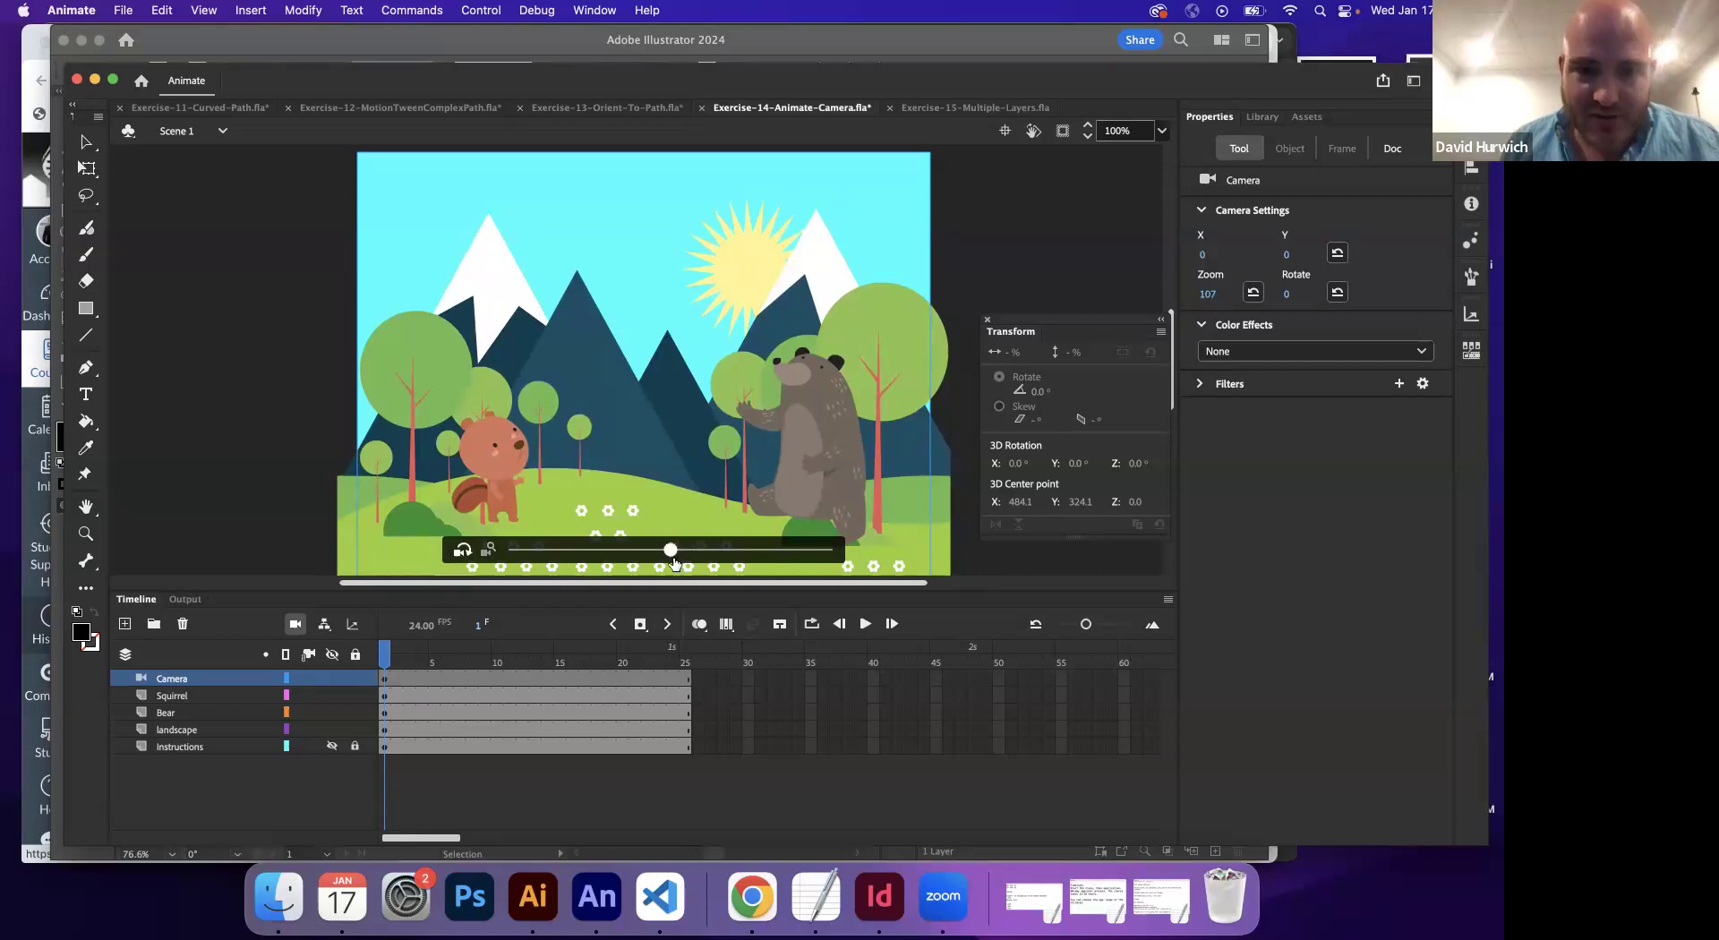
{"action": "left_click_drag", "start_coordinate": [677, 554], "coordinate": [594, 537]}
{"action": "key", "text": "super+z"}
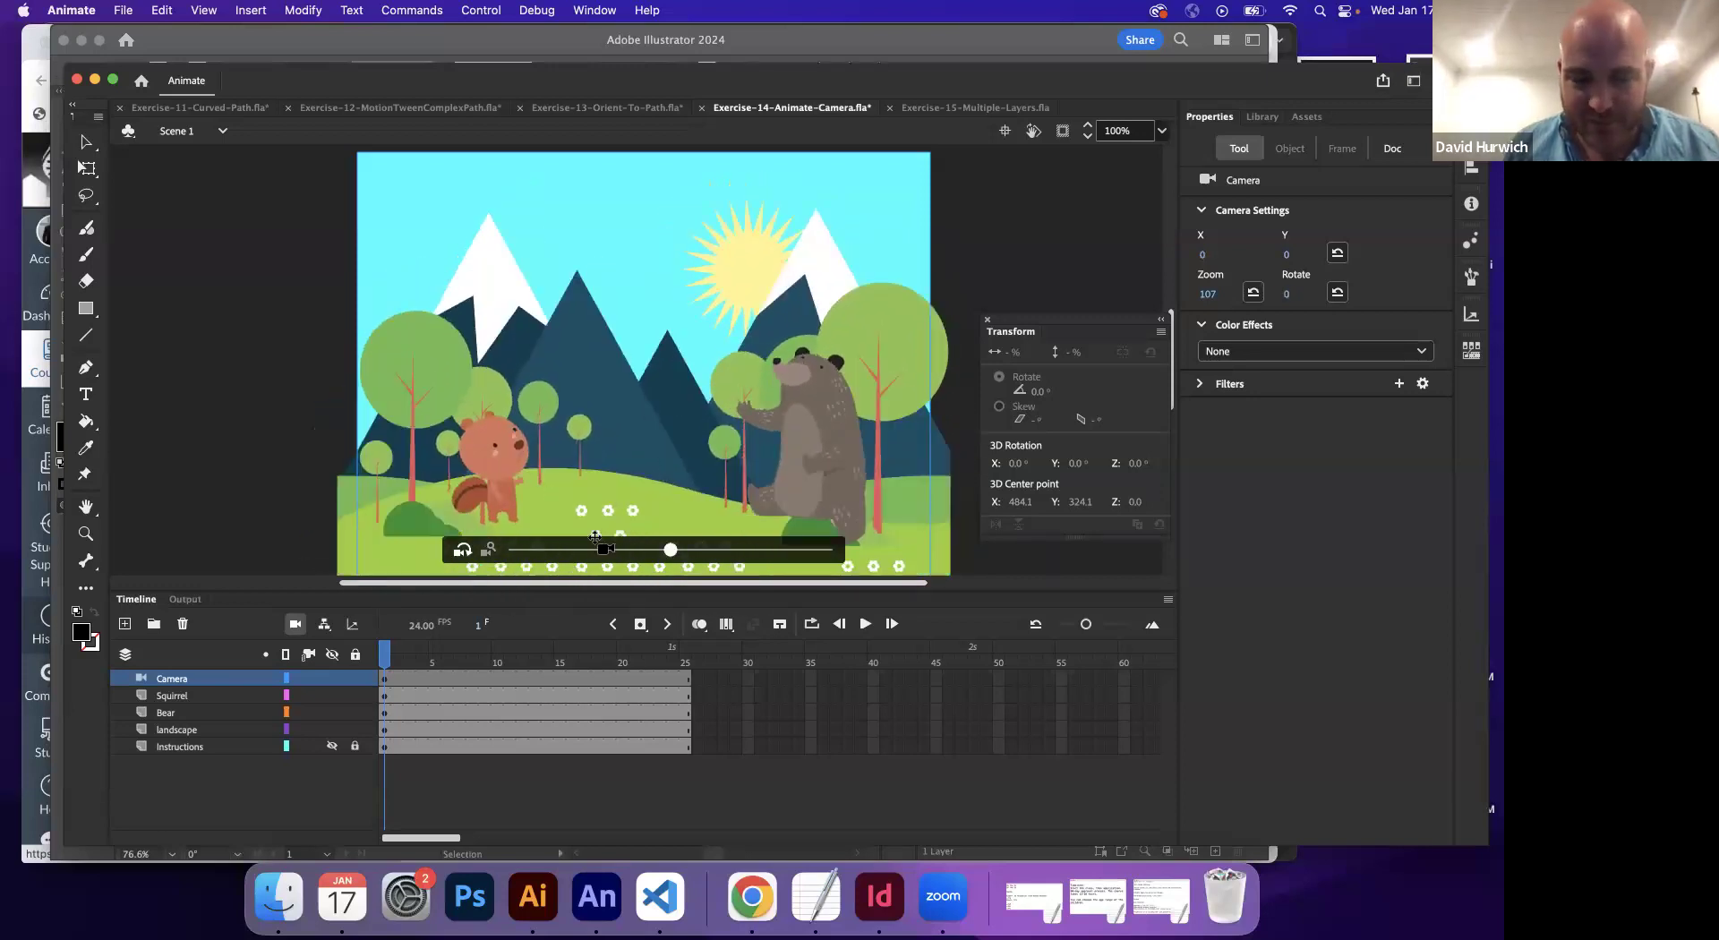
- Try zooming the camera in to 204 and panning it onto the bear at X -278, Y -66
{"action": "mouse_move", "coordinate": [590, 438]}
{"action": "left_mouse_down"}
{"action": "mouse_move", "coordinate": [725, 430]}
{"action": "mouse_move", "coordinate": [375, 426]}
{"action": "mouse_move", "coordinate": [618, 424]}
{"action": "left_mouse_up"}
{"action": "left_click", "coordinate": [491, 550]}
{"action": "left_click_drag", "start_coordinate": [674, 549], "coordinate": [824, 551]}
{"action": "left_click_drag", "start_coordinate": [826, 466], "coordinate": [596, 371]}
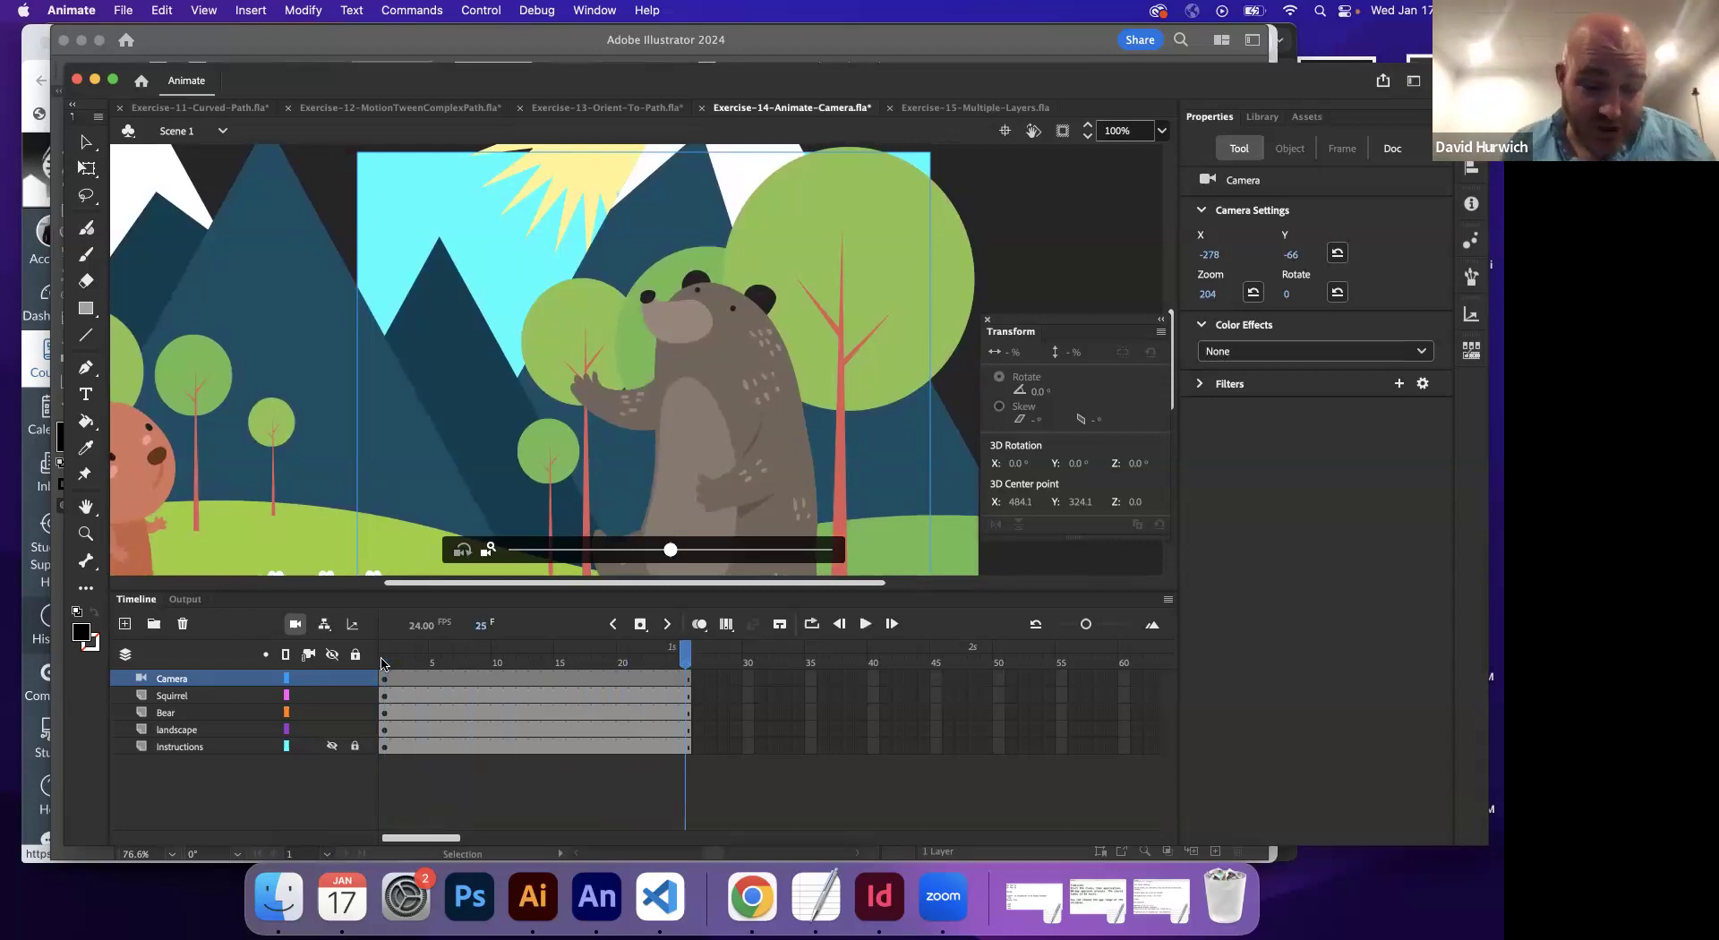
- Return to frame 1 and undo the camera's close-up zoom and pan onto the bear
{"action": "left_click", "coordinate": [382, 662]}
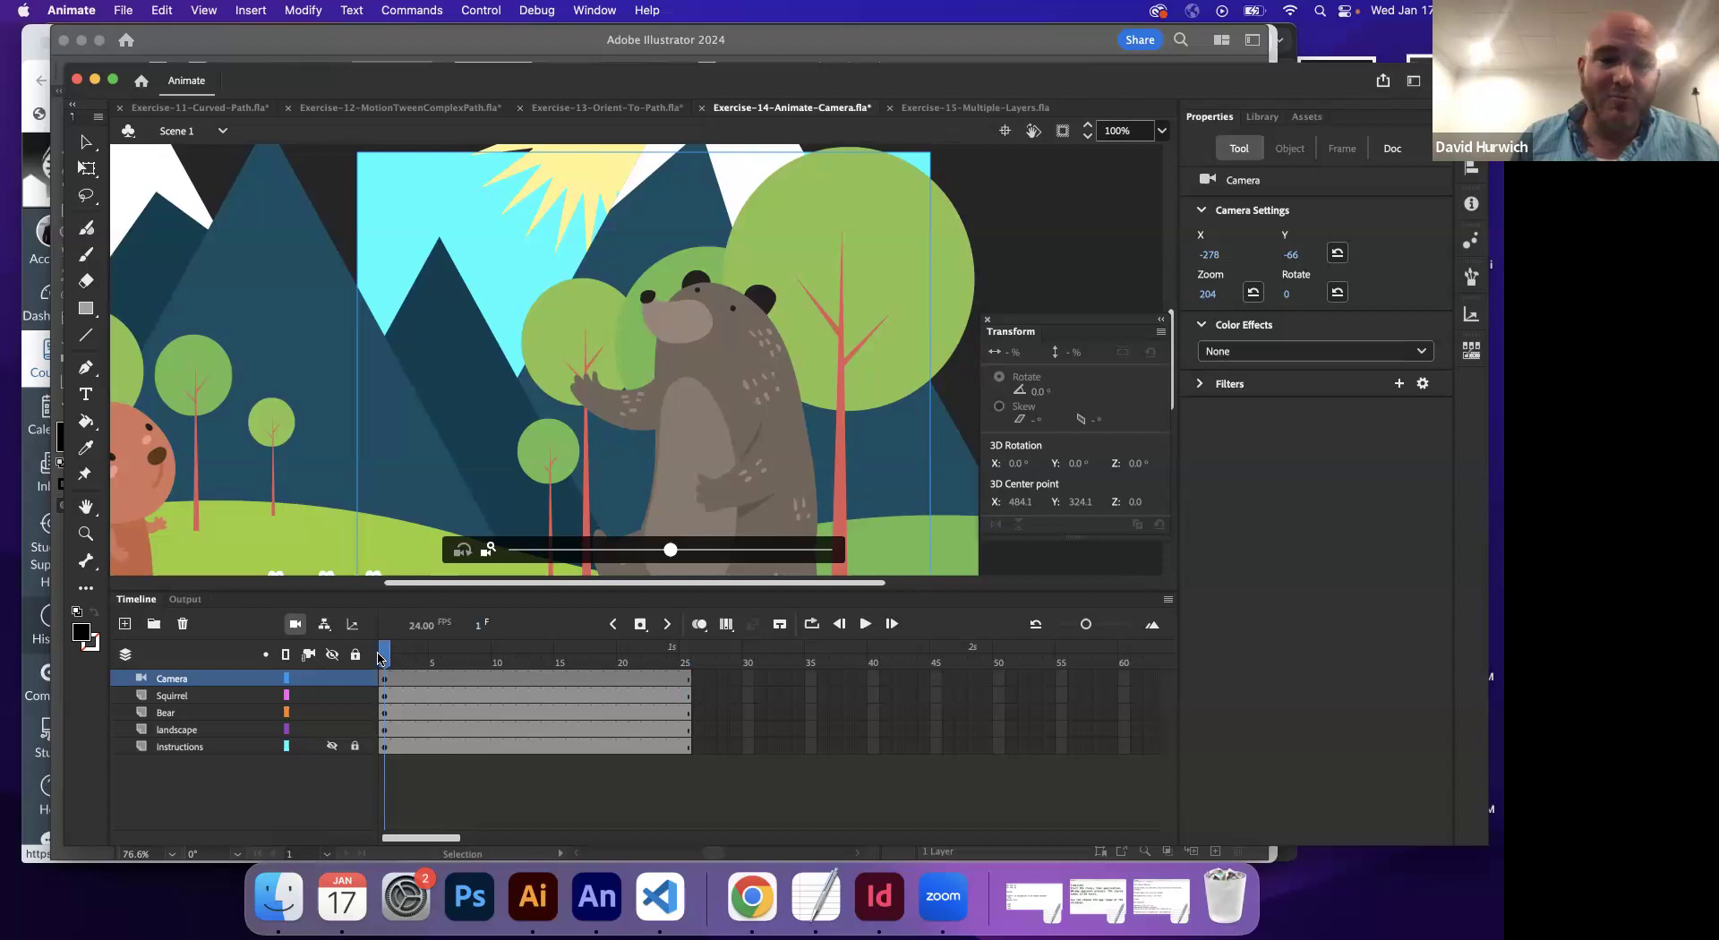
{"action": "key", "text": "super+z"}
{"action": "key", "text": "super+z"}
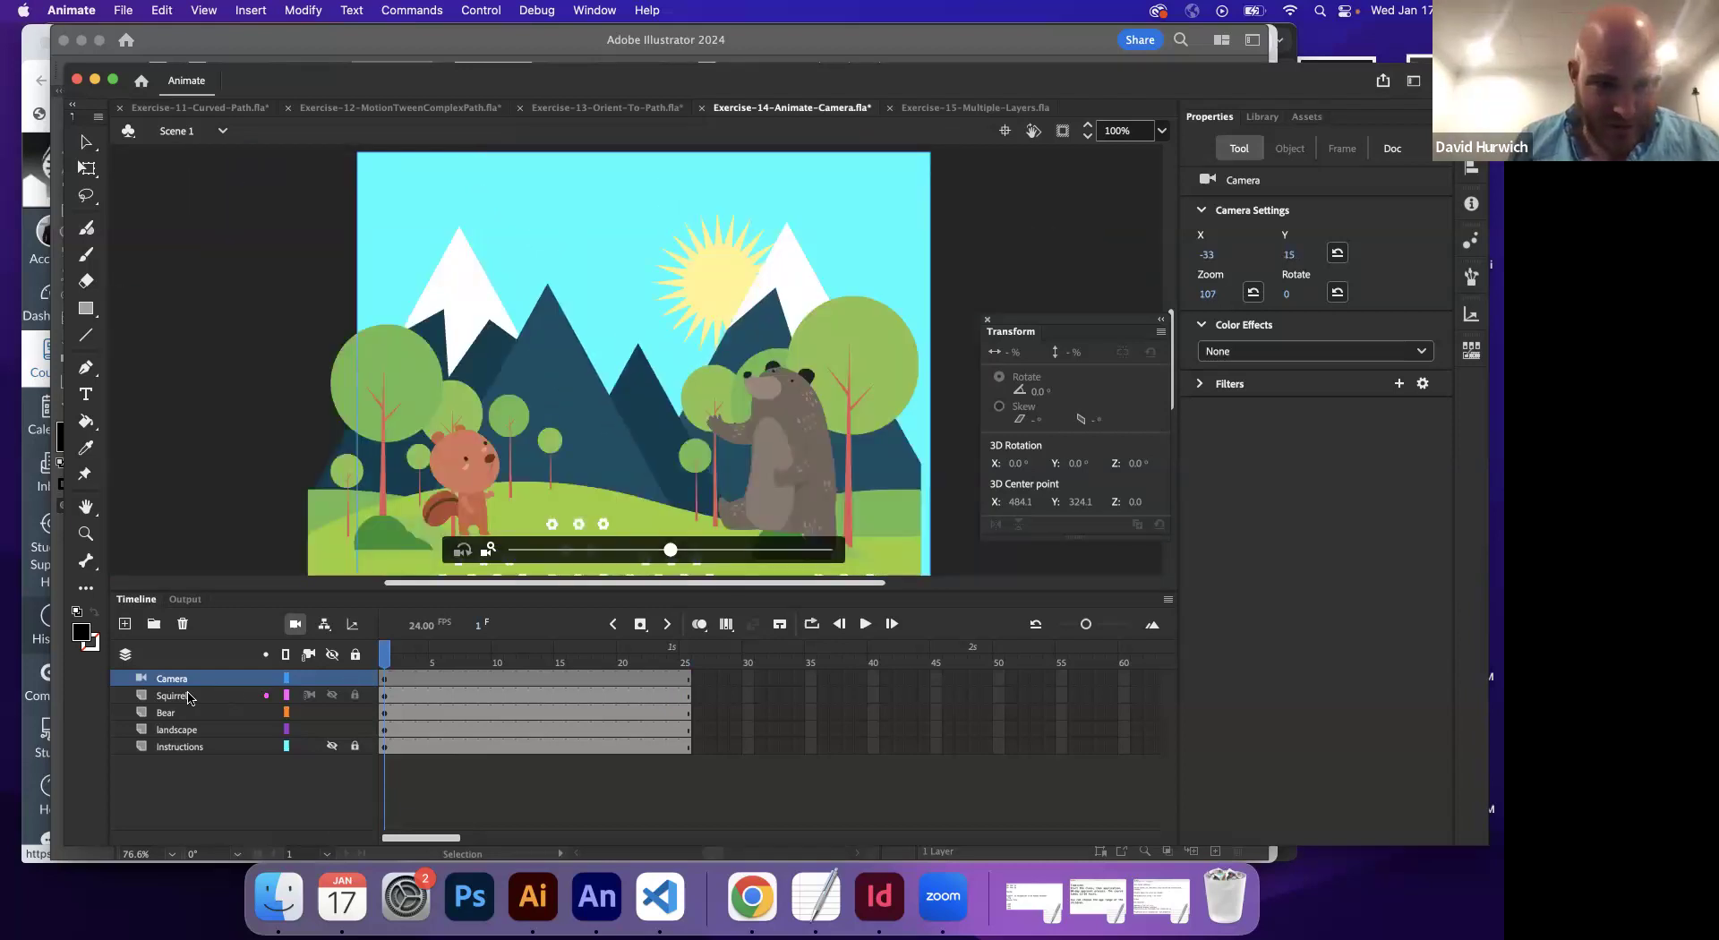
- Create a motion tween on the Camera layer and set its starting view to zoom 100 at X -2, Y 17
{"action": "left_click", "coordinate": [381, 677]}
{"action": "left_click", "coordinate": [252, 16]}
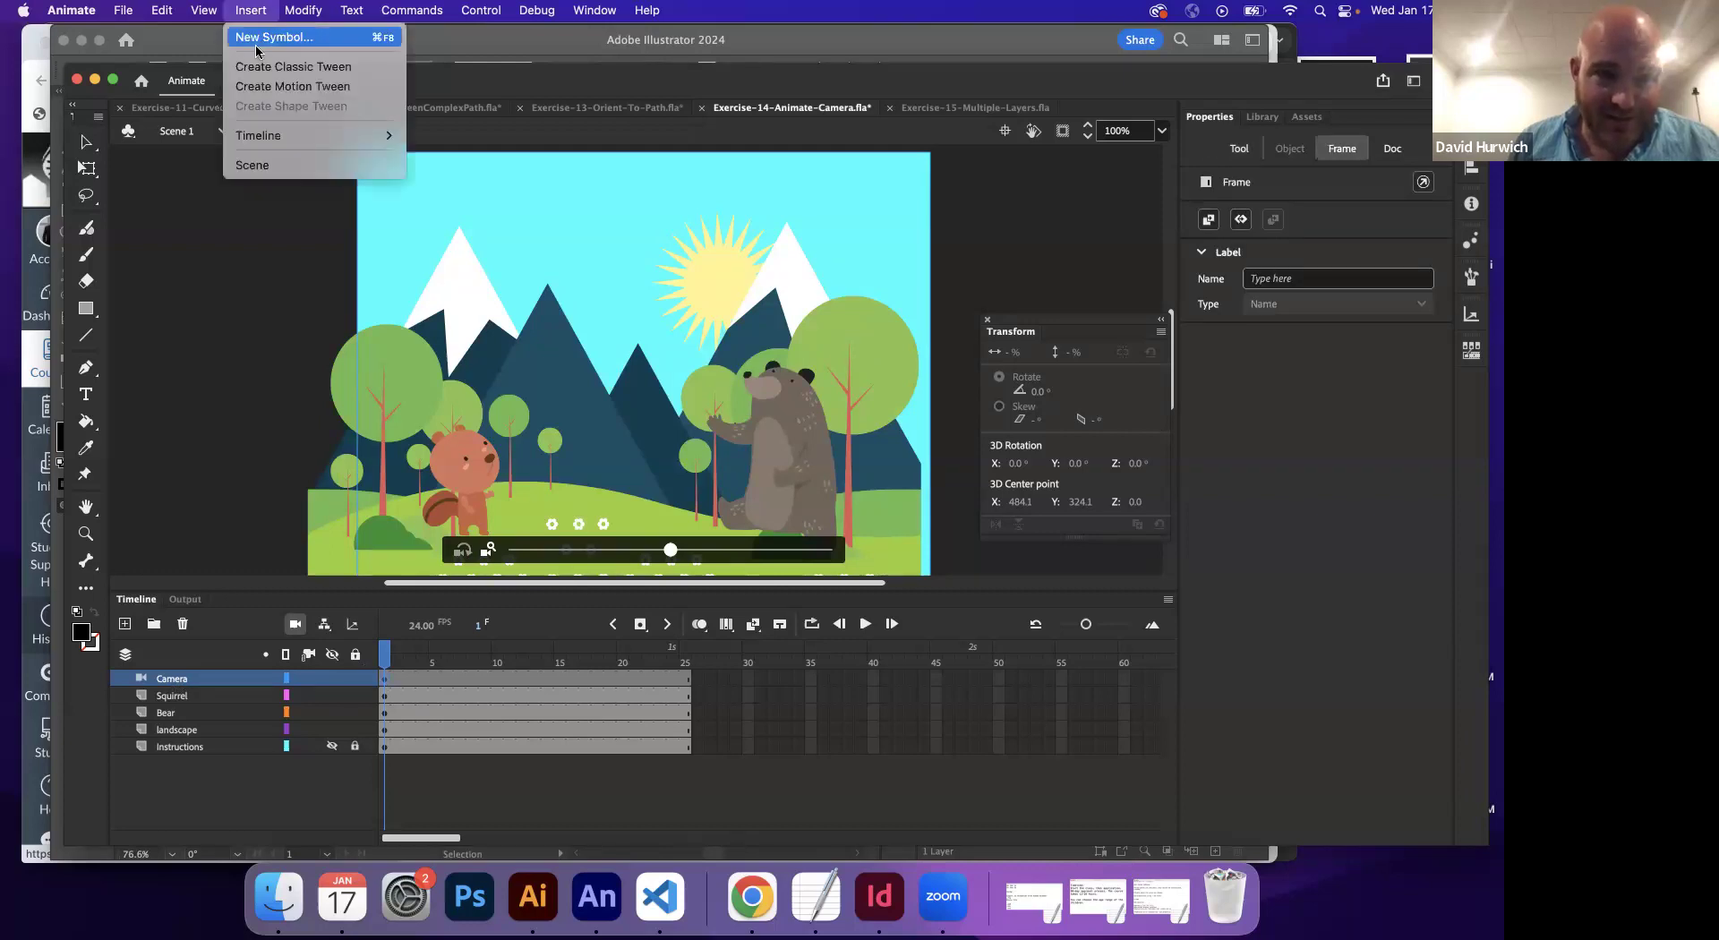
{"action": "left_click", "coordinate": [261, 90]}
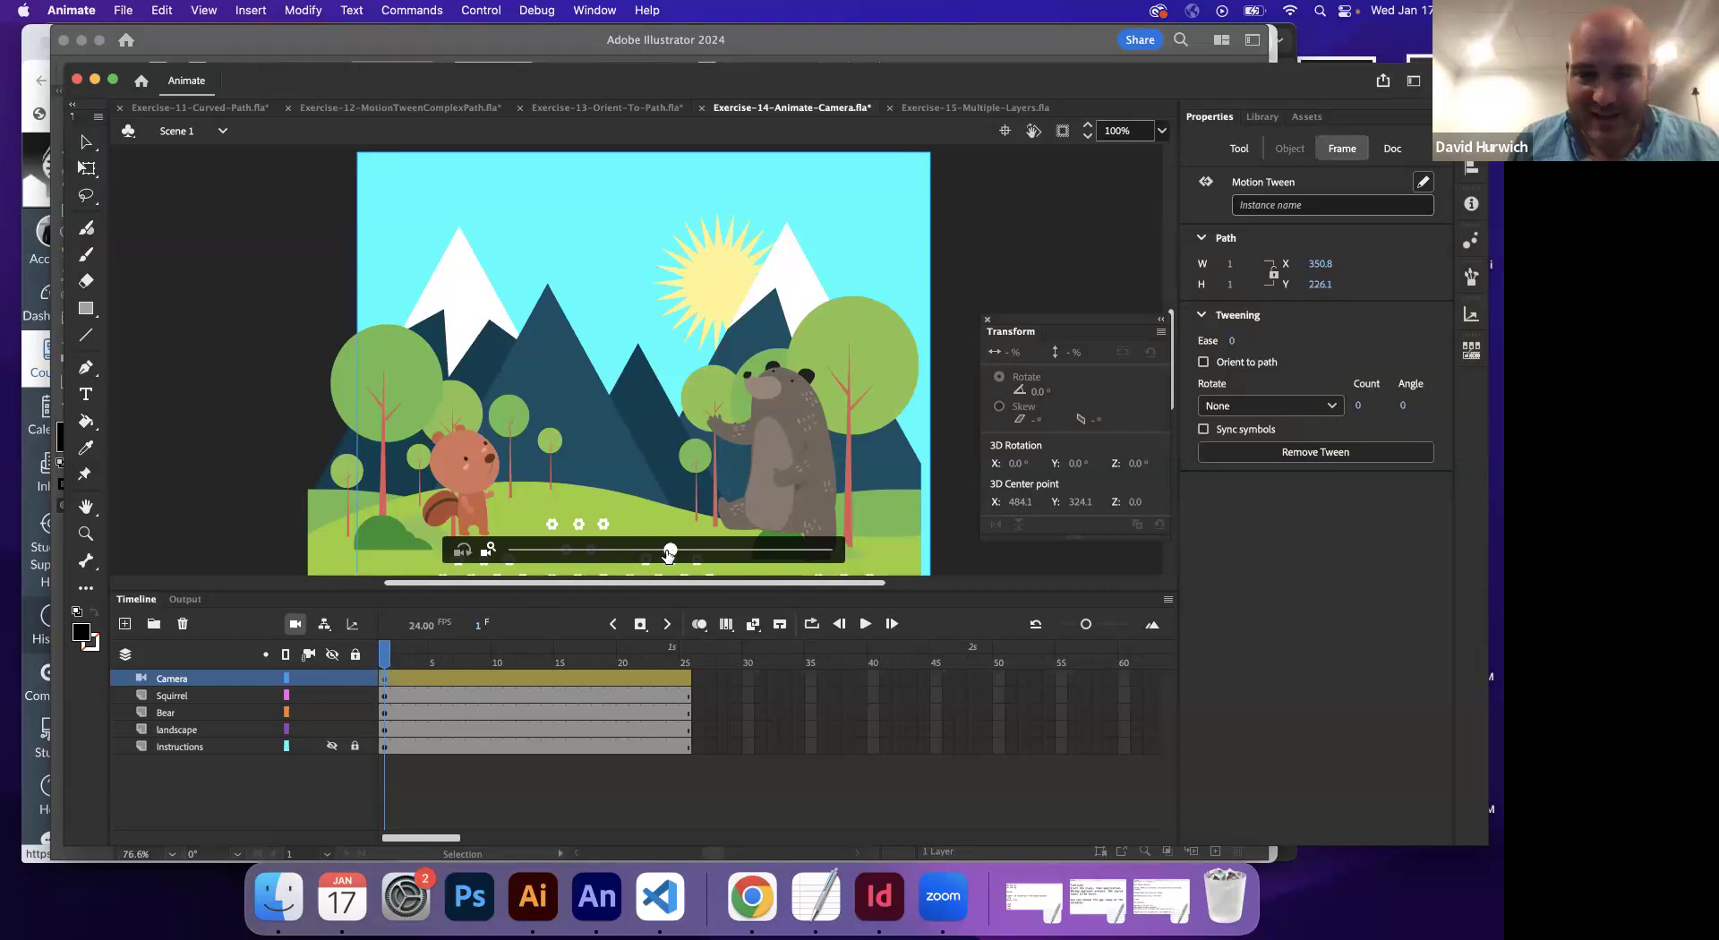
{"action": "left_click_drag", "start_coordinate": [667, 555], "coordinate": [660, 554]}
{"action": "mouse_move", "coordinate": [626, 476]}
{"action": "left_mouse_down"}
{"action": "mouse_move", "coordinate": [648, 479]}
{"action": "mouse_move", "coordinate": [601, 477]}
{"action": "left_mouse_up"}
- At frame 25, zoom the camera in to 168 and pan it to X -214, Y -87
{"action": "left_click_drag", "start_coordinate": [544, 672], "coordinate": [684, 667]}
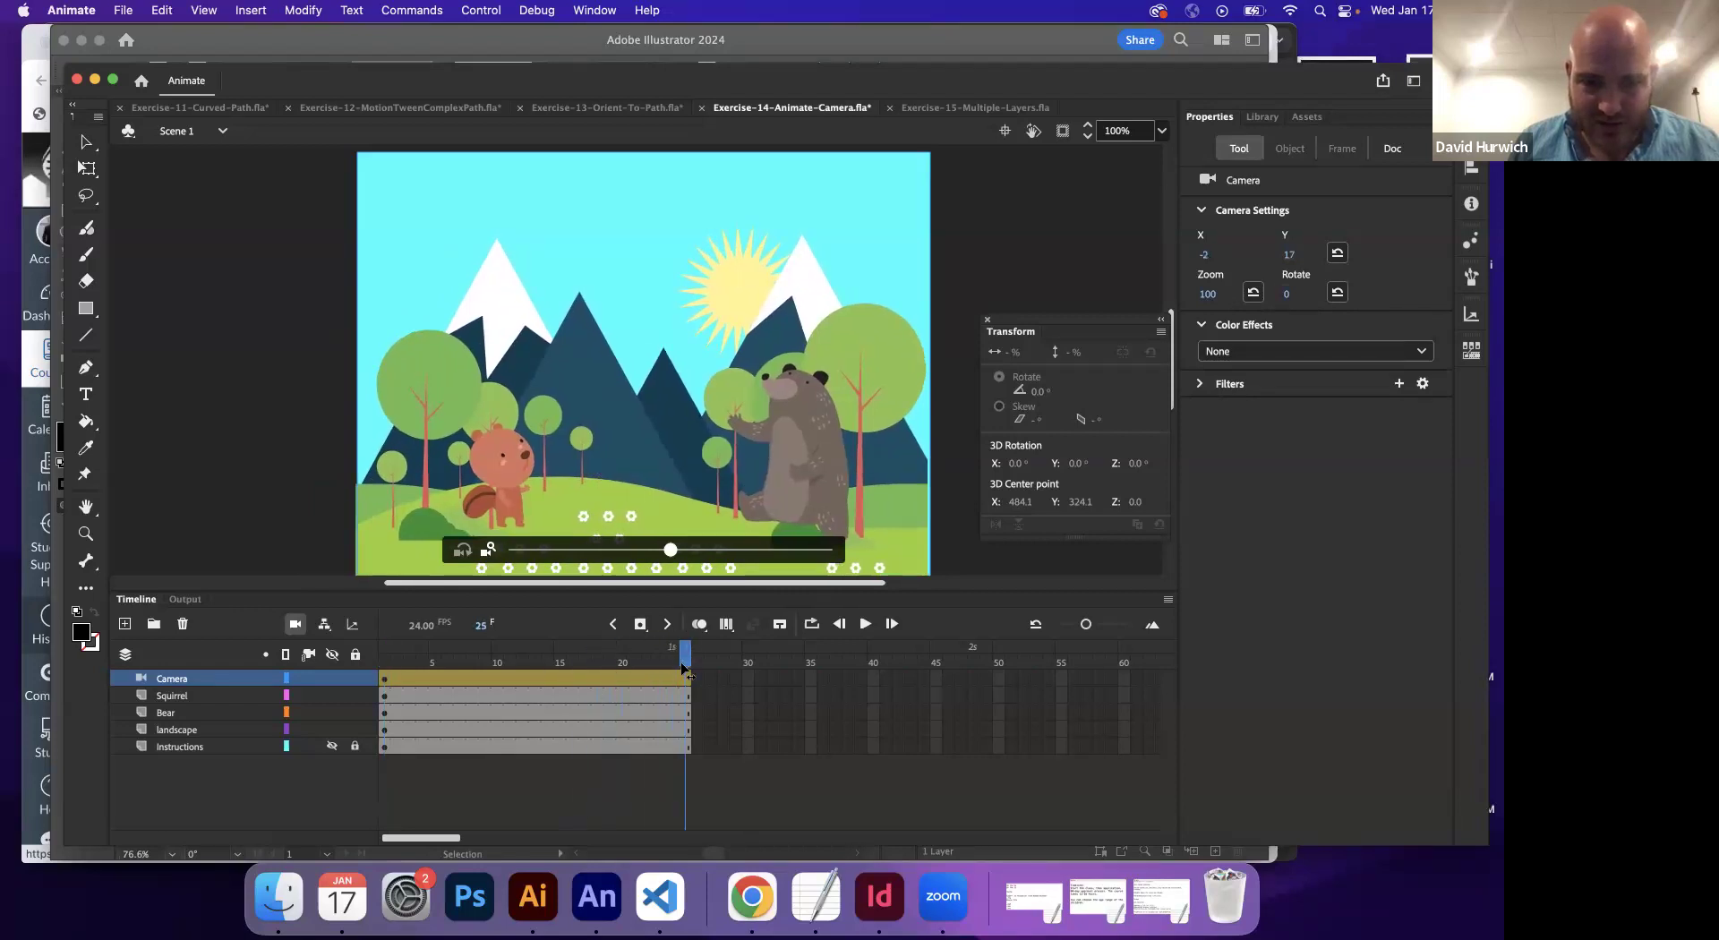
{"action": "left_click_drag", "start_coordinate": [670, 549], "coordinate": [801, 564]}
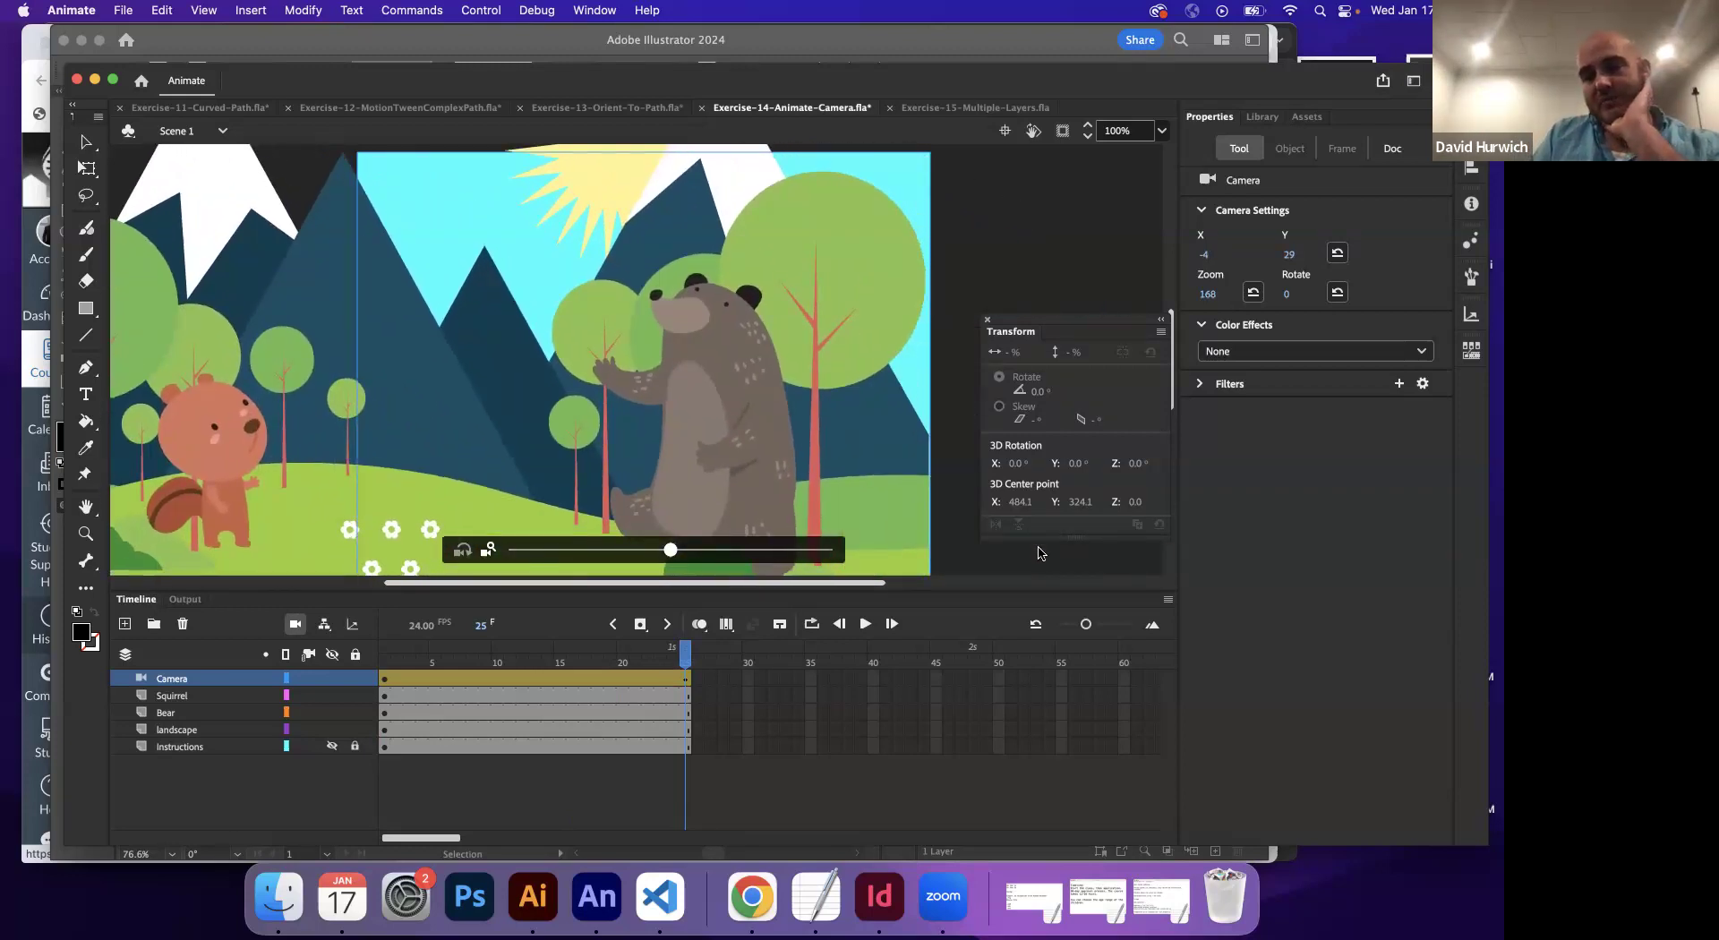
{"action": "mouse_move", "coordinate": [1041, 558]}
{"action": "left_mouse_down"}
{"action": "mouse_move", "coordinate": [1065, 572]}
{"action": "mouse_move", "coordinate": [1038, 567]}
{"action": "left_mouse_up"}
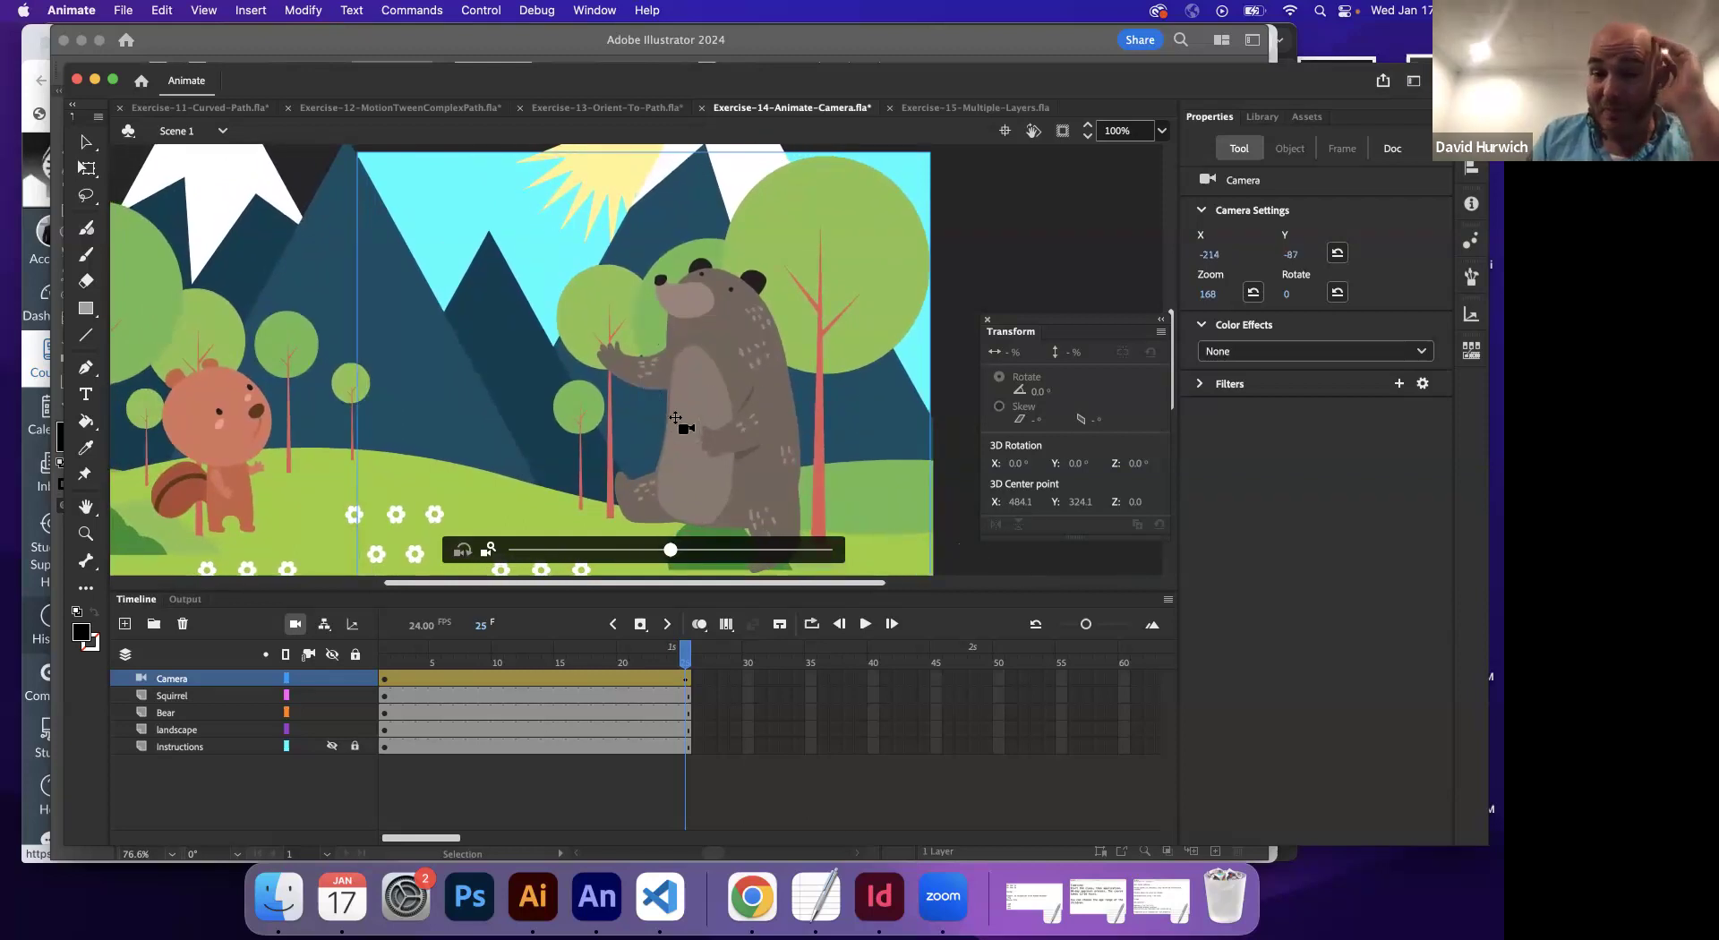
- Play the camera animation from frame 1 to examine the zoom toward the bear
{"action": "left_click", "coordinate": [417, 668]}
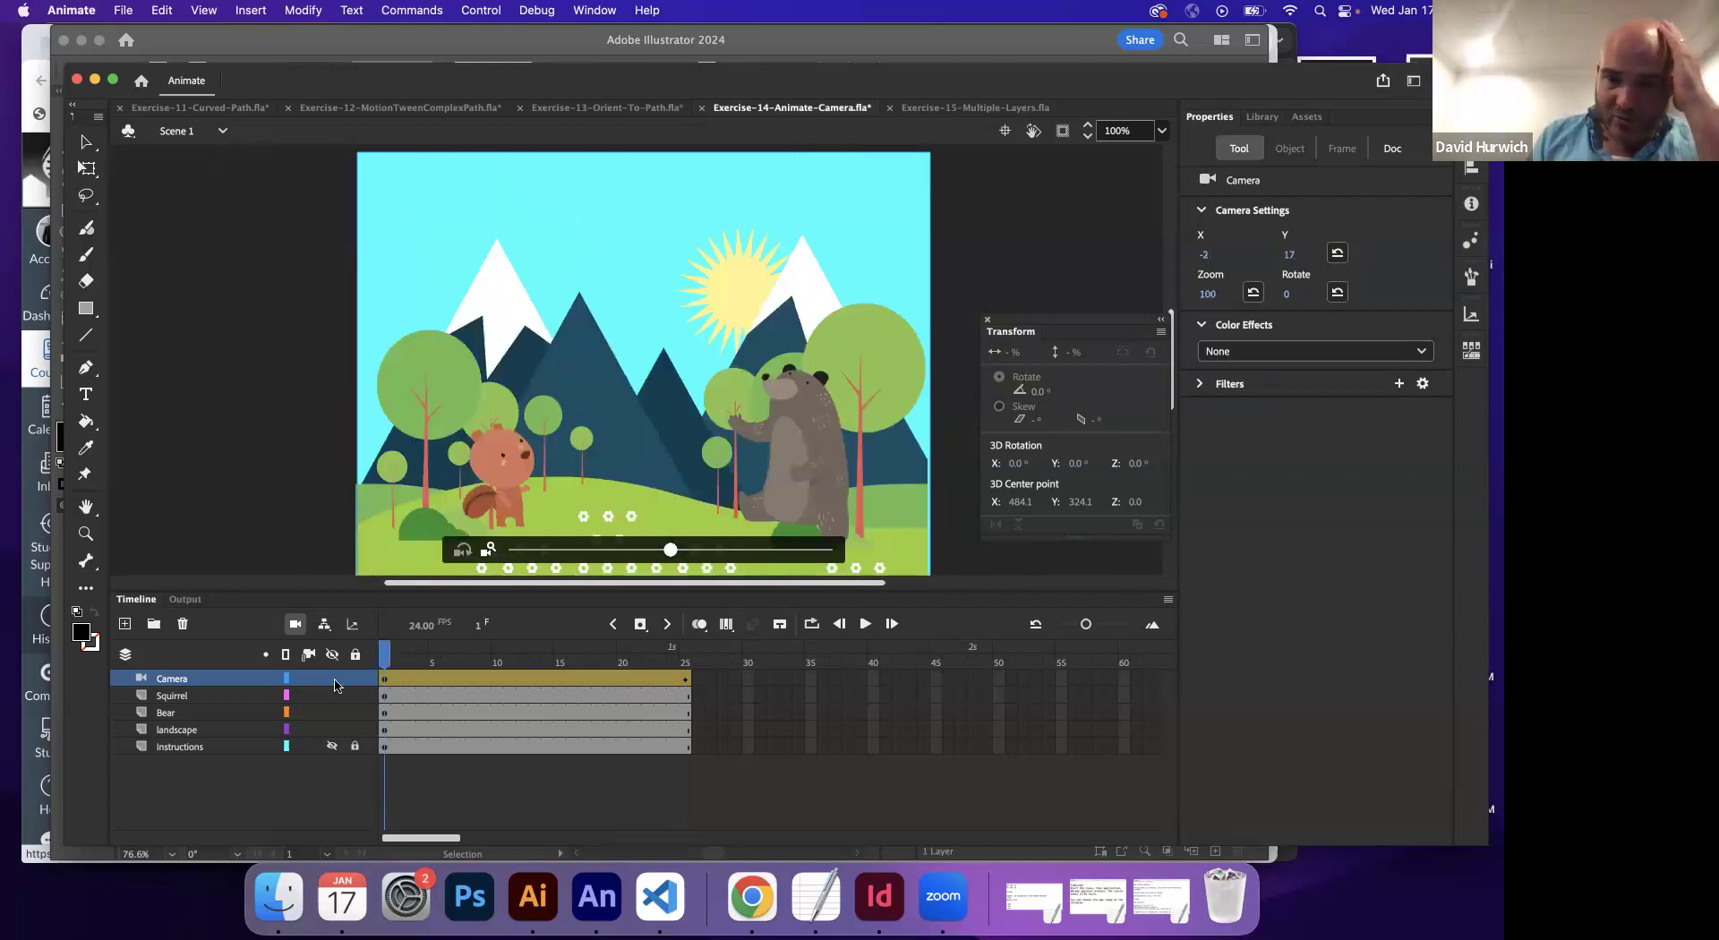
{"action": "key", "text": "Return"}
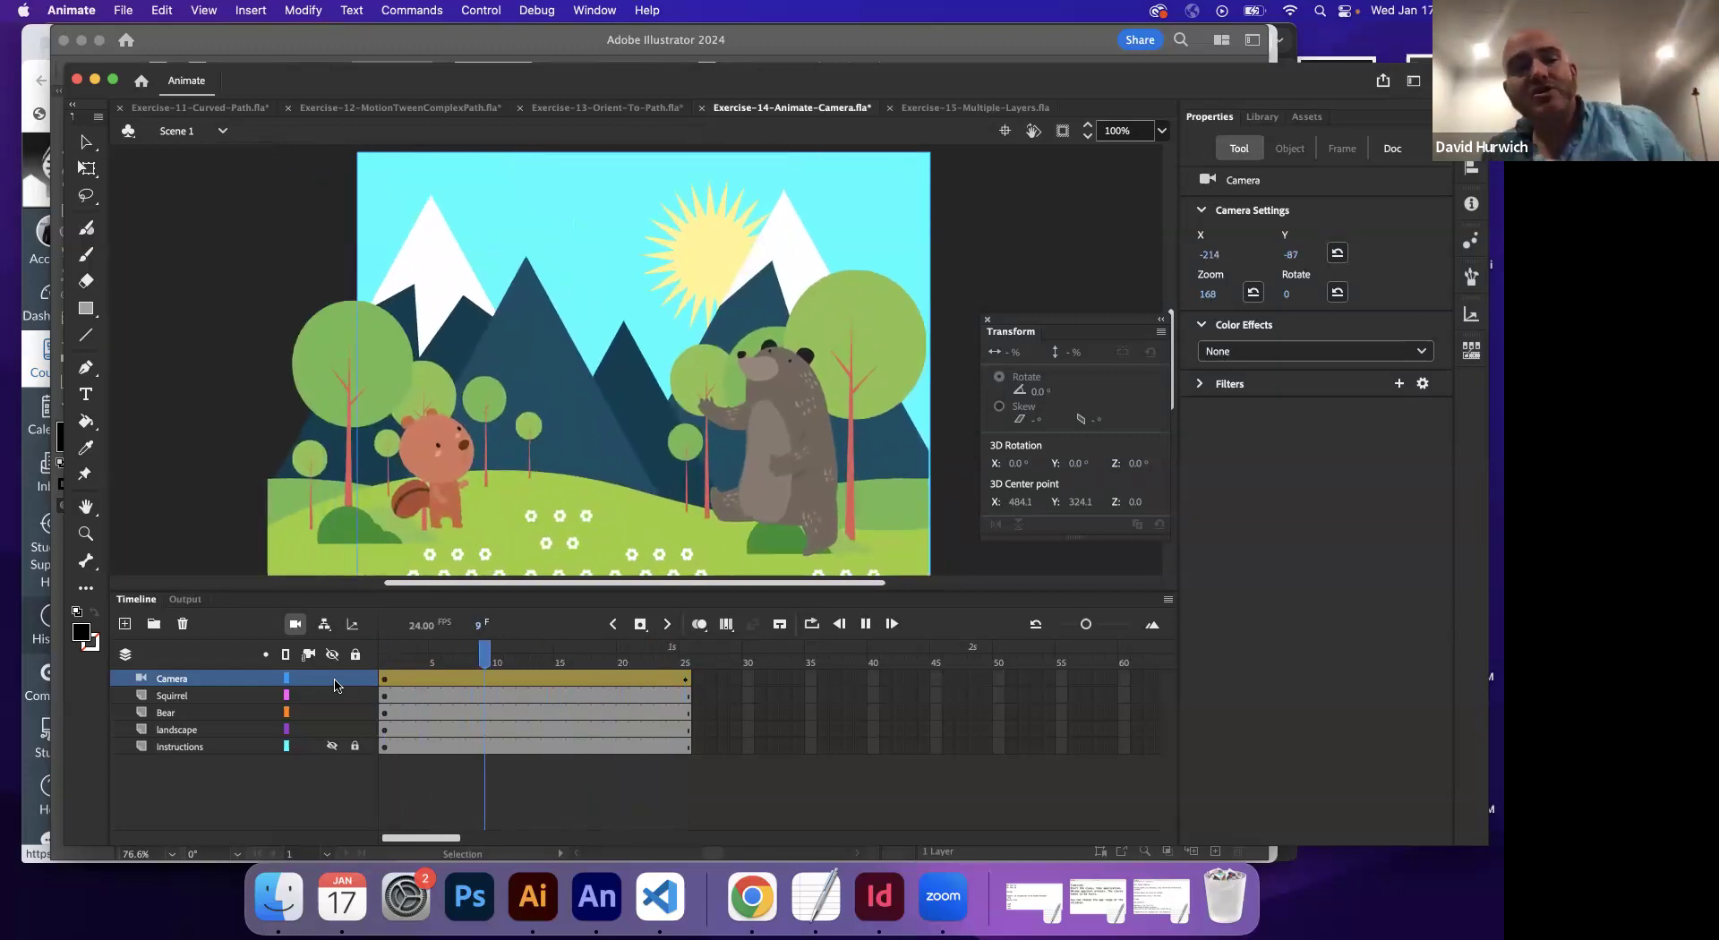
{"action": "key", "text": "Return"}
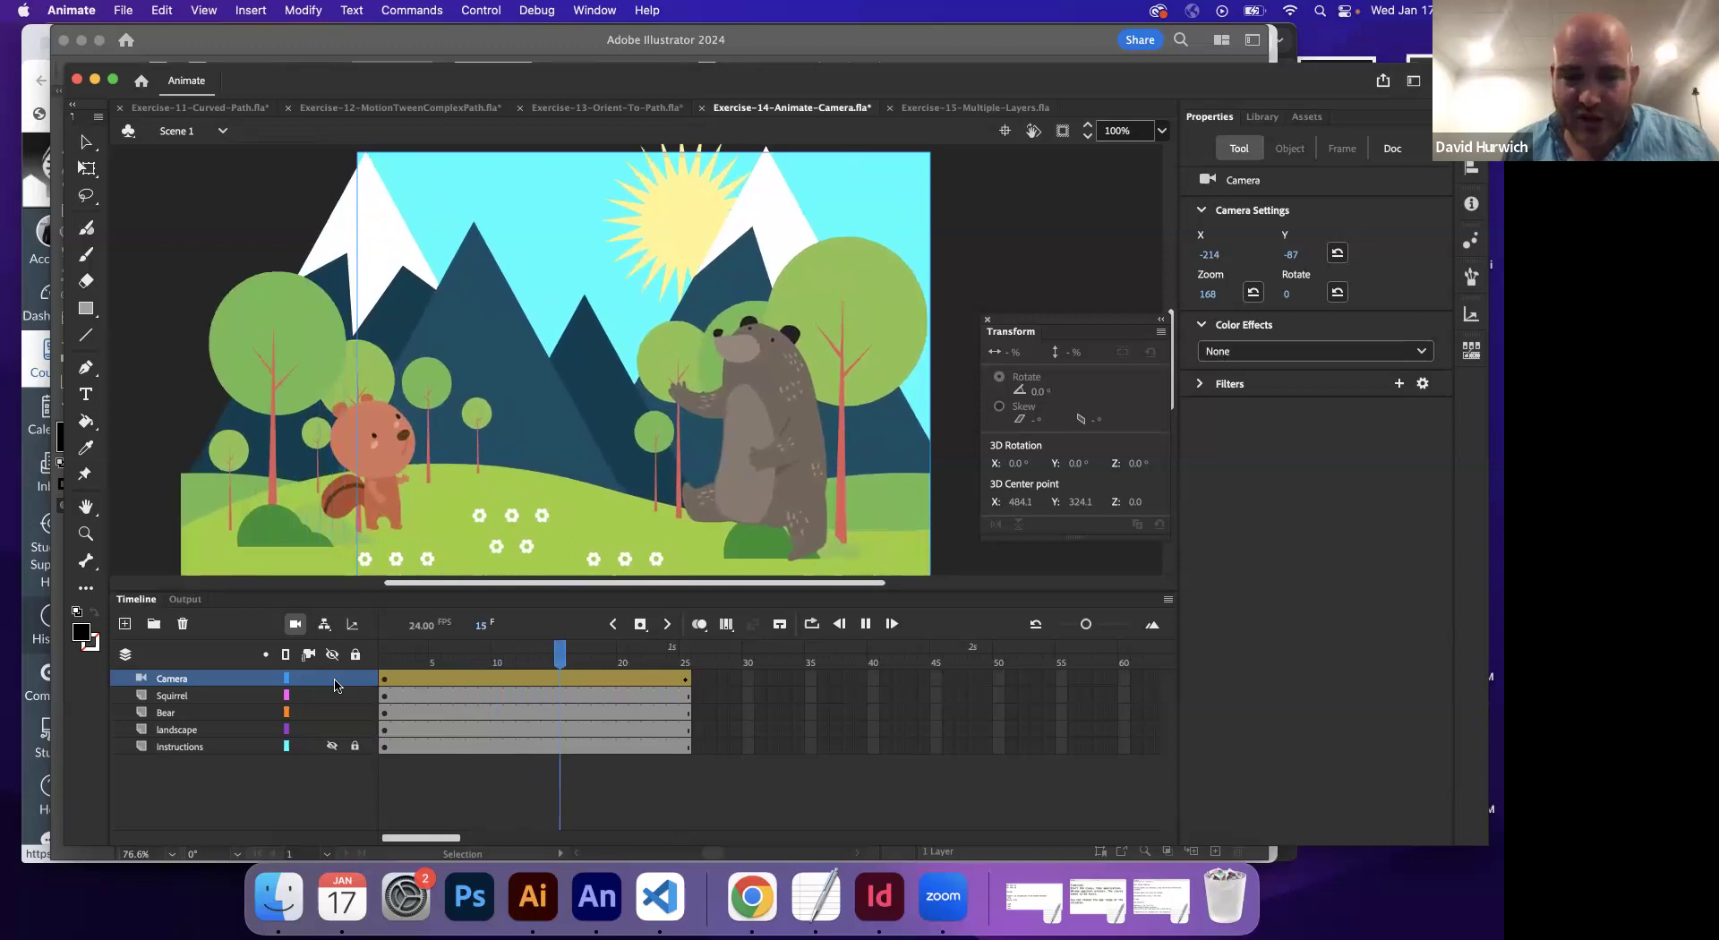
{"action": "key", "text": "Return"}
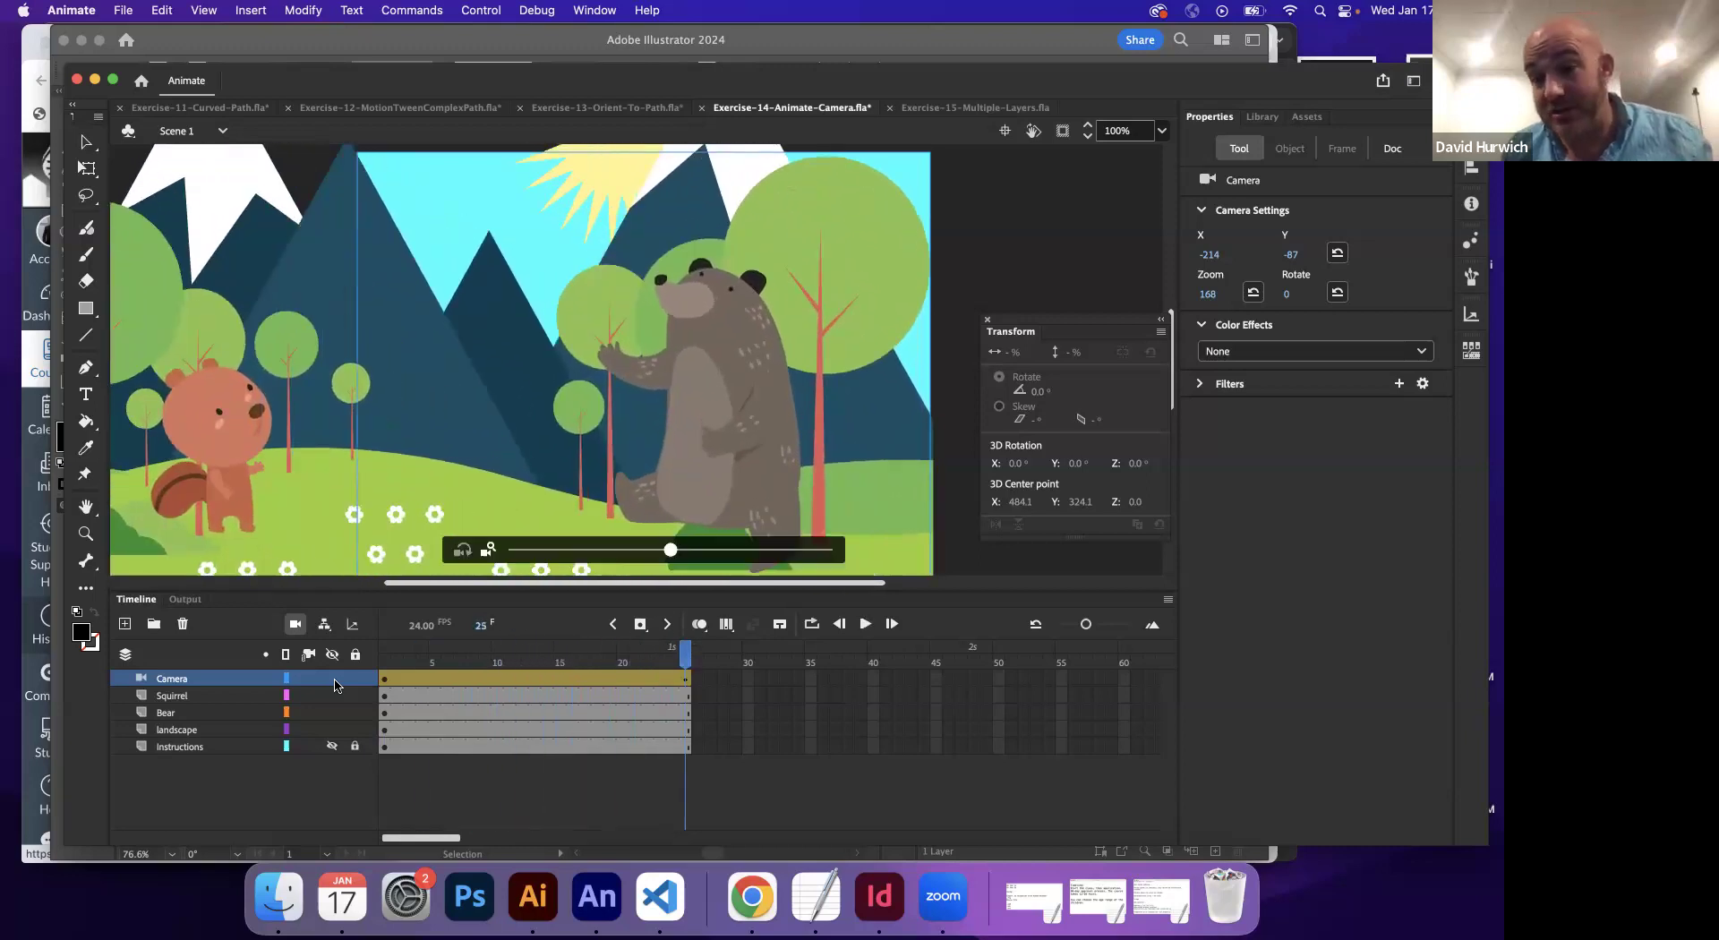
- Create a motion tween on the Bear layer starting at frame 1
{"action": "left_click", "coordinate": [164, 698]}
{"action": "left_click", "coordinate": [165, 713]}
{"action": "left_click", "coordinate": [173, 730]}
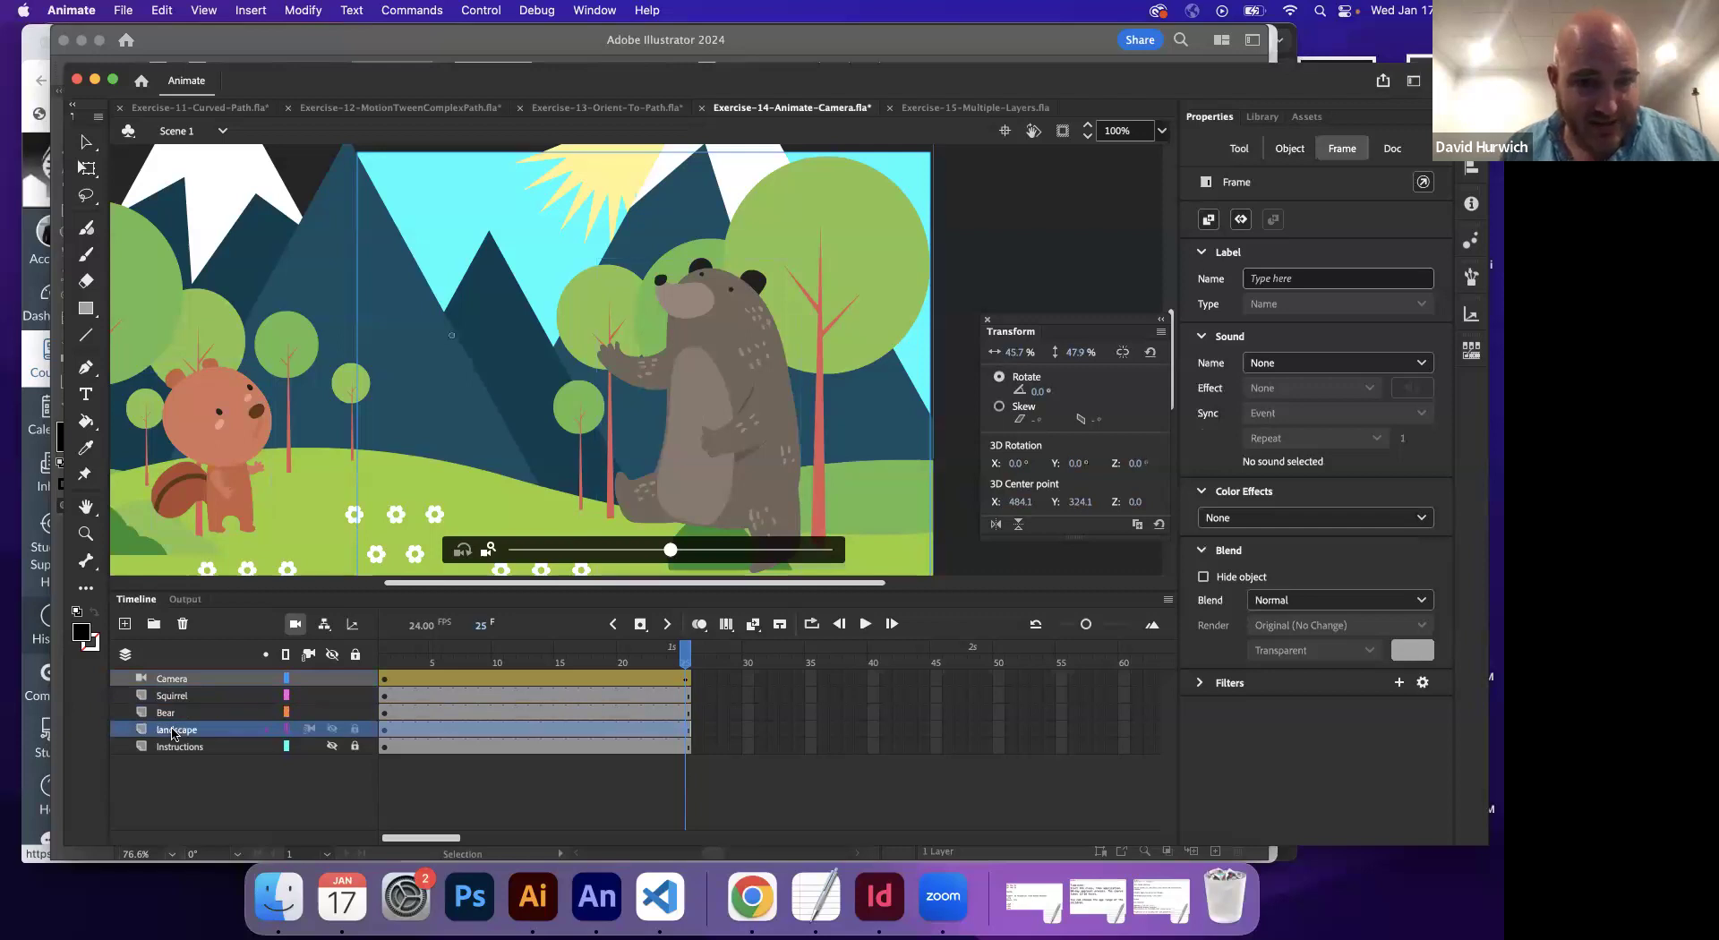
{"action": "left_click", "coordinate": [384, 713]}
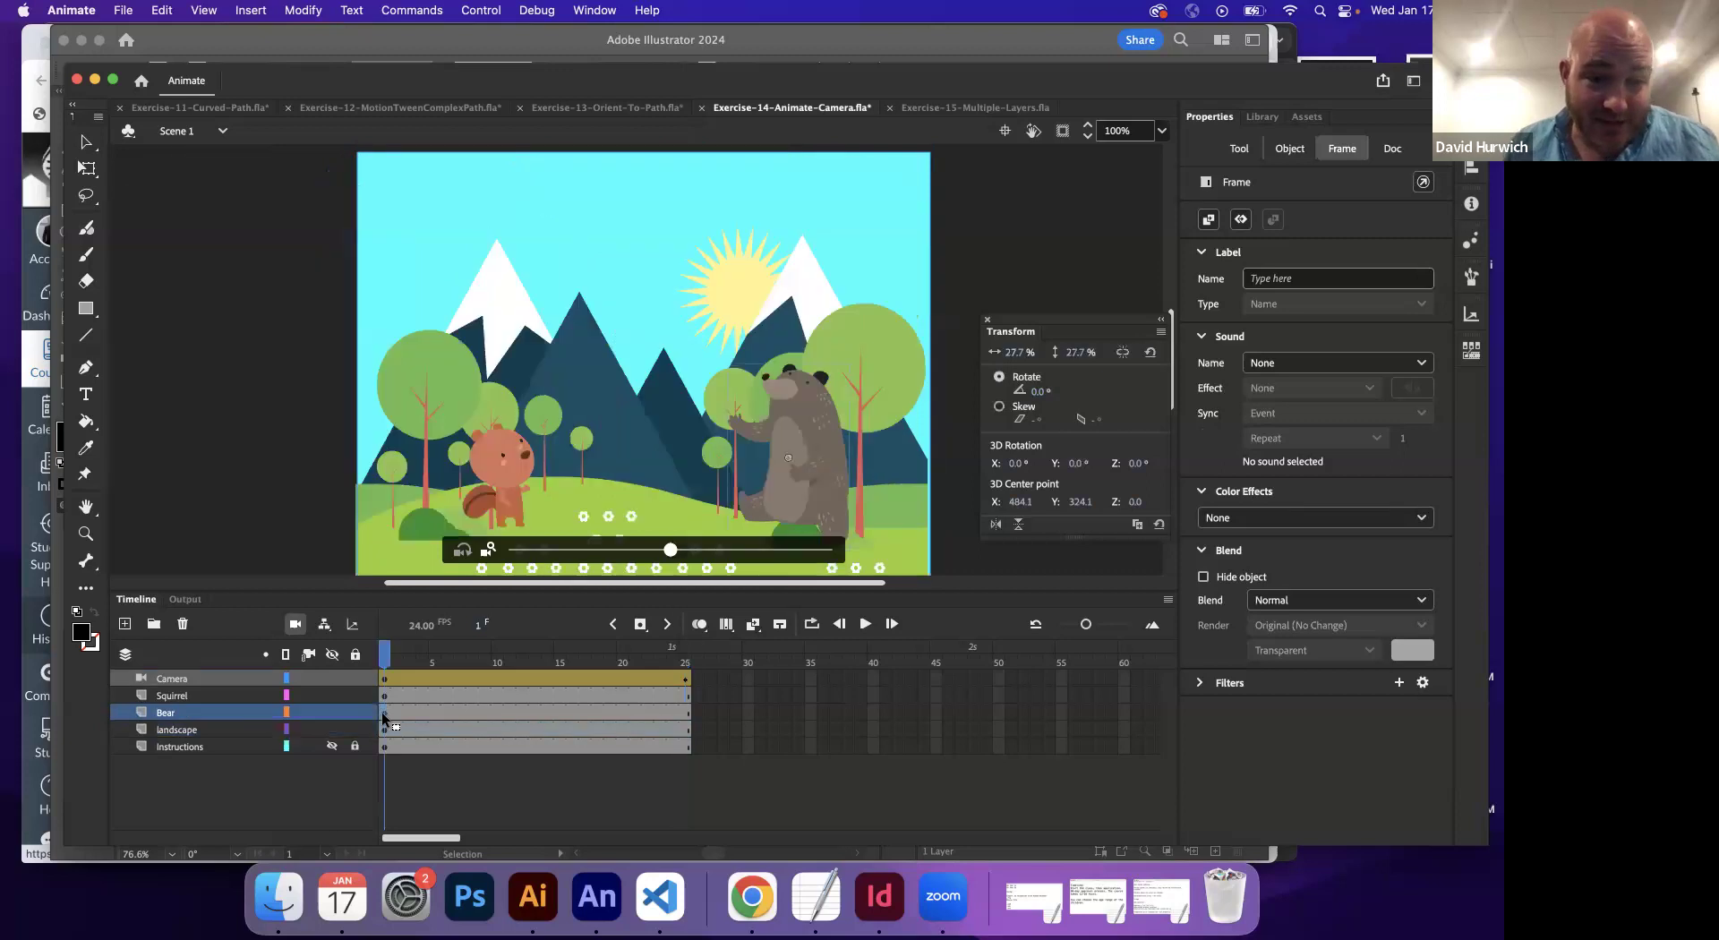
{"action": "left_click", "coordinate": [250, 10]}
{"action": "left_click", "coordinate": [270, 85]}
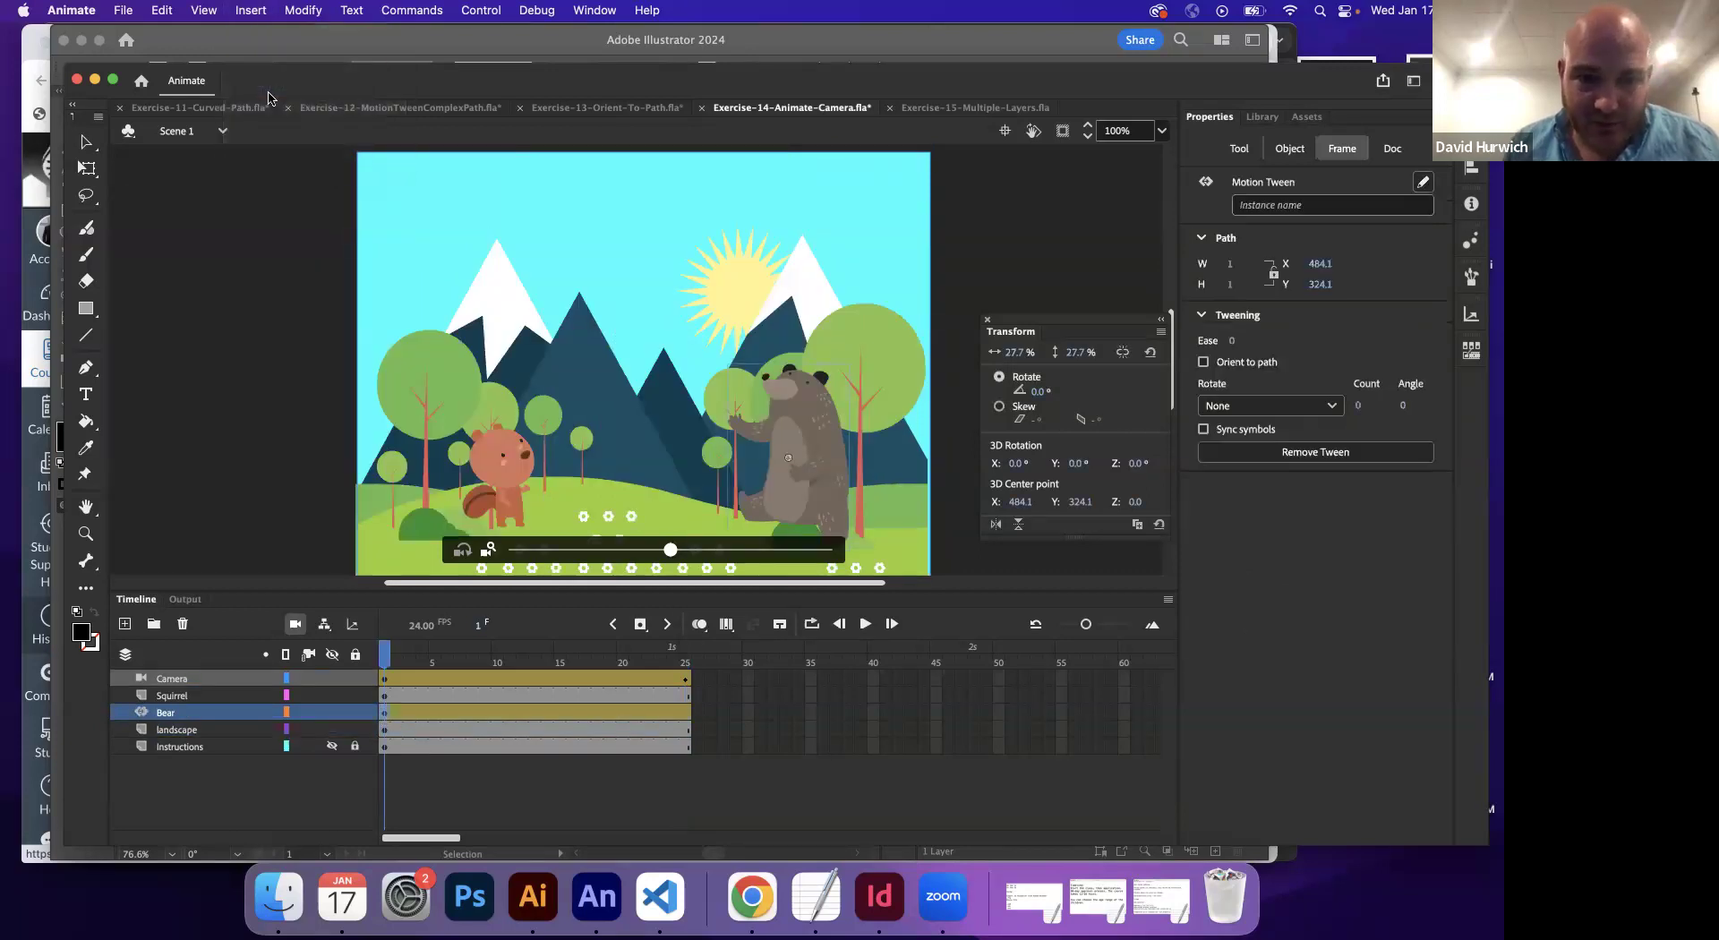
- Set the Bear tween to rotate clockwise with a count of 1
{"action": "left_click", "coordinate": [585, 712]}
{"action": "left_click", "coordinate": [1360, 405]}
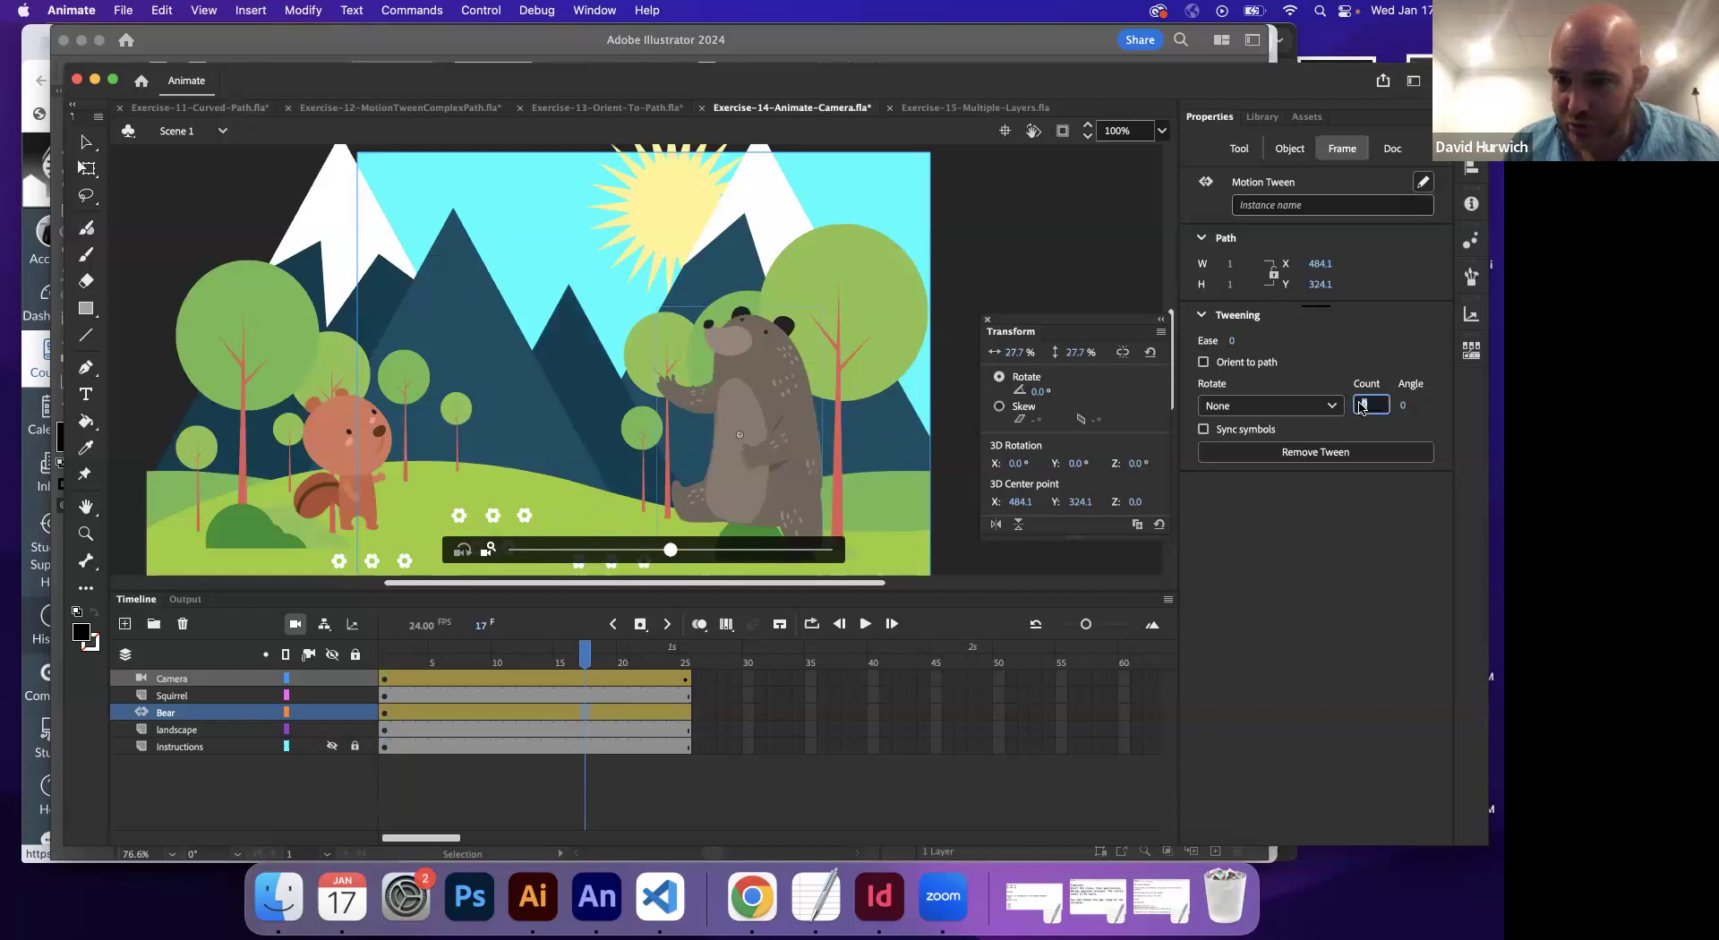
{"action": "type", "text": "1"}
{"action": "key", "text": "Return"}
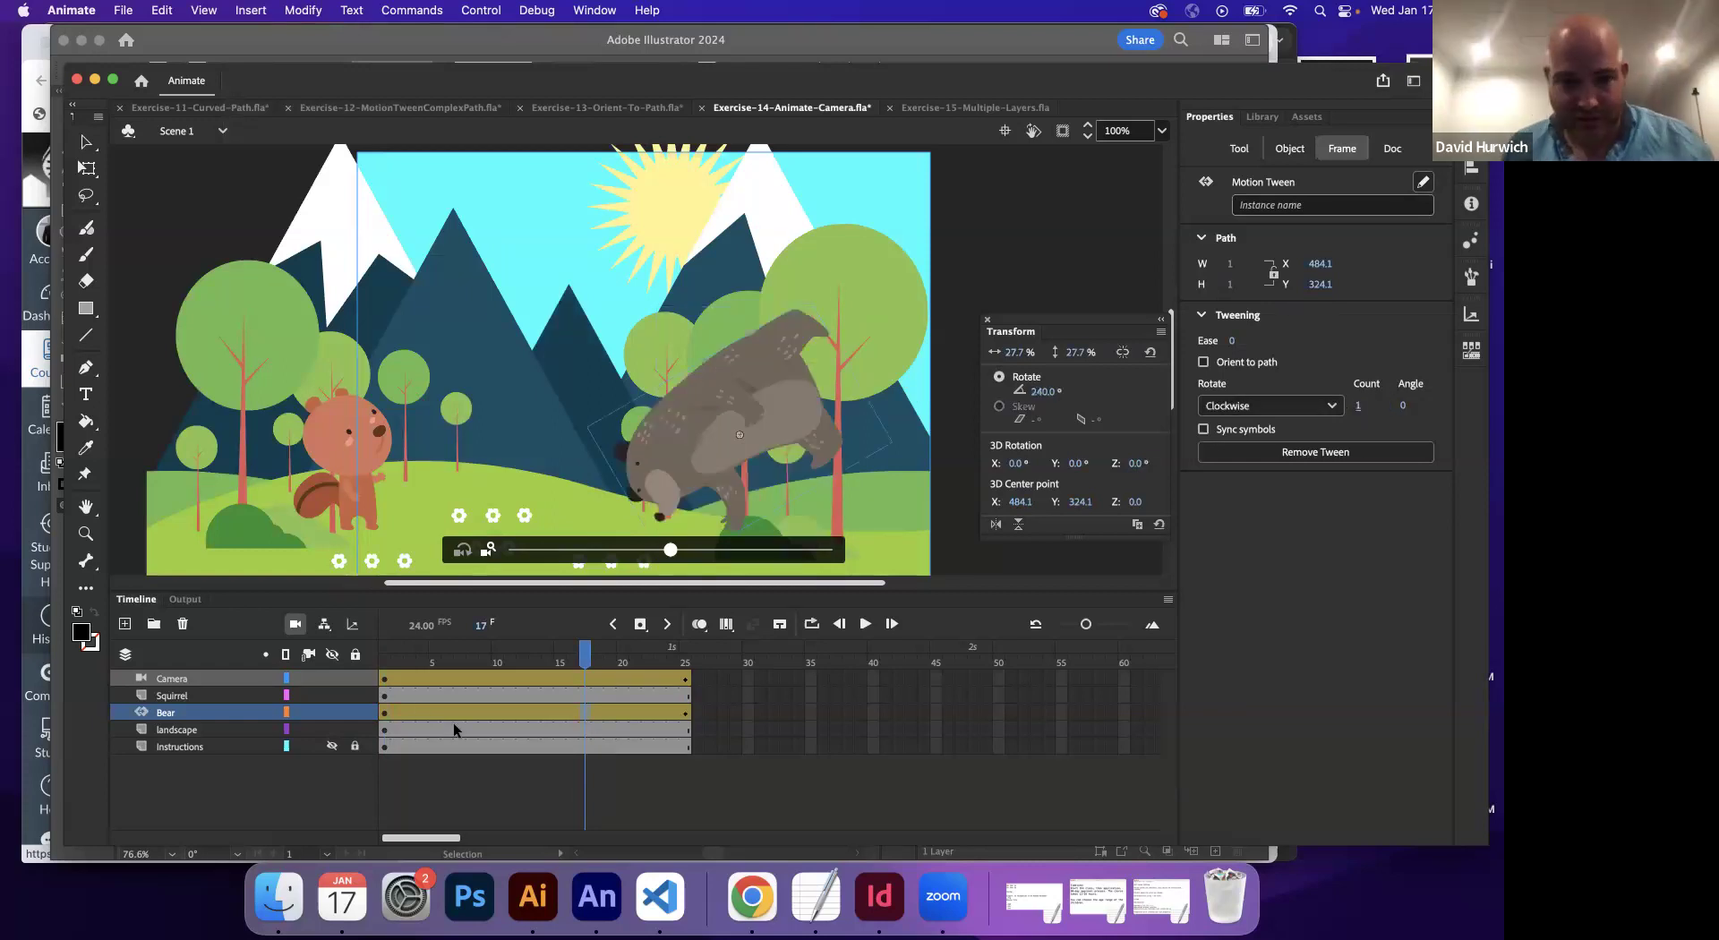
- Toggle the visibility of all layers, isolate the Bear layer as the only visible one, and return to frame 1
{"action": "left_click", "coordinate": [332, 683]}
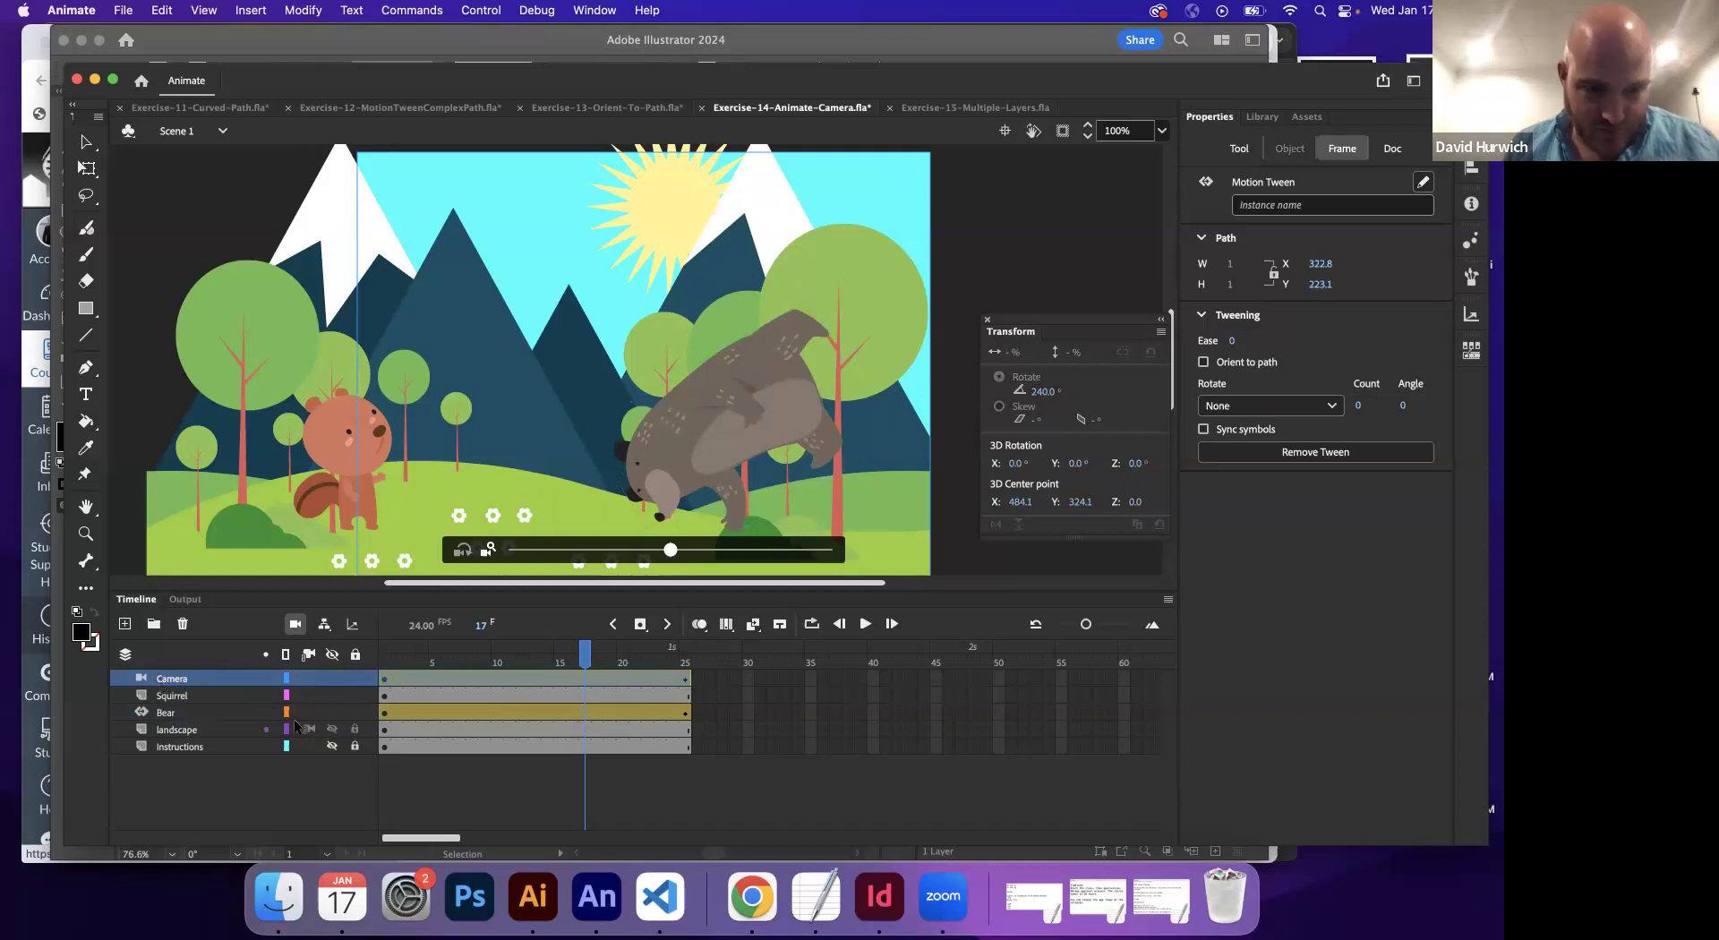
{"action": "left_click", "coordinate": [331, 655]}
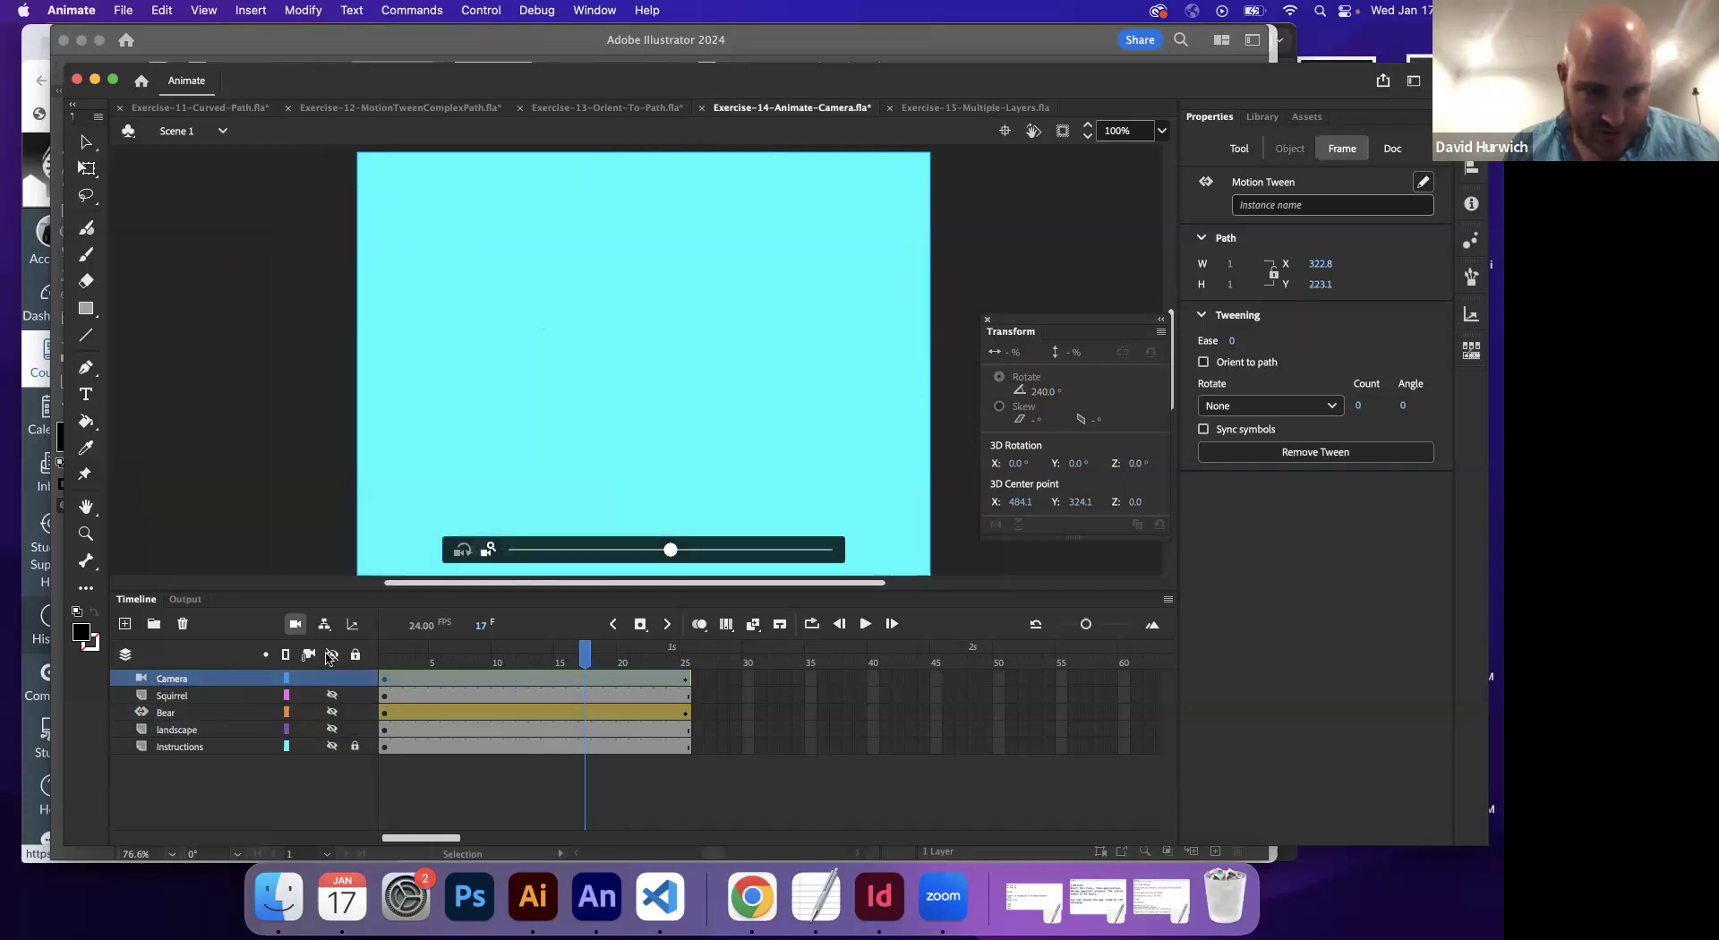
{"action": "left_click", "coordinate": [330, 655]}
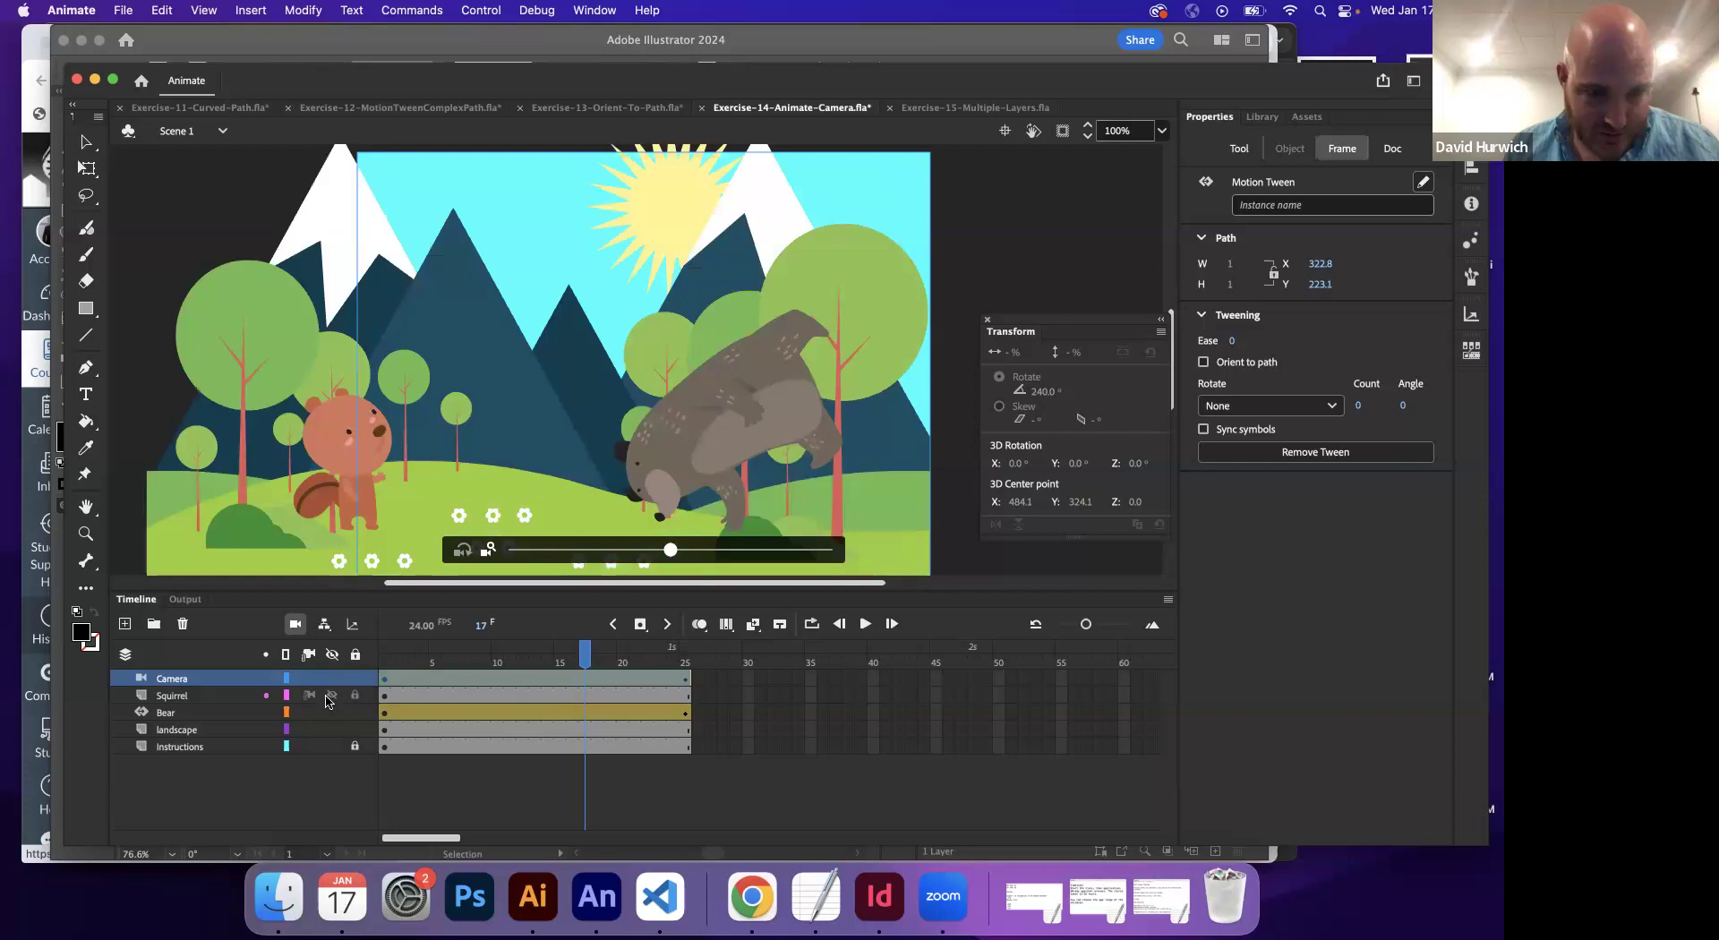
{"action": "left_click", "coordinate": [331, 712]}
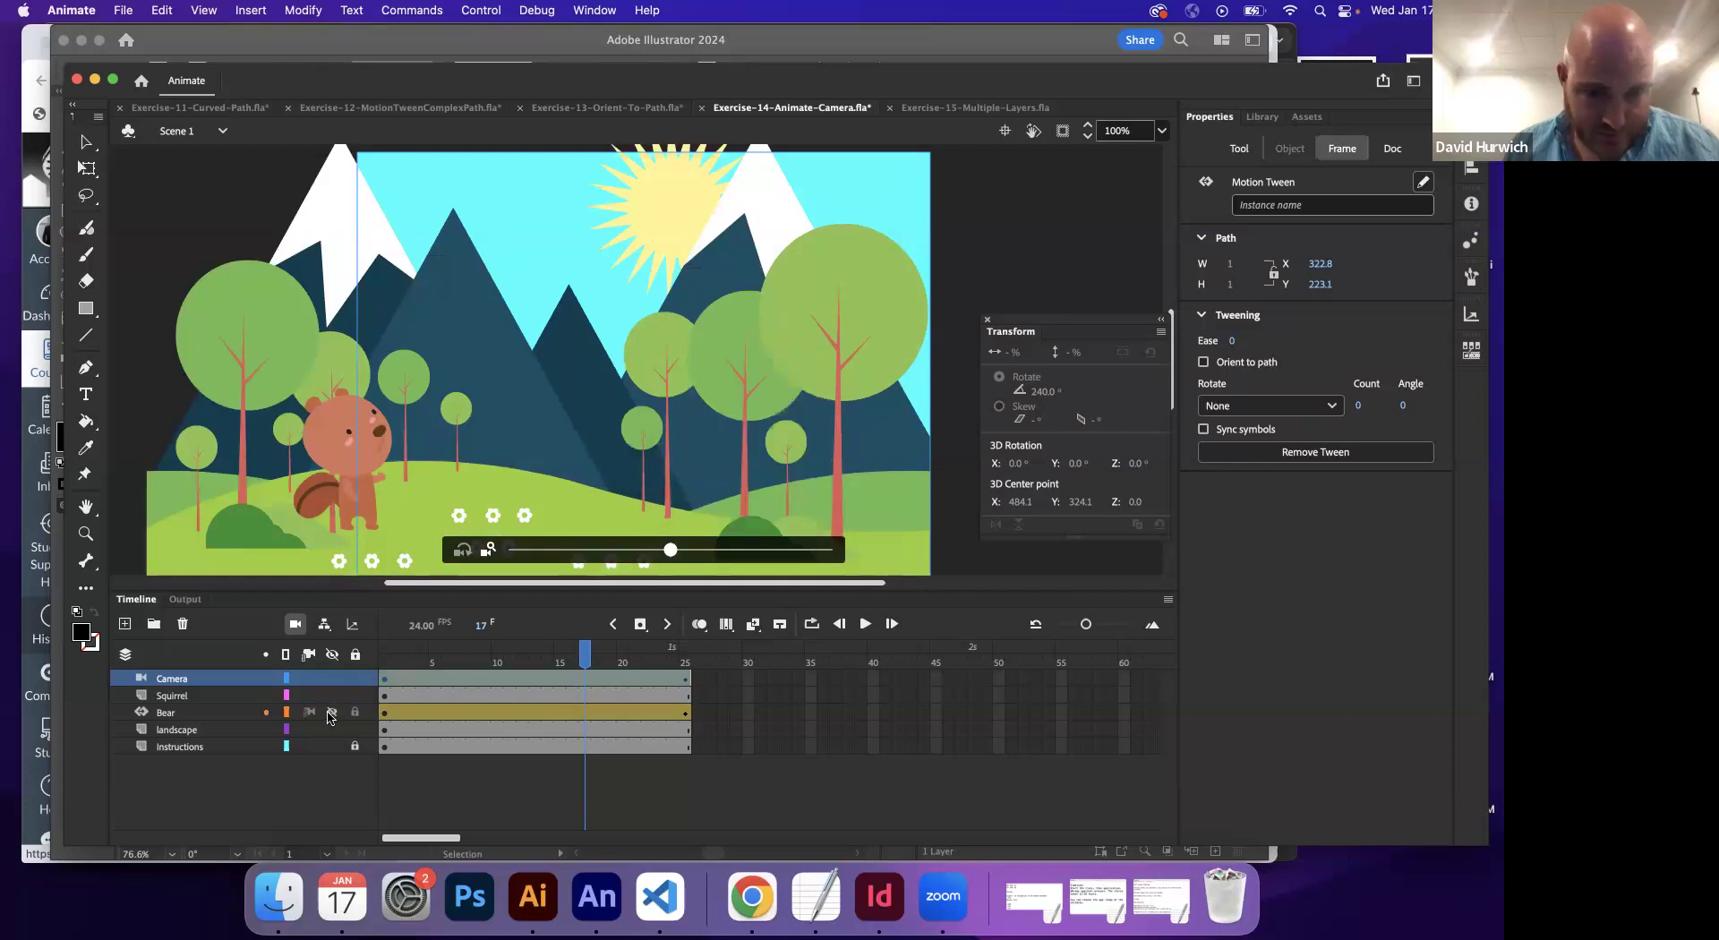
{"action": "left_click", "coordinate": [329, 712], "text": "alt"}
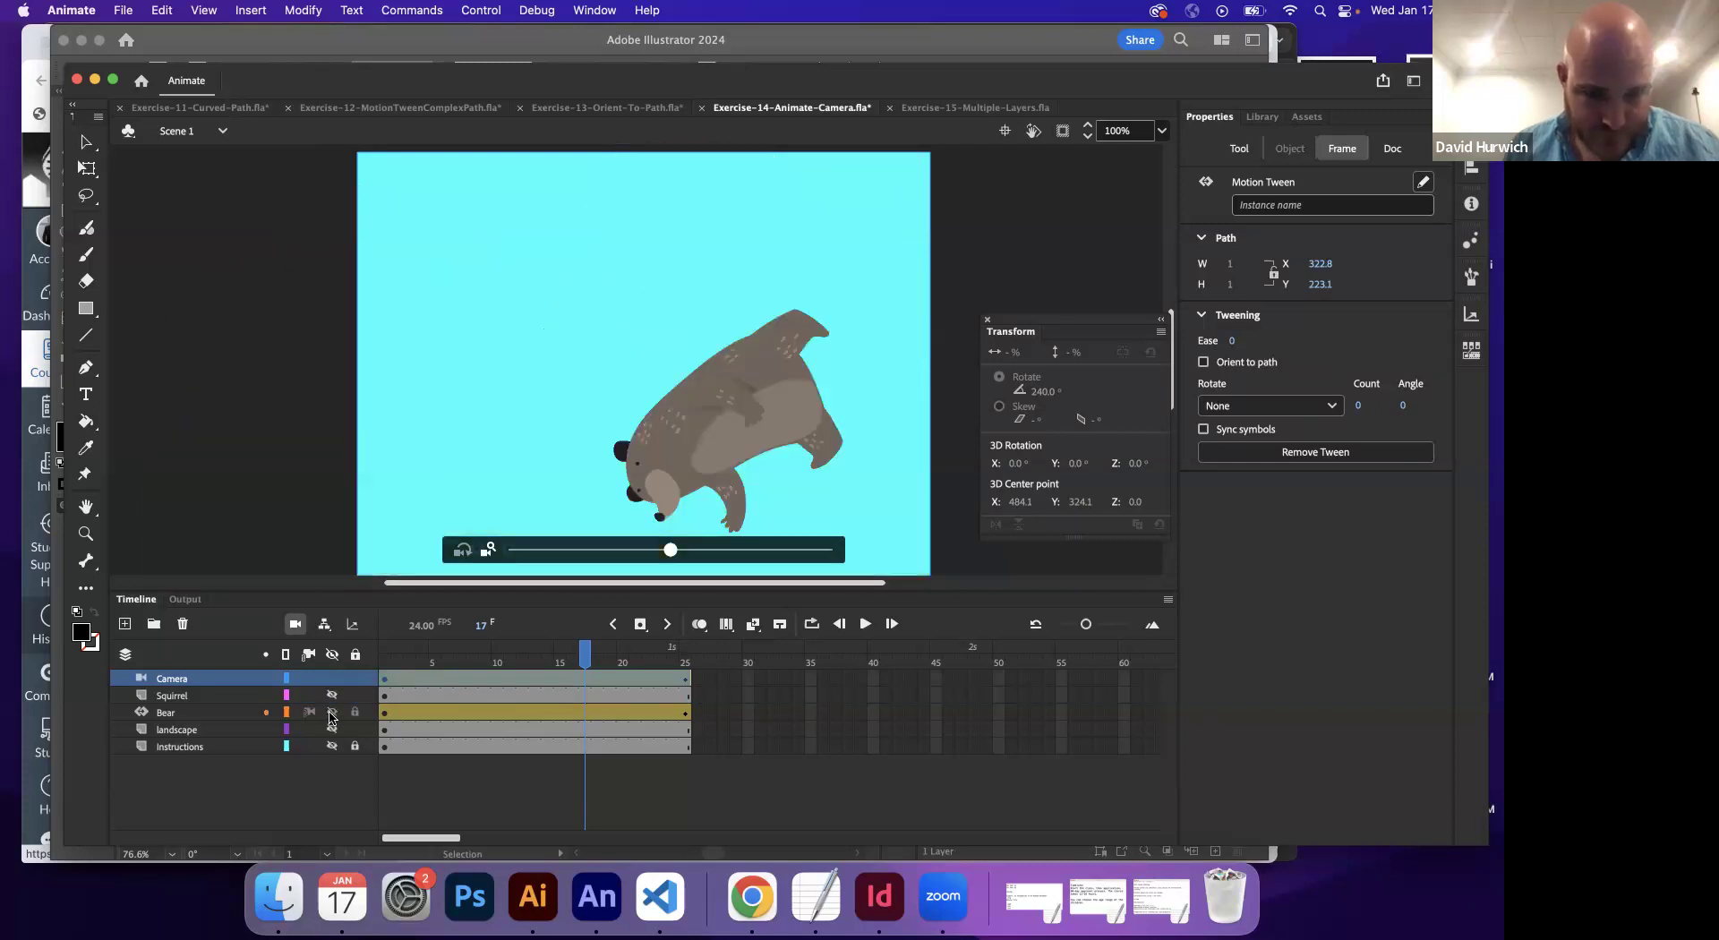
{"action": "mouse_move", "coordinate": [383, 661]}
{"action": "left_mouse_down"}
{"action": "mouse_move", "coordinate": [709, 680]}
{"action": "mouse_move", "coordinate": [374, 679]}
{"action": "left_mouse_up"}
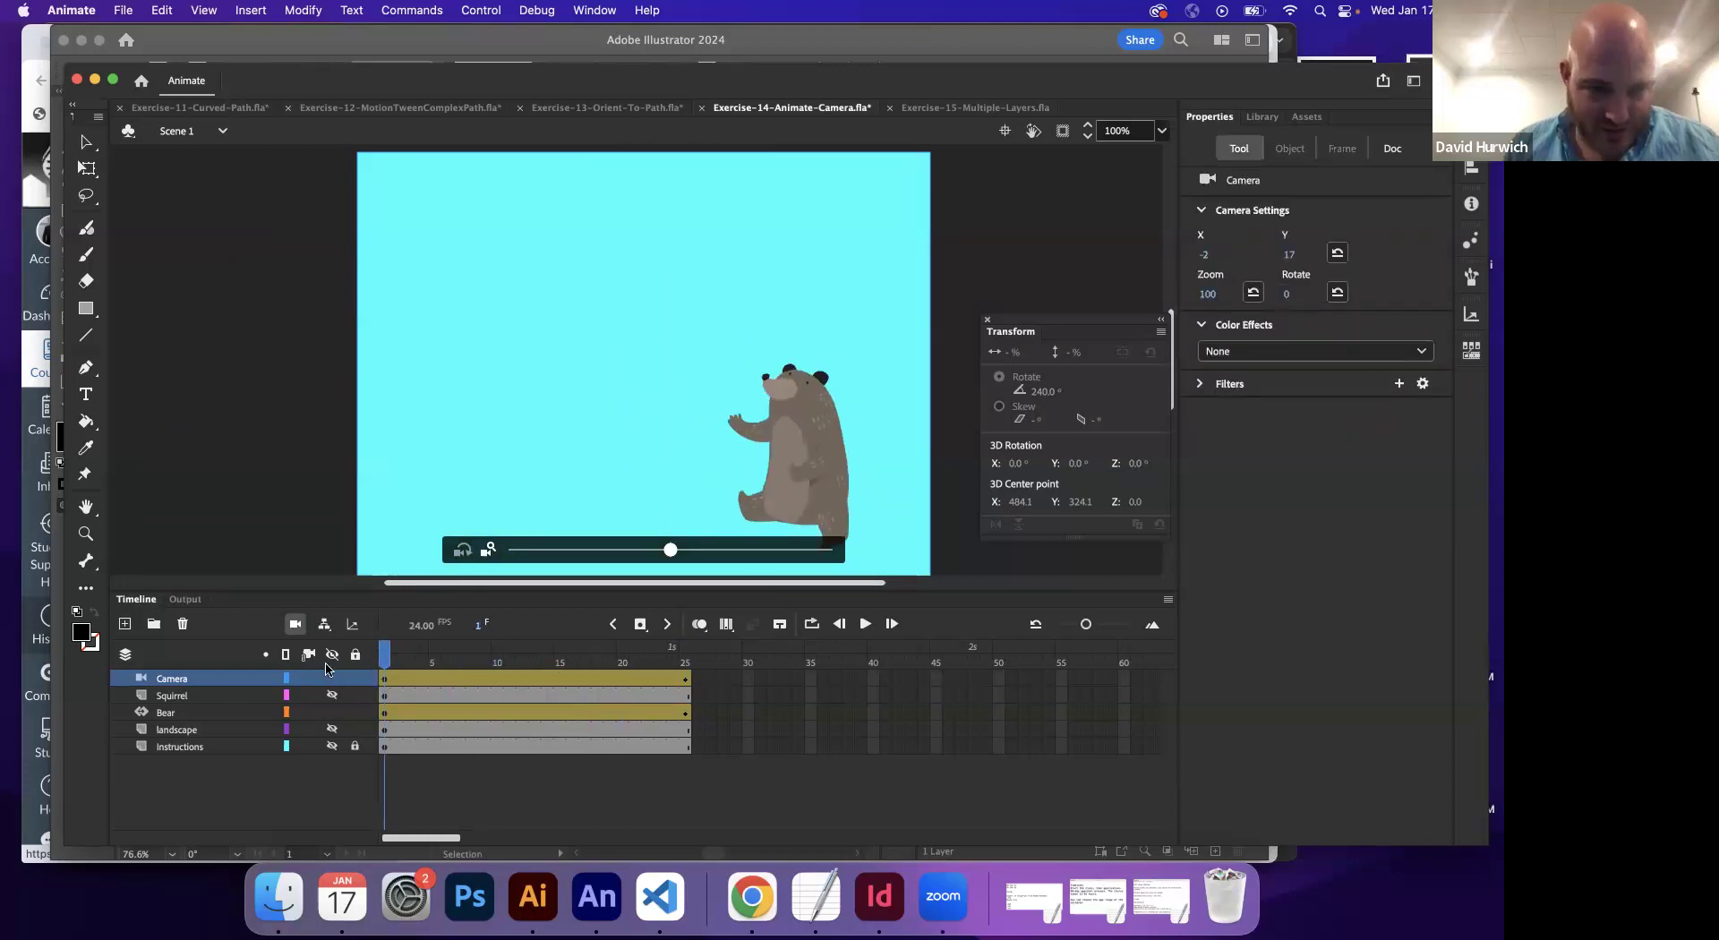
- Make the Squirrel, landscape and Instructions layers visible and select the Camera layer
{"action": "left_click", "coordinate": [331, 696]}
{"action": "left_click", "coordinate": [332, 730]}
{"action": "left_click", "coordinate": [331, 746]}
{"action": "left_click", "coordinate": [333, 679]}
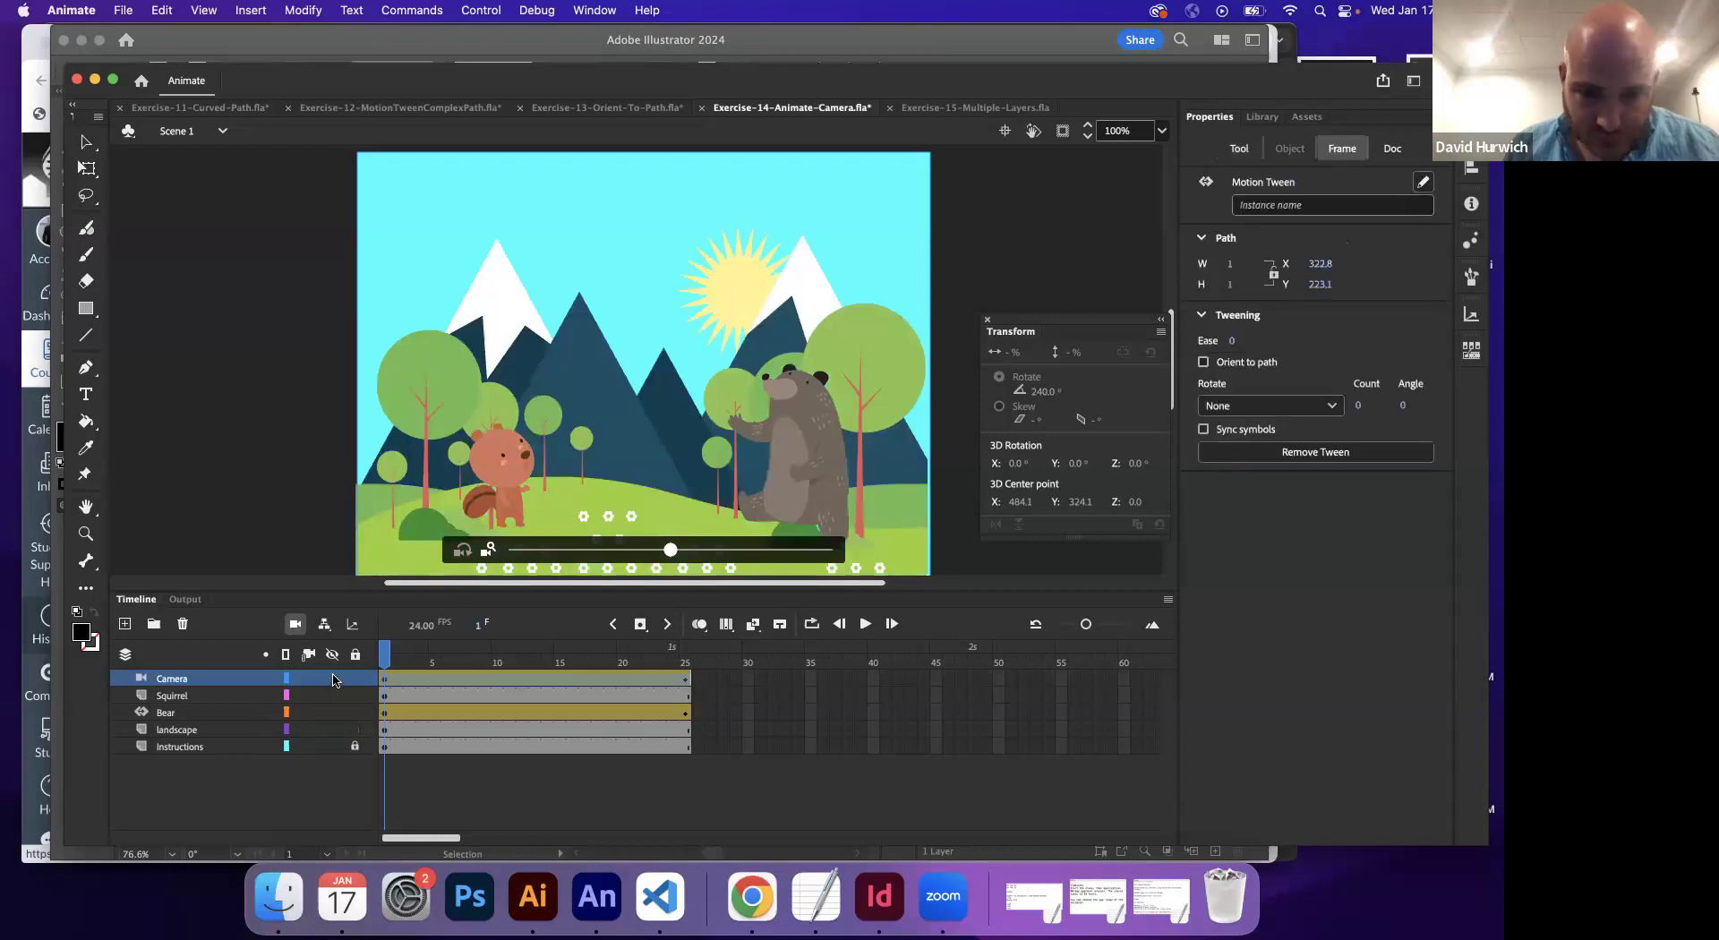
- Scrub and play the timeline to examine the bear's rotation combined with the camera zoom
{"action": "left_click_drag", "start_coordinate": [389, 663], "coordinate": [490, 658]}
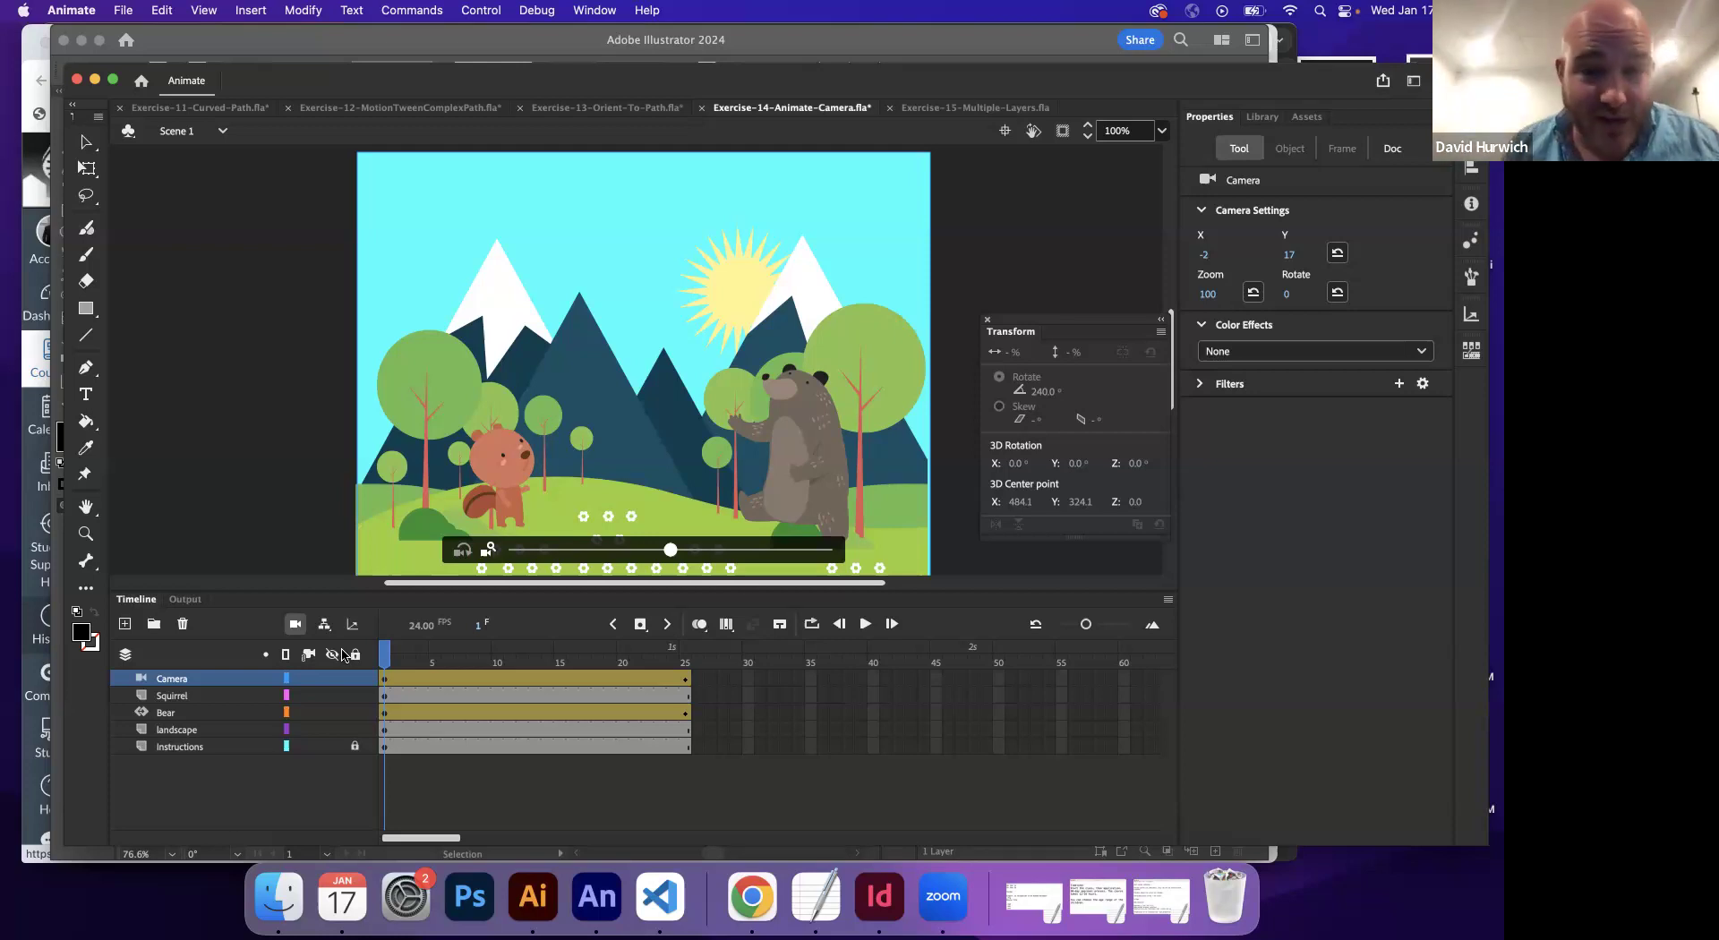
{"action": "key", "text": "Return"}
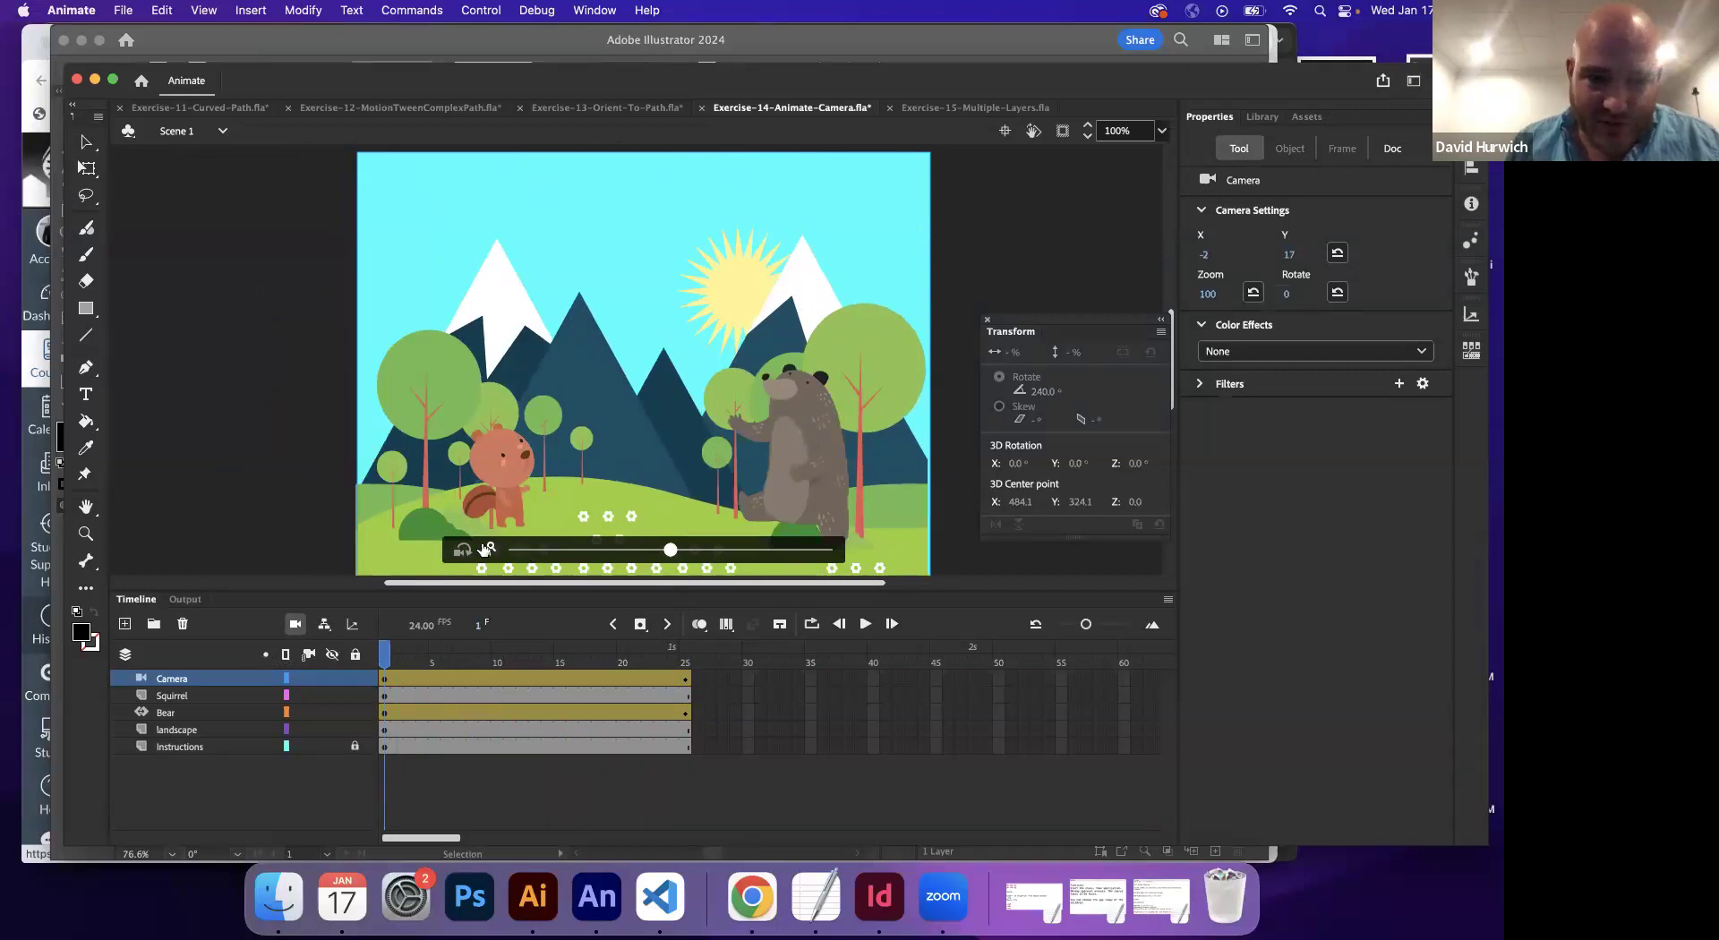
- At frame 25, zoom the camera out to 101 and pan it to X 143, Y 4
{"action": "left_click", "coordinate": [684, 663]}
{"action": "left_click_drag", "start_coordinate": [670, 549], "coordinate": [564, 549]}
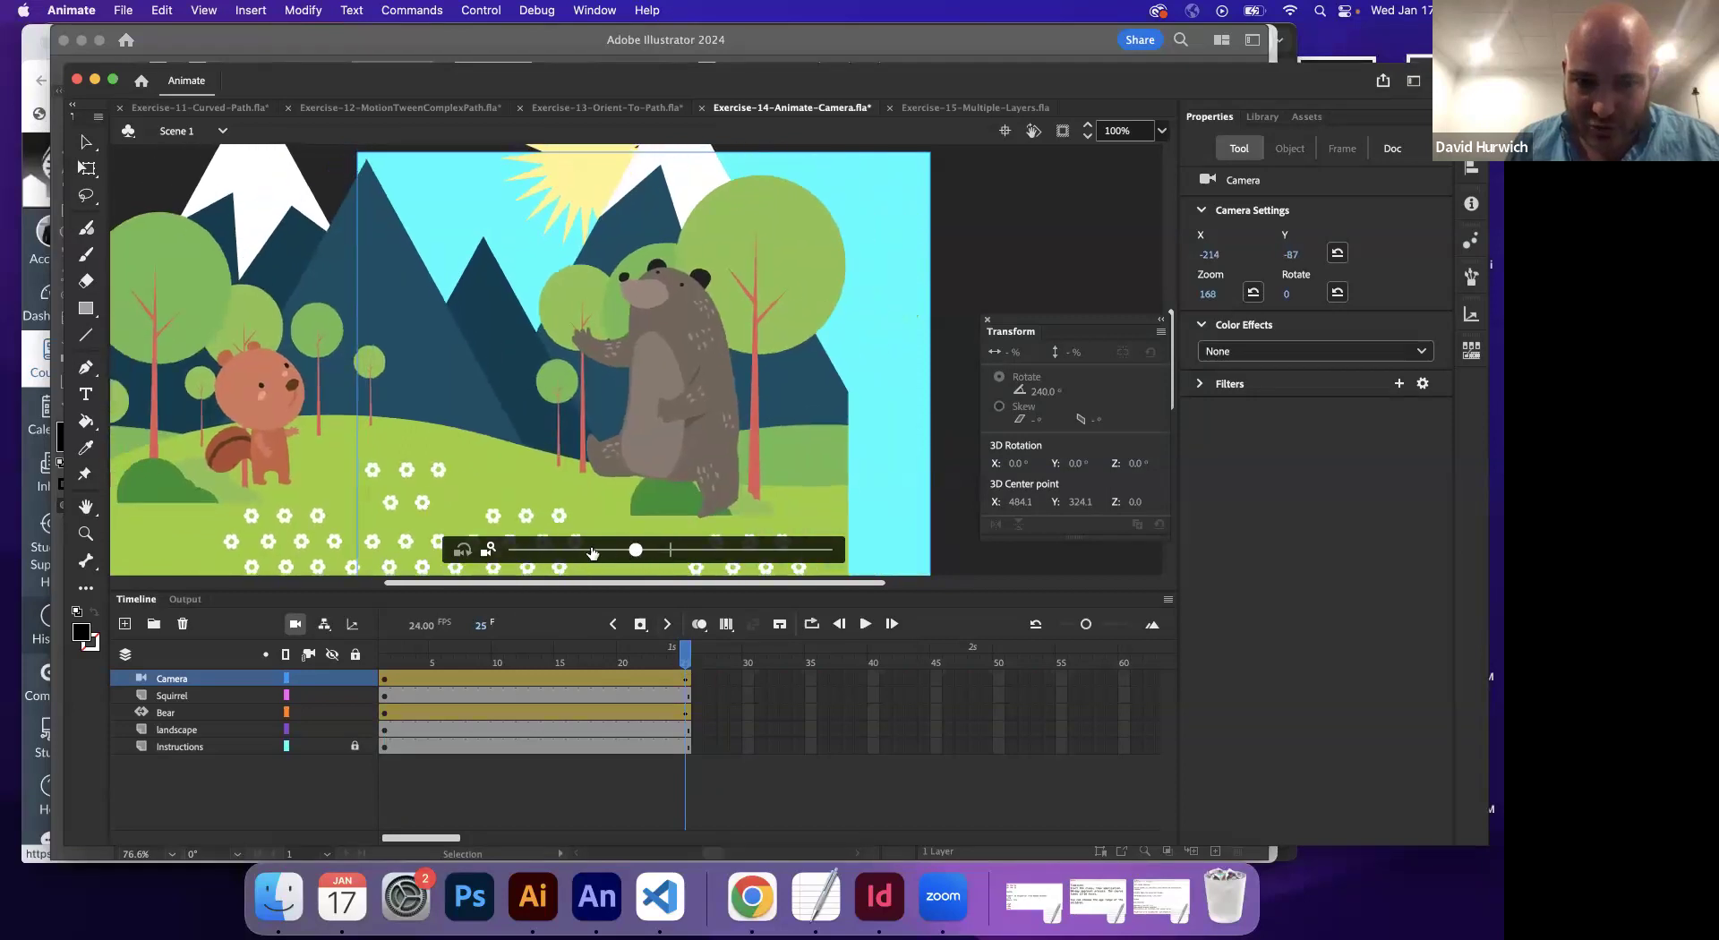
{"action": "left_click_drag", "start_coordinate": [546, 422], "coordinate": [235, 339]}
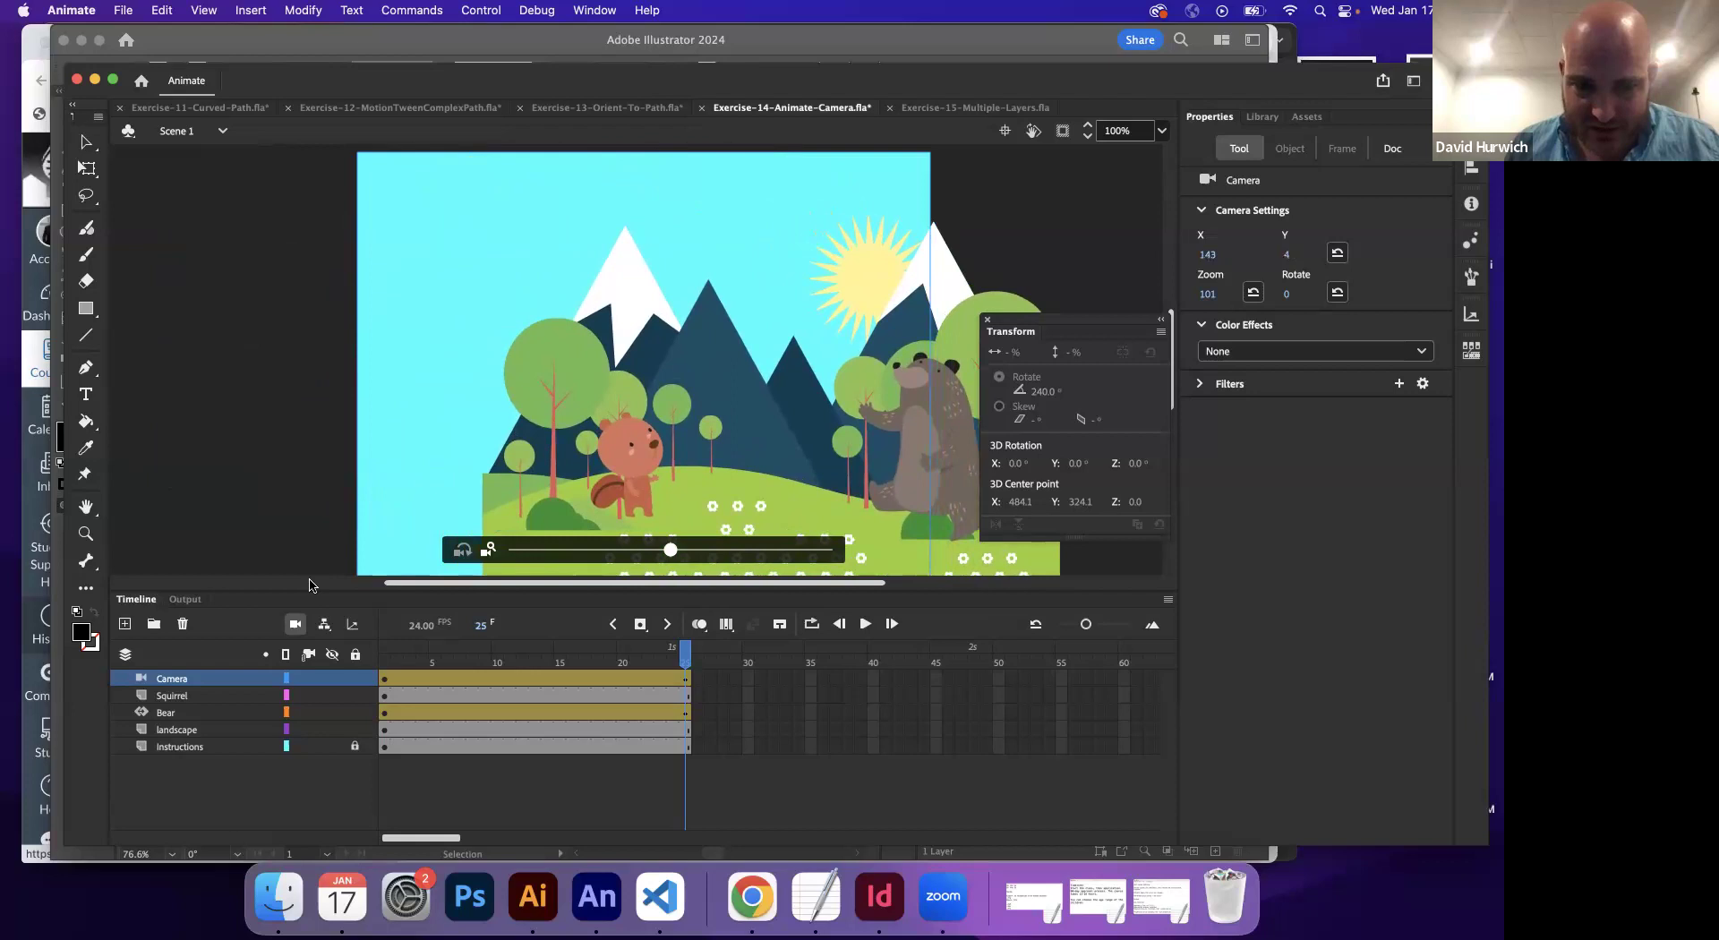
- Pan the camera far to the left at frame 1 and far to the right at frame 25, to X -317, Y 2
{"action": "left_click", "coordinate": [384, 661]}
{"action": "left_click_drag", "start_coordinate": [516, 445], "coordinate": [203, 449]}
{"action": "left_click_drag", "start_coordinate": [621, 658], "coordinate": [727, 659]}
{"action": "left_click_drag", "start_coordinate": [764, 495], "coordinate": [1244, 507]}
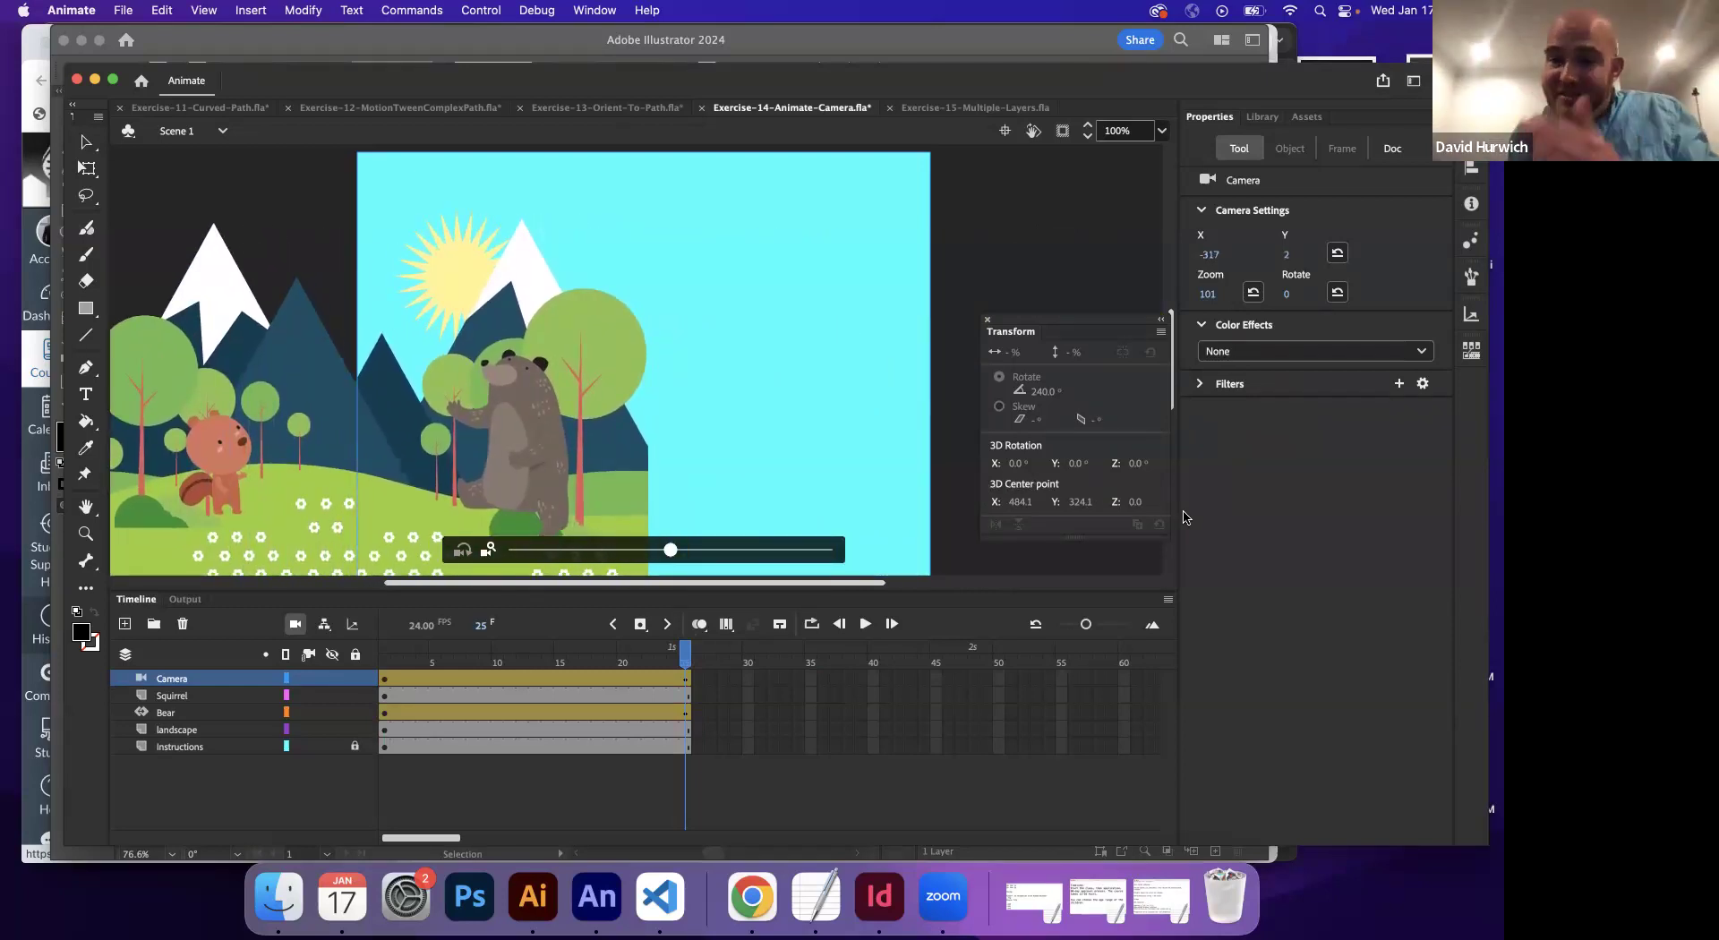
{"action": "left_click", "coordinate": [387, 663]}
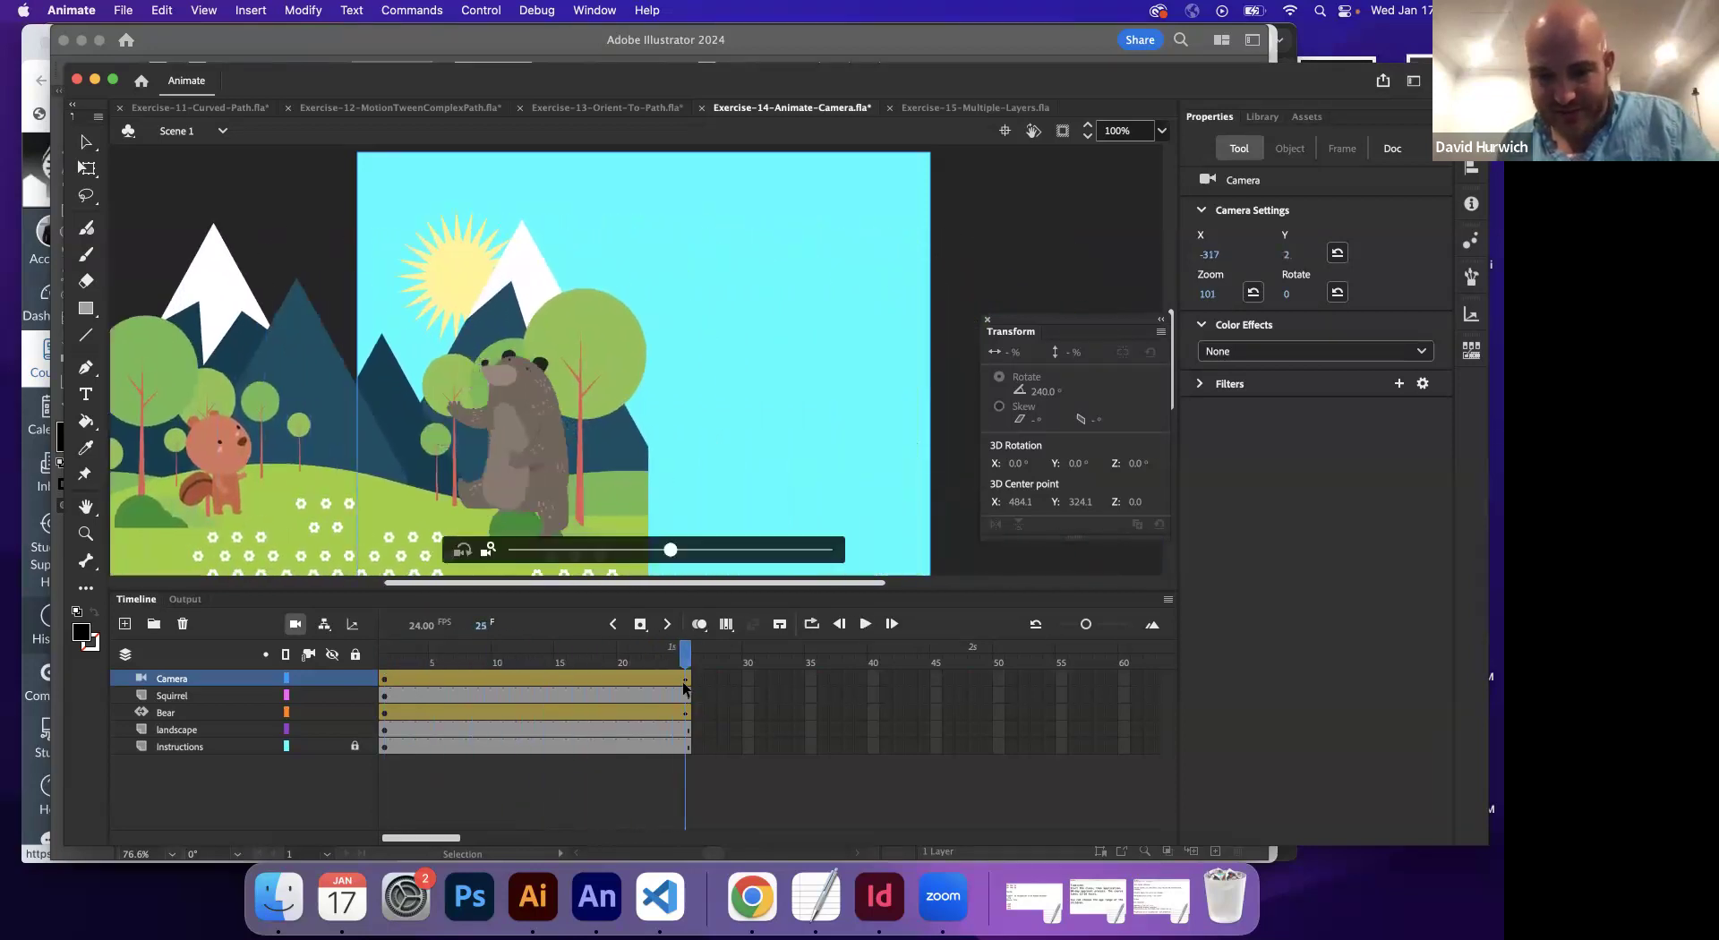
- Extend the Camera and Bear motion tweens to frame 50
{"action": "key", "text": "super+minus"}
{"action": "left_click_drag", "start_coordinate": [685, 679], "coordinate": [936, 696]}
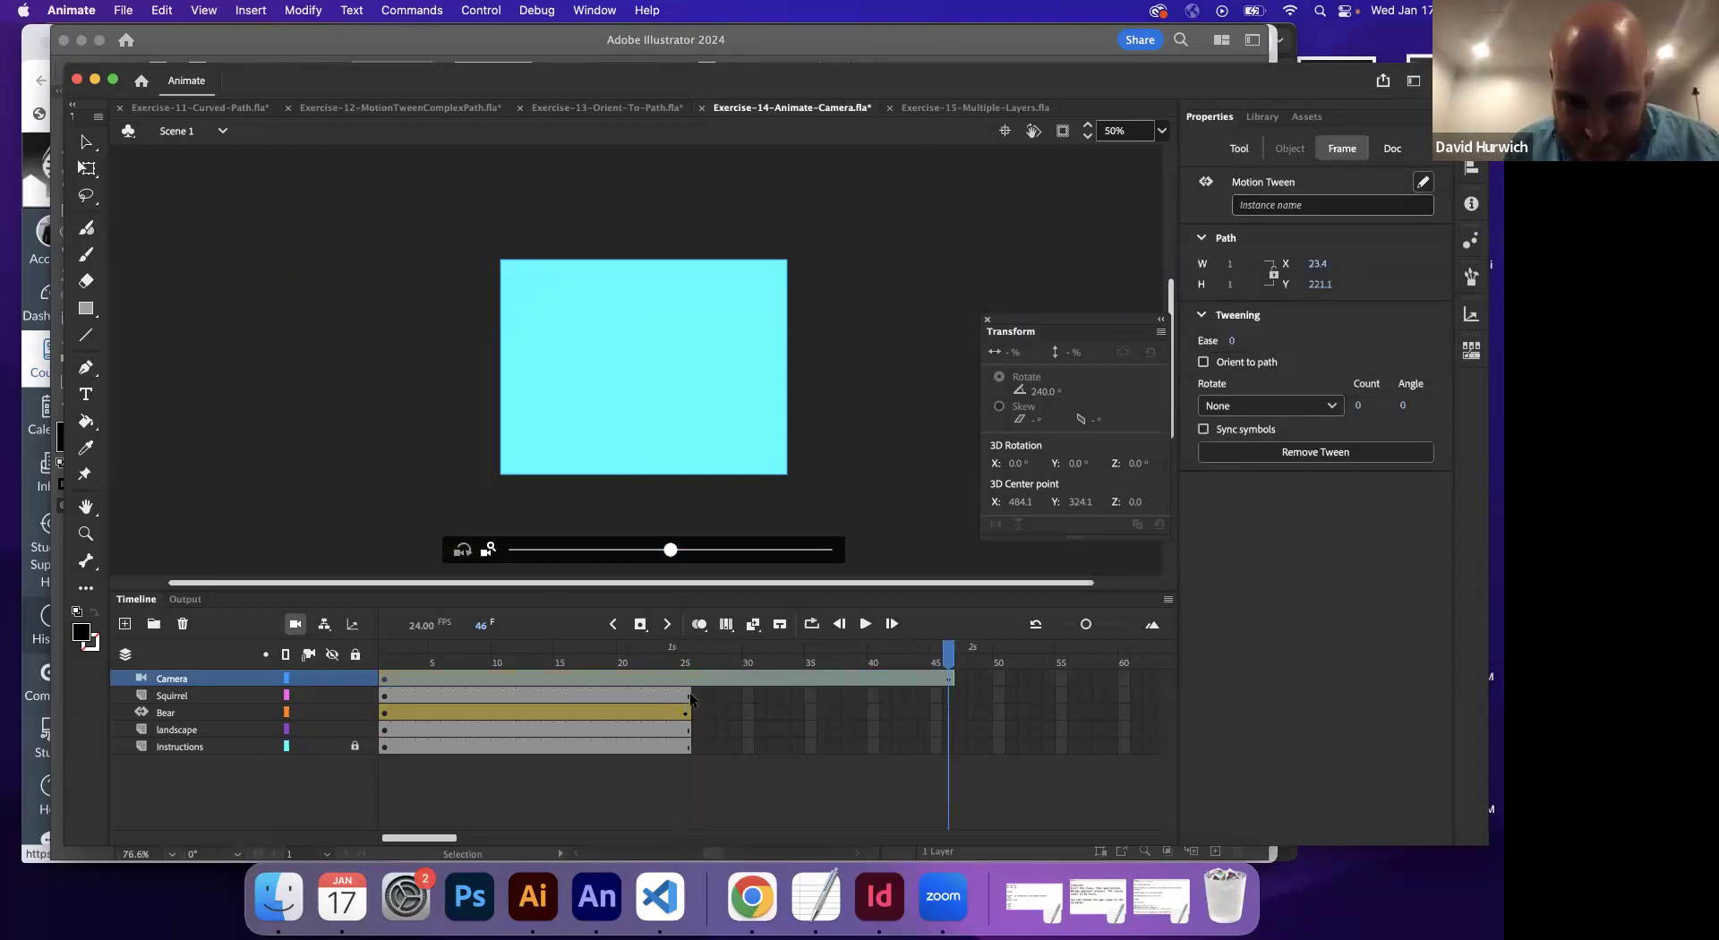
{"action": "left_click_drag", "start_coordinate": [947, 685], "coordinate": [1000, 681]}
{"action": "left_click_drag", "start_coordinate": [688, 710], "coordinate": [1000, 711]}
- Insert frames on the Squirrel, landscape and Instructions layers to extend them to frame 50
{"action": "left_click", "coordinate": [998, 695]}
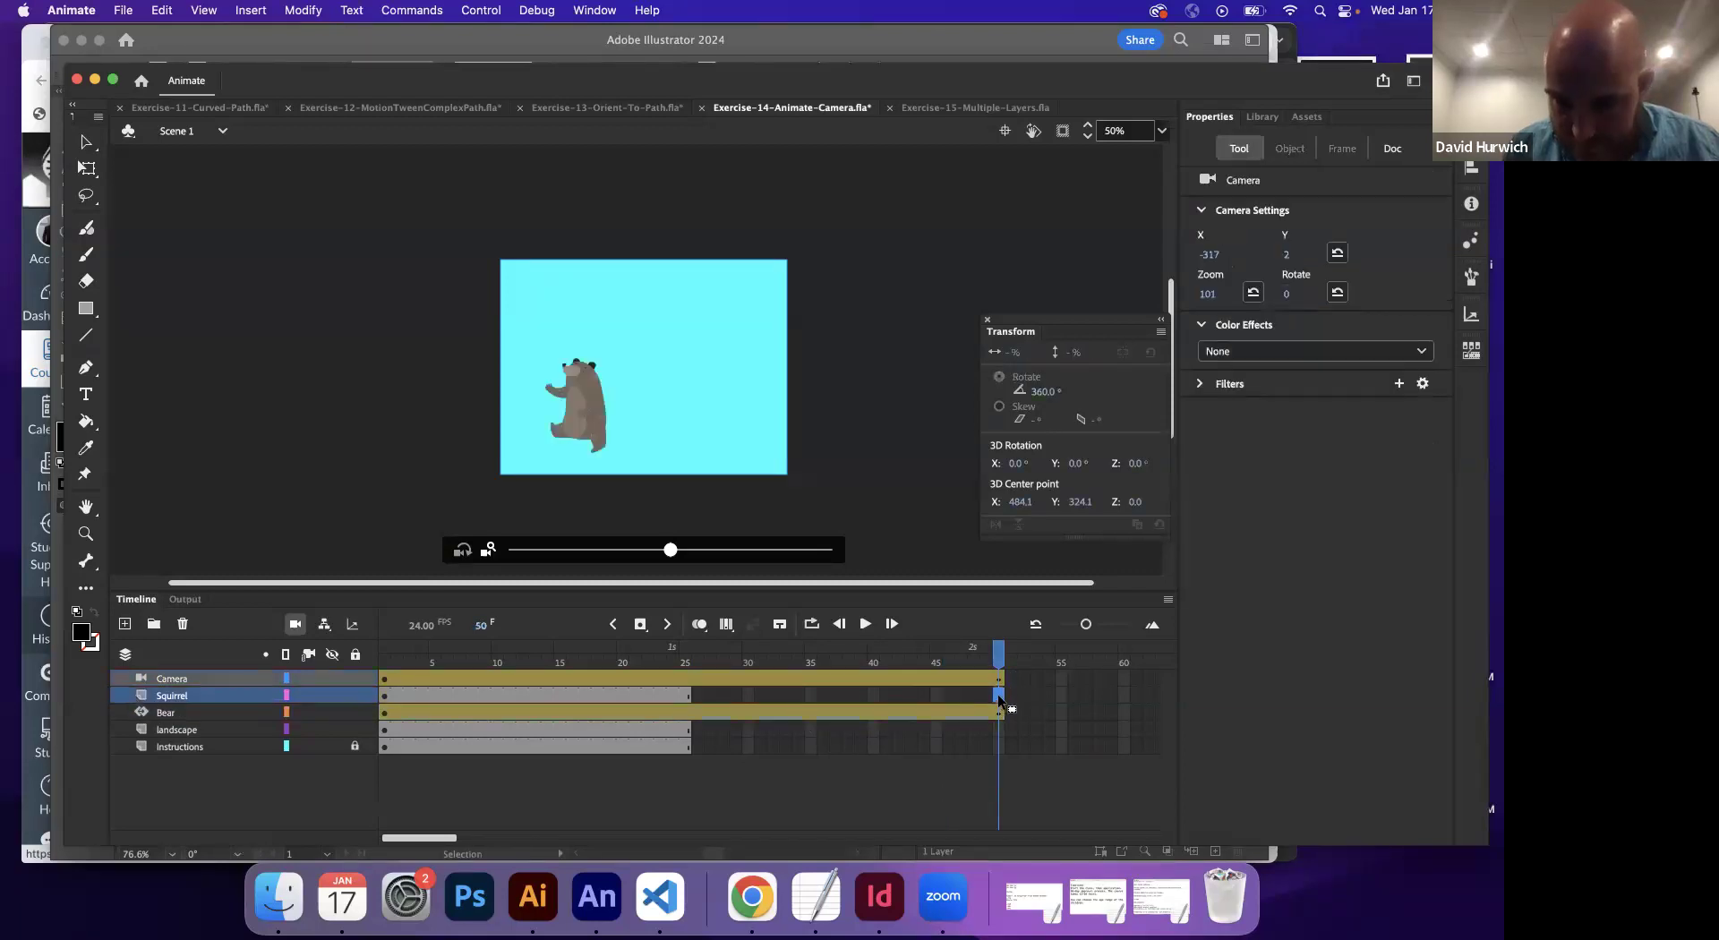
{"action": "right_click", "coordinate": [997, 694]}
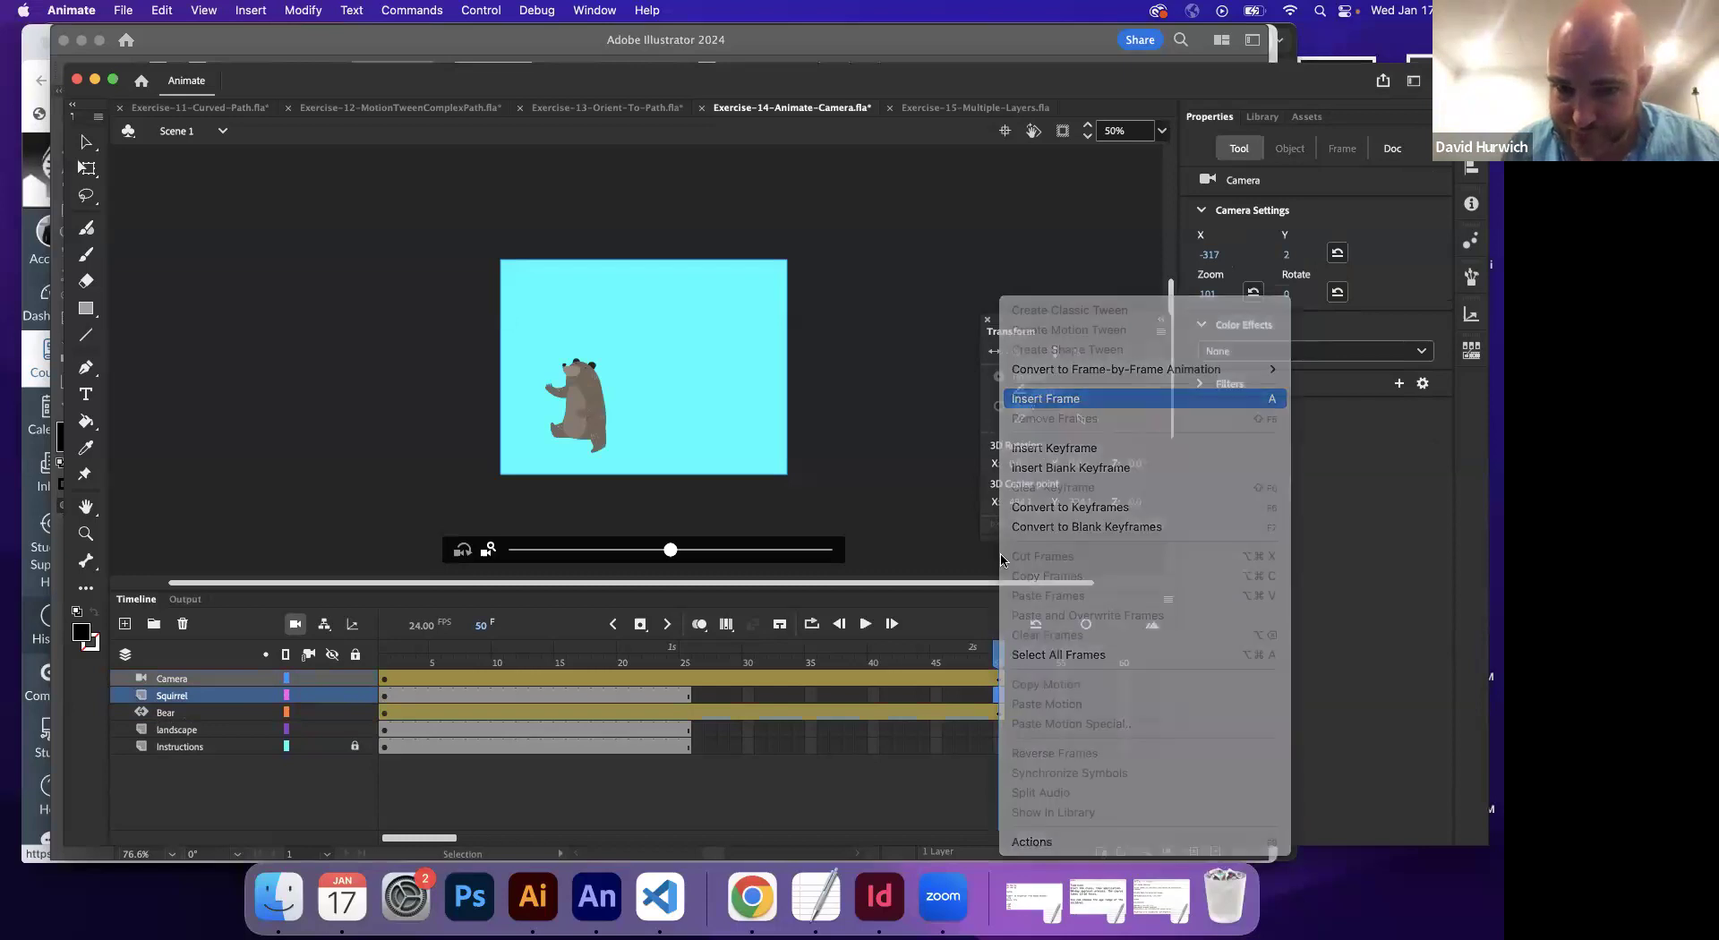
{"action": "left_click", "coordinate": [1048, 398]}
{"action": "left_click", "coordinate": [999, 744]}
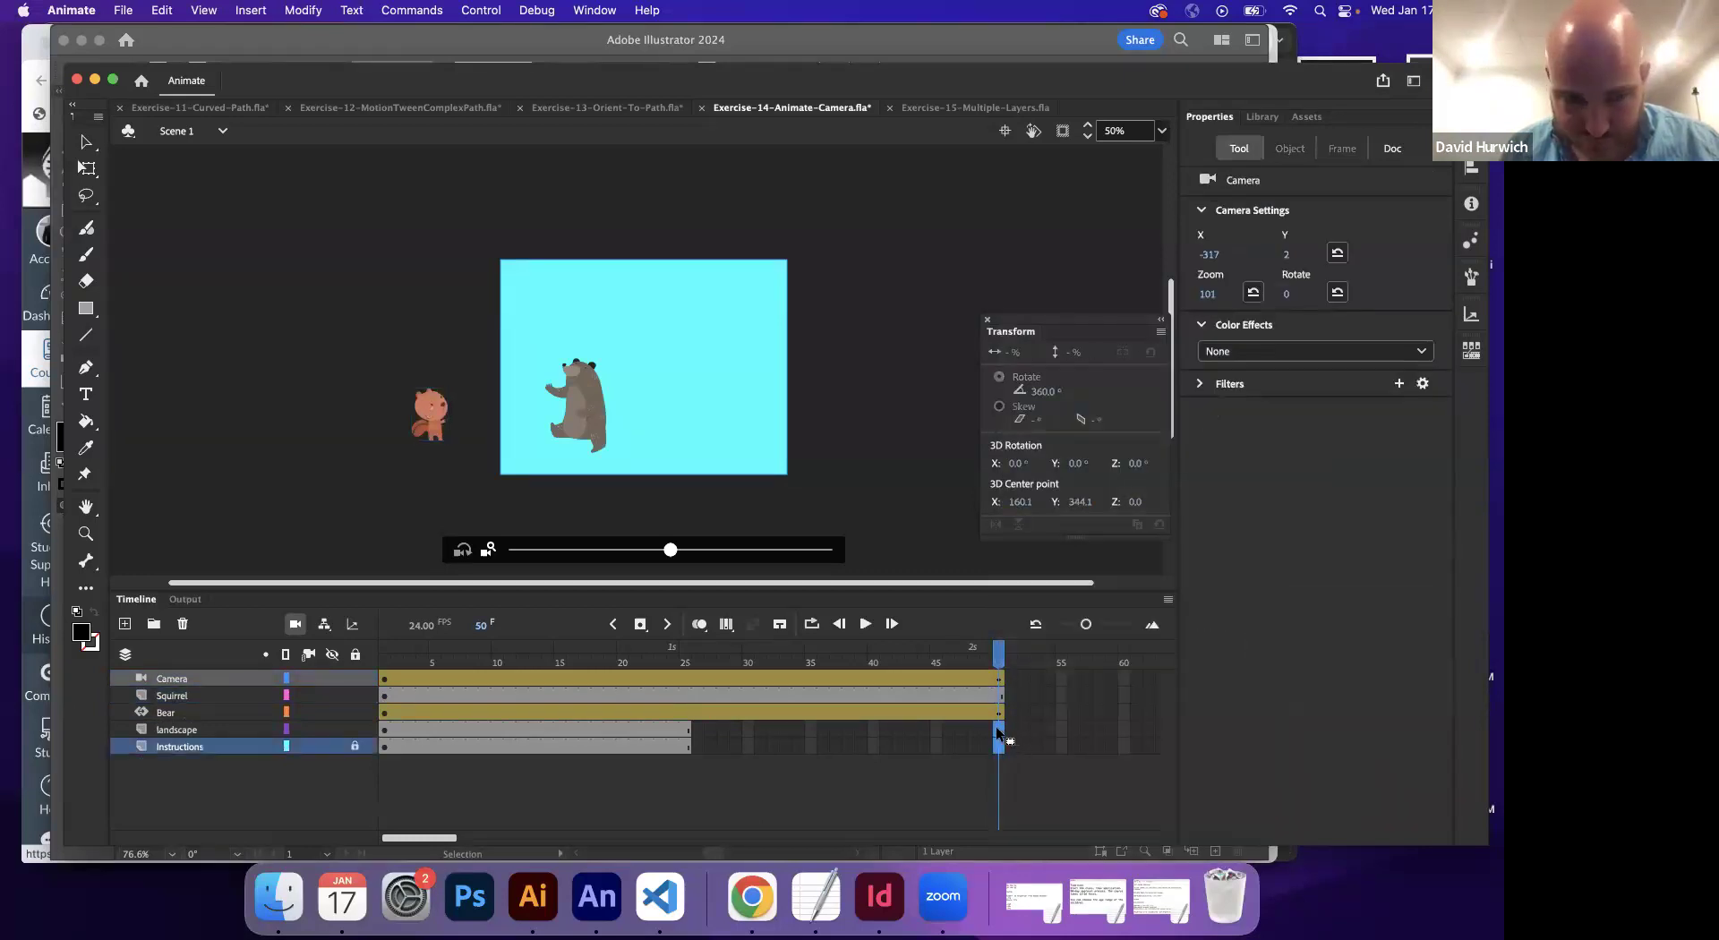
{"action": "right_click", "coordinate": [995, 728]}
{"action": "left_click", "coordinate": [1029, 394]}
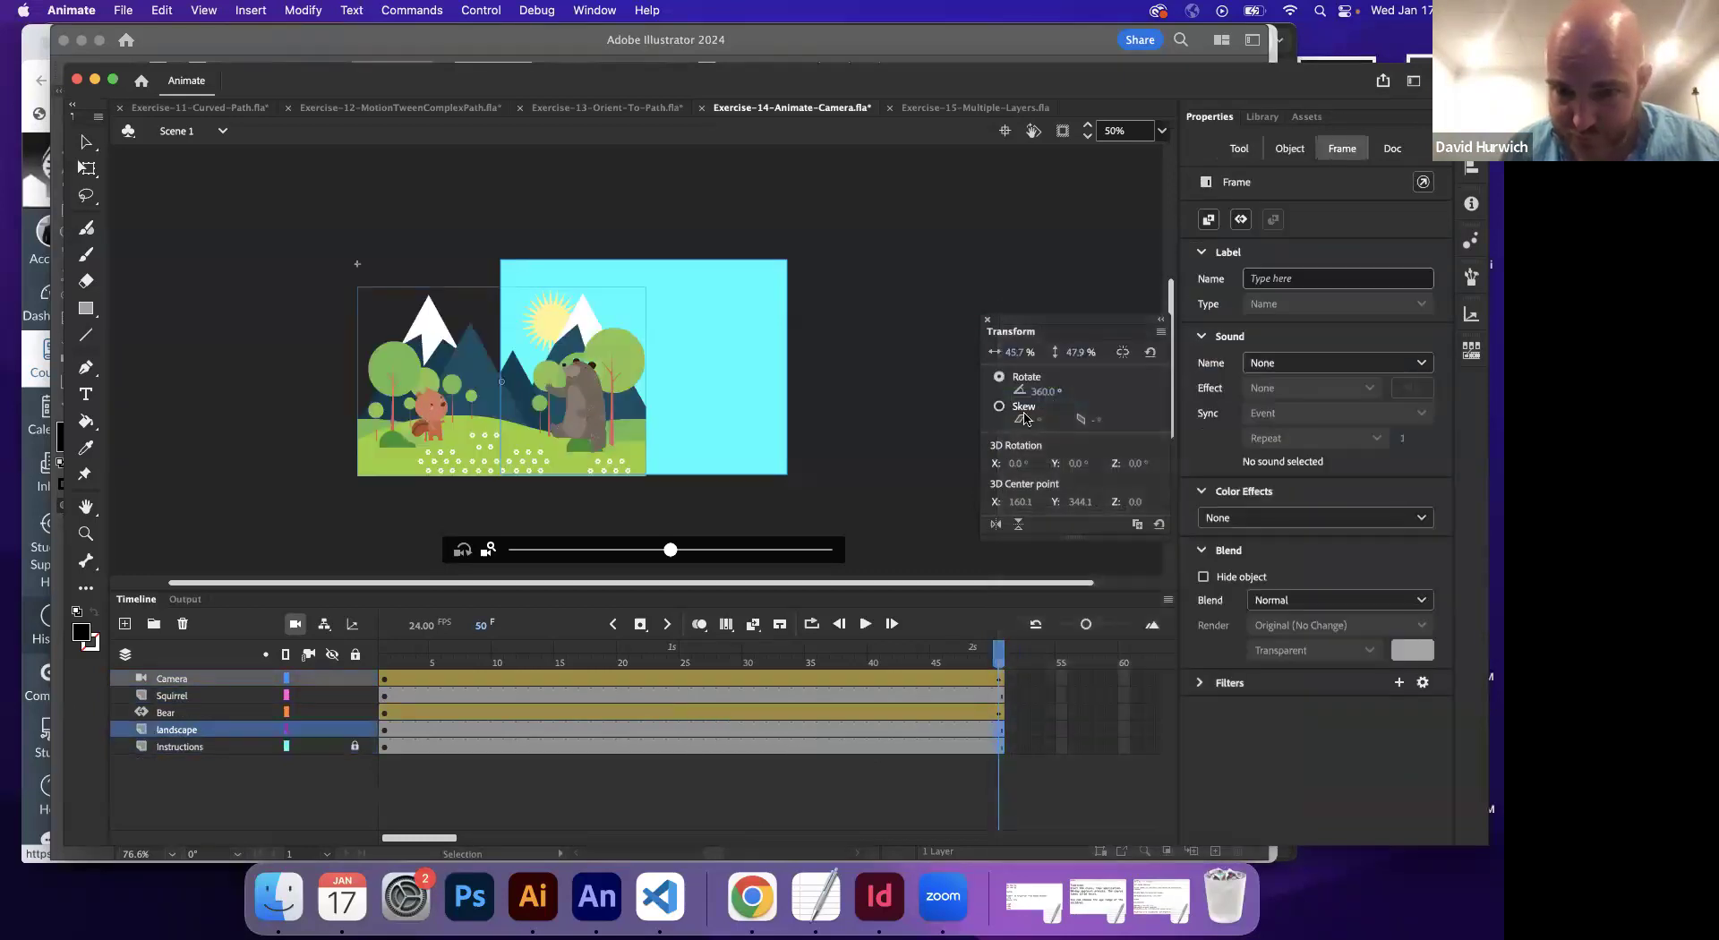
- Play back the extended camera animation and switch to the Exercise-15-Multiple-Layers.fla document
{"action": "left_click", "coordinate": [382, 664]}
{"action": "key", "text": "Return"}
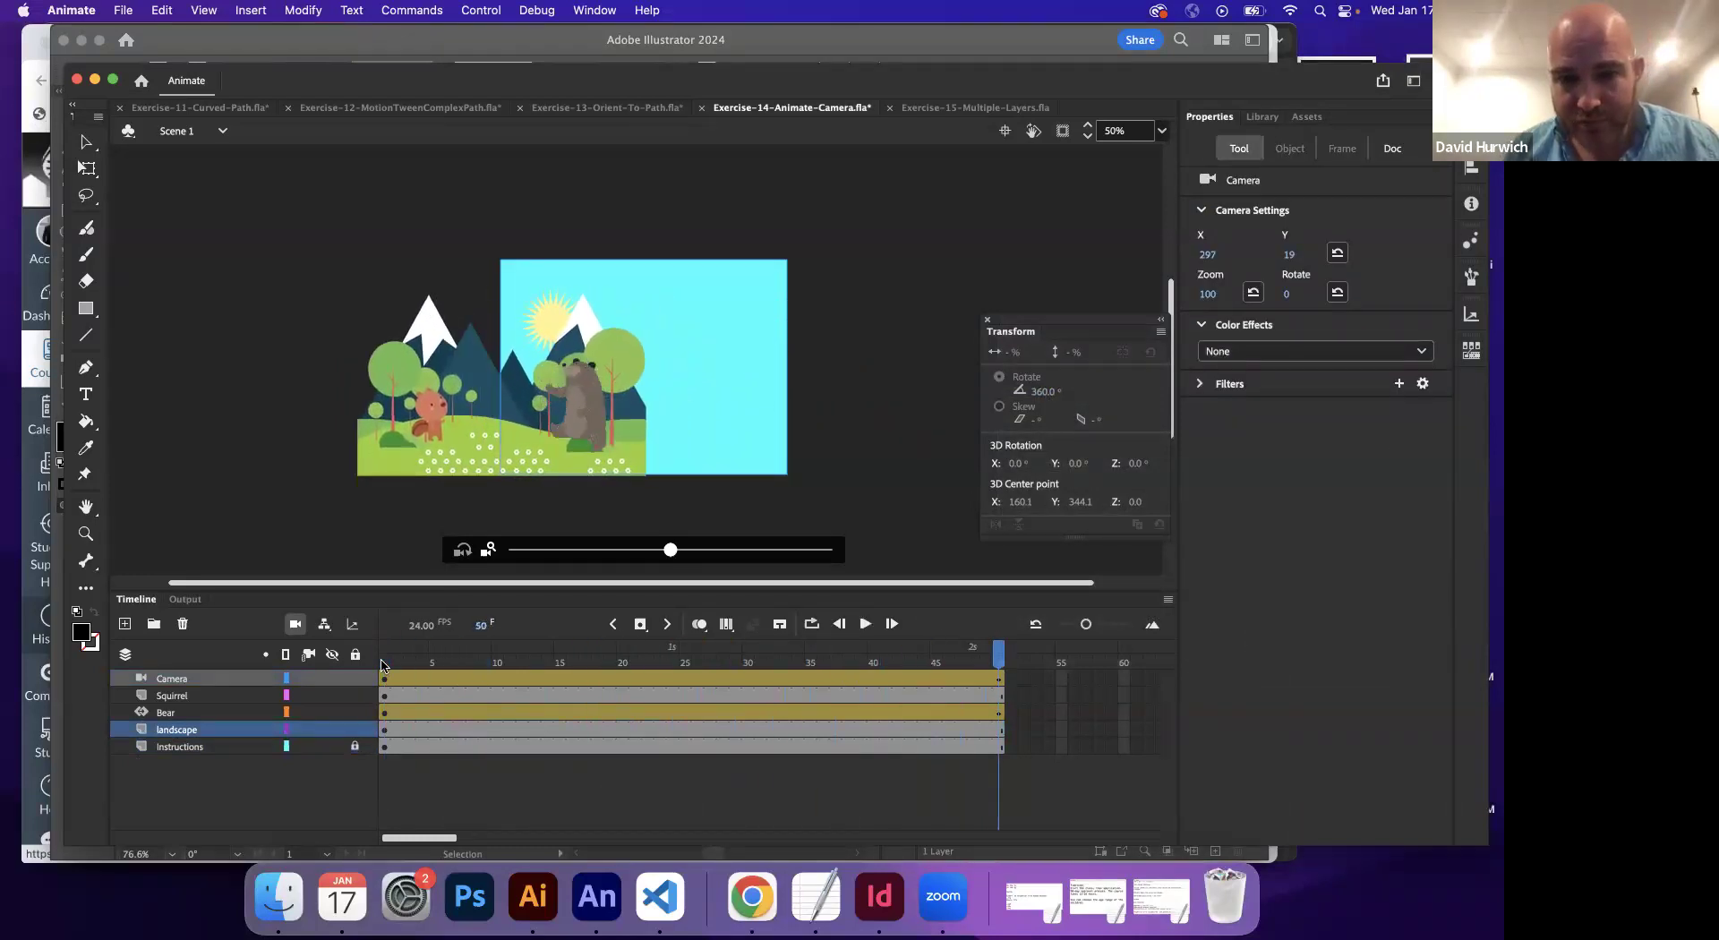
{"action": "key", "text": "Return"}
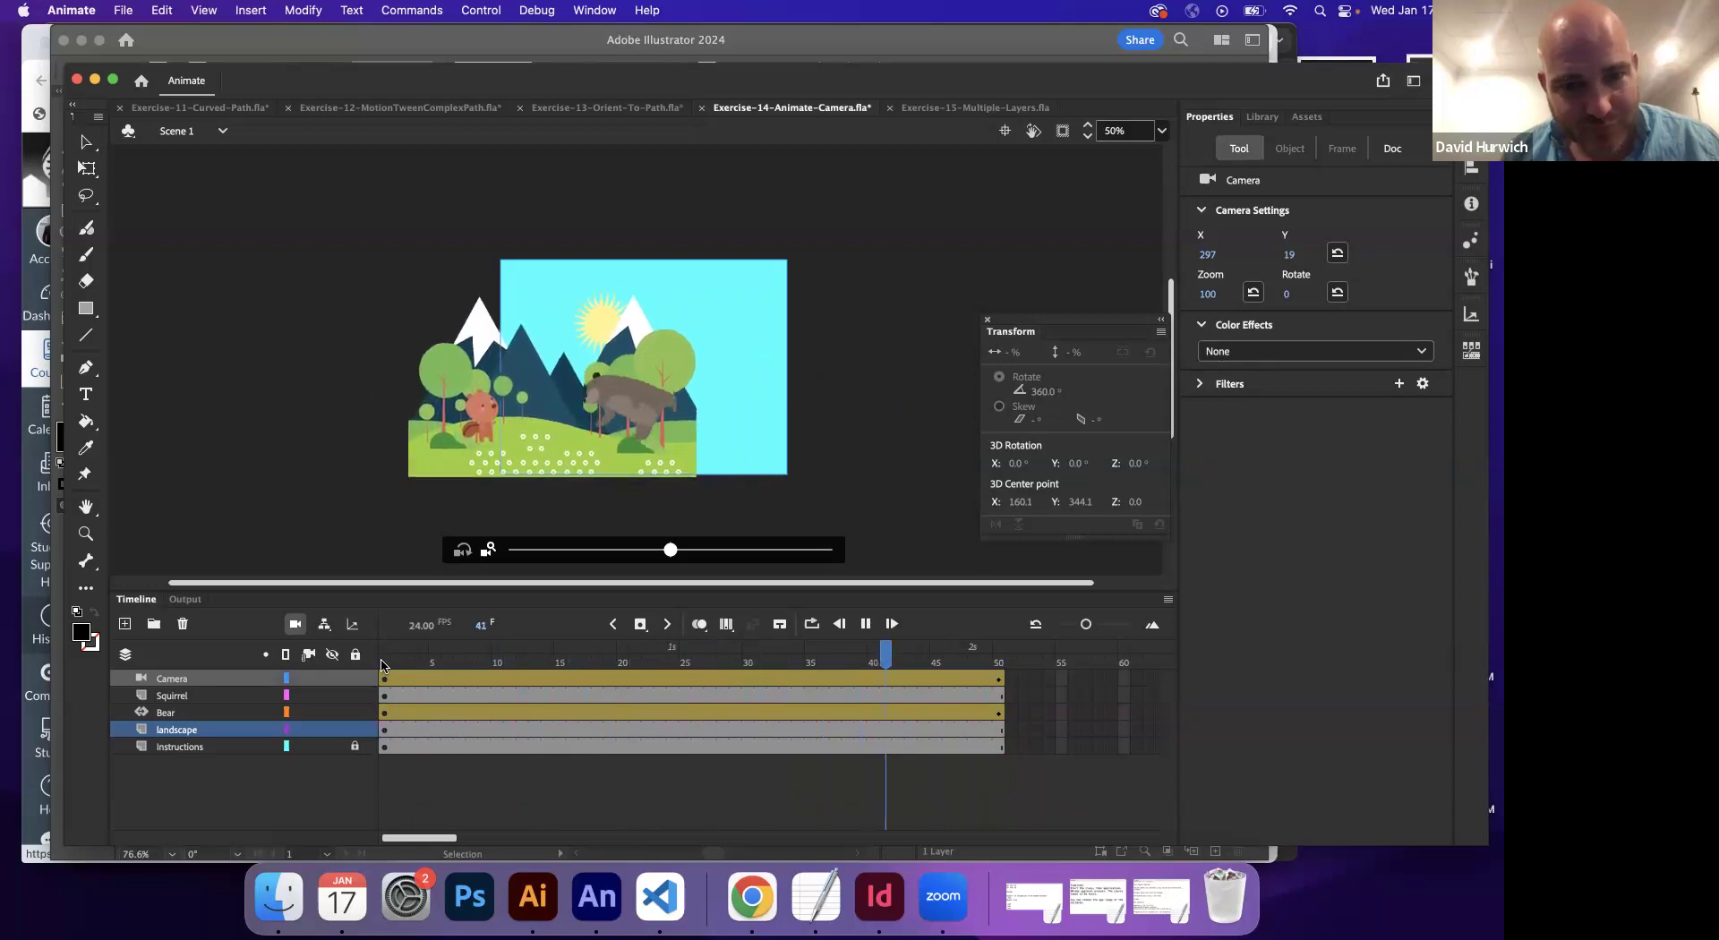
{"action": "key", "text": "Return"}
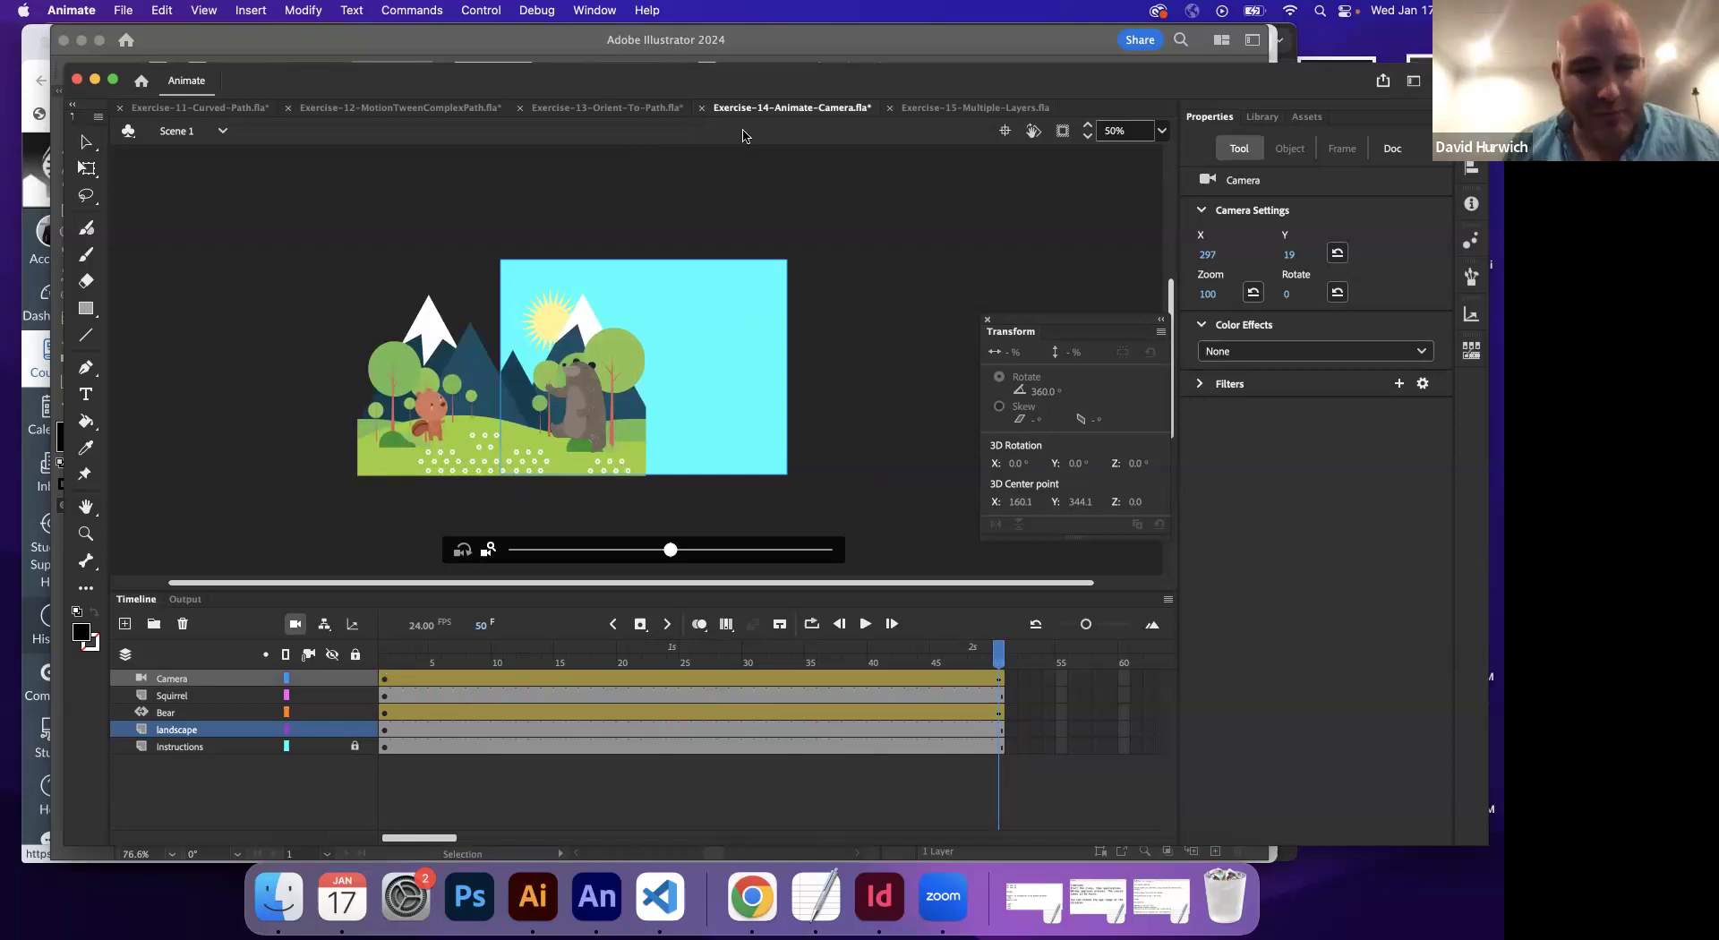
{"action": "left_click", "coordinate": [950, 109]}
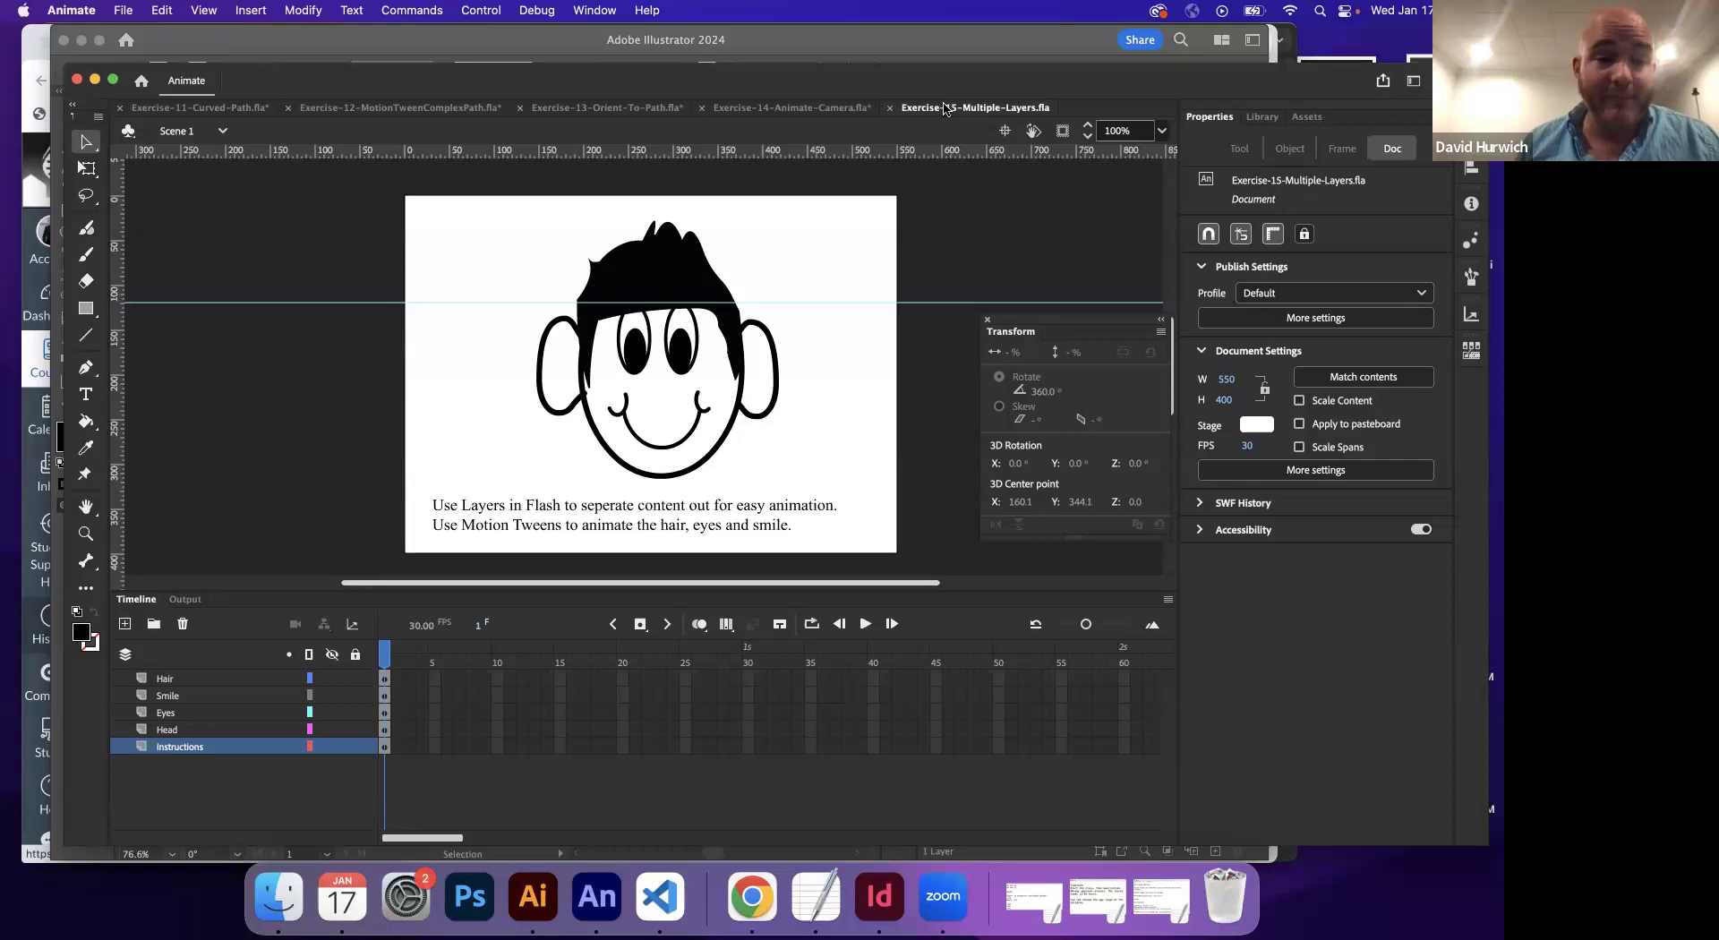
- Switch to the TextEdit notes and add the line "Frame-by-frame animation is smoother" below "Camera Animation"
{"action": "left_click", "coordinate": [816, 896]}
{"action": "type", "text": "Frame-by-fraem"}
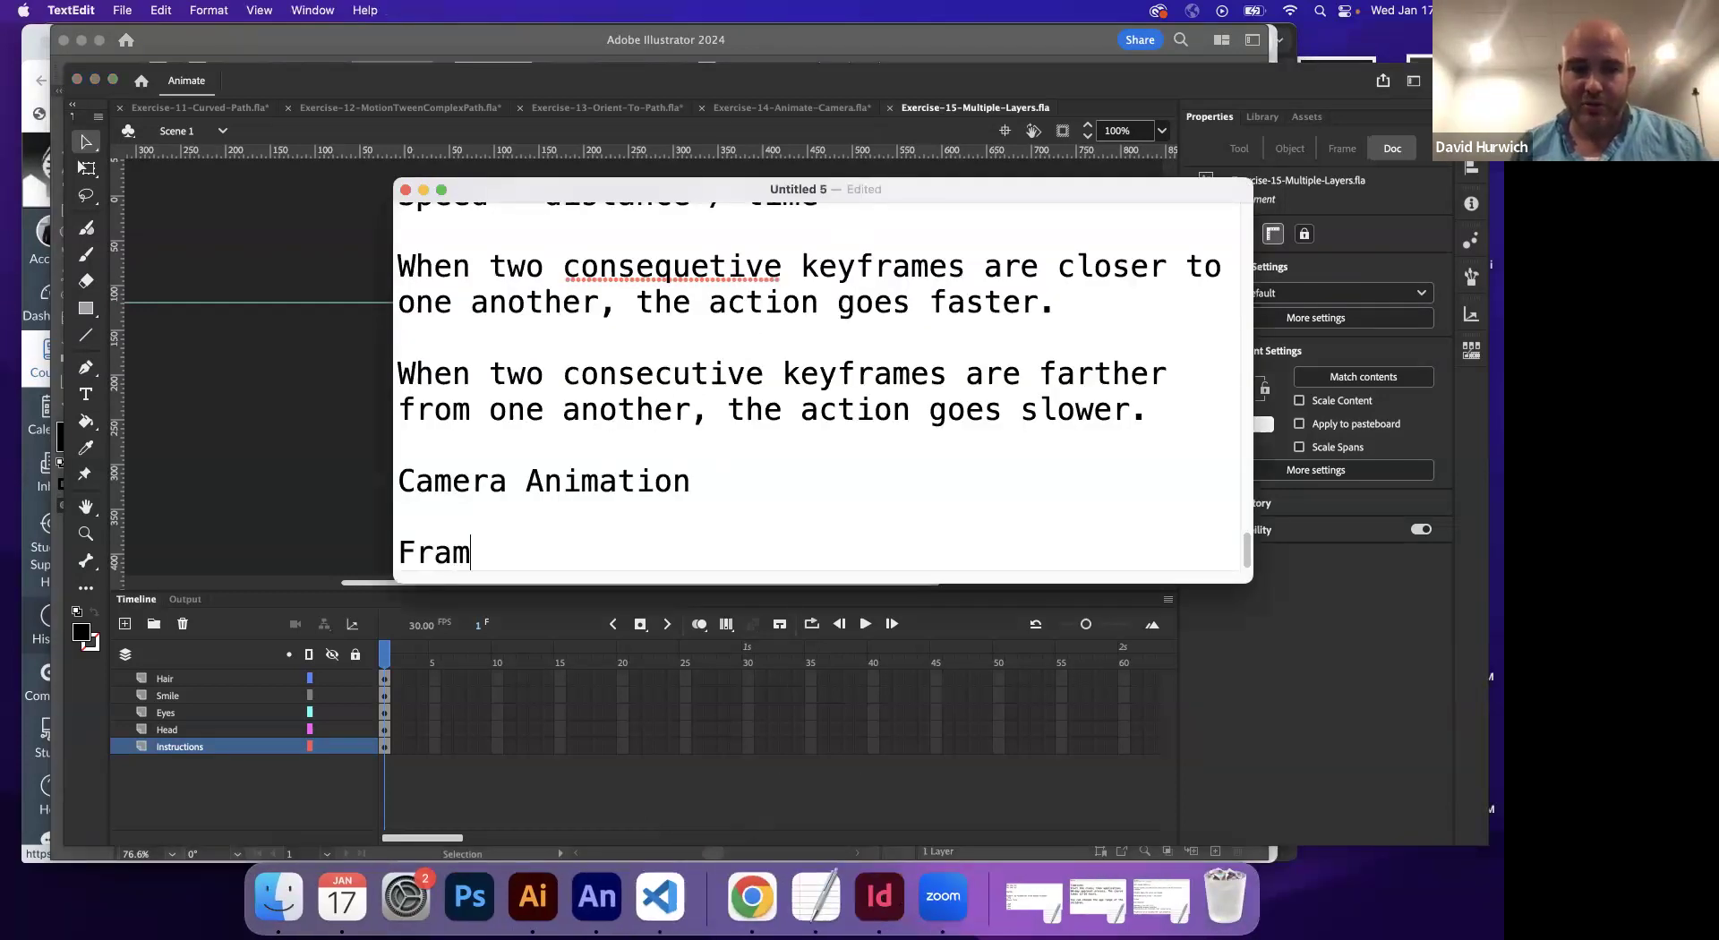
{"action": "key", "text": "BackSpace"}
{"action": "key", "text": "BackSpace"}
{"action": "type", "text": "me an"}
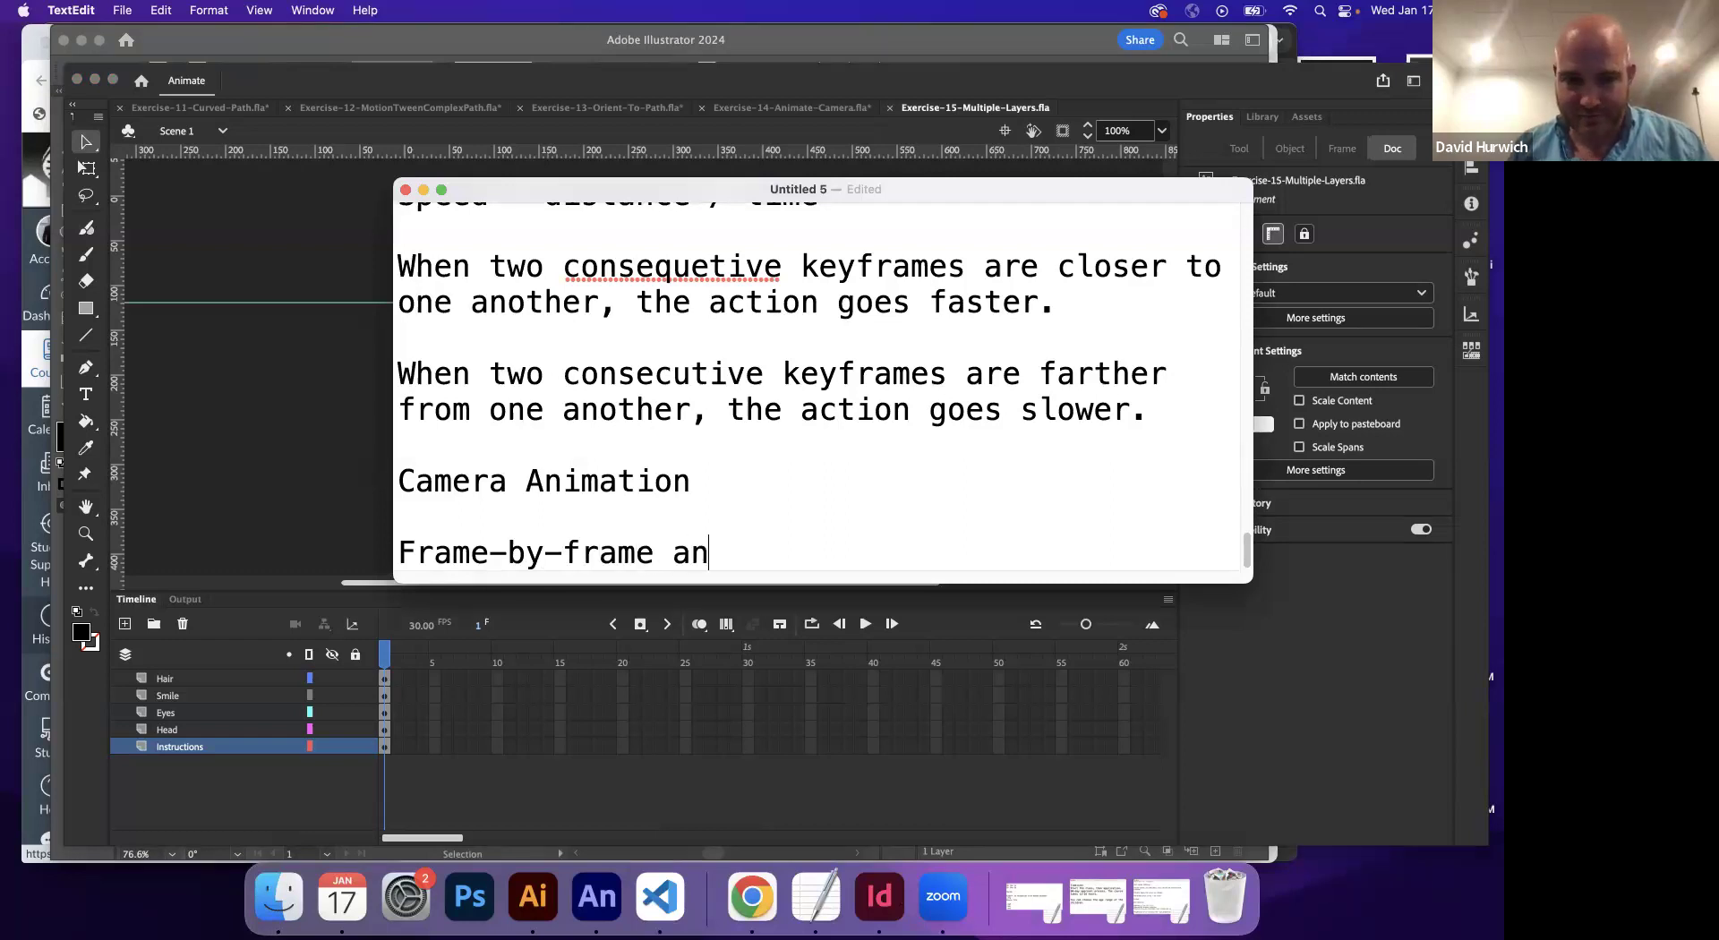
{"action": "type", "text": "imation is smoother"}
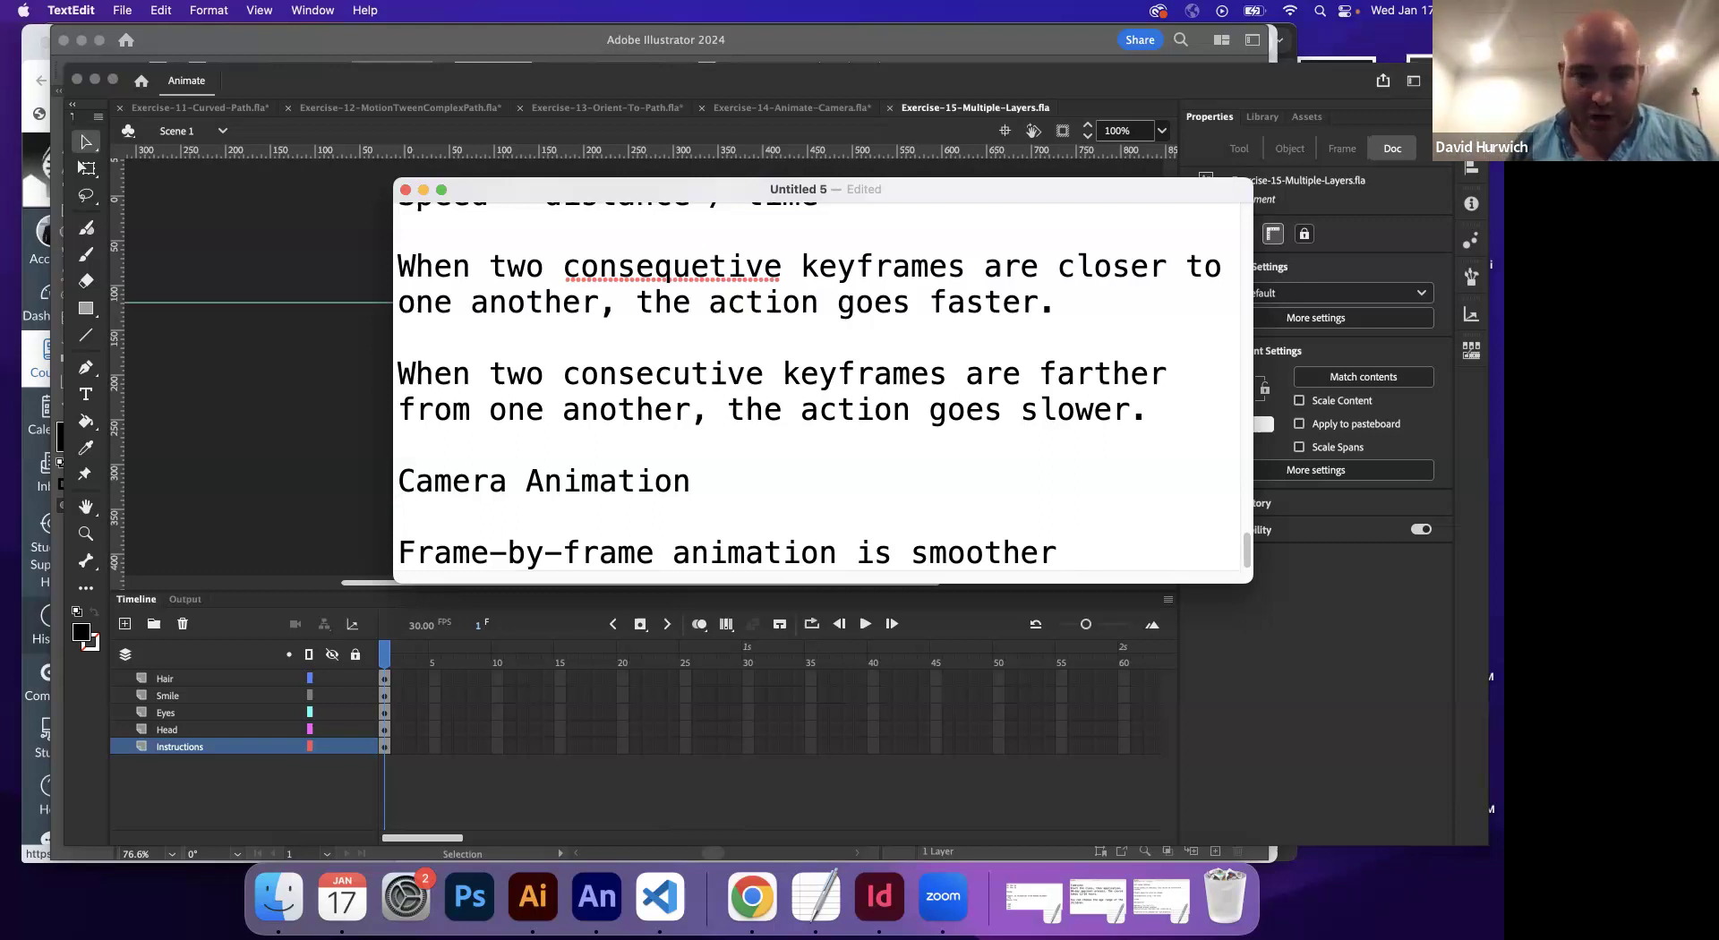
- Insert a "Pro" heading above the frame-by-frame line and start a new line below it
{"action": "key", "text": "super+BackSpace"}
{"action": "type", "text": "Po"}
{"action": "key", "text": "BackSpace"}
{"action": "type", "text": "ro"}
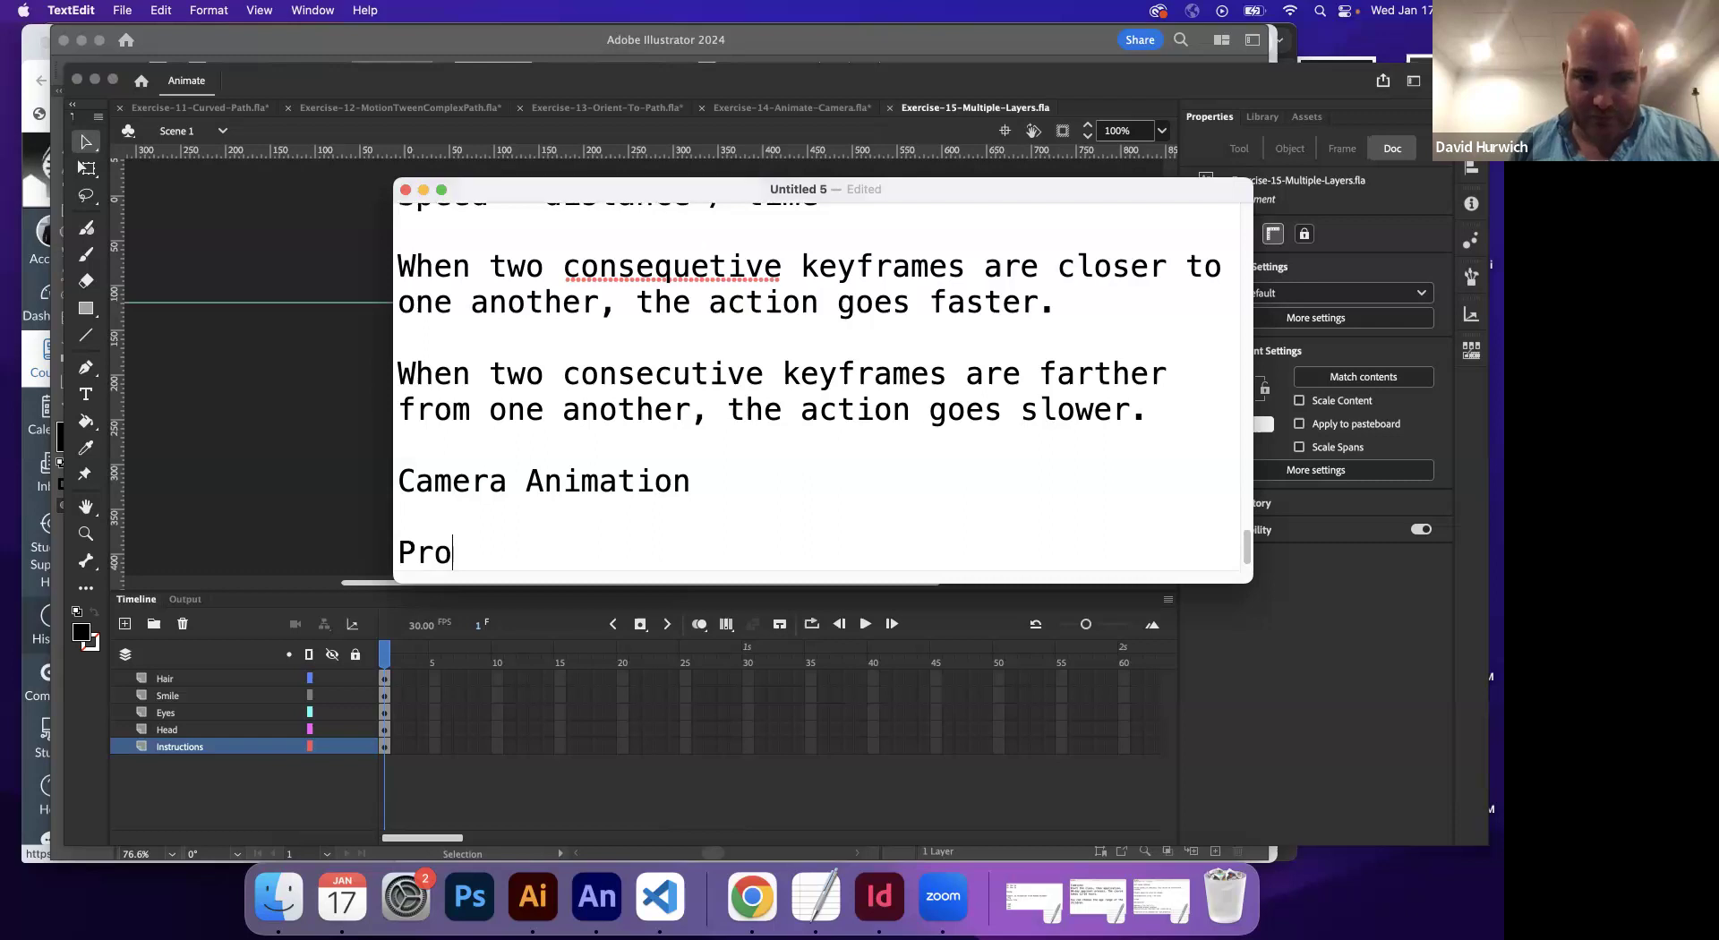
{"action": "key", "text": "Down"}
{"action": "key", "text": "Down"}
{"action": "key", "text": "Return"}
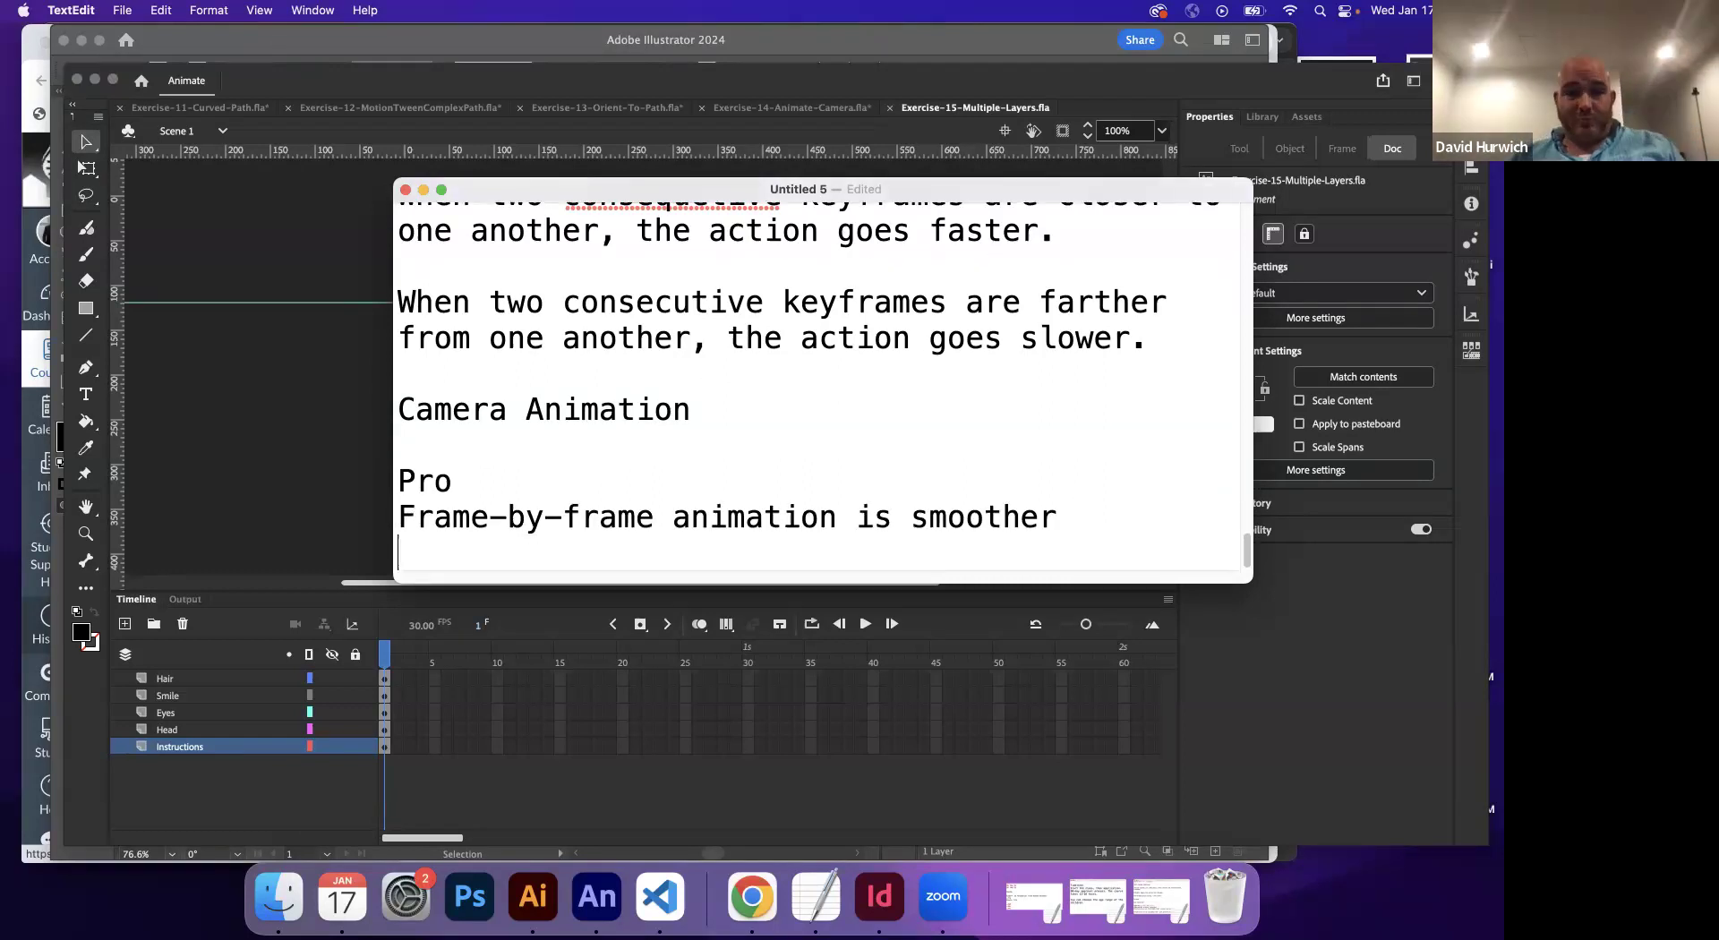
- Add a "Con" heading with the entry "Time consuming" below the frame-by-frame pro
{"action": "key", "text": "Return"}
{"action": "type", "text": "Co n"}
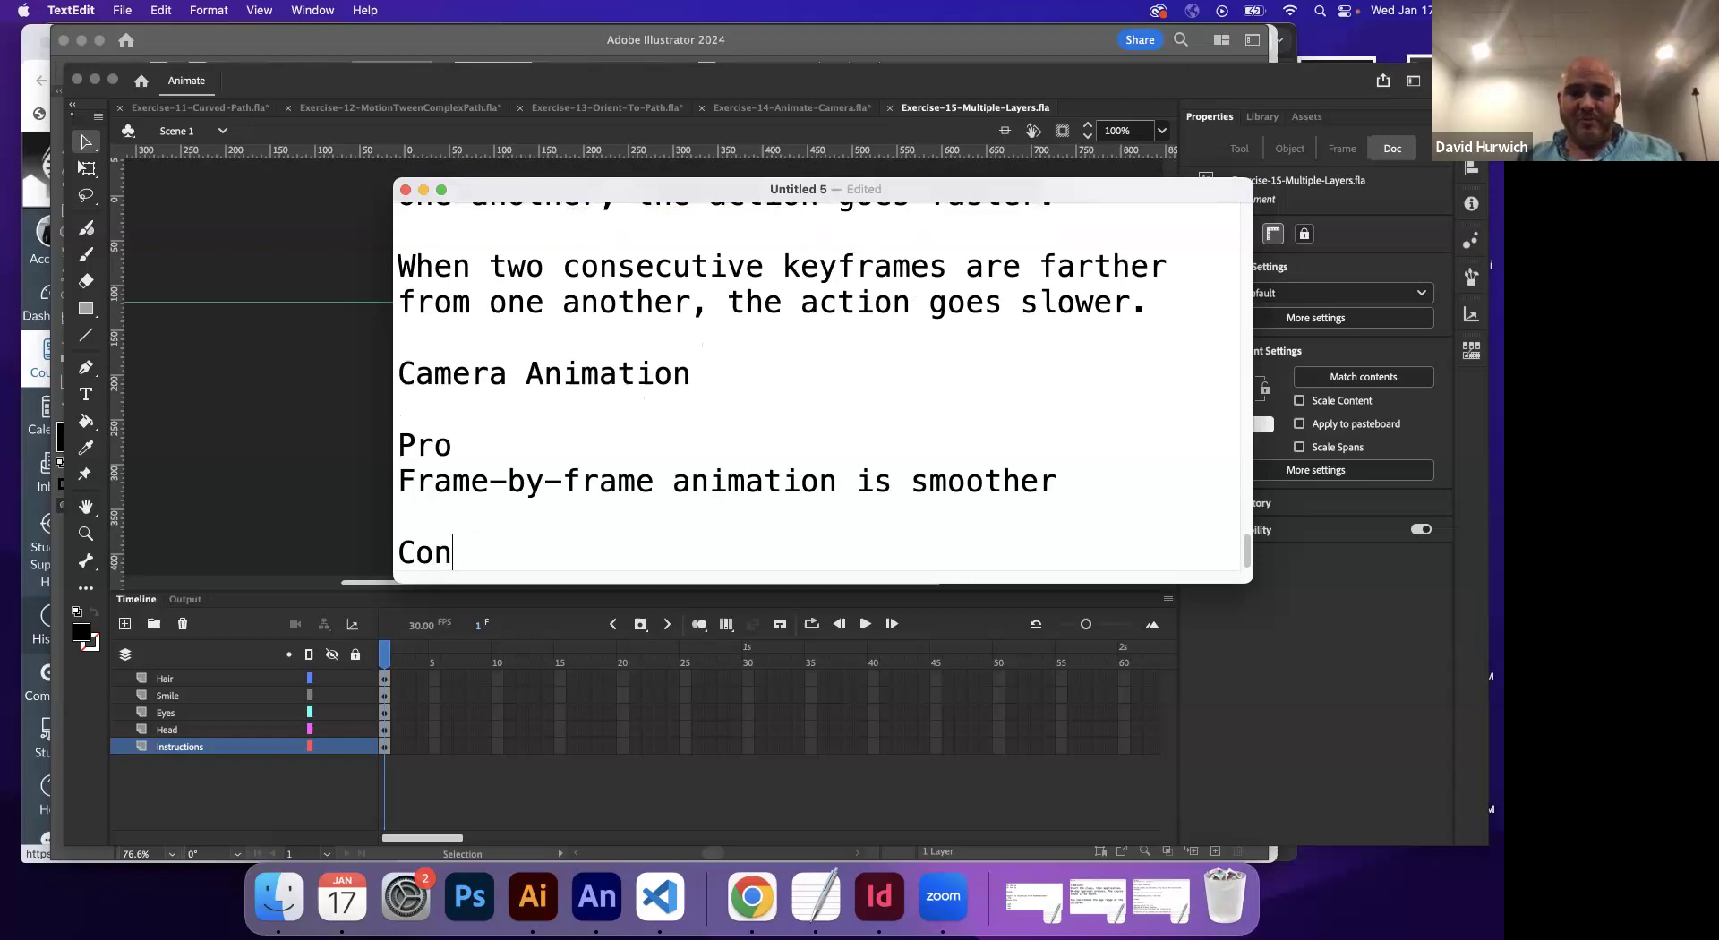
{"action": "key", "text": "Return"}
{"action": "type", "text": "Ti"}
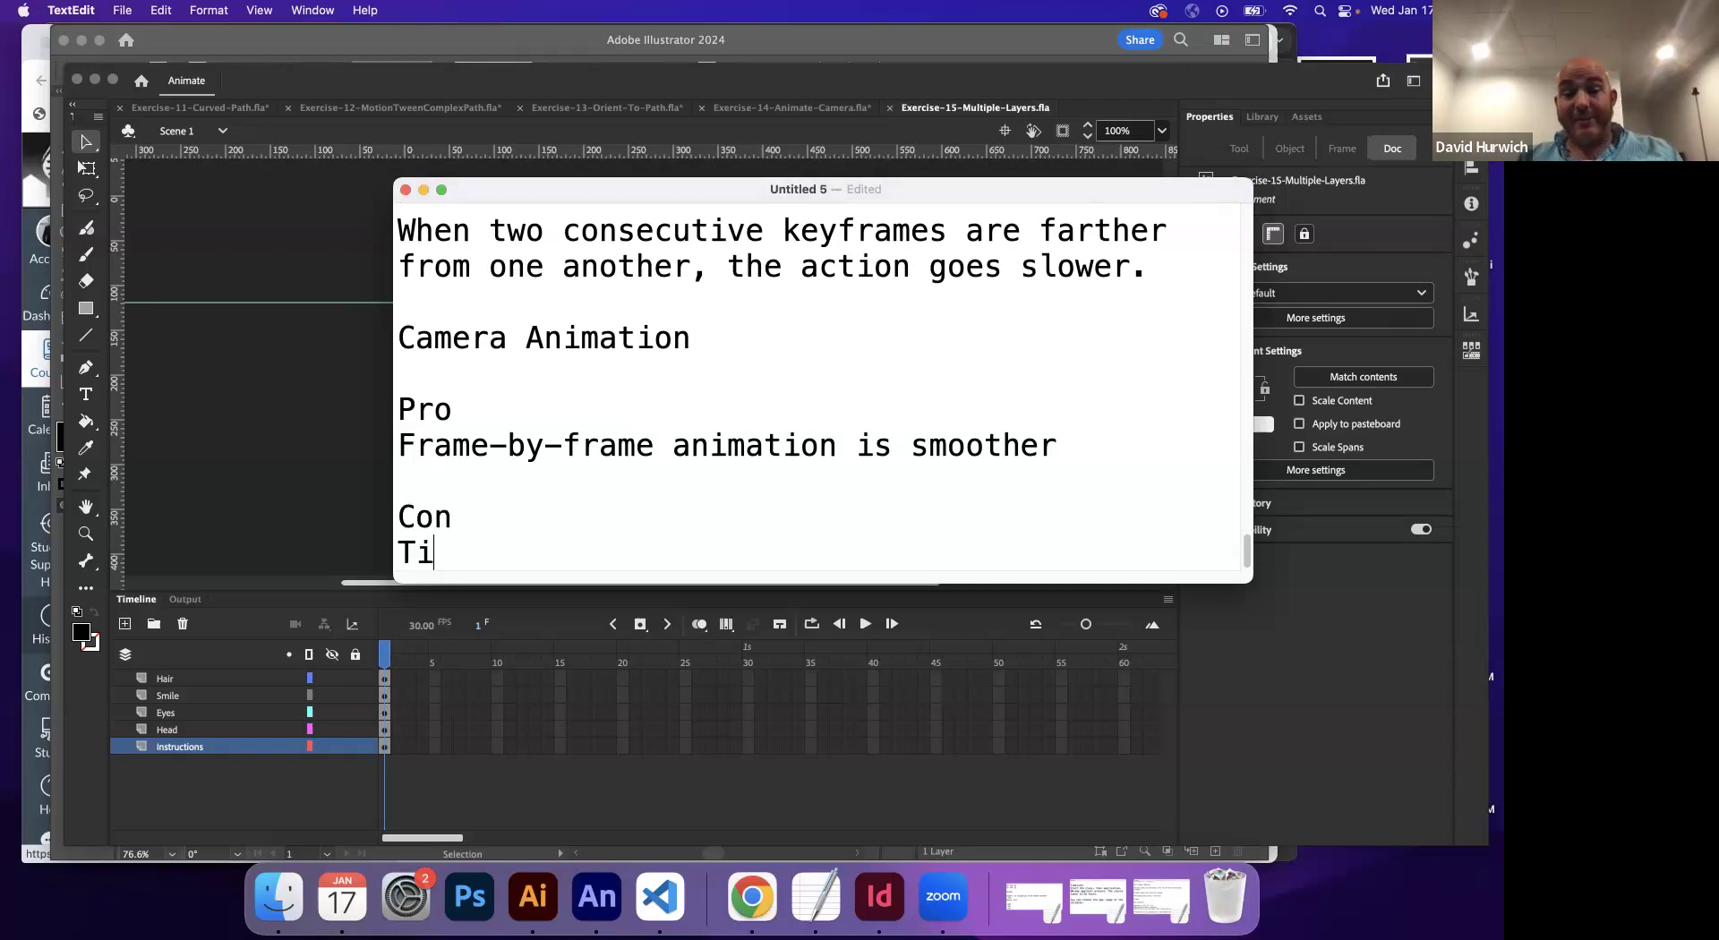
{"action": "type", "text": "me consuming"}
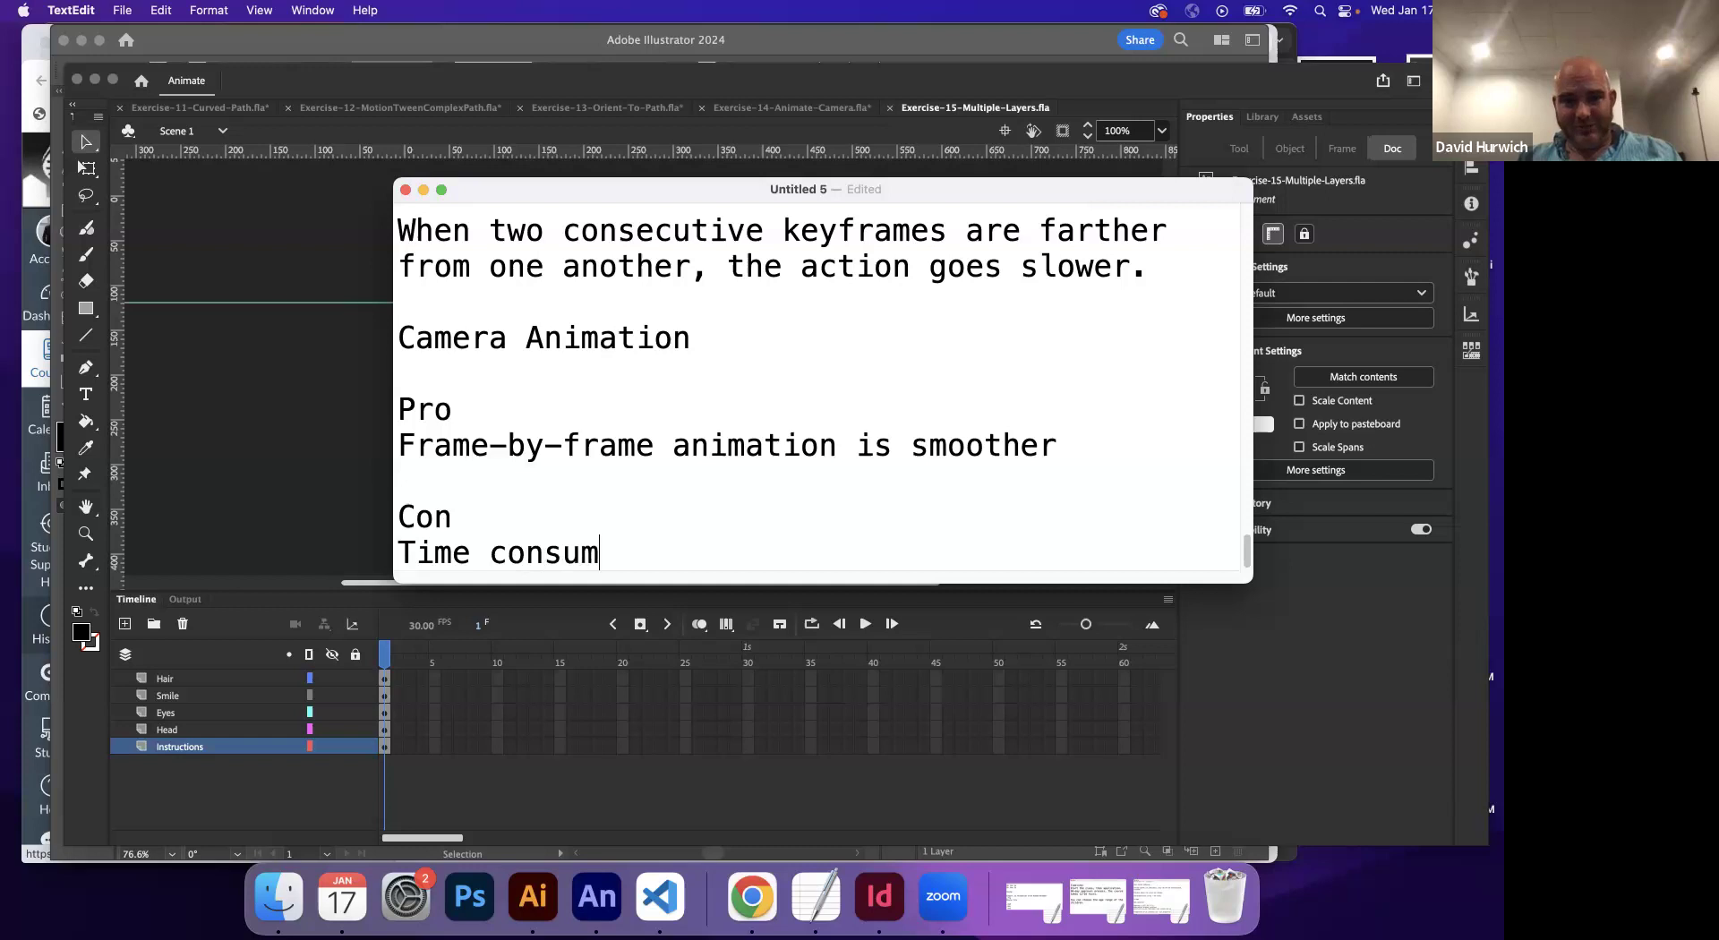
- Add the heading "Motion Tweens" after a blank line at the end of the notes
{"action": "key", "text": "Return"}
{"action": "key", "text": "Return"}
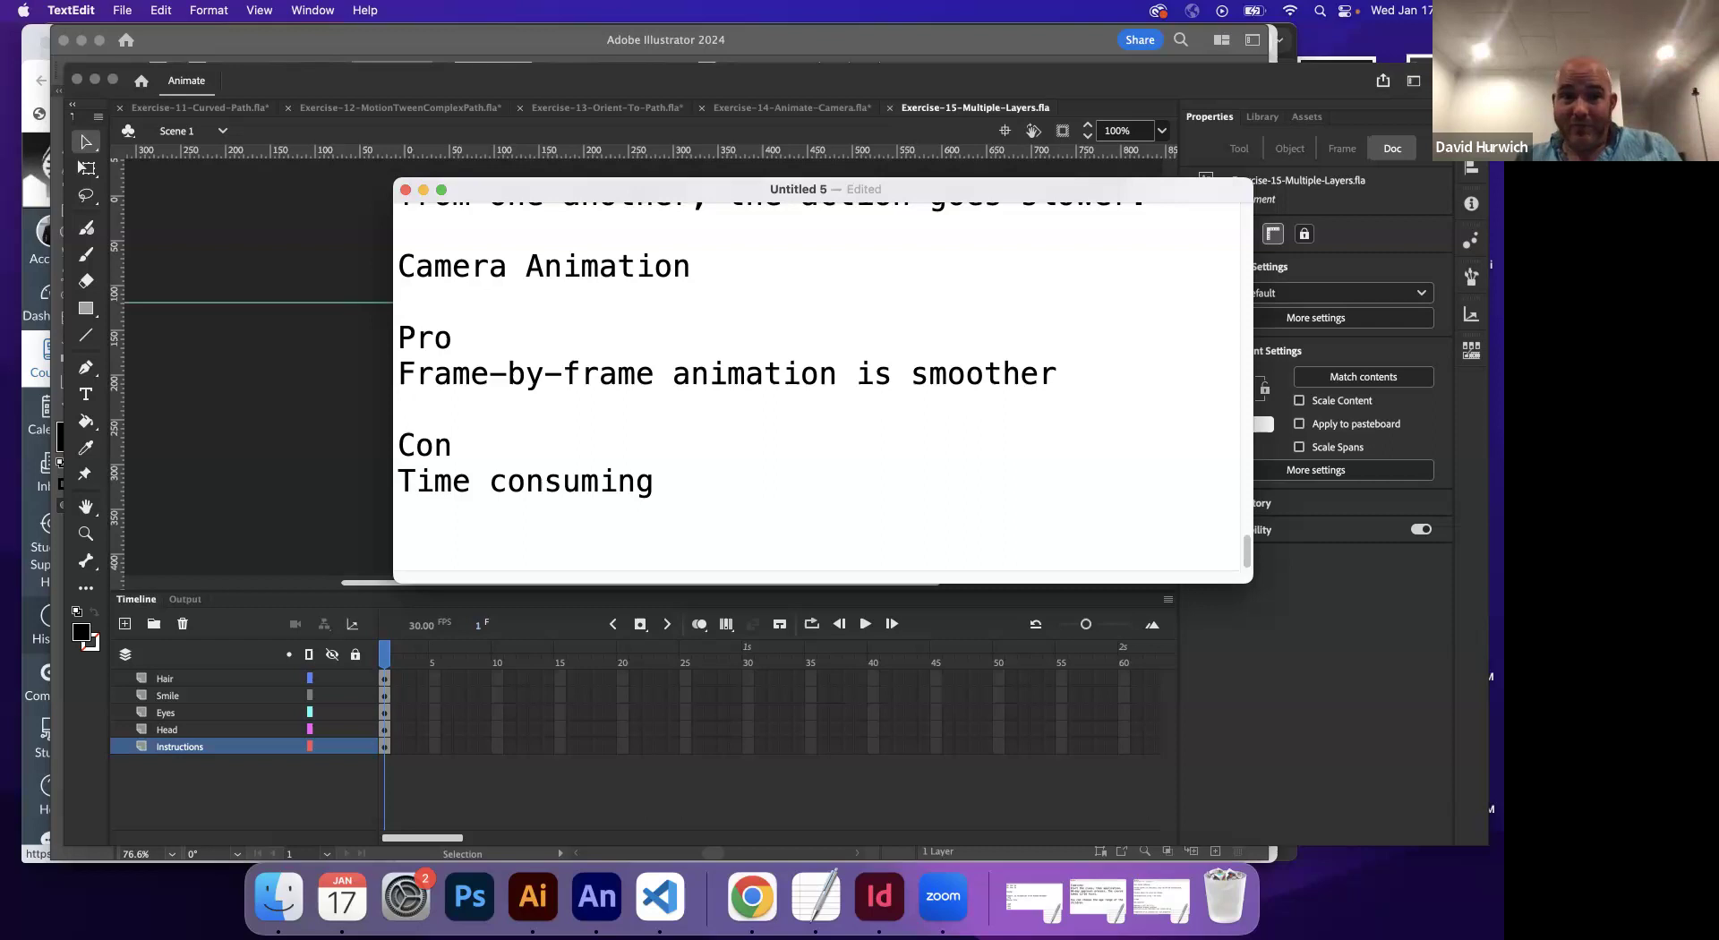
{"action": "type", "text": "Motion Tweeen"}
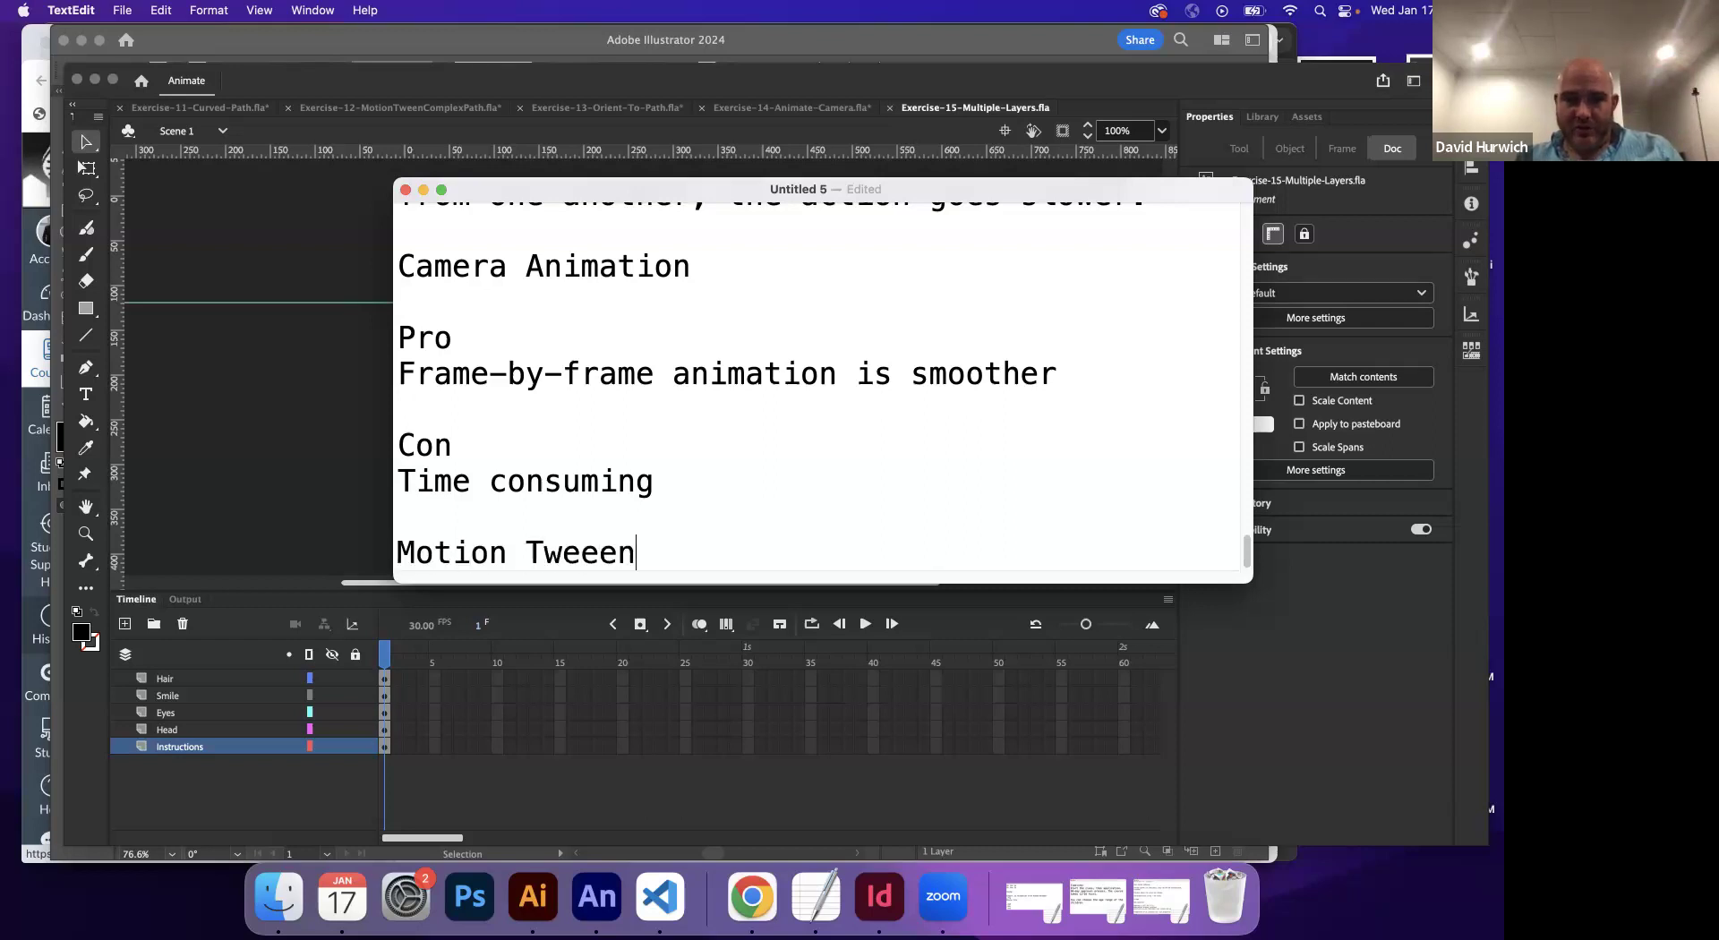
{"action": "key", "text": "BackSpace"}
{"action": "key", "text": "BackSpace"}
{"action": "type", "text": "ns"}
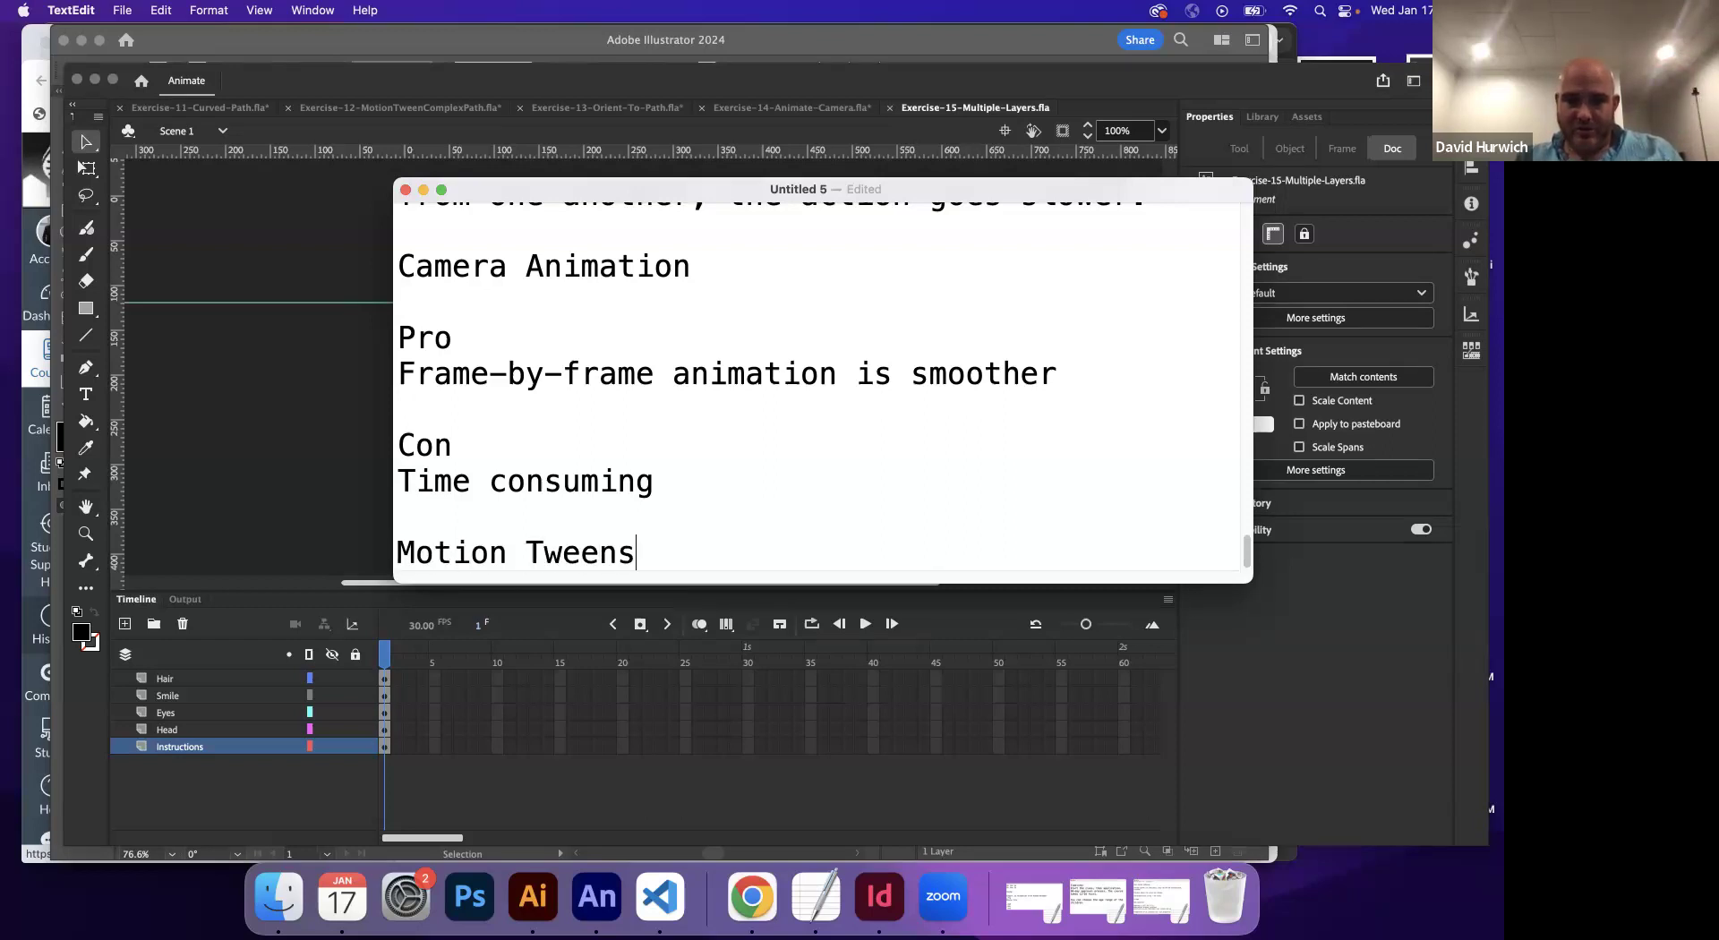
- Under "Motion Tweens", add a "Pro" heading with the entry "Fast, easy-to-edit"
{"action": "key", "text": "Return"}
{"action": "key", "text": "Return"}
{"action": "type", "text": "Pro"}
{"action": "key", "text": "Return"}
{"action": "type", "text": "Faster"}
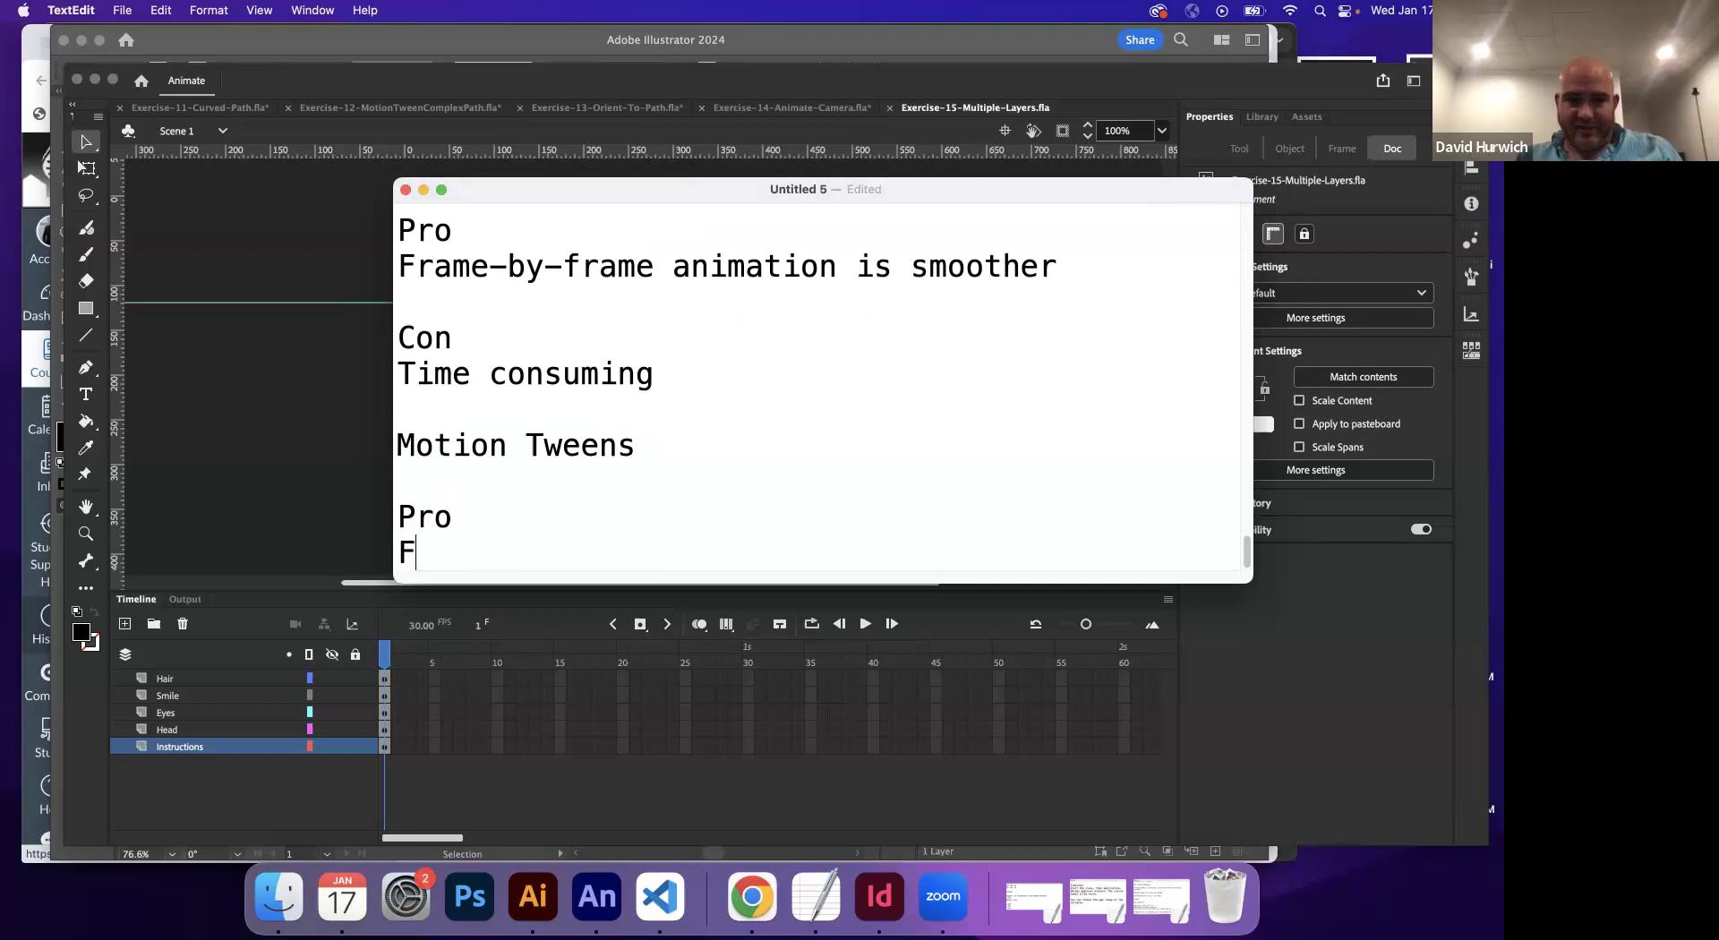
{"action": "key", "text": "BackSpace"}
{"action": "key", "text": "BackSpace"}
{"action": "type", "text": ", easy to"}
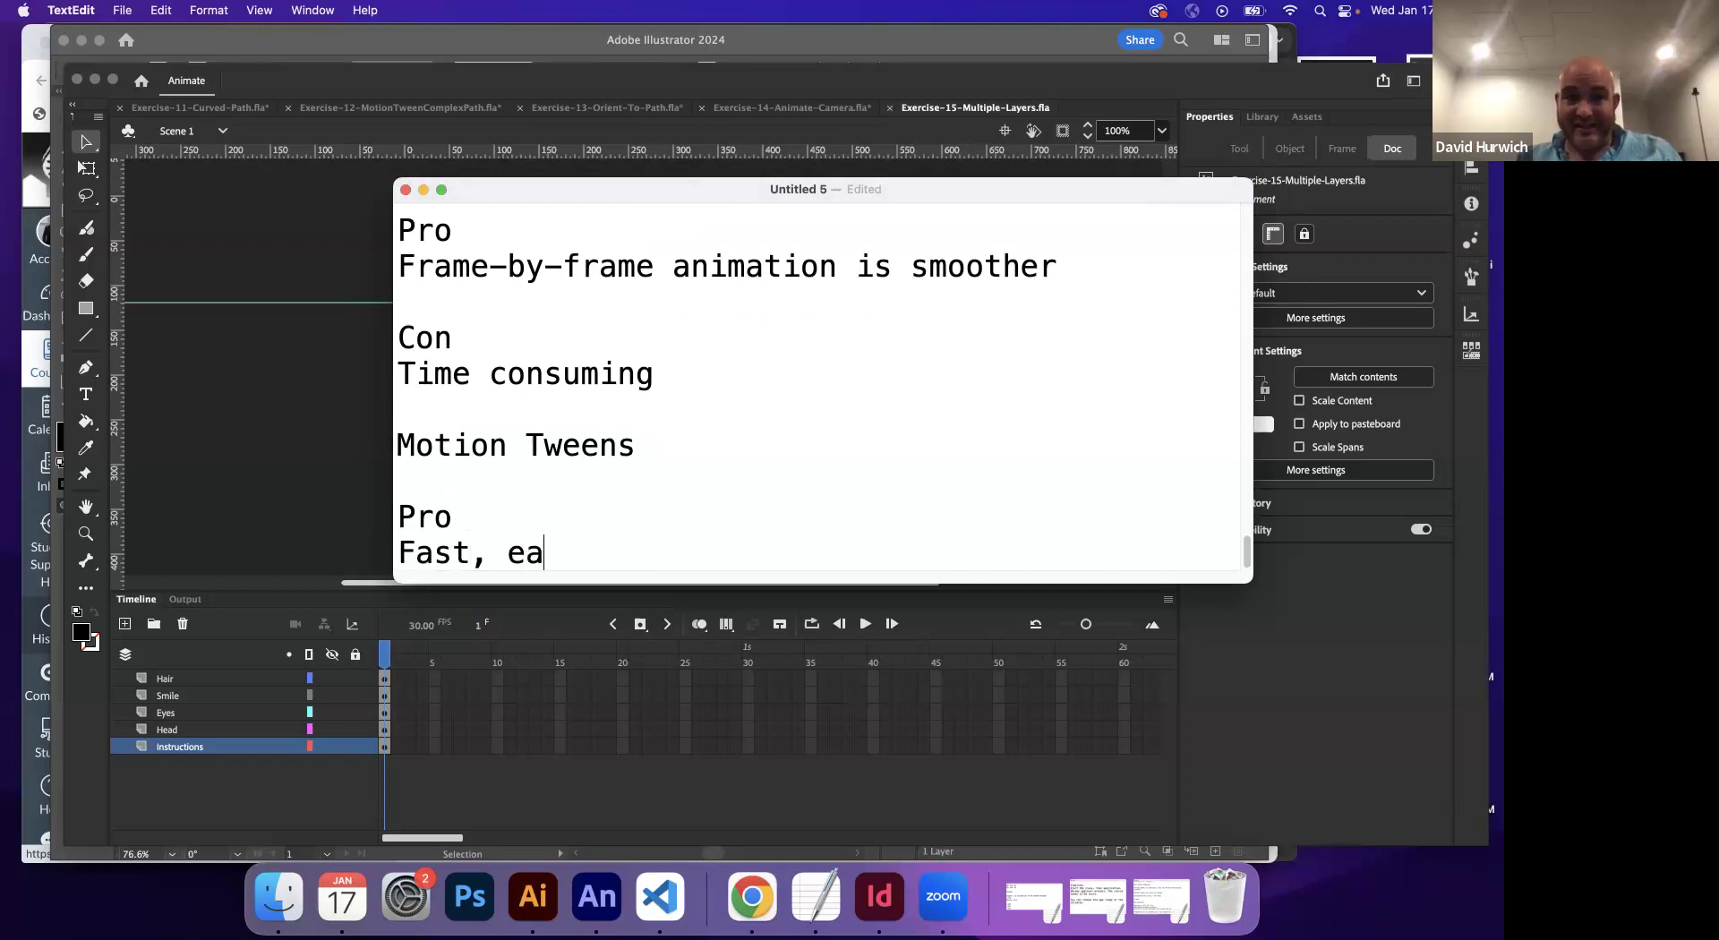
{"action": "key", "text": "BackSpace"}
{"action": "key", "text": "BackSpace"}
{"action": "key", "text": "BackSpace"}
{"action": "type", "text": "-to-edit"}
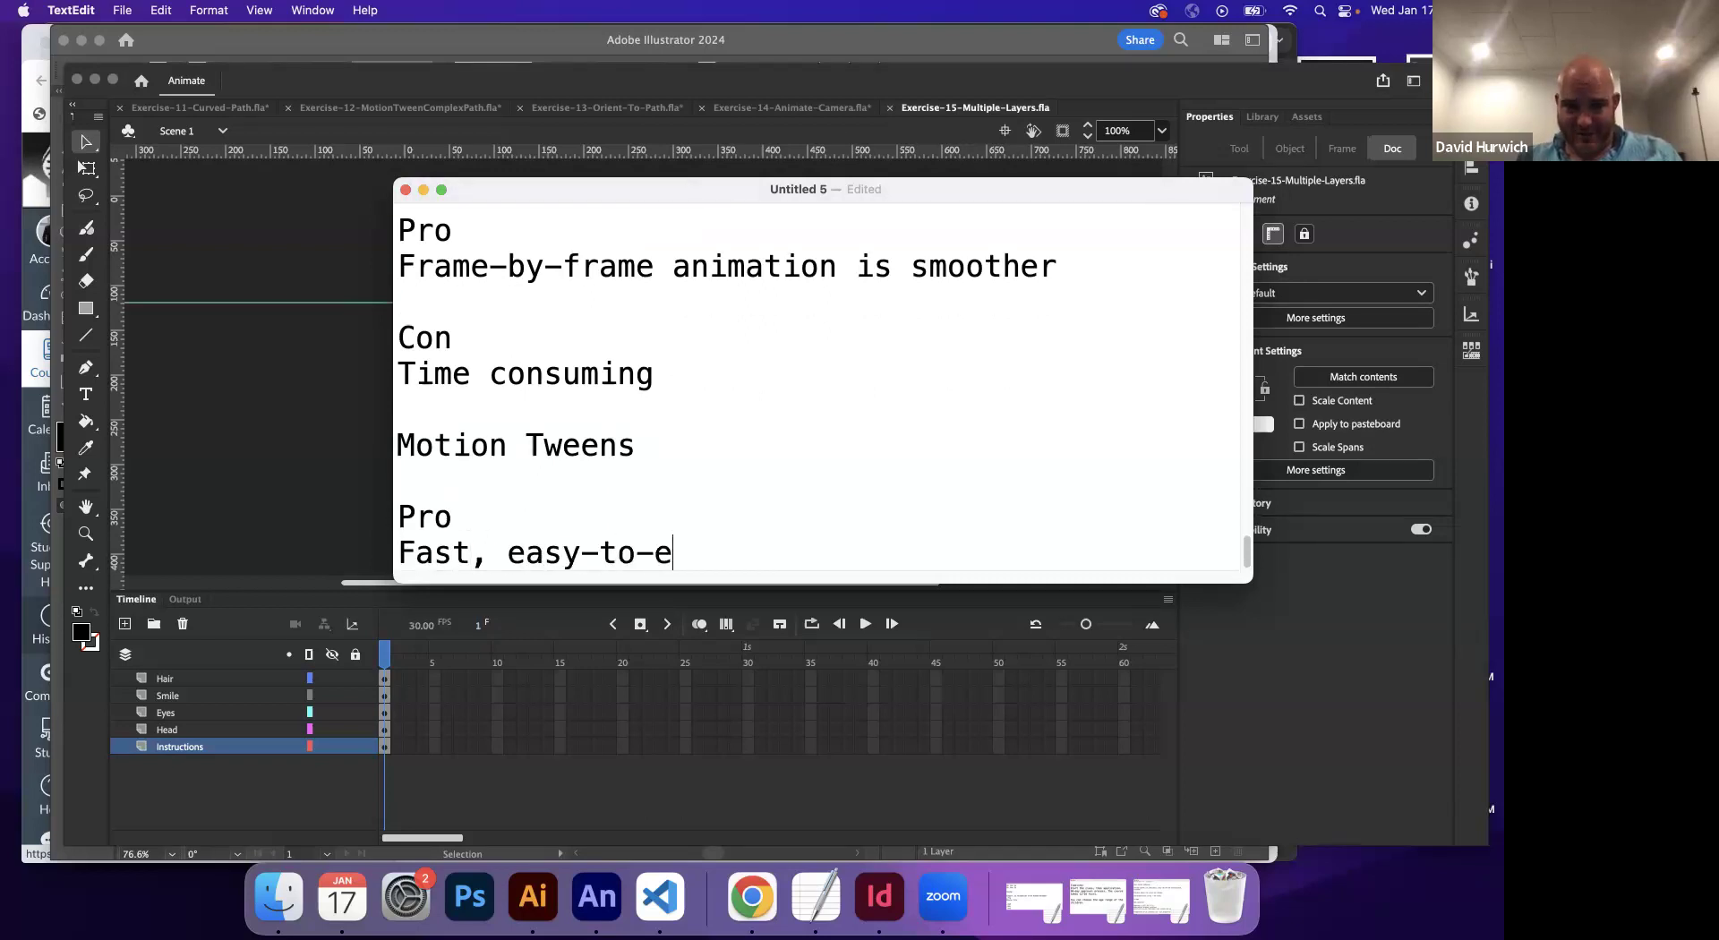
- Add a "Con" heading with the entry "Not as fluid" to the Motion Tweens notes
{"action": "key", "text": "Return"}
{"action": "key", "text": "Return"}
{"action": "type", "text": "Con"}
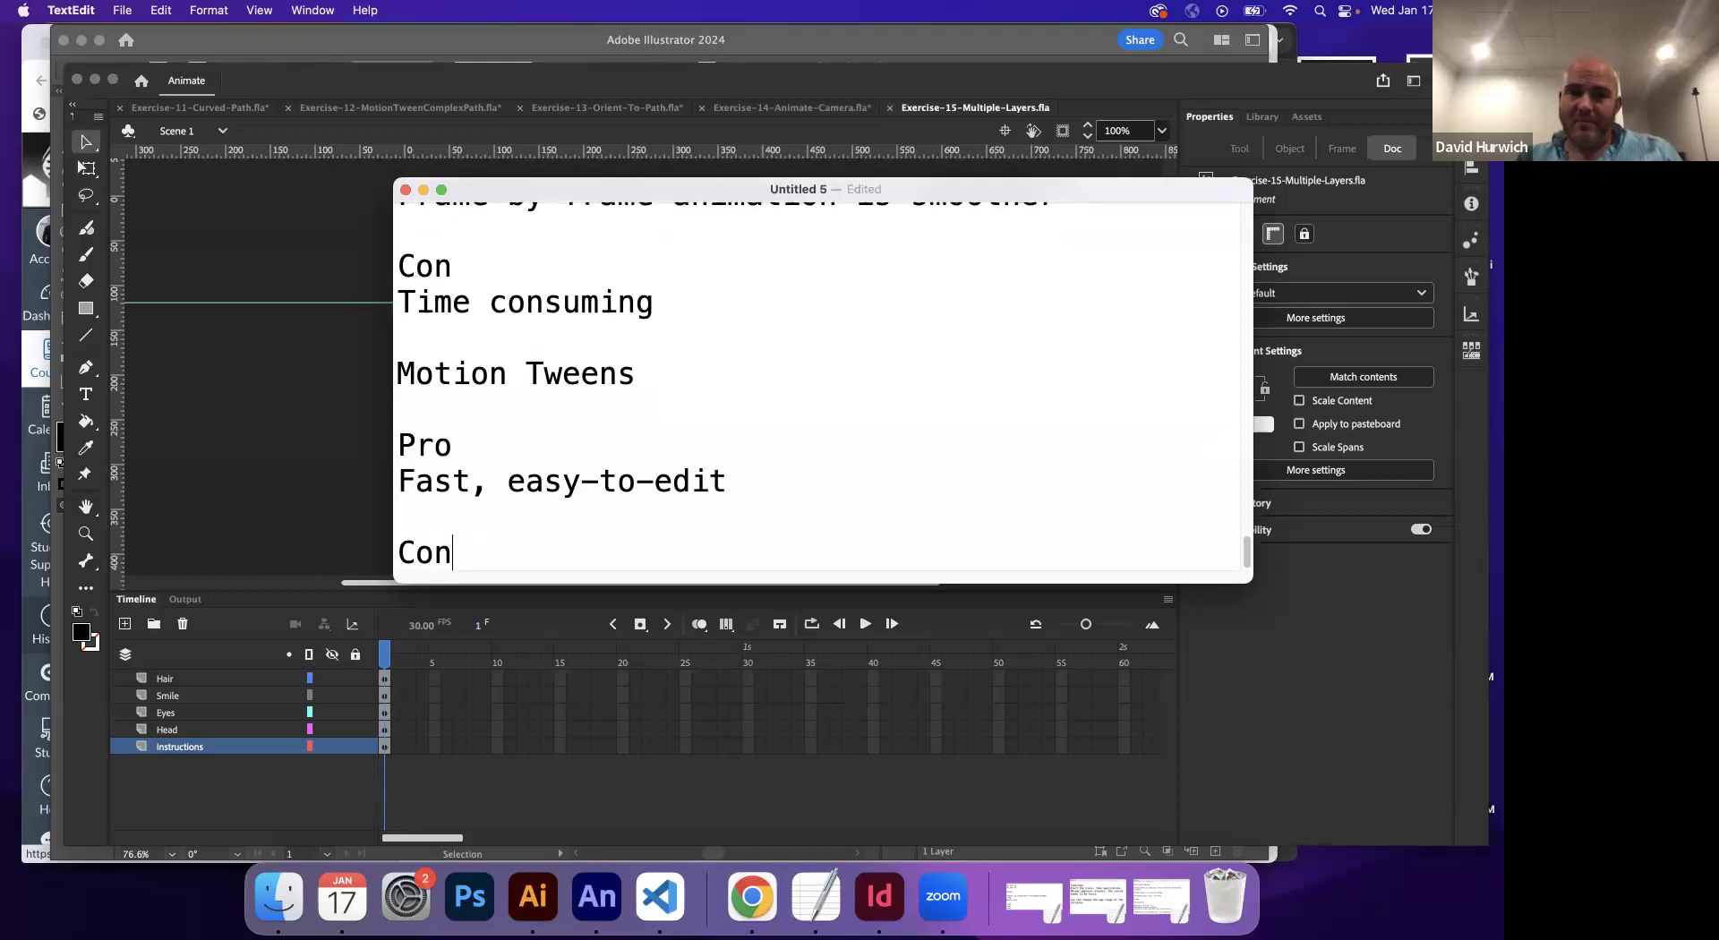
{"action": "key", "text": "Return"}
{"action": "type", "text": "T"}
{"action": "key", "text": "BackSpace"}
{"action": "type", "text": "Not as fluid"}
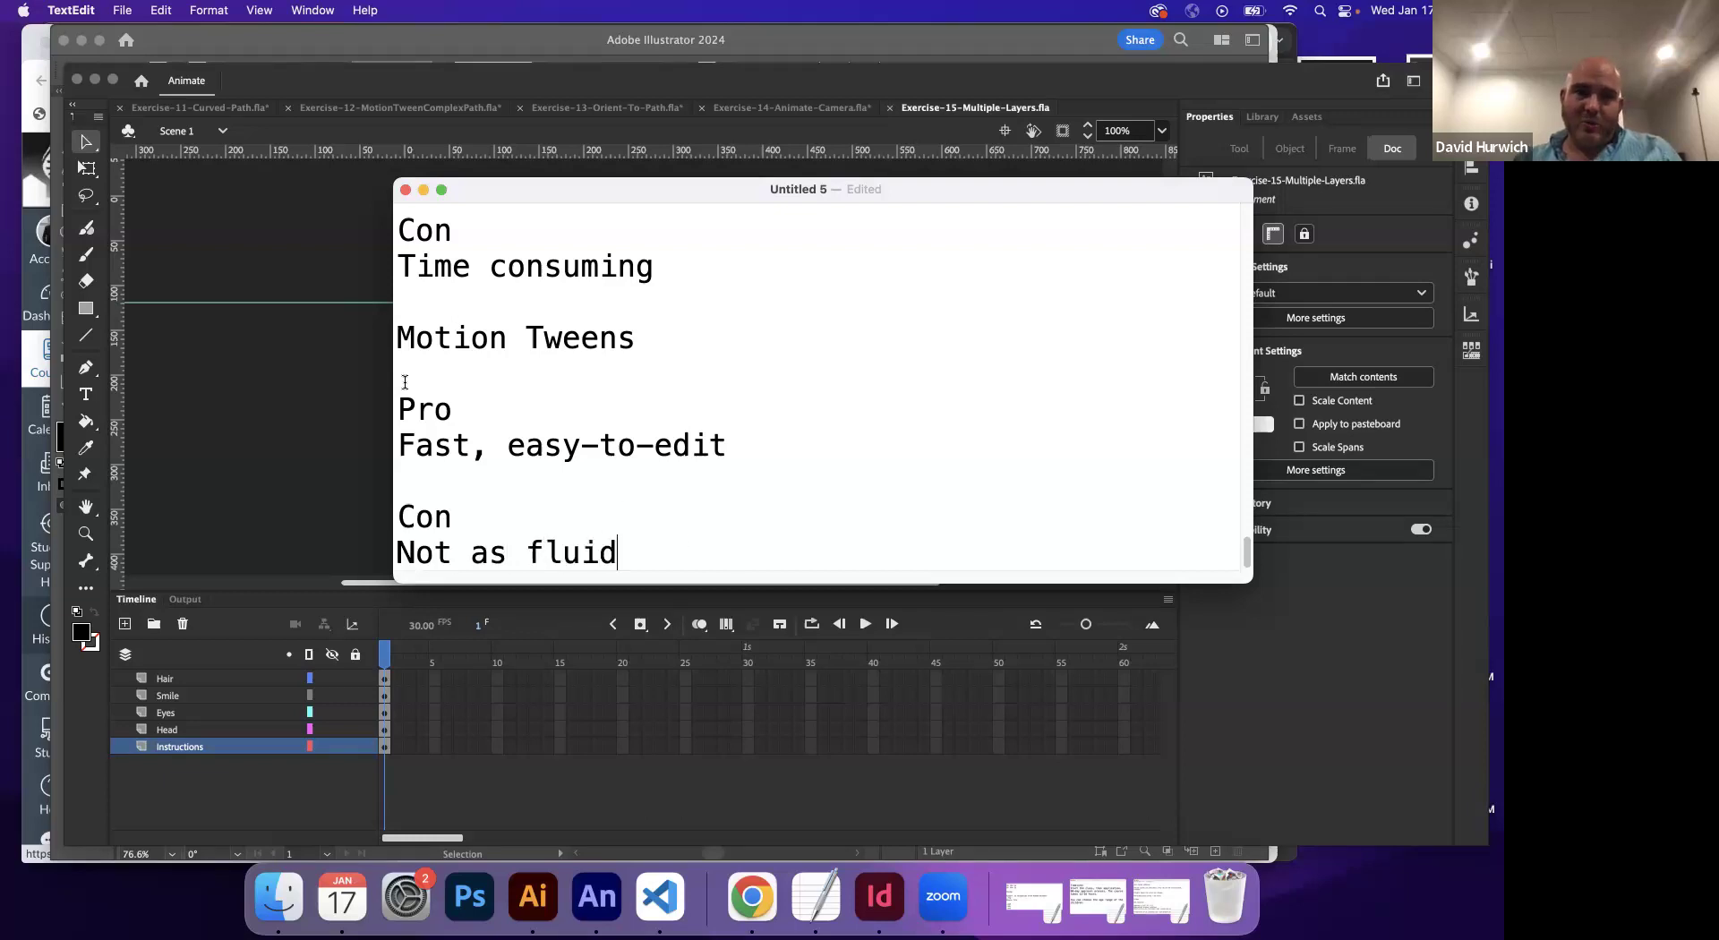
- Switch to Animate's Exercise-11-Curved-Path.fla and scrub through the bluebird's tween to examine its movement along the curved path
{"action": "left_click", "coordinate": [291, 248]}
{"action": "left_click", "coordinate": [199, 107]}
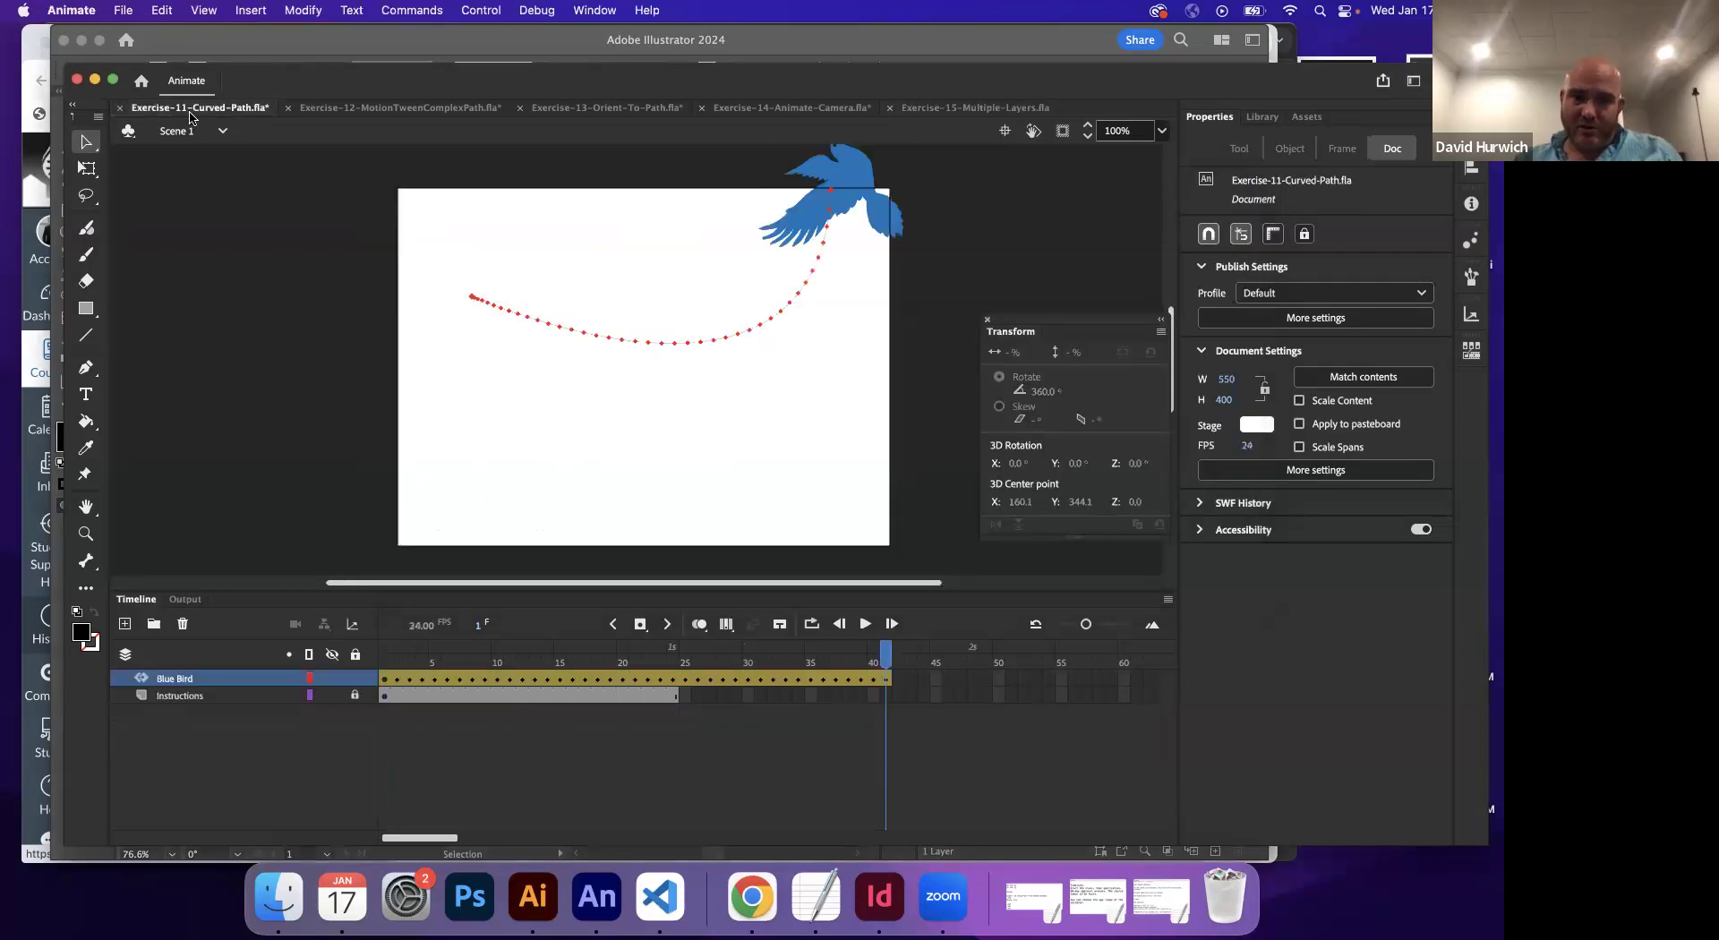
{"action": "left_click_drag", "start_coordinate": [387, 652], "coordinate": [748, 667]}
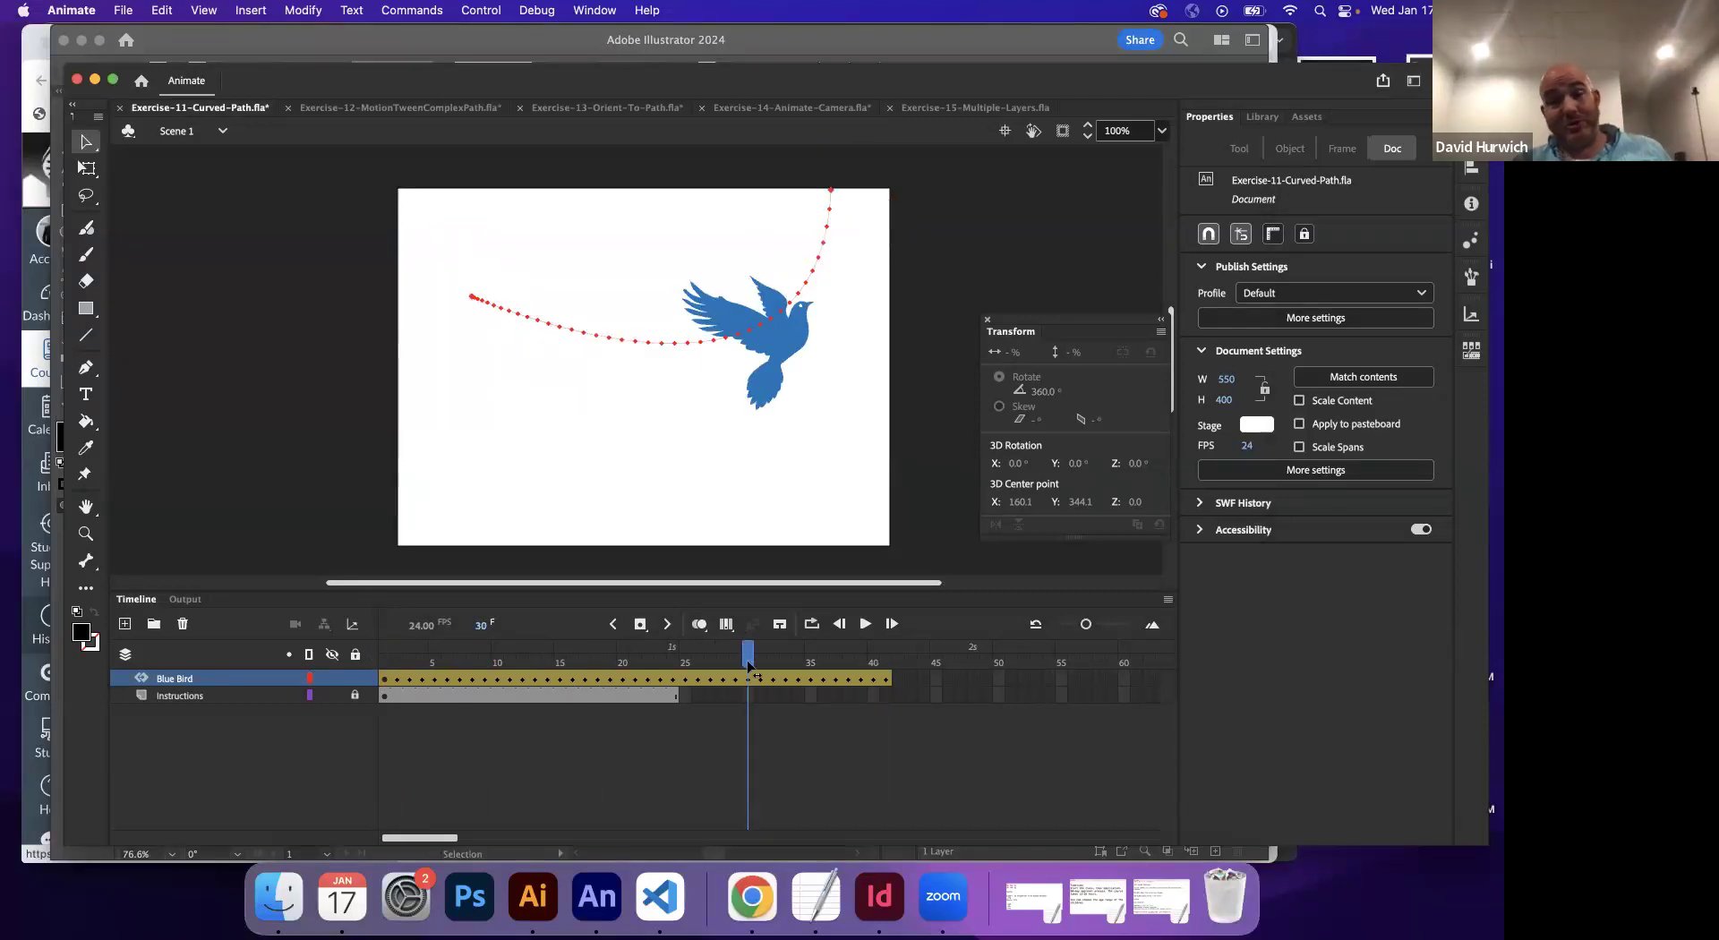
{"action": "left_click", "coordinate": [598, 680]}
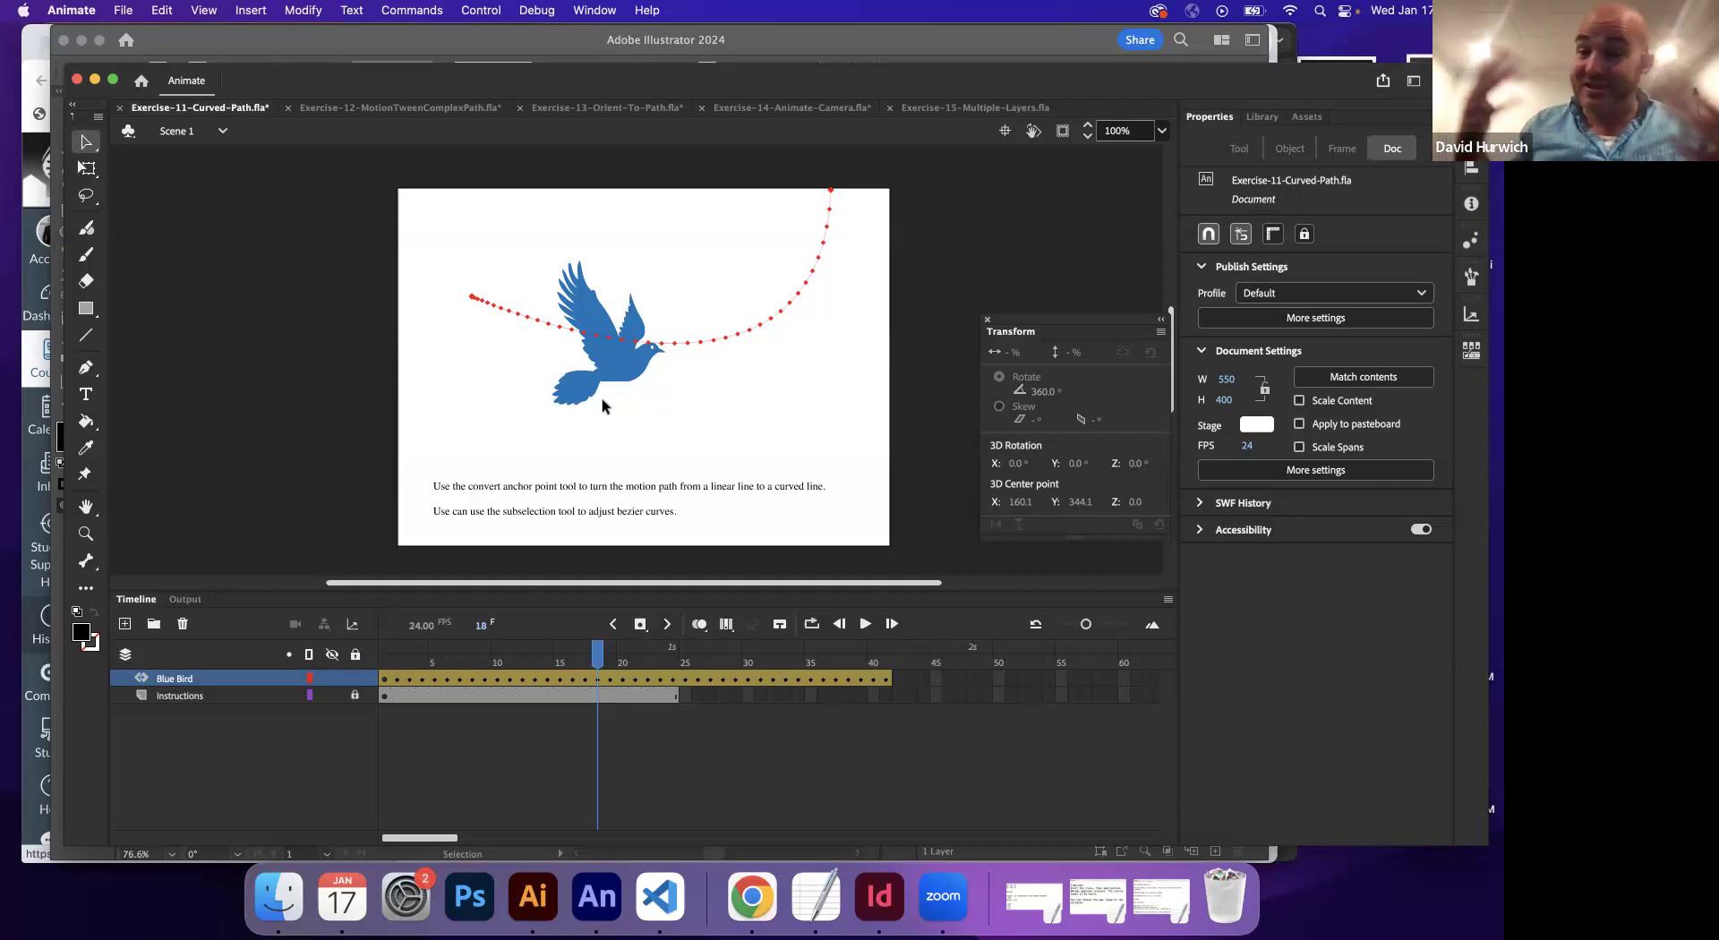
{"action": "left_click_drag", "start_coordinate": [387, 664], "coordinate": [817, 656]}
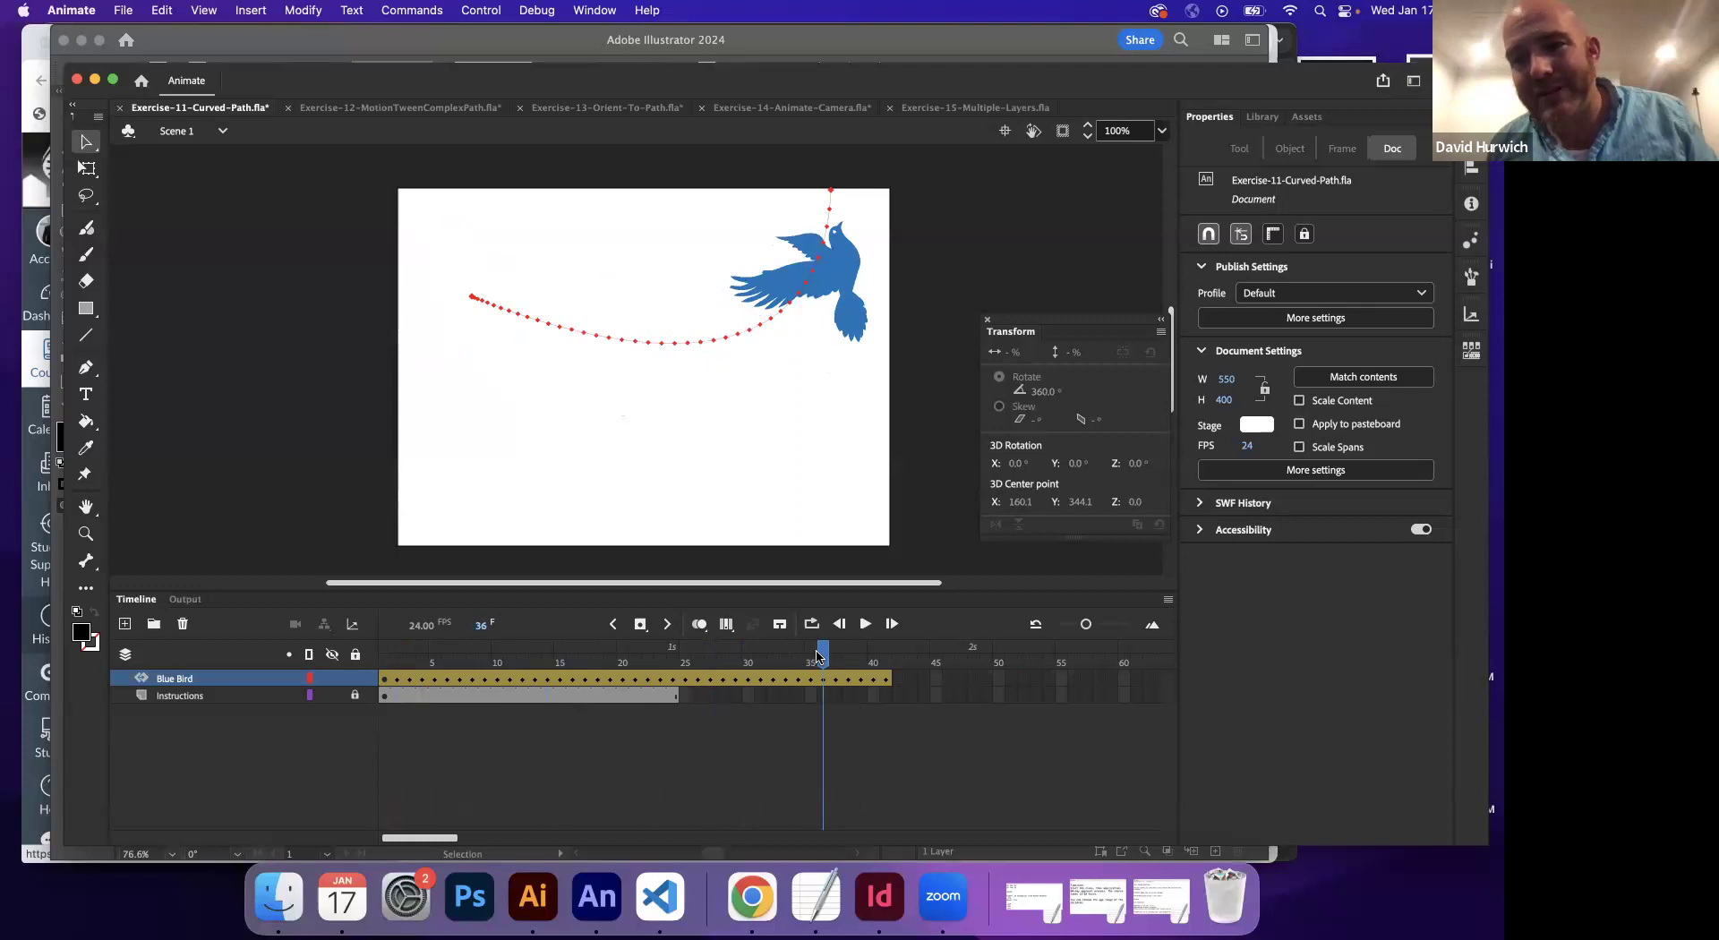
{"action": "left_click_drag", "start_coordinate": [424, 662], "coordinate": [391, 671]}
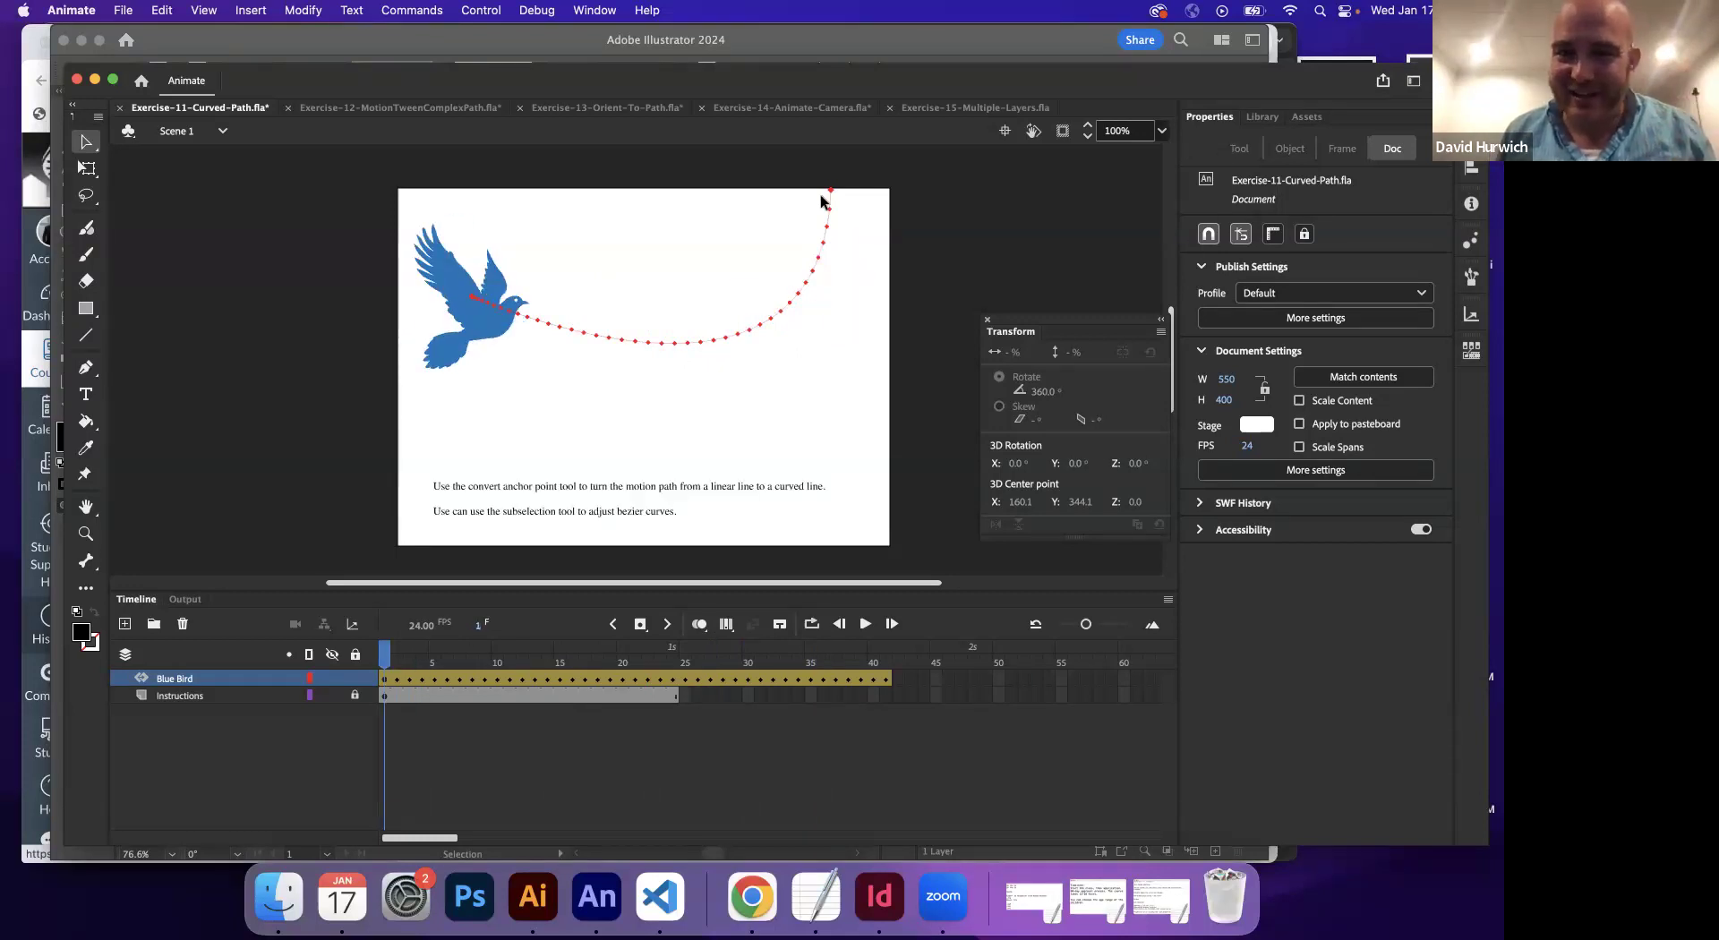
- Return to Exercise-15-Multiple-Layers.fla and preview the Eyes, Hair, Head and Smile symbols in the library
{"action": "left_click", "coordinate": [954, 109]}
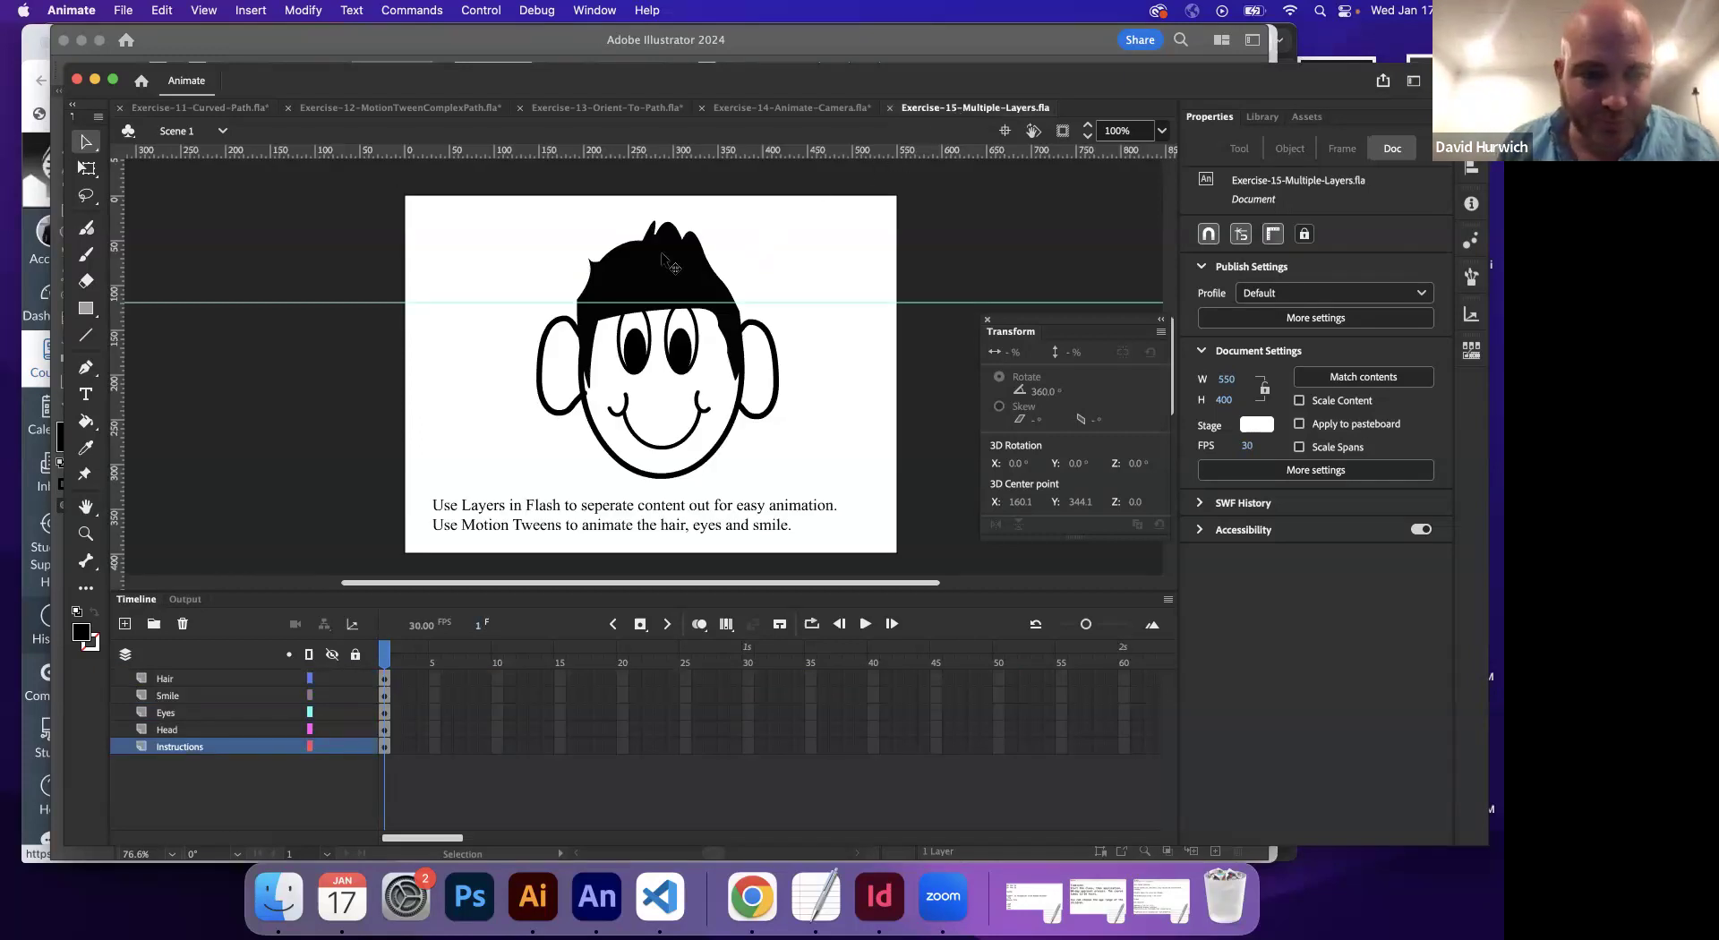
{"action": "left_click", "coordinate": [1260, 119]}
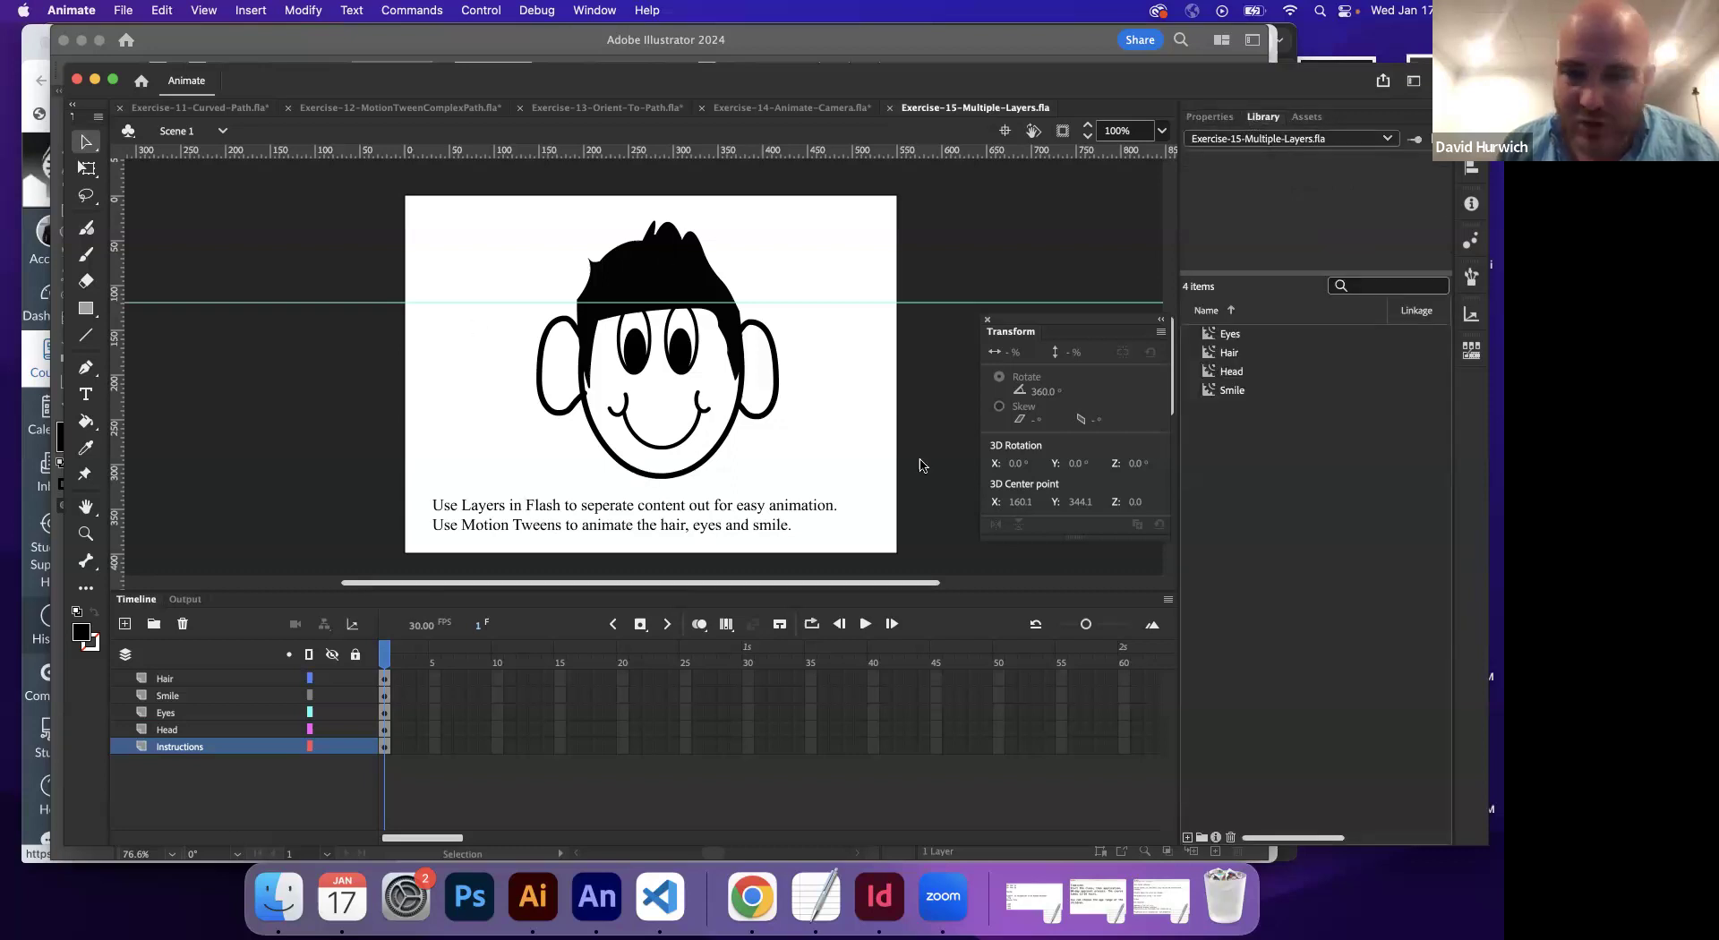
{"action": "left_click", "coordinate": [1250, 334]}
{"action": "left_click", "coordinate": [1240, 352]}
{"action": "left_click", "coordinate": [1236, 374]}
{"action": "left_click", "coordinate": [1236, 400]}
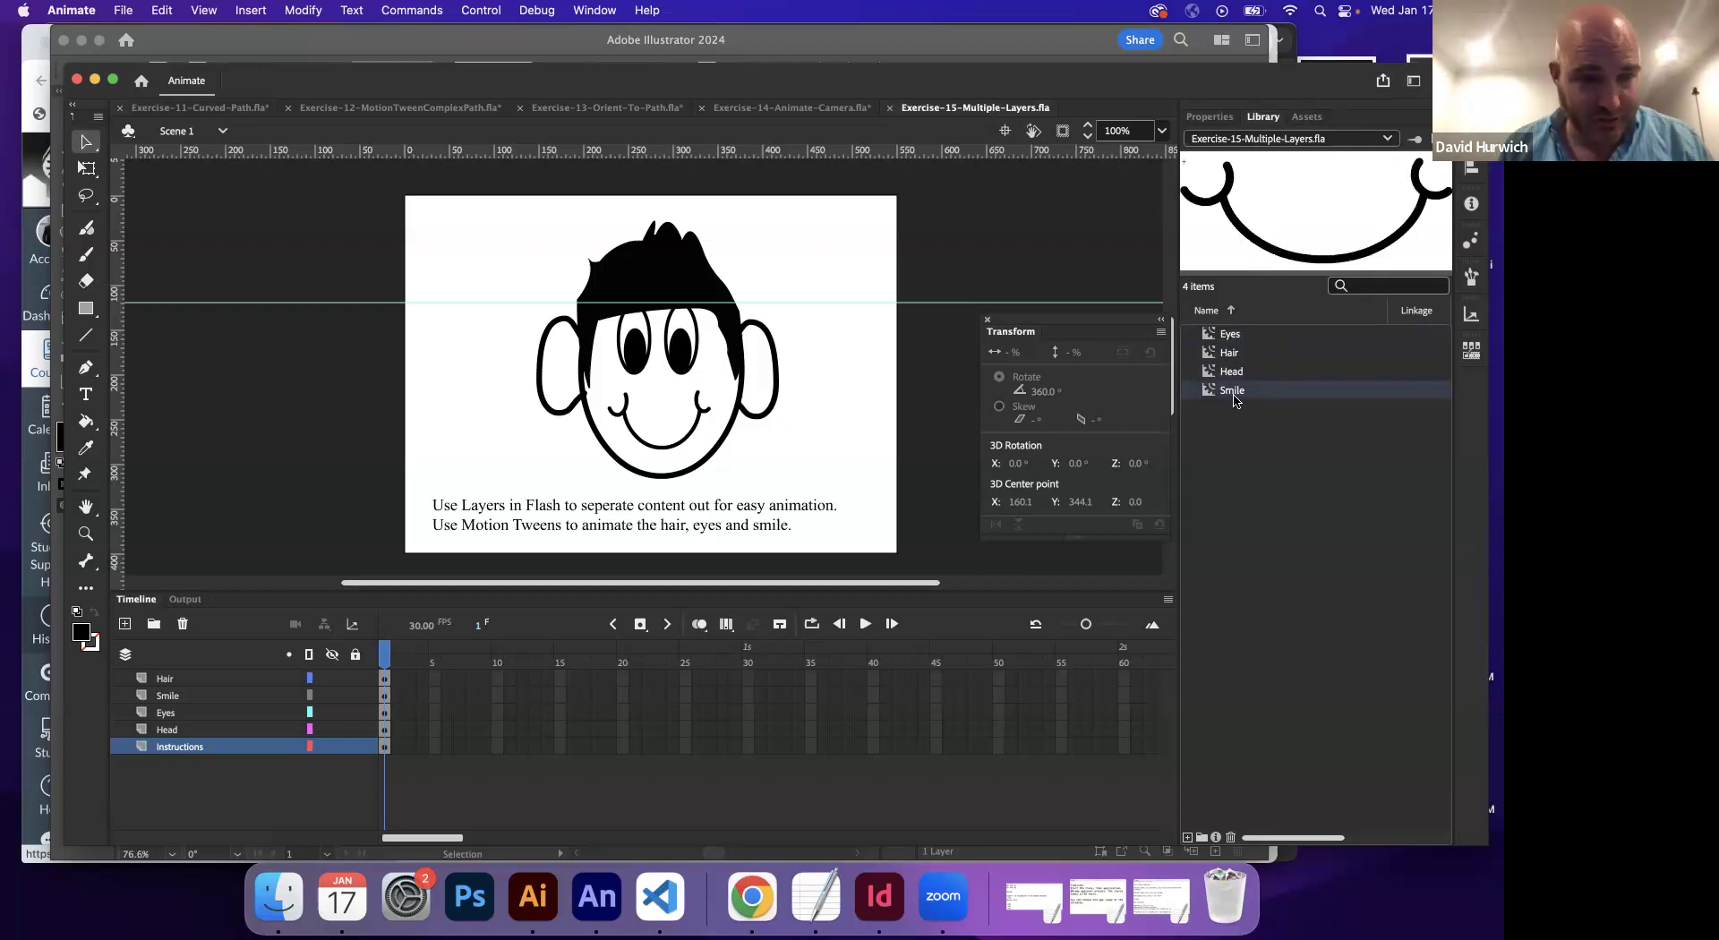
- Select the face layers one by one to check which artwork each of them holds
{"action": "left_click", "coordinate": [209, 732]}
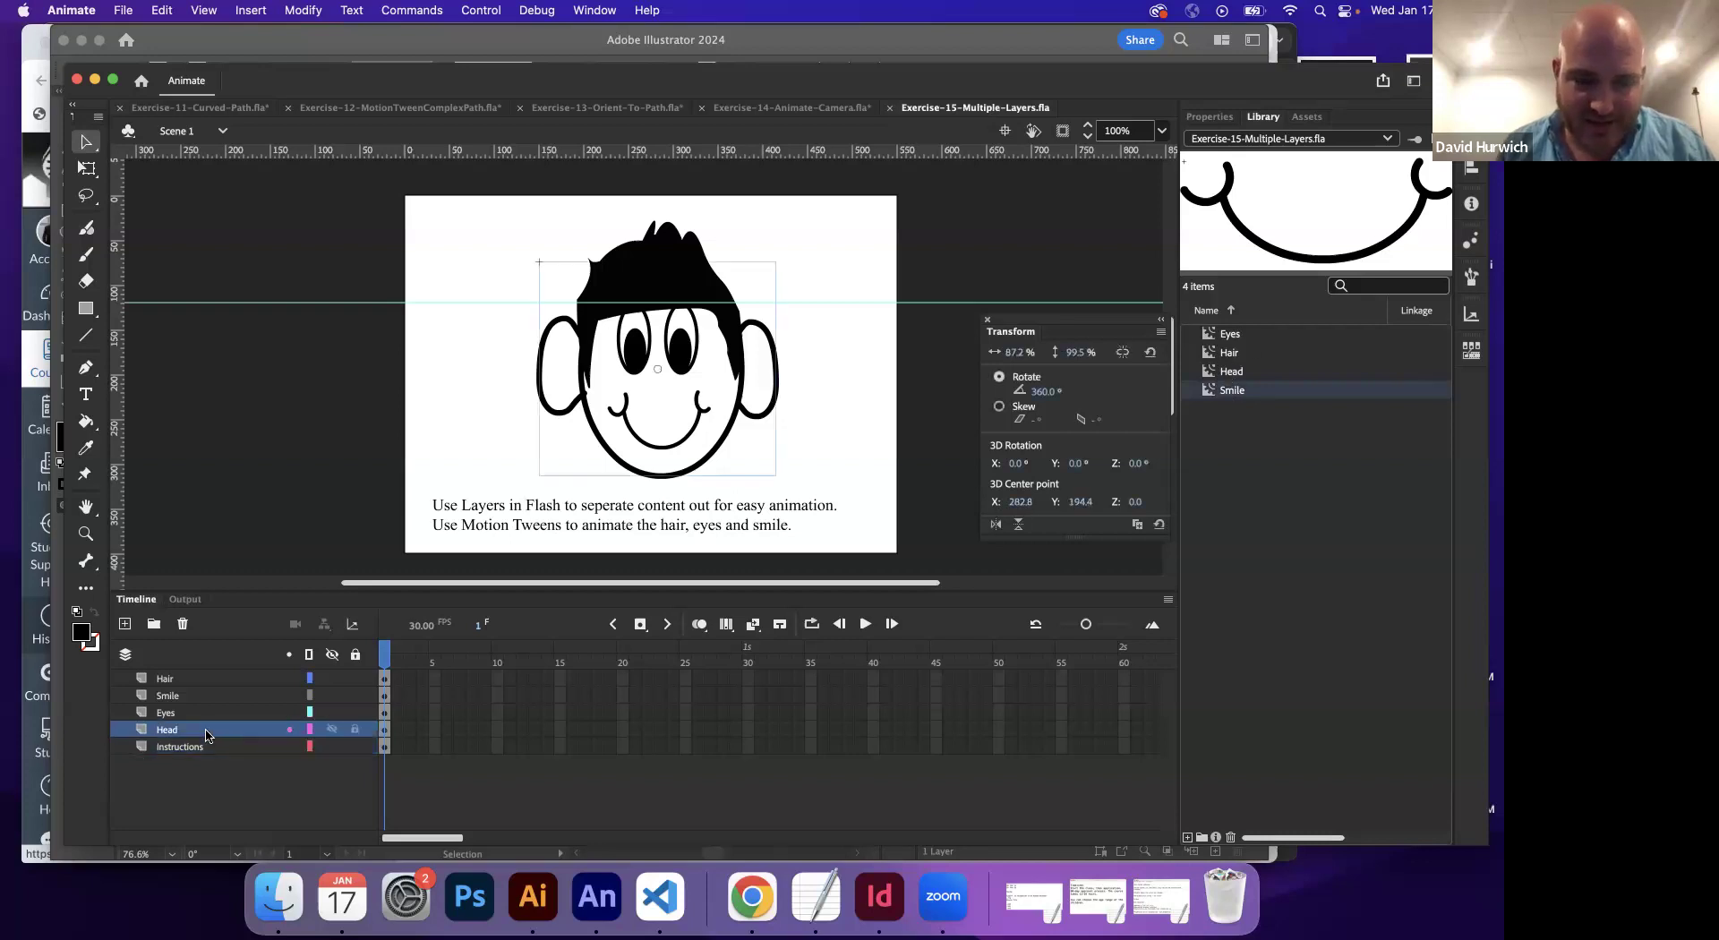
{"action": "left_click", "coordinate": [194, 717]}
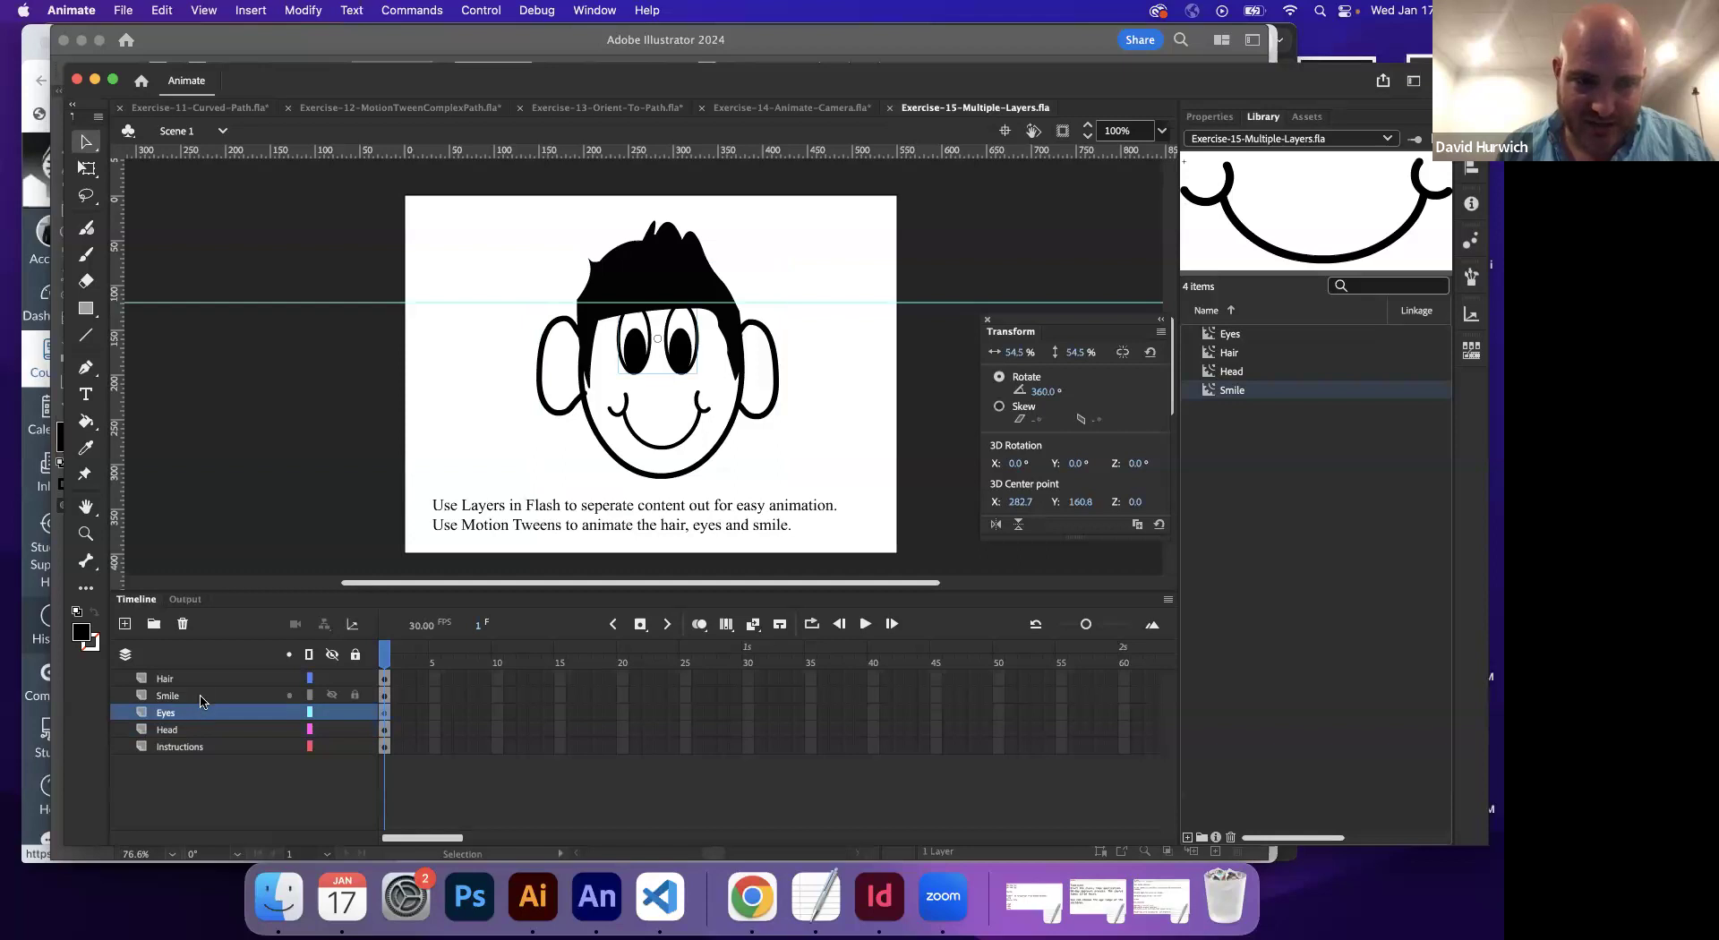
{"action": "left_click", "coordinate": [205, 698]}
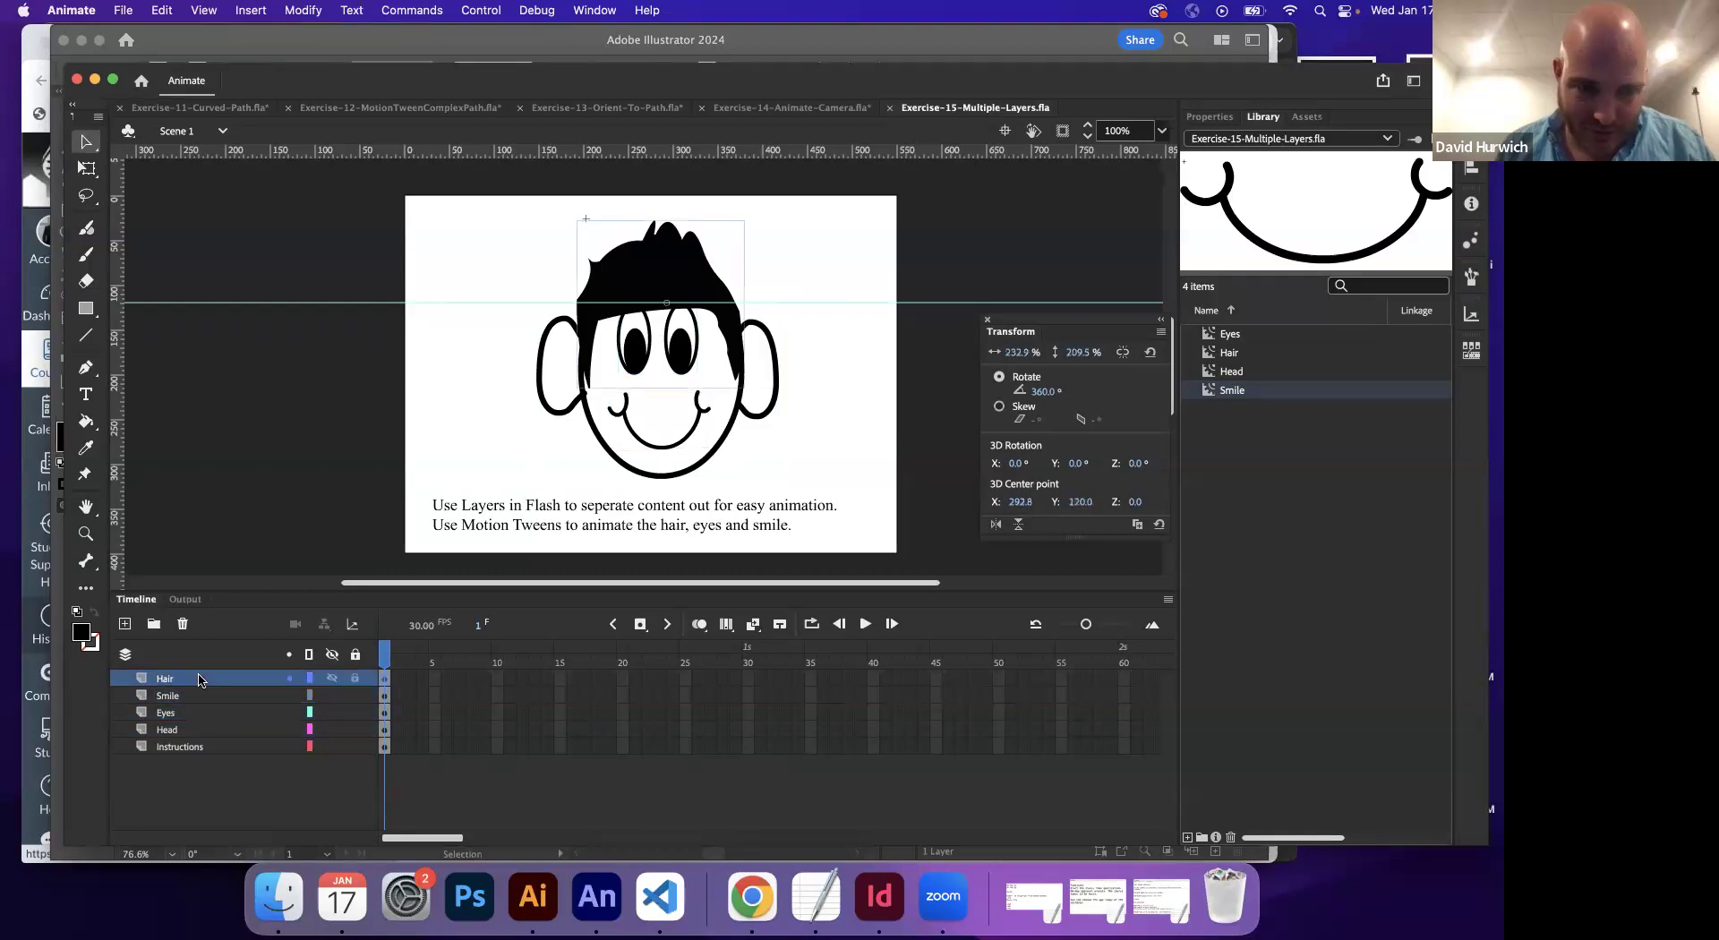
- Create a motion tween on the Head layer
{"action": "left_click", "coordinate": [185, 731]}
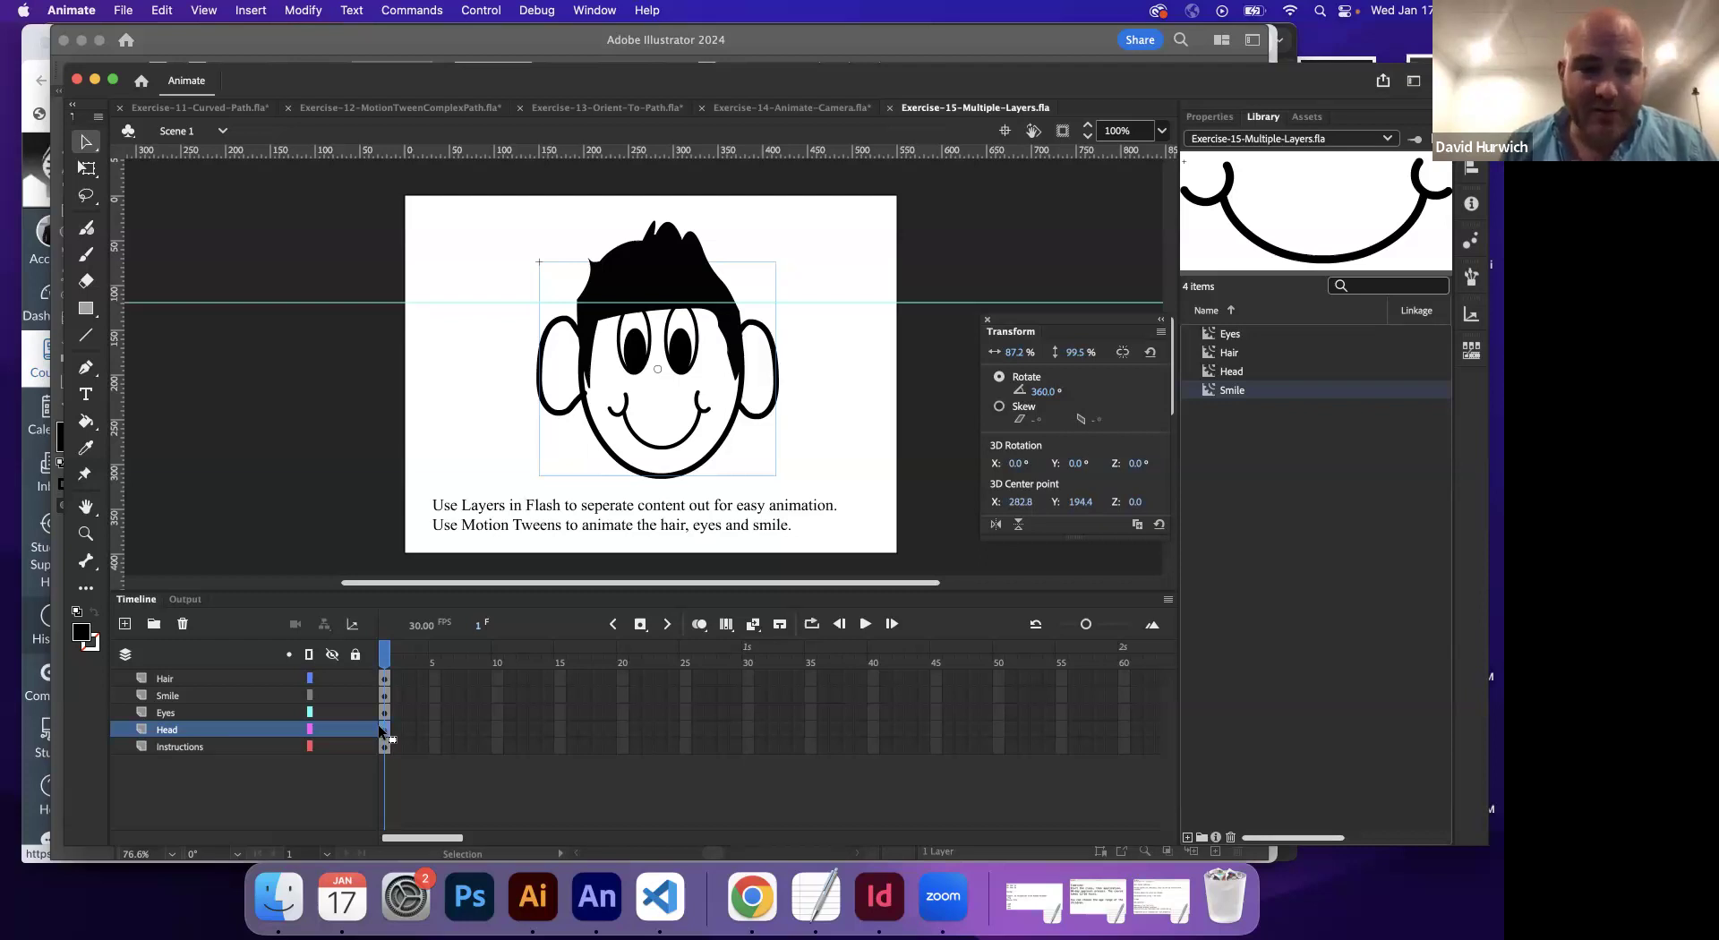
{"action": "left_click", "coordinate": [251, 11]}
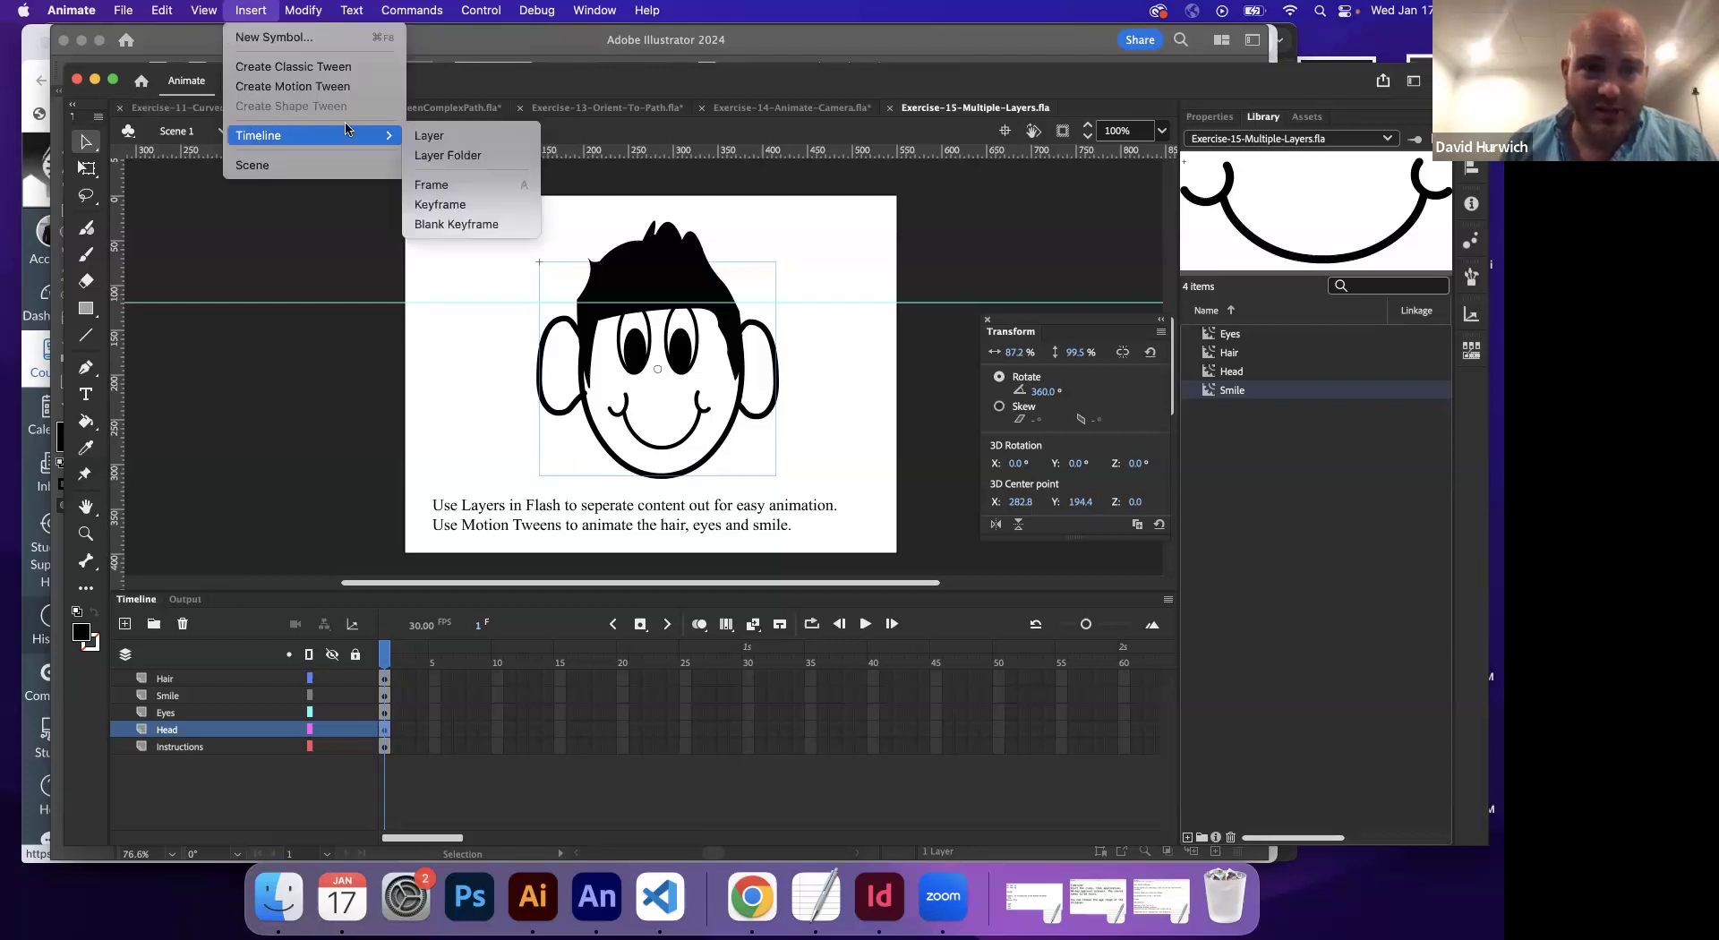
{"action": "left_click", "coordinate": [457, 717]}
{"action": "left_click", "coordinate": [254, 11]}
{"action": "left_click", "coordinate": [260, 90]}
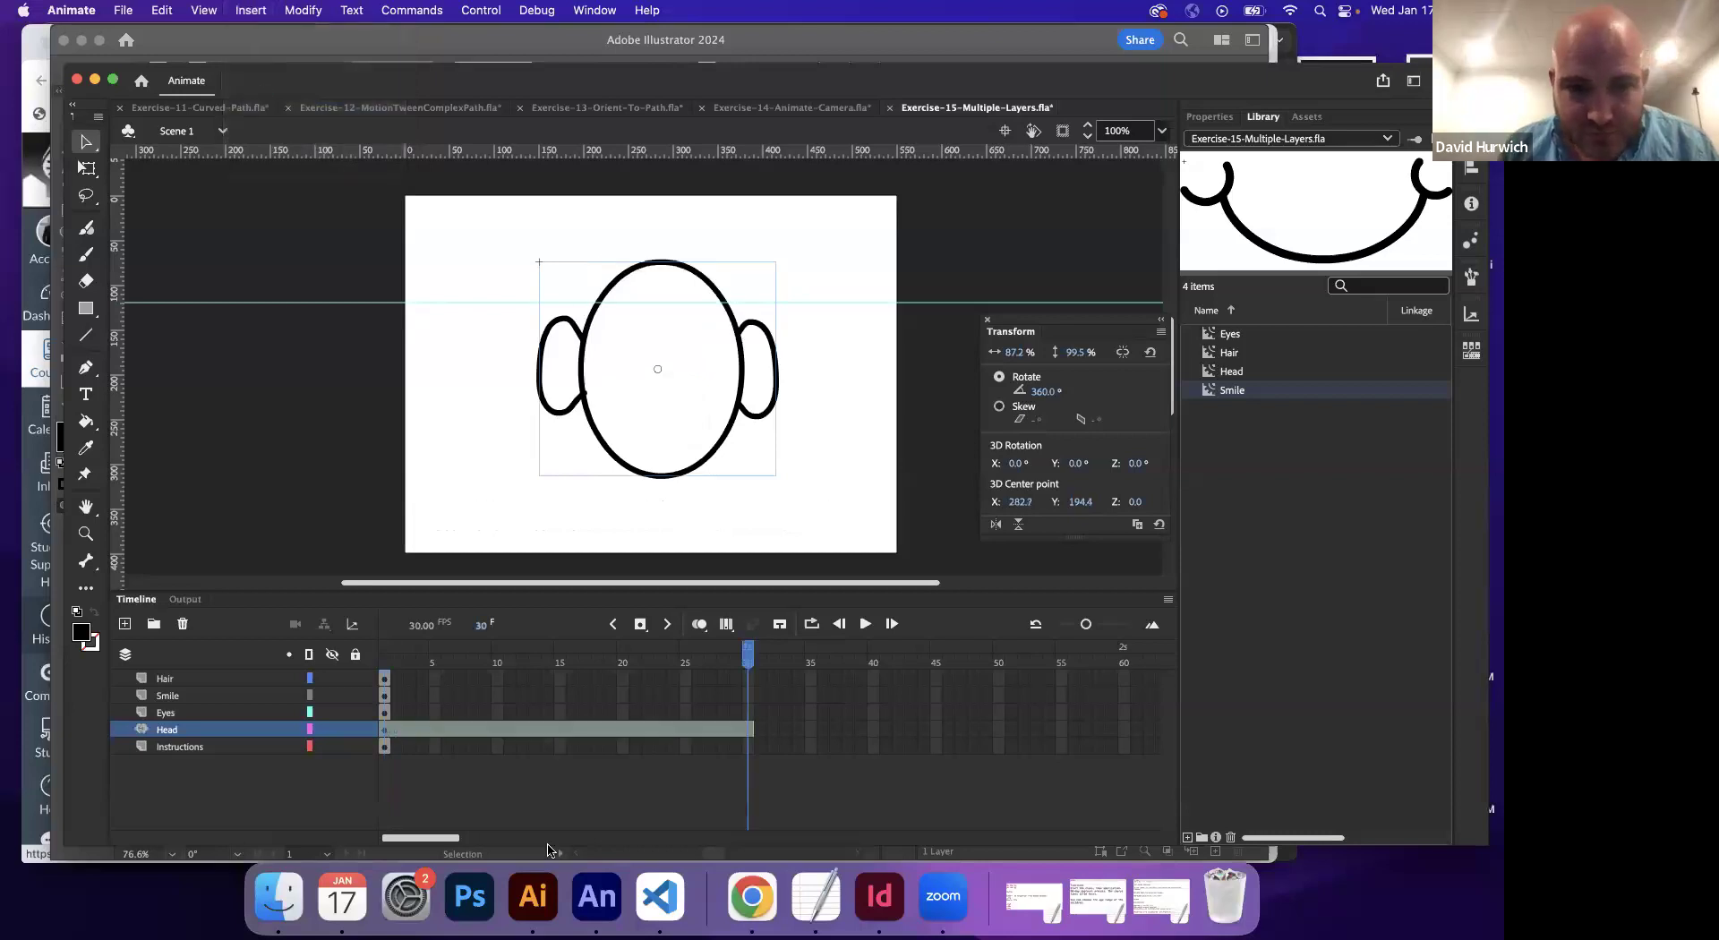
- Raise the head slightly at frame 15, lower it to about Y 202 at frame 30, and play back the bounce
{"action": "left_click", "coordinate": [555, 664]}
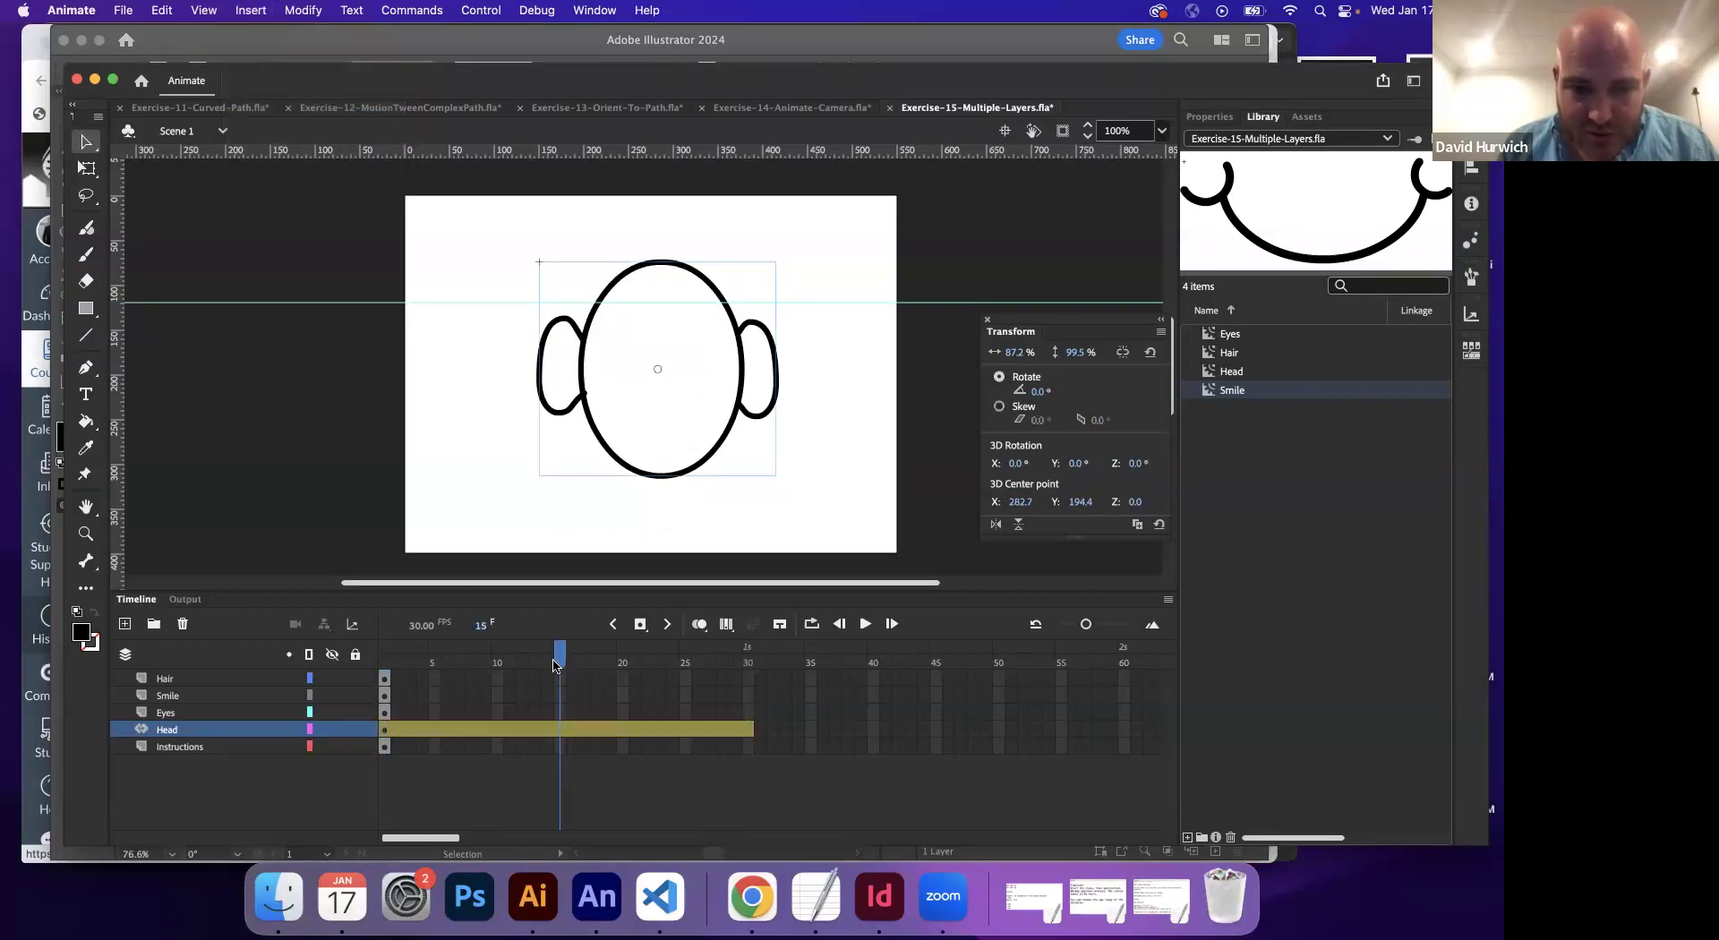
{"action": "left_click_drag", "start_coordinate": [626, 472], "coordinate": [632, 456]}
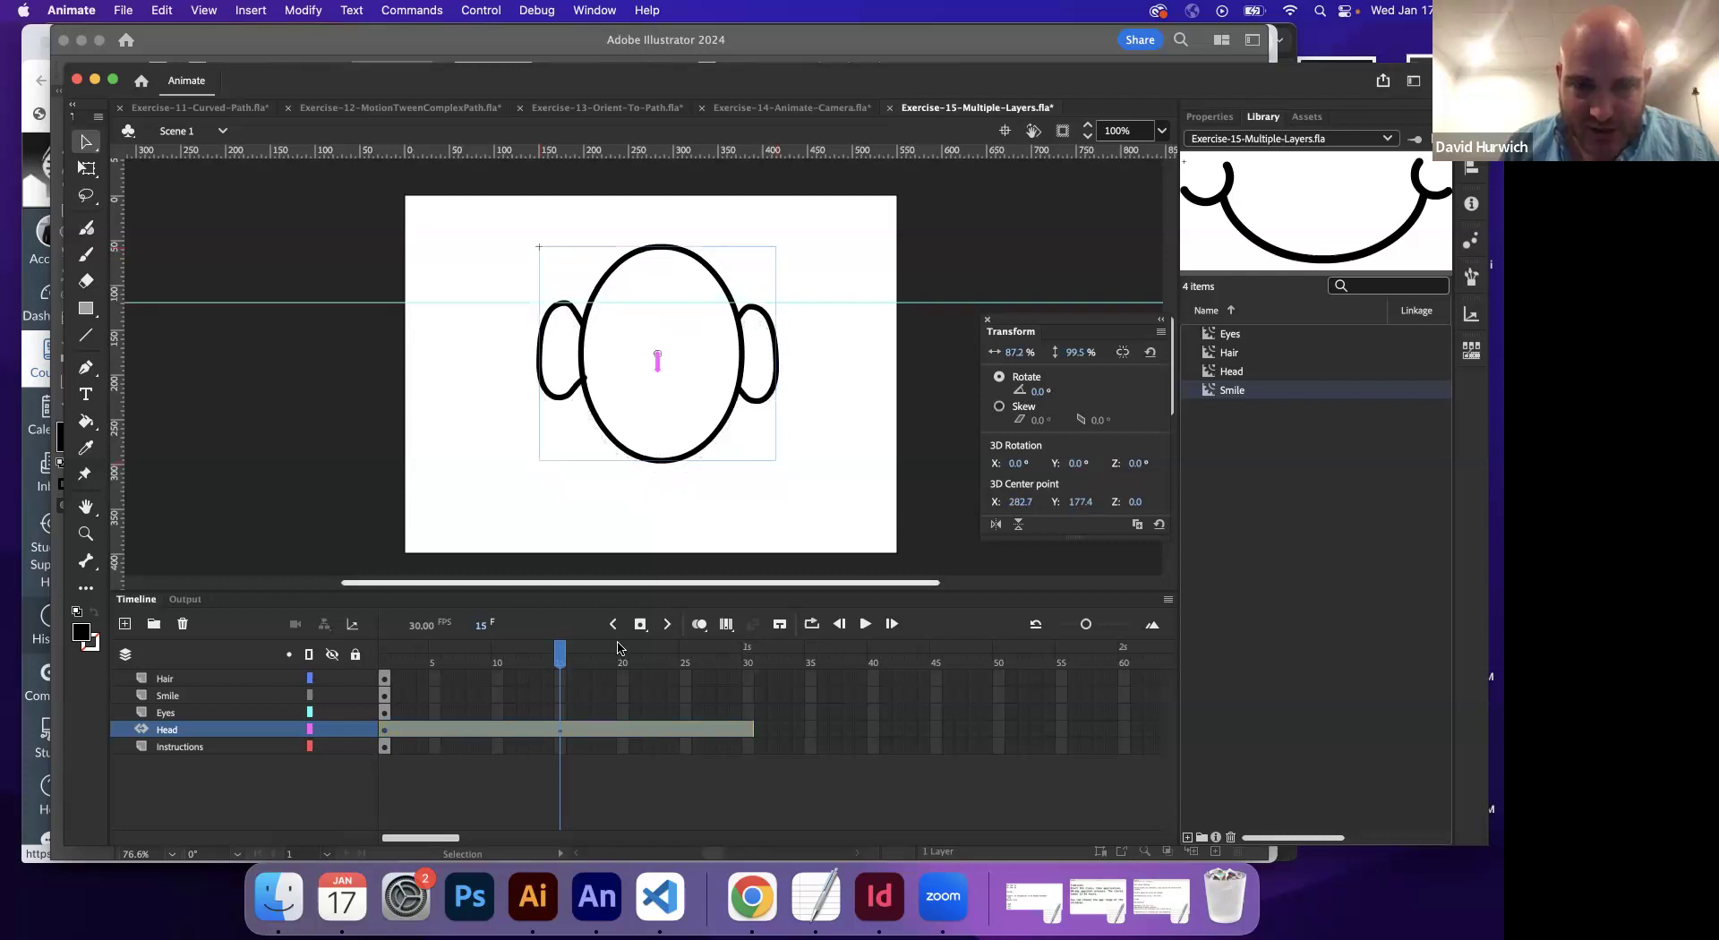
{"action": "left_click", "coordinate": [750, 667]}
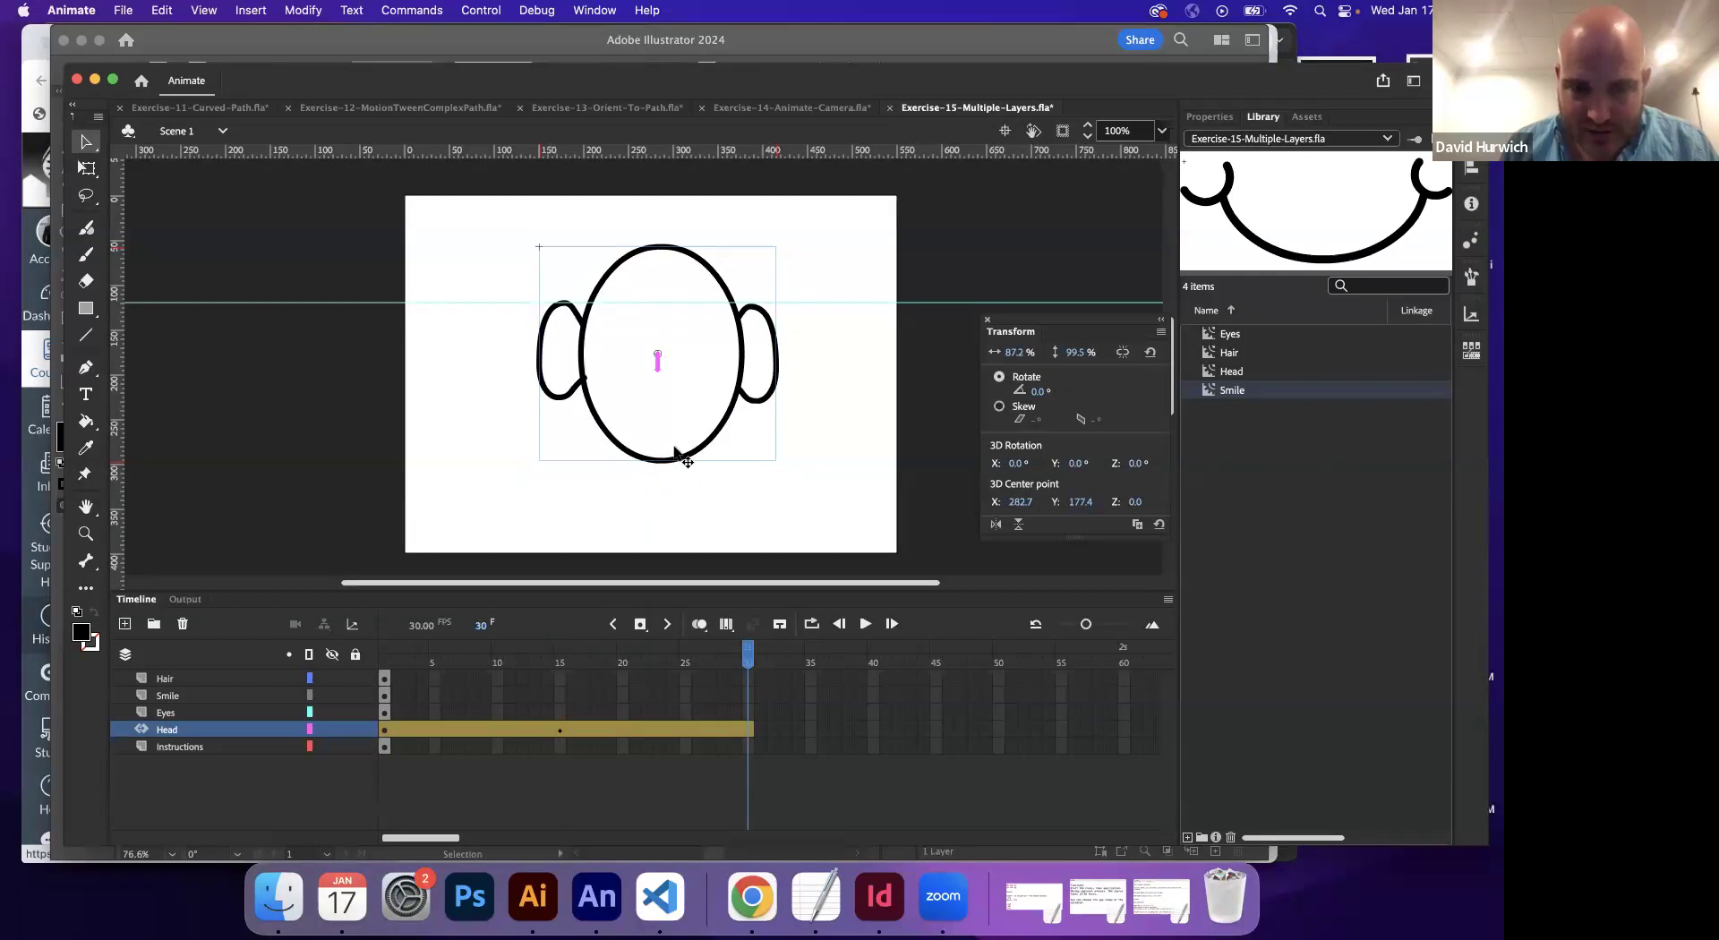
{"action": "left_click_drag", "start_coordinate": [680, 450], "coordinate": [678, 472]}
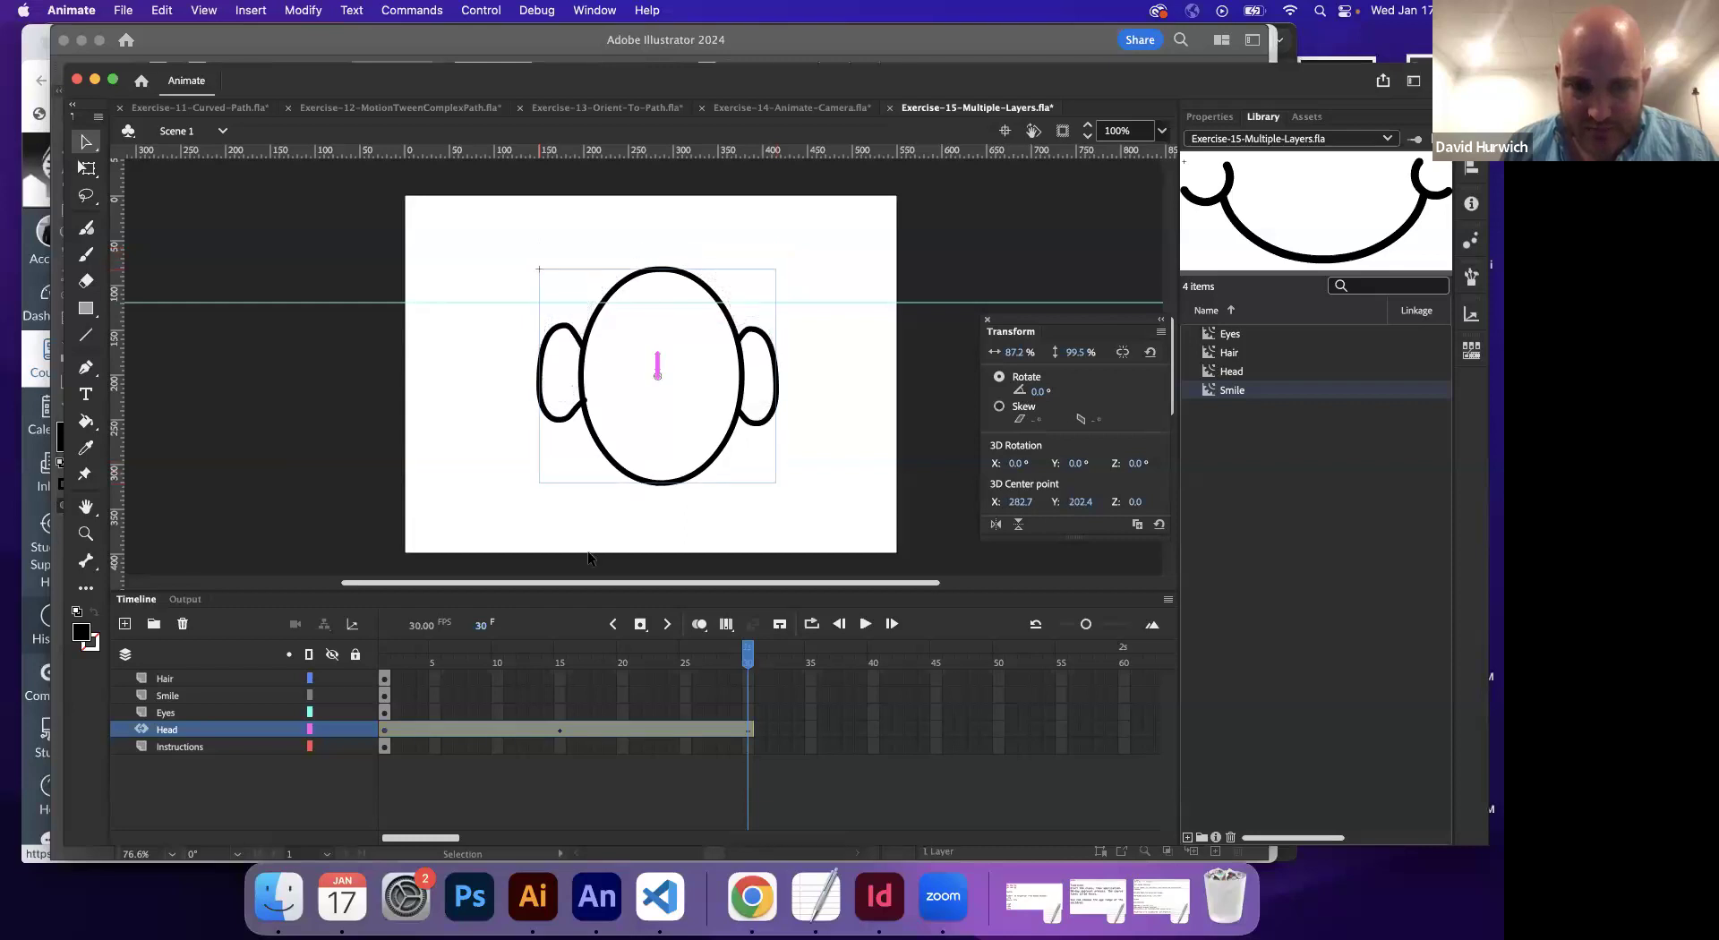
{"action": "left_click", "coordinate": [385, 663]}
{"action": "key", "text": "Return"}
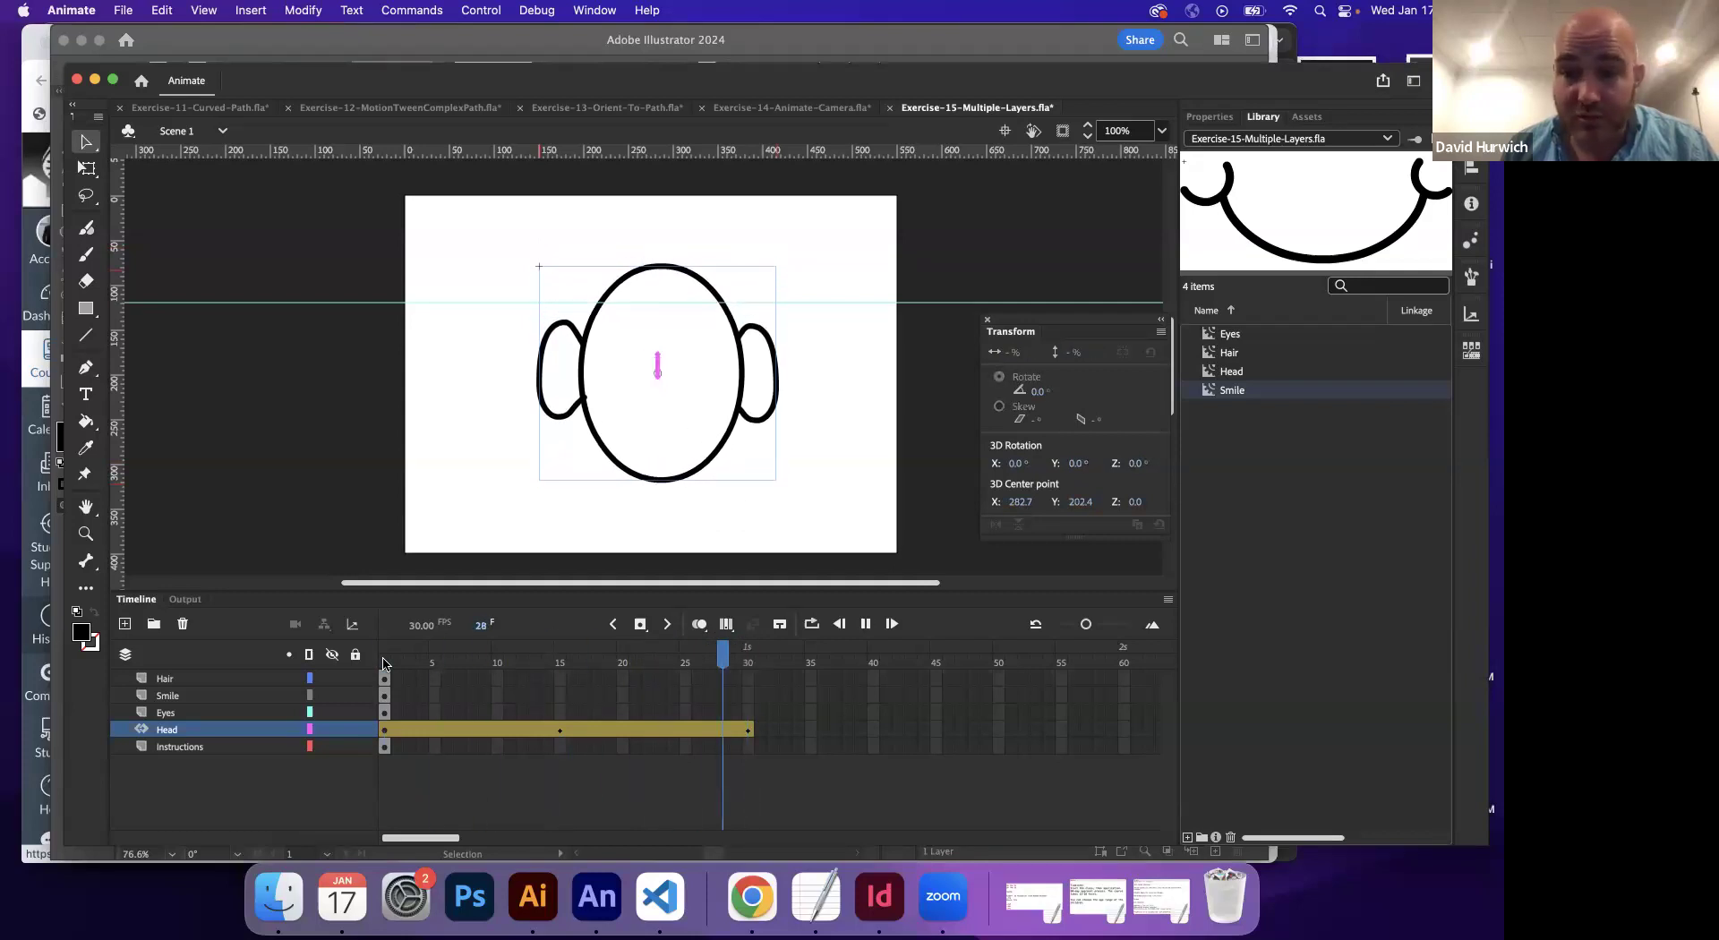
{"action": "key", "text": "Return"}
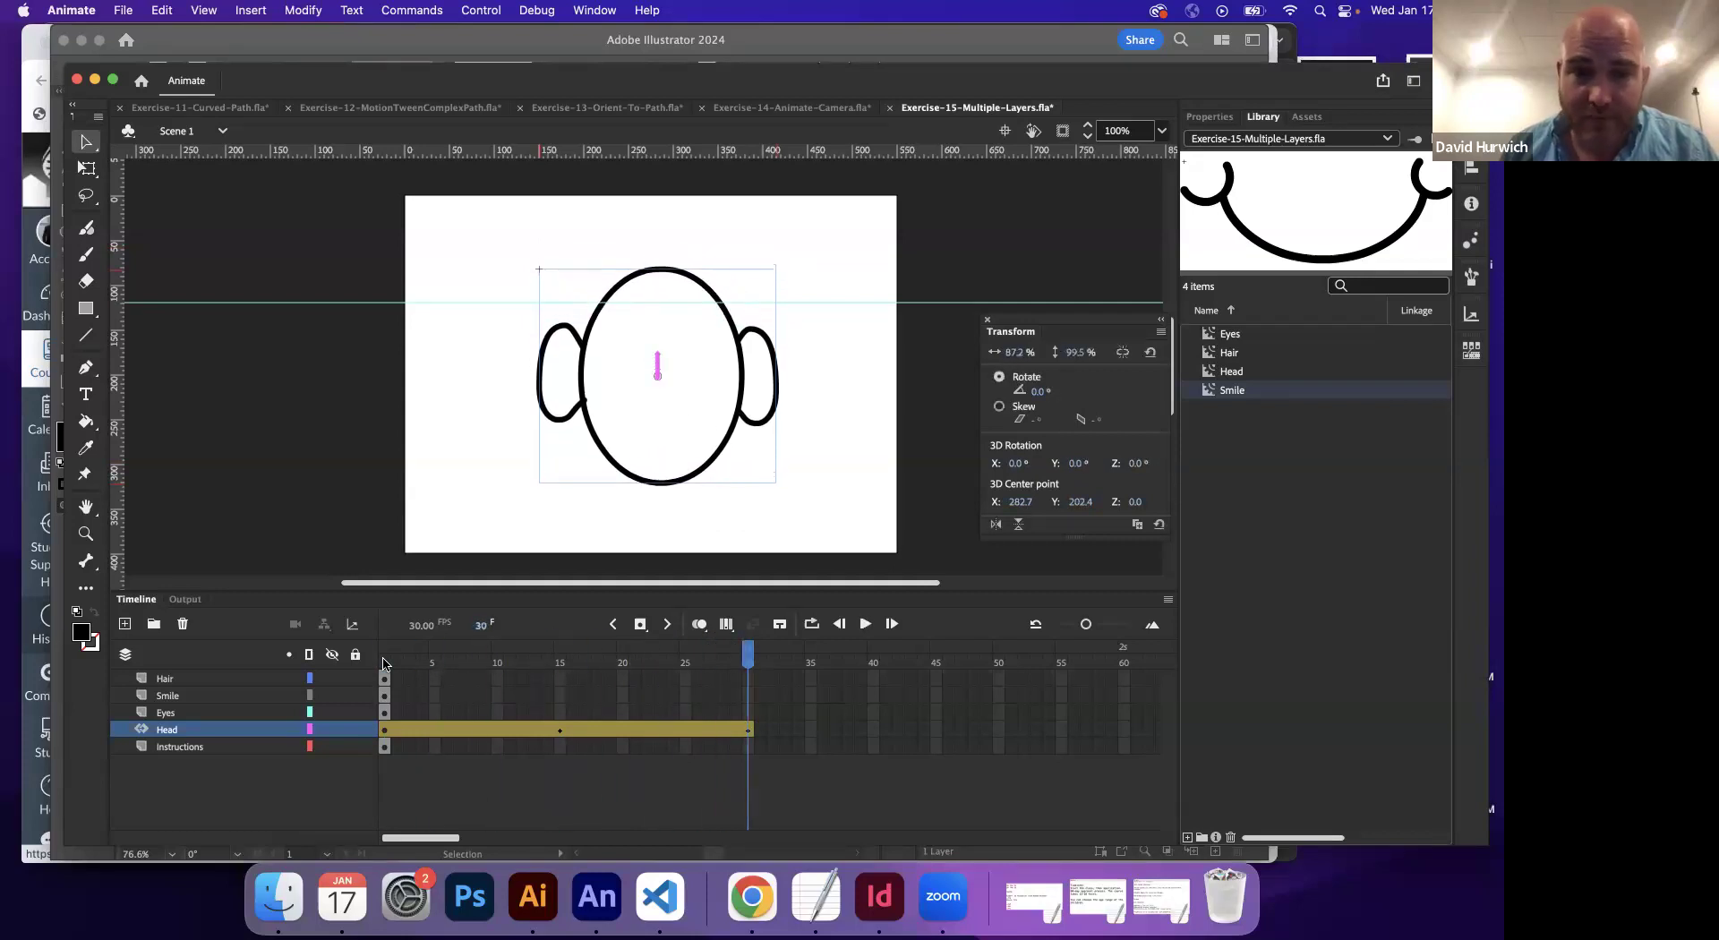
- Create a motion tween on the Eyes layer, with the eyes raised and enlarged to about 110% at frame 15
{"action": "left_click", "coordinate": [384, 712]}
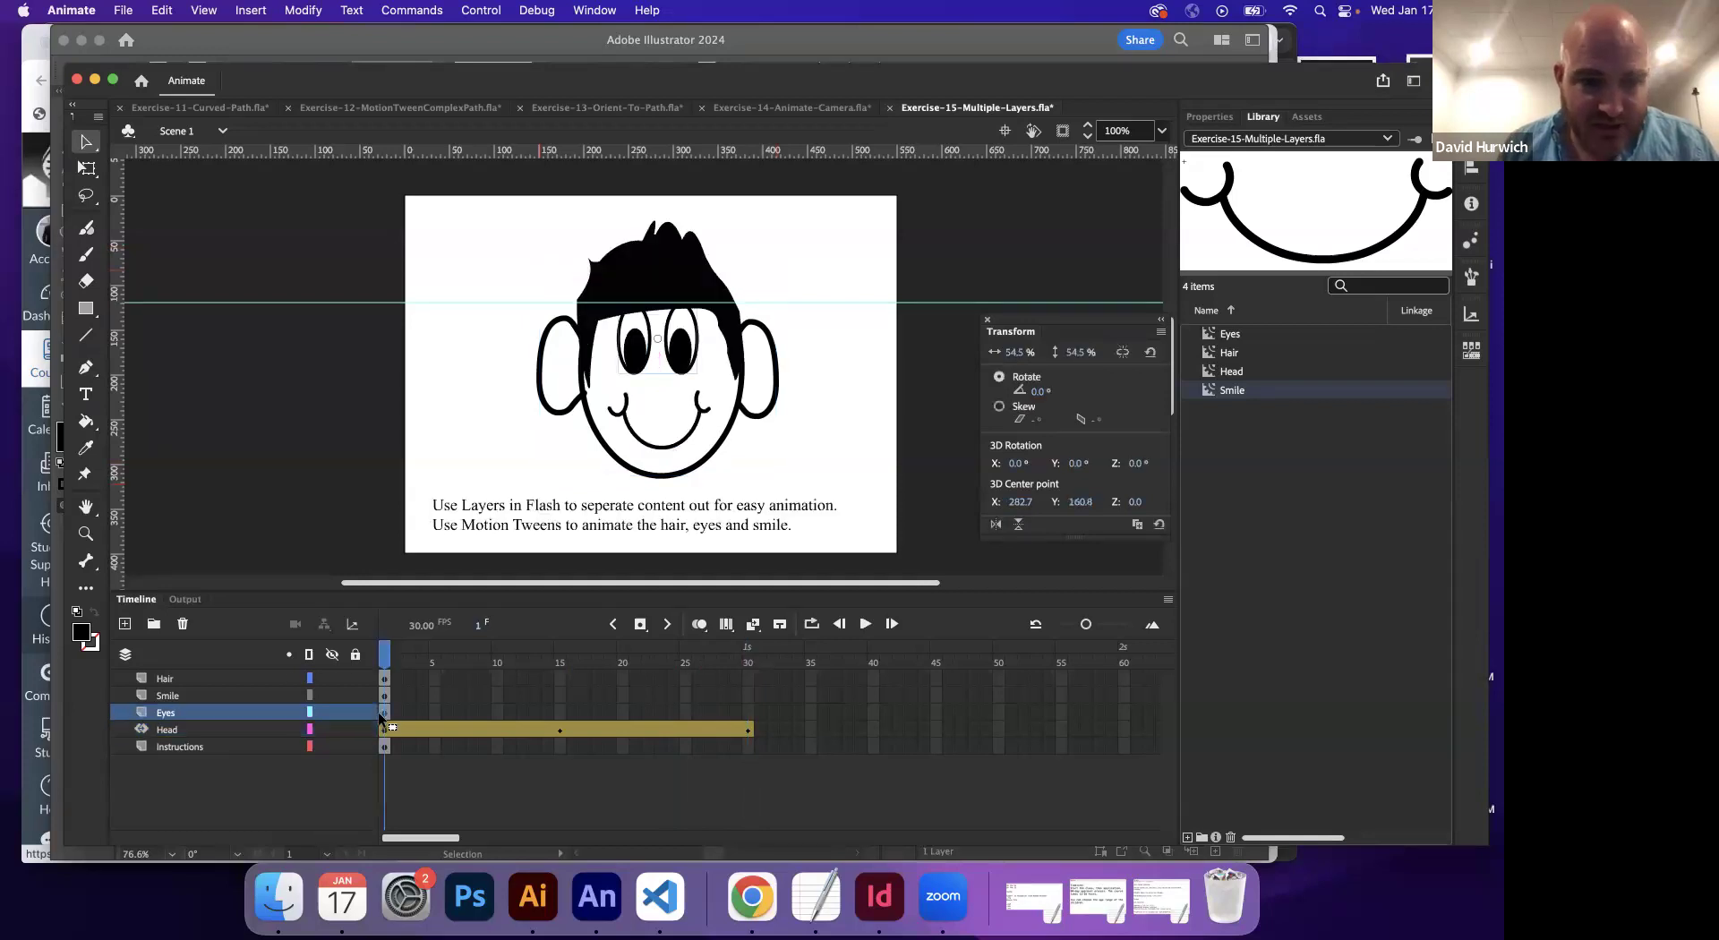
{"action": "left_click", "coordinate": [254, 11]}
{"action": "left_click", "coordinate": [259, 101]}
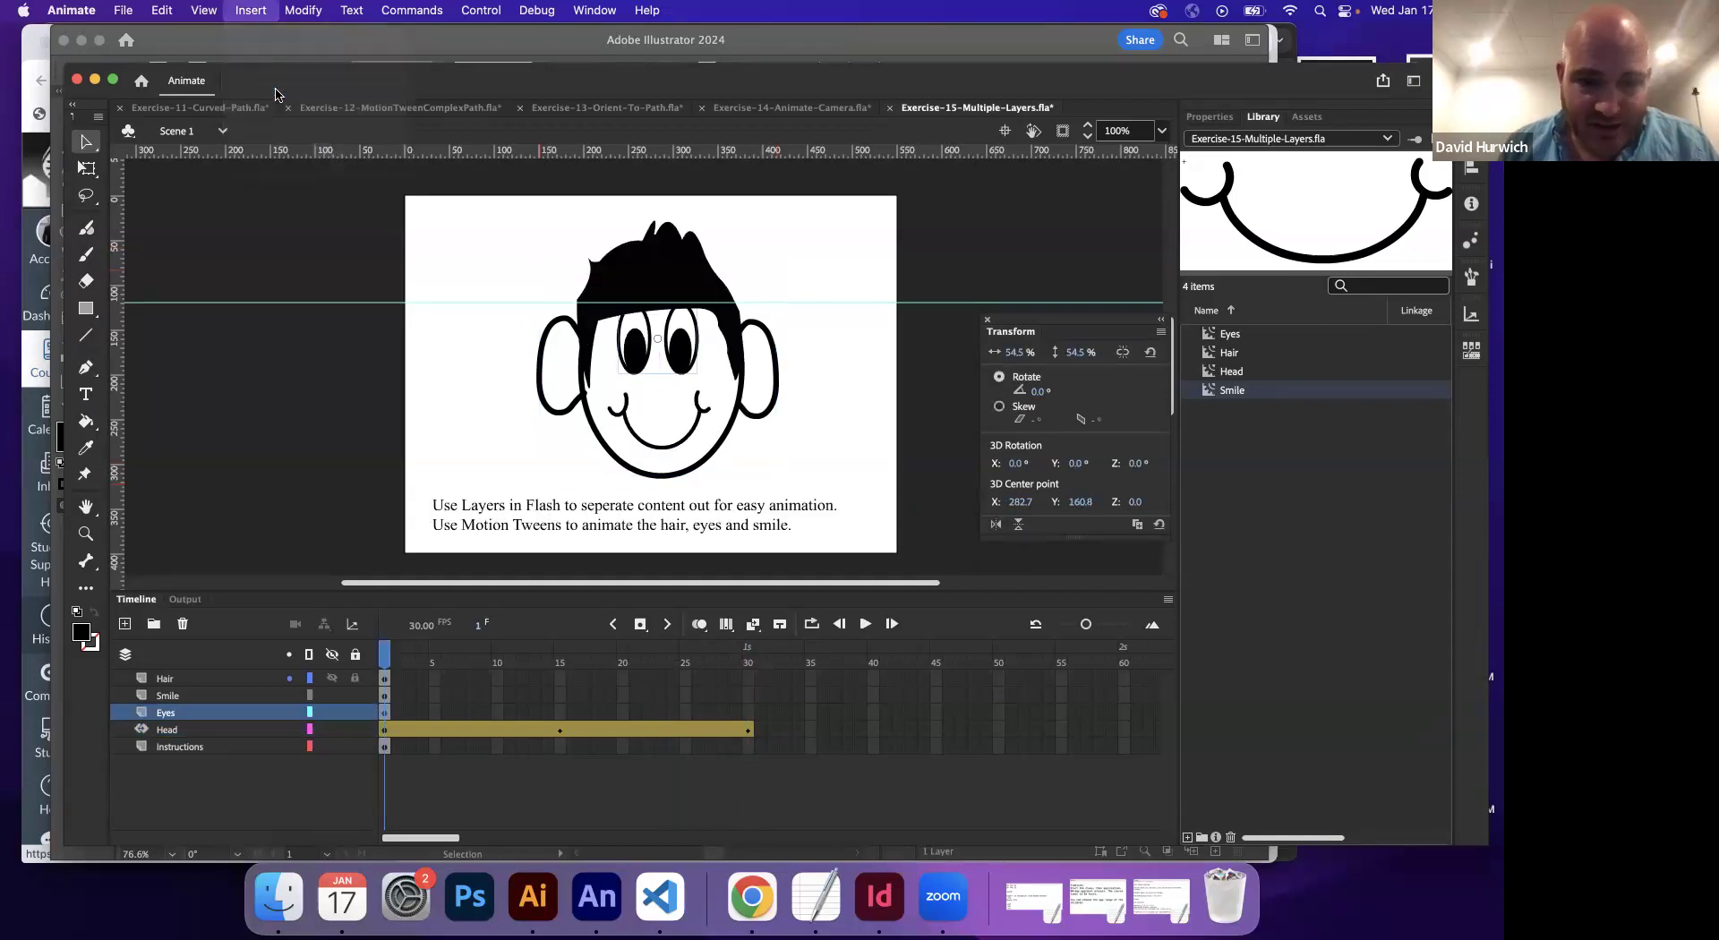
{"action": "left_click", "coordinate": [560, 676]}
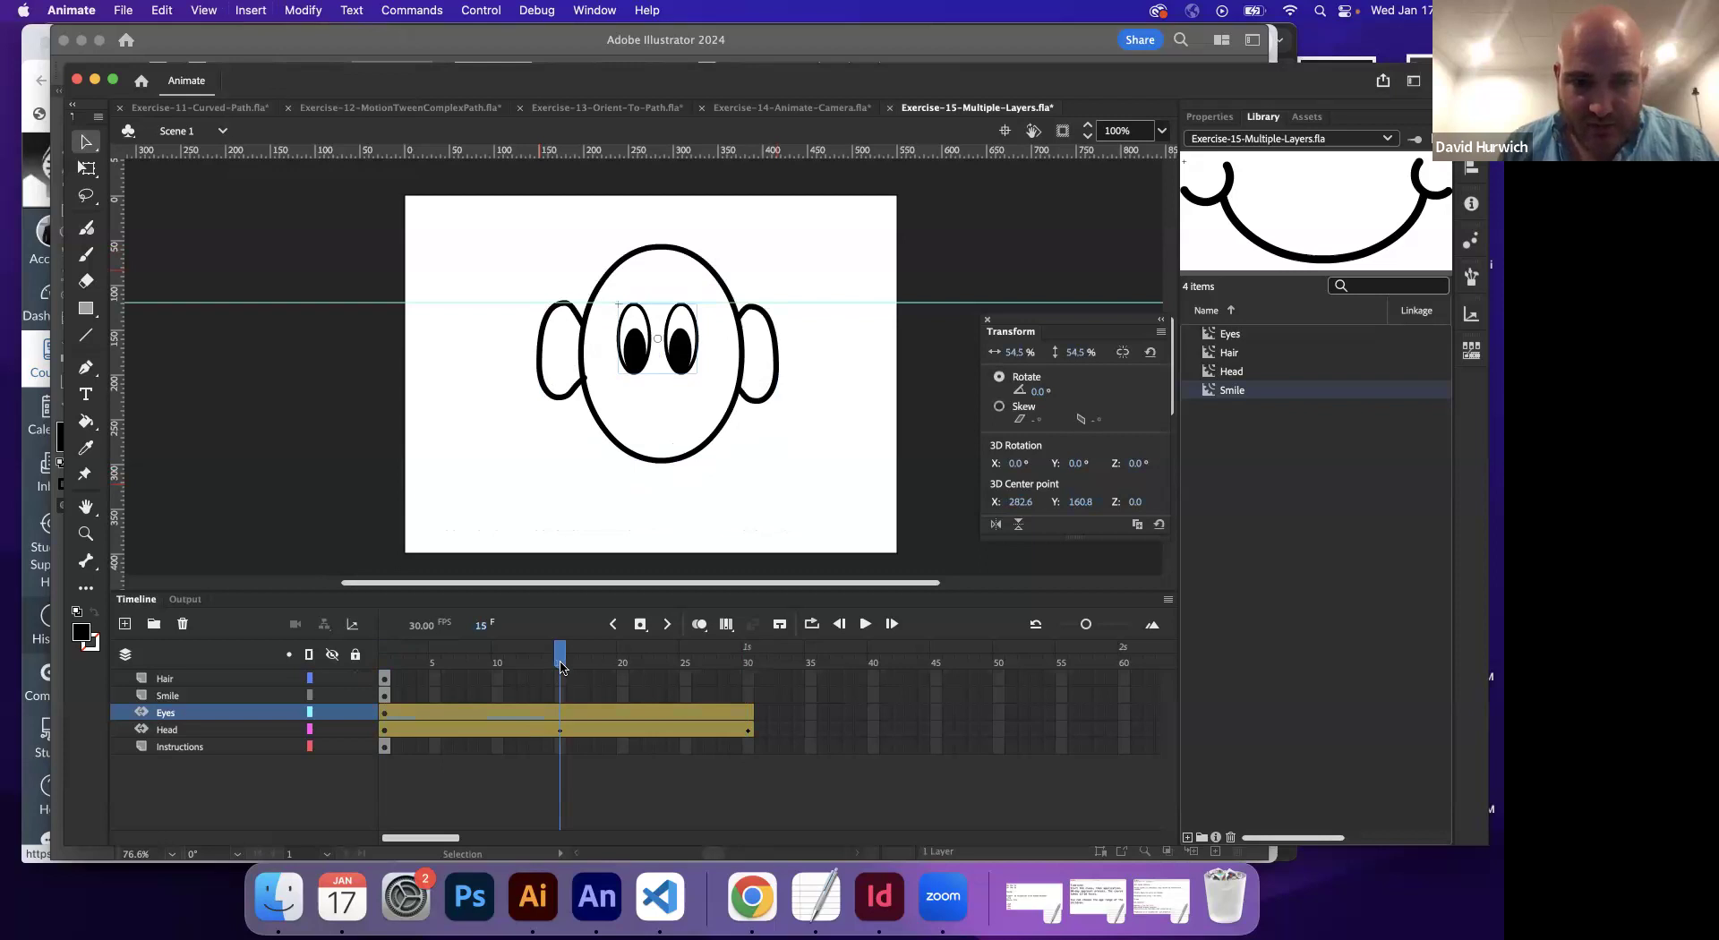
{"action": "left_click_drag", "start_coordinate": [637, 347], "coordinate": [638, 324]}
{"action": "left_click", "coordinate": [86, 168]}
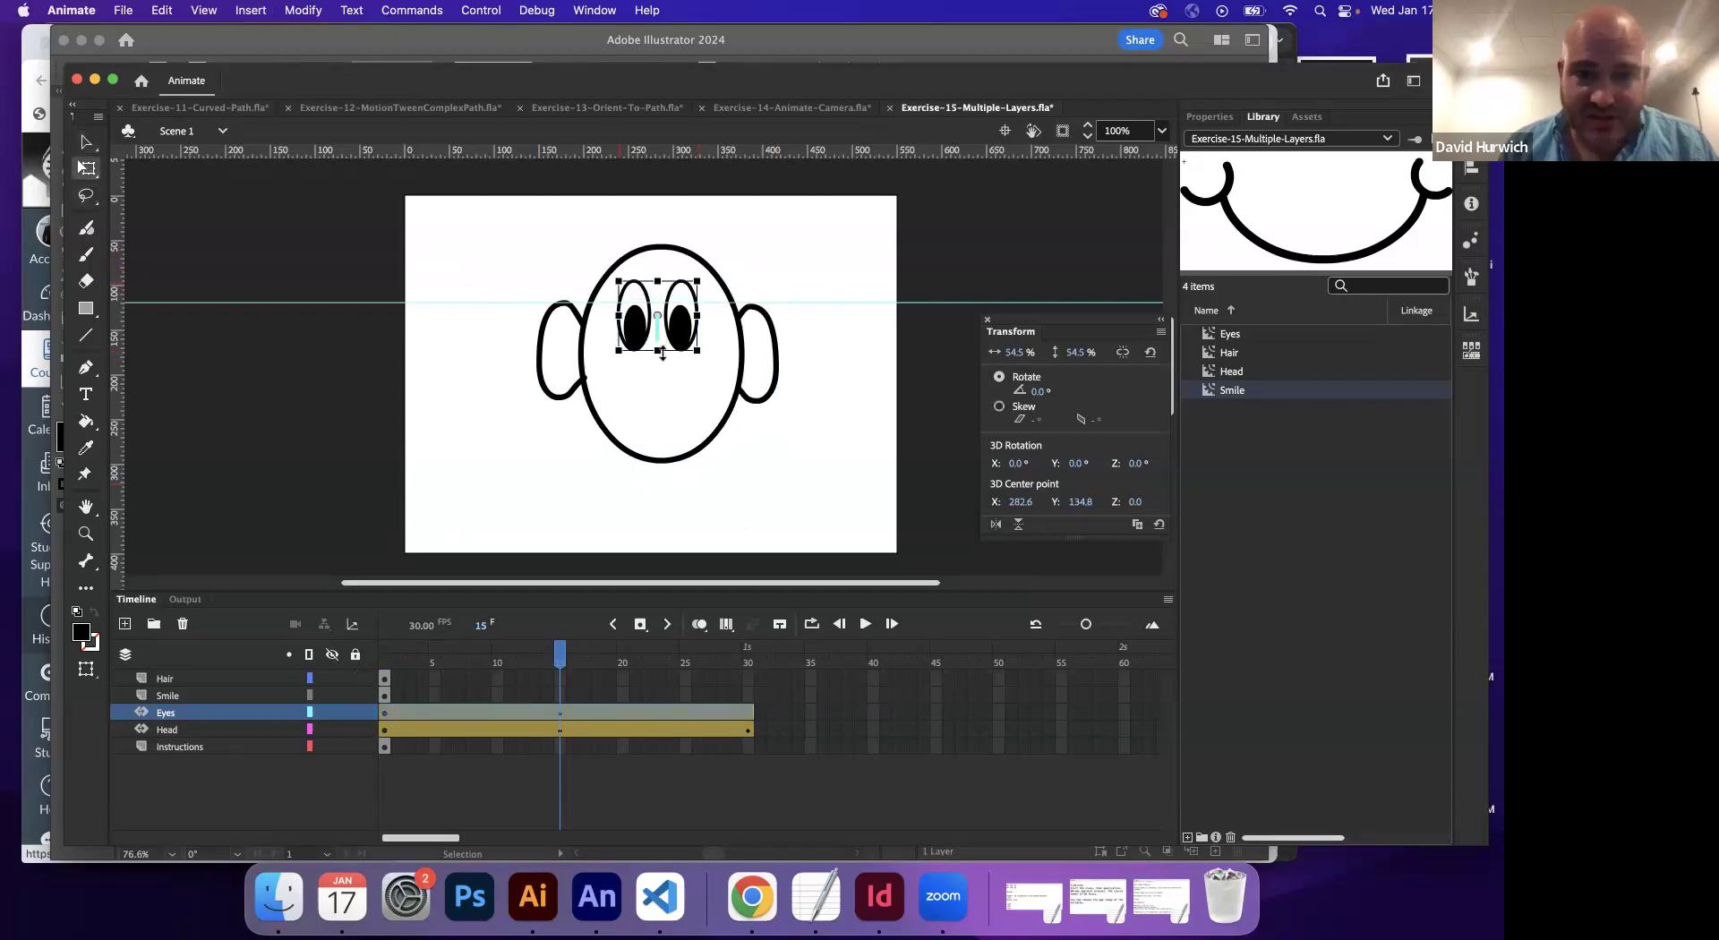
{"action": "left_click_drag", "start_coordinate": [602, 360], "coordinate": [569, 398]}
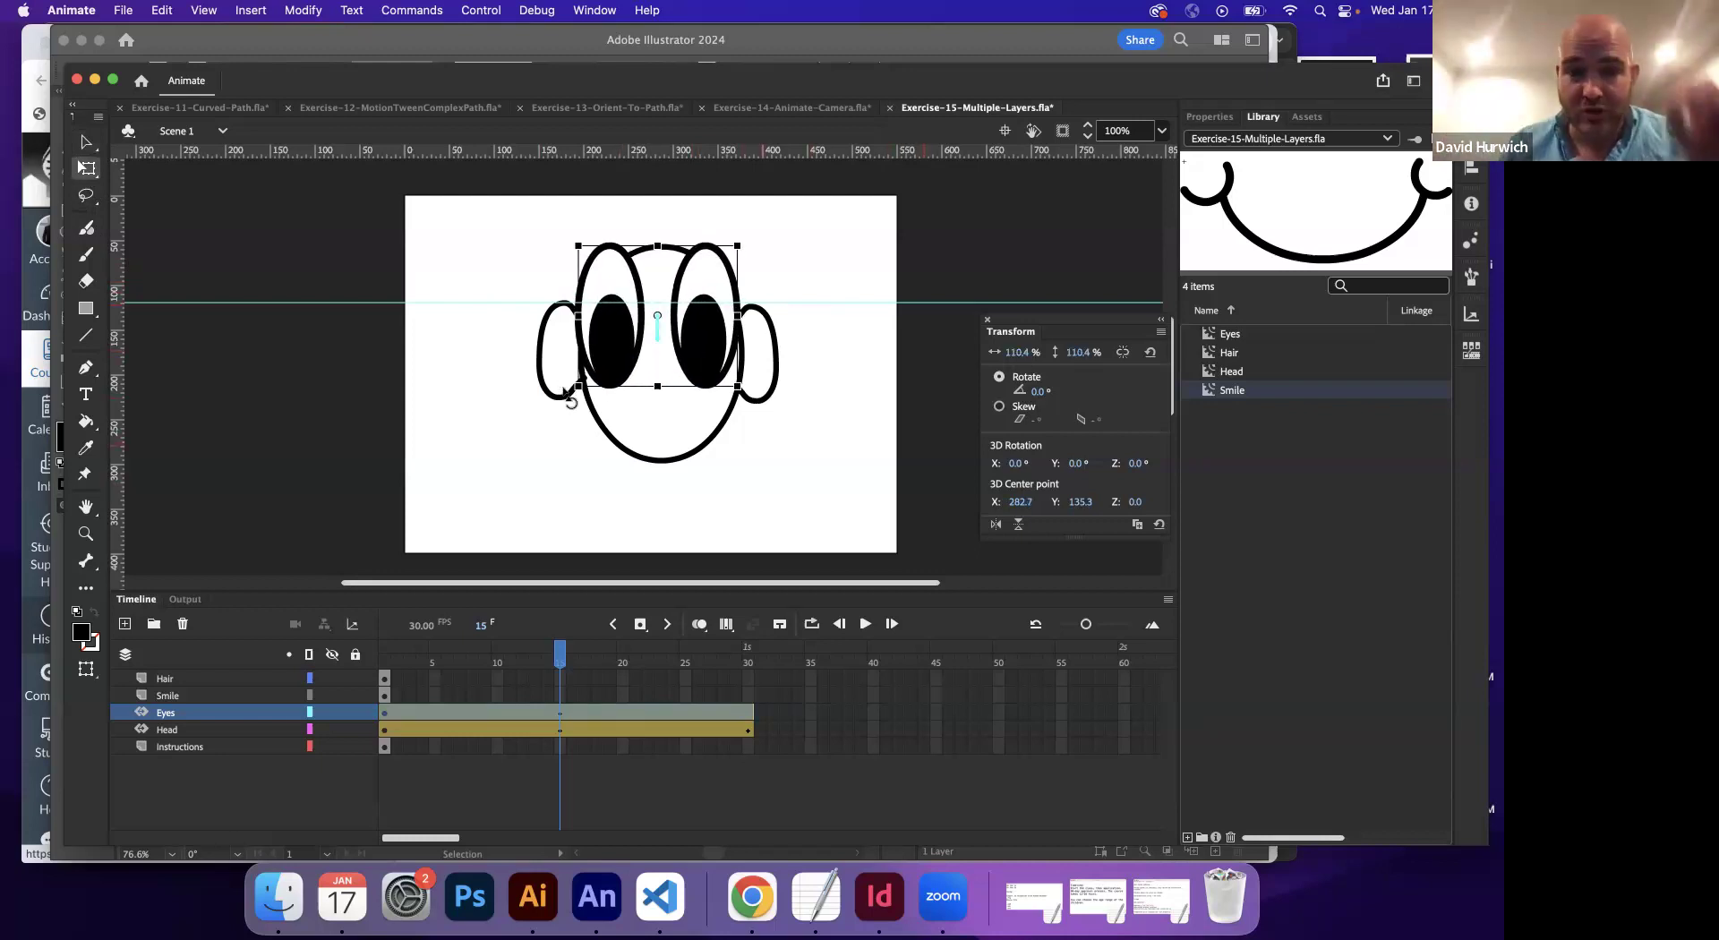
- Shrink the eyes to about 61% and lower them onto the face at frame 30, and play back the animation
{"action": "left_click_drag", "start_coordinate": [564, 667], "coordinate": [748, 662]}
{"action": "mouse_move", "coordinate": [738, 387]}
{"action": "left_mouse_down"}
{"action": "mouse_move", "coordinate": [702, 358]}
{"action": "mouse_move", "coordinate": [705, 388]}
{"action": "left_mouse_up"}
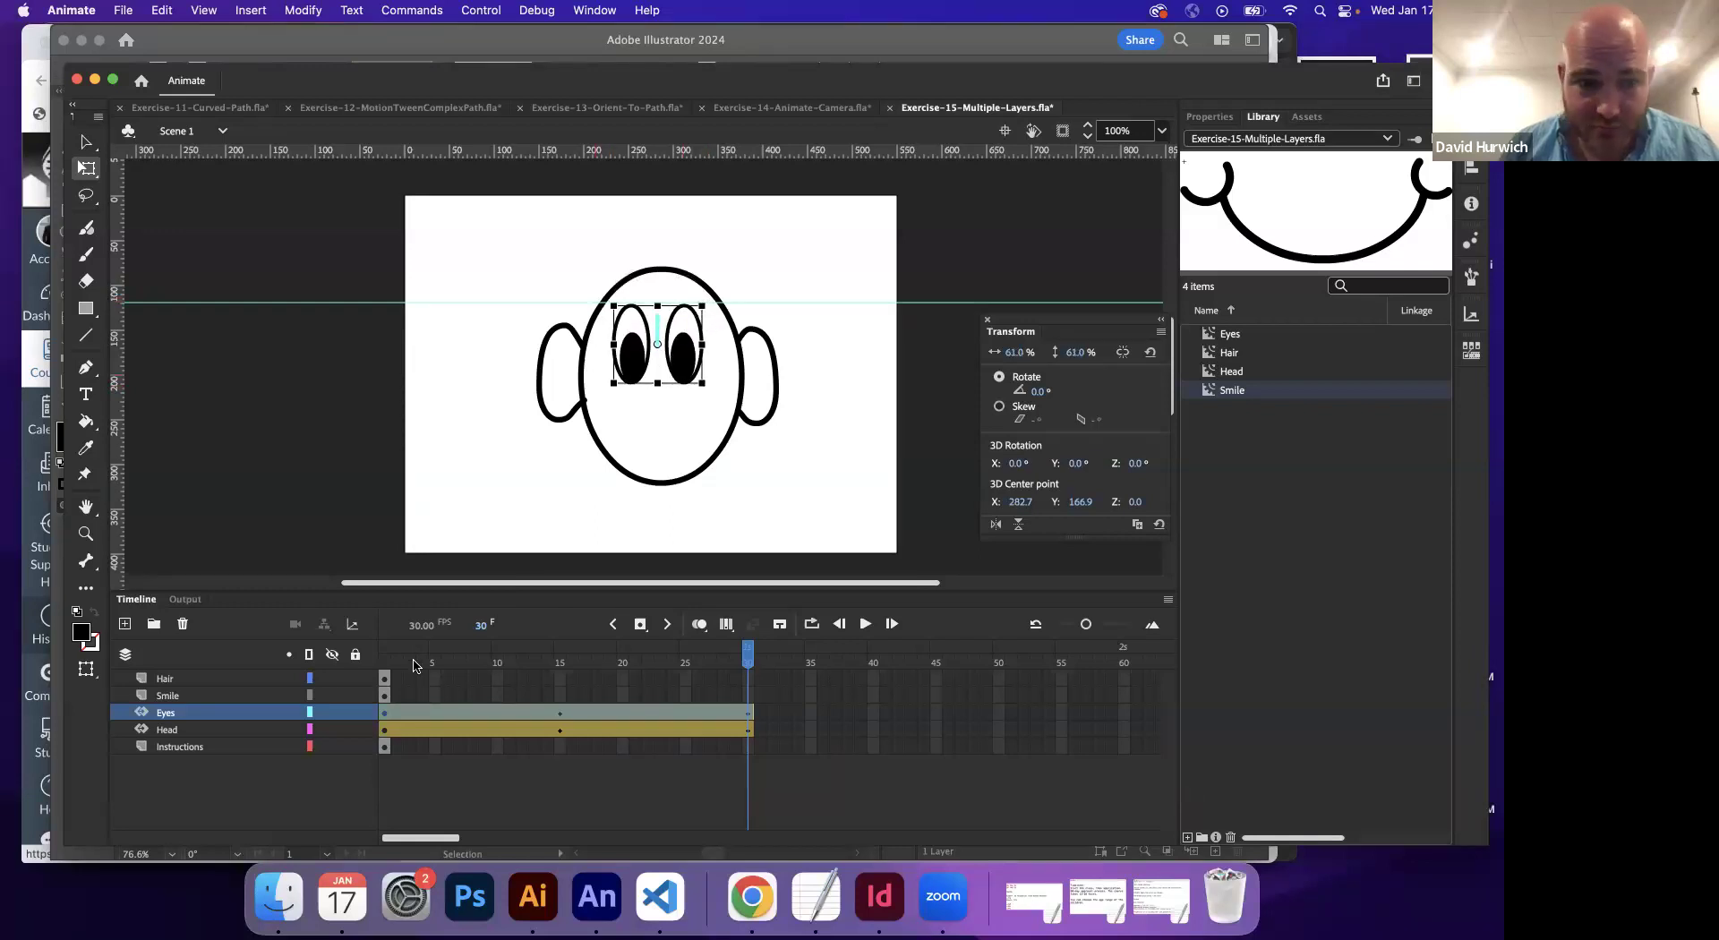
{"action": "left_click", "coordinate": [384, 667]}
{"action": "key", "text": "Return"}
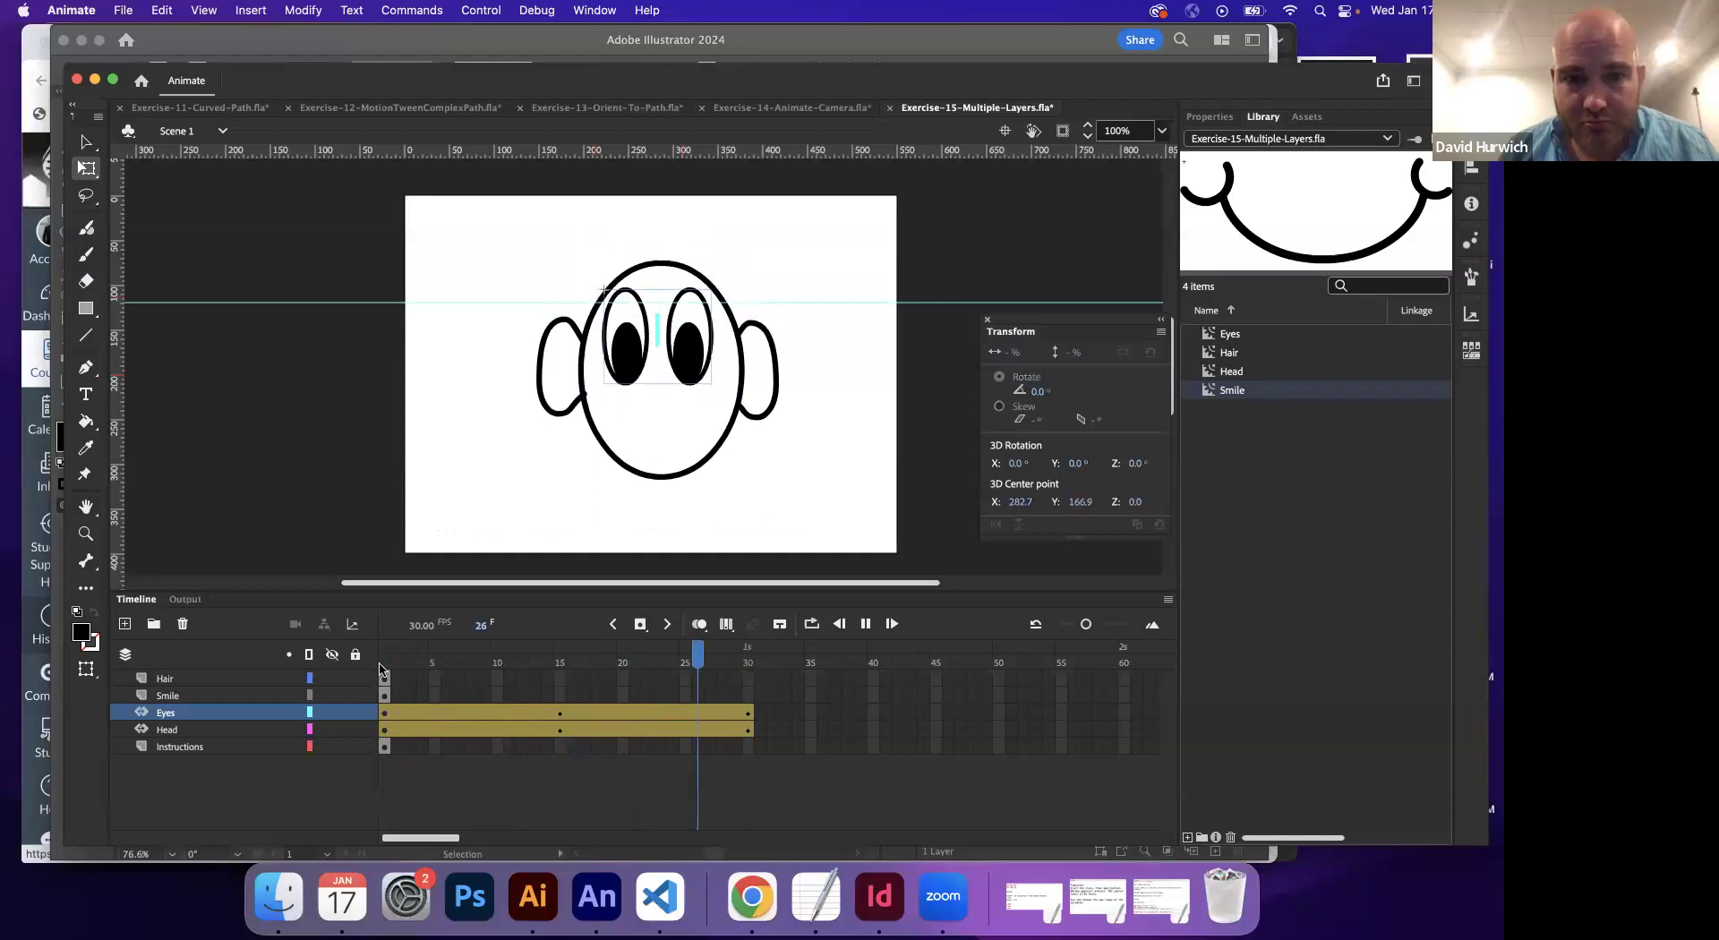
{"action": "key", "text": "Return"}
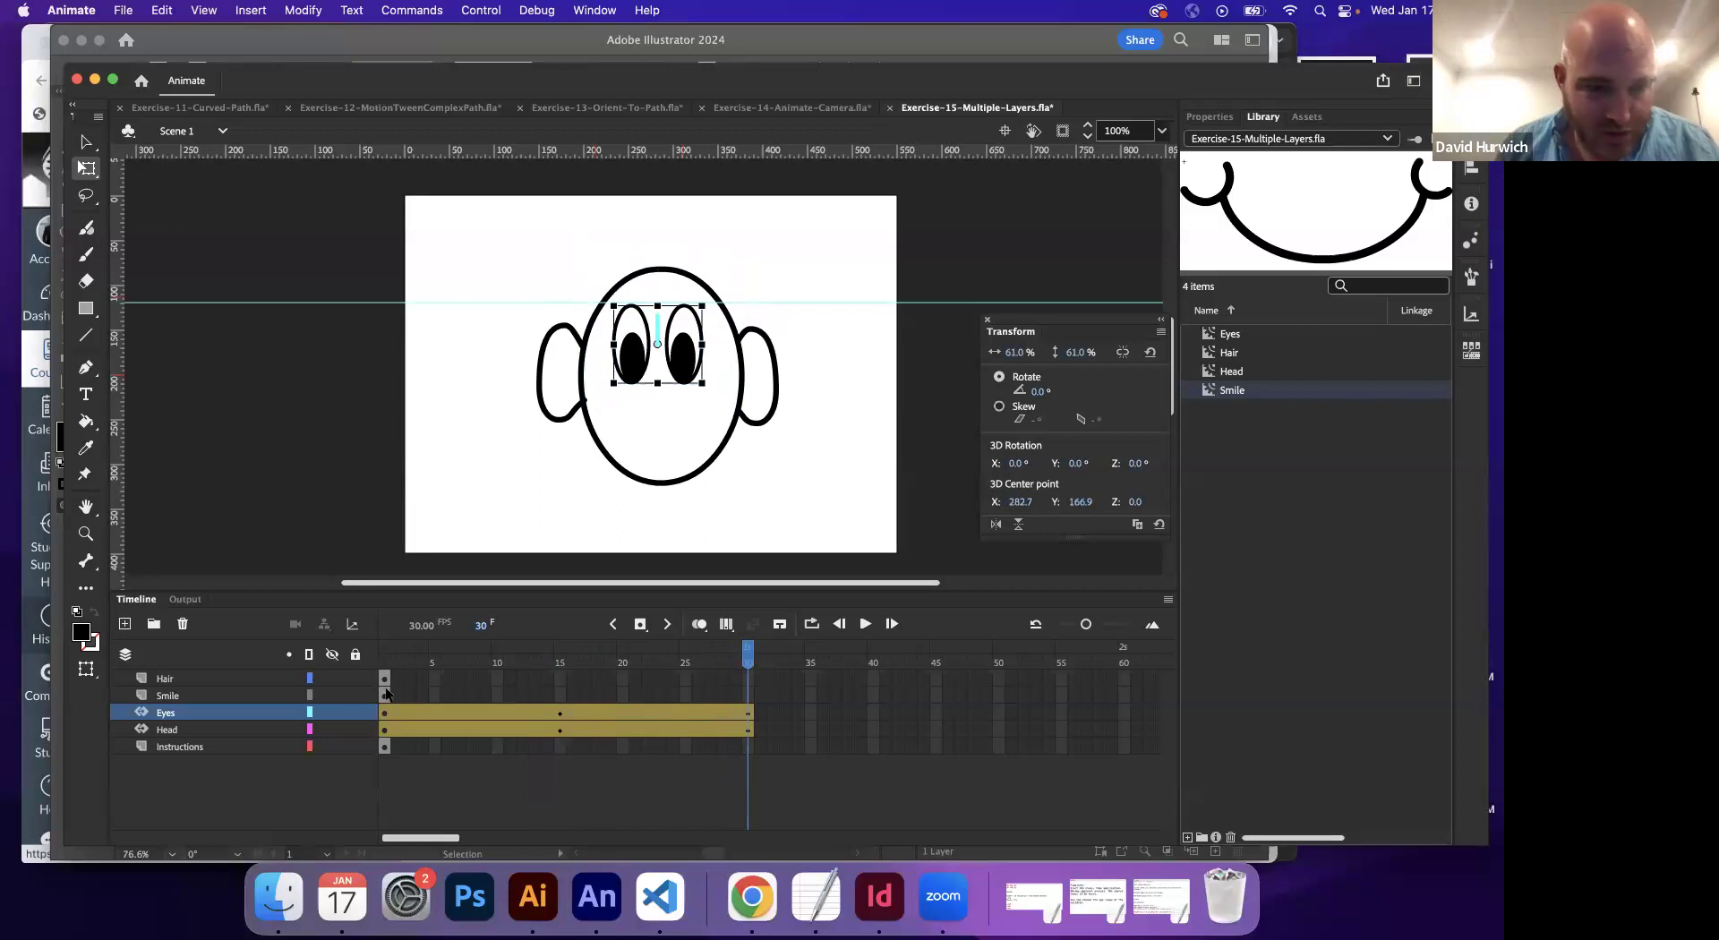
- Create a motion tween on the Smile layer and rotate the smile to -15° at frame 15
{"action": "left_click", "coordinate": [385, 696]}
{"action": "left_click", "coordinate": [250, 10]}
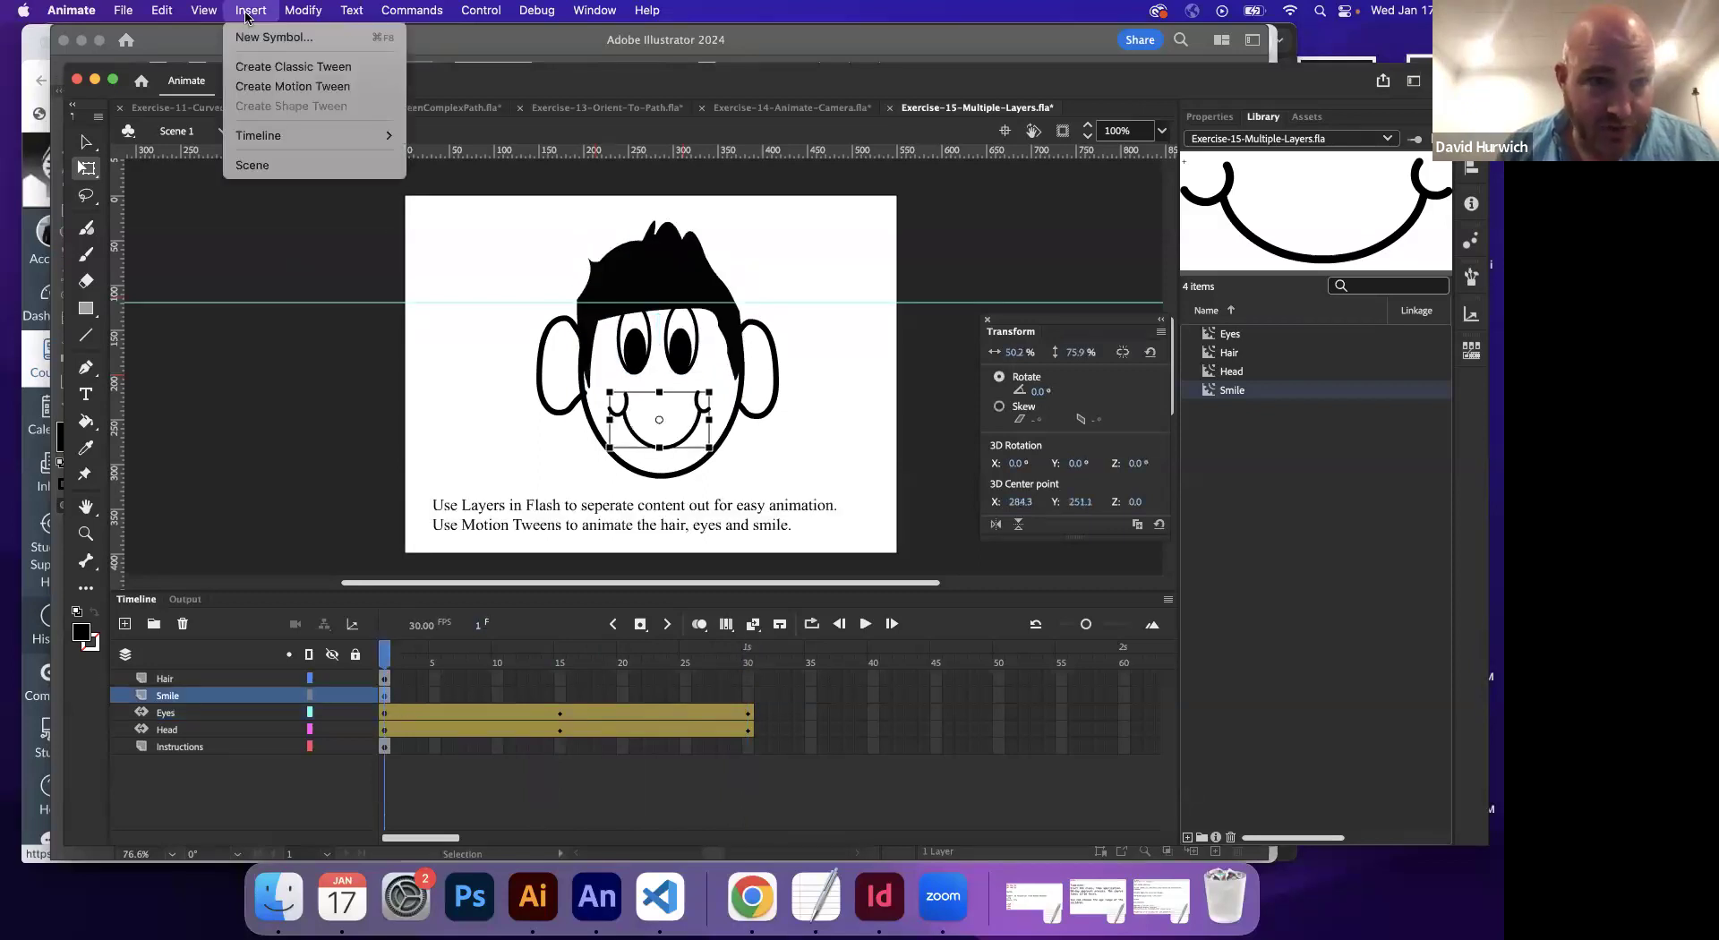
{"action": "left_click", "coordinate": [242, 86]}
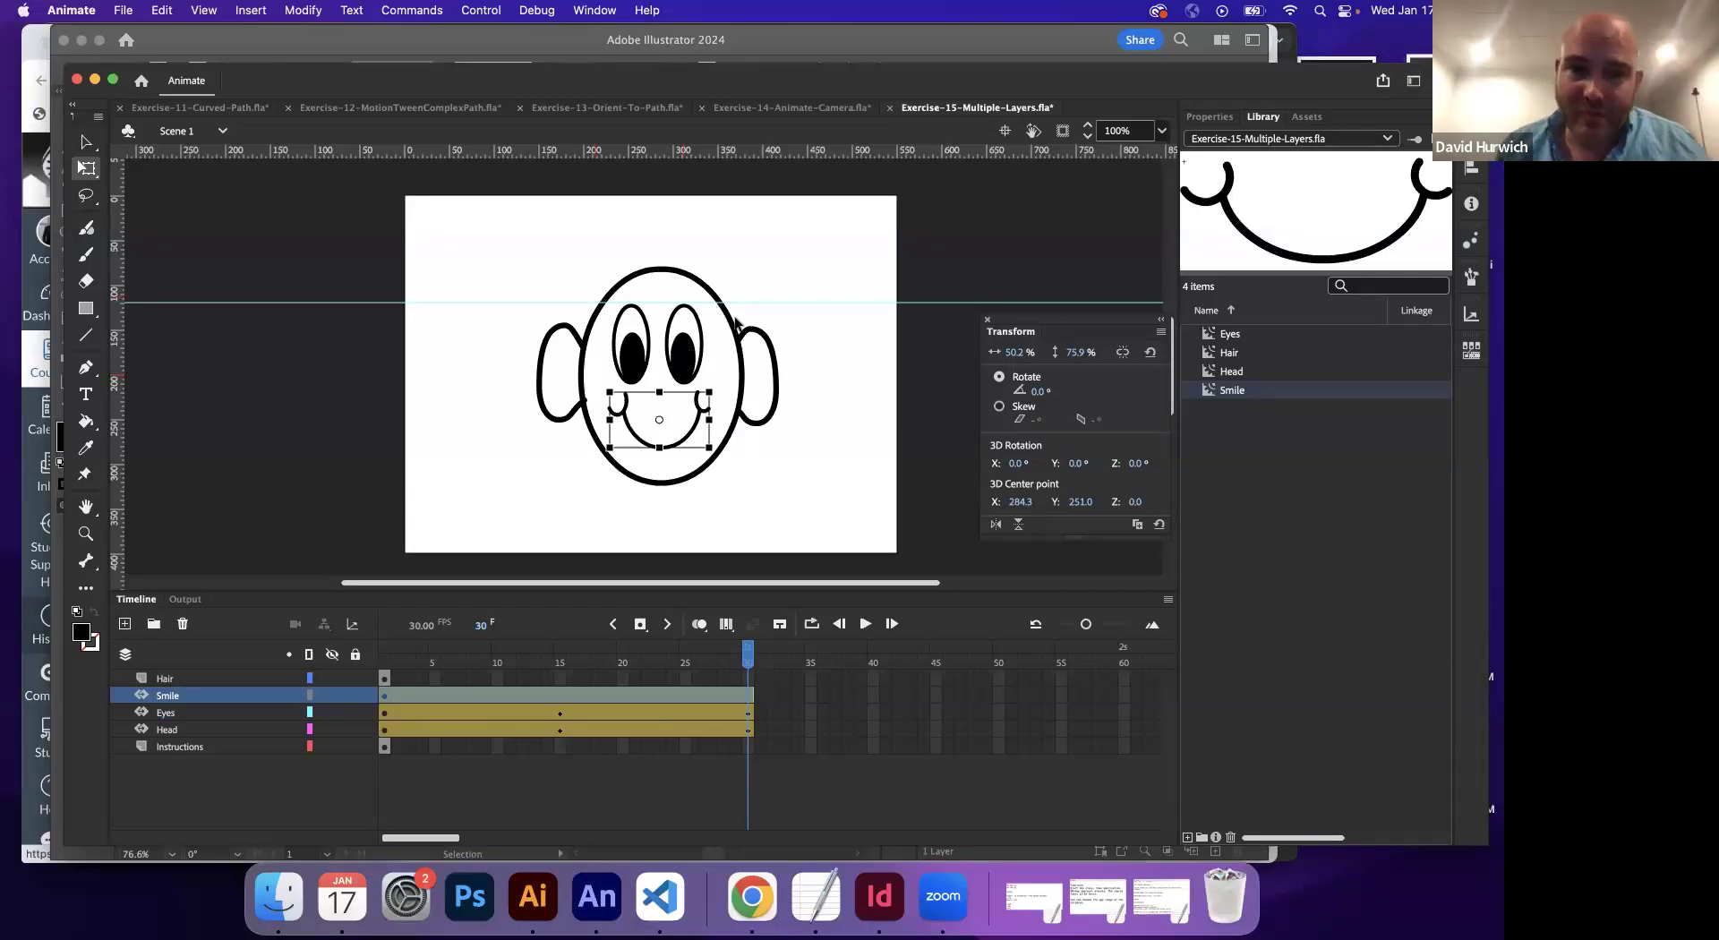
{"action": "left_click", "coordinate": [558, 665]}
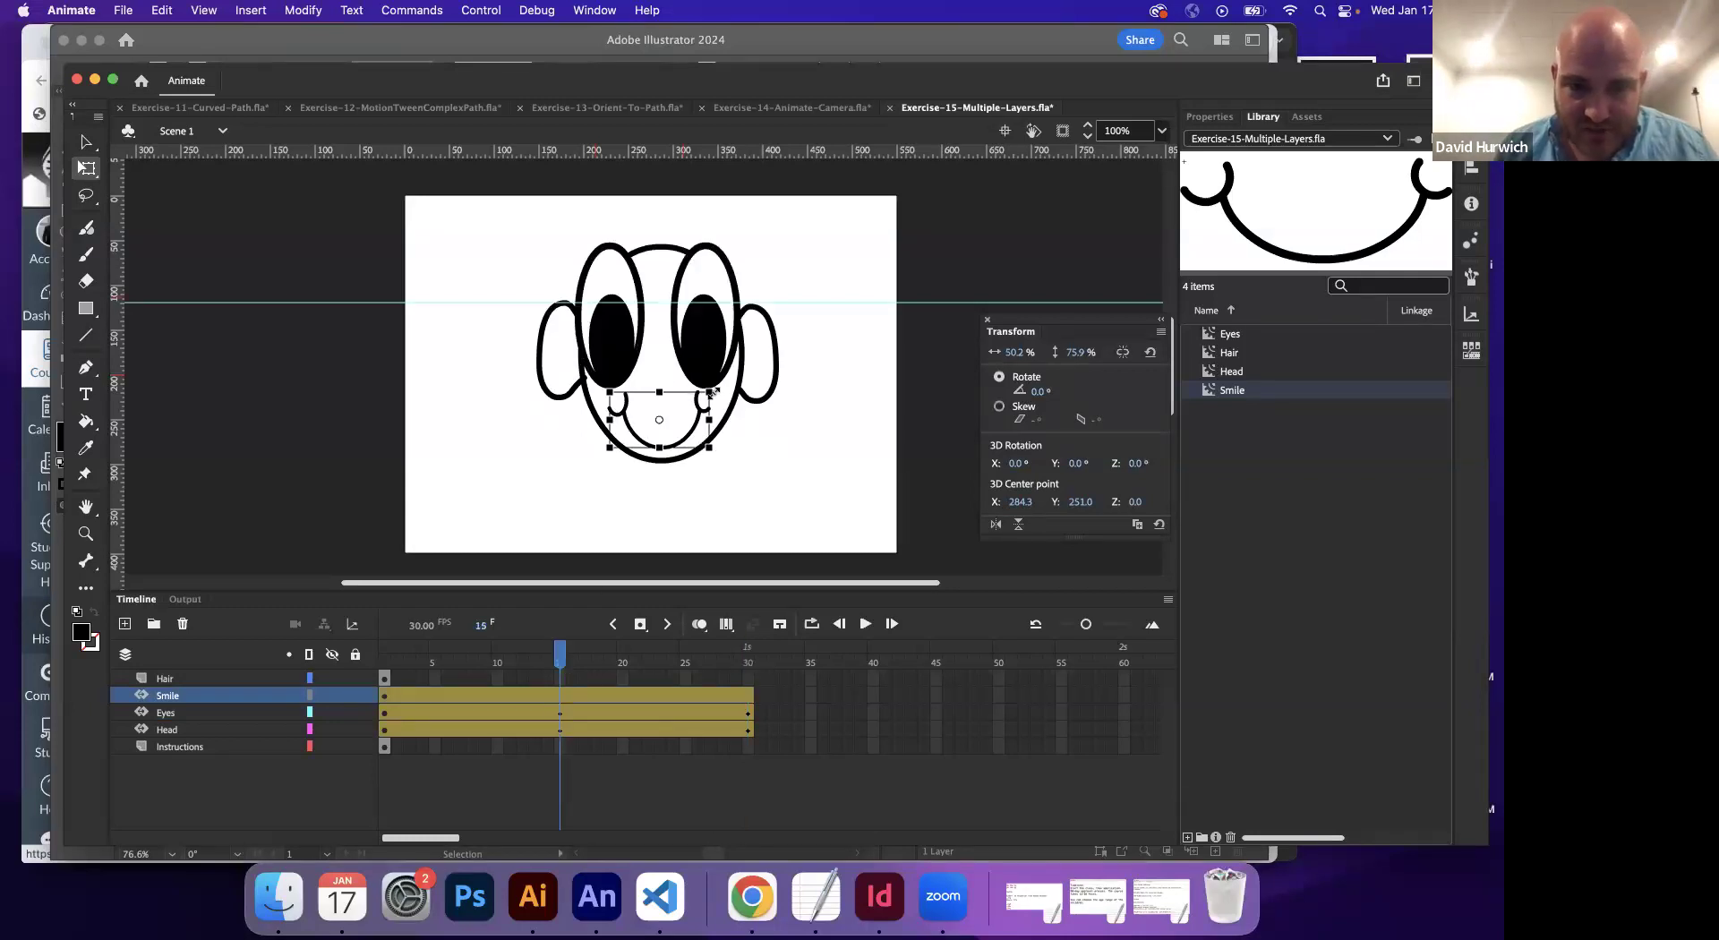
{"action": "left_click_drag", "start_coordinate": [722, 394], "coordinate": [713, 379]}
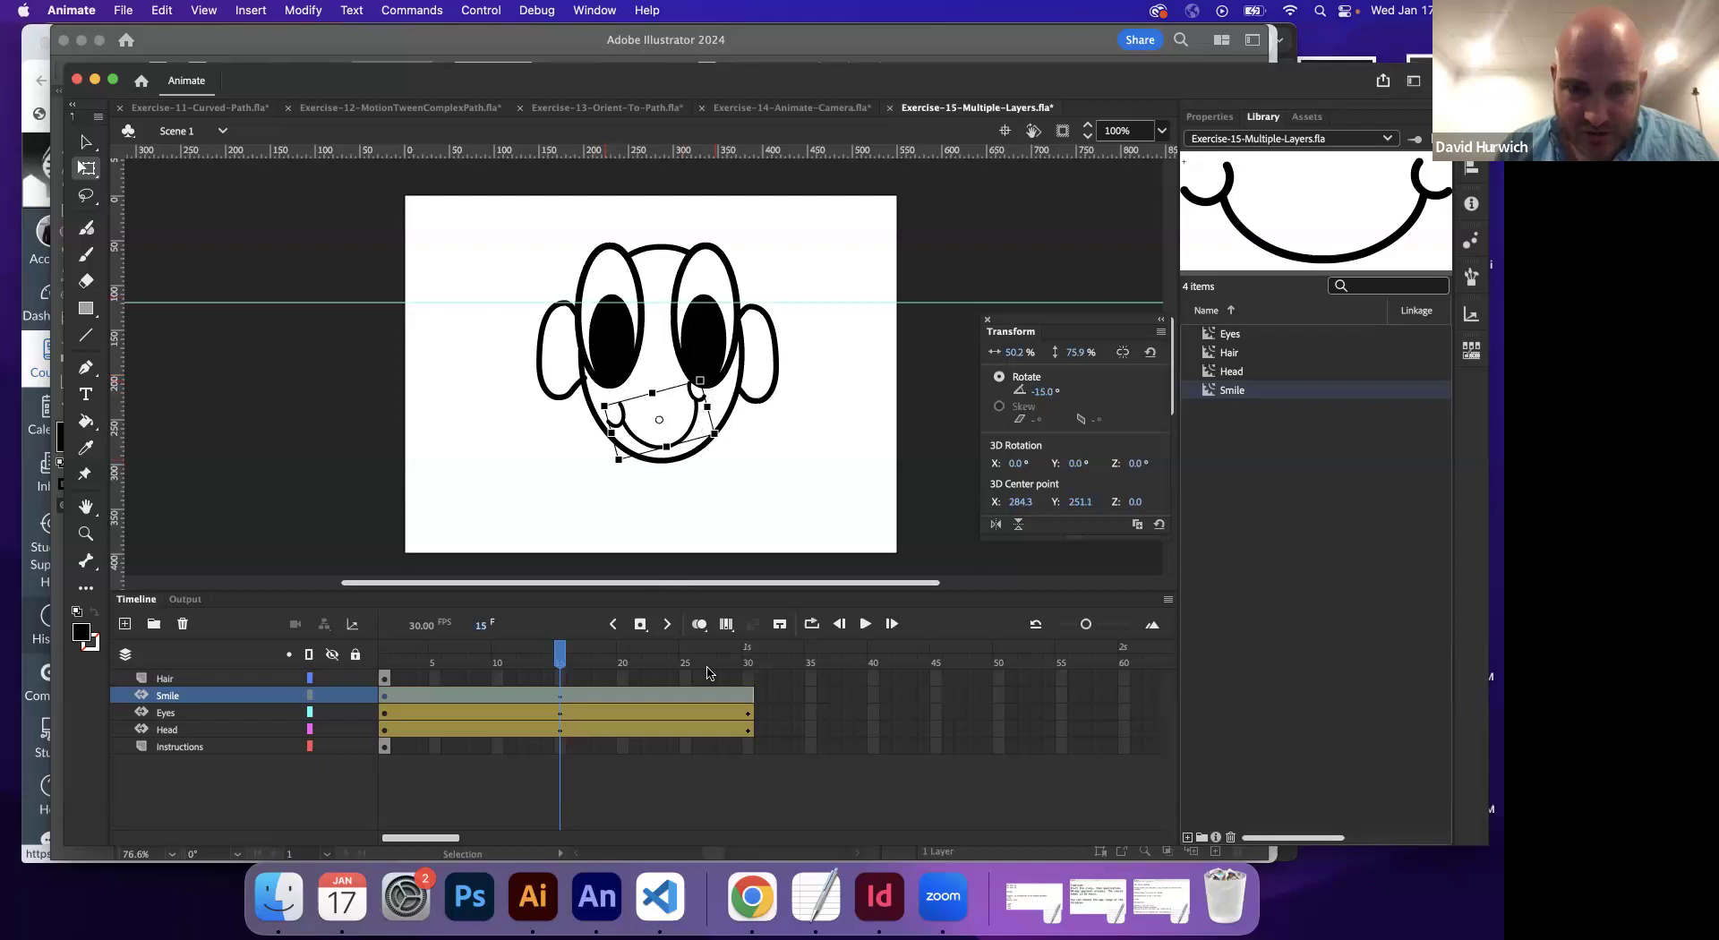
- Straighten the smile to 0° and move it down to about Y 262 at frame 30, and play back the animation
{"action": "left_click", "coordinate": [750, 673]}
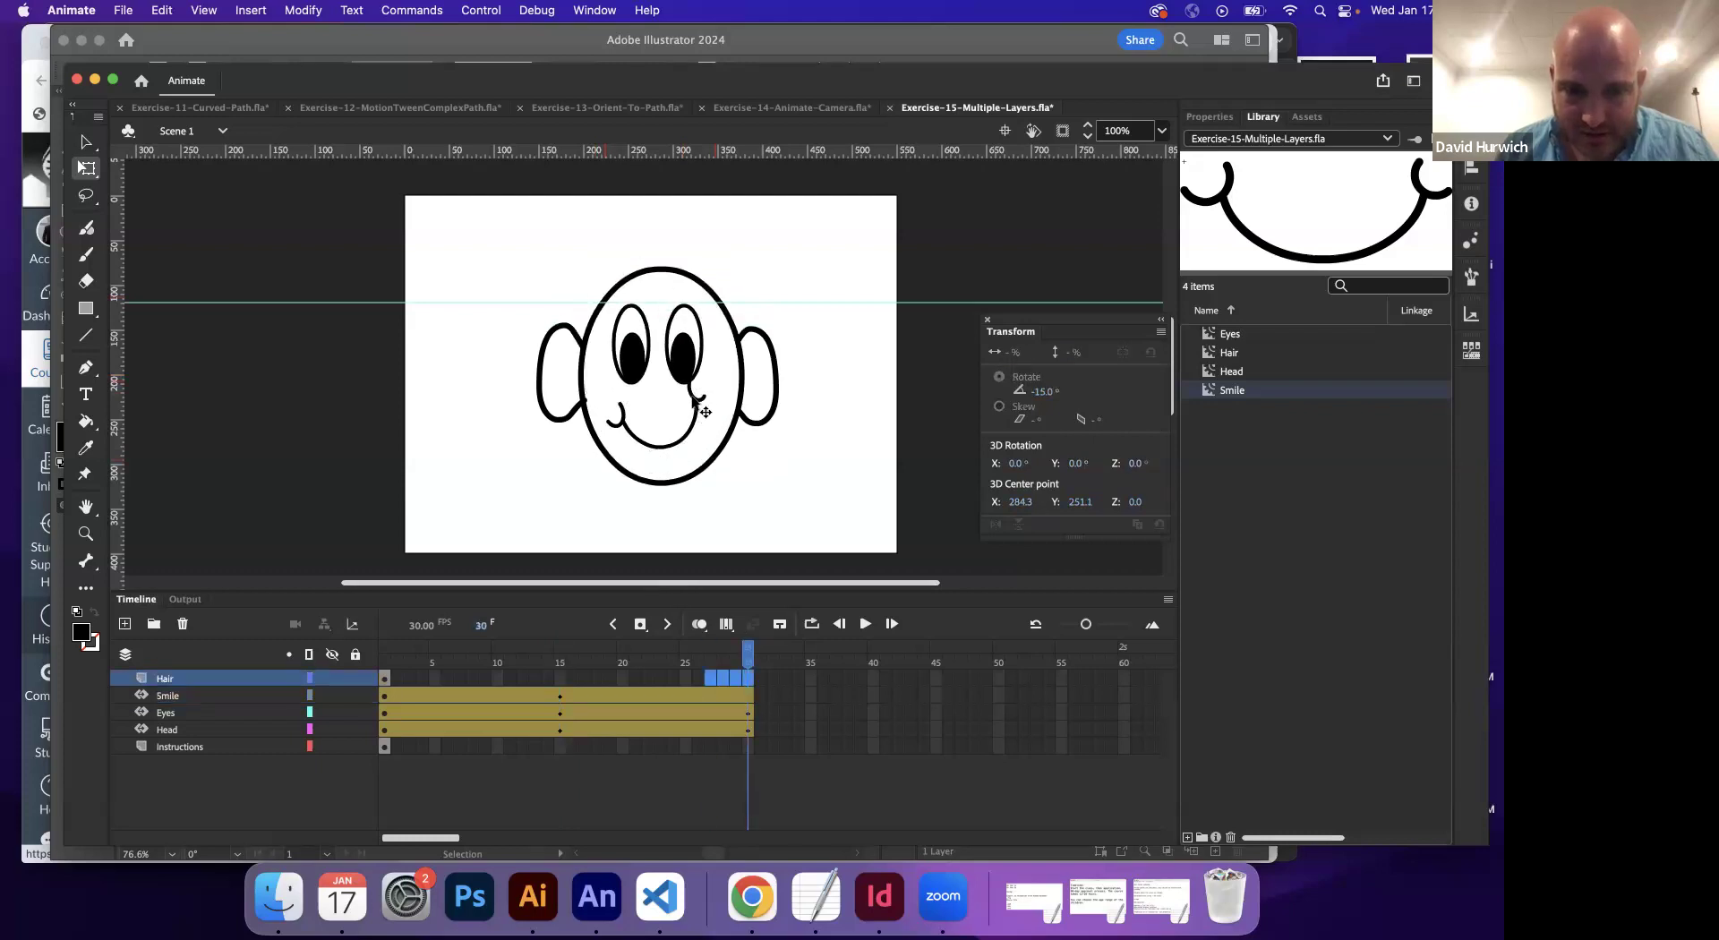
{"action": "left_click", "coordinate": [713, 398]}
{"action": "left_click_drag", "start_coordinate": [714, 398], "coordinate": [684, 456]}
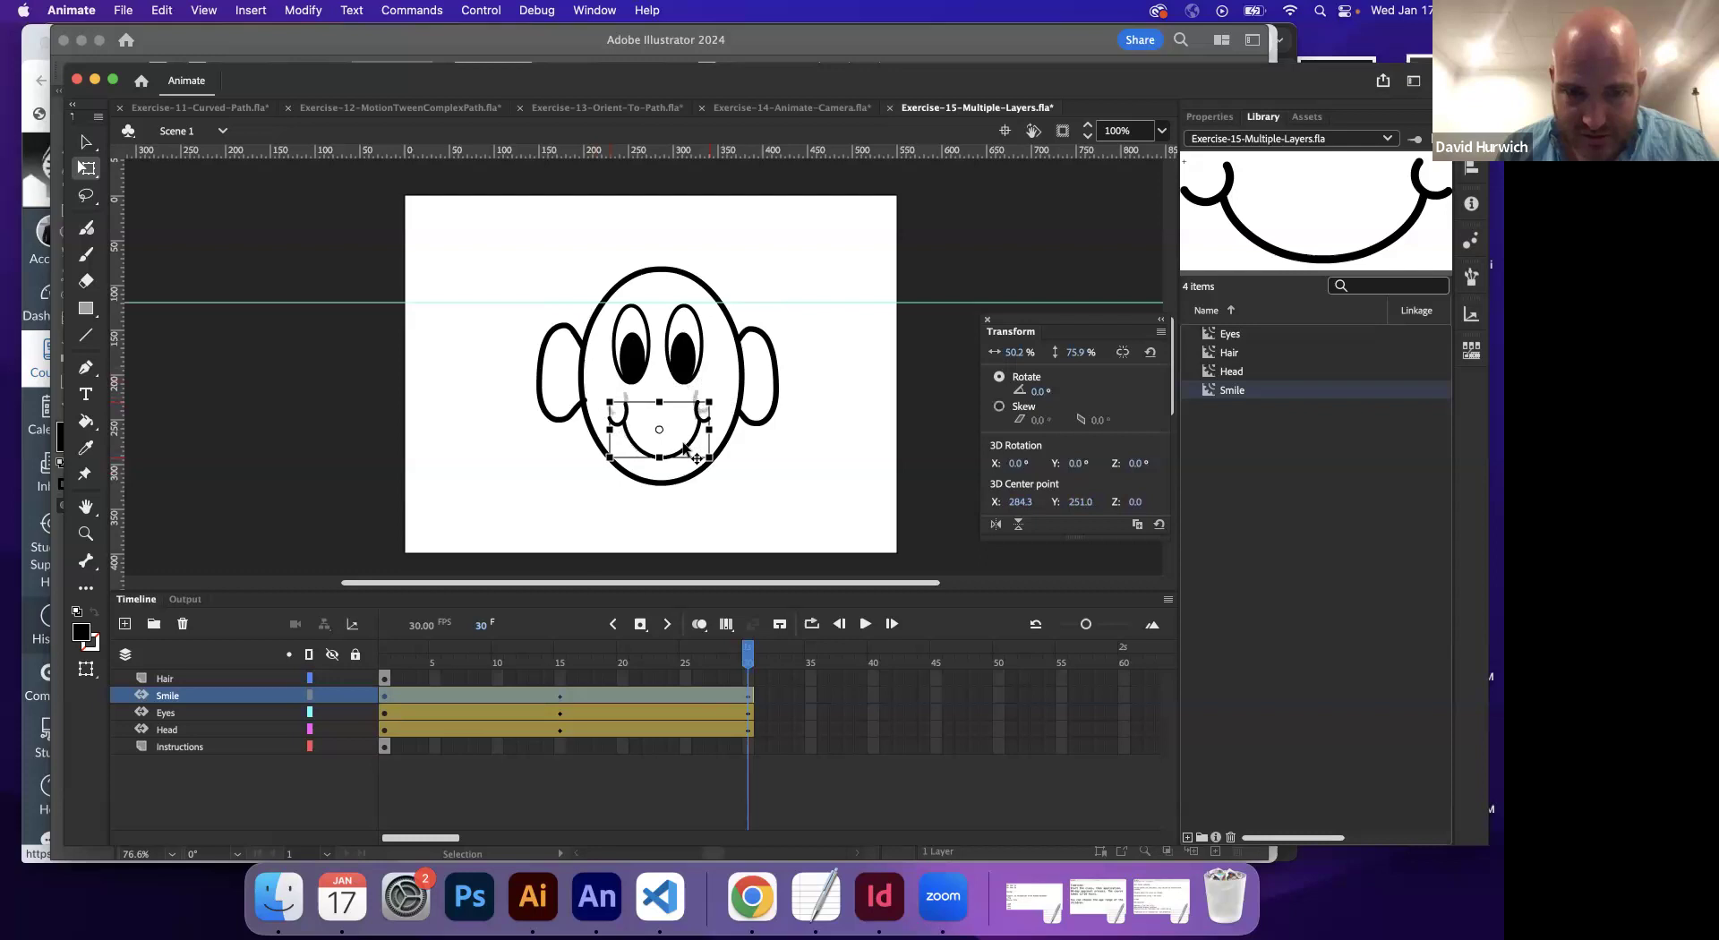
{"action": "left_click", "coordinate": [392, 659]}
{"action": "key", "text": "Return"}
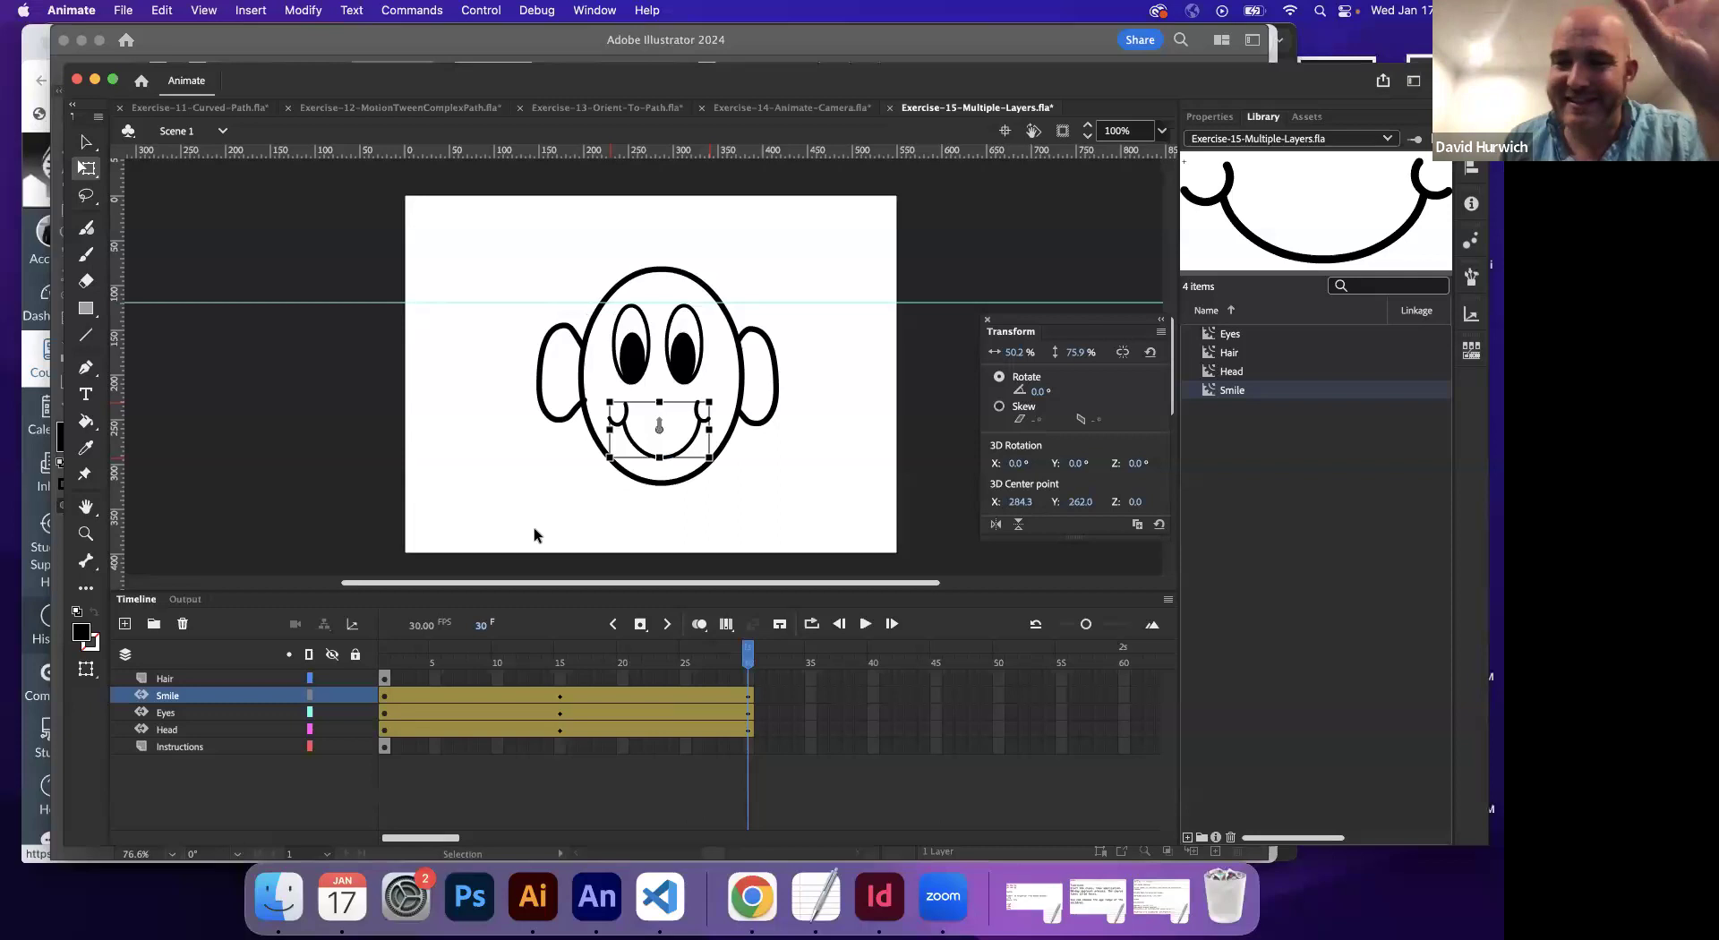
- Add a motion tween that raises the hair slightly at frame 30, and move the Hair layer between Eyes and Head
{"action": "left_click", "coordinate": [385, 678]}
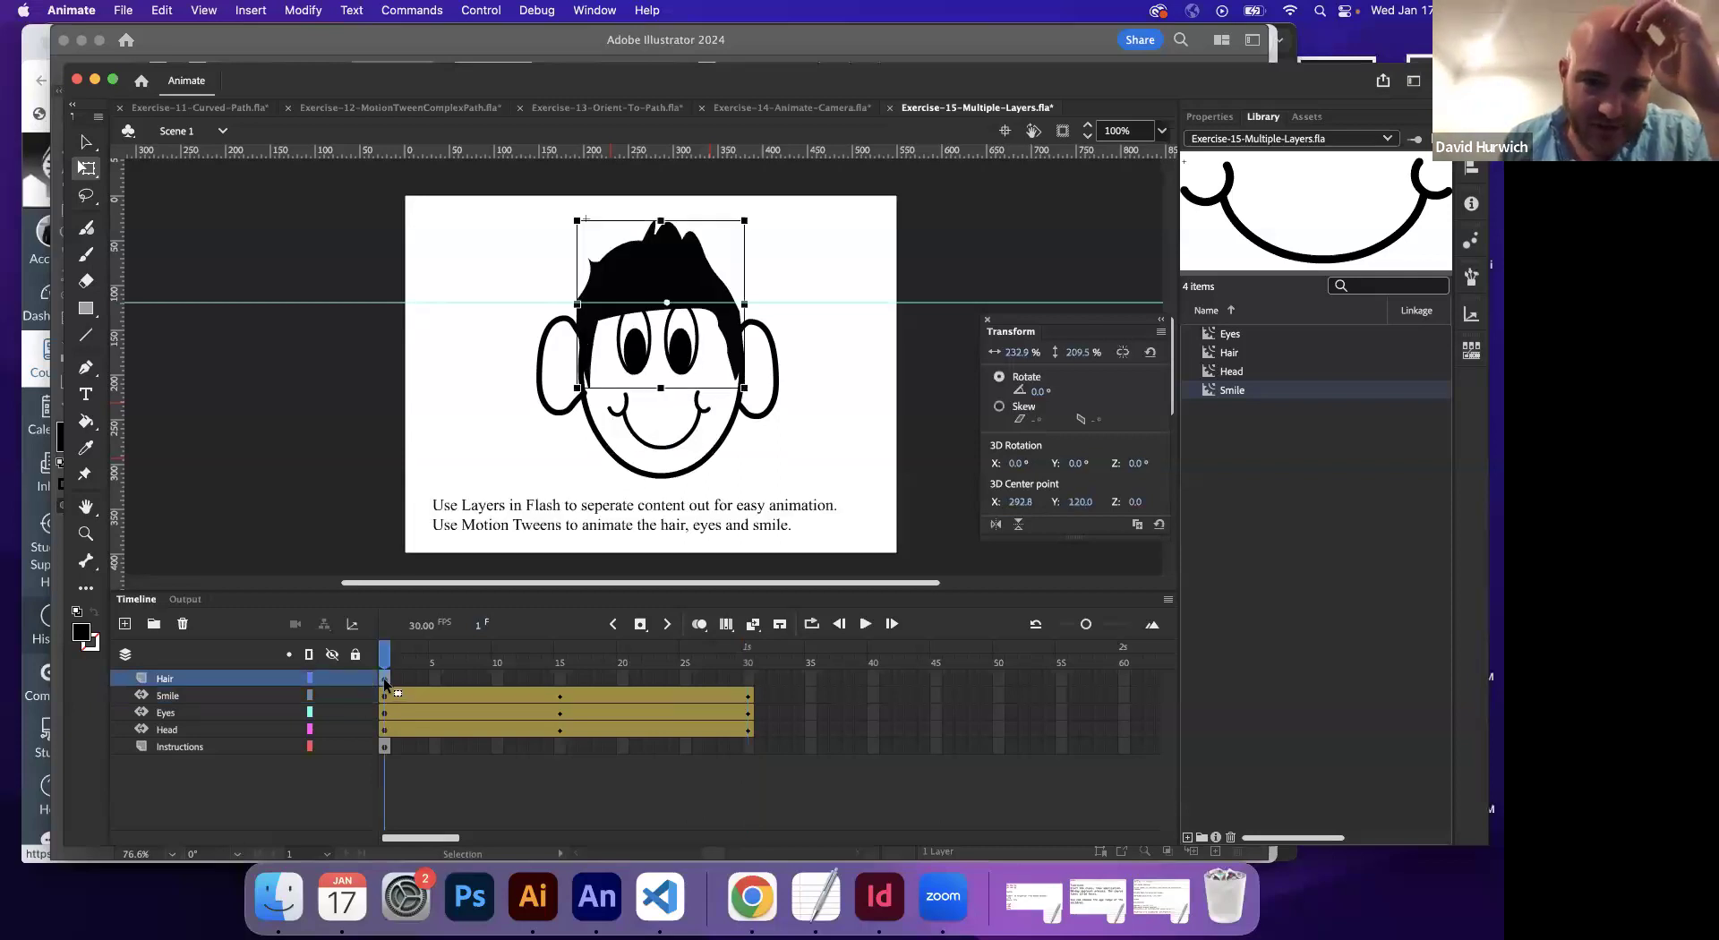
{"action": "left_click", "coordinate": [240, 13]}
{"action": "left_click", "coordinate": [268, 86]}
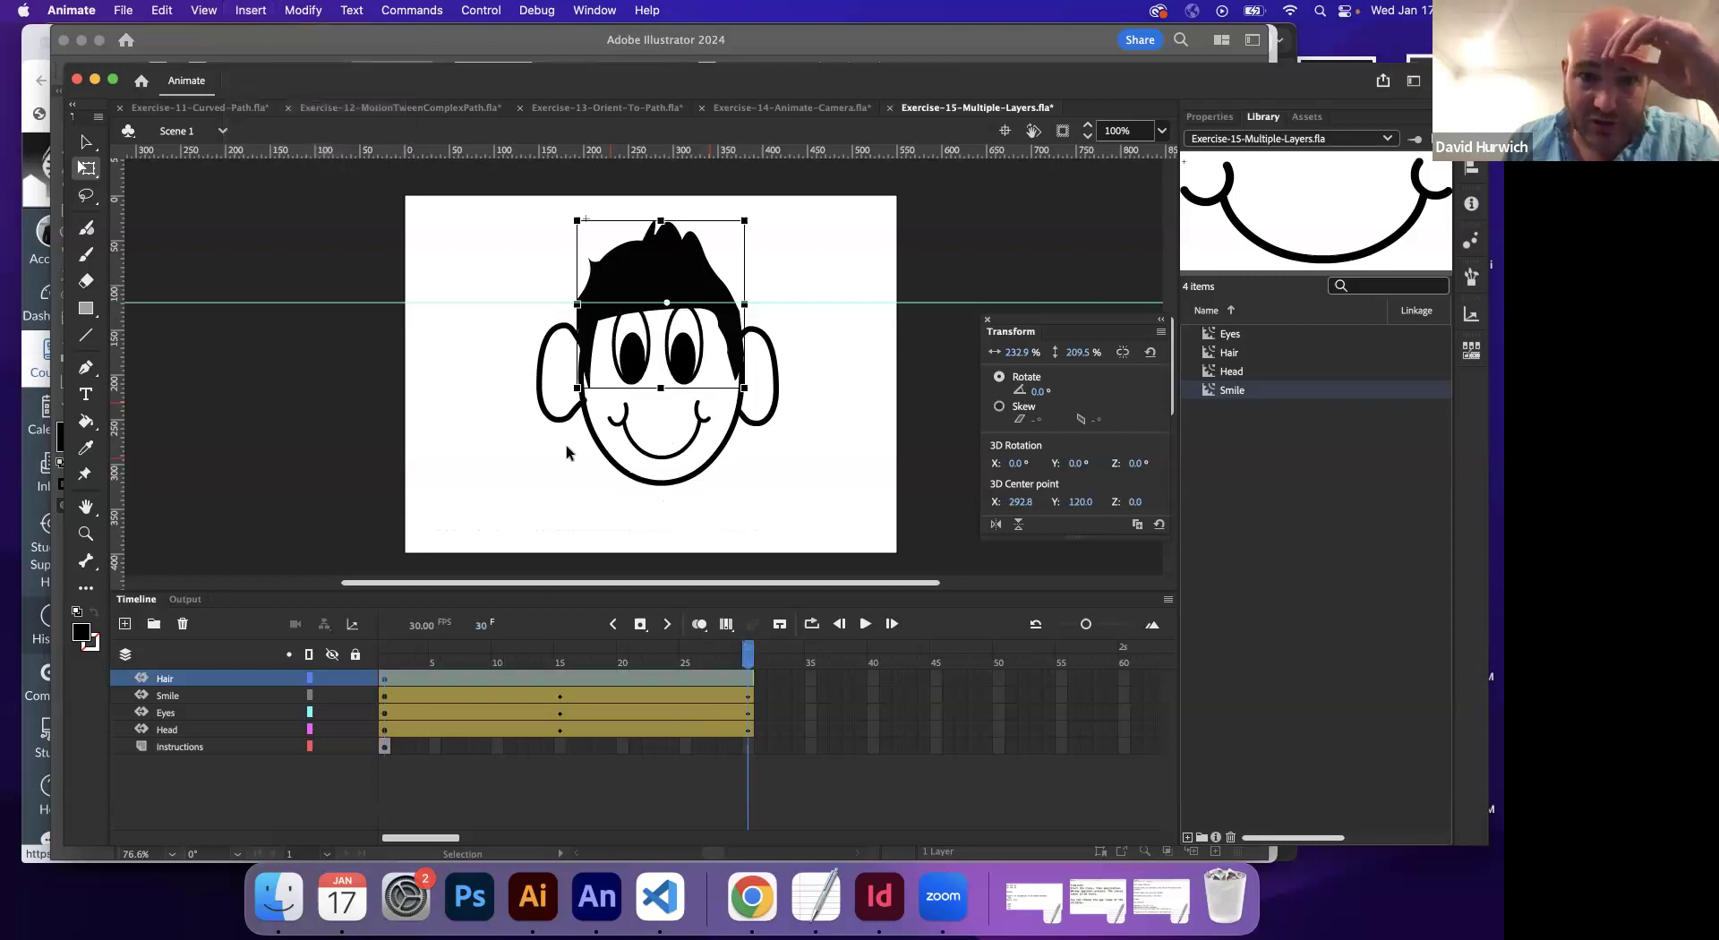
{"action": "left_click_drag", "start_coordinate": [639, 295], "coordinate": [639, 286]}
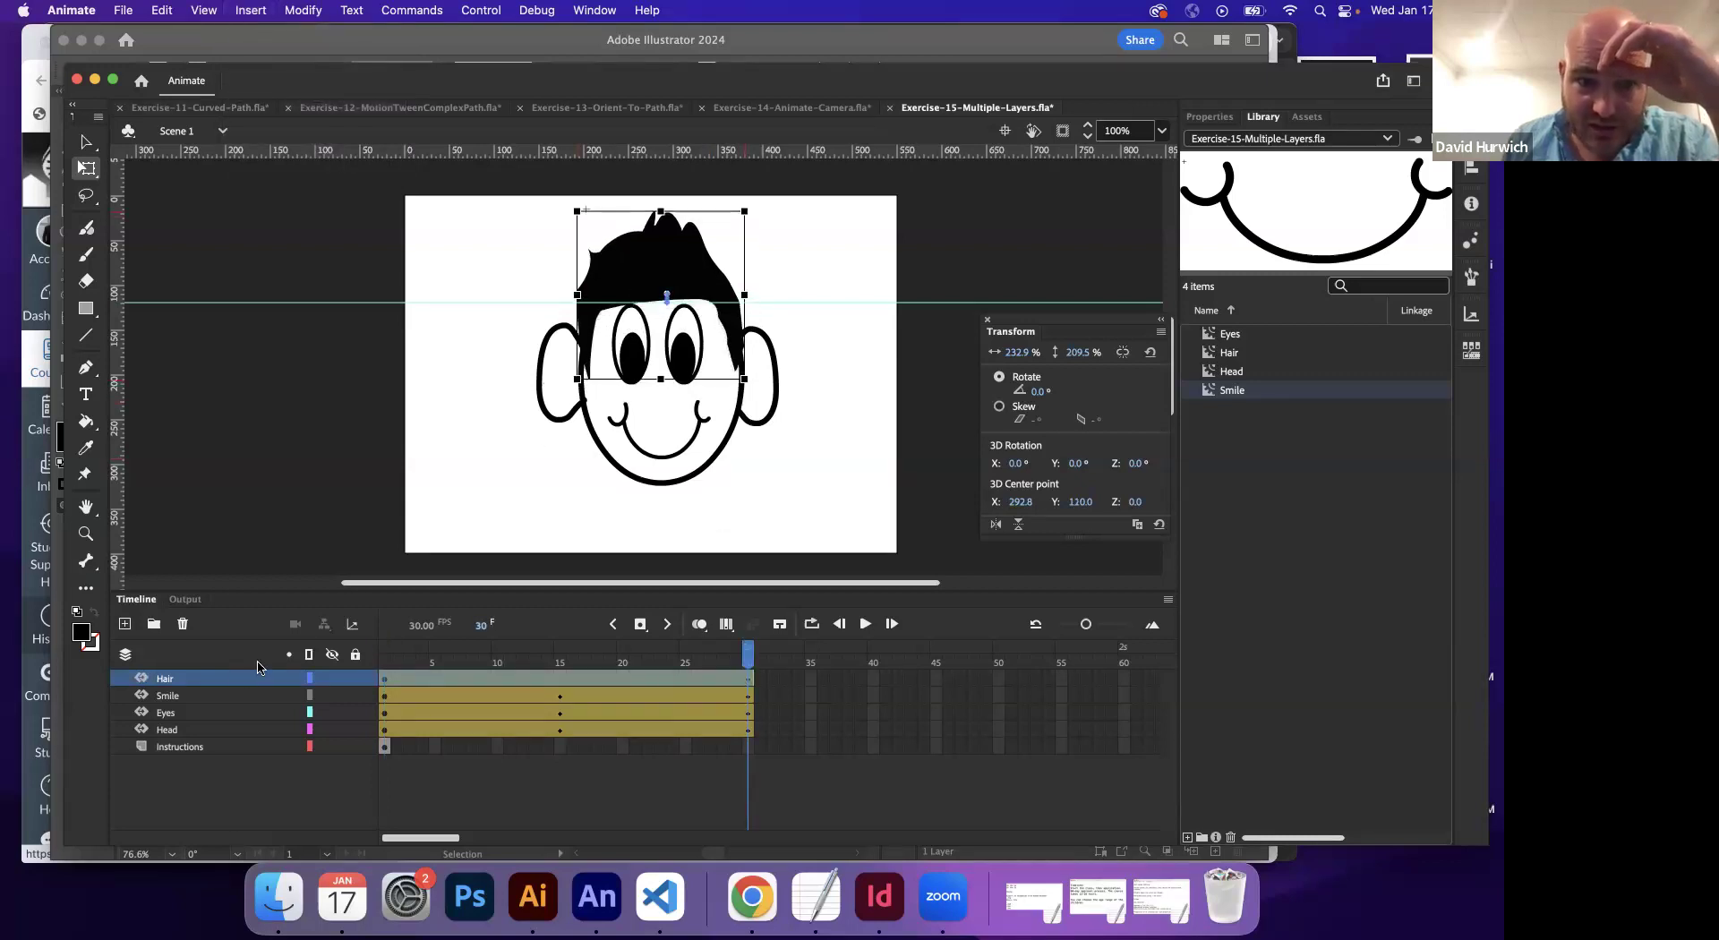
{"action": "left_click_drag", "start_coordinate": [209, 682], "coordinate": [202, 720]}
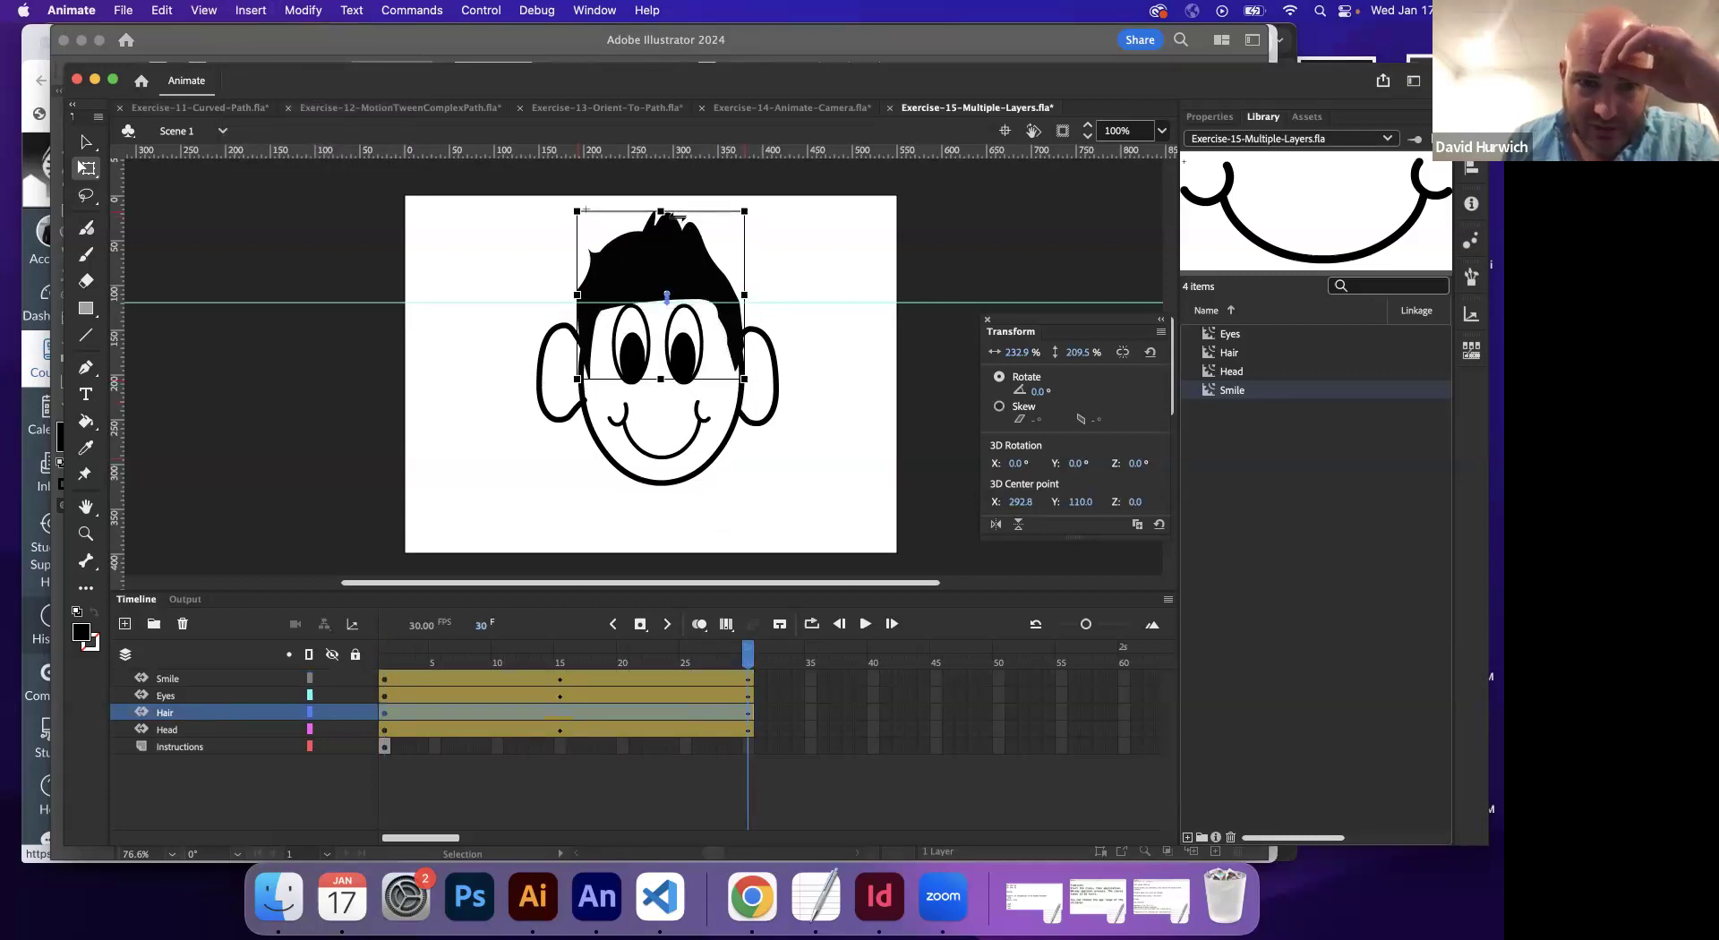
{"action": "key", "text": "Return"}
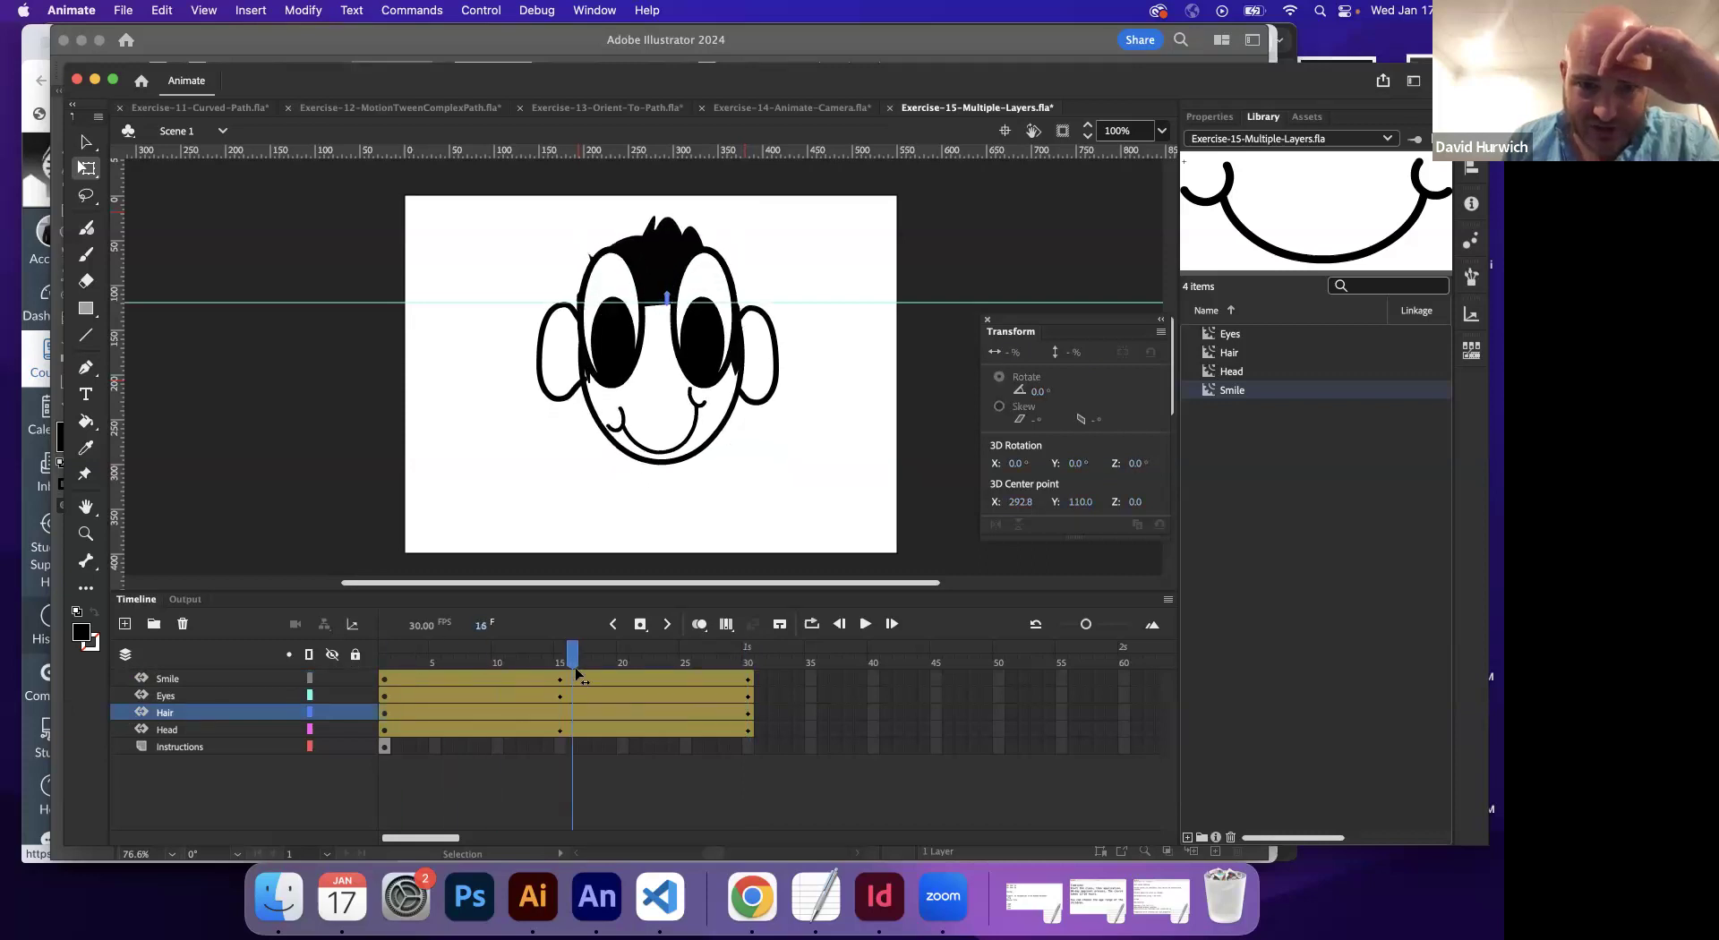
- Raise the hair to about Y 101 at frame 15, lower it to about Y 115 at frame 30, and play back the animation
{"action": "mouse_move", "coordinate": [546, 661]}
{"action": "left_mouse_down"}
{"action": "mouse_move", "coordinate": [722, 670]}
{"action": "mouse_move", "coordinate": [460, 672]}
{"action": "mouse_move", "coordinate": [560, 667]}
{"action": "left_mouse_up"}
{"action": "left_click", "coordinate": [661, 257]}
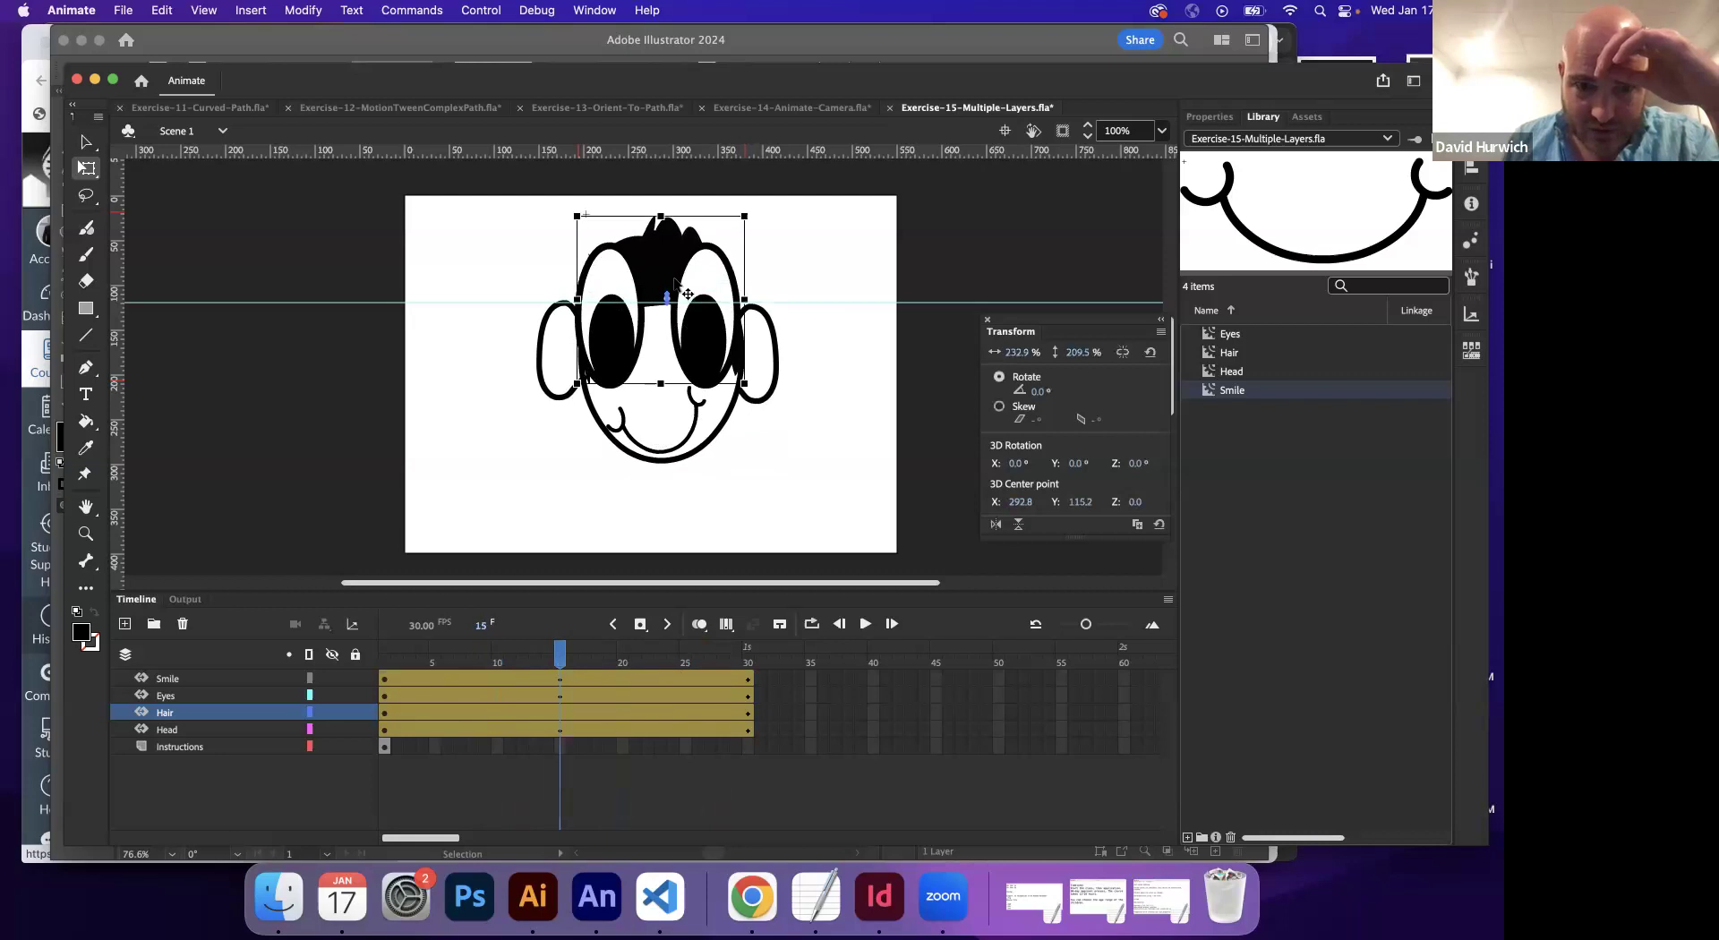
{"action": "left_click_drag", "start_coordinate": [660, 263], "coordinate": [658, 250]}
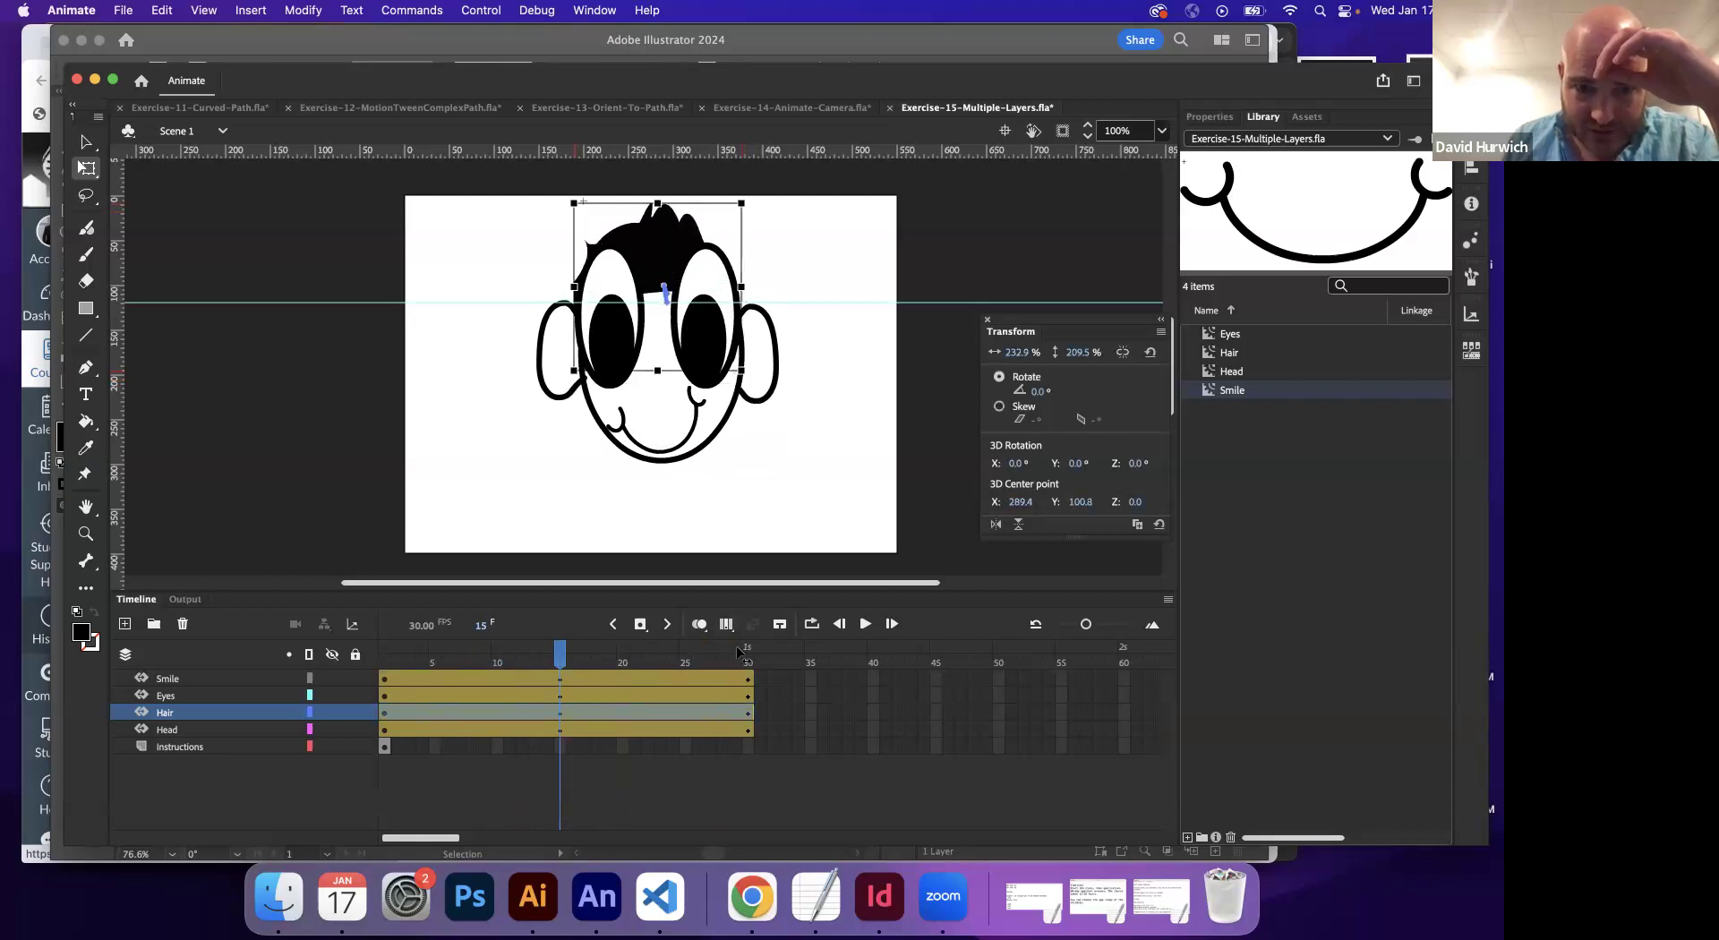
{"action": "left_click", "coordinate": [739, 652]}
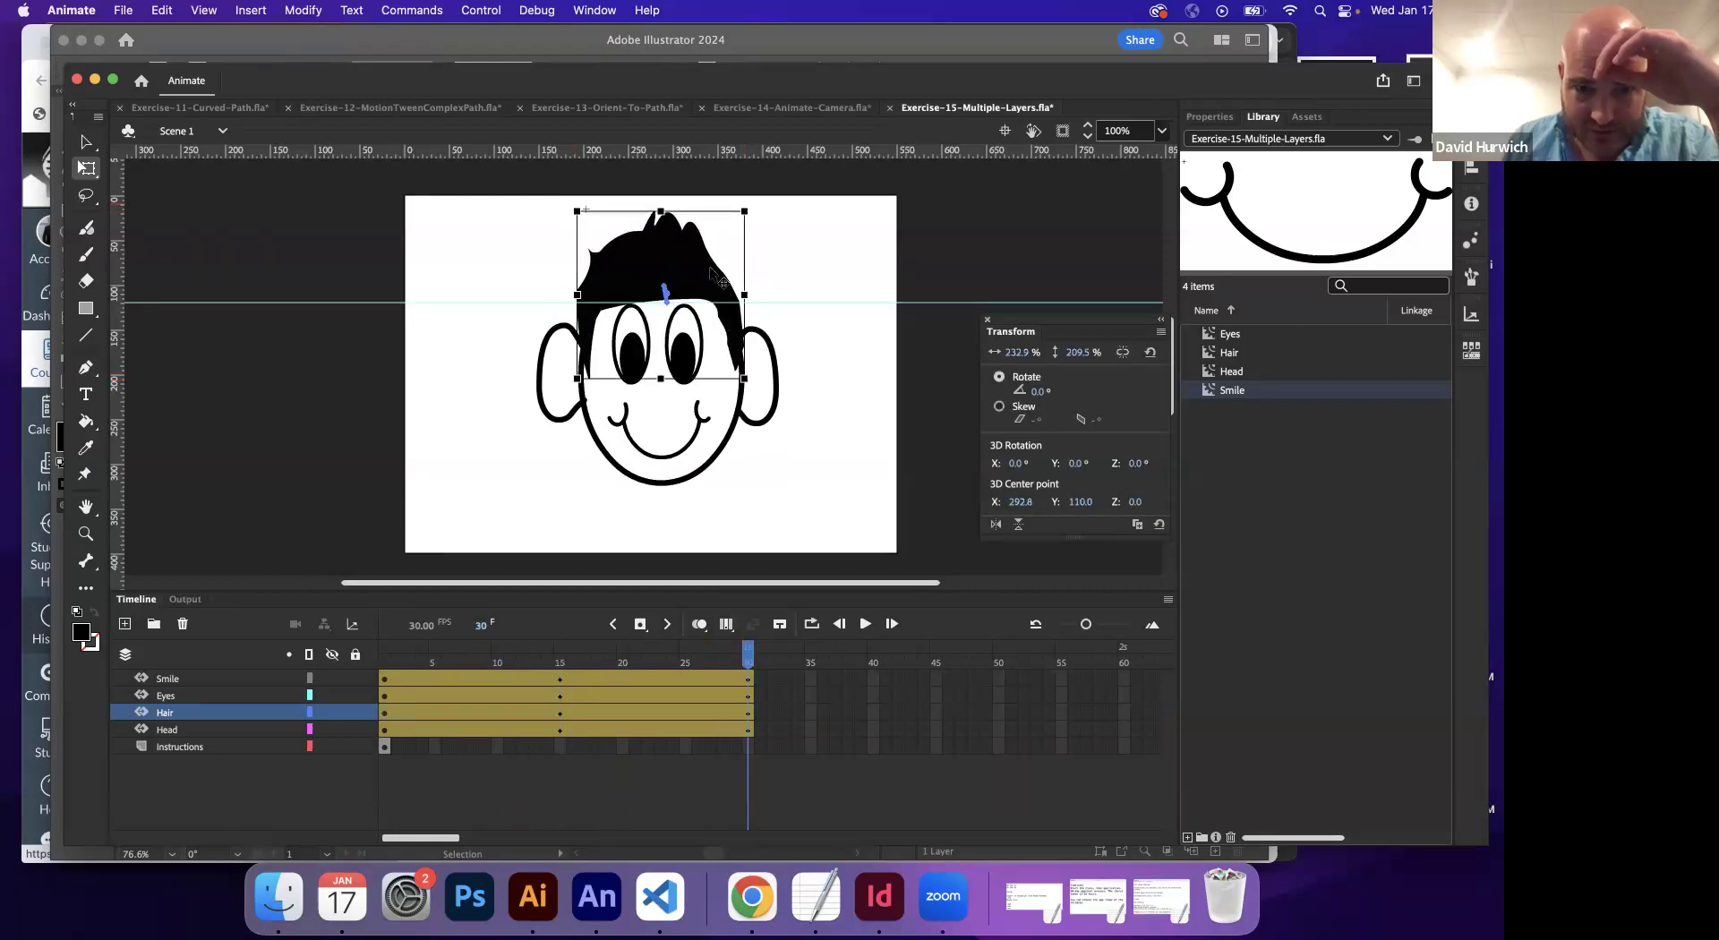
{"action": "left_click", "coordinate": [385, 660]}
{"action": "key", "text": "Return"}
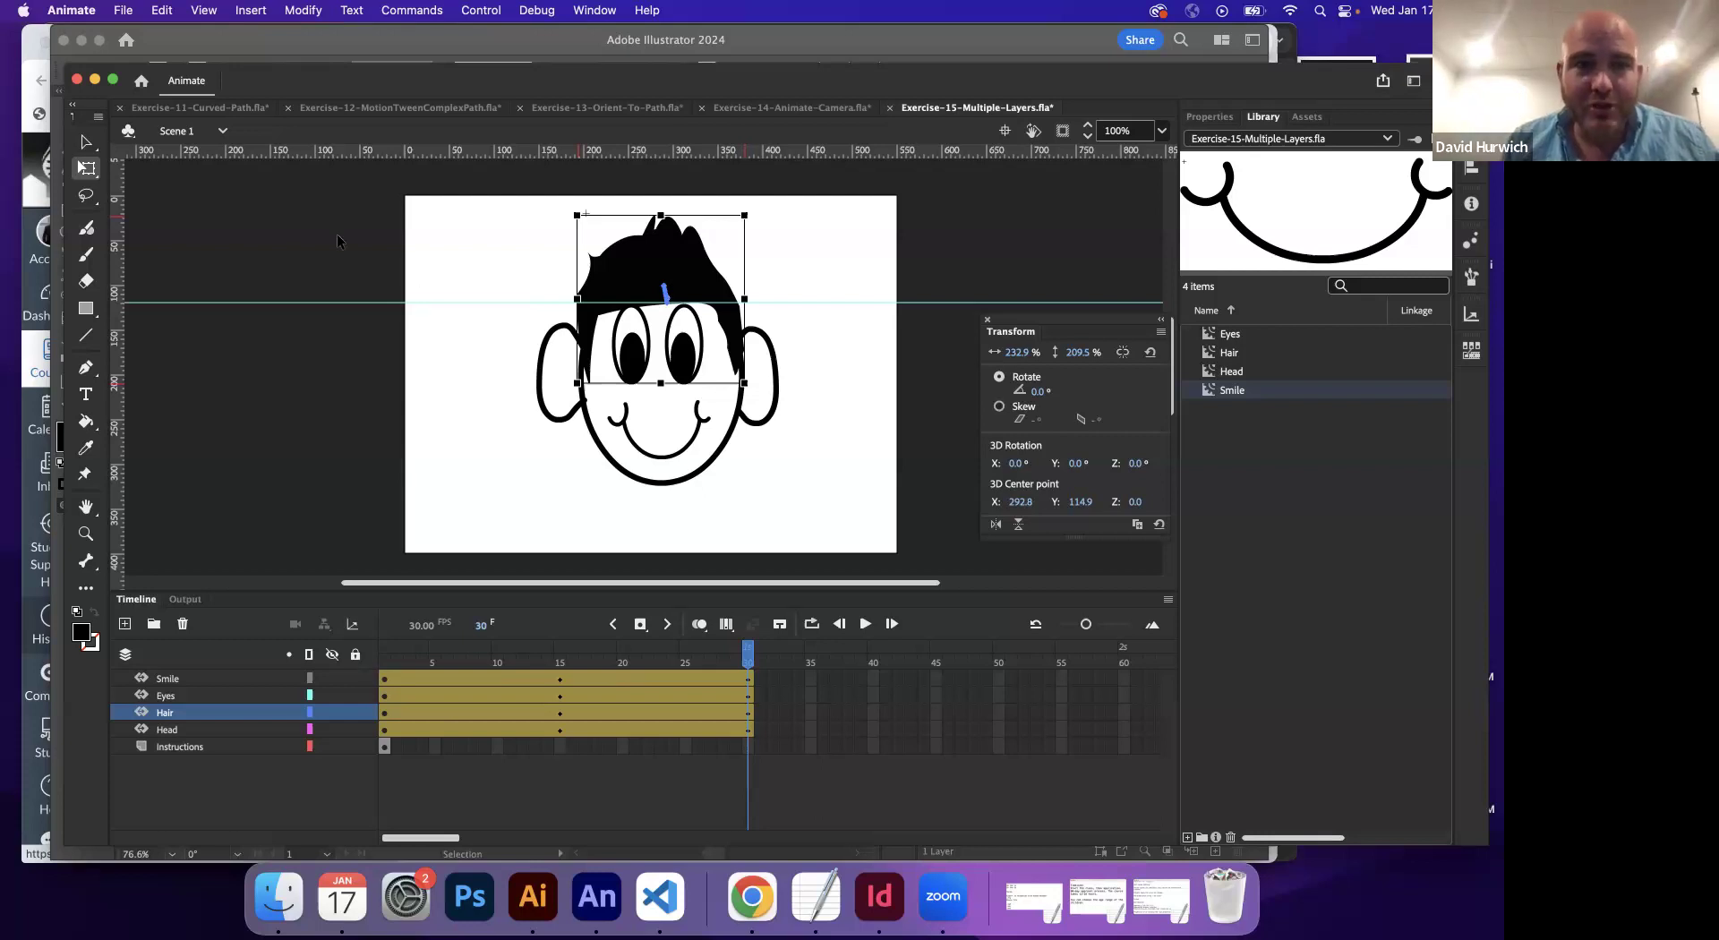
- Look at the bluebird's motion path in Exercise-11-Curved-Path.fla and return to Exercise-15-Multiple-Layers.fla
{"action": "left_click", "coordinate": [217, 109]}
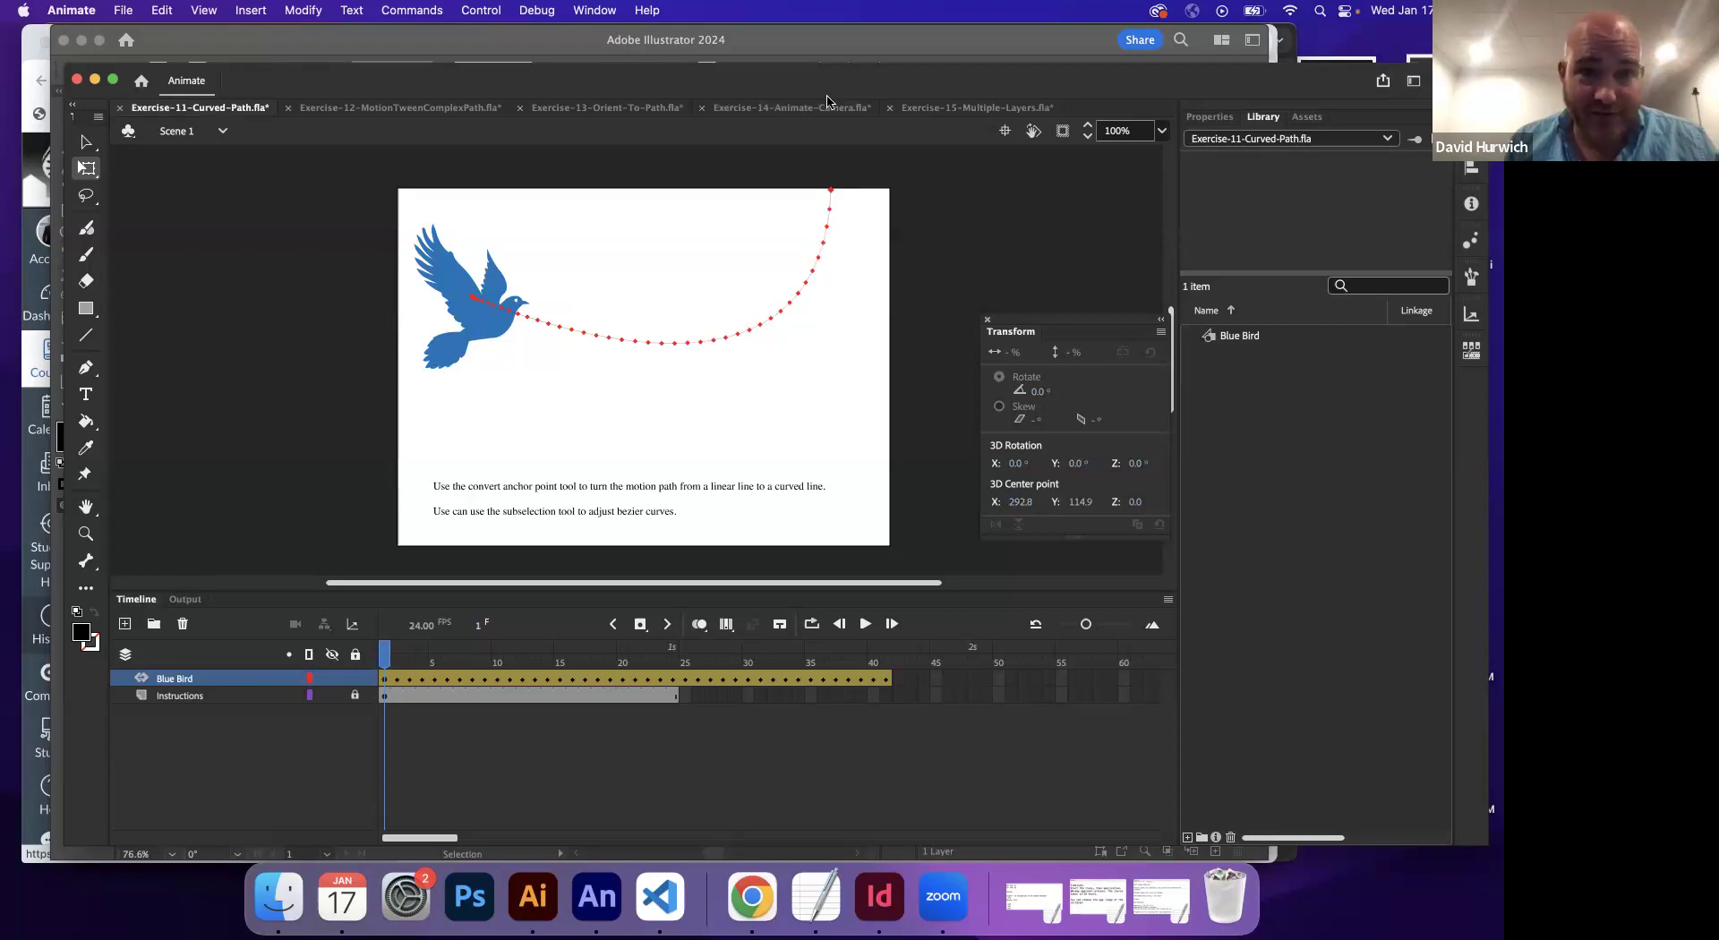
{"action": "left_click", "coordinate": [931, 107]}
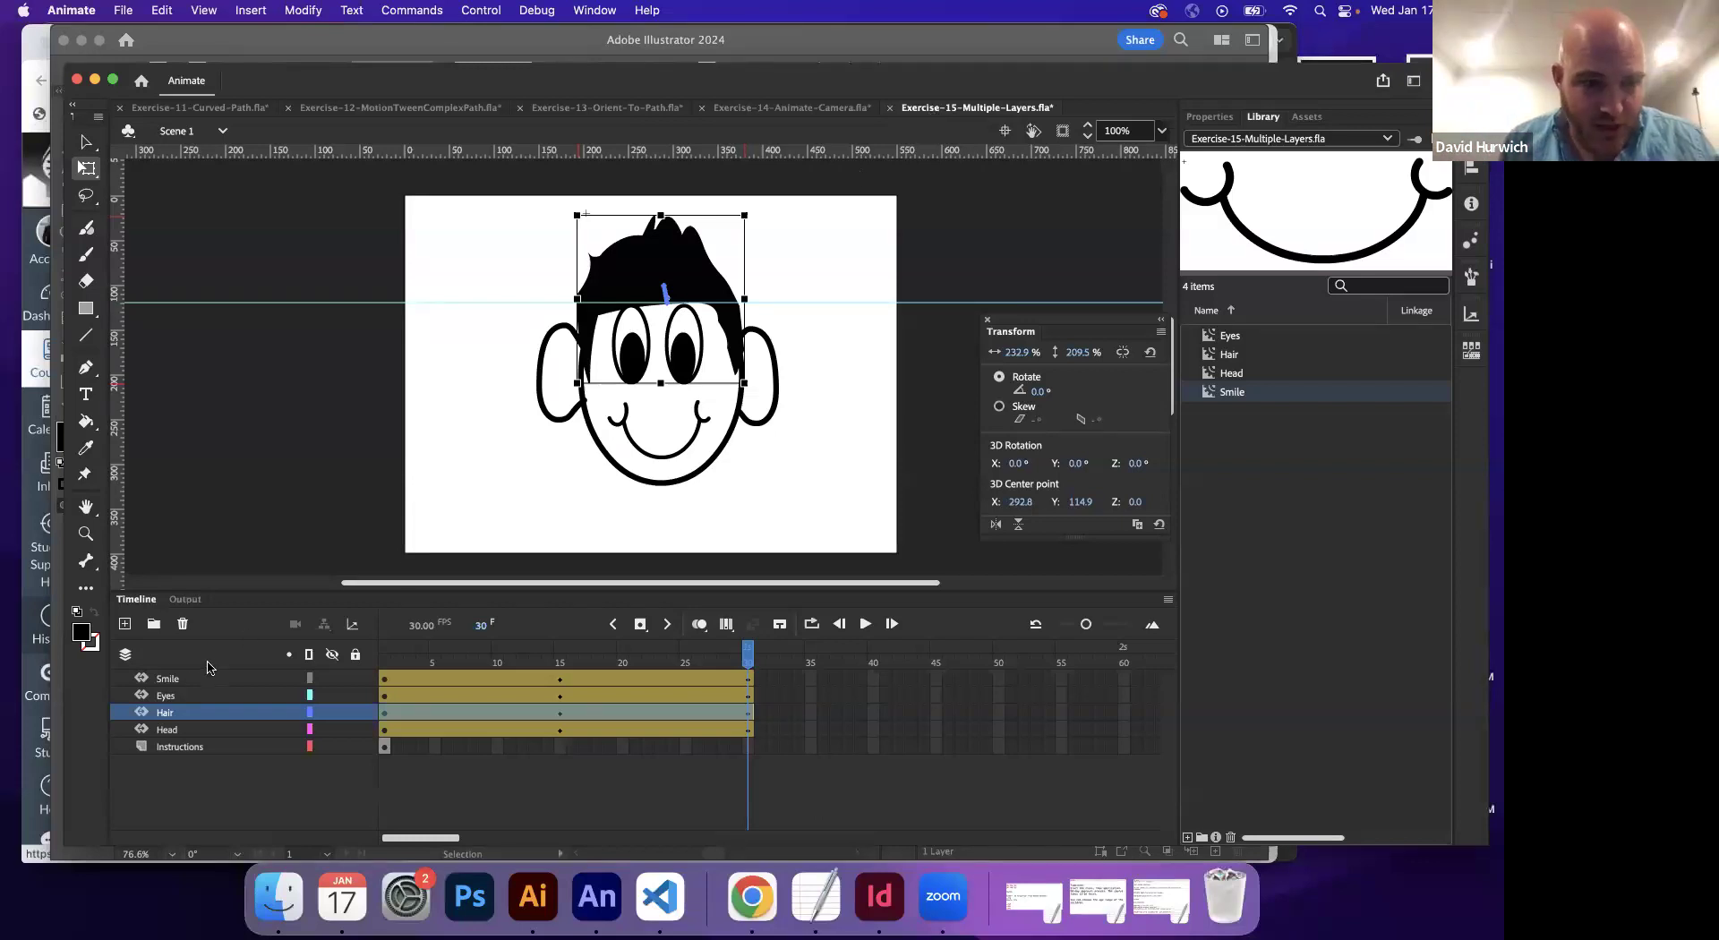
- Isolate the Head layer by hiding Hair, Eyes and Smile, and show those three layers again
{"action": "left_click", "coordinate": [179, 730]}
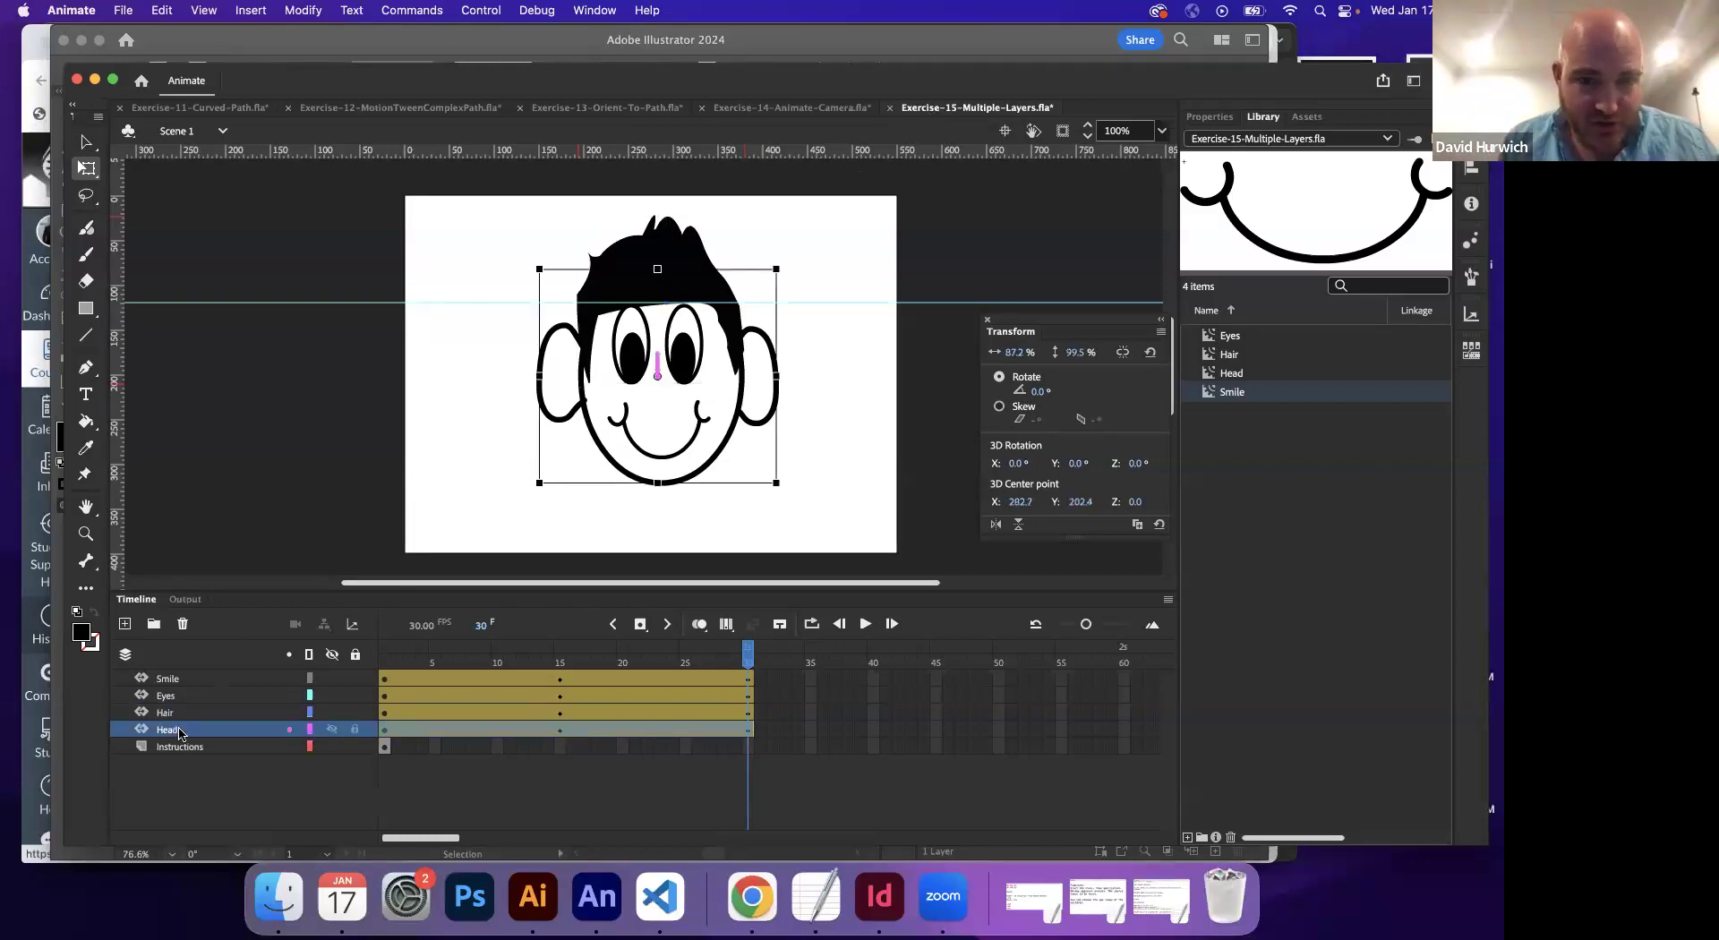
{"action": "left_click", "coordinate": [332, 712]}
{"action": "left_click", "coordinate": [332, 694]}
{"action": "left_click", "coordinate": [332, 678]}
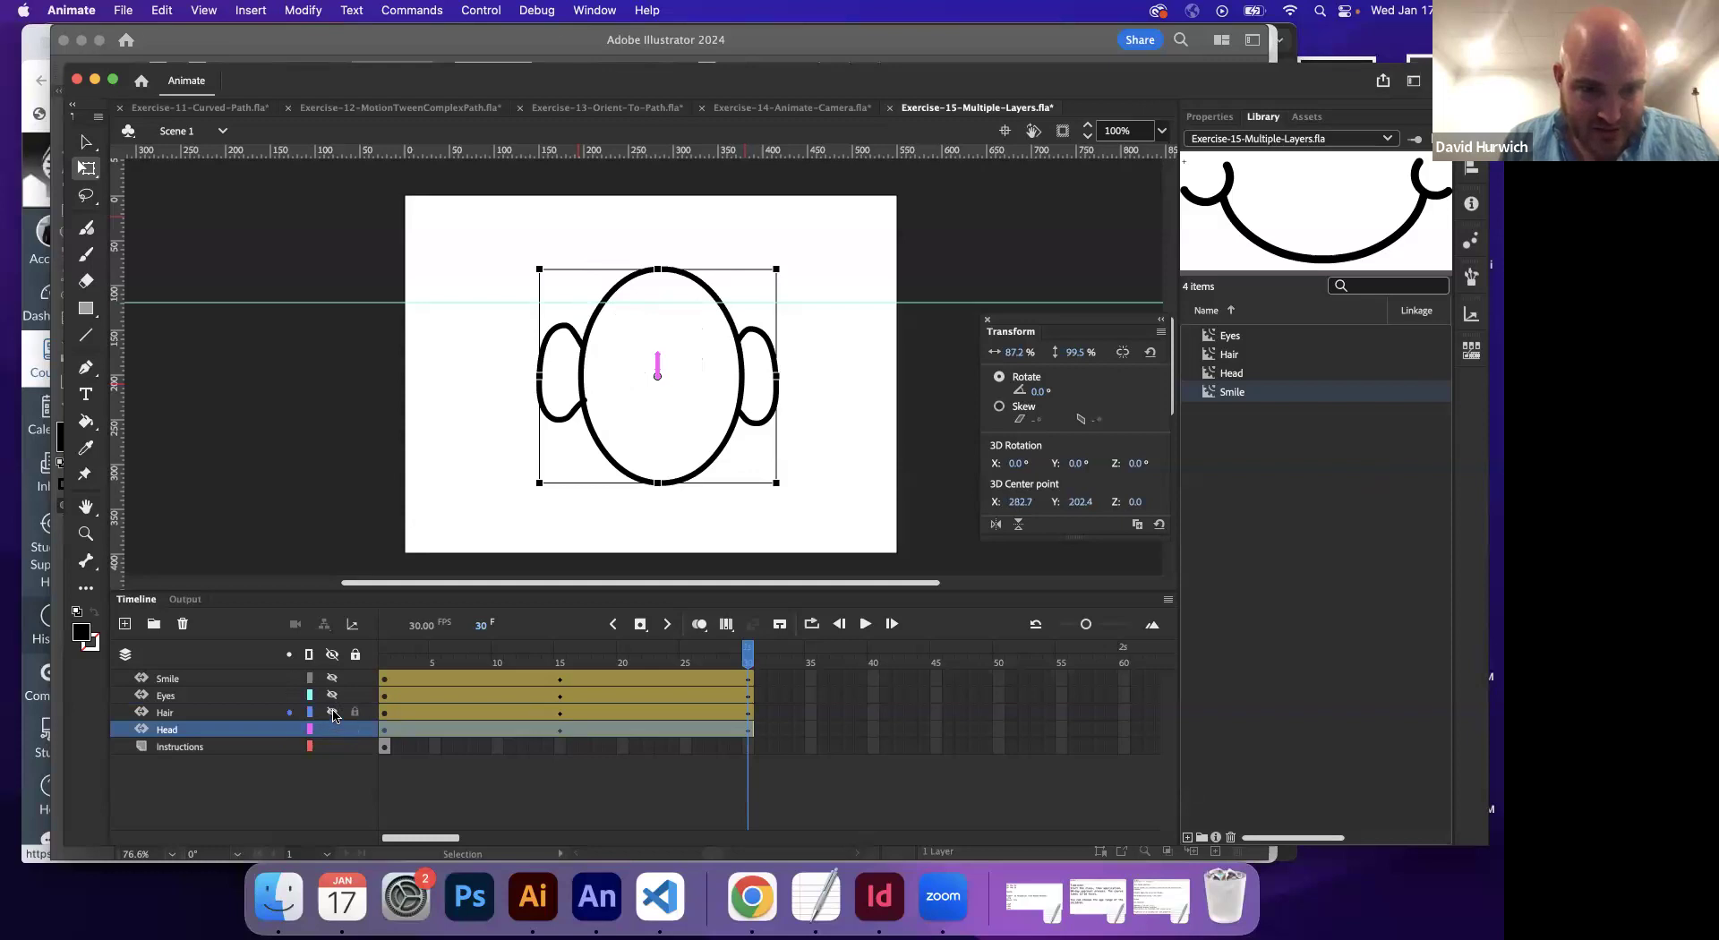
{"action": "left_click", "coordinate": [332, 713]}
{"action": "left_click", "coordinate": [332, 695]}
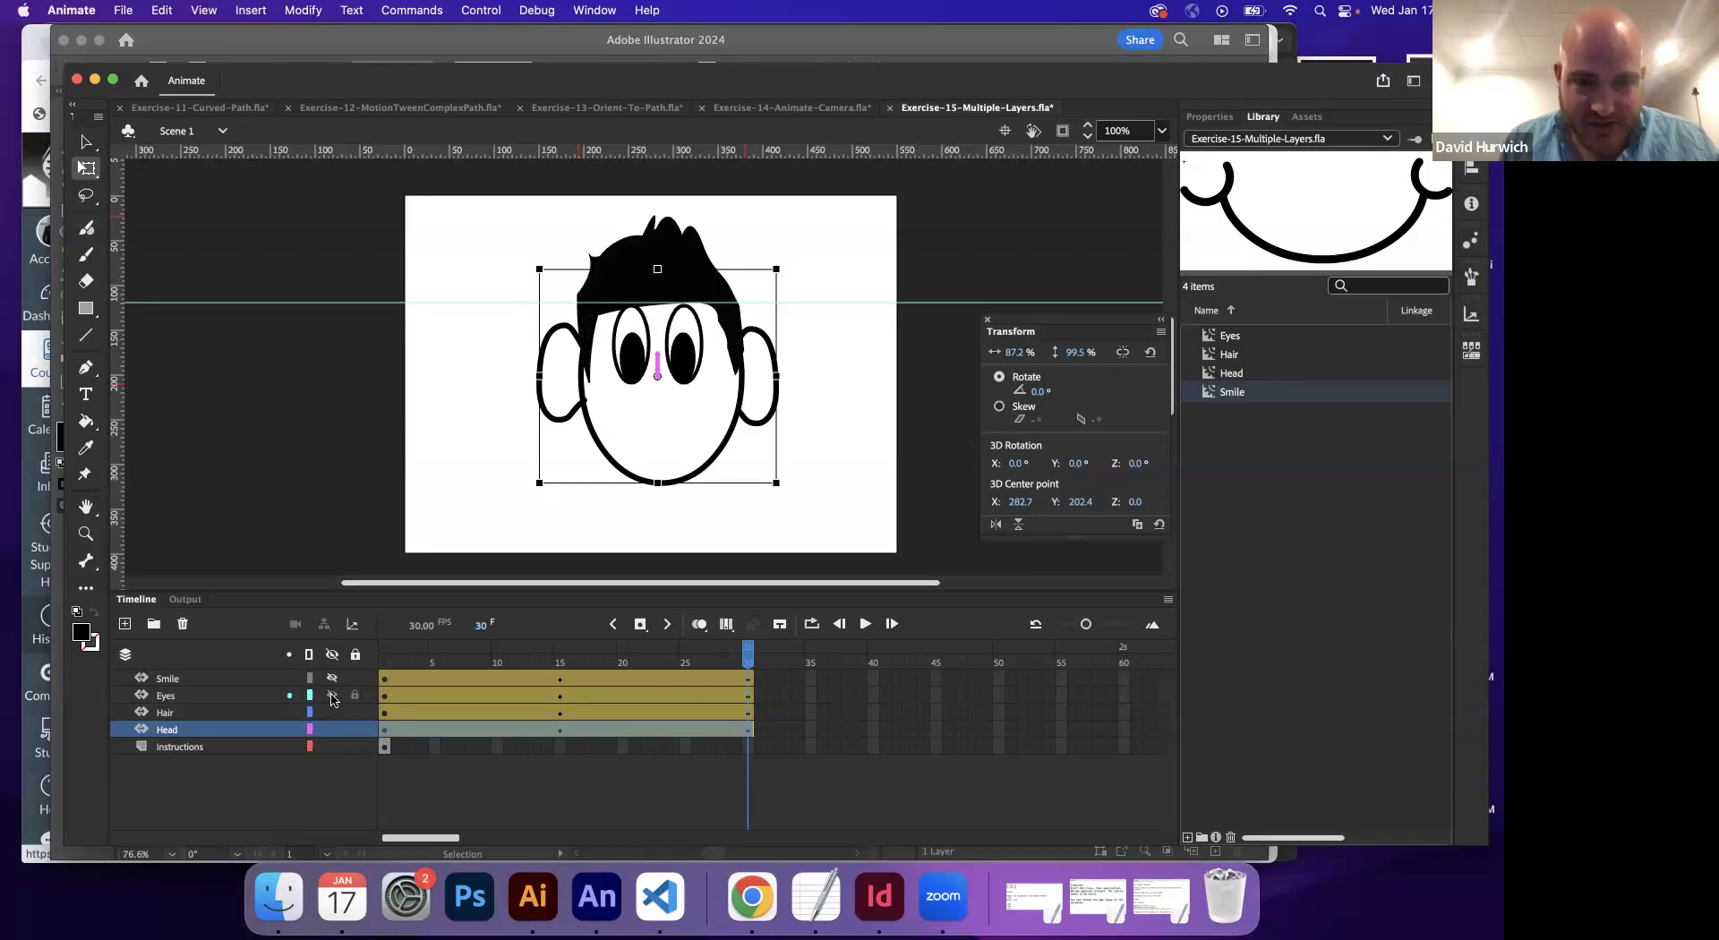
{"action": "left_click", "coordinate": [332, 677]}
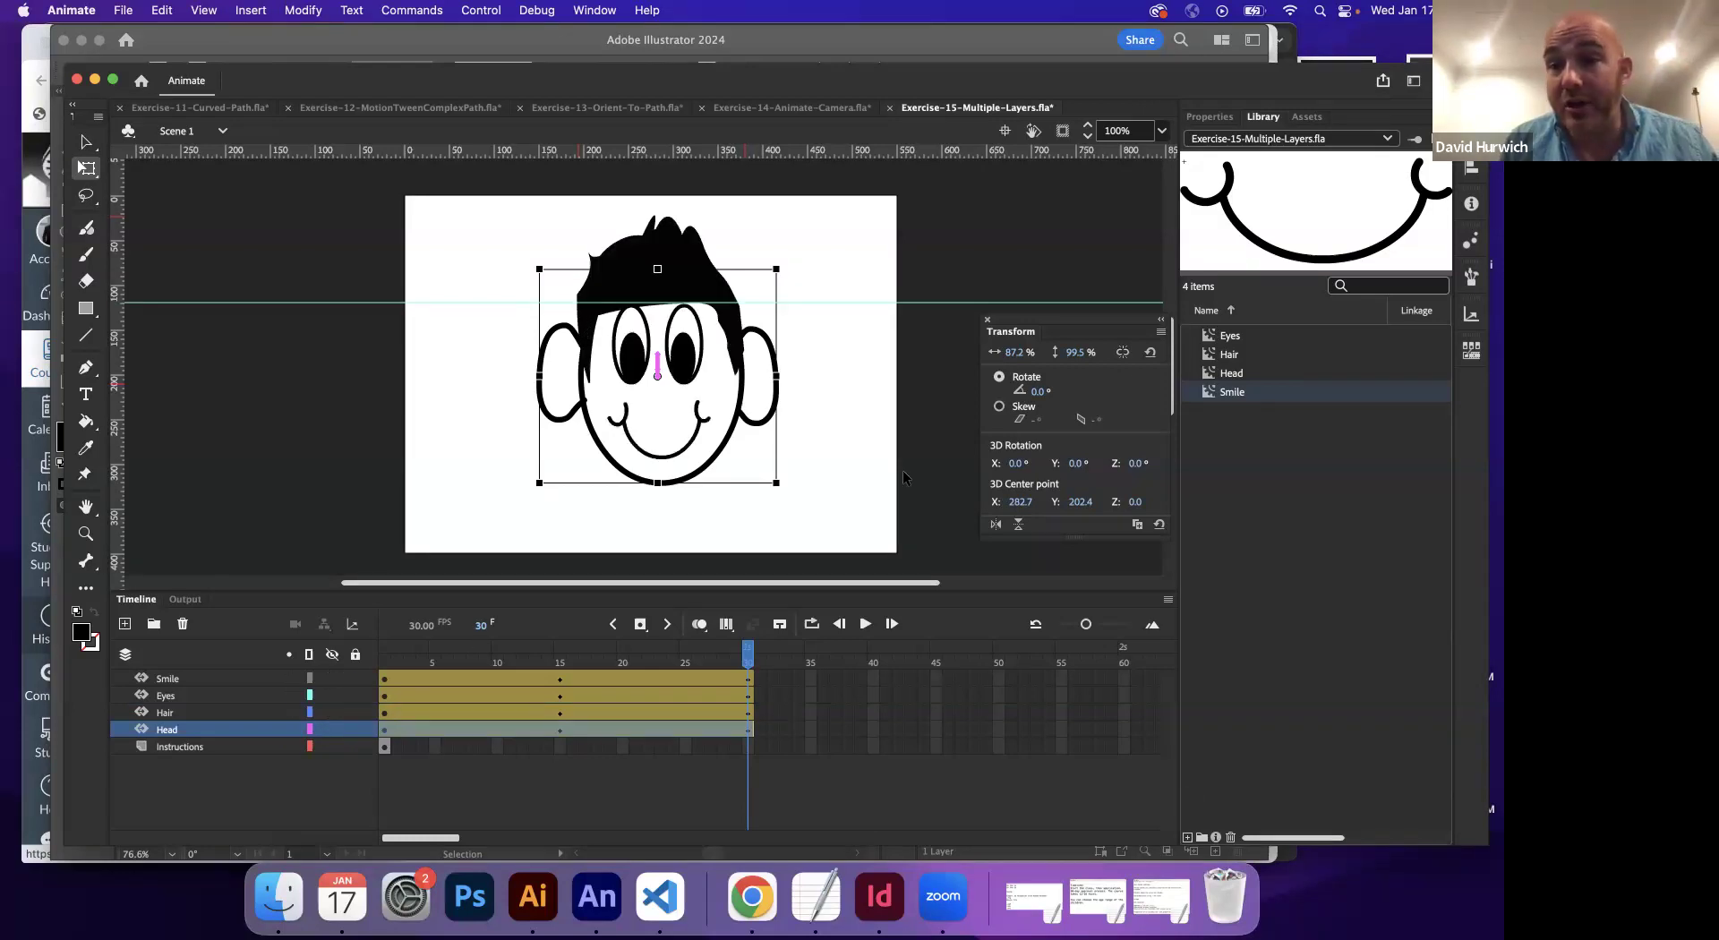
- Preview the Eyes, Hair, Head and Smile symbols in the library and replay the full face animation
{"action": "left_click", "coordinate": [1241, 335]}
{"action": "left_click", "coordinate": [1238, 351]}
{"action": "left_click", "coordinate": [1236, 370]}
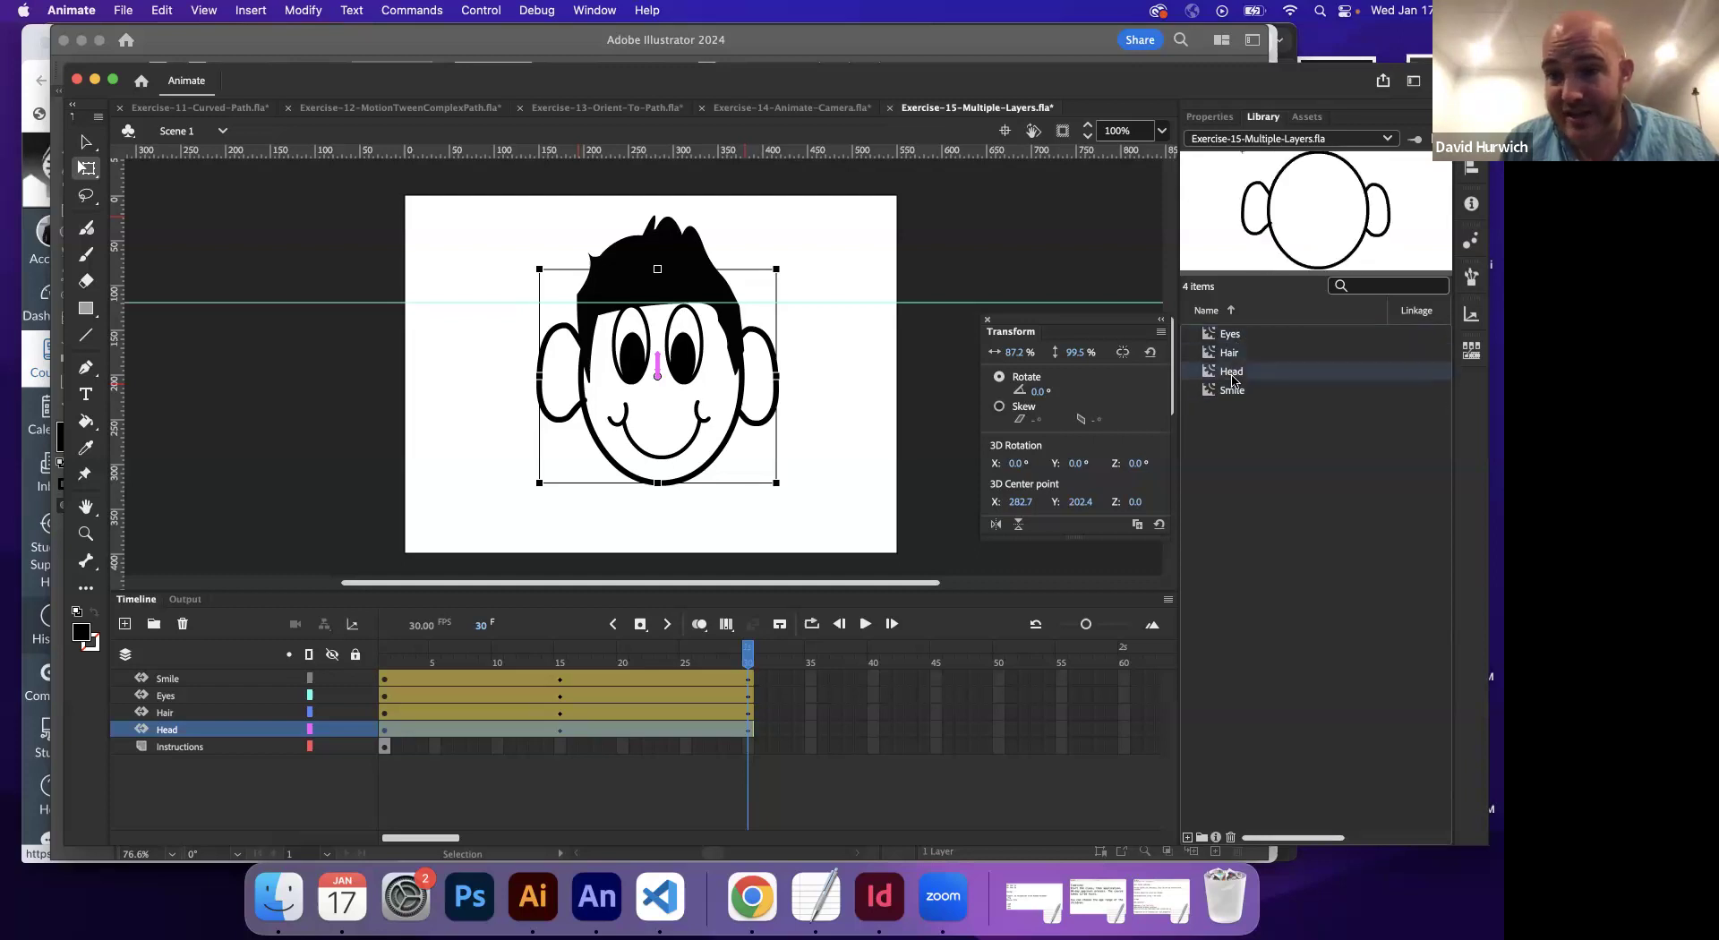
{"action": "left_click", "coordinate": [1234, 389]}
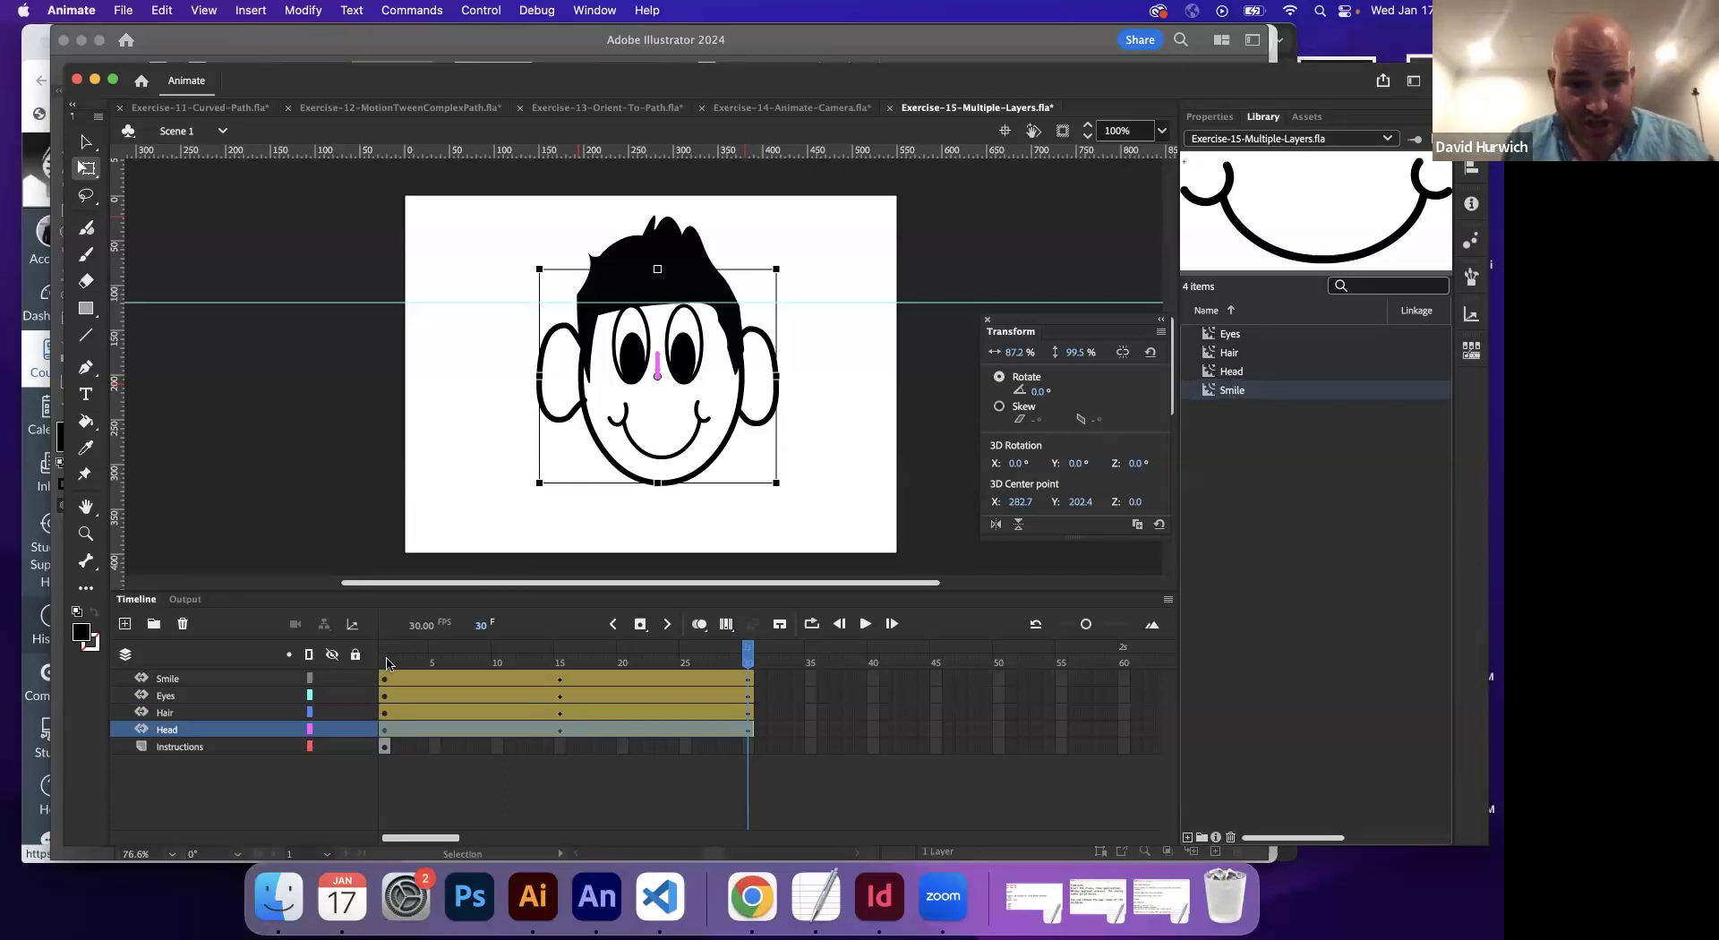
{"action": "key", "text": "Return"}
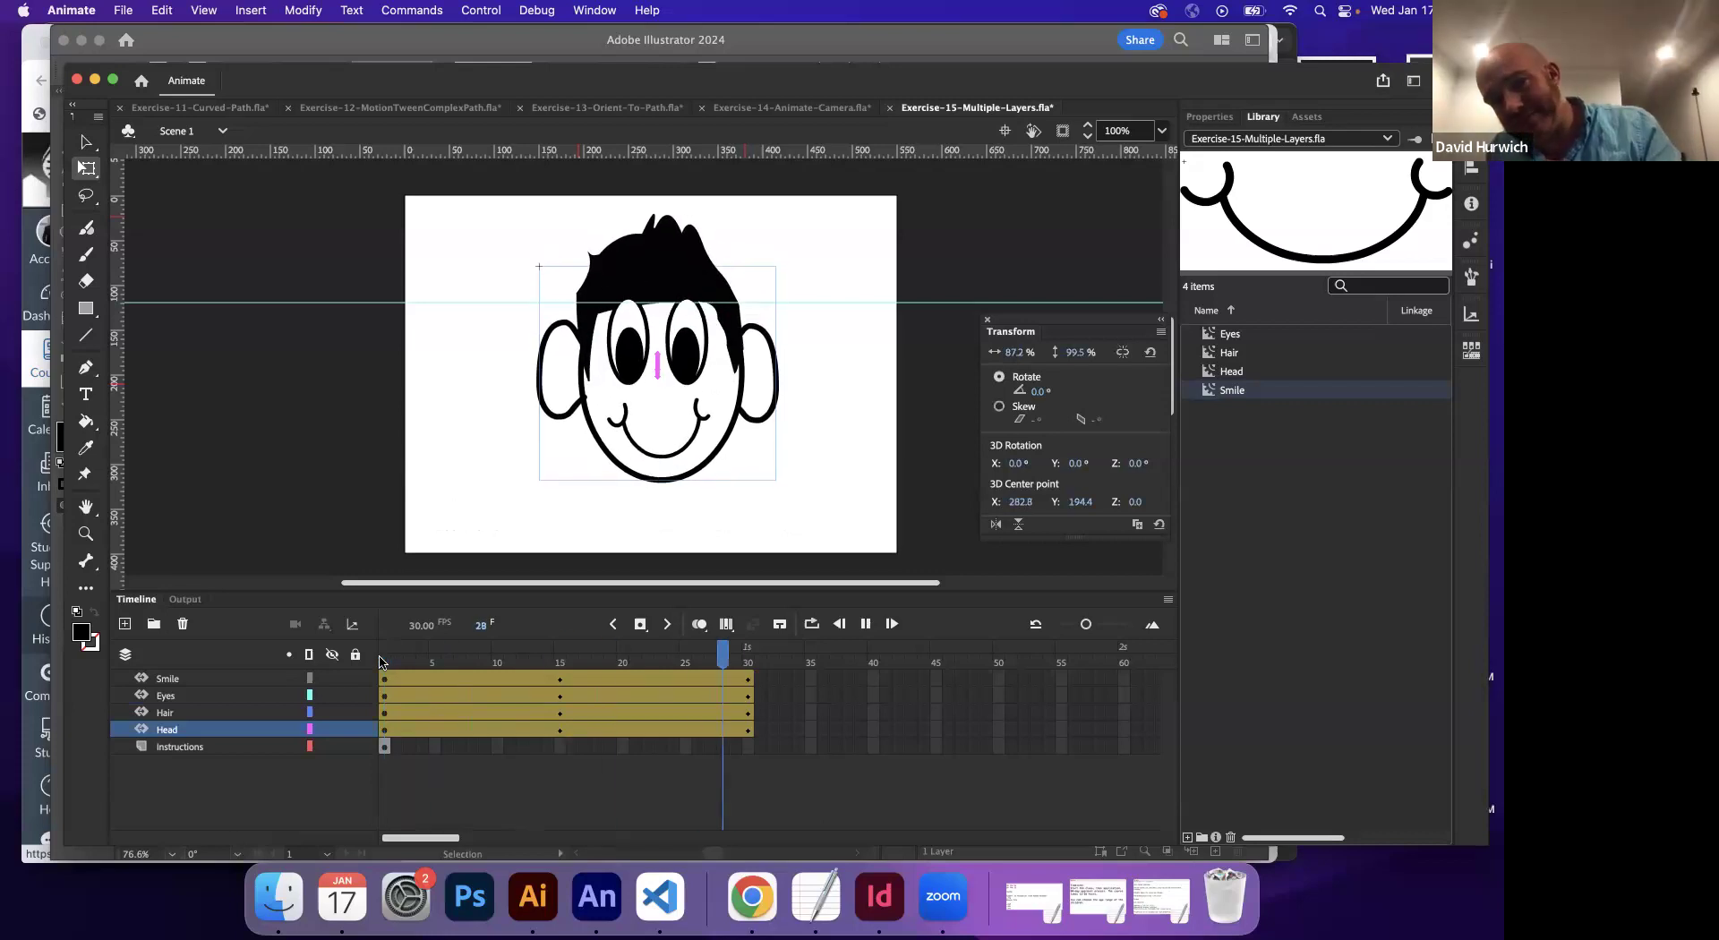
{"action": "key", "text": "Return"}
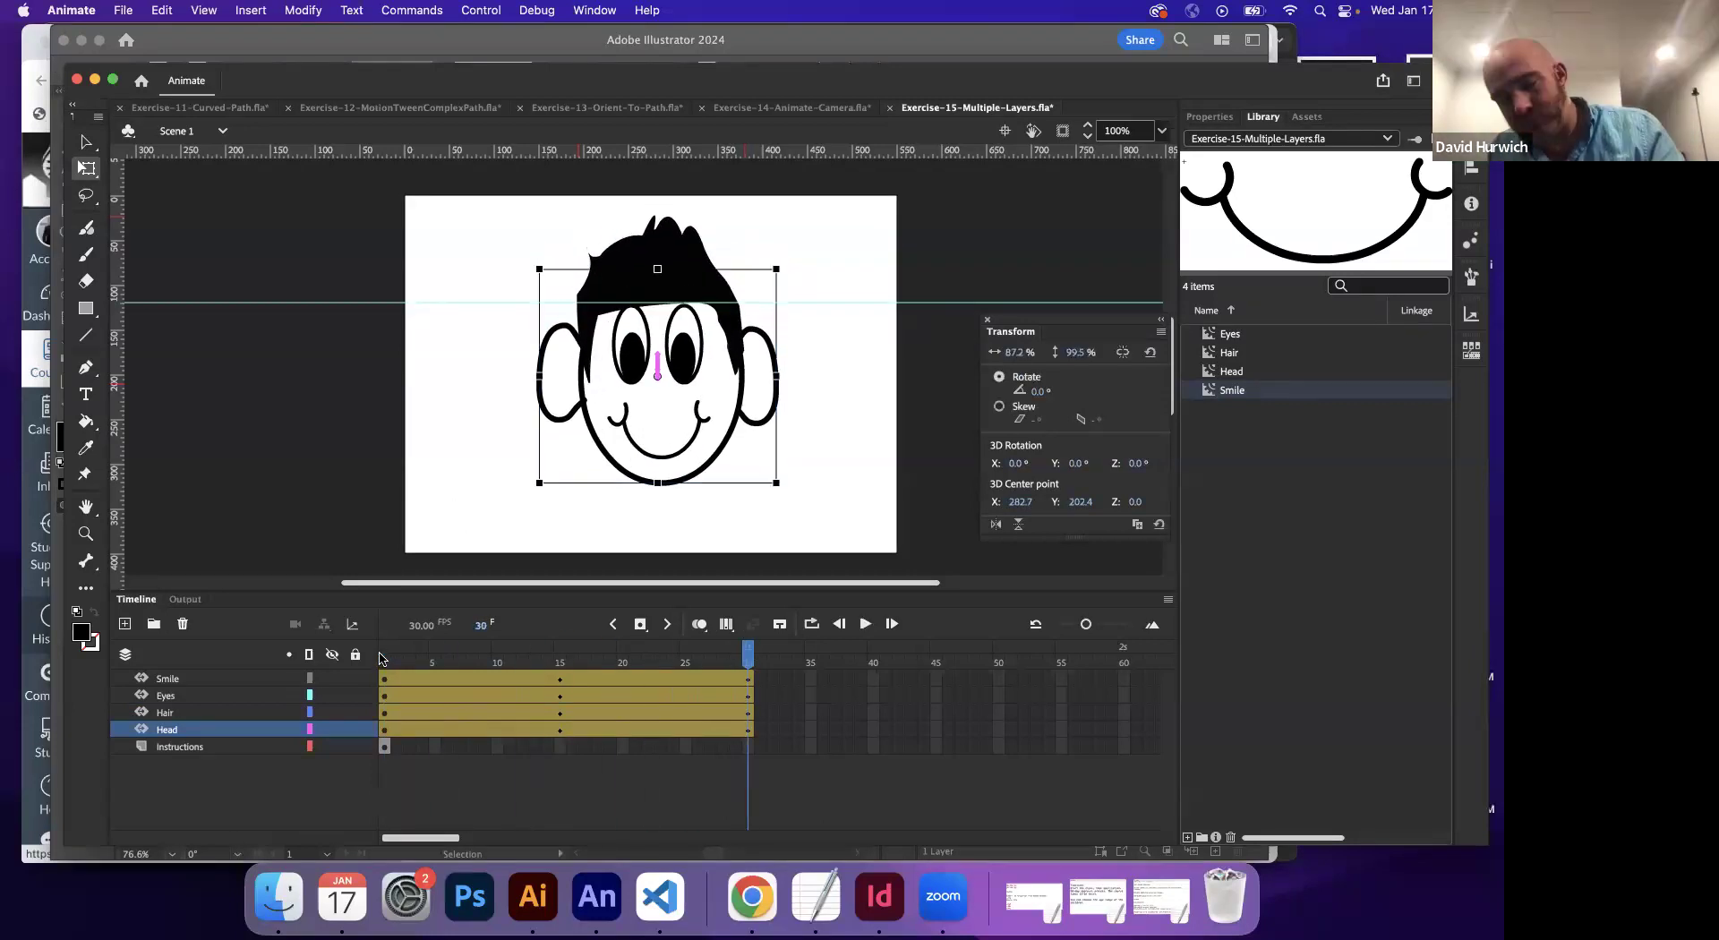